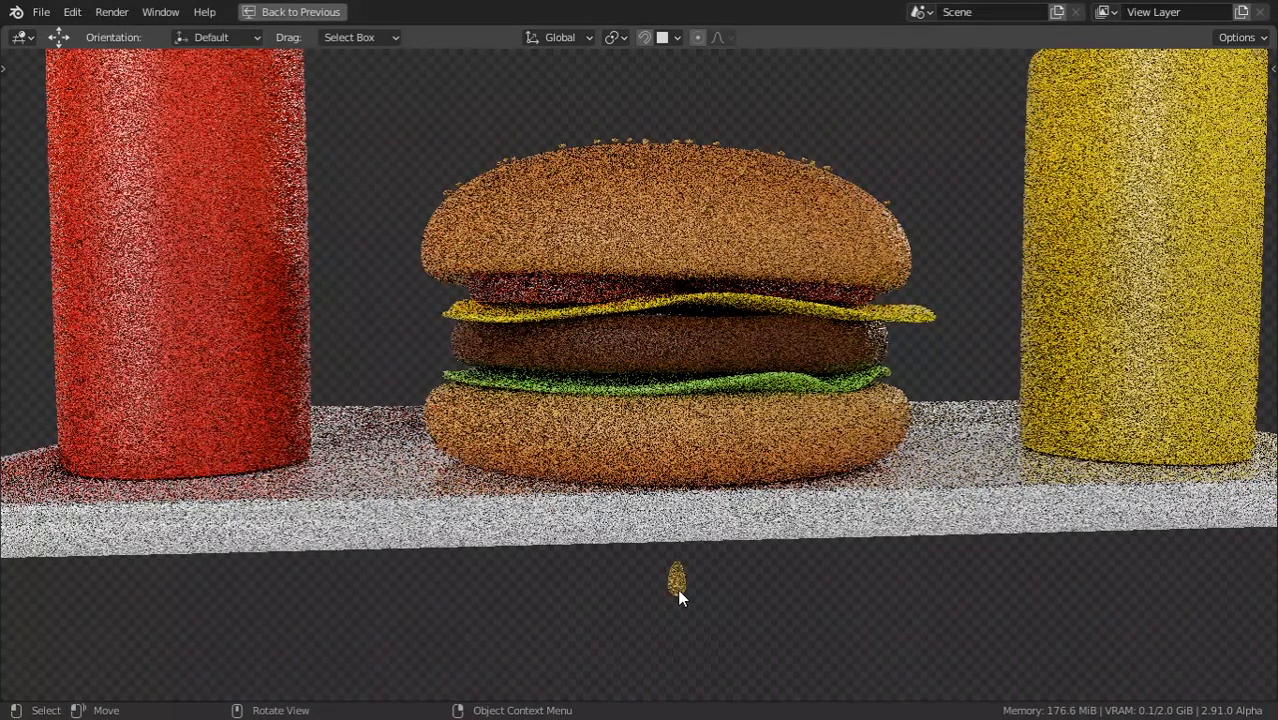
Leave the maximized view of the finished burger scene and move the timeline to frame 75.
scroll(380, 278, "down", 2)
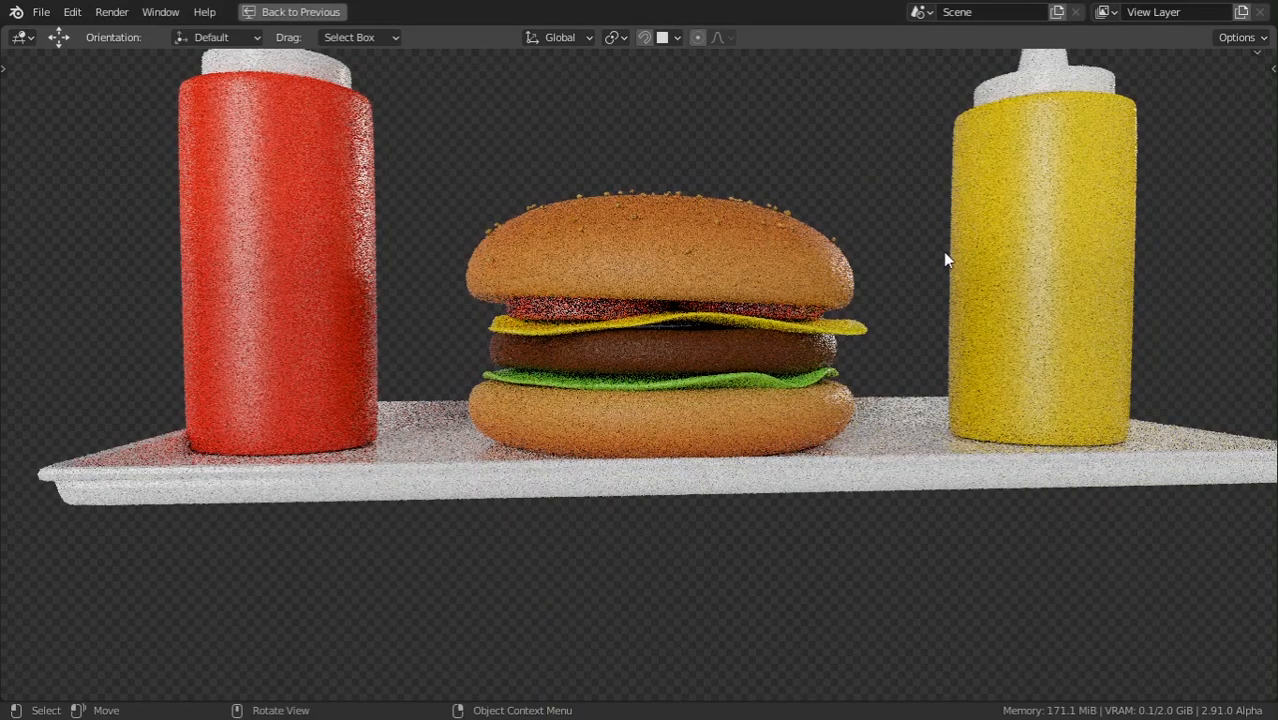
scroll(938, 258, "up", 2)
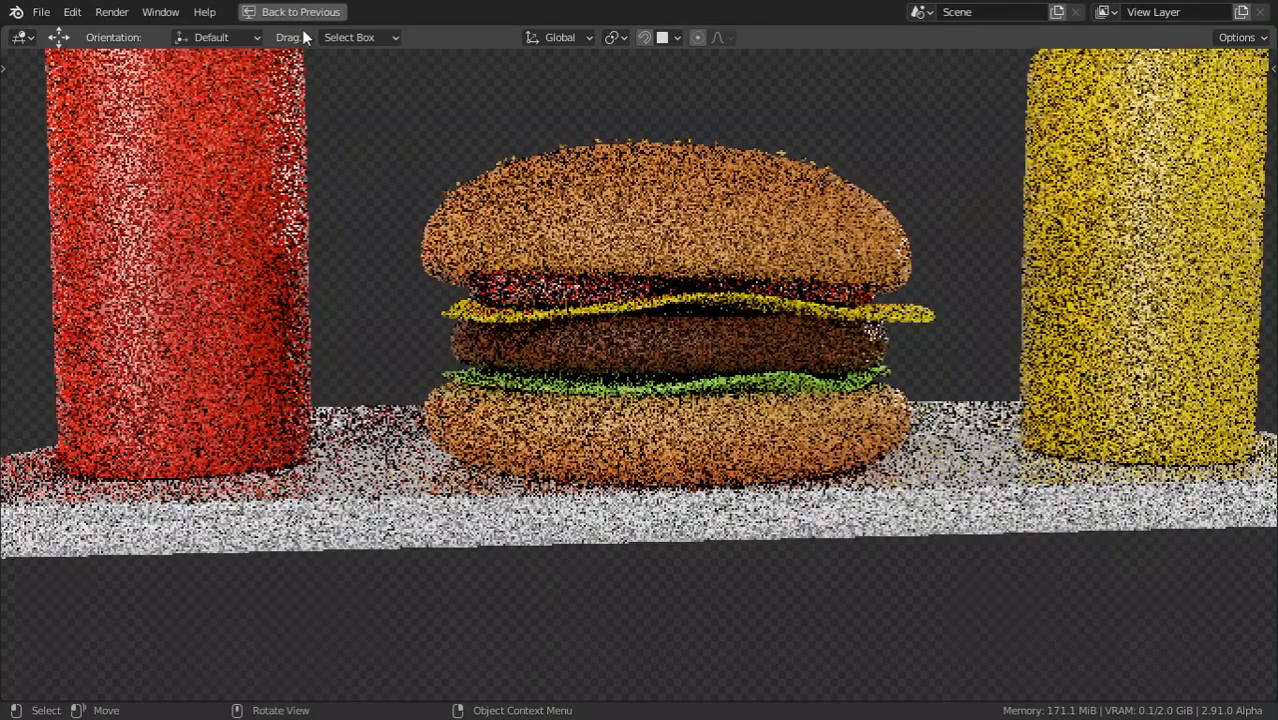
left_click(292, 12)
scroll(707, 245, "down", 4)
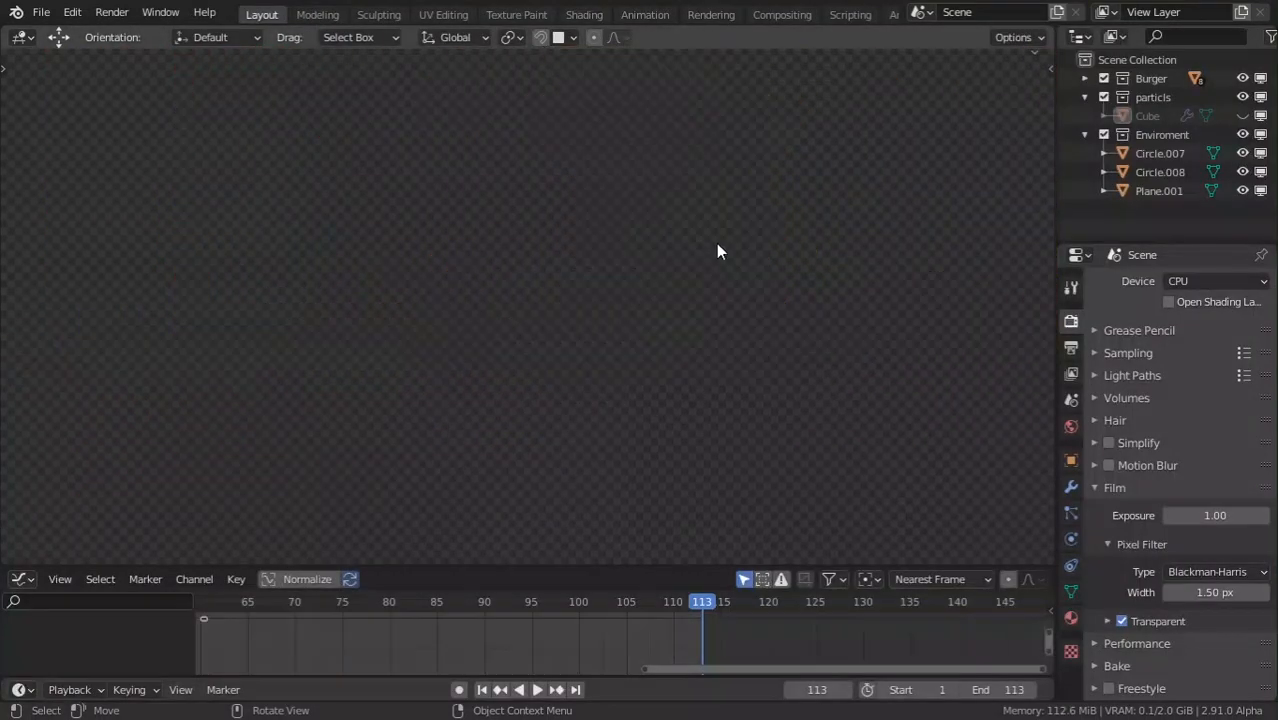
middle_click_drag(716, 243, 630, 318)
left_click(342, 601)
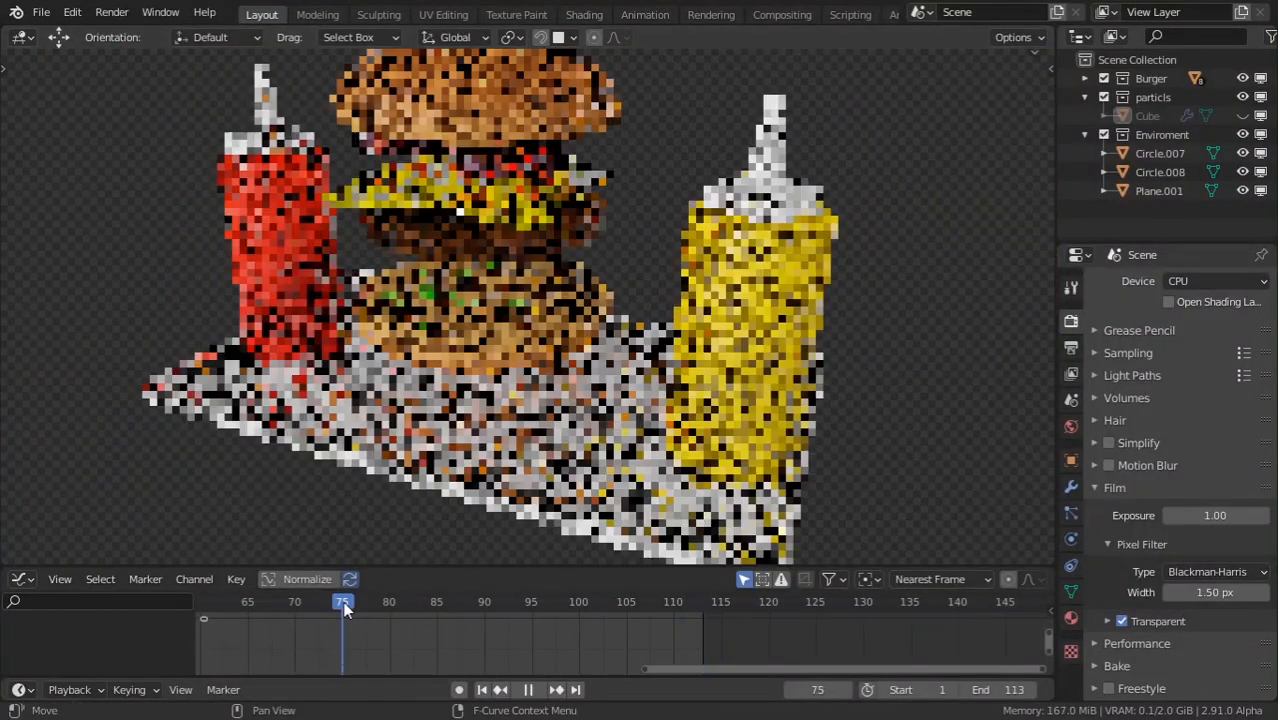
Switch the viewport to Material Preview and examine the separated burger layers, sauce bottles and tray from several sides.
left_click_drag(1035, 52, 1020, 68)
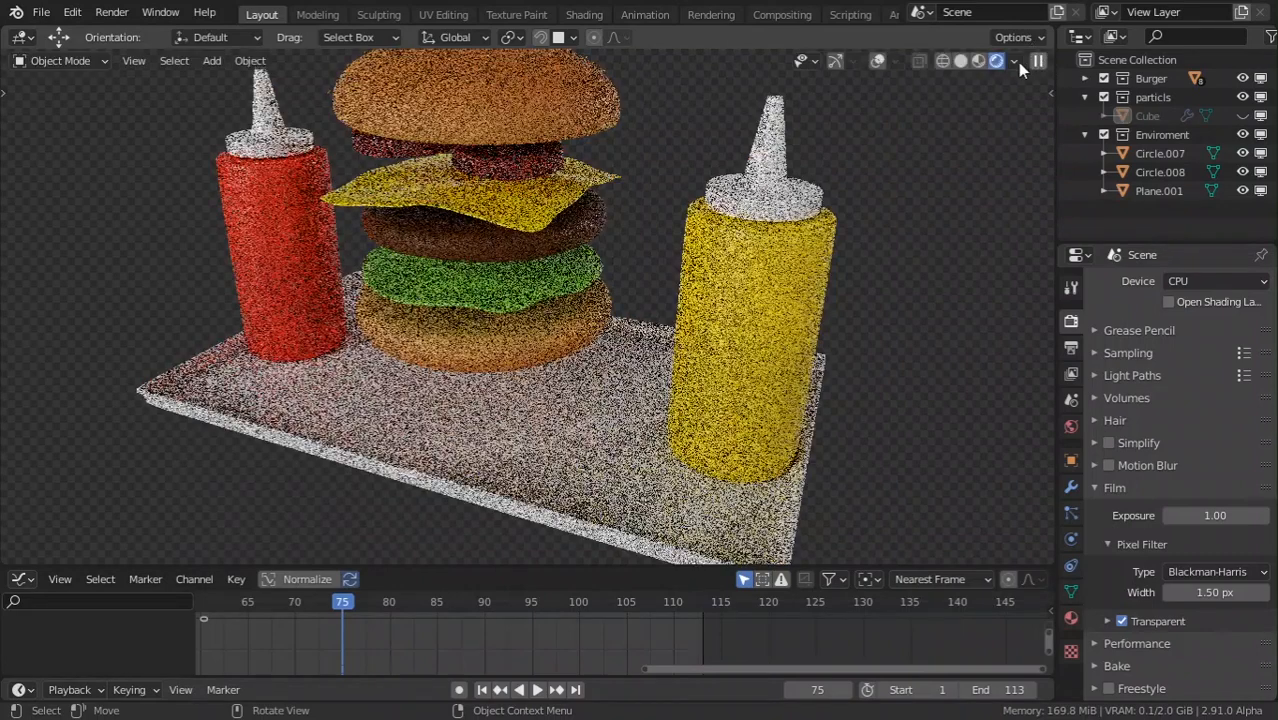
key("z")
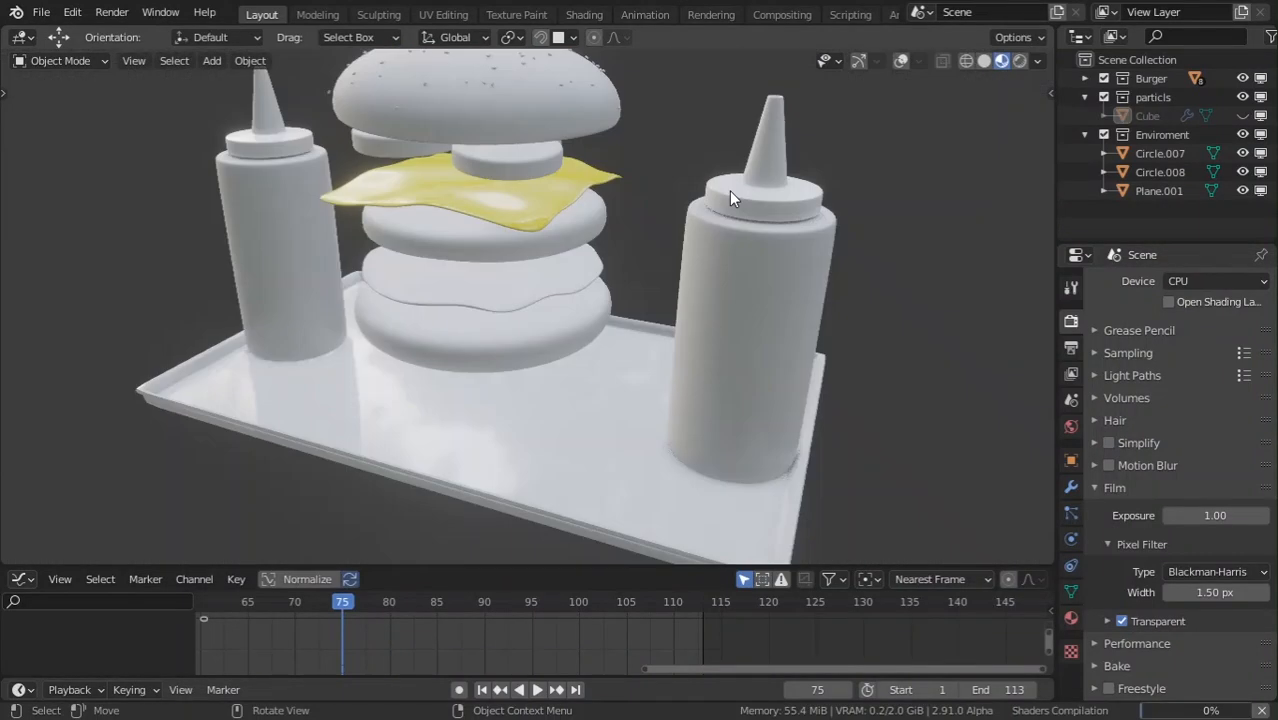
scroll(729, 191, "down", 3)
mouse_move(619, 283)
middle_mouse_down()
mouse_move(805, 270)
mouse_move(613, 334)
mouse_move(765, 328)
mouse_move(753, 294)
mouse_move(699, 354)
mouse_move(605, 263)
mouse_move(489, 215)
mouse_move(454, 285)
mouse_move(392, 270)
mouse_move(428, 205)
mouse_move(551, 237)
mouse_move(603, 295)
middle_mouse_up()
scroll(699, 354, "up", 4)
middle_click_drag(508, 240, 620, 302)
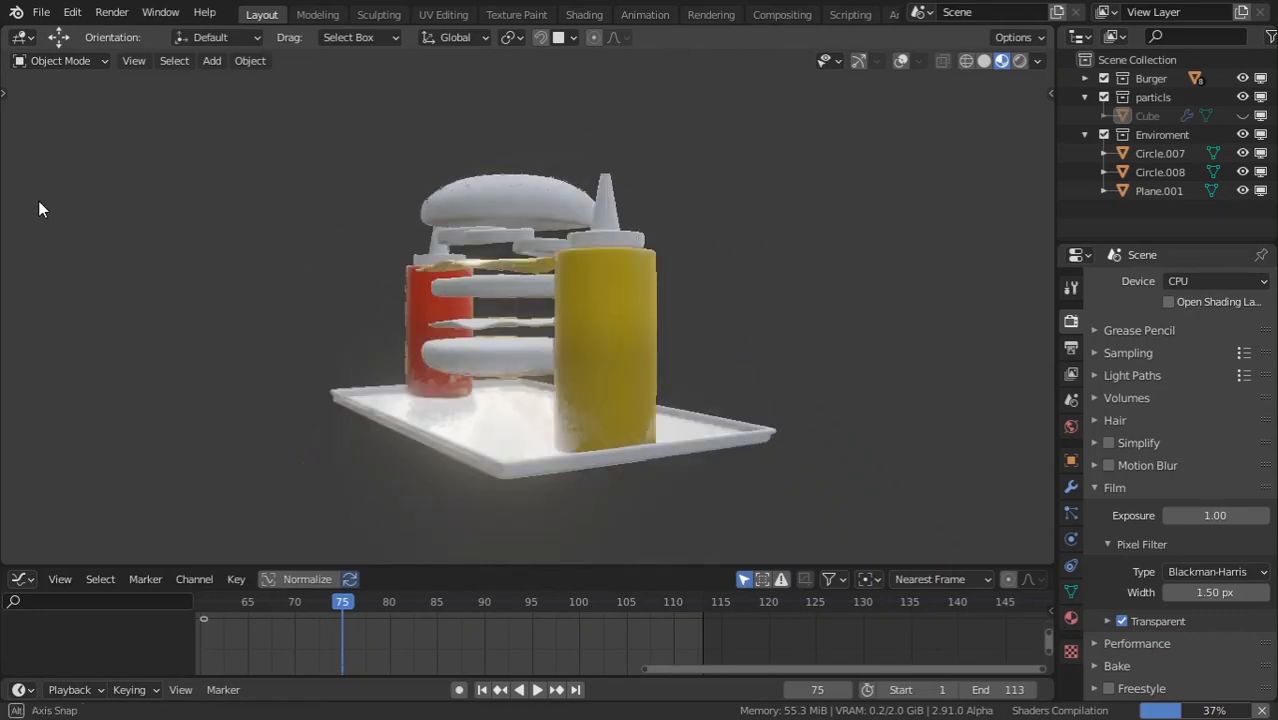
scroll(228, 120, "up", 2)
middle_click_drag(228, 120, 530, 300)
scroll(570, 323, "up", 3)
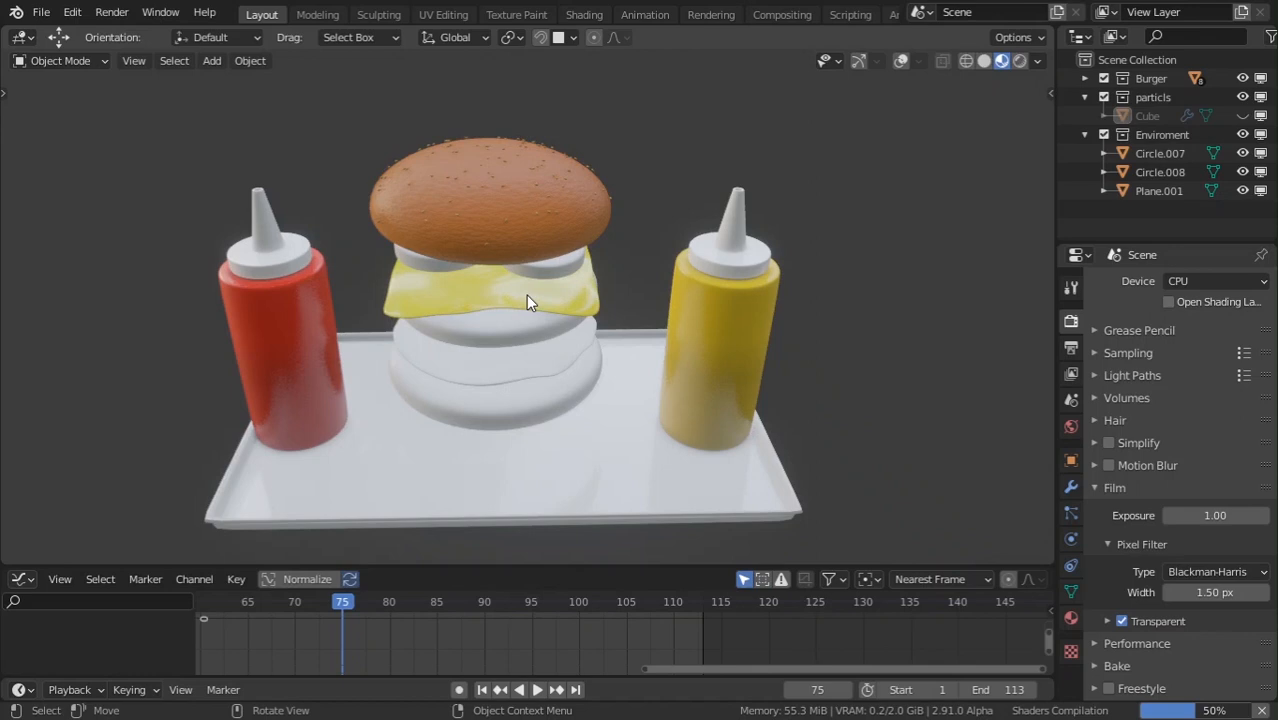
scroll(494, 288, "down", 3)
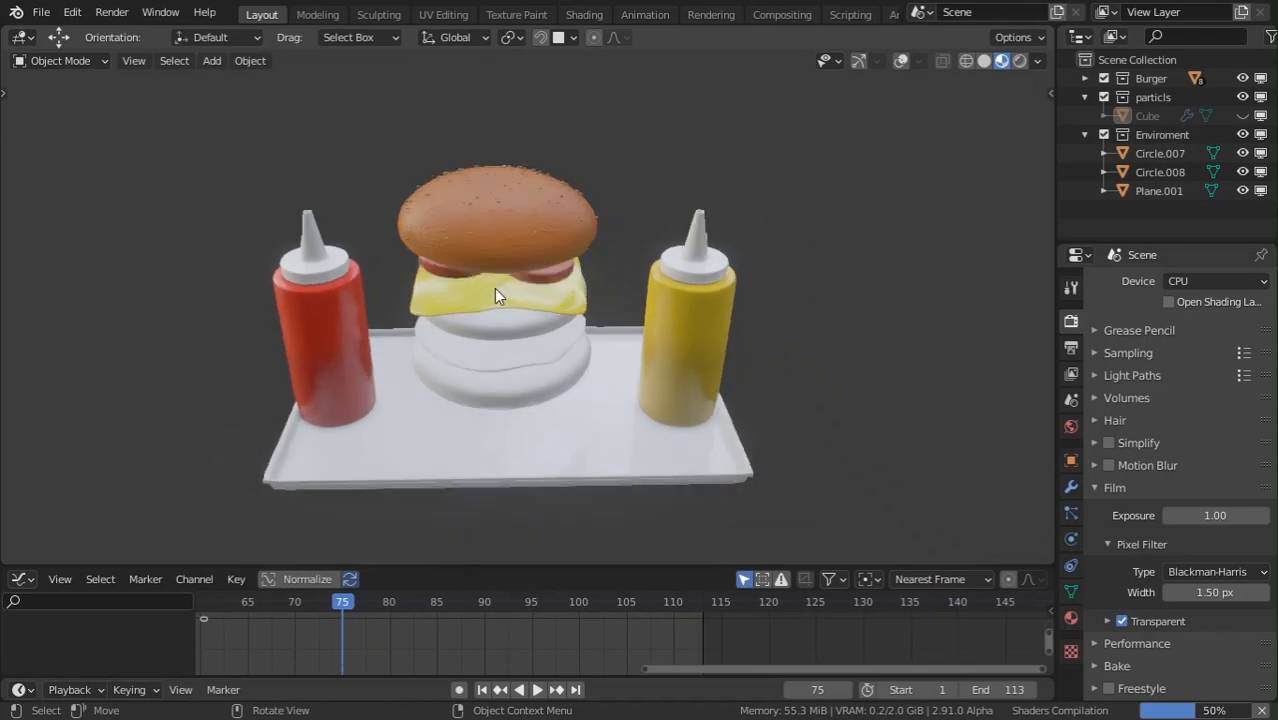
scroll(494, 288, "up", 3)
middle_click_drag(494, 288, 547, 224)
scroll(560, 225, "up", 2)
scroll(547, 262, "up", 2)
middle_click_drag(548, 270, 523, 246)
middle_click_drag(155, 246, 395, 300)
mouse_move(343, 607)
left_mouse_down()
mouse_move(298, 604)
mouse_move(350, 604)
left_mouse_up()
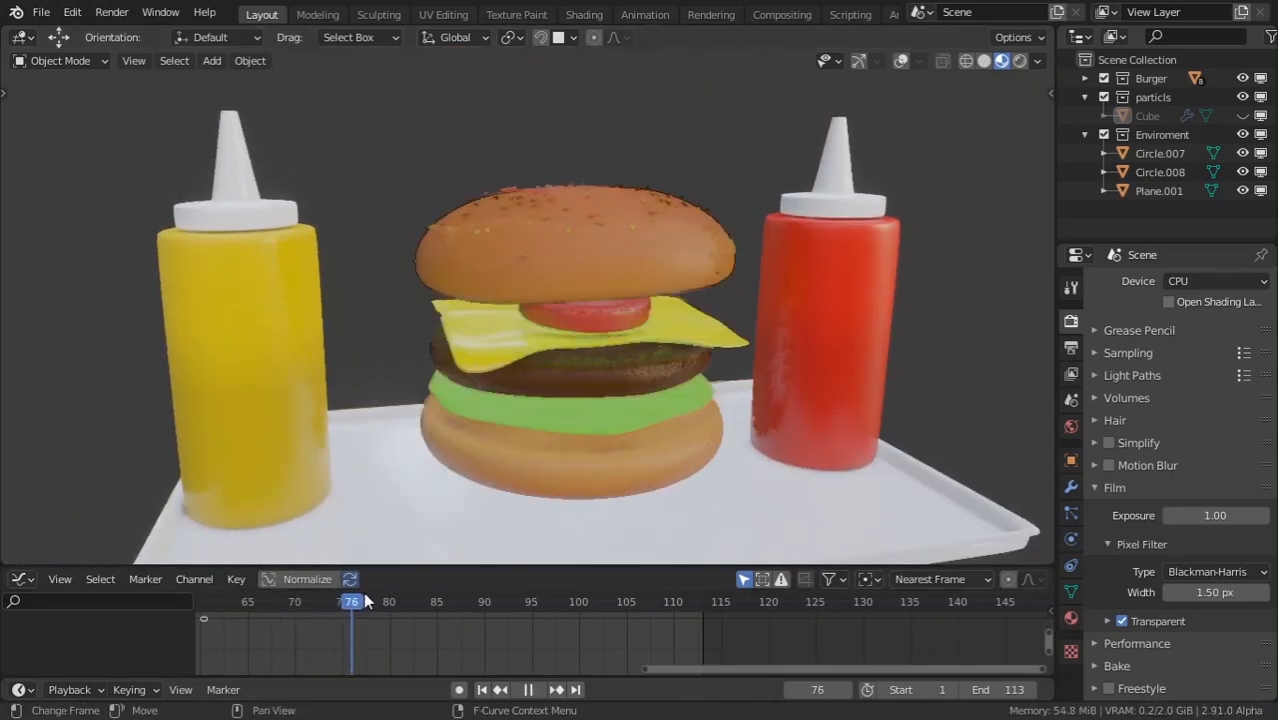
scroll(419, 167, "down", 3)
Start a new General file without saving the changes to the Burger file.
left_click(41, 12)
mouse_move(97, 35)
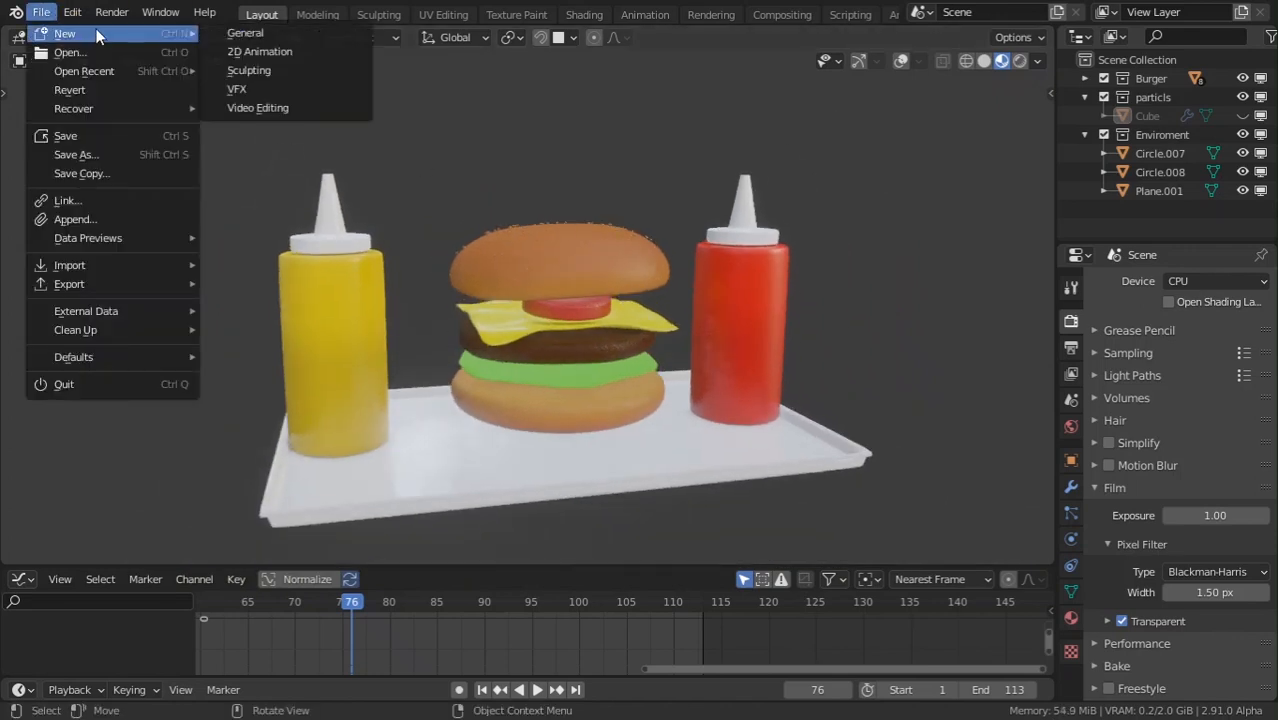
left_click(254, 34)
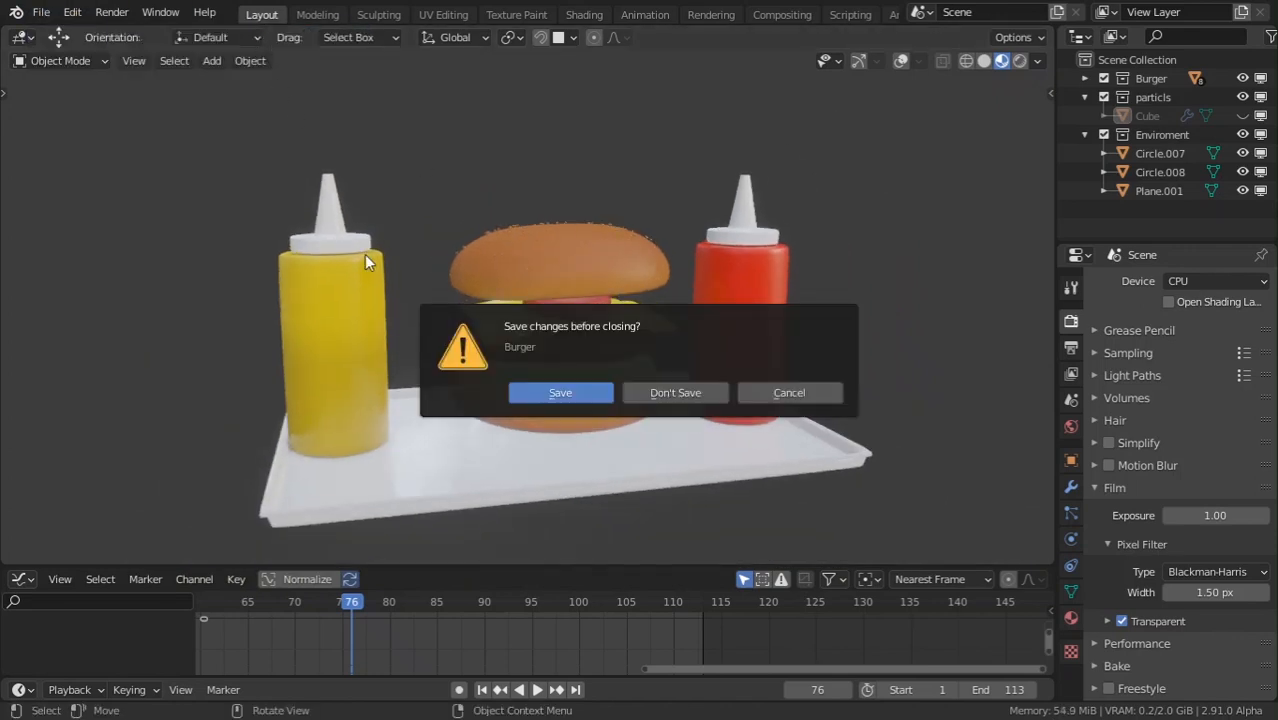
left_click(697, 396)
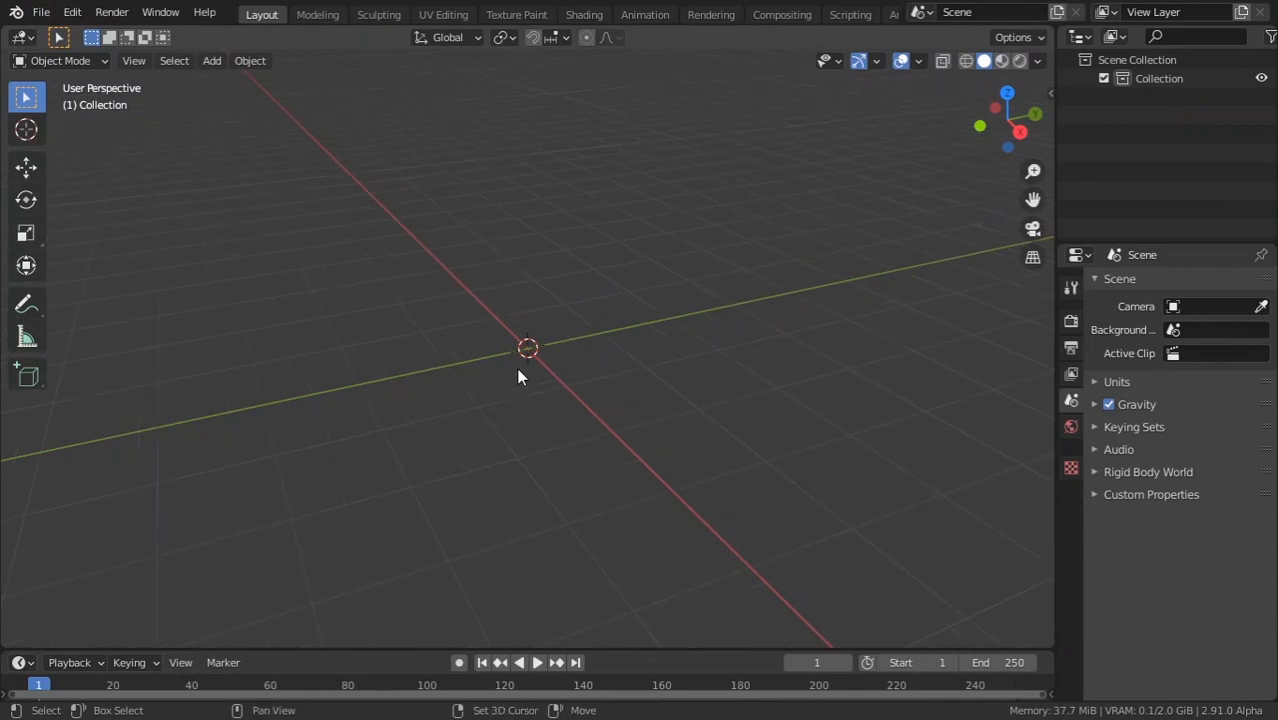
Add a mesh circle at the origin with 16 vertices.
key("shift+a")
mouse_move(516, 318)
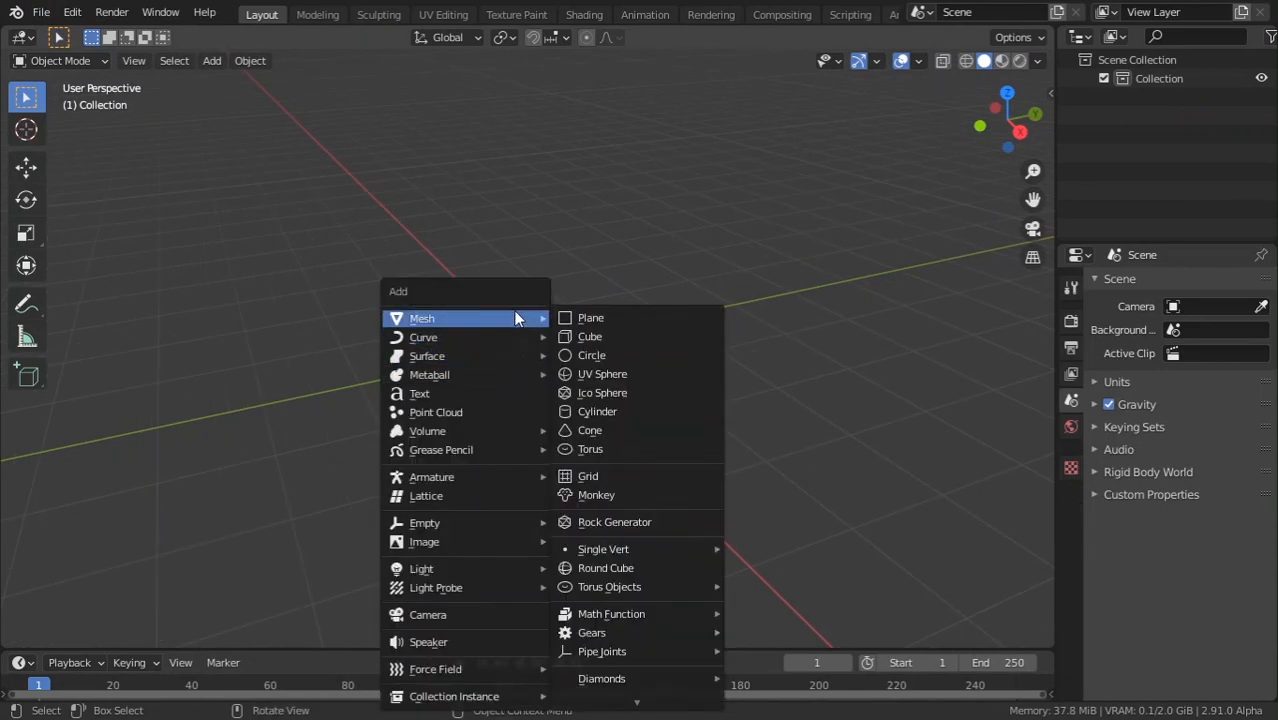
left_click(598, 355)
middle_click_drag(605, 355, 700, 378)
left_click(140, 630)
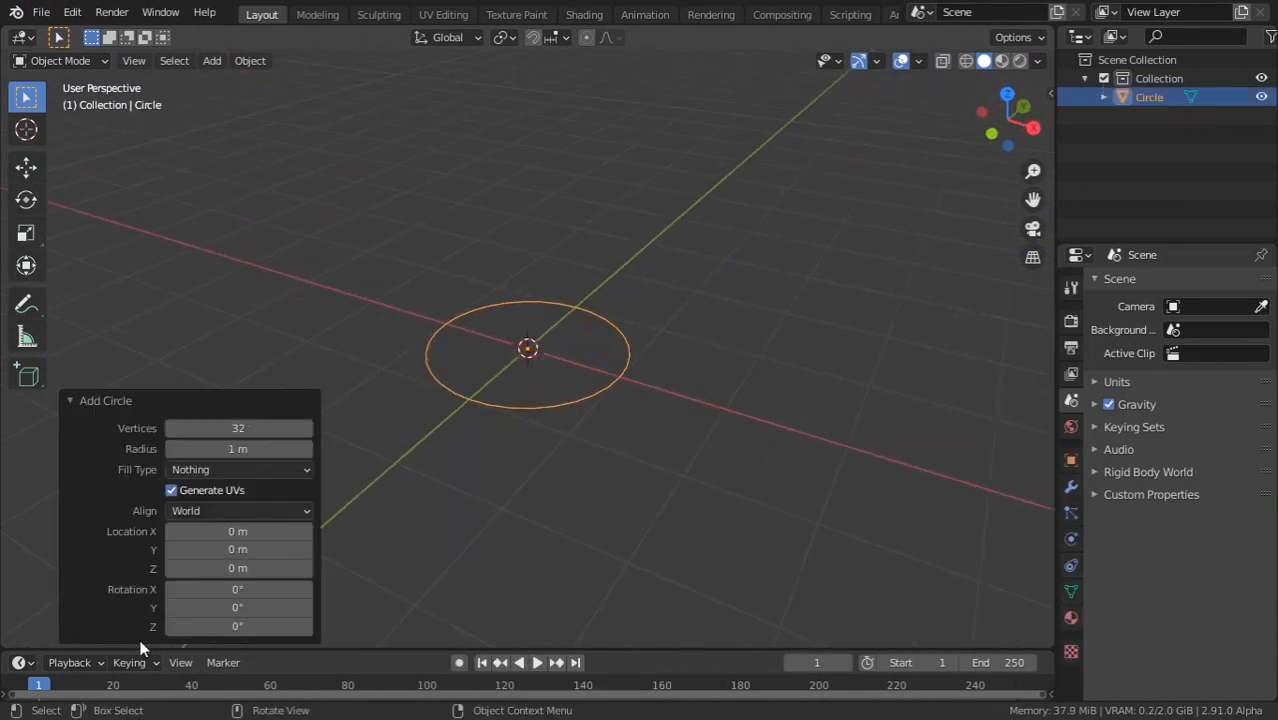
left_click(262, 427)
left_click(98, 404)
middle_click_drag(374, 374, 439, 374)
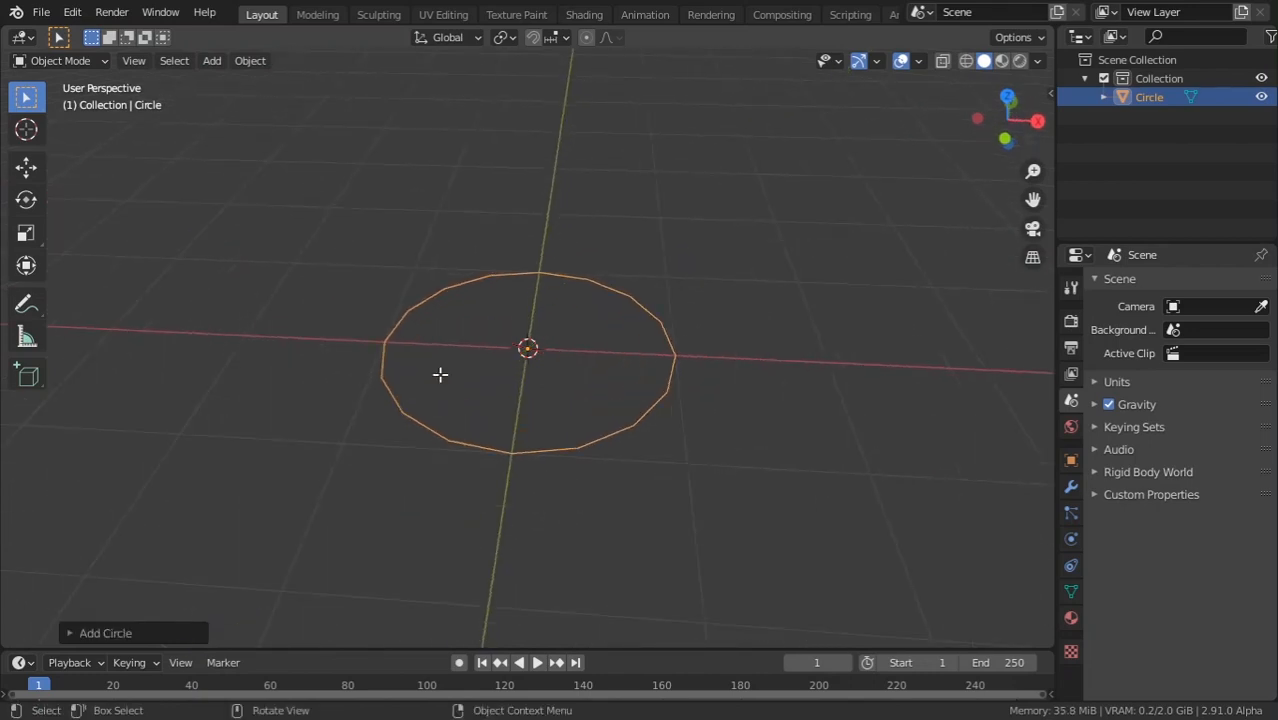
Extrude the circle's outline upward along Z by about 0.4 m to form a ring wall.
key("Tab")
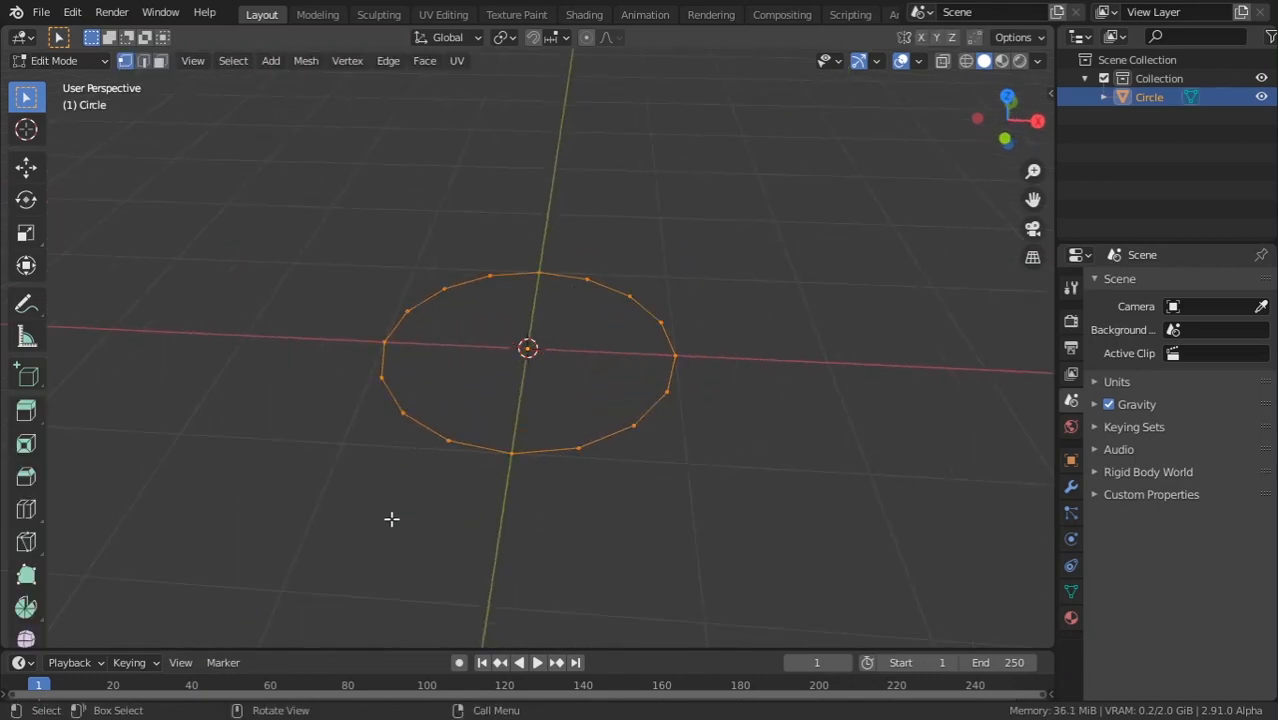
key("KP_1")
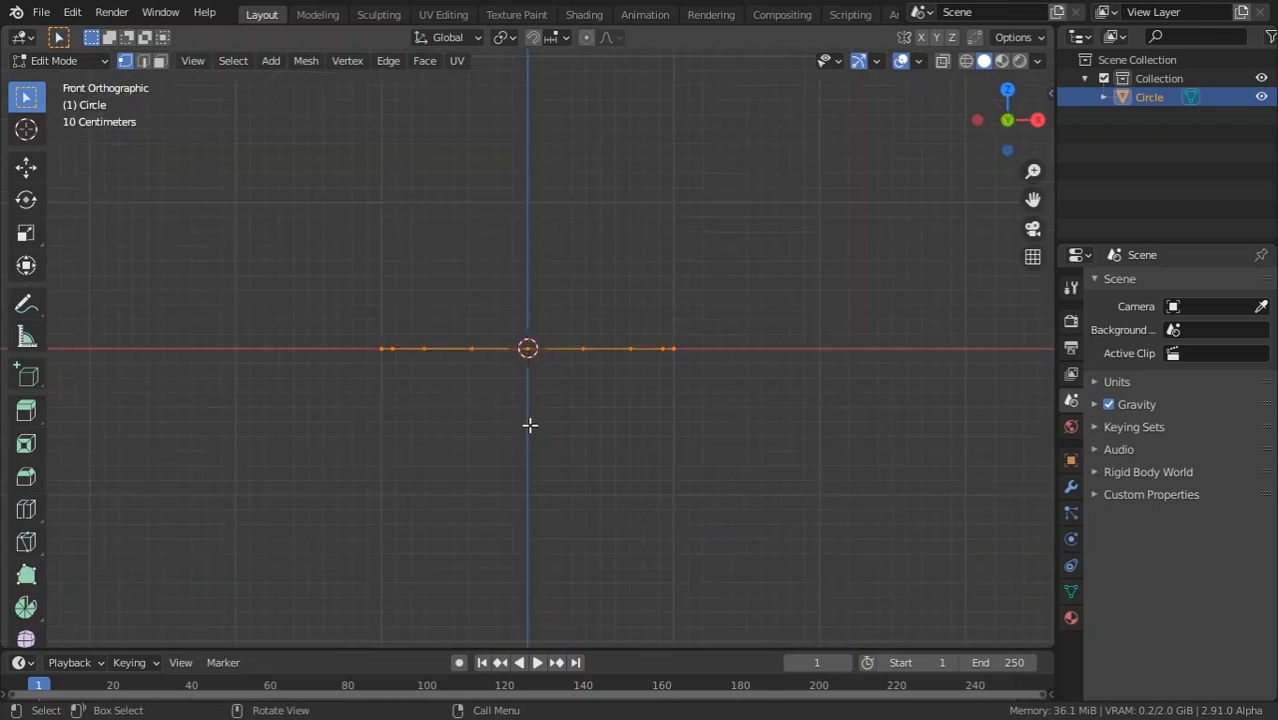
scroll(622, 340, "up", 2, "shift")
key("e")
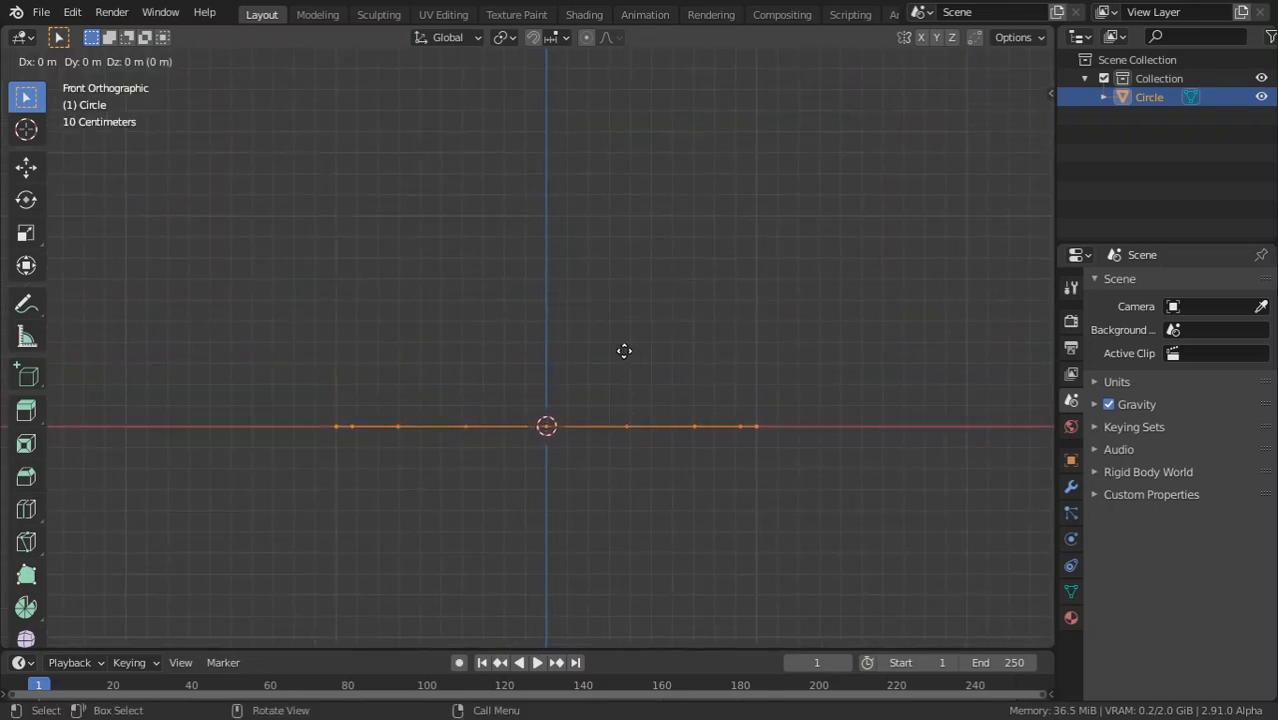
key("z")
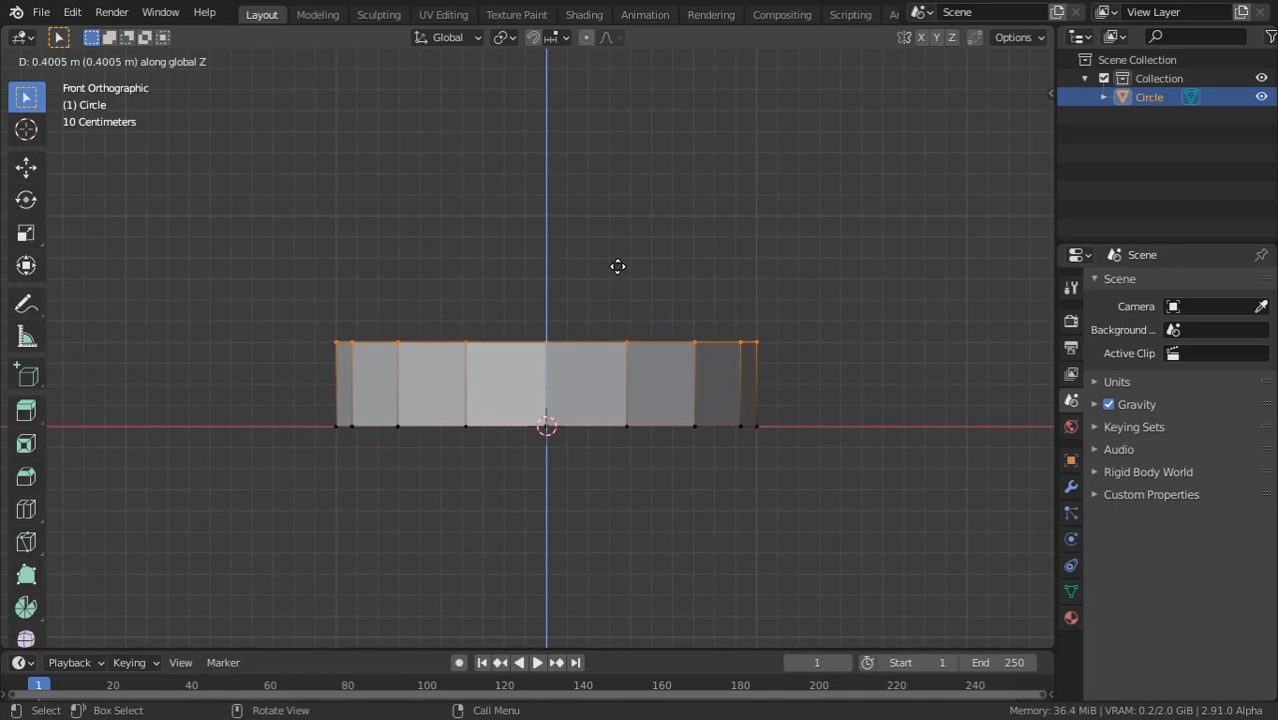
left_click(616, 266)
middle_click_drag(779, 297, 830, 334)
key("Tab")
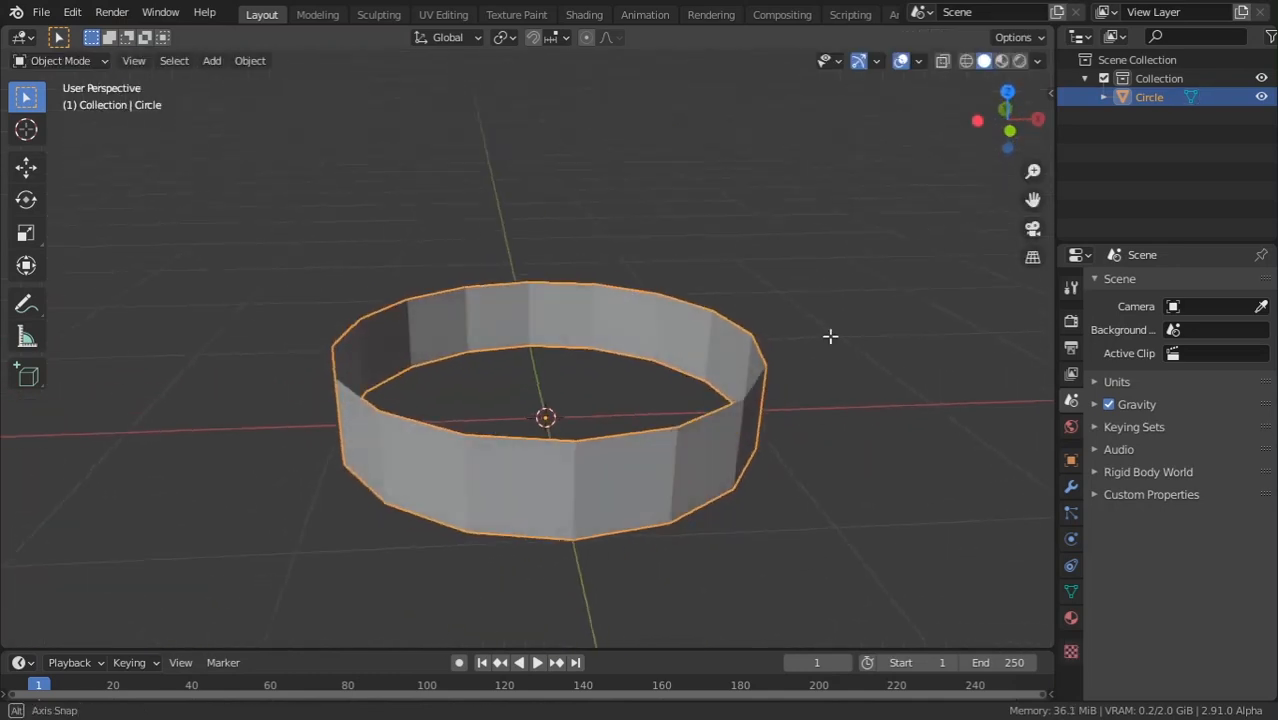
Extrude the ring's upper rim inward by scaling it down, and fill the remaining hole with a face.
key("Tab")
key("e")
right_click(802, 388)
key("s")
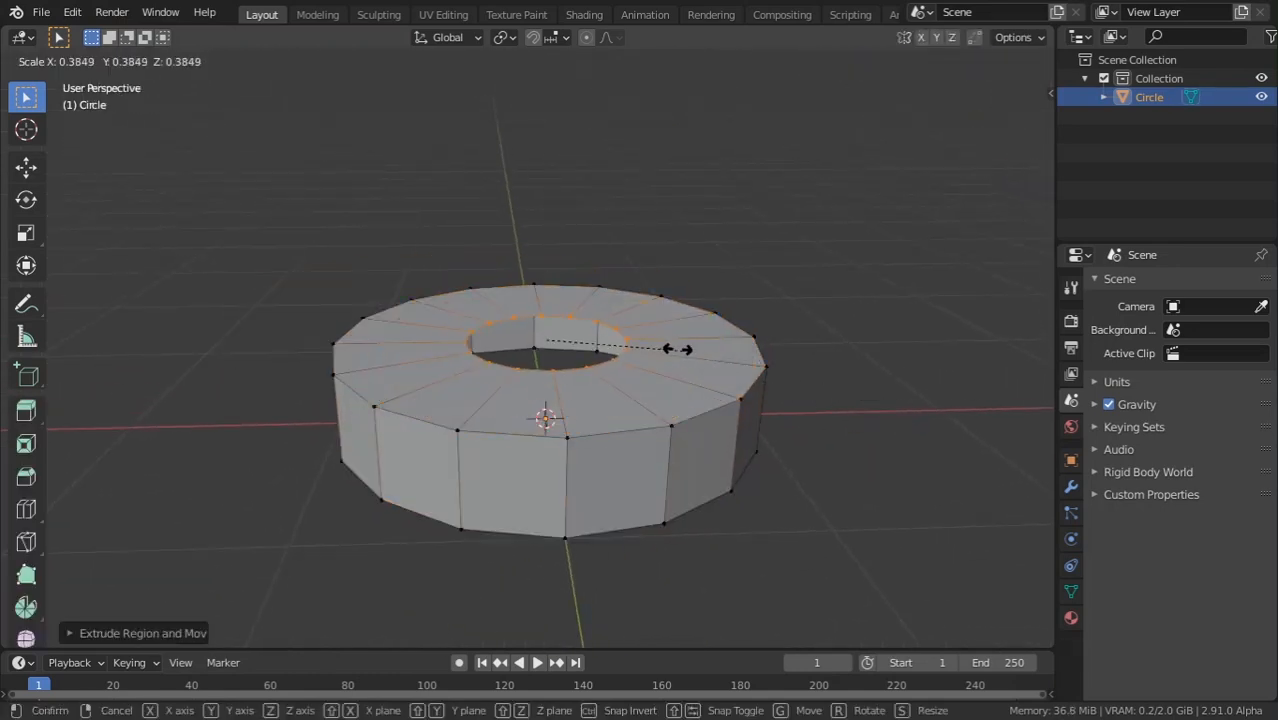
left_click(708, 362)
key("Tab")
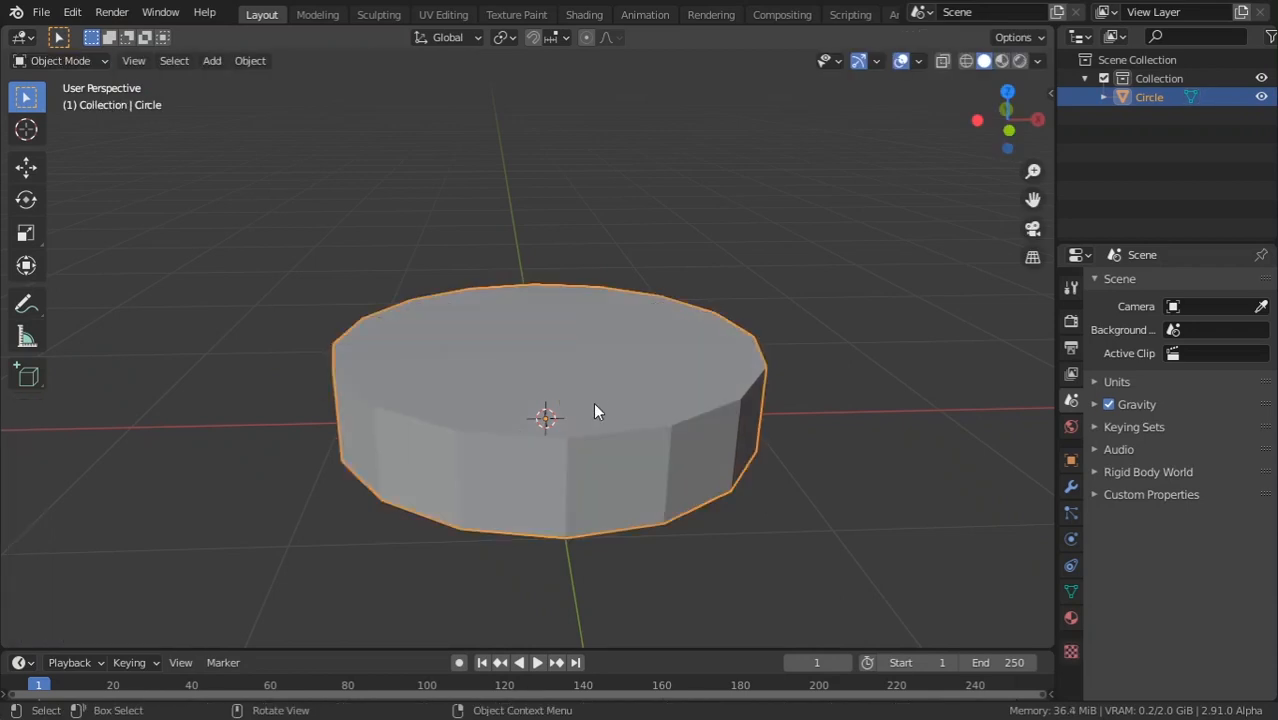
Extrude the ring's lower rim inward, scaled to about half size, and fill the remaining hole with a face.
middle_click_drag(593, 402, 739, 382)
key("Tab")
scroll(579, 474, "up", 3)
middle_click_drag(605, 508, 552, 385)
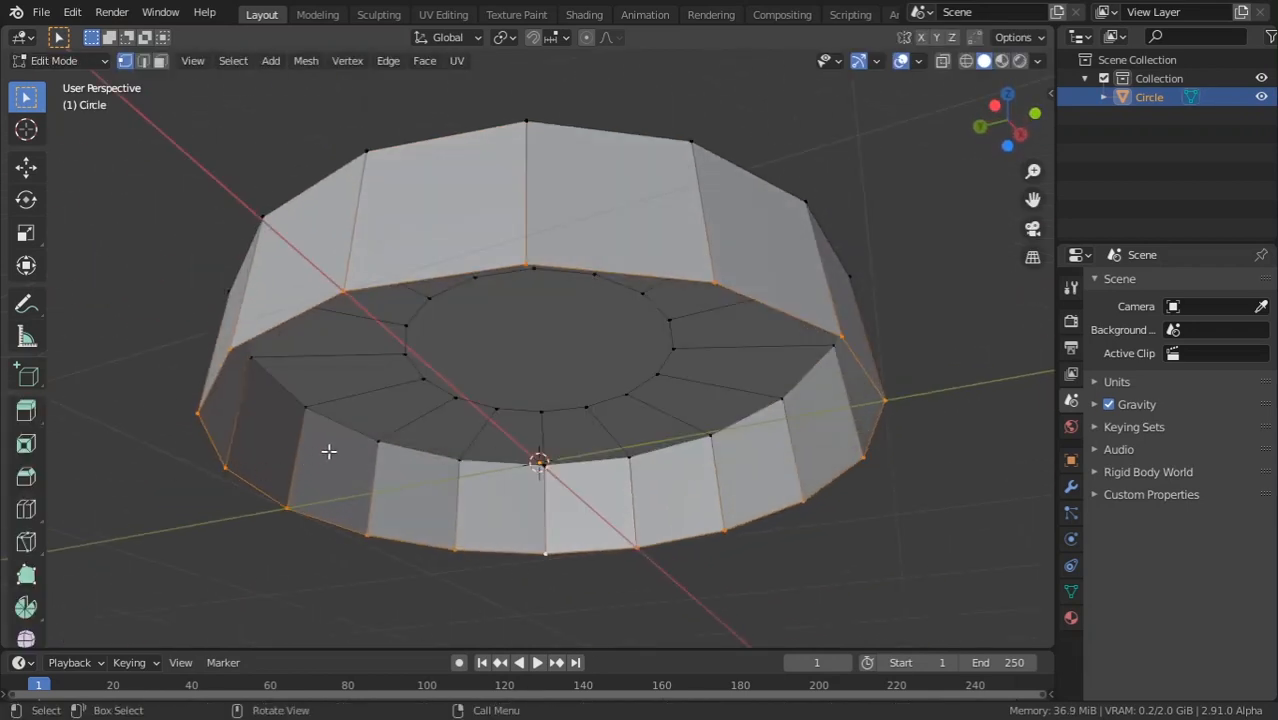
scroll(600, 440, "down", 2)
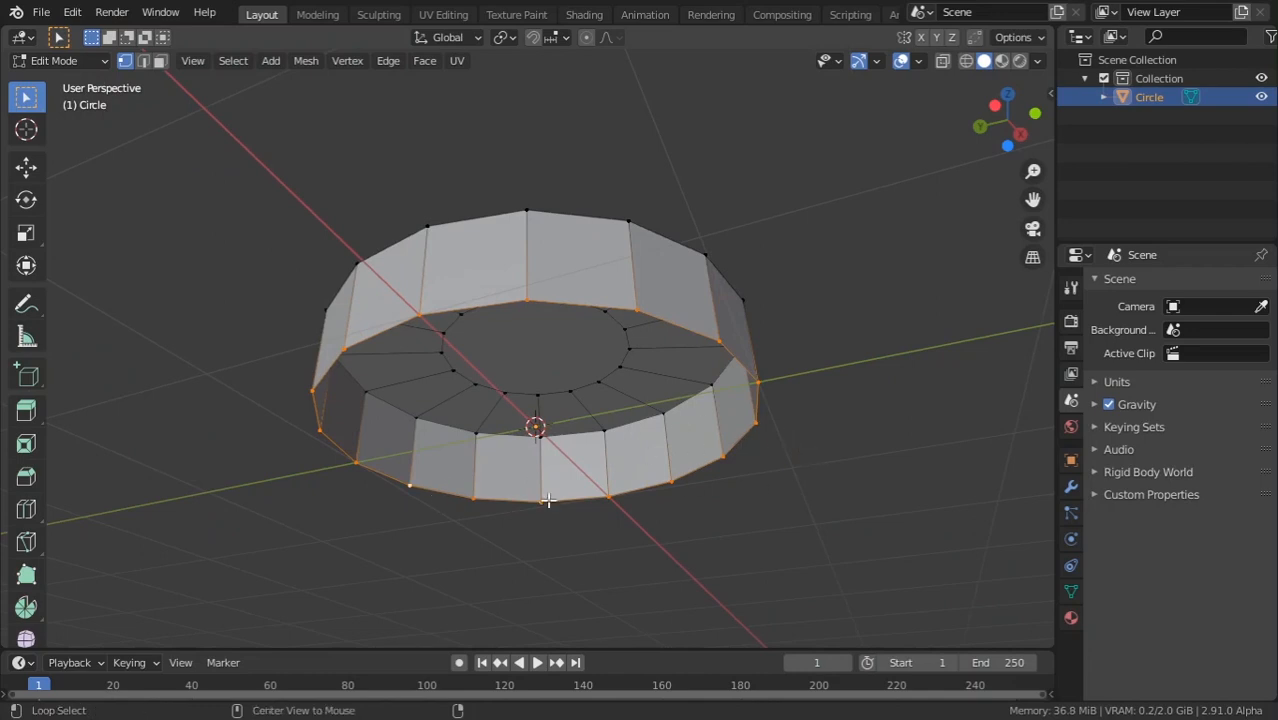
key("e")
right_click(680, 458)
key("s")
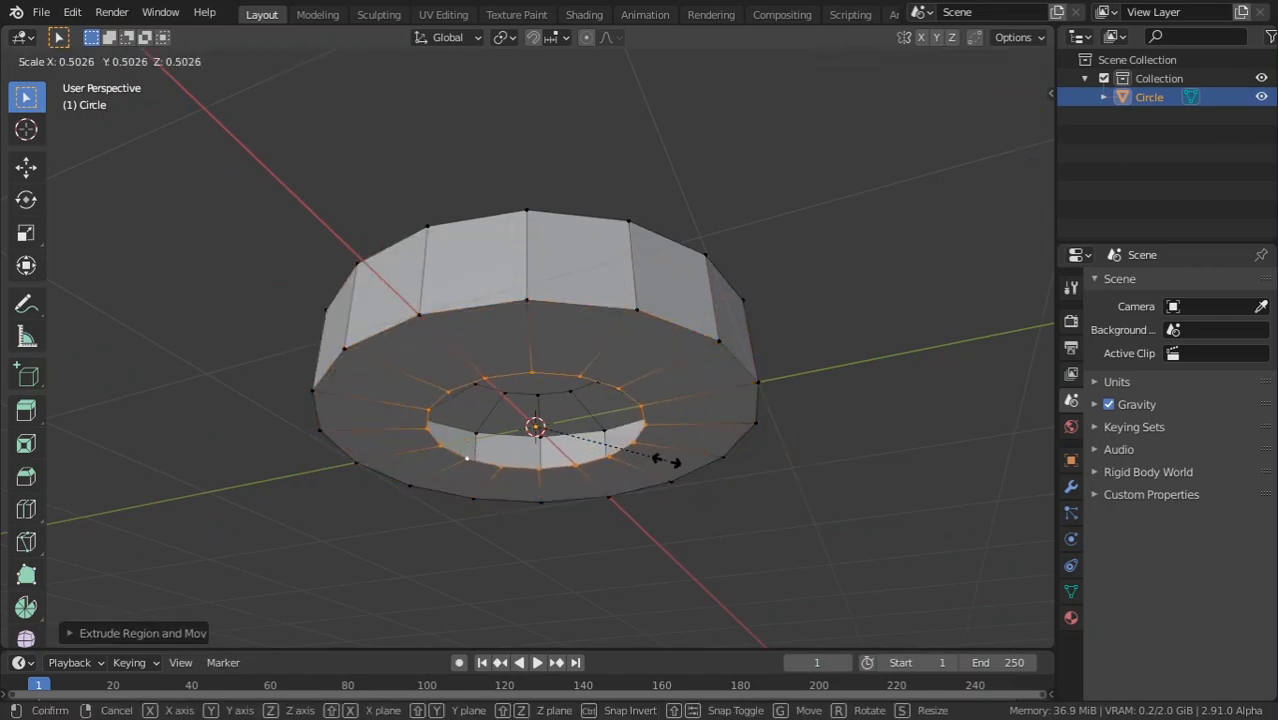
left_click(666, 460)
key("f")
middle_click_drag(617, 451, 593, 339)
key("Tab")
key("Tab")
middle_click_drag(780, 455, 837, 449)
key("Tab")
key("Tab")
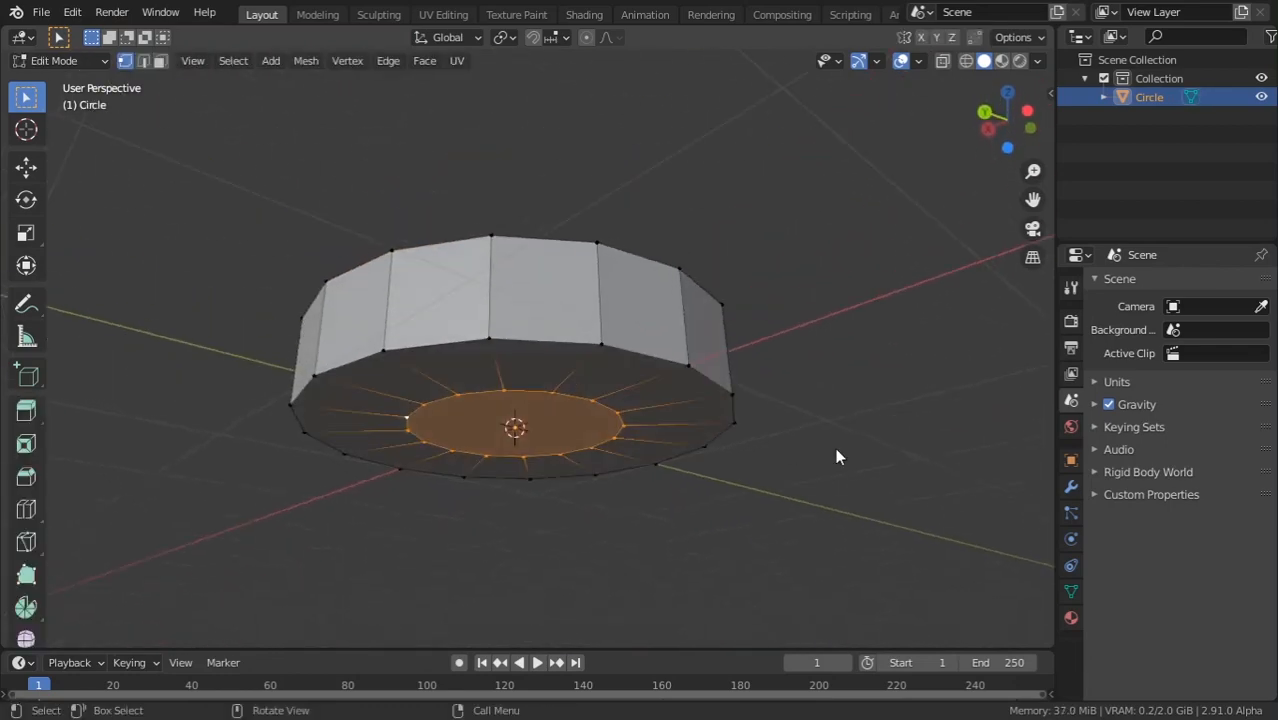
key("Tab")
Add a Subdivision Surface modifier to the disc and set its viewport level to 2.
left_click(1071, 486)
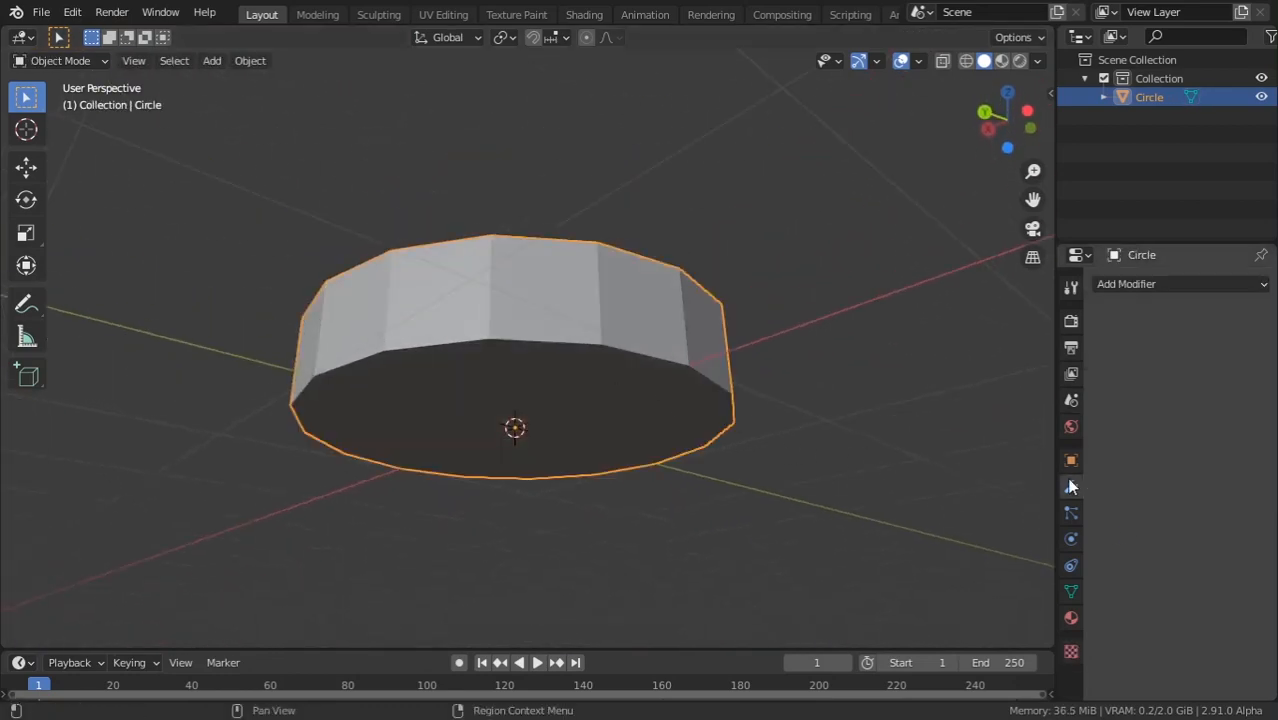
left_click(1146, 288)
left_click(884, 610)
middle_click_drag(620, 430, 593, 394)
key("KP_1")
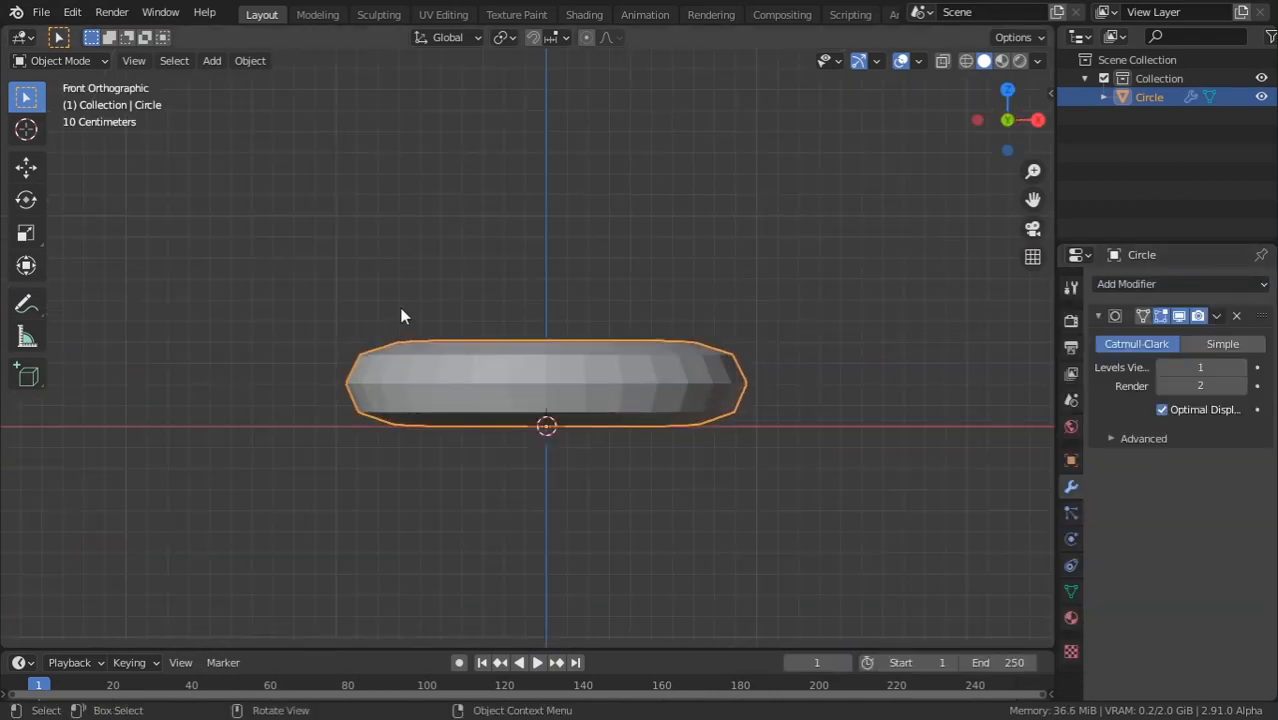
left_click(1246, 367)
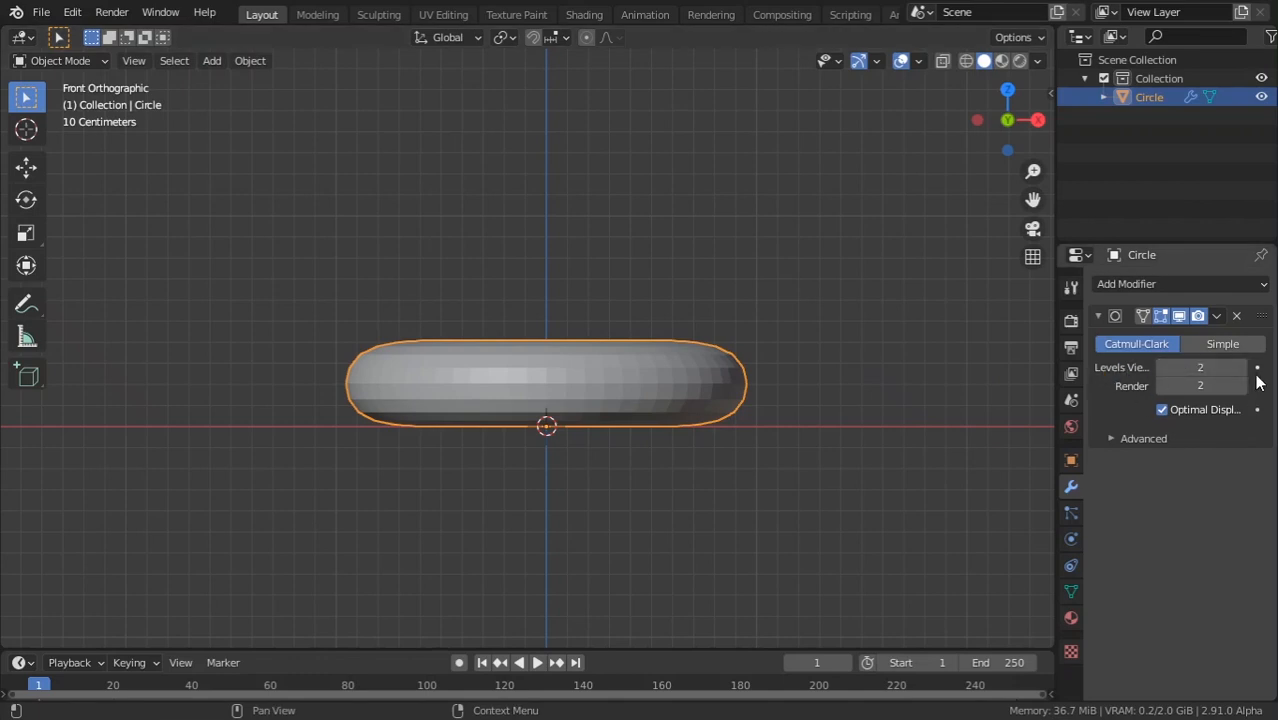
Add a horizontal loop cut around the disc's side wall, slid slightly above the middle by a factor of about -0.24.
key("Tab")
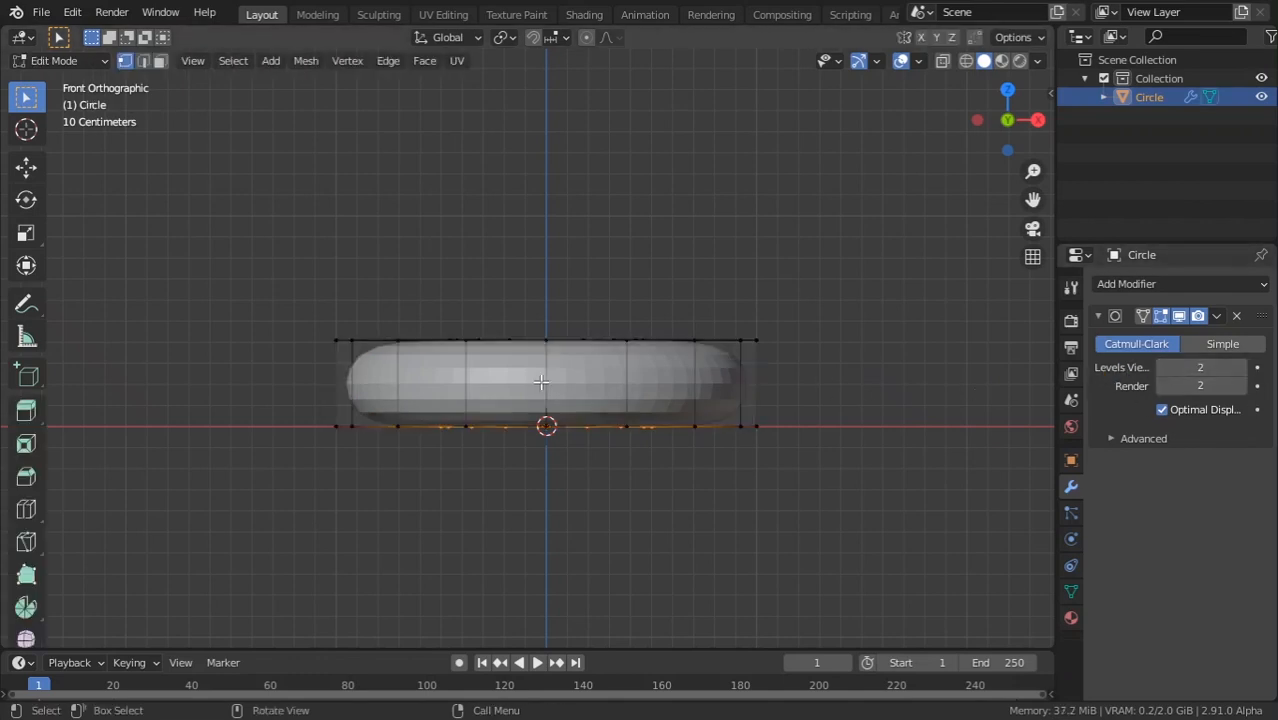
key("ctrl+r")
left_click(540, 383)
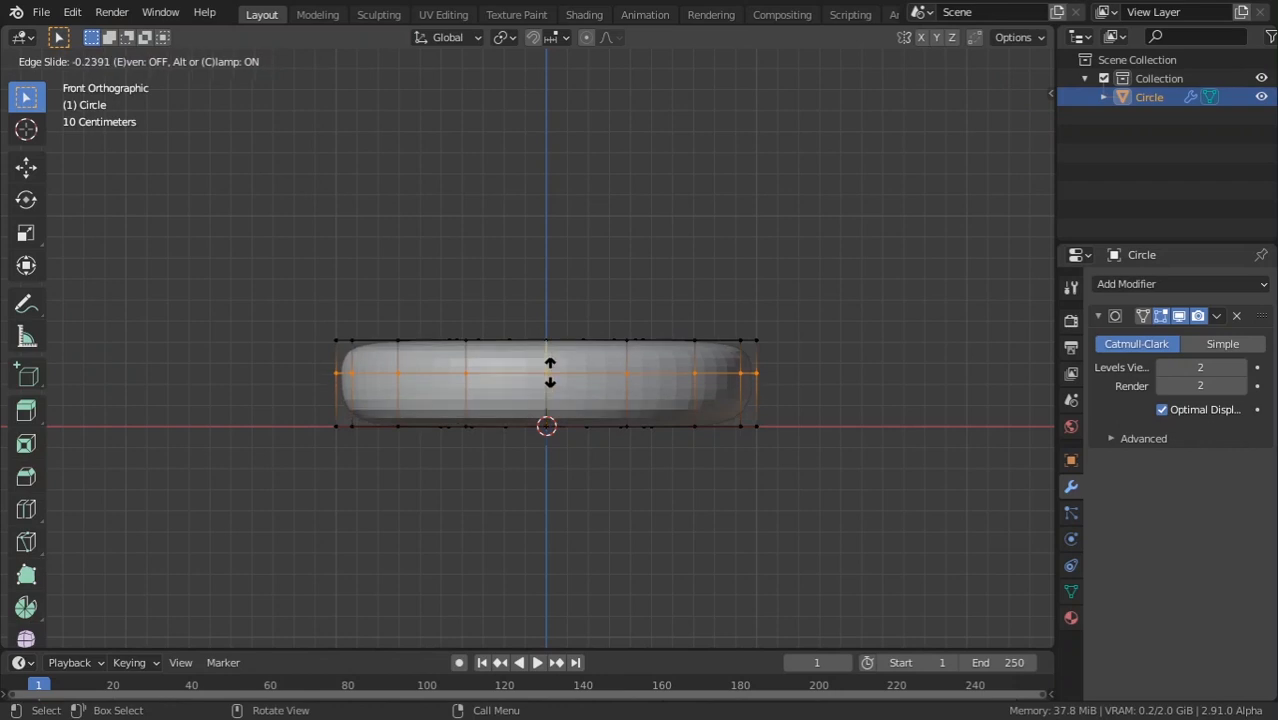
left_click(552, 370)
key("Tab")
Apply Shade Smooth to the rounded disc and look at it from the front.
middle_click_drag(560, 373, 360, 364)
right_click(520, 366)
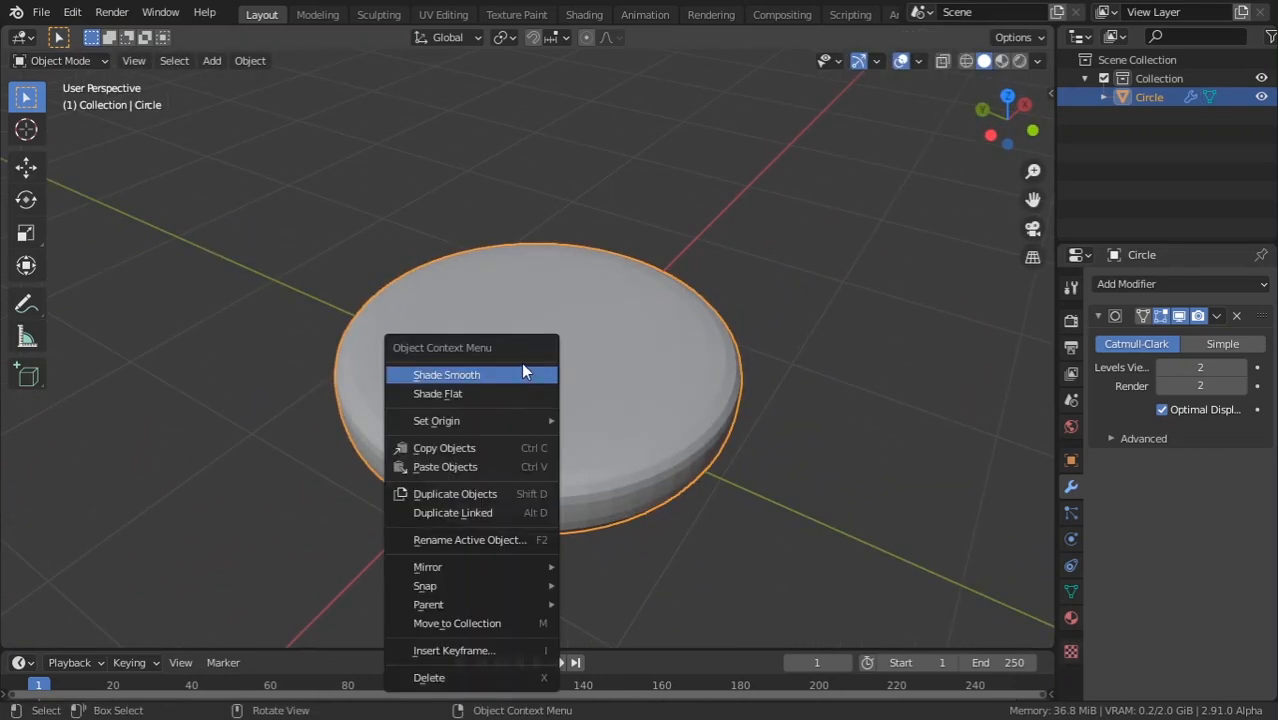
left_click(521, 366)
middle_click_drag(610, 396, 508, 378)
right_click(508, 378)
right_click(455, 382)
left_click(453, 383)
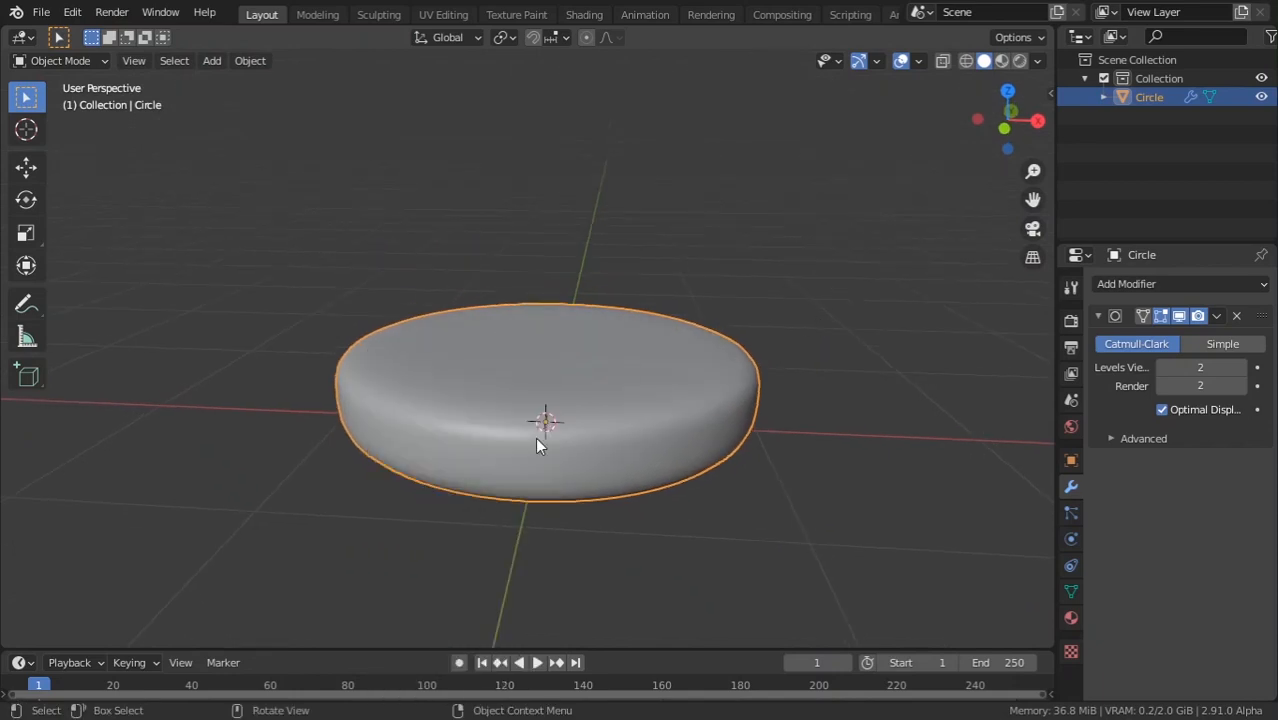
right_click(535, 437)
left_click(475, 396)
middle_click_drag(522, 402, 627, 488)
key("KP_1")
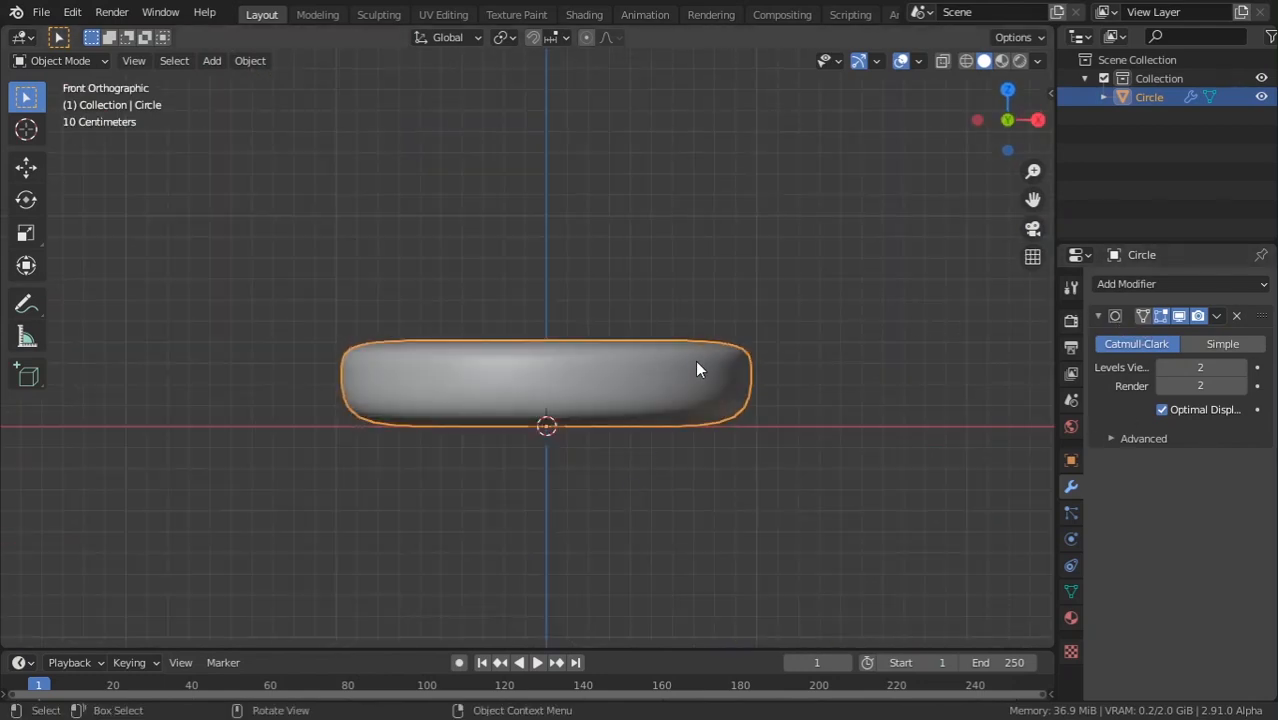
Add a Displace modifier to the rounded disc and create a new texture for it.
middle_click_drag(699, 366, 673, 486)
scroll(682, 406, "up", 2)
middle_click_drag(683, 414, 403, 336)
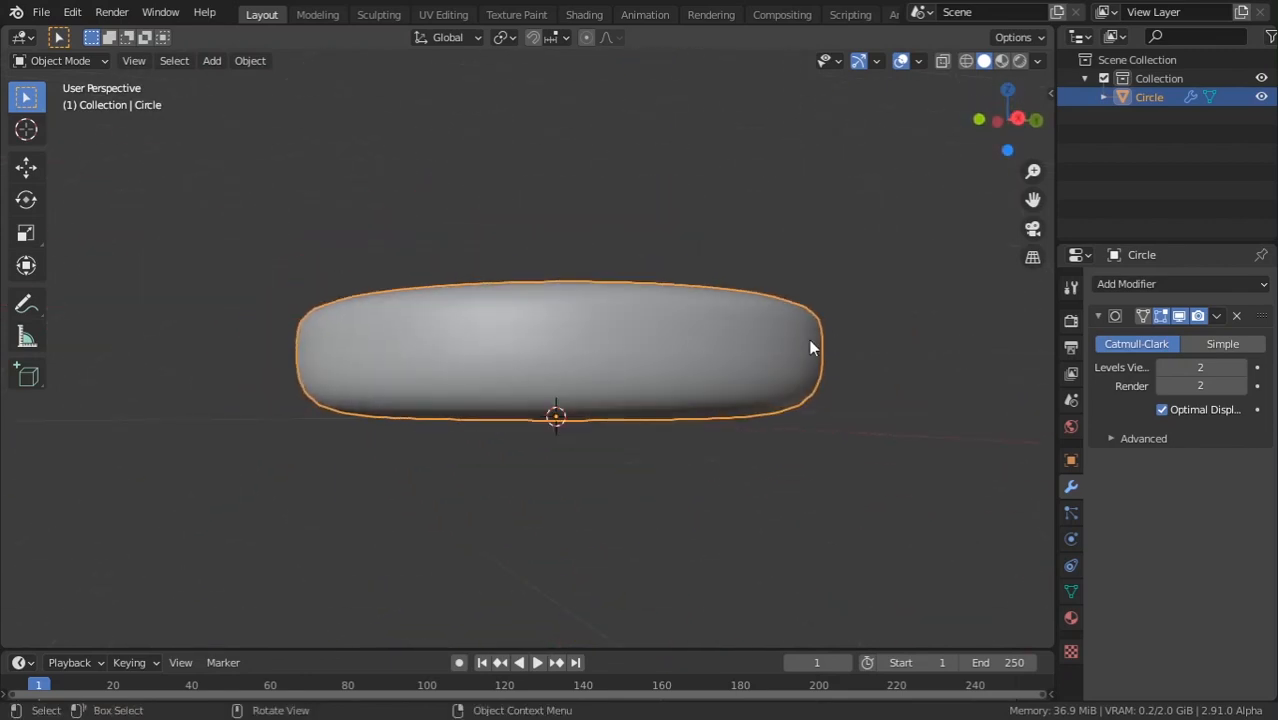
key("KP_1")
left_click(1155, 283)
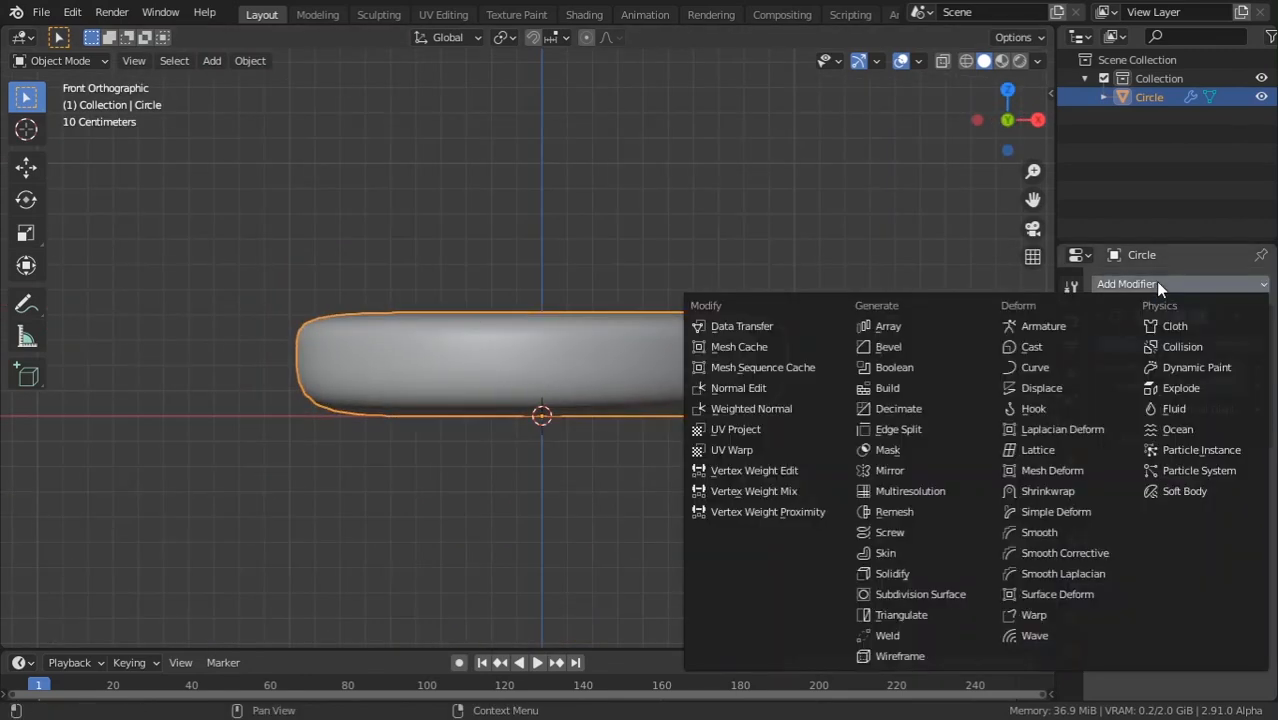
left_click(1034, 388)
middle_click_drag(578, 362, 628, 304)
middle_click_drag(489, 304, 673, 254)
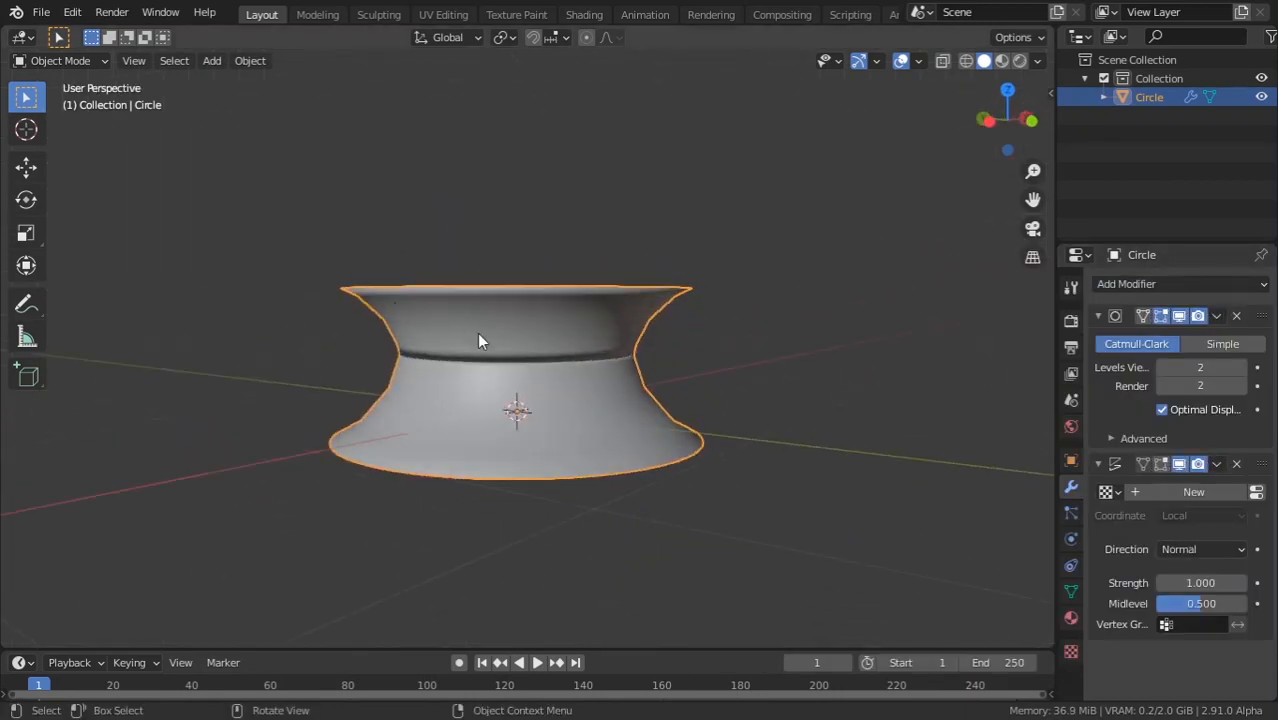
scroll(582, 334, "up", 3)
middle_click_drag(833, 357, 953, 511)
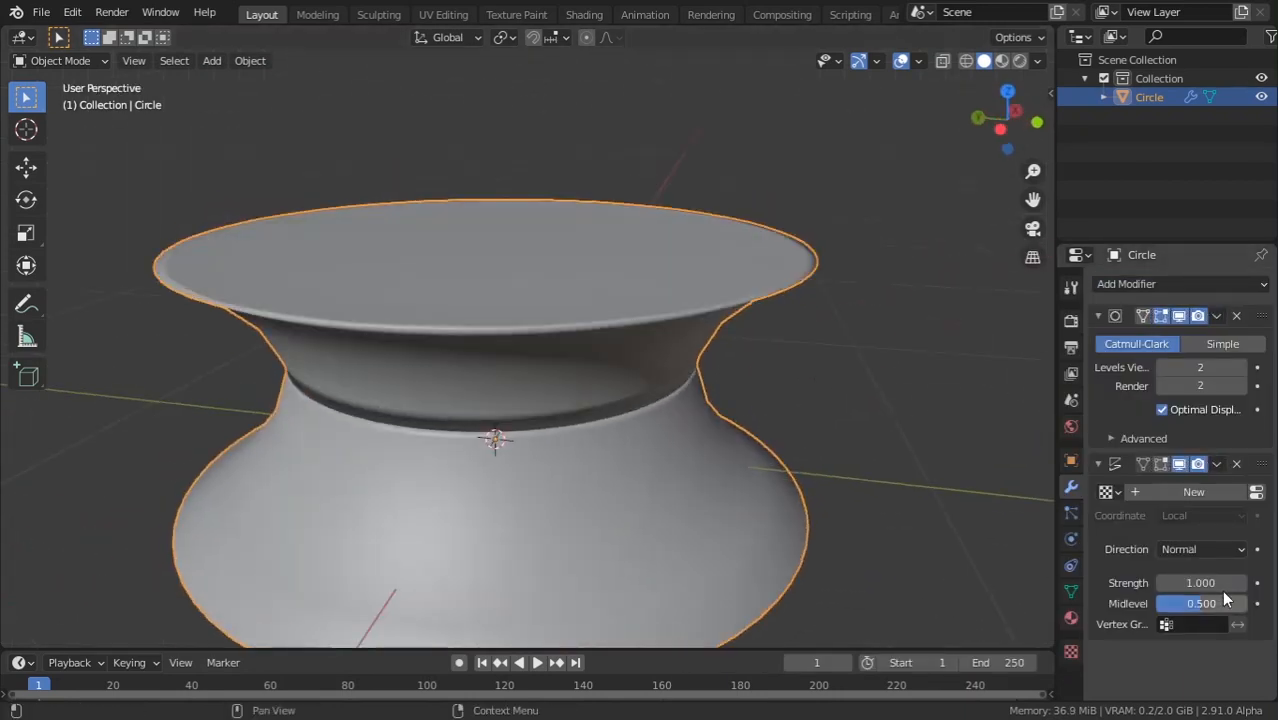
left_click(1174, 491)
scroll(826, 371, "down", 5)
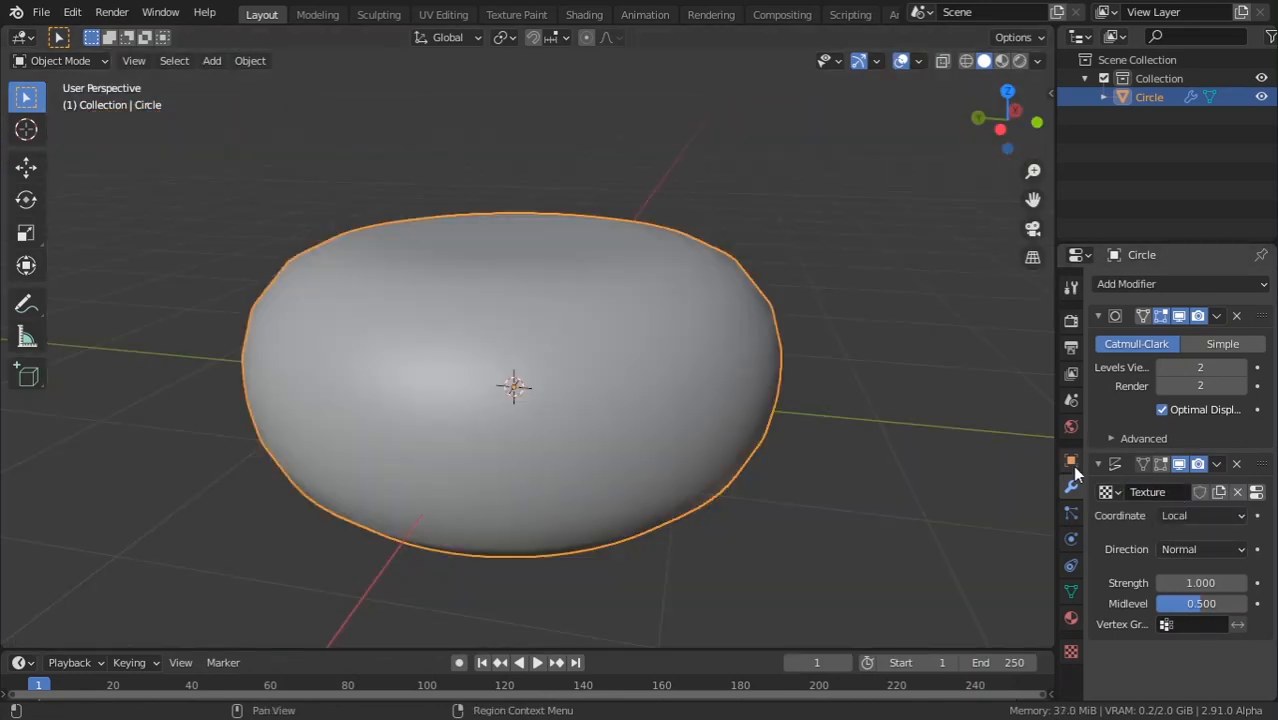
Change the displacement texture's type to Clouds and set its size to 1.00.
left_click(1257, 494)
left_click(1171, 341)
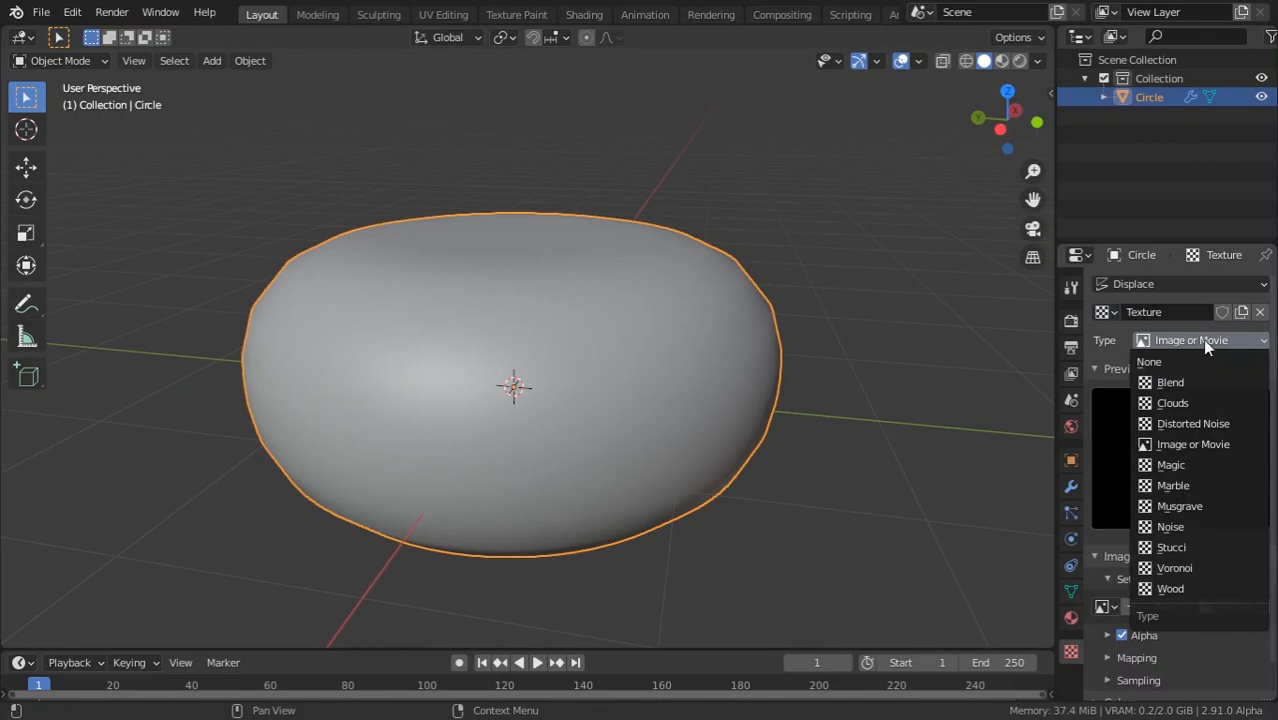
left_click(1172, 403)
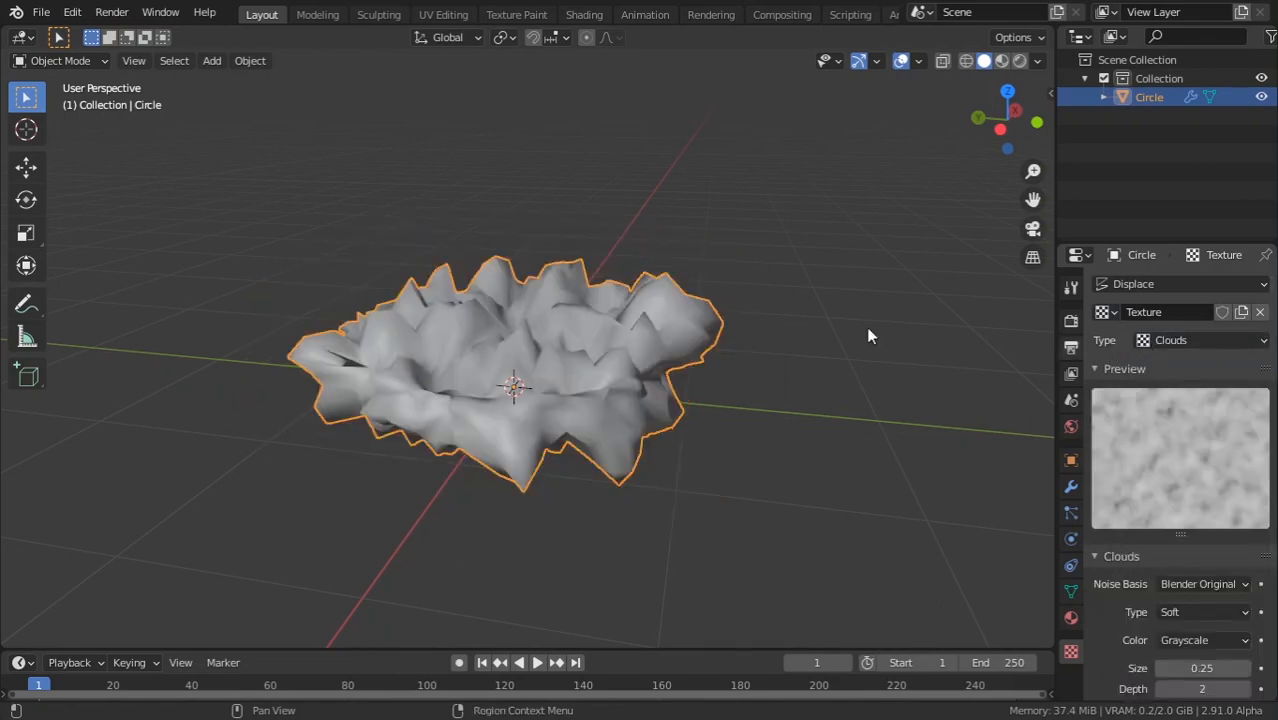
scroll(1165, 625, "down", 2)
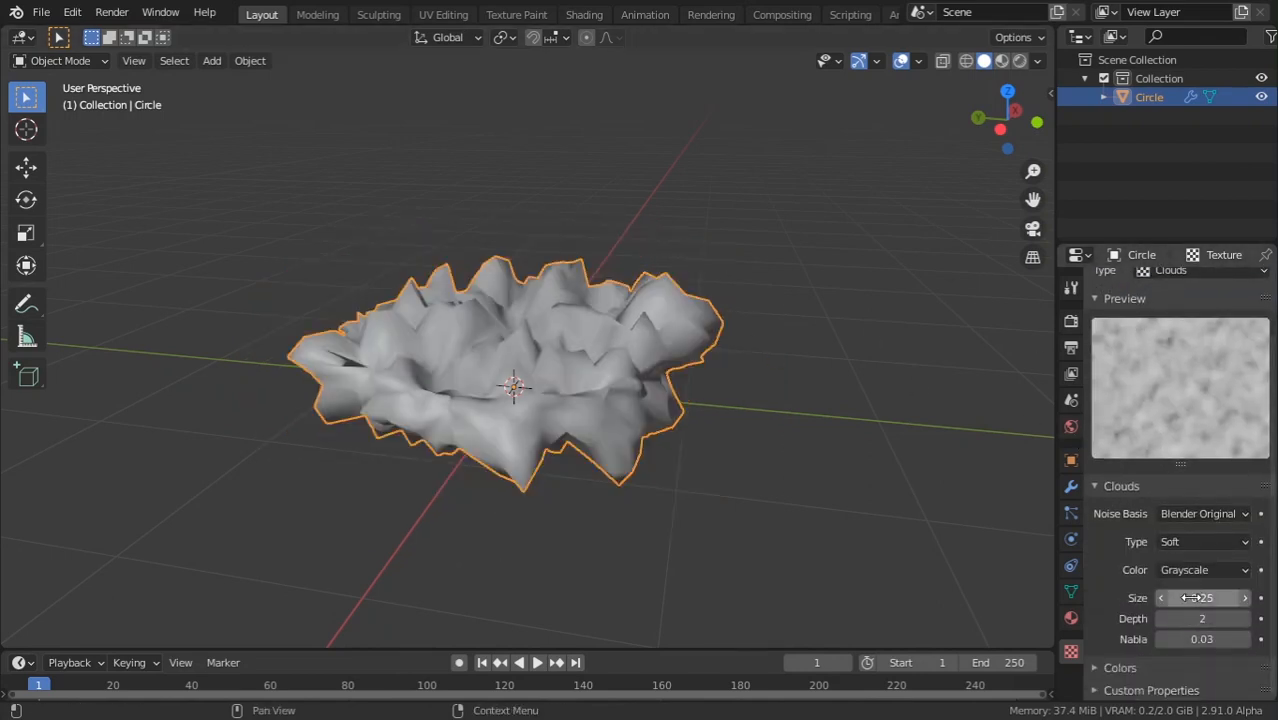
left_click_drag(1175, 597, 1202, 598)
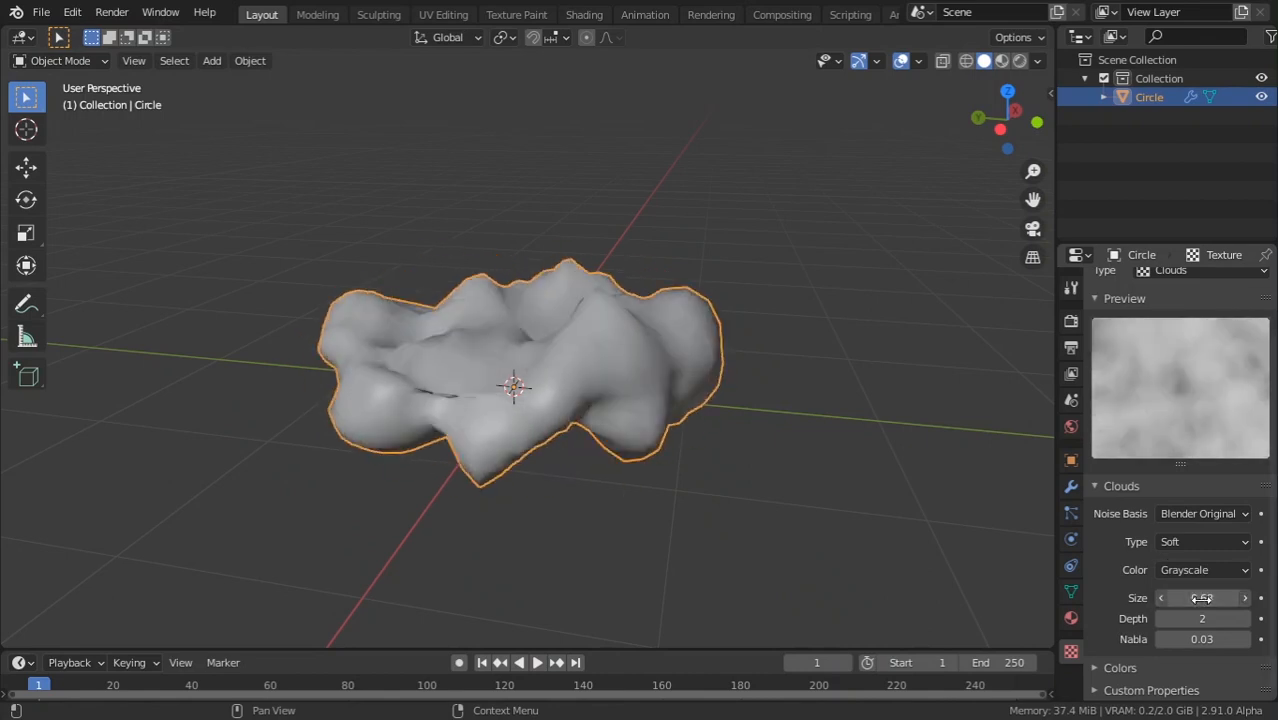
key("Return")
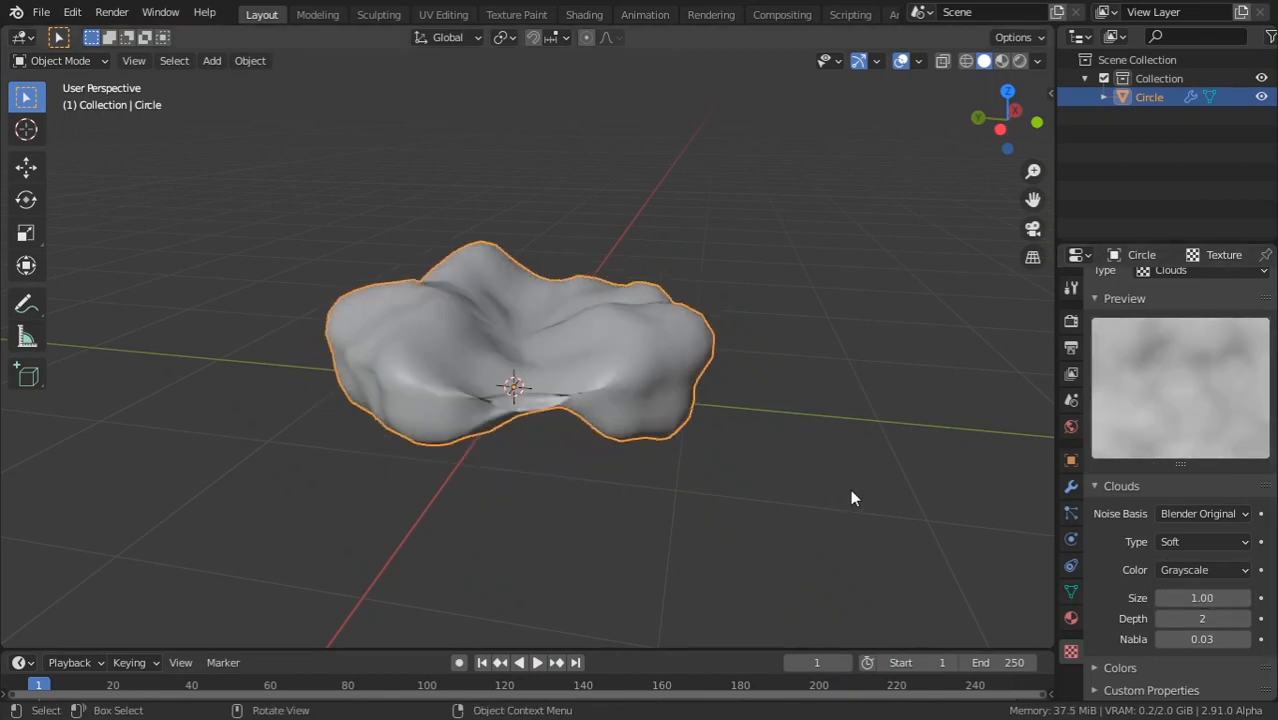
Set the Displace modifier's strength to 0.080 to give the disc a subtle unevenness.
left_click(1071, 487)
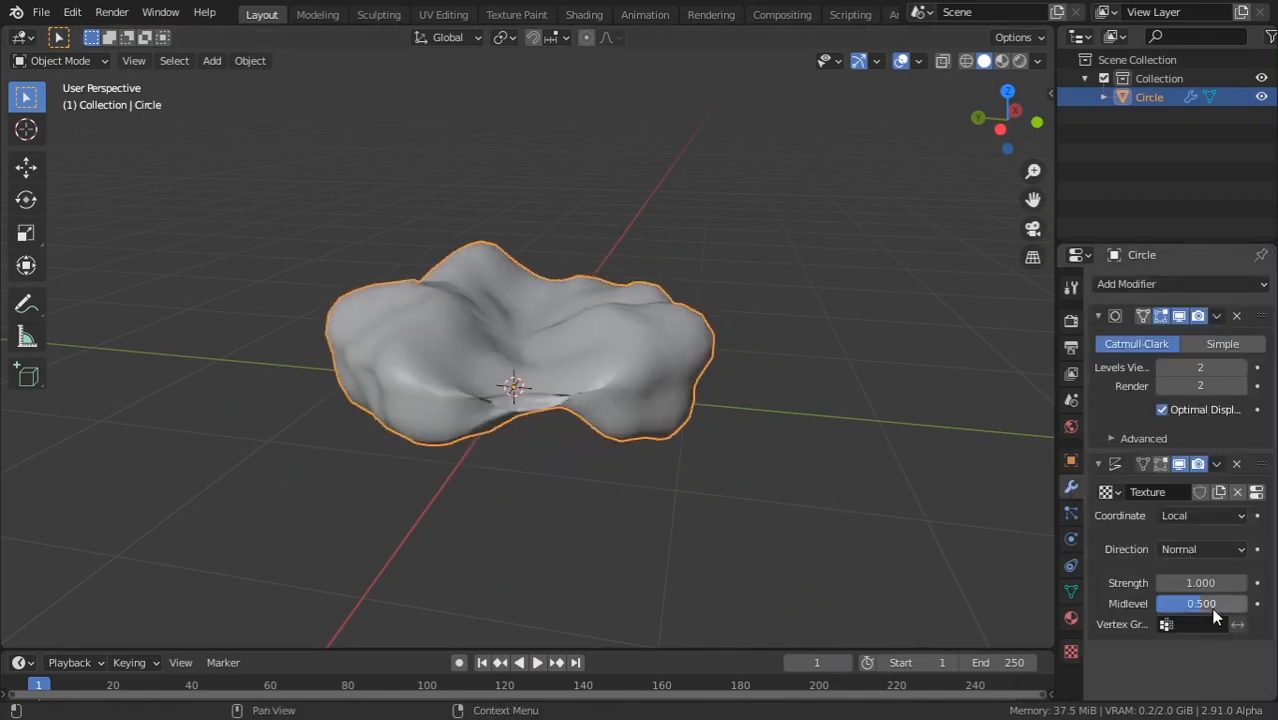
left_click_drag(1200, 582, 1090, 582)
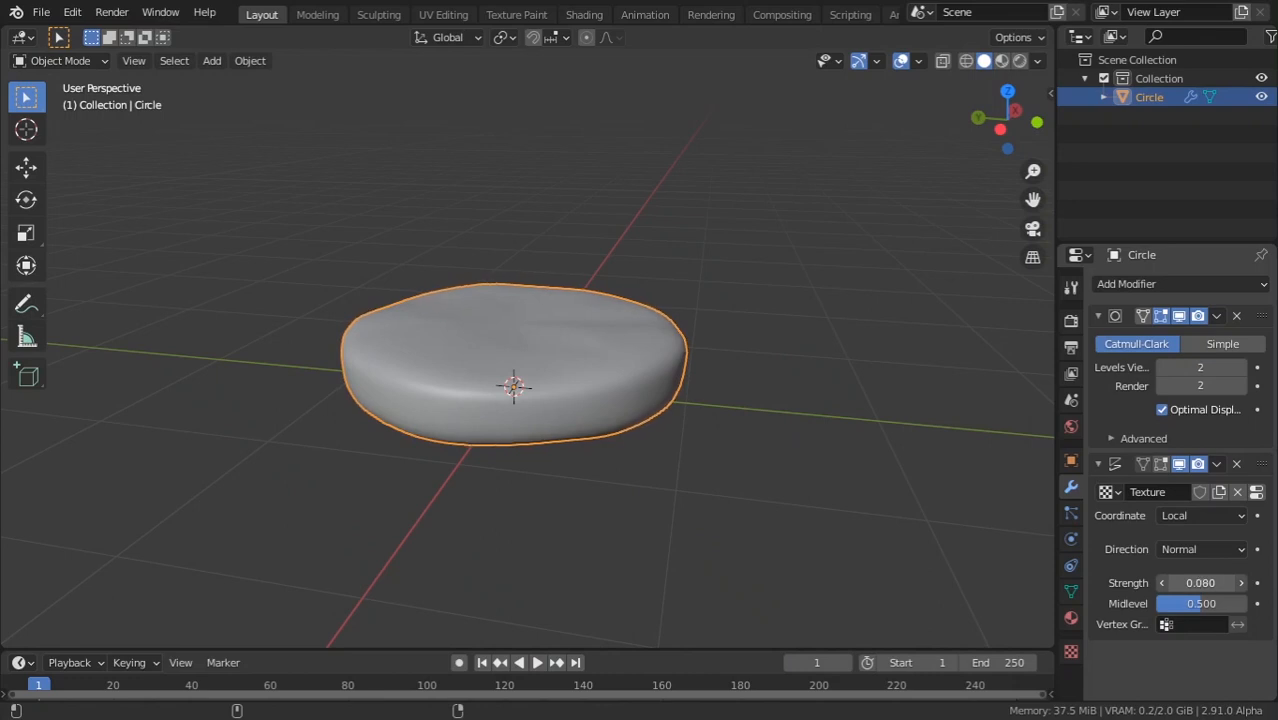
middle_click_drag(645, 432, 746, 375)
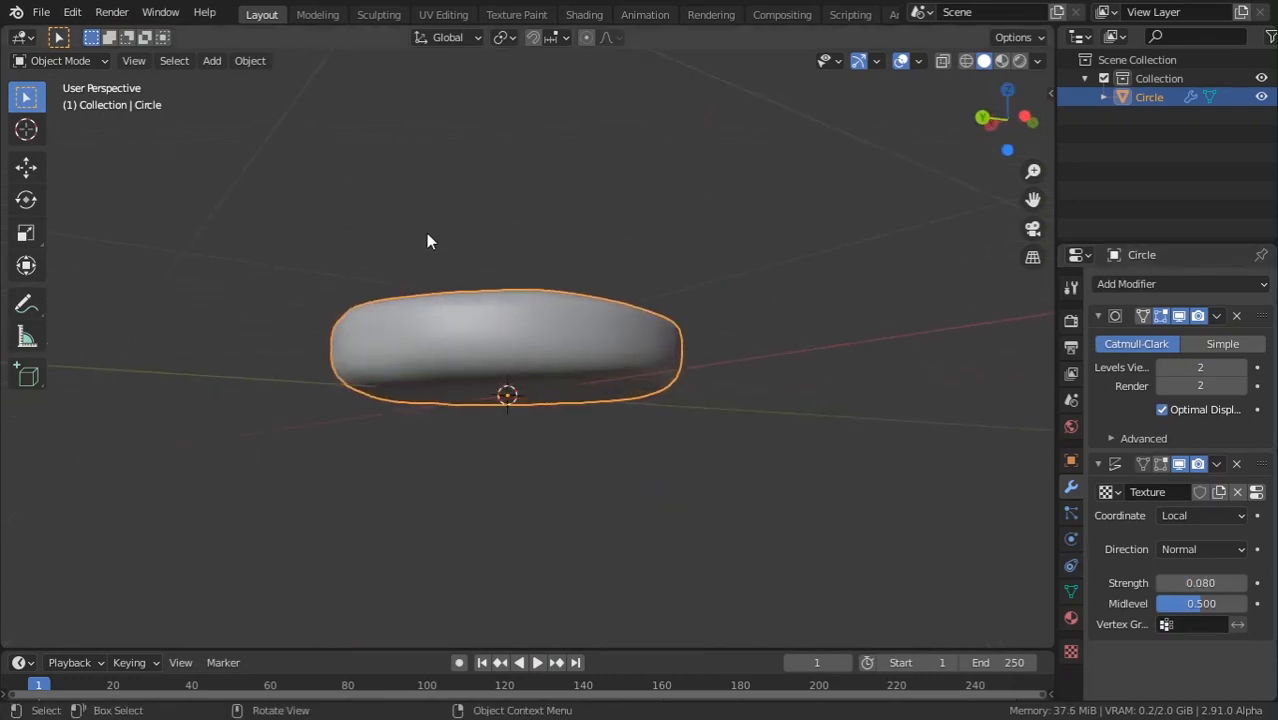
scroll(465, 265, "down", 5)
Add a second mesh circle at the base of the disc.
key("KP_1")
scroll(469, 263, "up", 7)
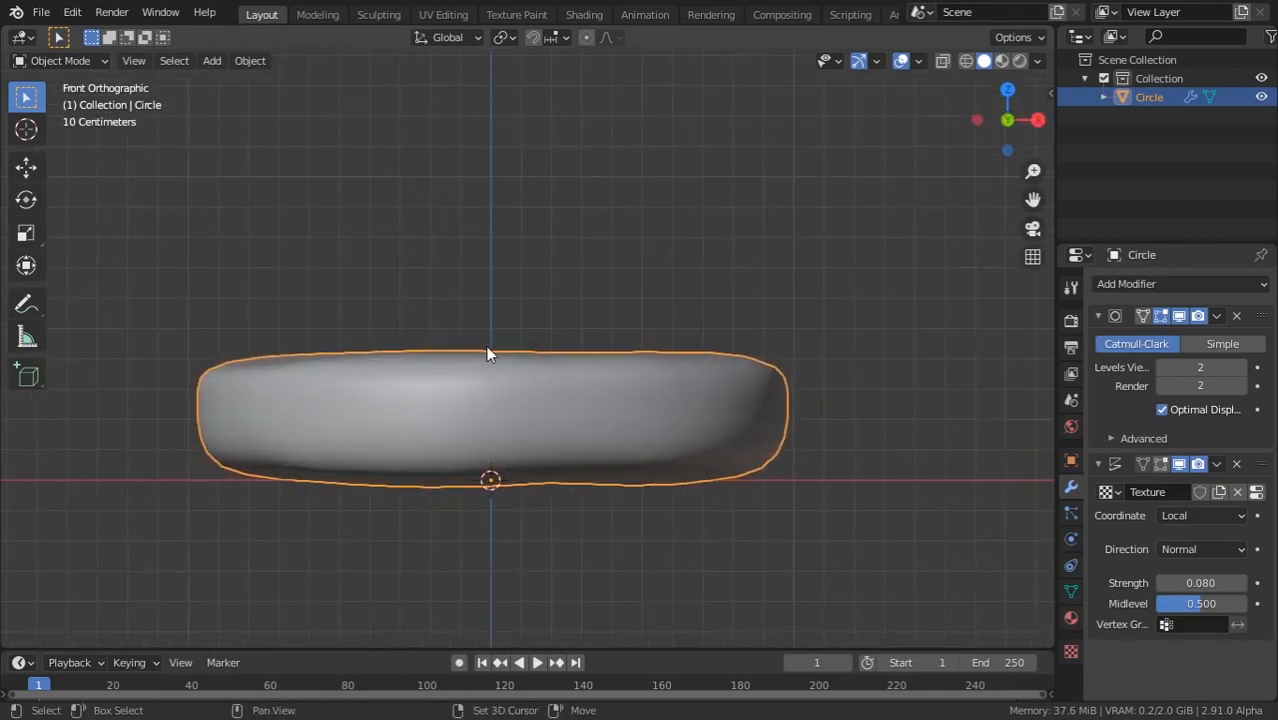
key("shift+a")
mouse_move(472, 318)
left_click(575, 356)
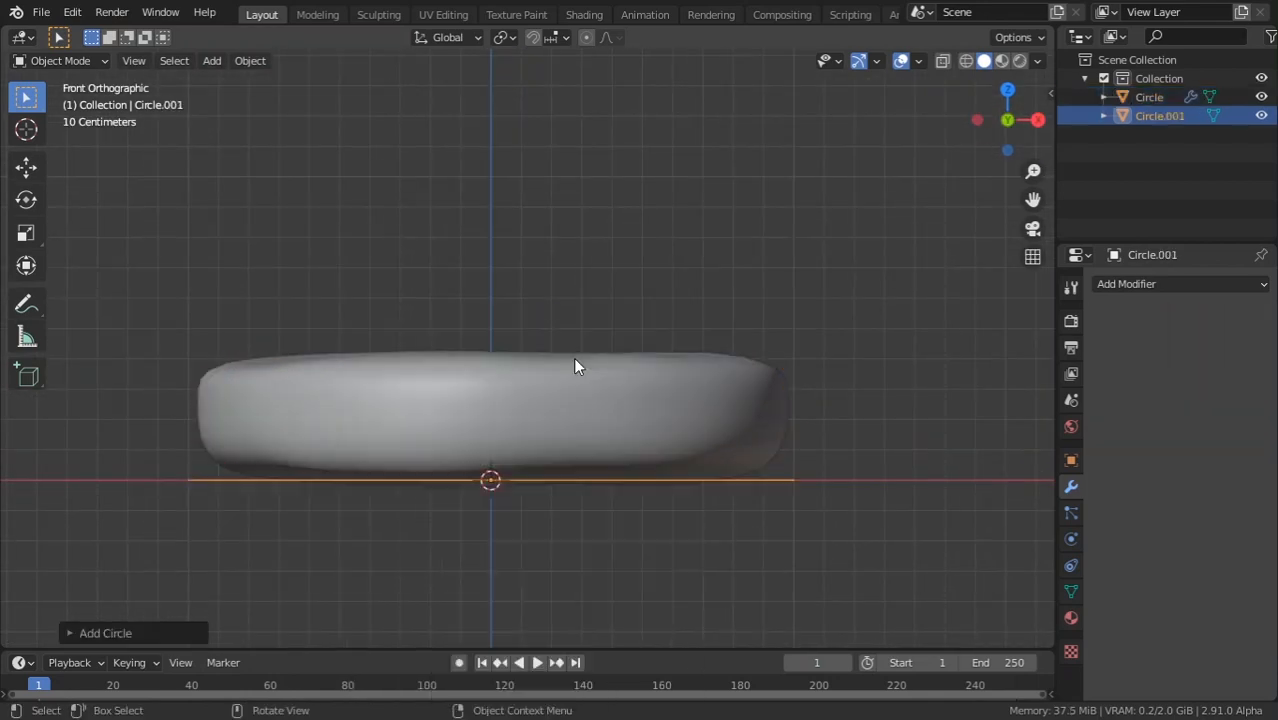
middle_click_drag(651, 372, 616, 420)
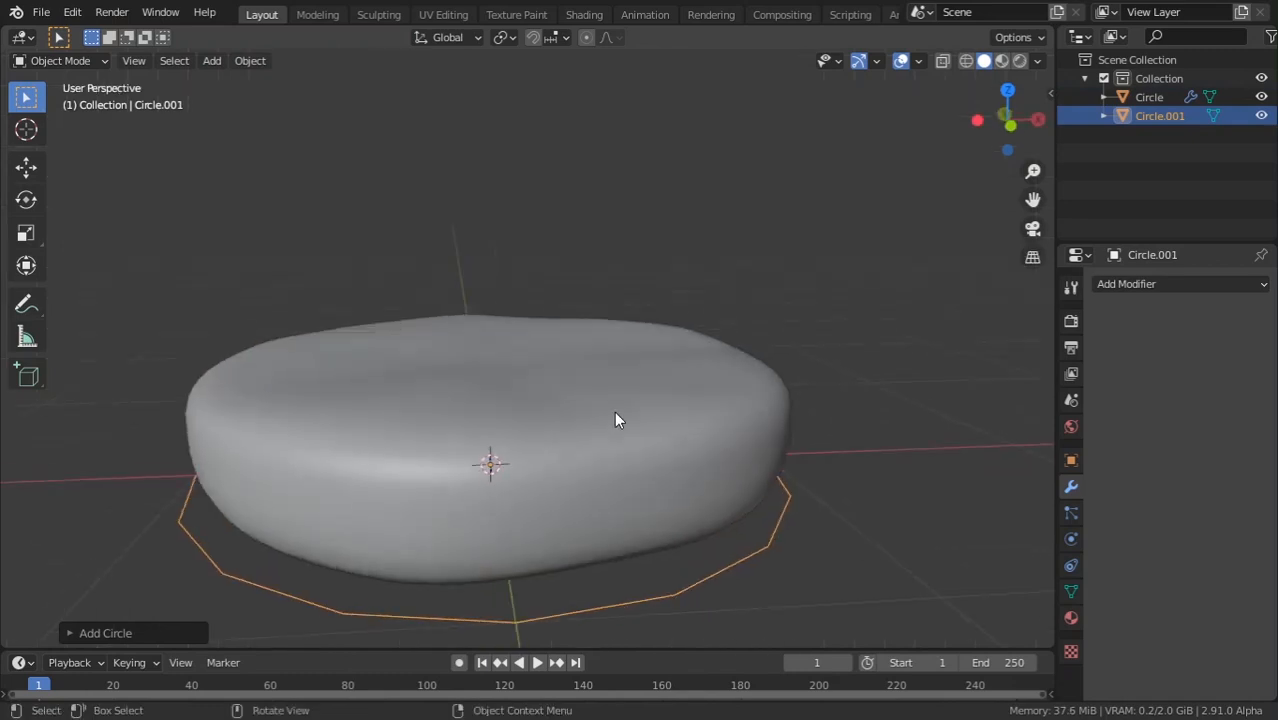
left_click(136, 637)
left_click(104, 395)
scroll(424, 424, "down", 2)
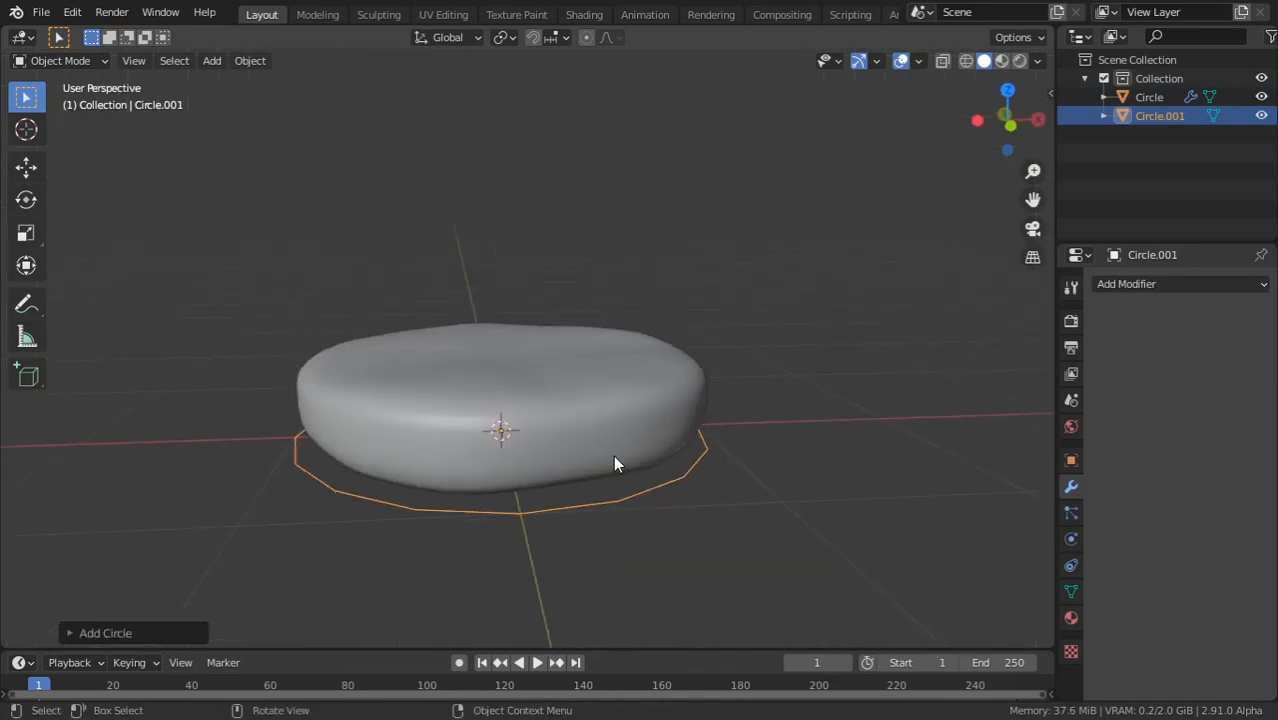
Raise the new circle along Z to the level of the disc's top surface and enter Edit Mode on it.
key("g")
key("z")
left_click(600, 380)
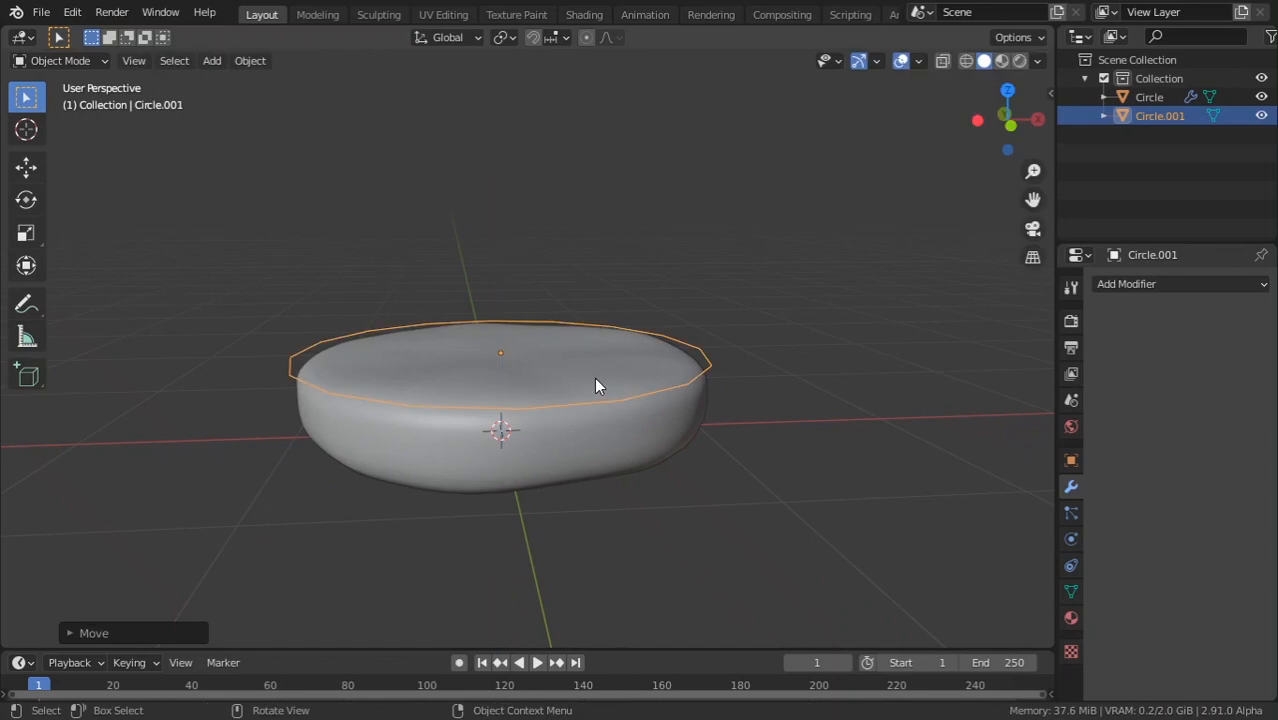
key("KP_1")
scroll(668, 342, "up", 1)
key("Tab")
middle_click_drag(710, 342, 750, 410)
Try filling the new circle with a single face and undo the fill.
key("f")
key("Tab")
key("Tab")
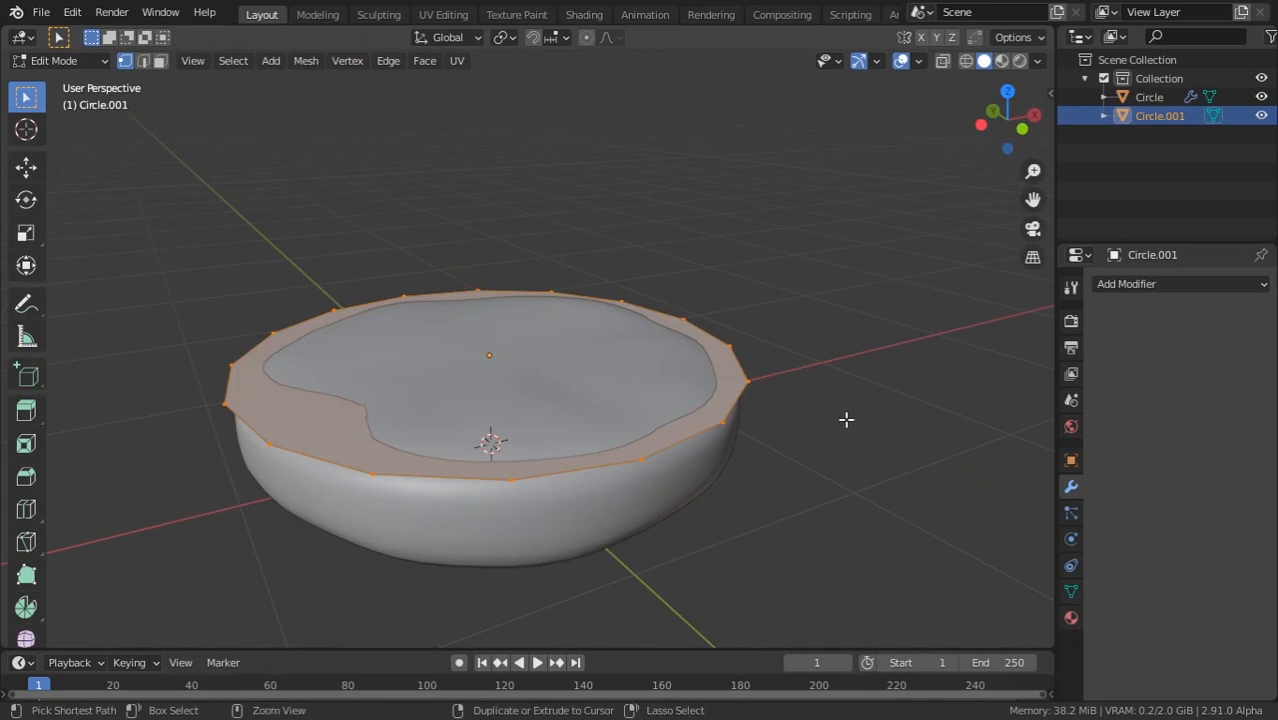
key("ctrl+z")
key("ctrl+z")
key("ctrl+z")
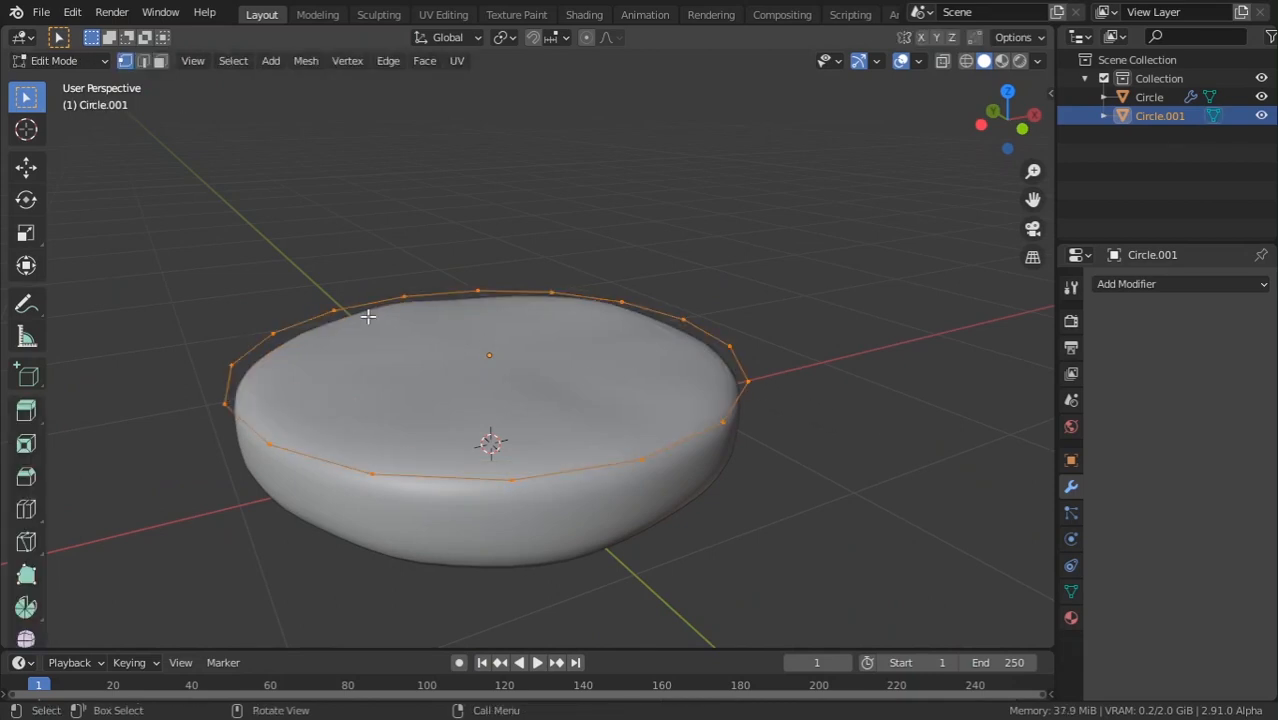
Fill the new circle's outline with faces using Grid Fill.
key("F3")
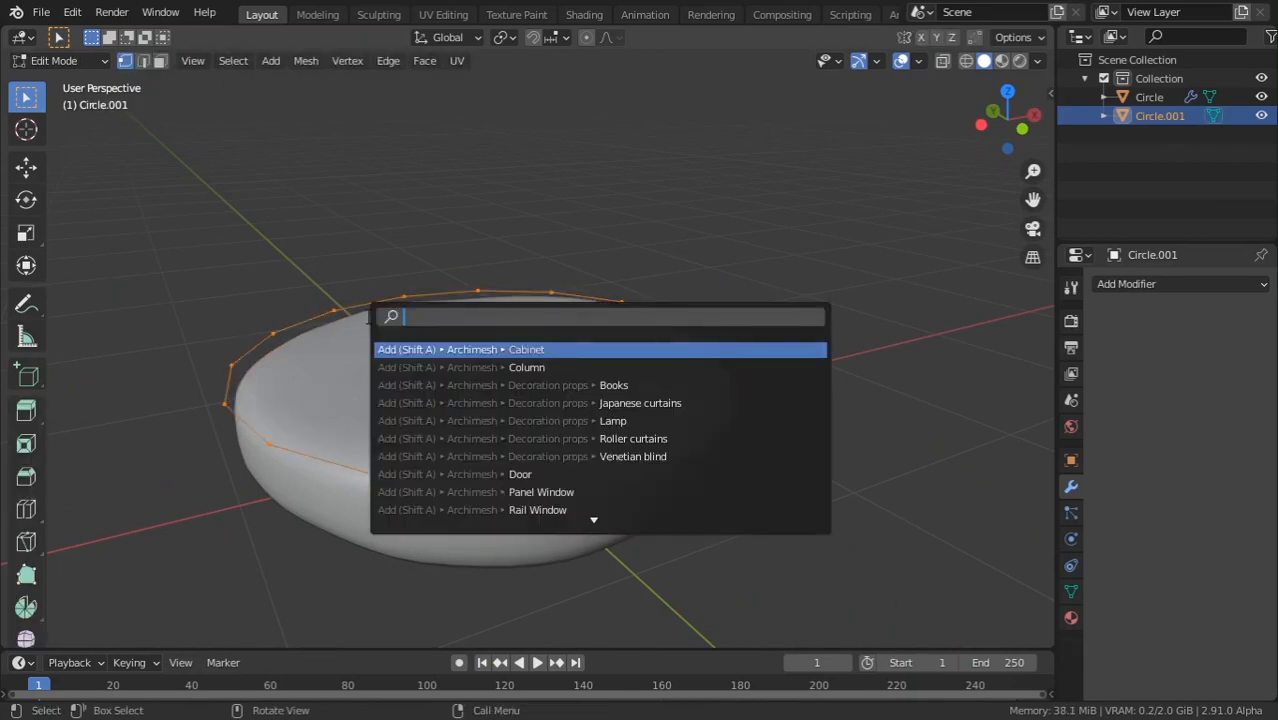
type("gri")
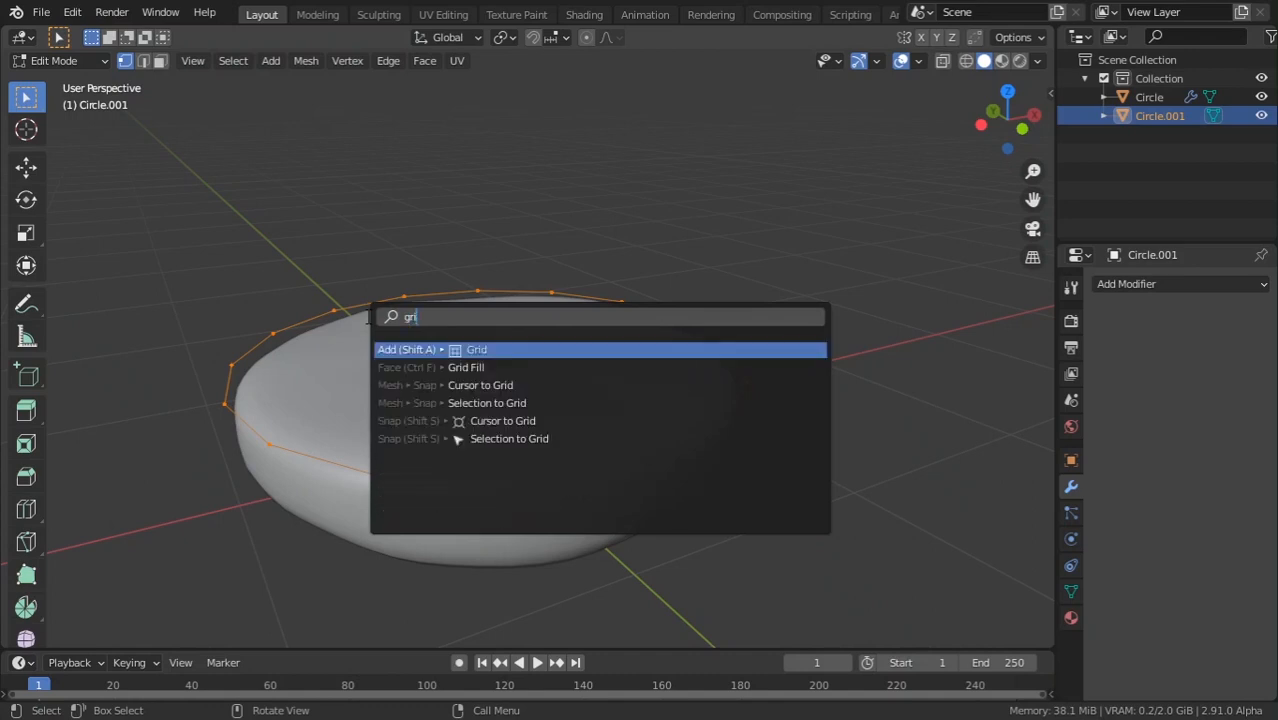
key("Down")
key("Return")
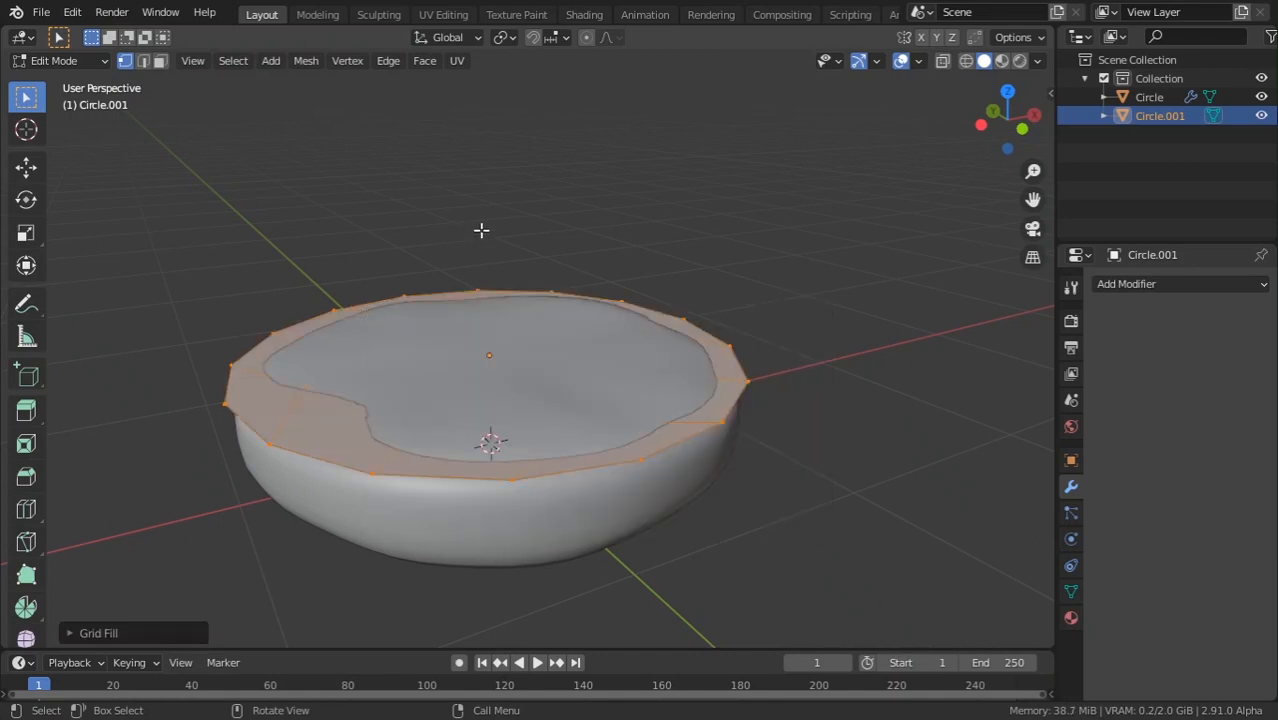
Add a Subdivision Surface modifier with viewport level 2 to the filled circle and shade it smooth in Object Mode.
left_click(1130, 284)
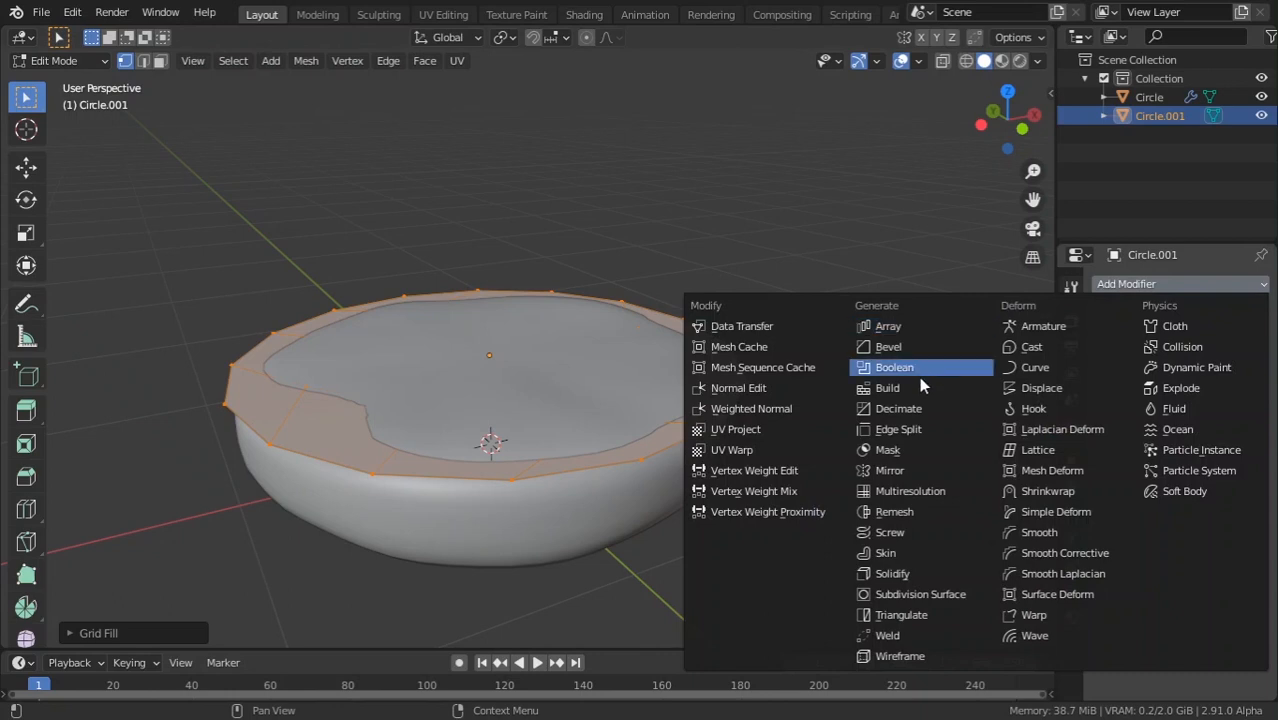
left_click(906, 595)
scroll(434, 408, "up", 1)
key("Tab")
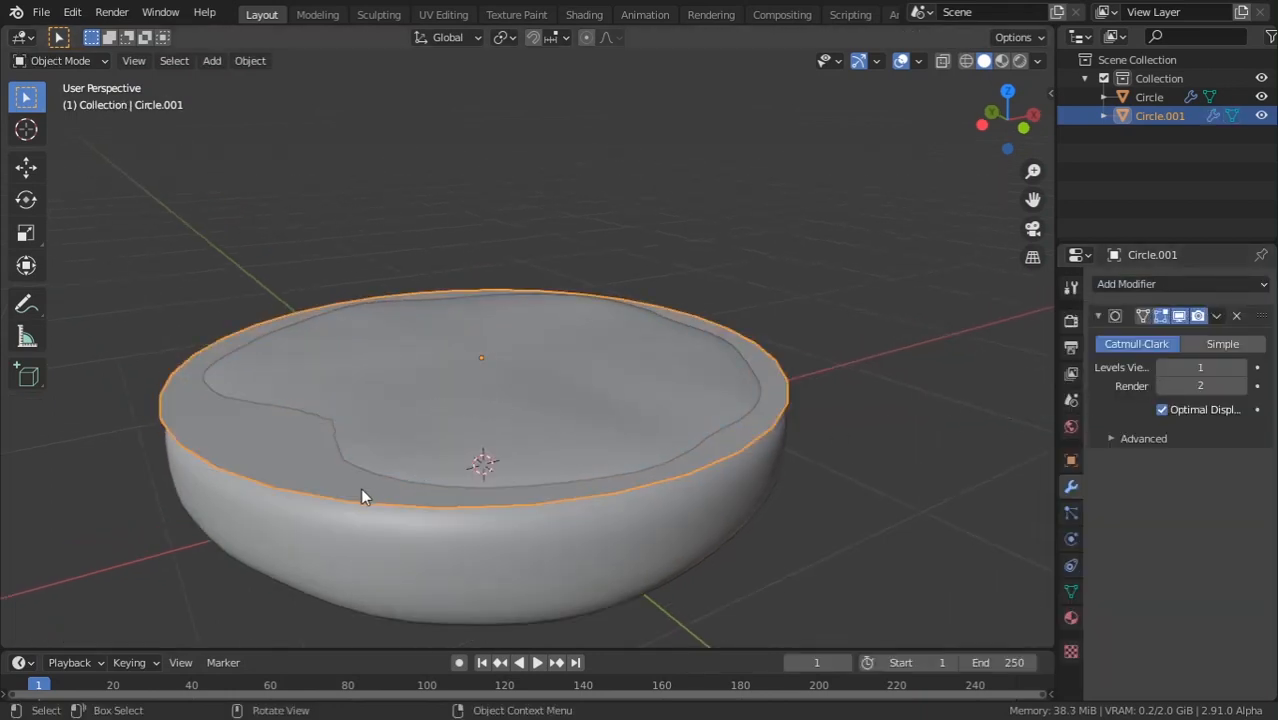
right_click(224, 468)
left_click(193, 397)
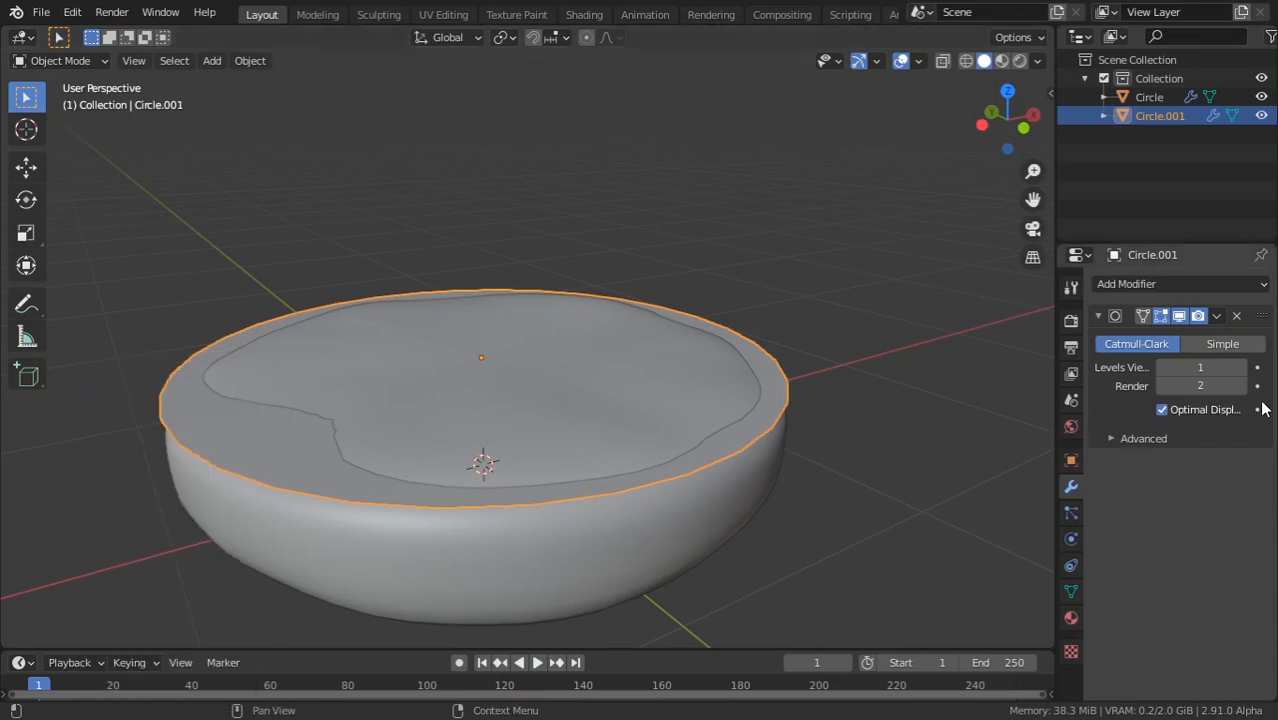
left_click(1240, 369)
Add a Solidify modifier to the filled circle with a thickness of -0.015 m and check its edge from the side.
left_click(1174, 287)
left_click(888, 573)
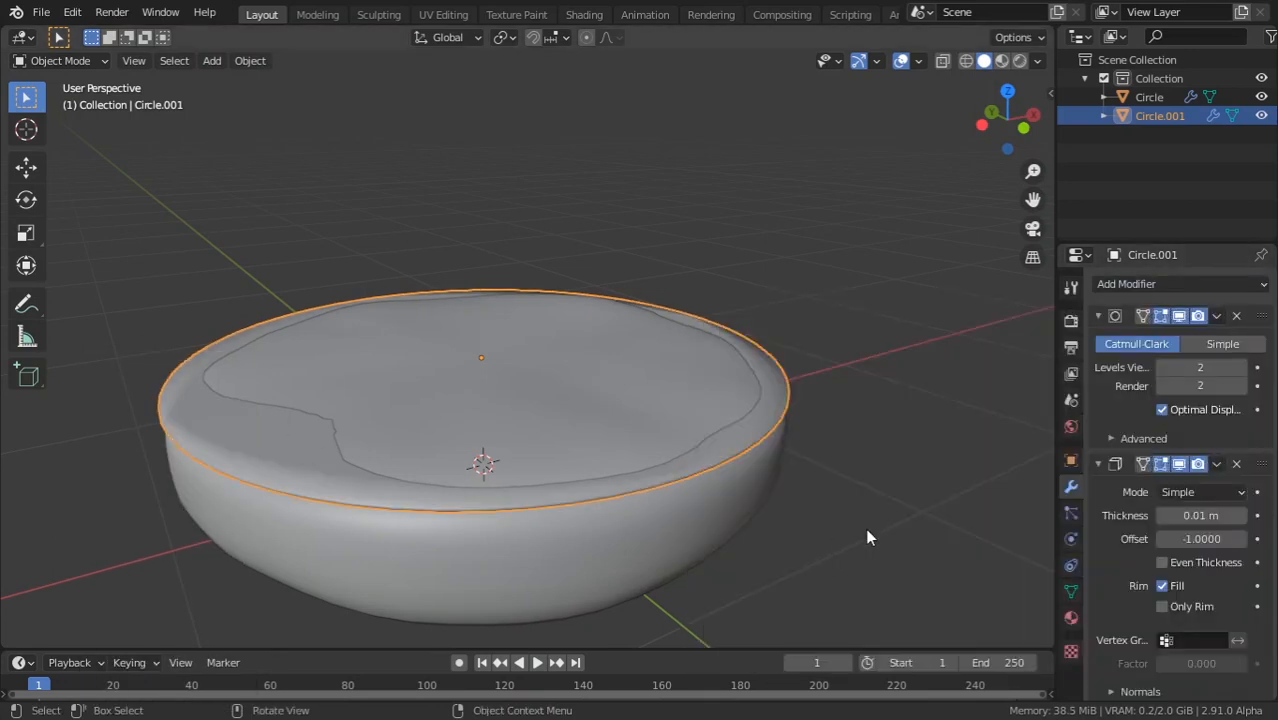
mouse_move(1200, 515)
left_mouse_down()
mouse_move(1225, 515)
mouse_move(1160, 515)
mouse_move(1175, 515)
left_mouse_up()
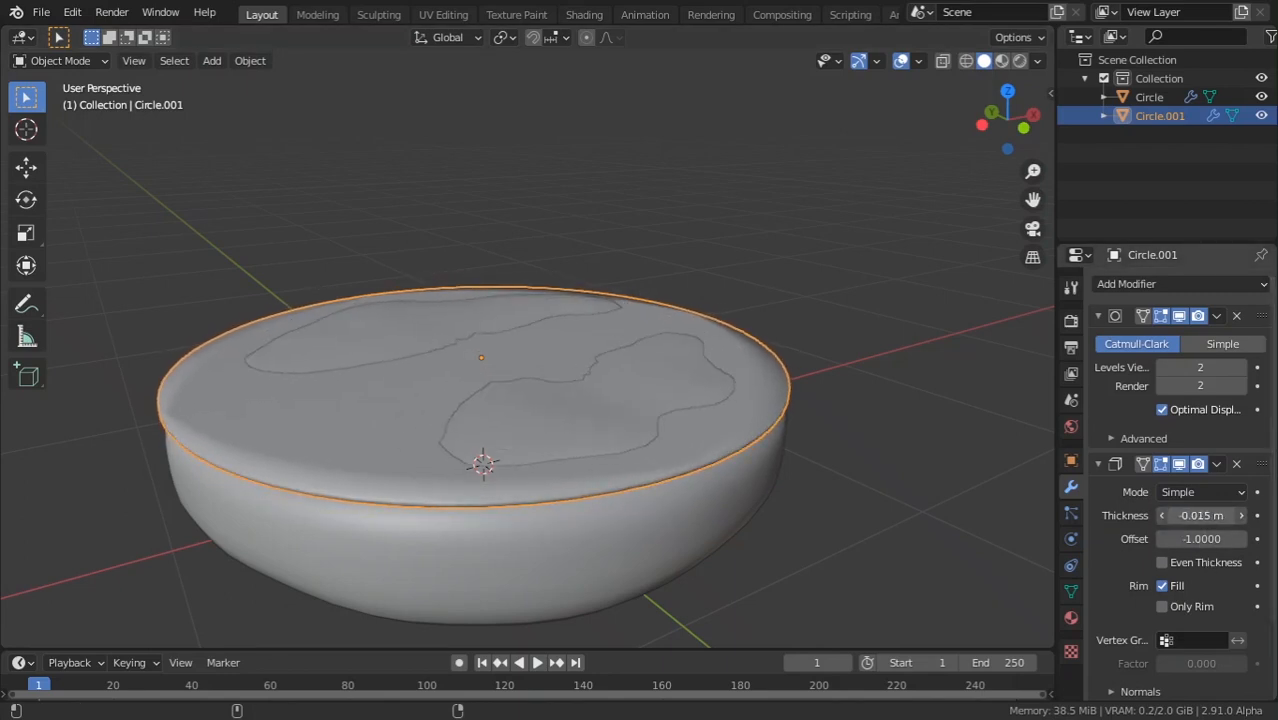
scroll(489, 410, "up", 2)
middle_click_drag(513, 466, 489, 390)
scroll(705, 357, "down", 1)
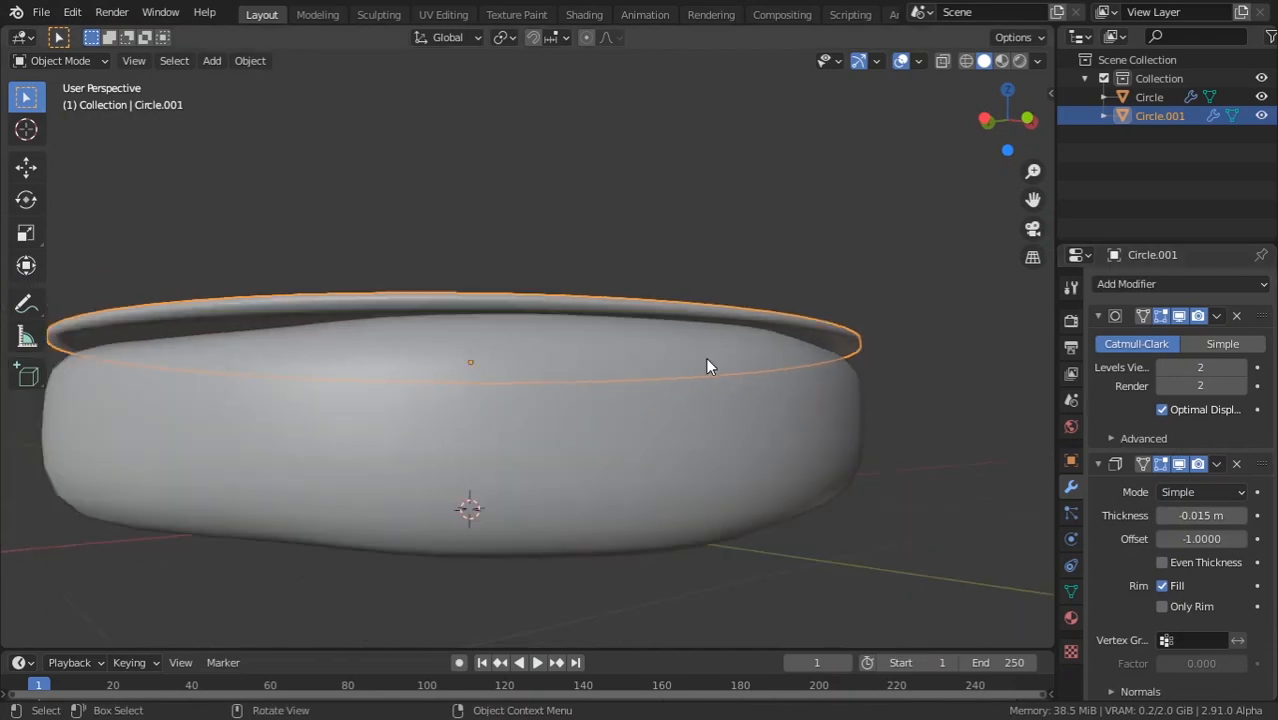
middle_click_drag(551, 323, 671, 361)
Reorder the filled circle's modifiers so that Solidify comes before Subdivision Surface.
left_click_drag(1262, 464, 1268, 292)
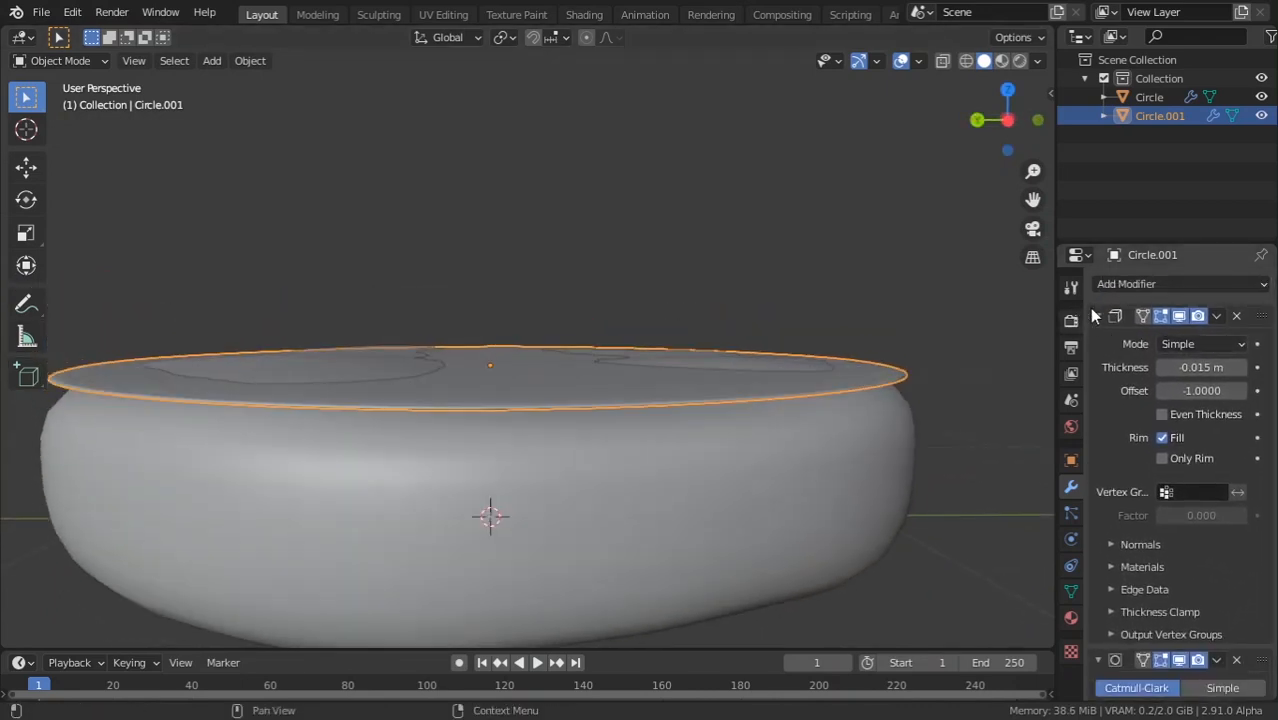
left_click(1097, 316)
middle_click_drag(758, 315, 662, 327)
key("Tab")
key("Tab")
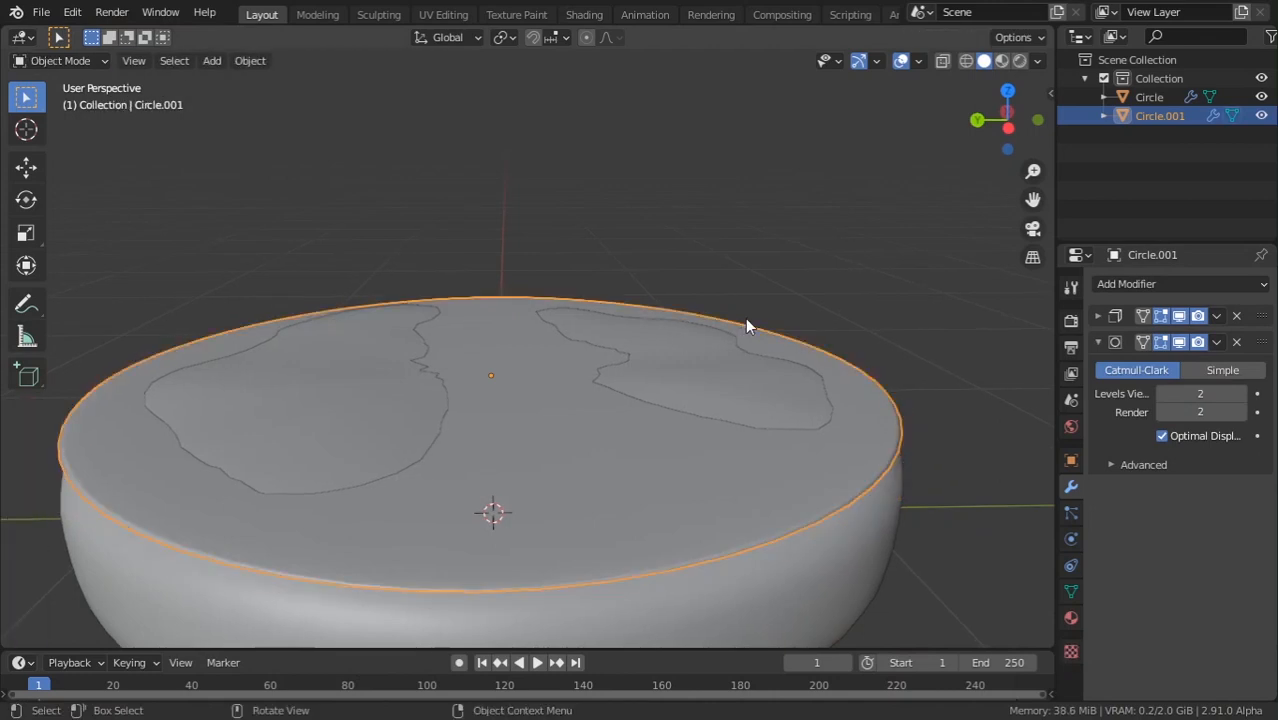
middle_click_drag(745, 326, 750, 300)
Set the Solidify thickness of the thin upper disc to -0.036 m.
left_click(1098, 317)
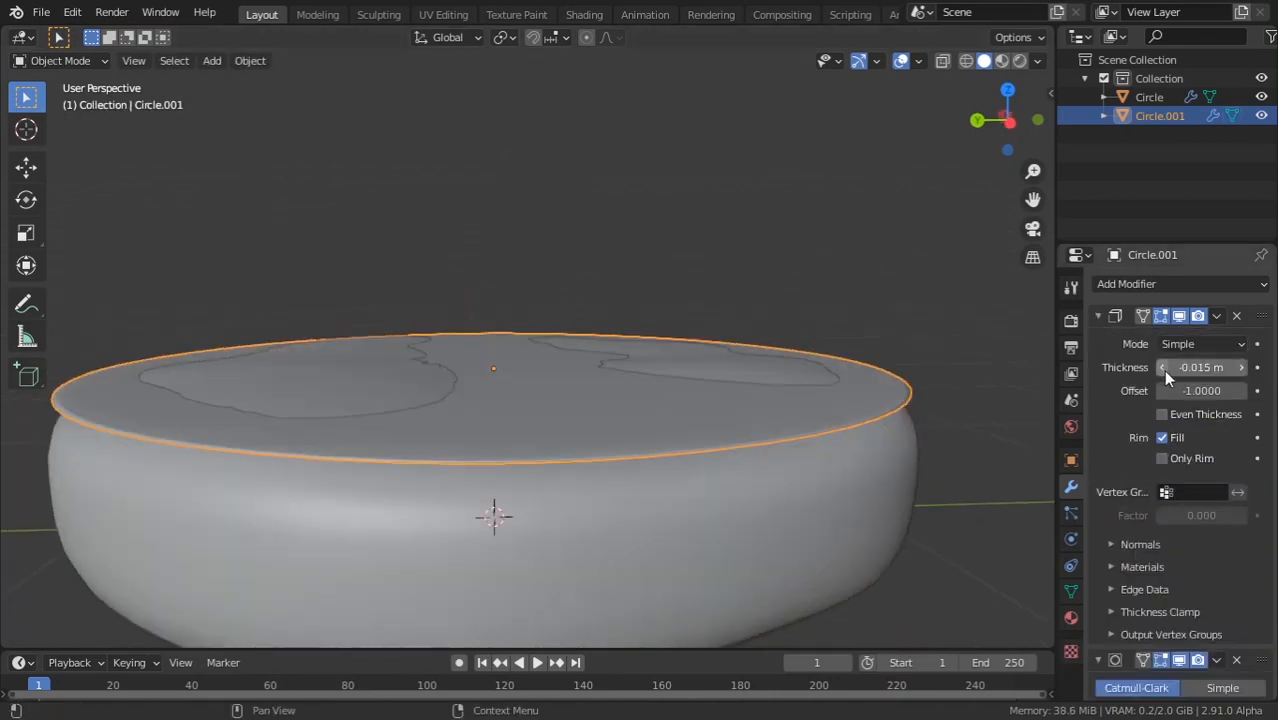
left_click_drag(1200, 367, 1158, 367)
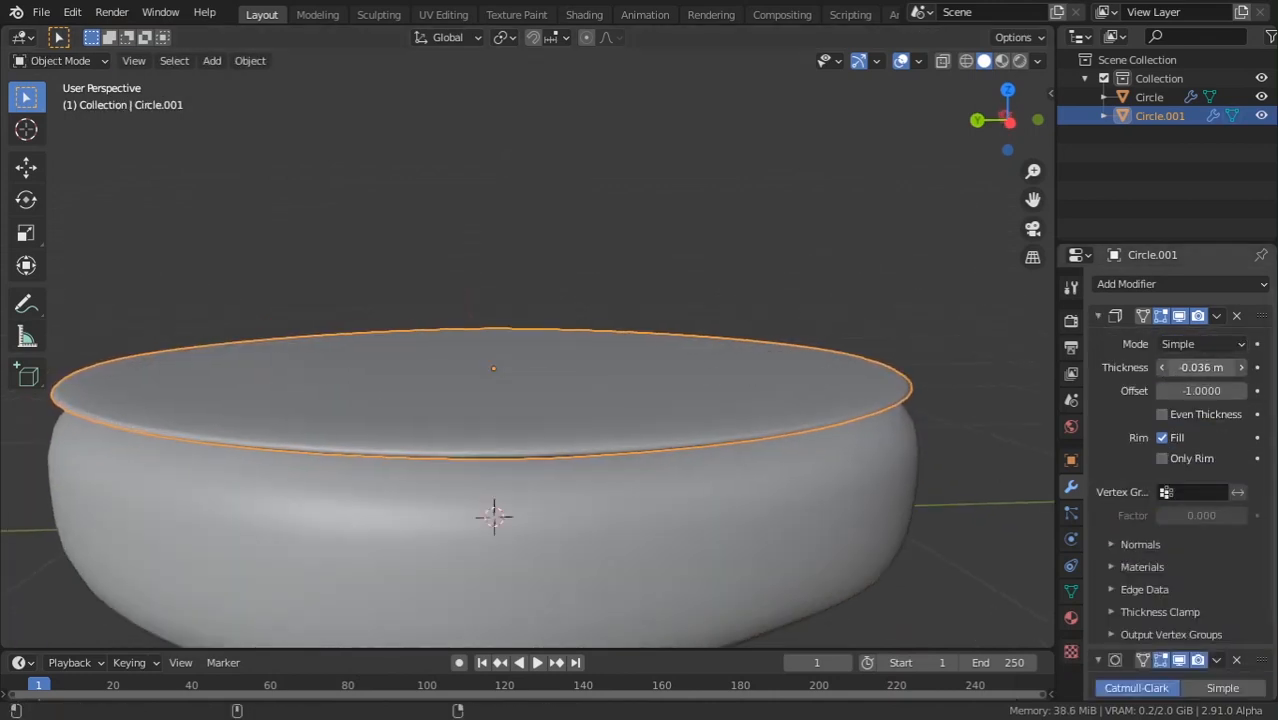
middle_click_drag(890, 432, 673, 345)
Pull the front rim vertices of the thin upper layer down over the disc's edge in Edit Mode.
key("Tab")
left_click(529, 391)
scroll(536, 371, "down", 2)
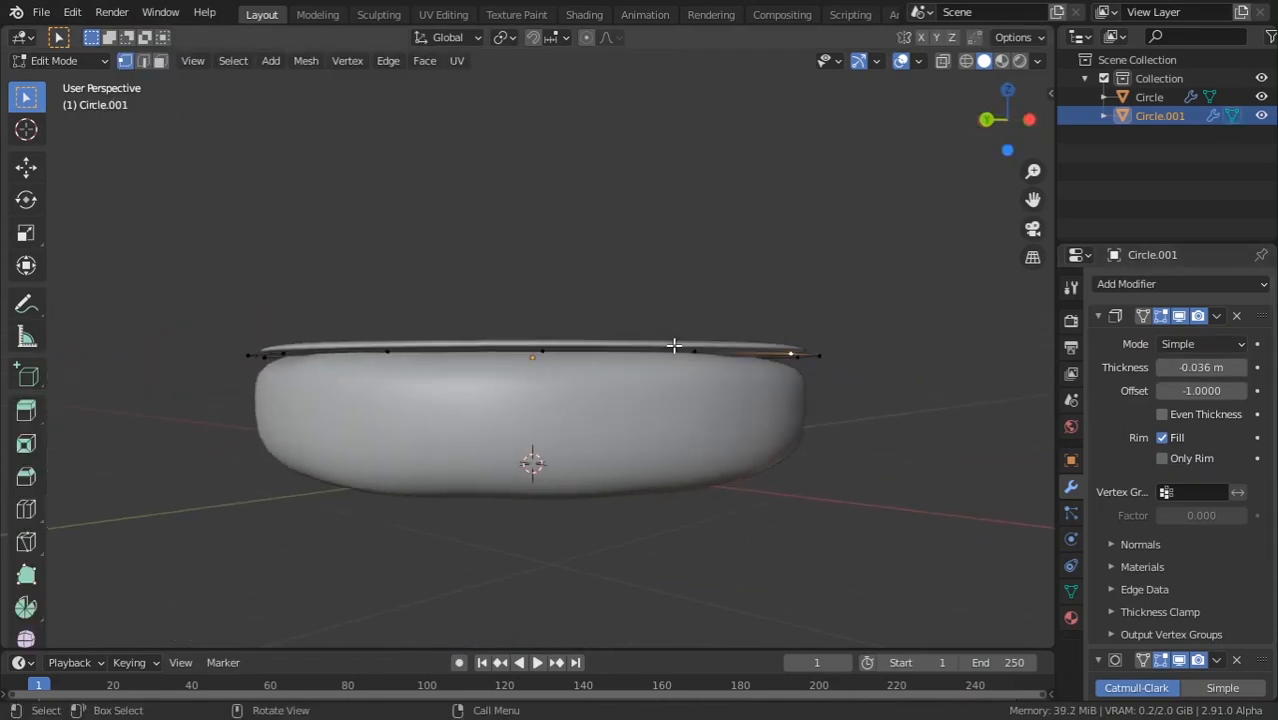
key("g")
right_click(669, 369)
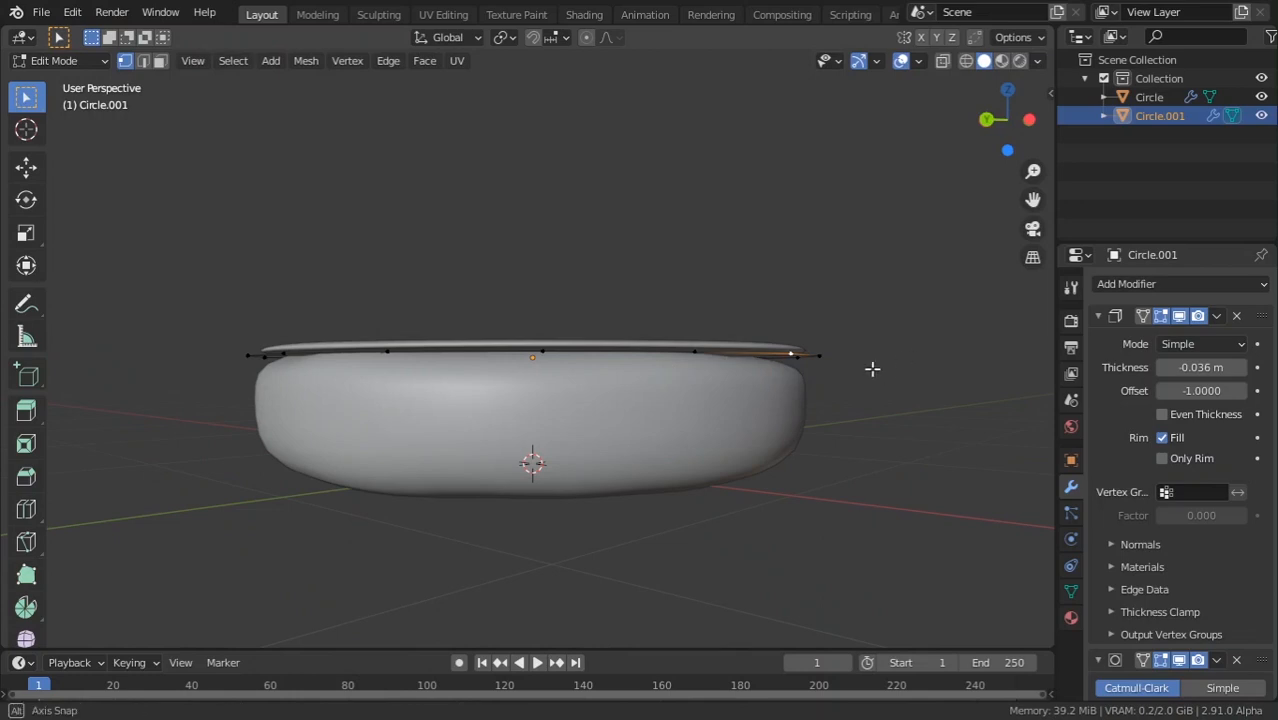
middle_click_drag(872, 369, 815, 380)
key("g")
left_click(810, 388)
left_click(519, 403)
key("g")
left_click(510, 446)
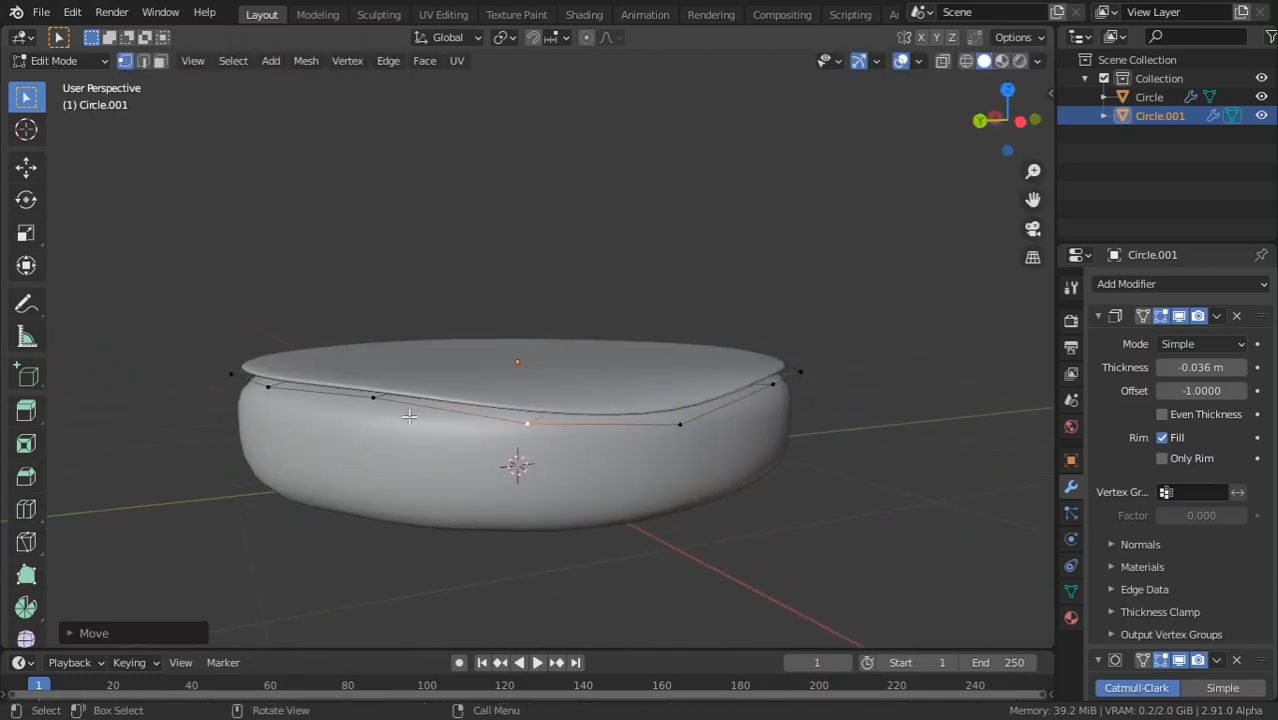
Reposition more rim vertices around the next side of the thin layer so its edge droops unevenly.
middle_click_drag(409, 416, 450, 397)
key("g")
left_click(490, 367)
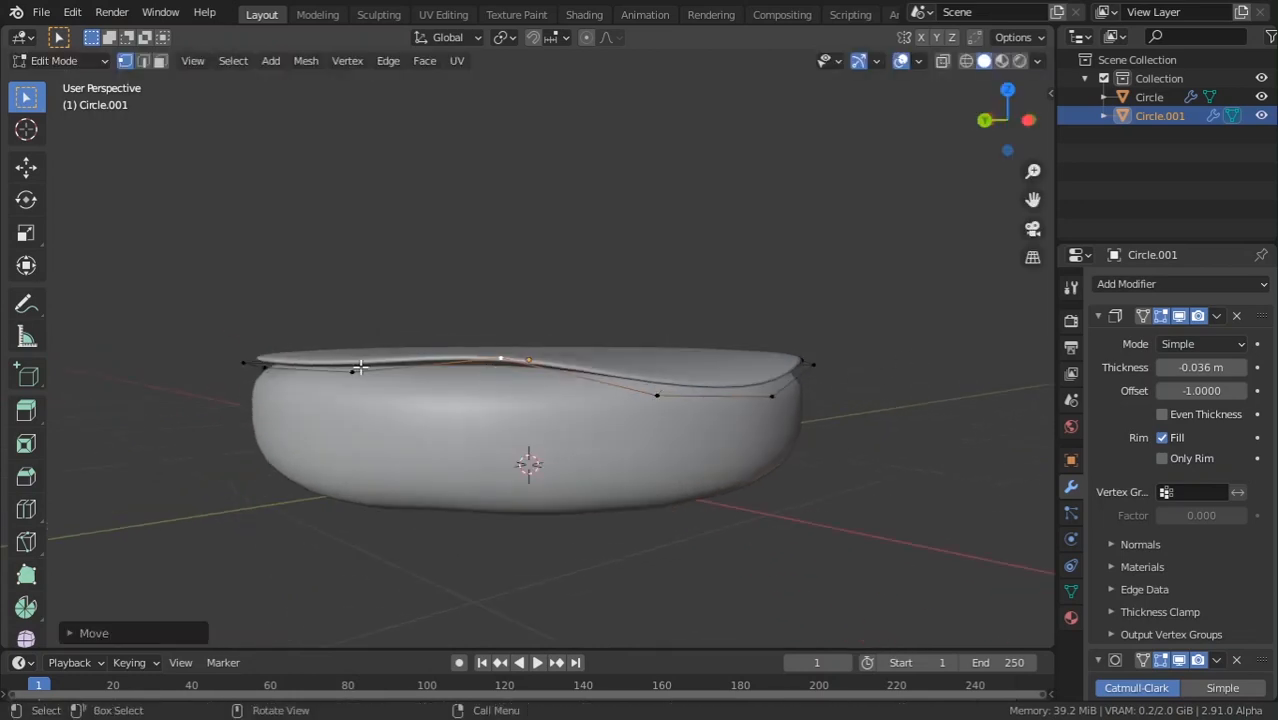
key("g")
left_click(348, 411)
middle_click_drag(348, 411, 403, 400)
key("g")
left_click(436, 420)
left_click(458, 377)
key("g")
left_click(462, 405)
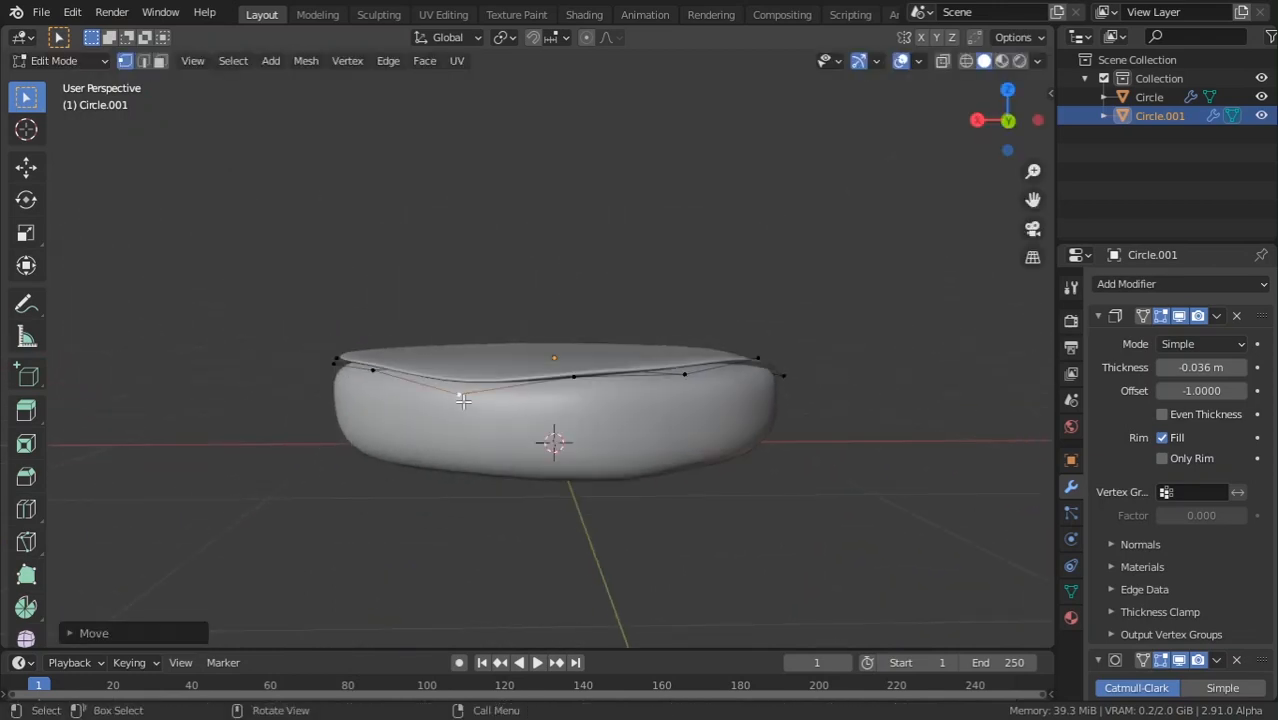
Lower further rim vertices on the far side of the thin layer, the last one by about 0.04 m.
scroll(485, 428, "up", 3)
middle_click_drag(485, 428, 608, 422)
scroll(390, 426, "down", 1)
left_click(448, 386)
key("g")
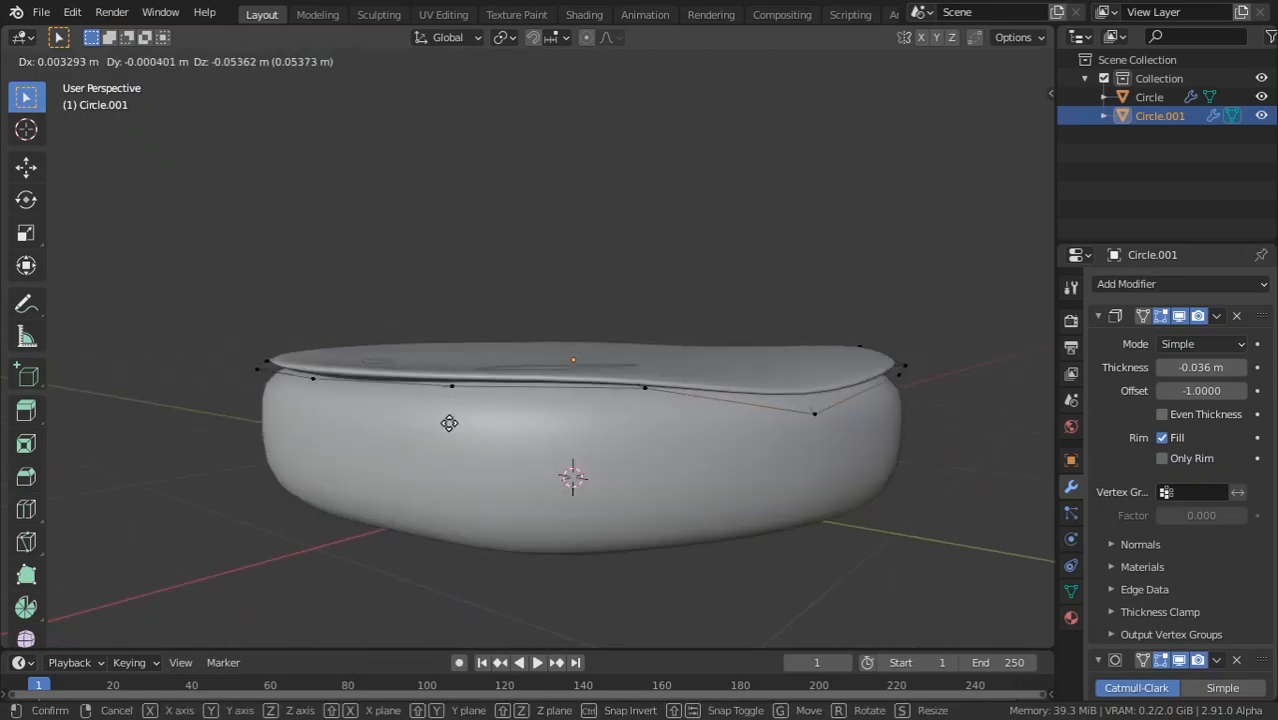
left_click(449, 395)
left_click(450, 395)
middle_click_drag(505, 414, 553, 415)
key("g")
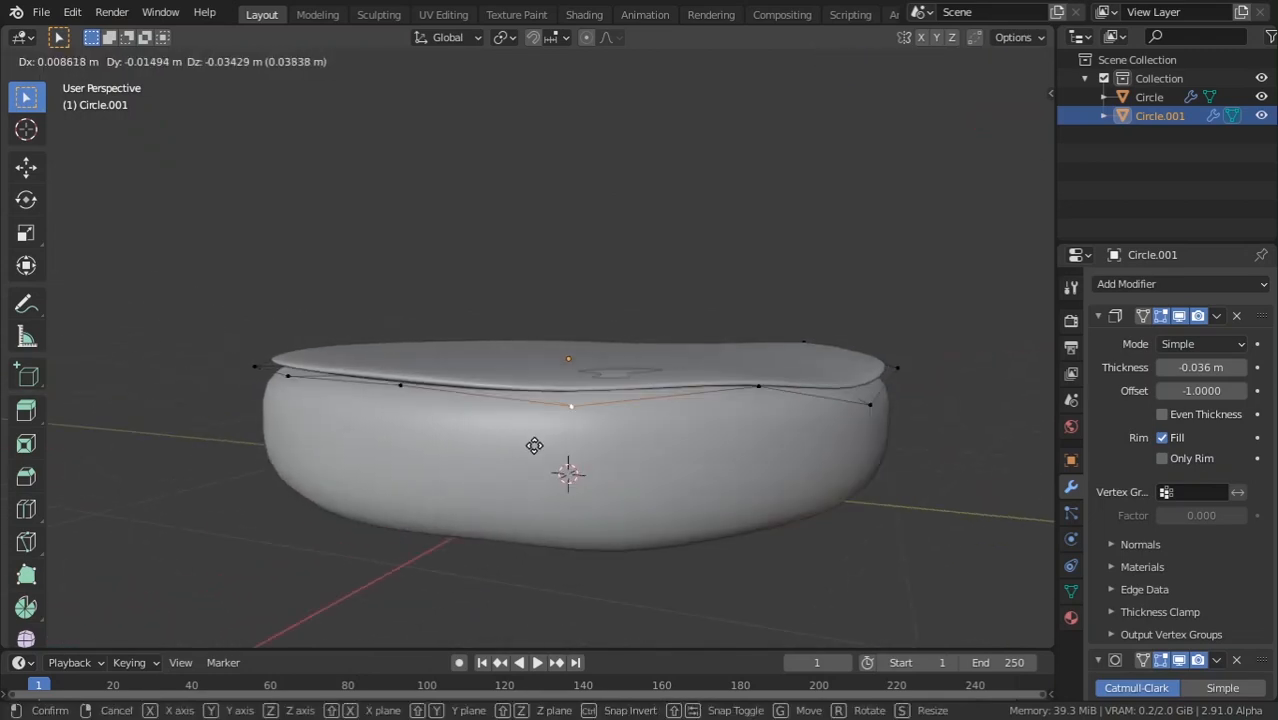
left_click(533, 450)
Adjust inner vertices of the thin layer to make its upper surface slightly uneven.
left_click(597, 360)
key("g")
left_click(610, 365)
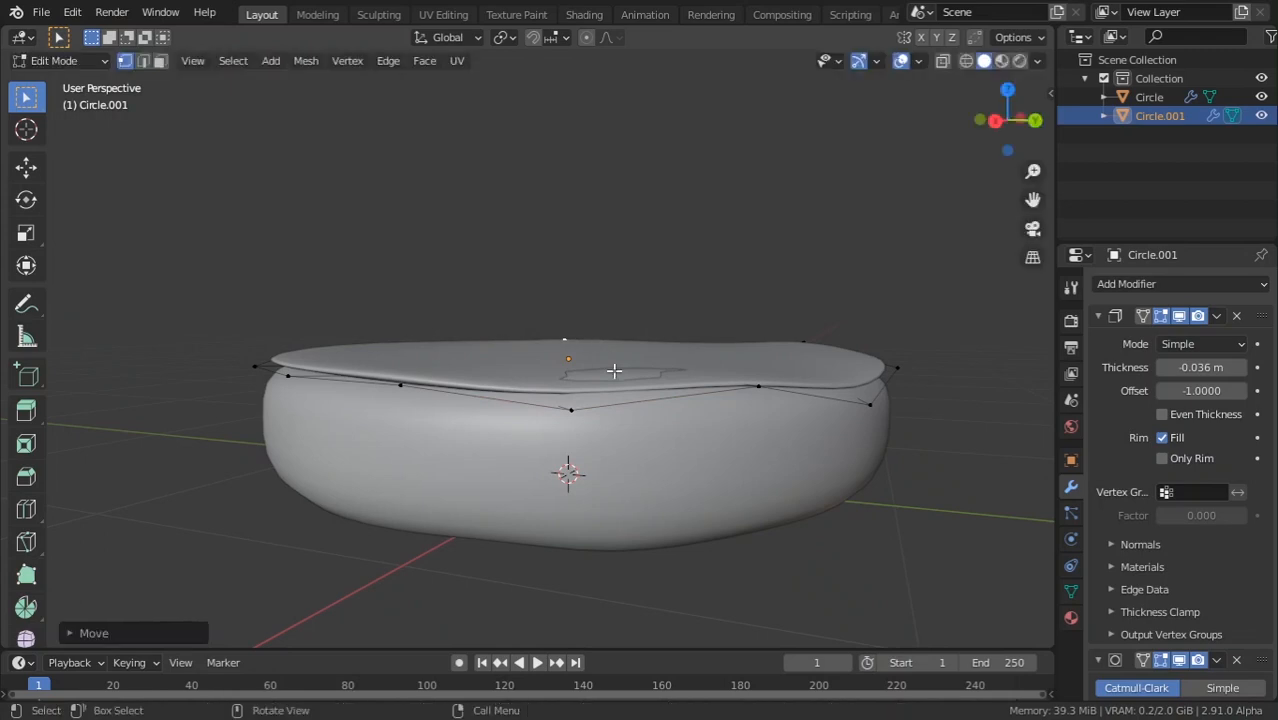
middle_click_drag(610, 365, 696, 428)
key("g")
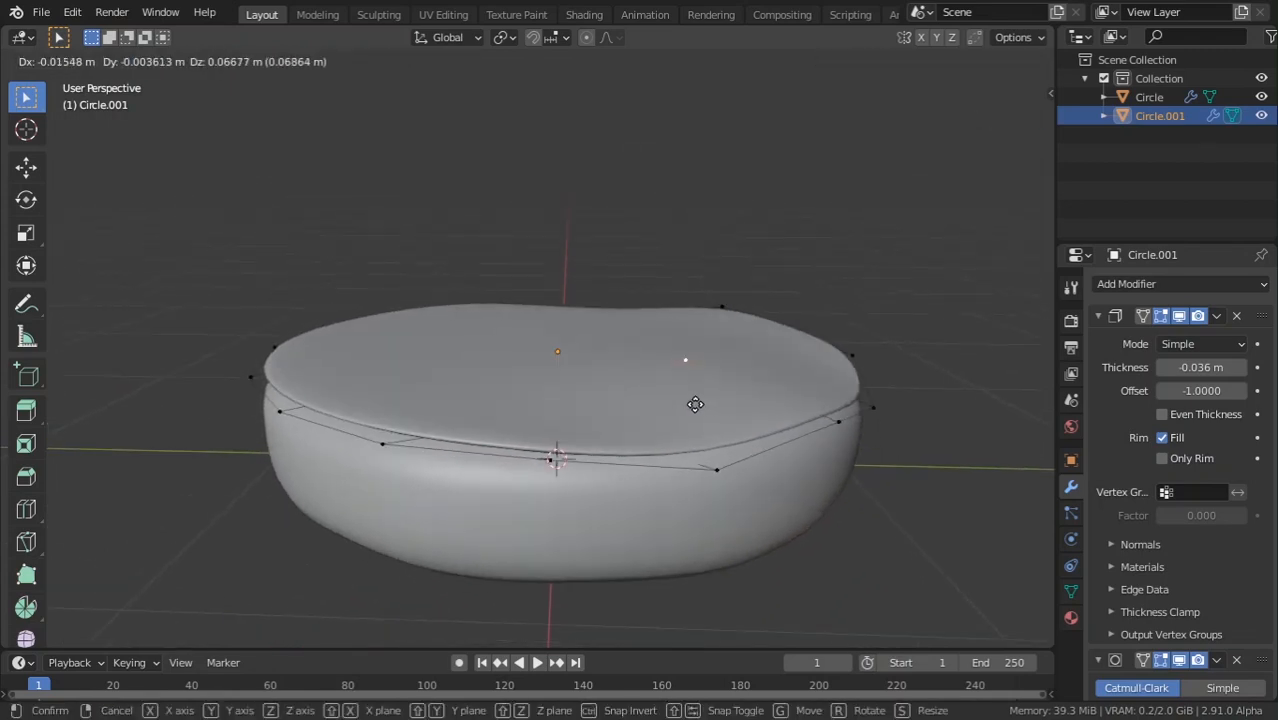
left_click(707, 419)
key("g")
left_click(718, 409)
Drop two more rim vertices of the thin layer so its edge hangs lower on the disc.
left_click(566, 450)
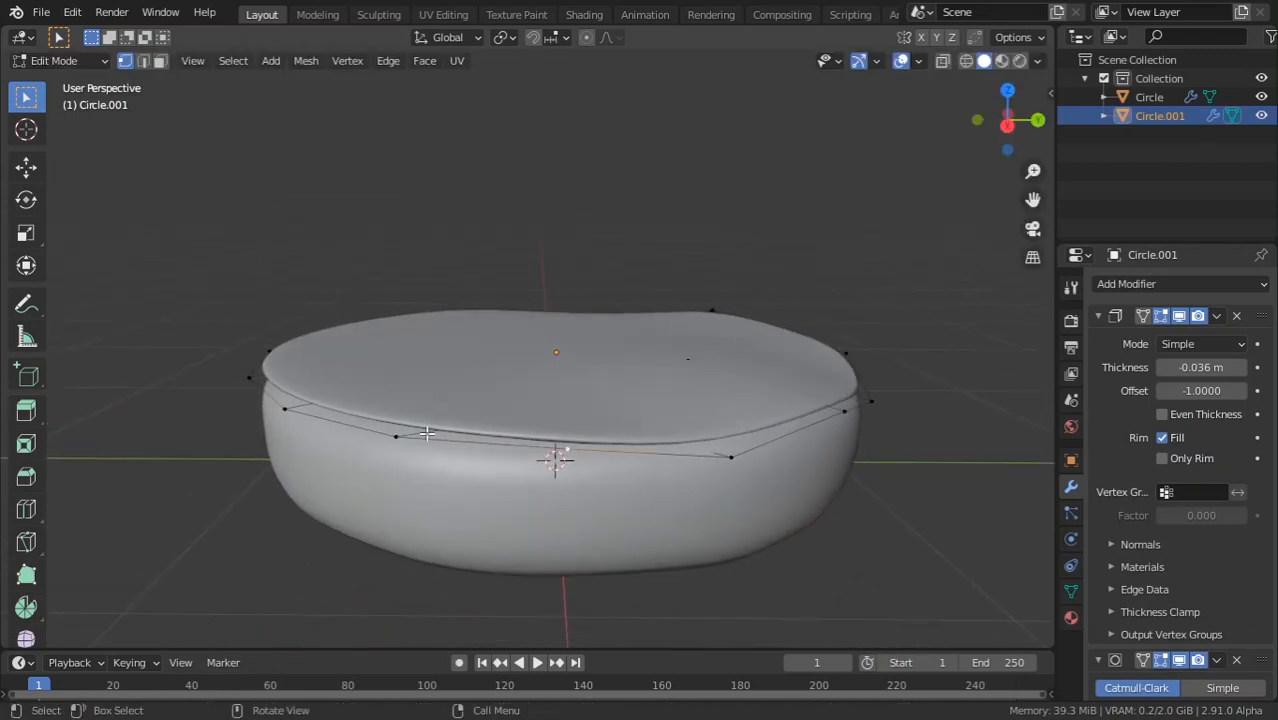
key("g")
left_click(414, 465)
middle_click_drag(450, 460, 500, 414)
middle_click_drag(345, 385, 471, 379)
key("g")
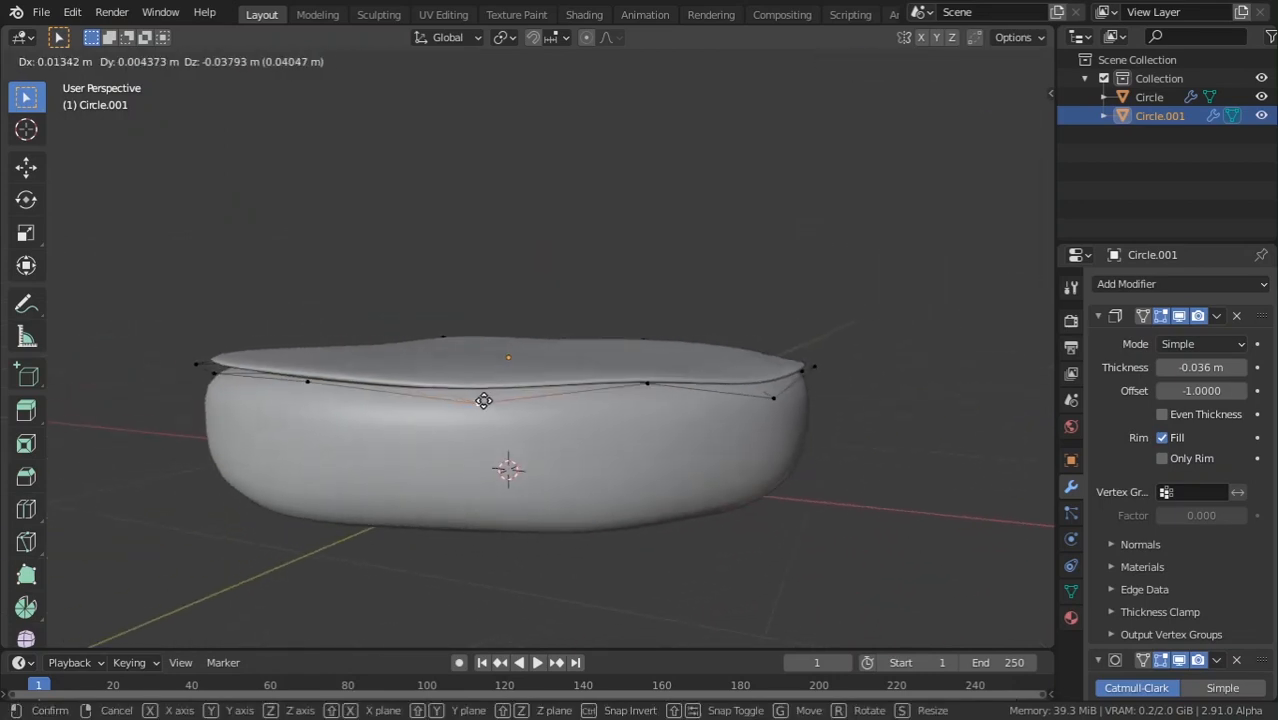
left_click(478, 408)
Lower two rim vertices where the layer's edge lifts off the disc to close the gap.
left_click(648, 383)
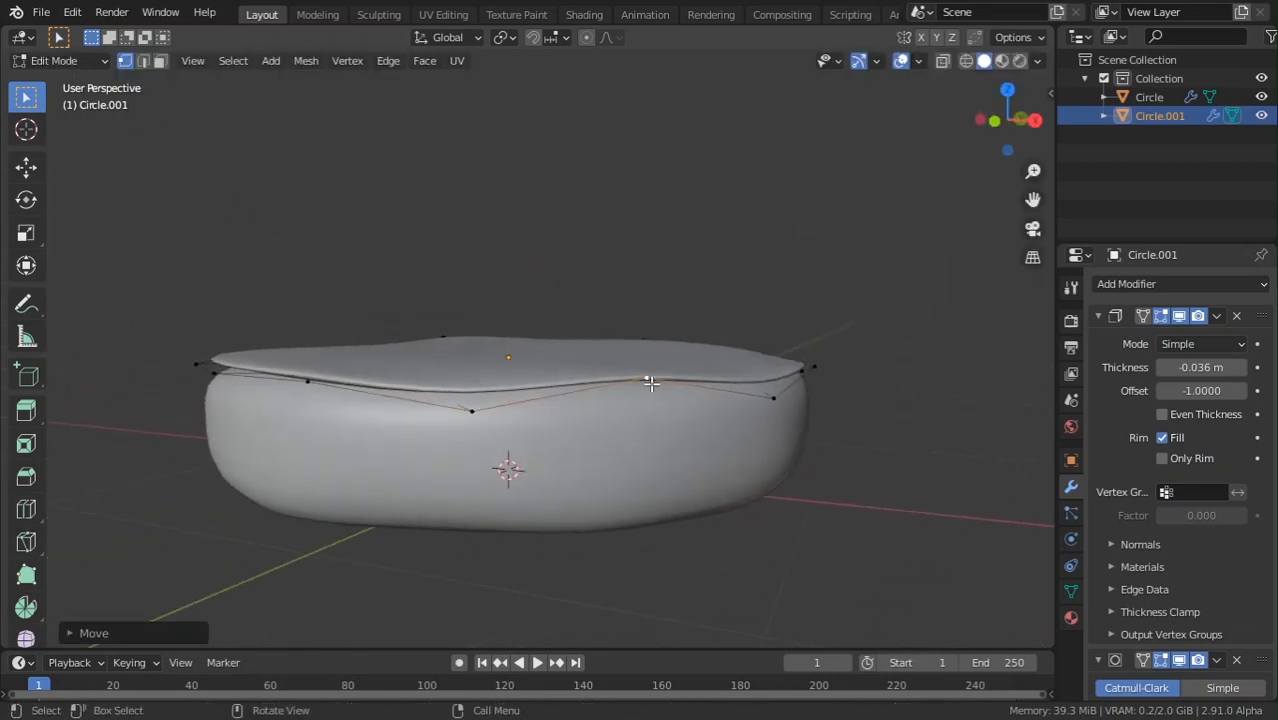
middle_click_drag(442, 394, 436, 368)
left_click(287, 322)
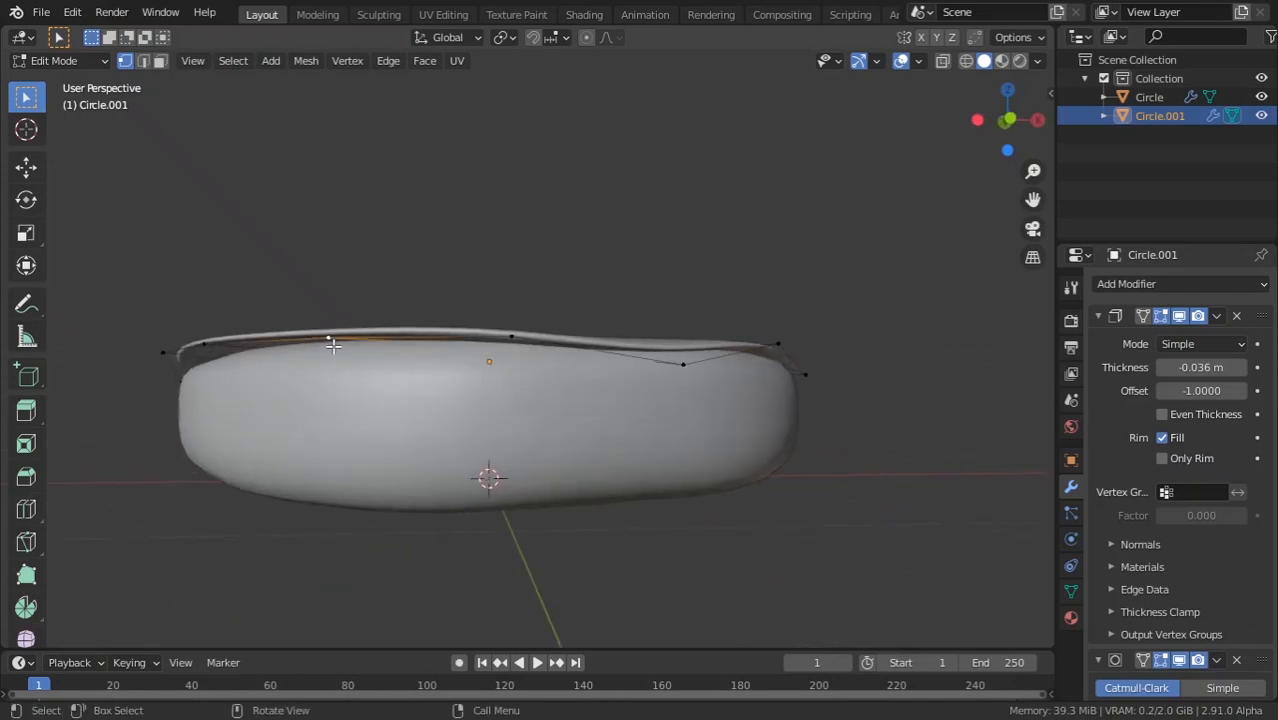
key("g")
left_click(332, 371)
middle_click_drag(332, 371, 564, 366)
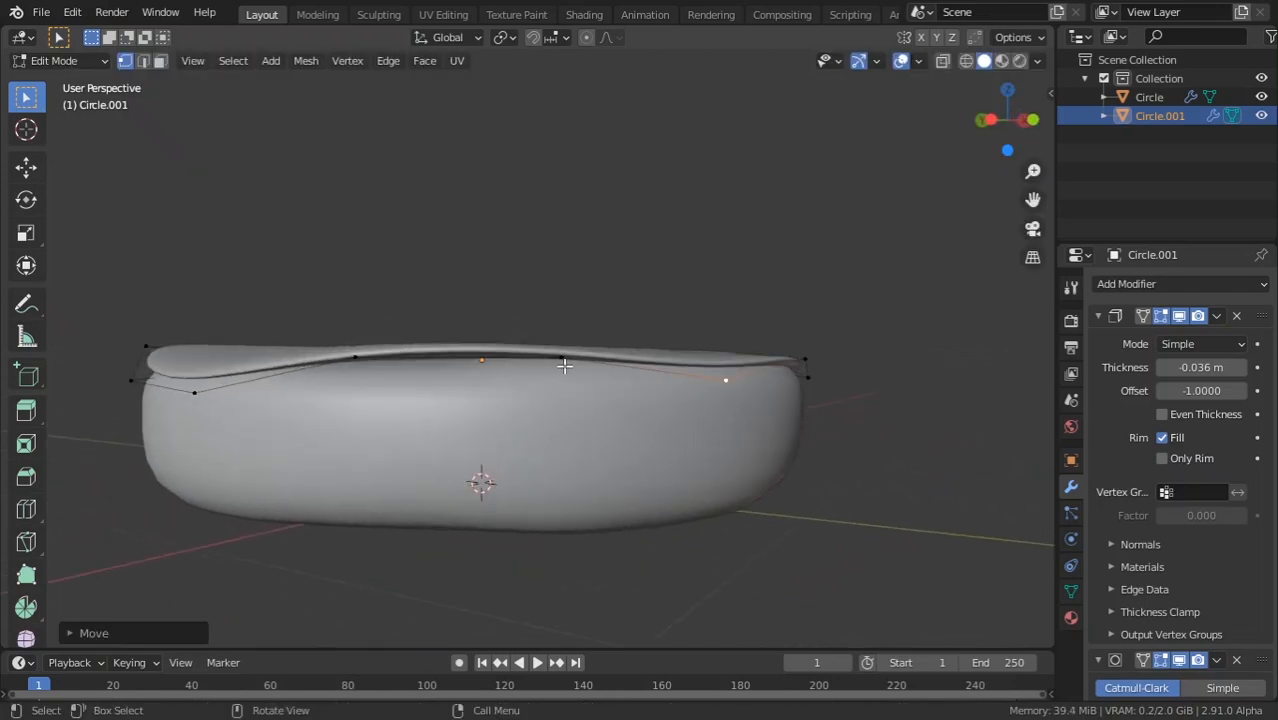
left_click(562, 360)
key("g")
left_click(553, 383)
Move two inner vertices on the thin layer's upper surface, raising the second by about 0.1 m.
left_click(693, 356)
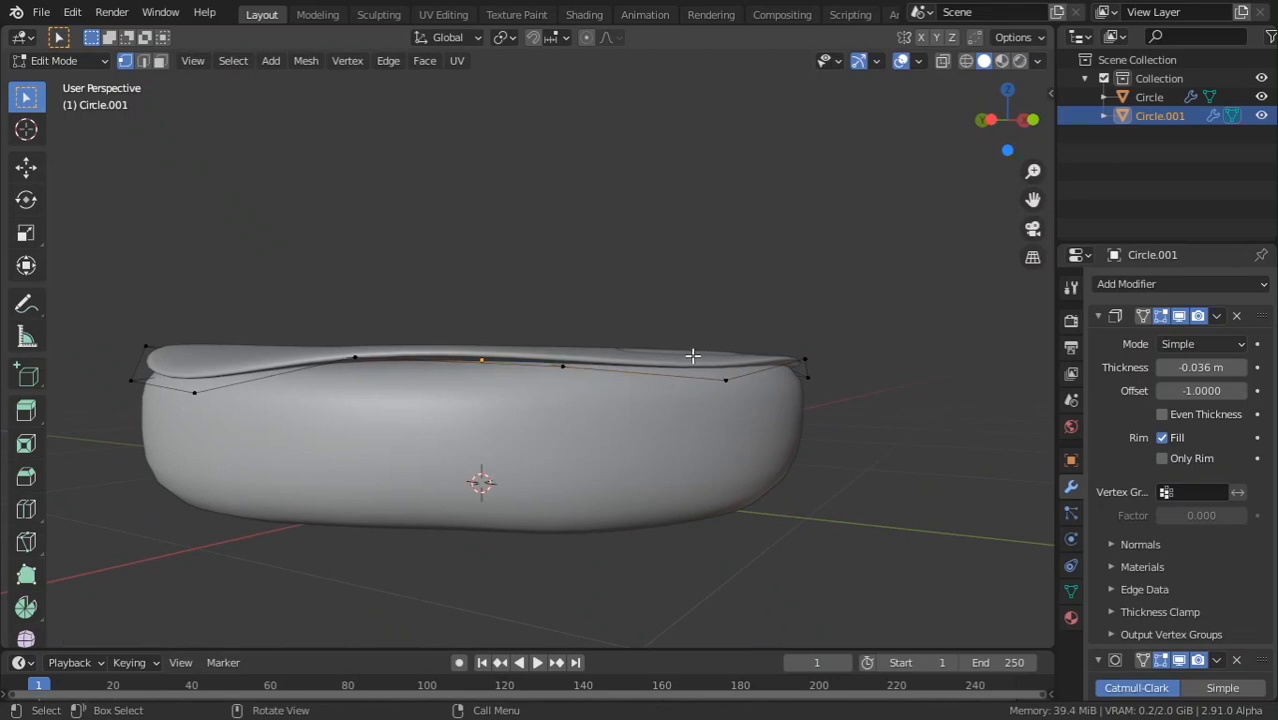
middle_click_drag(693, 356, 685, 405)
left_click(685, 402)
key("g")
left_click(714, 376)
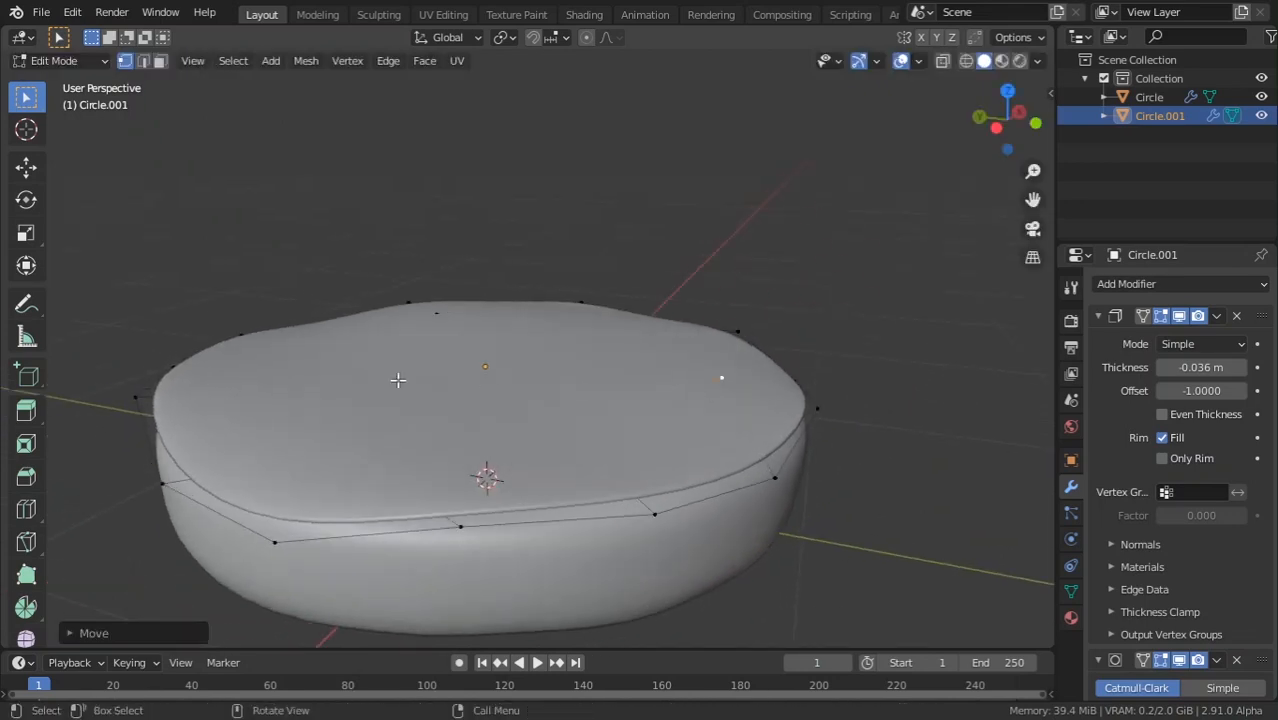
left_click(397, 380)
left_click(471, 379)
key("g")
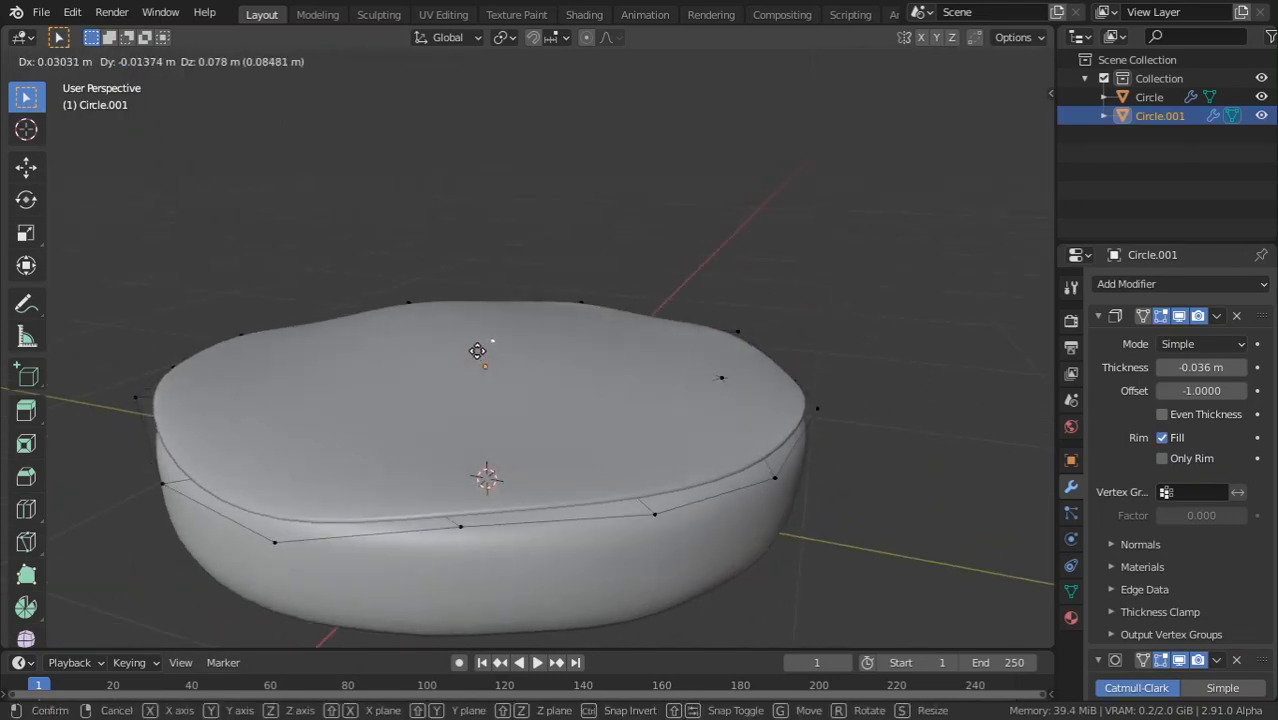
left_click(479, 338)
Move hidden inner vertices of the thin layer in wireframe shading, then return to Object Mode with solid shading.
left_click(430, 402)
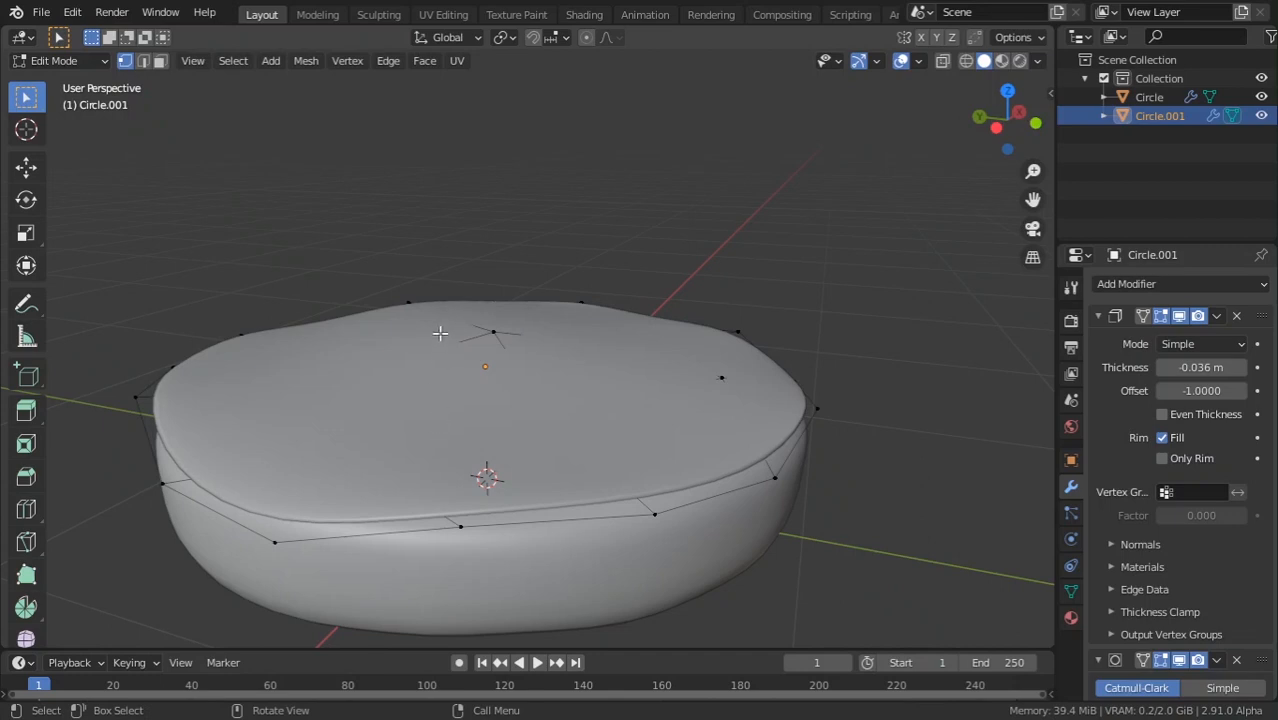
mouse_move(483, 421)
middle_mouse_down()
mouse_move(551, 394)
mouse_move(471, 437)
middle_mouse_up()
key("z")
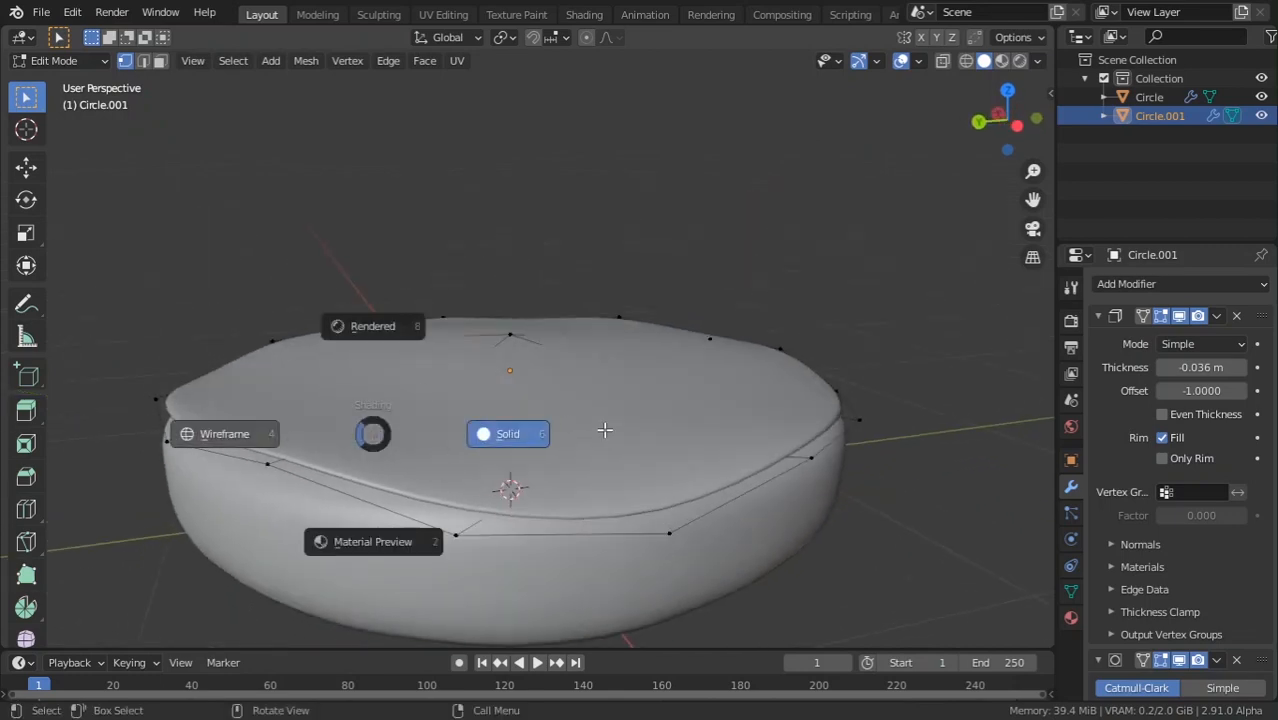
left_click(281, 437)
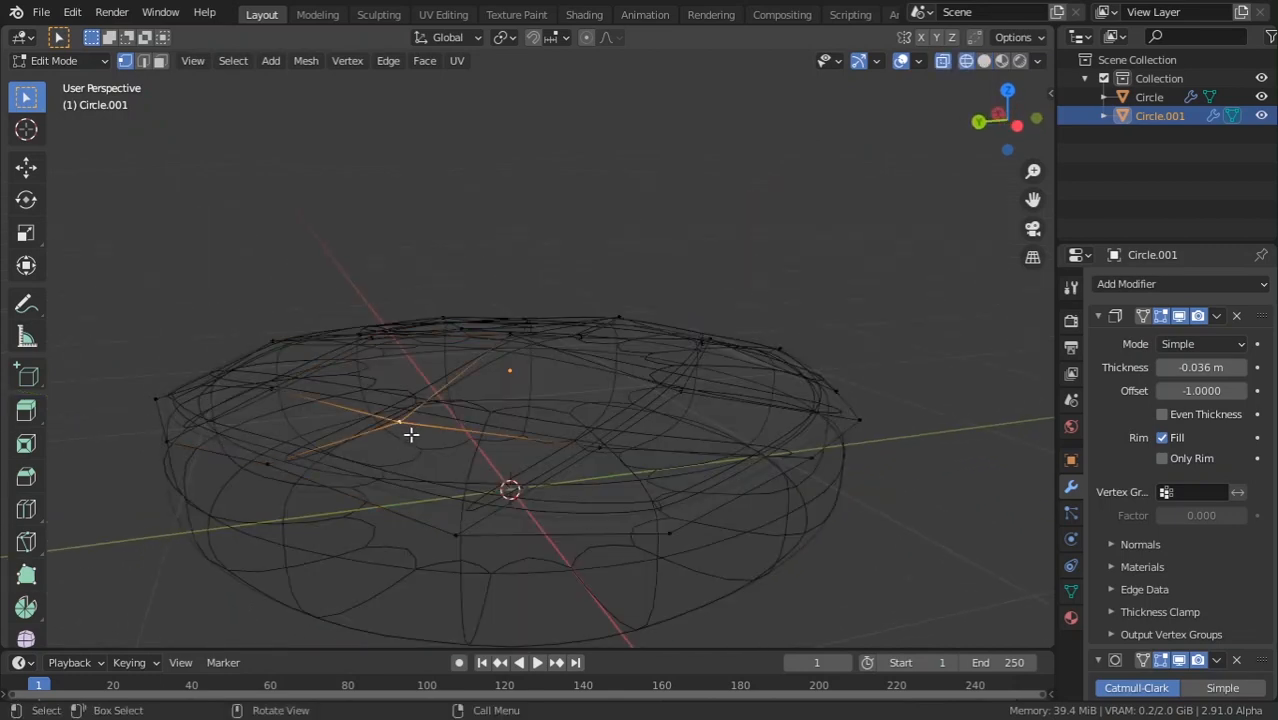
key("g")
left_click(479, 419)
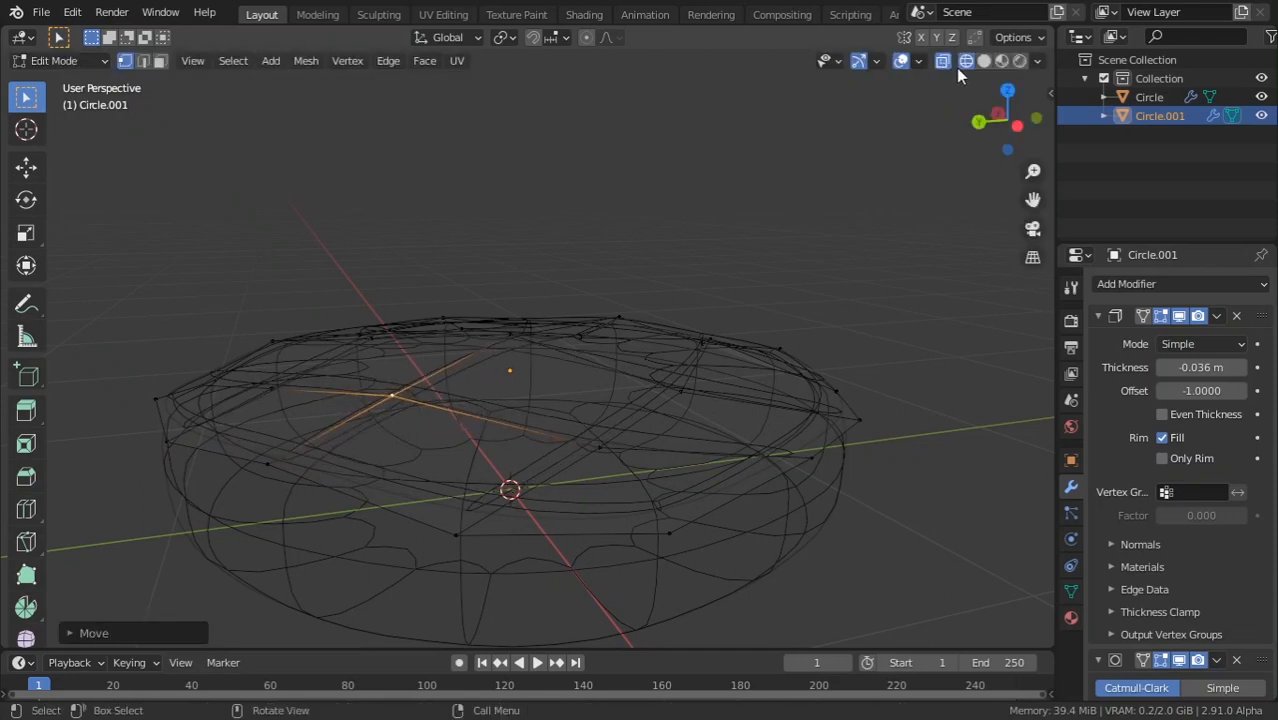
key("g")
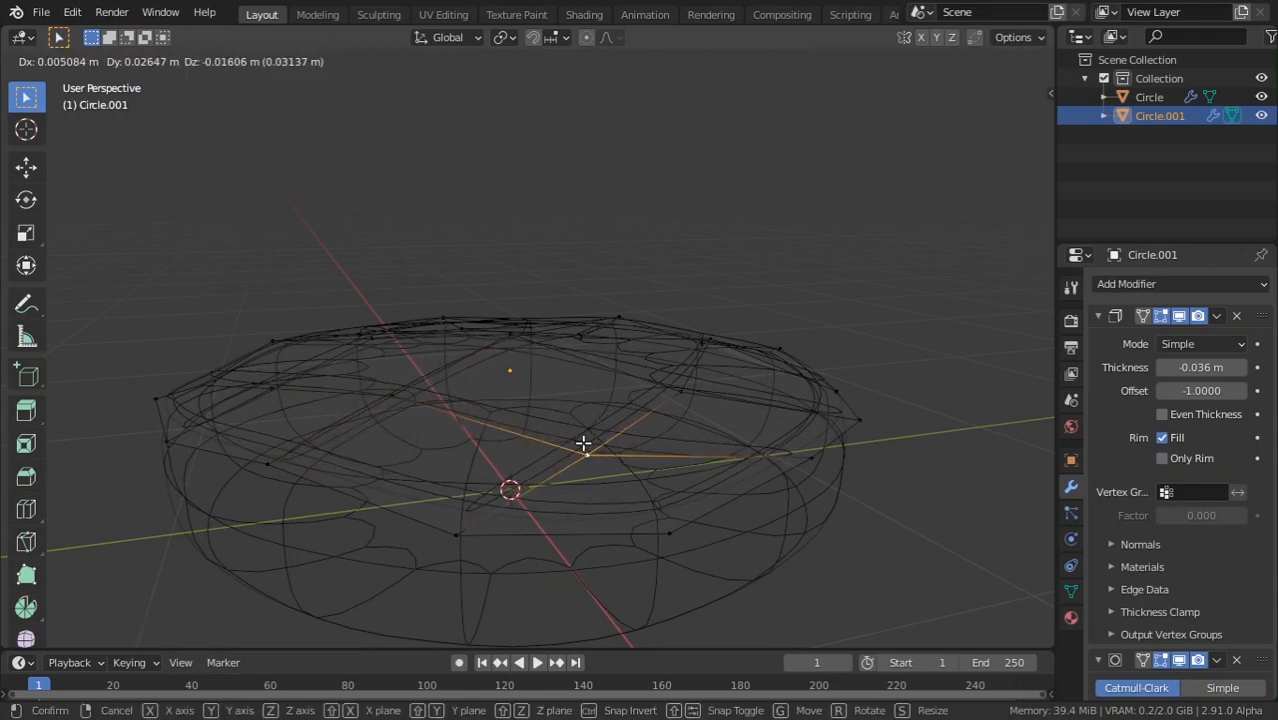
left_click(660, 375)
key("Tab")
key("shift+z")
Lower the peaked inner vertex of the thin layer in front view to flatten the bump on its surface.
scroll(749, 389, "down", 6)
middle_click_drag(749, 389, 646, 444)
left_click(629, 486)
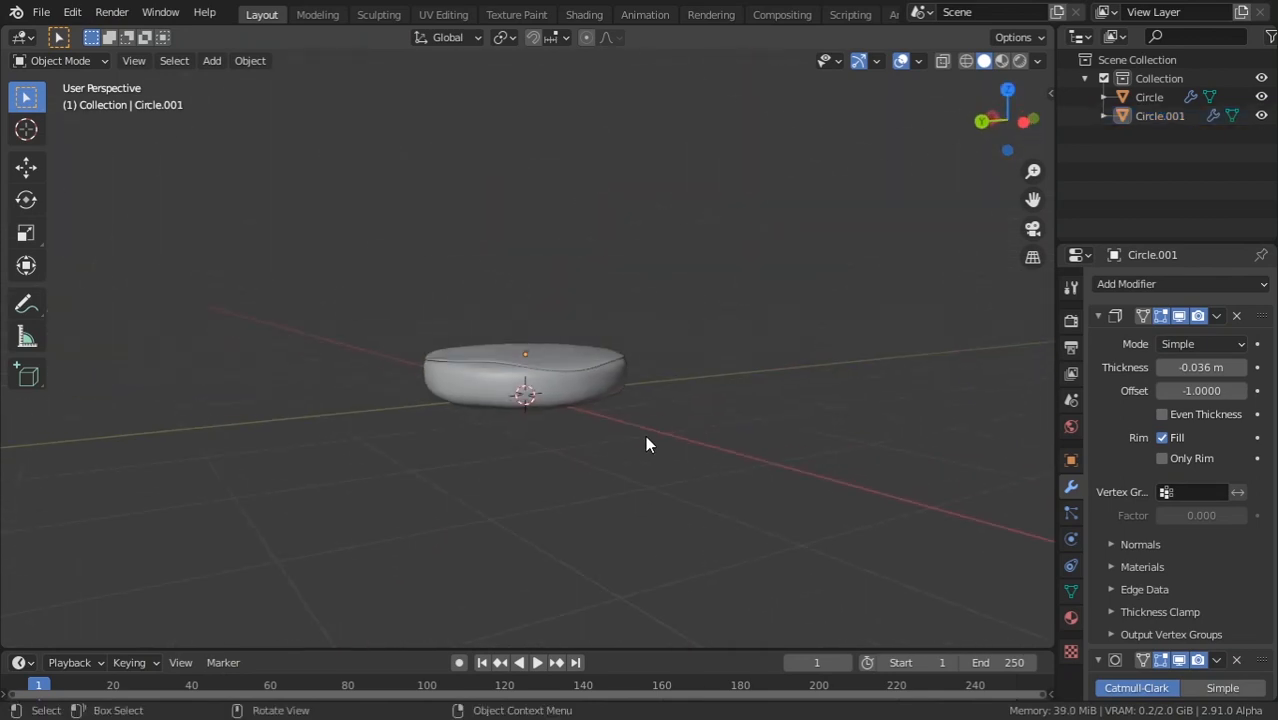
key("KP_1")
scroll(560, 405, "up", 5)
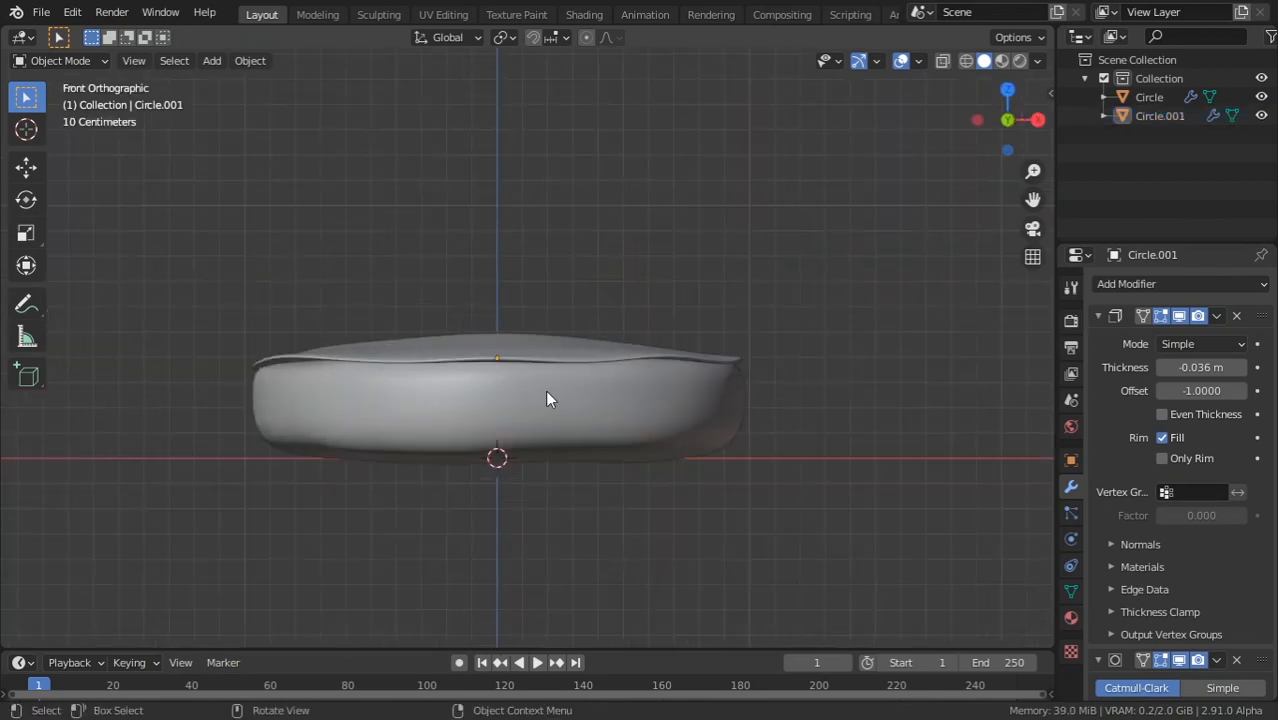
key("Tab")
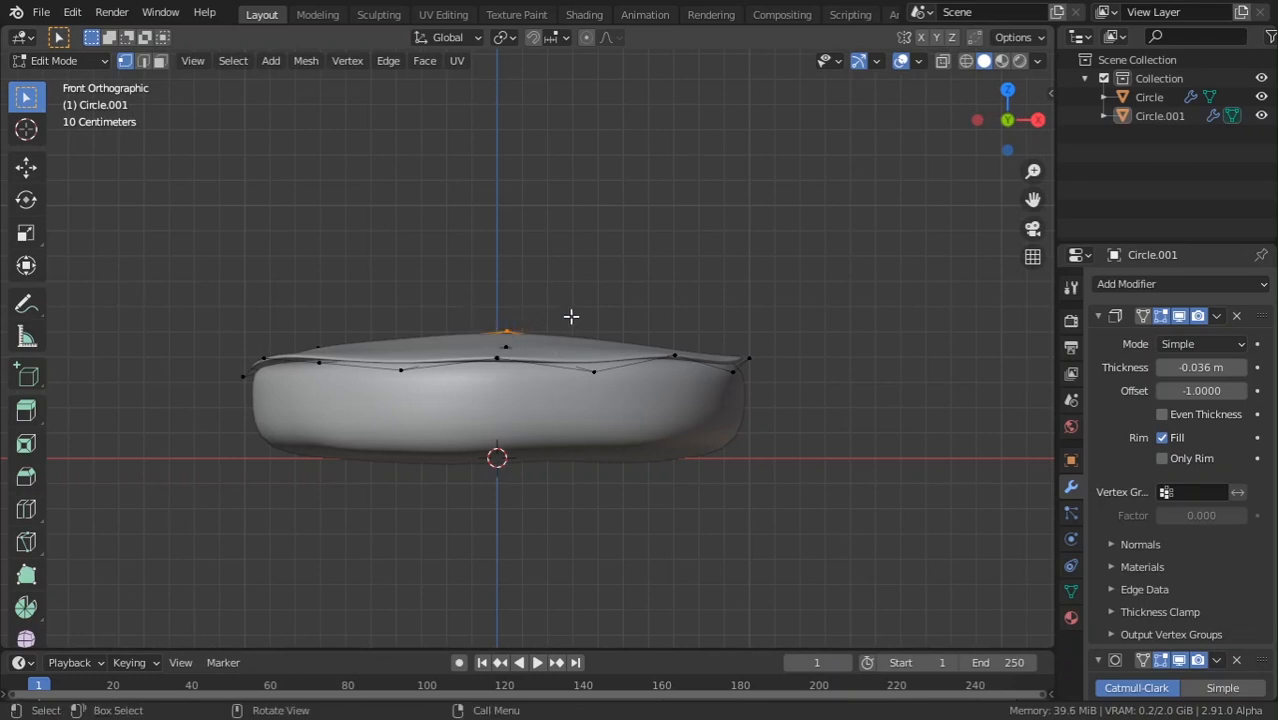
key("g")
left_click(555, 353)
key("Tab")
middle_click_drag(562, 311, 542, 346)
scroll(542, 346, "down", 3)
key("KP_5")
key("KP_1")
scroll(535, 340, "up", 2)
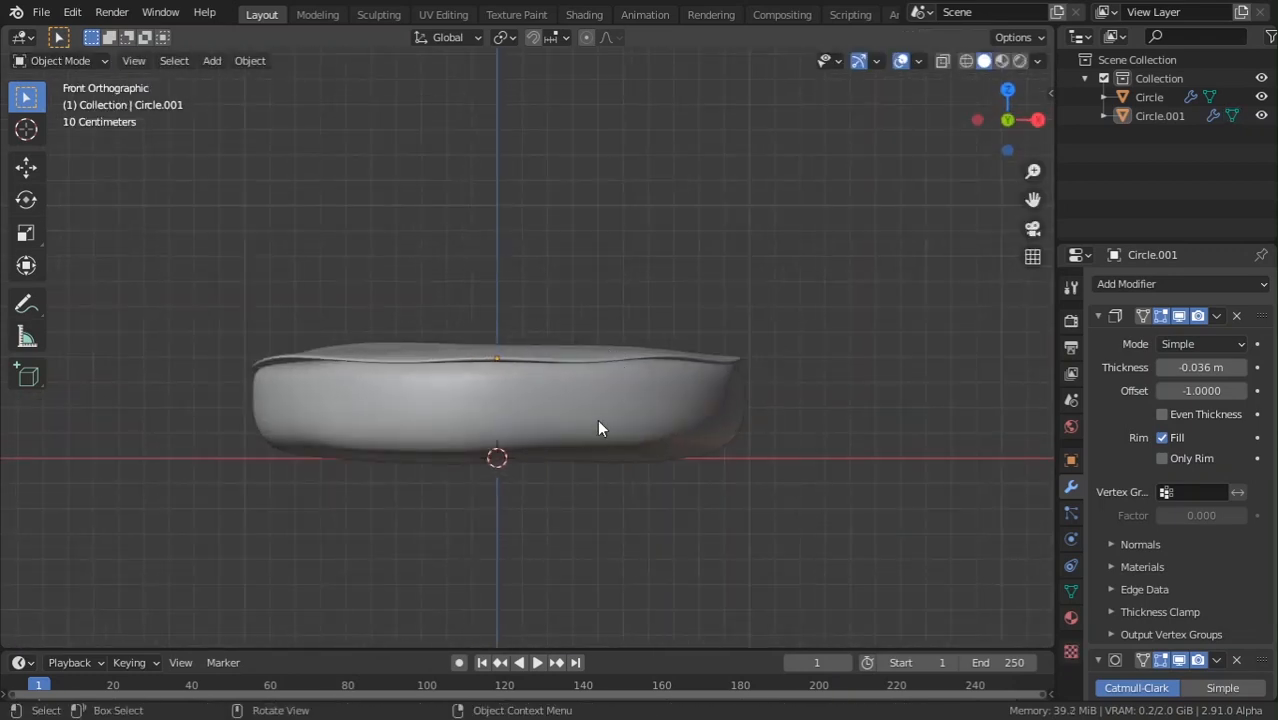
Add a new mesh circle and move it up along Z to rest on the thin layer.
key("shift+a")
mouse_move(600, 318)
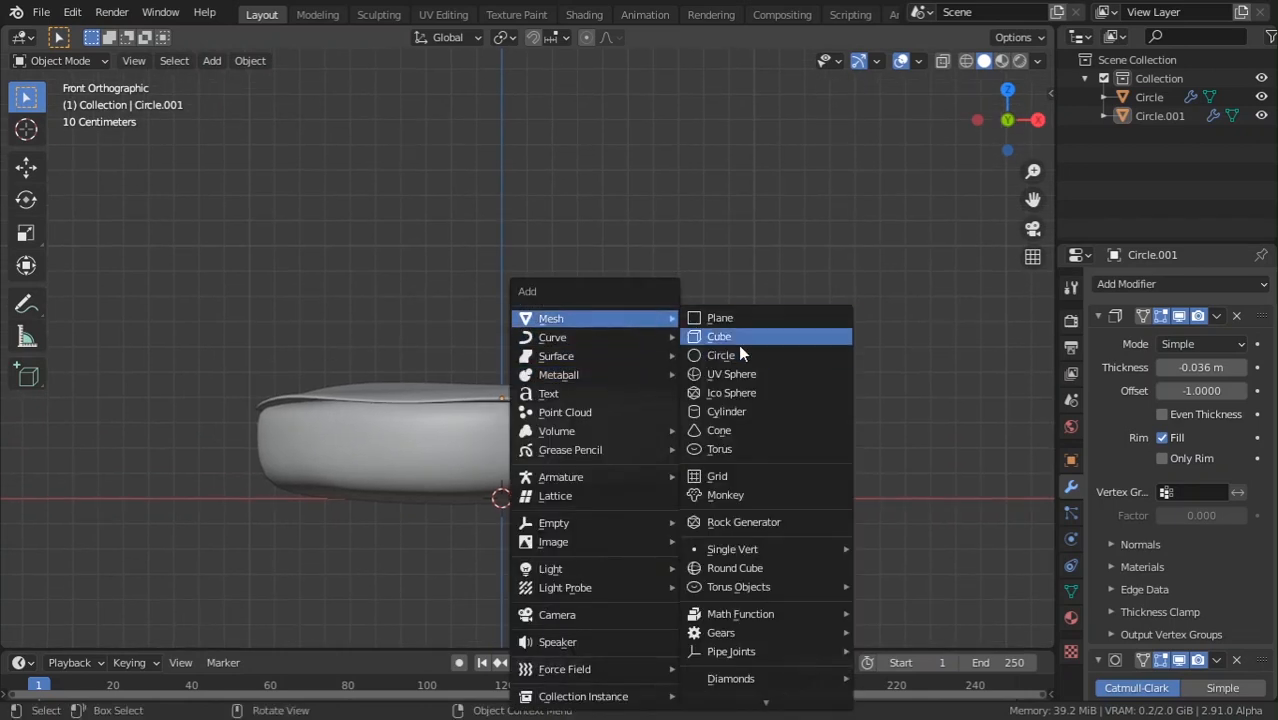
left_click(736, 355)
key("g")
key("z")
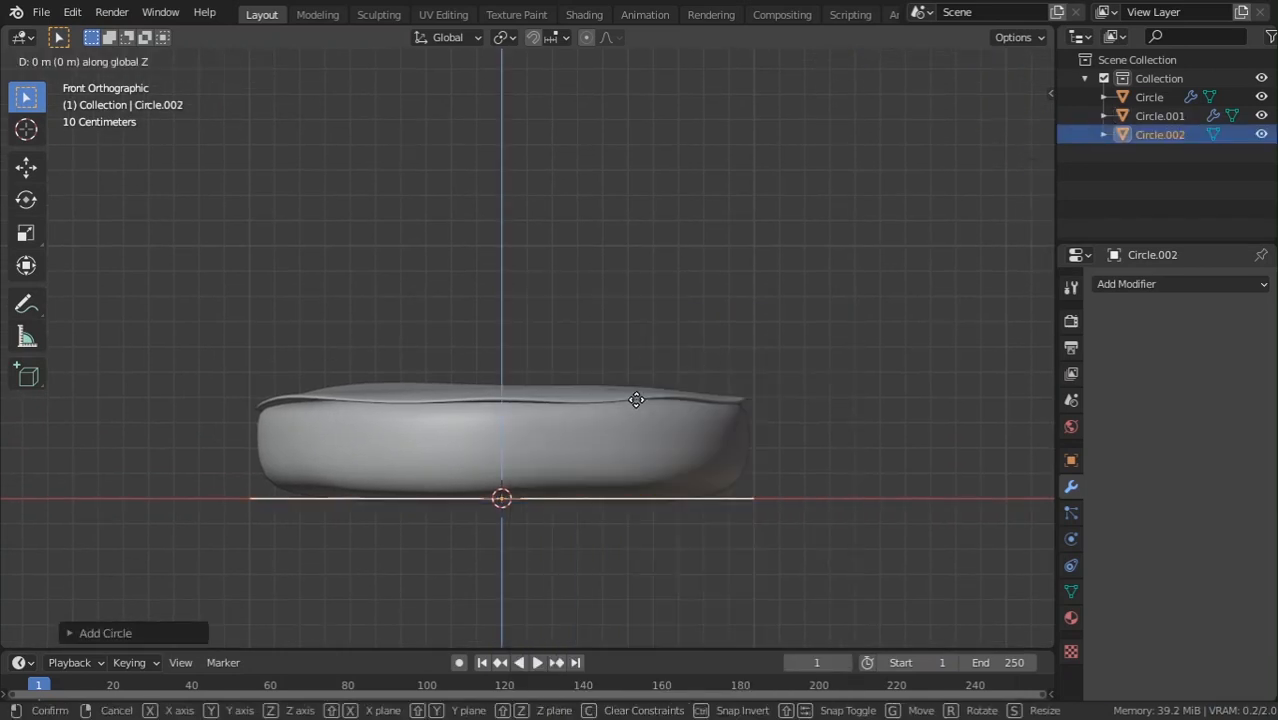
left_click(642, 292)
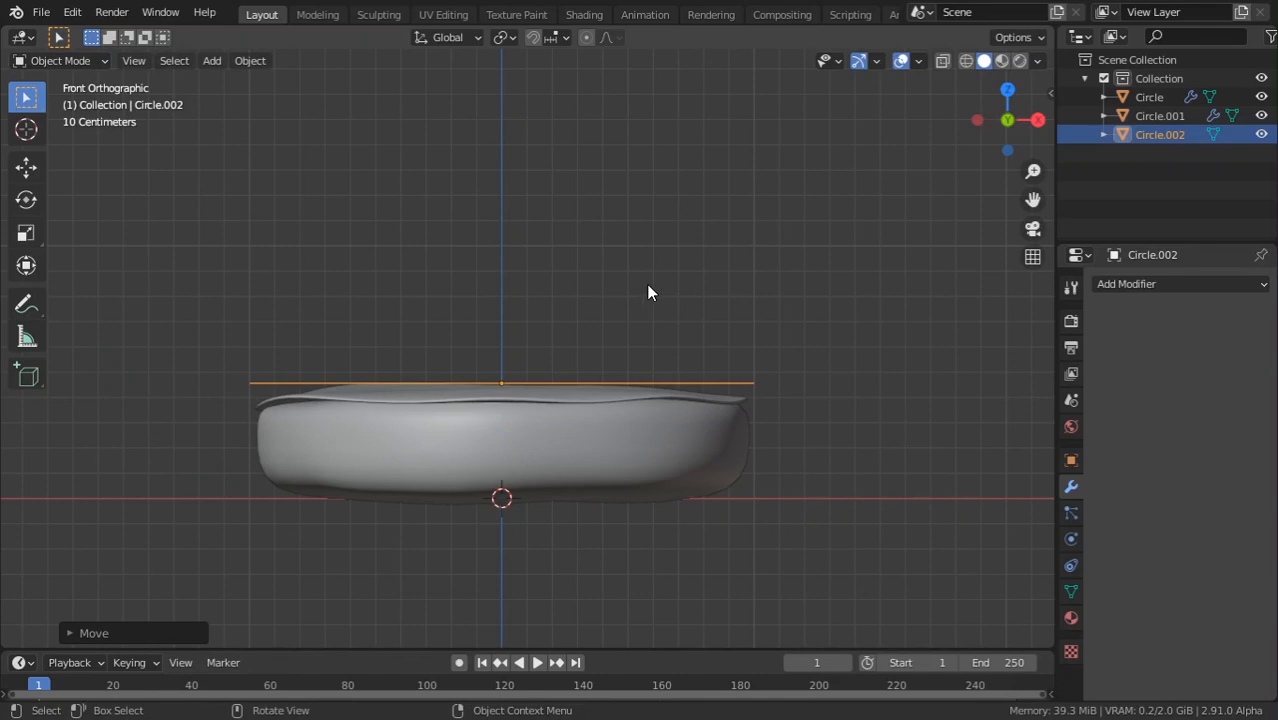
Extrude the new circle about 0.24 m upward along Z and raise its upper edge about 0.04 m more.
key("Tab")
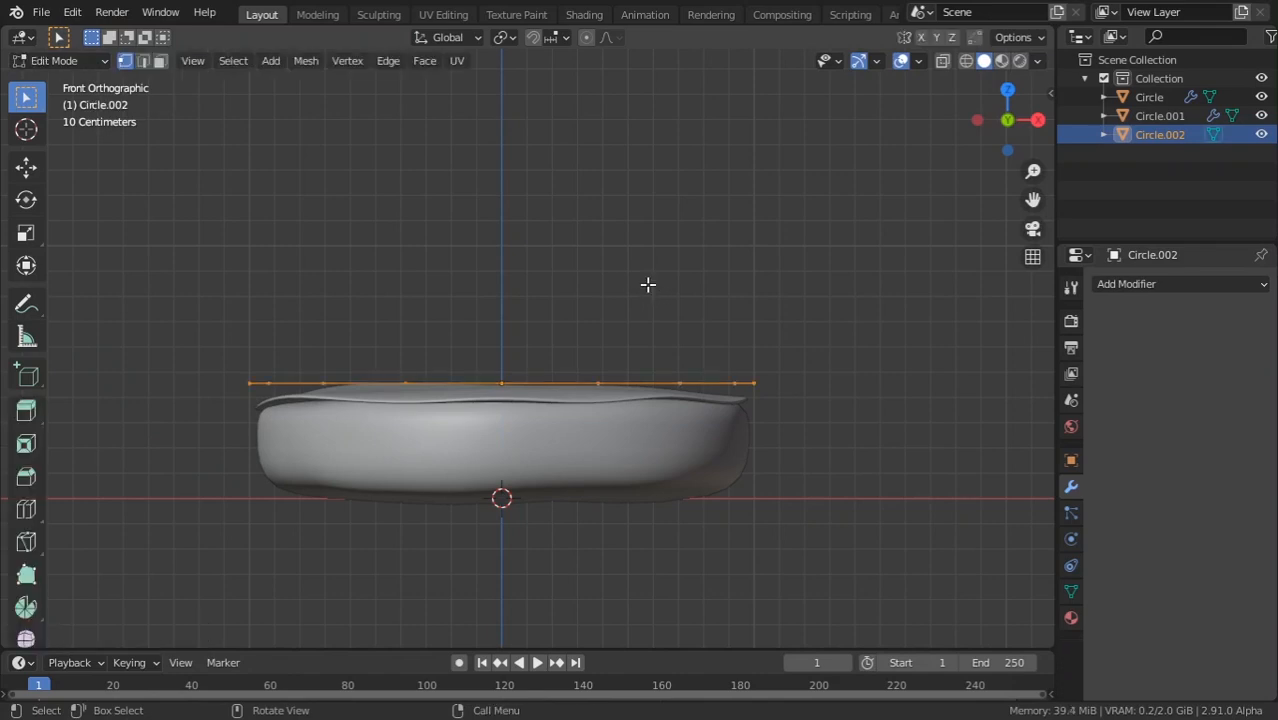
key("e")
key("z")
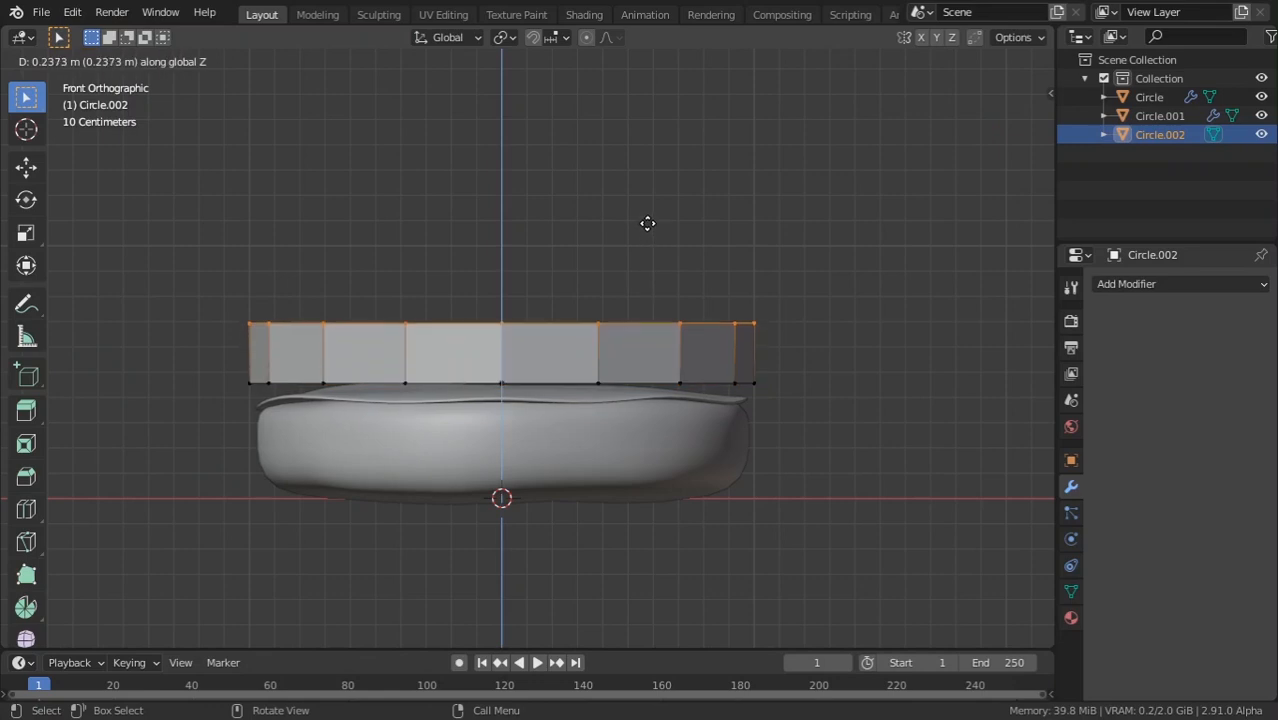
left_click(648, 225)
key("e")
key("z")
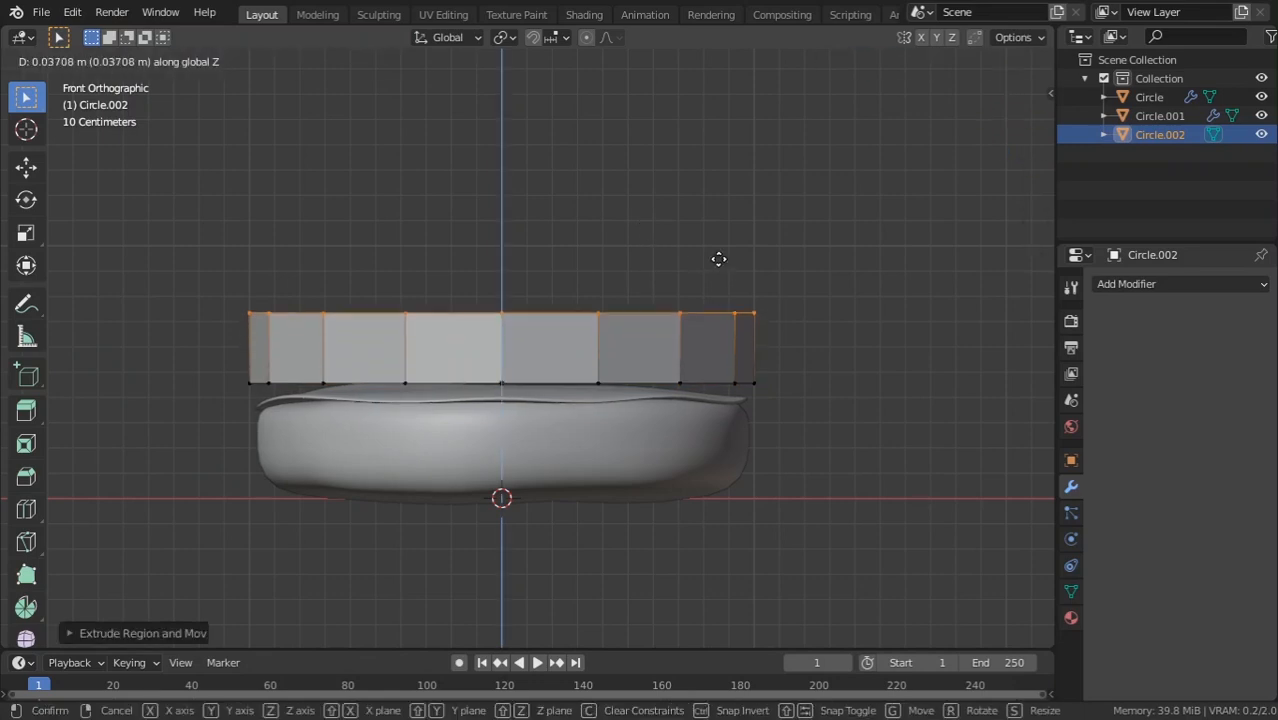
left_click(719, 262)
Fill the open top and bottom of the extruded circle with faces.
key("Tab")
middle_click_drag(718, 256, 714, 316)
key("Tab")
key("f")
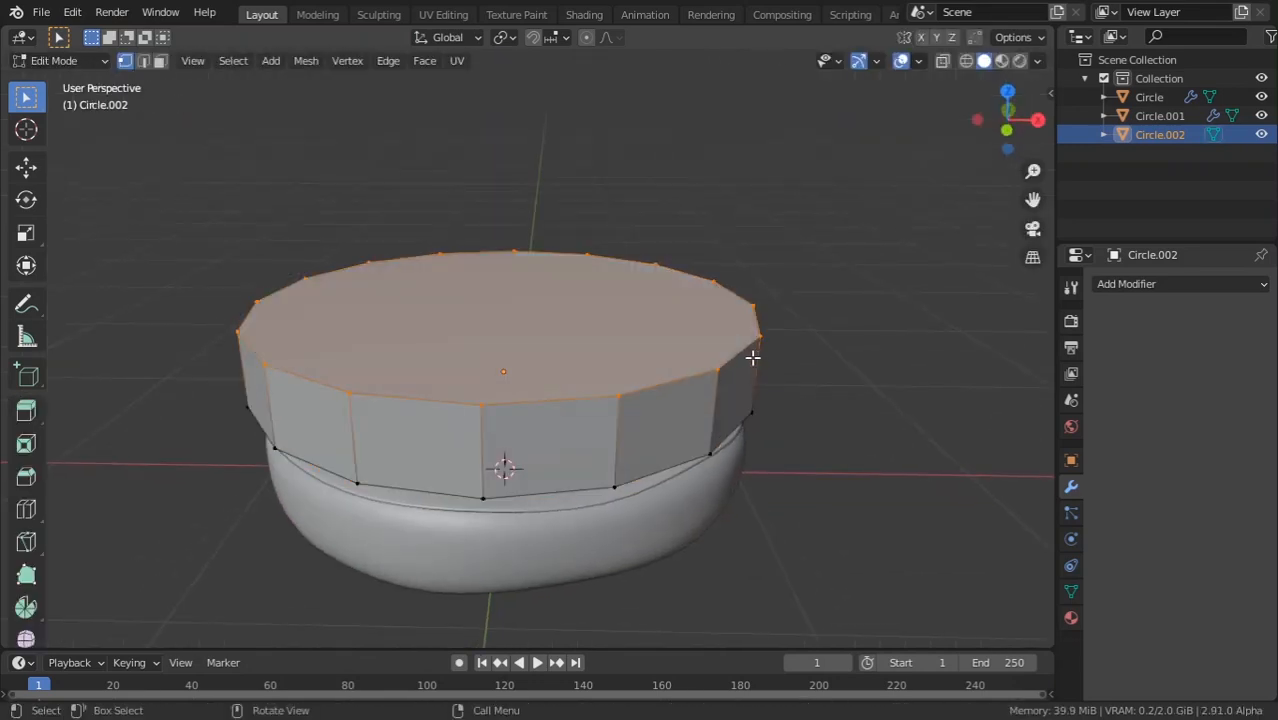
left_click(561, 492, "alt")
key("s")
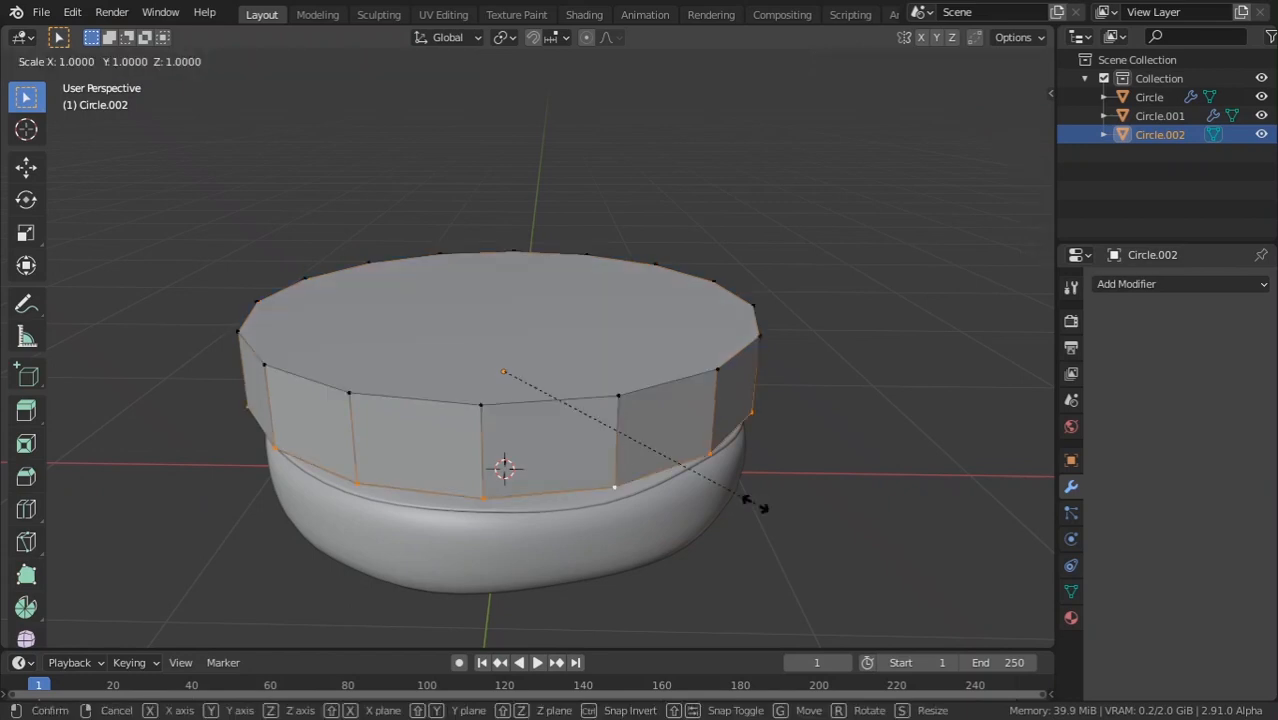
key("Escape")
middle_click_drag(711, 493, 583, 380)
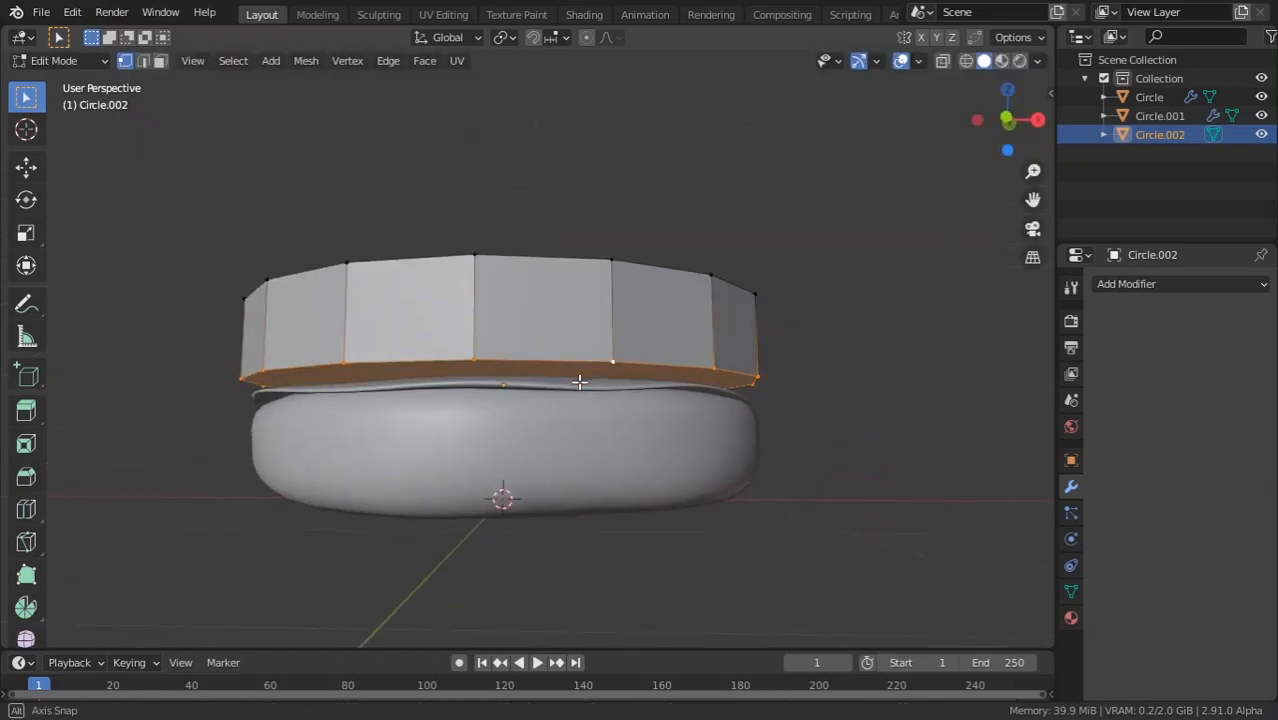
Add a Subdivision Surface modifier with viewport level 2 to the extruded circle and shade it smooth.
key("Tab")
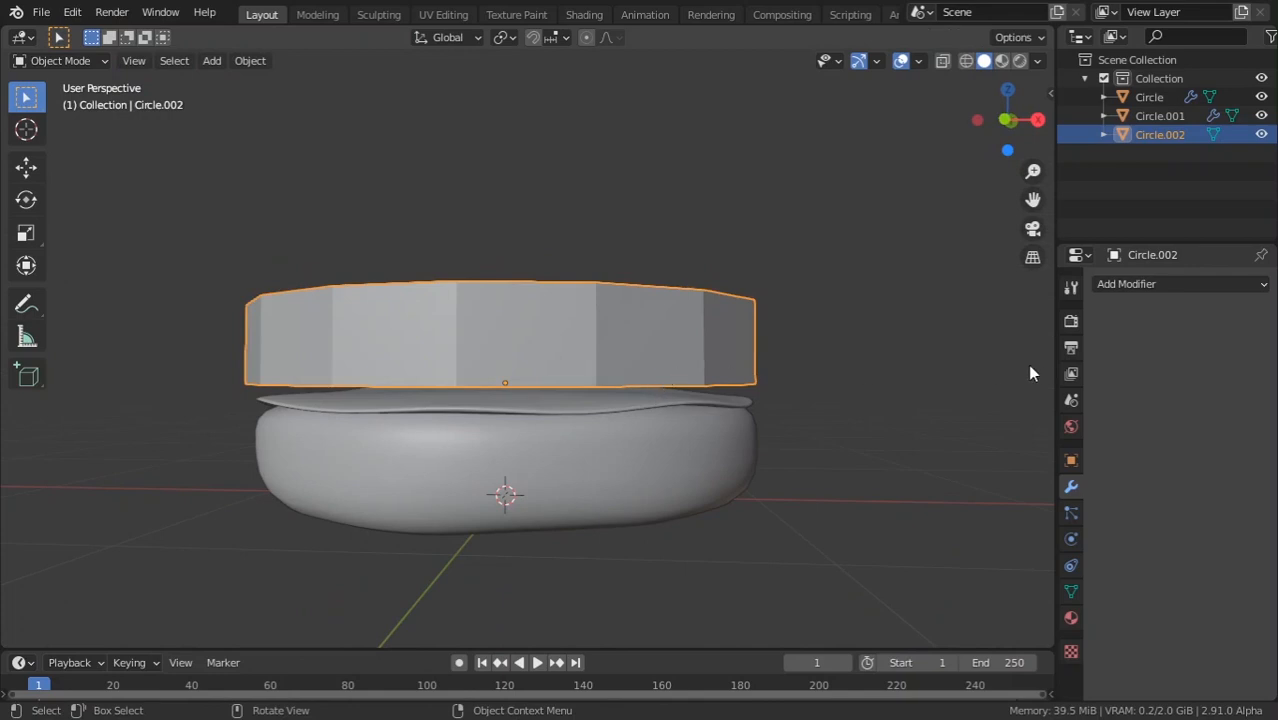
key("ctrl+3")
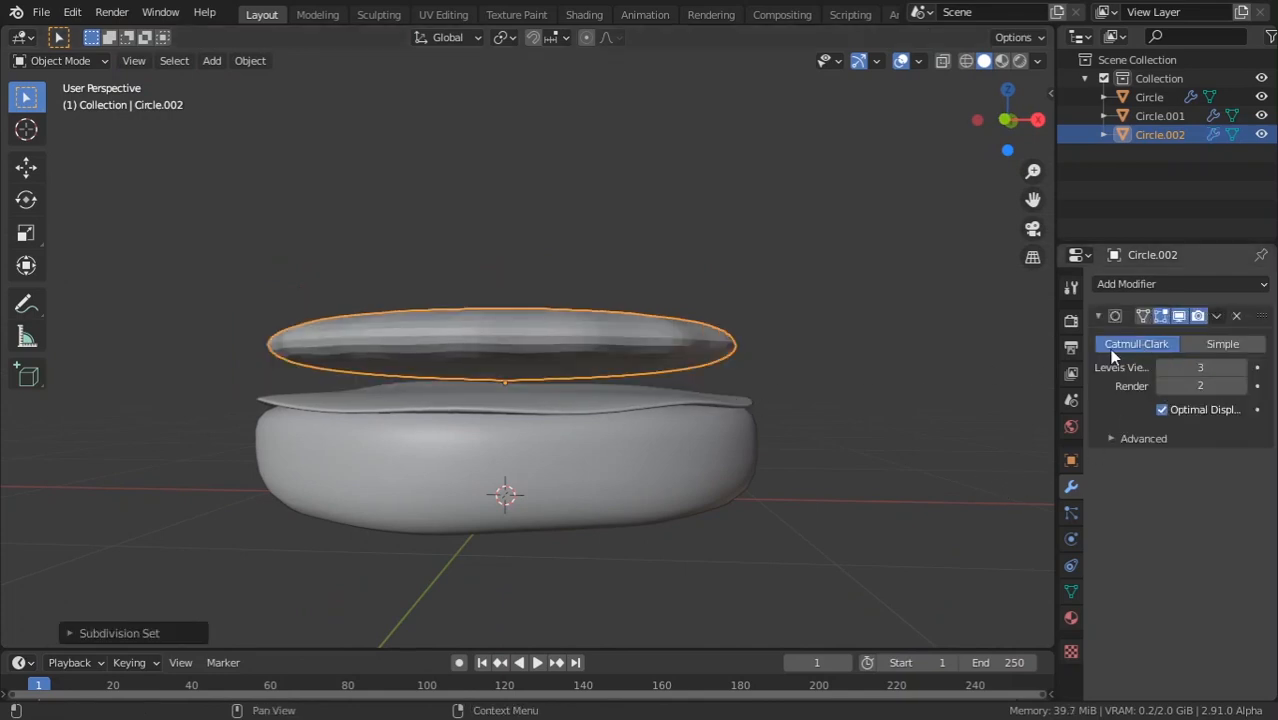
left_click(1164, 367)
right_click(608, 348)
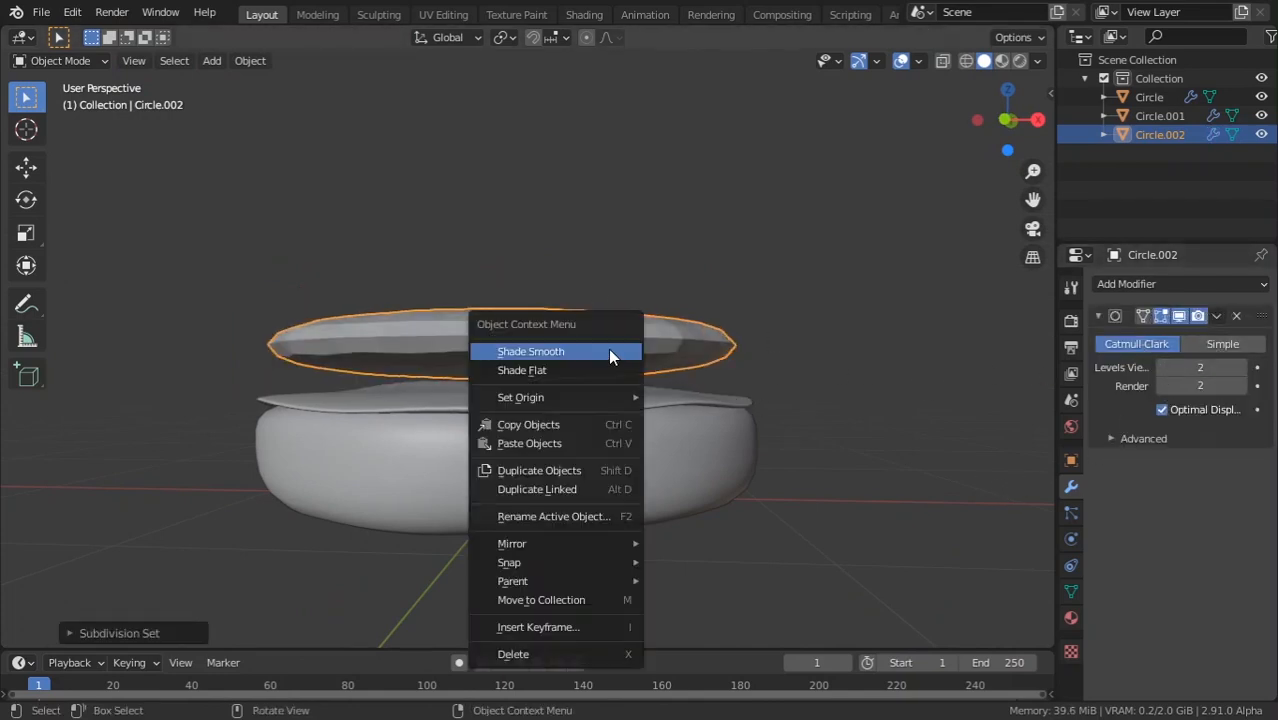
left_click(608, 349)
middle_click_drag(673, 368, 520, 380)
Add a horizontal loop cut around the middle of the top layer's side wall.
key("Tab")
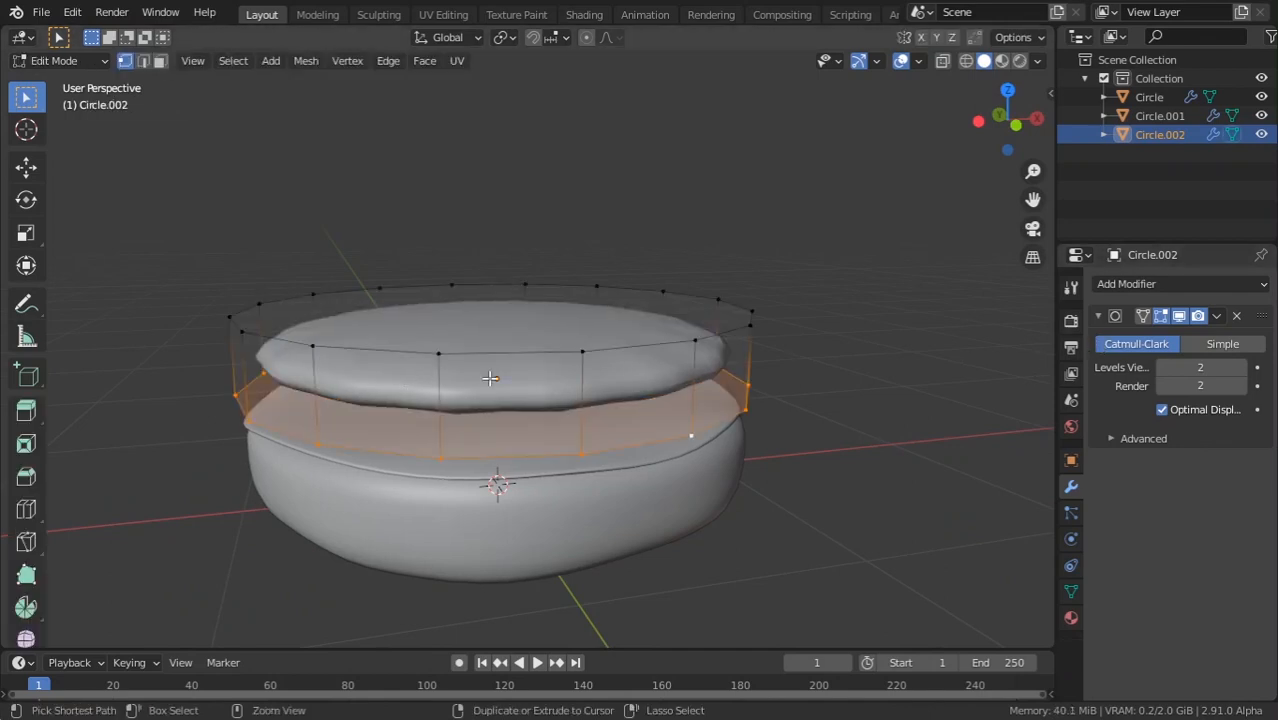
key("ctrl+r")
left_click(460, 388)
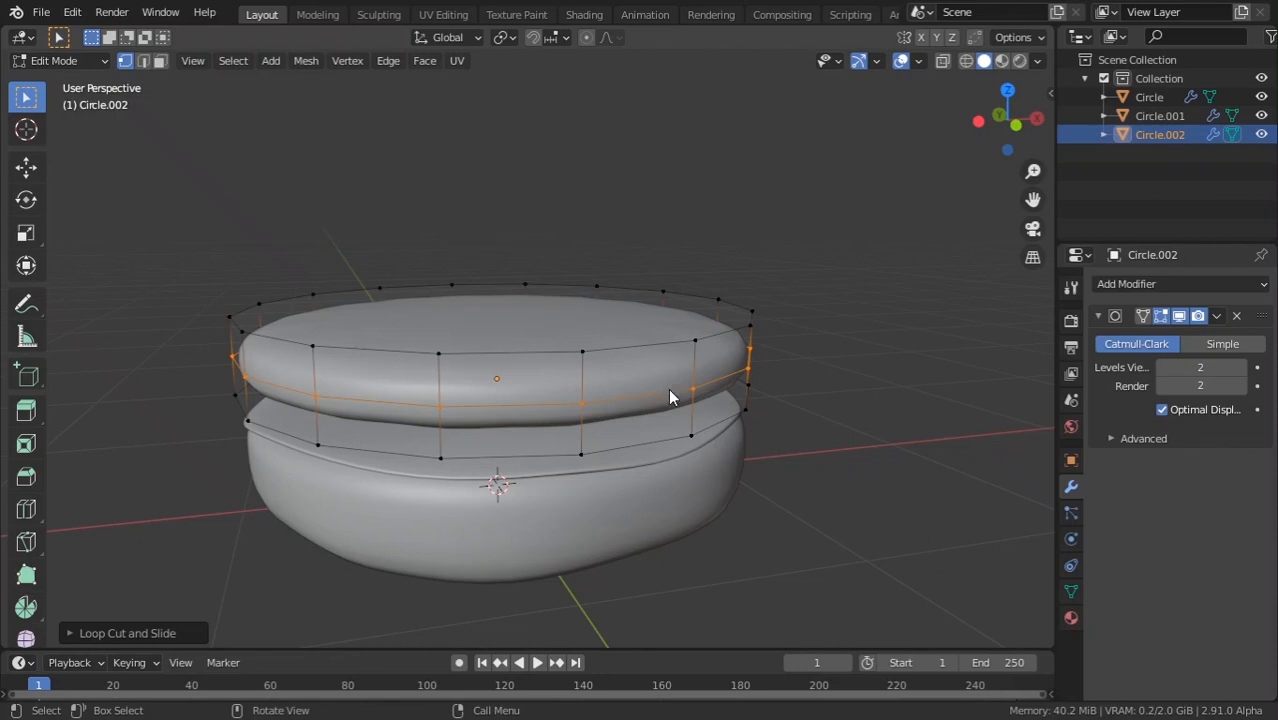
key("Tab")
key("Tab")
key("Tab")
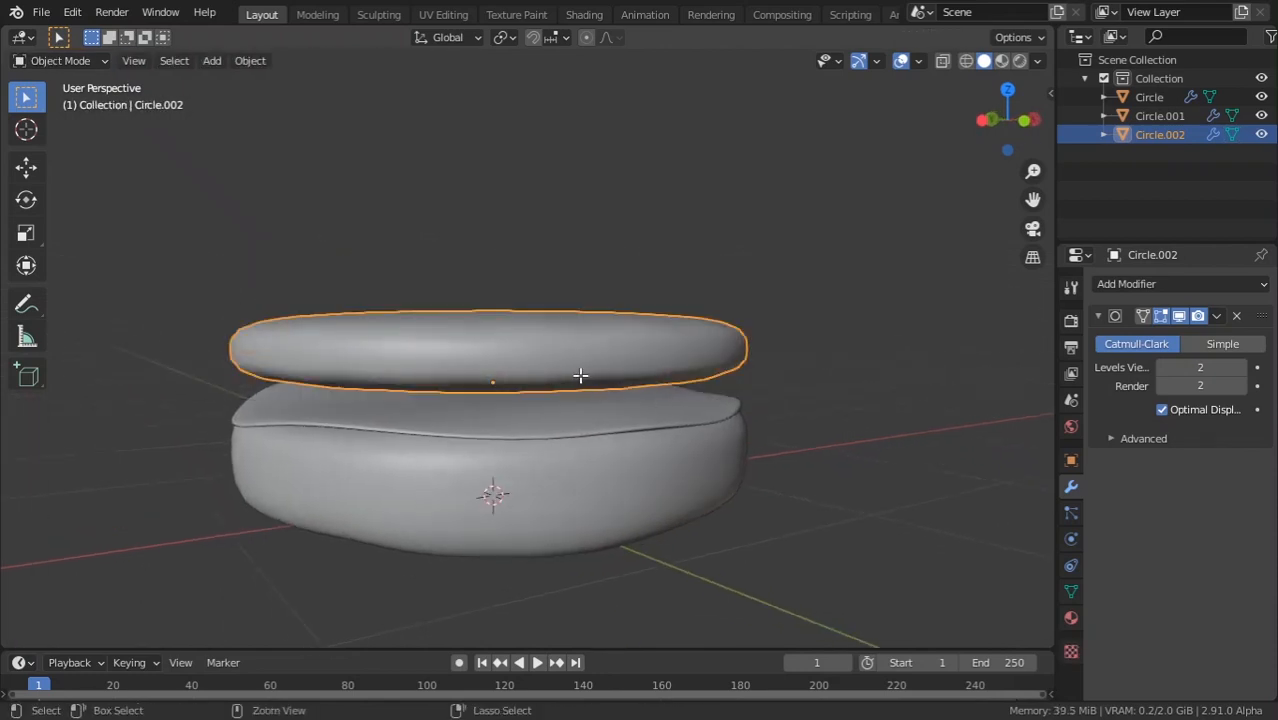
Inset the top and bottom faces of the top layer to tighten its rounded rims.
key("Tab")
middle_click_drag(580, 375, 507, 385)
left_click(476, 440, "alt")
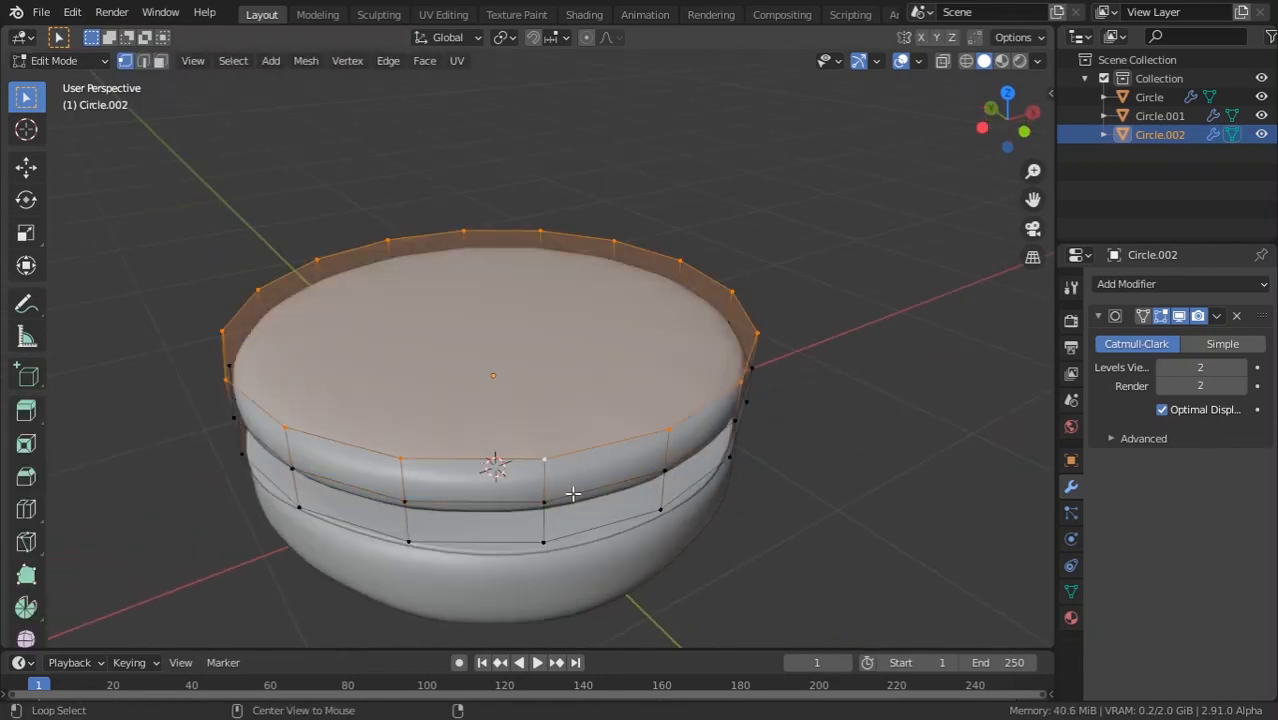
middle_click_drag(762, 596, 760, 467)
key("i")
left_click(898, 531)
key("Tab")
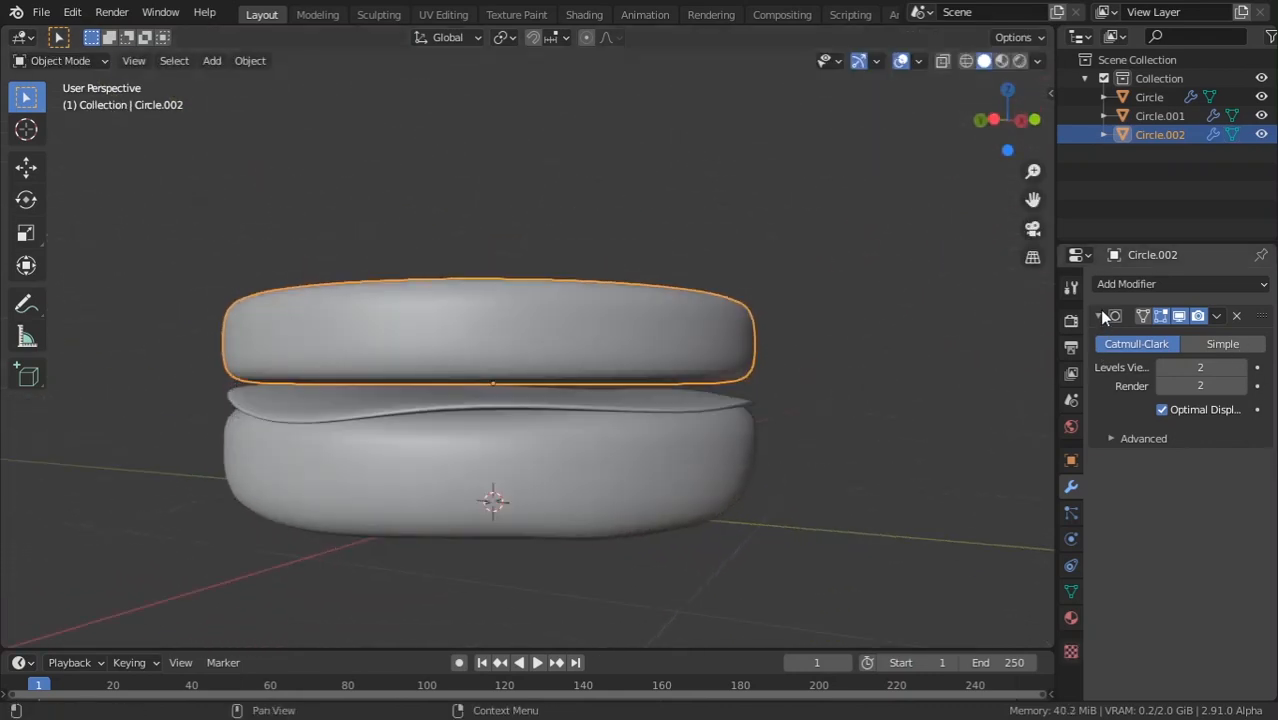
middle_click_drag(455, 335, 487, 401)
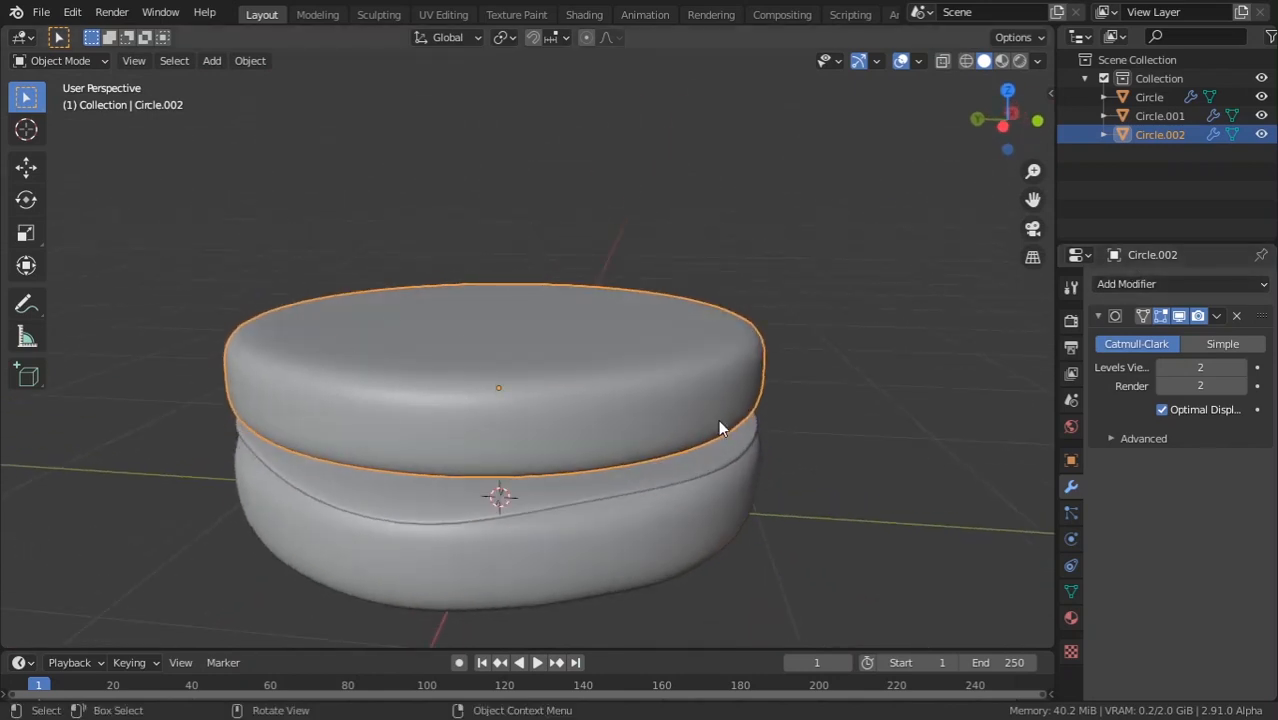
Add a Displace modifier to the top layer and give it a new Clouds texture.
left_click(1192, 283)
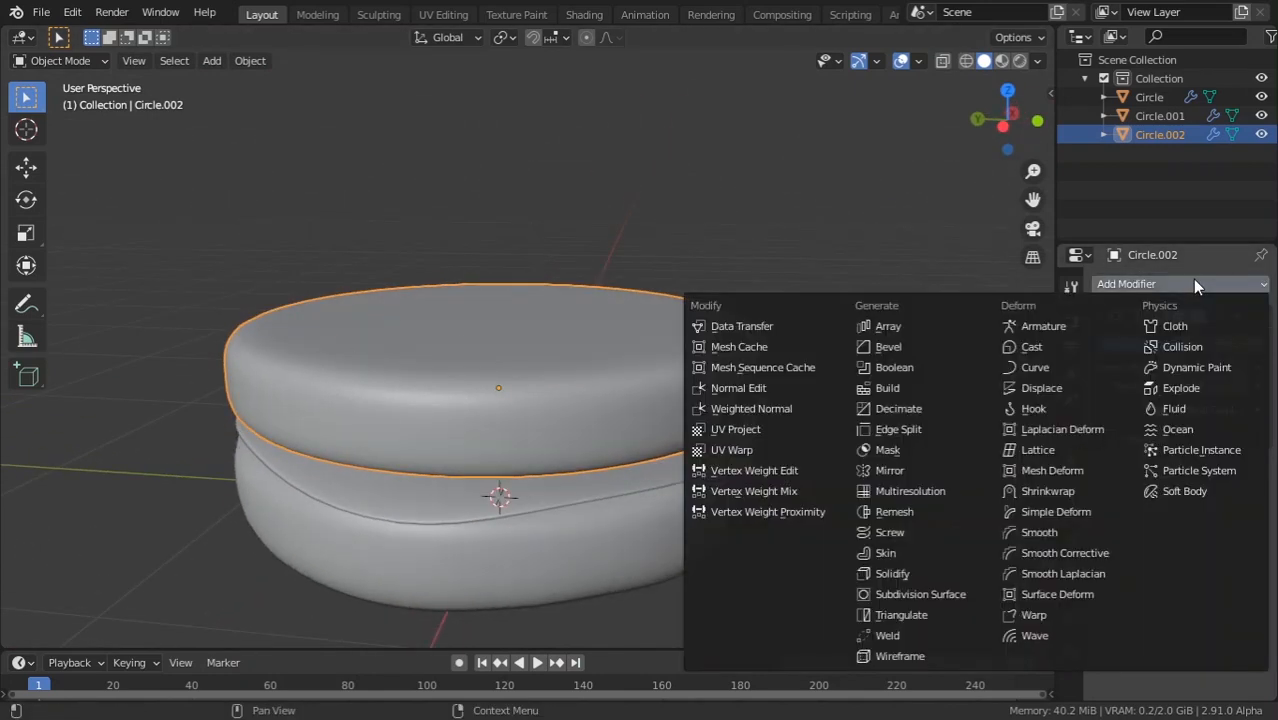
left_click(1060, 388)
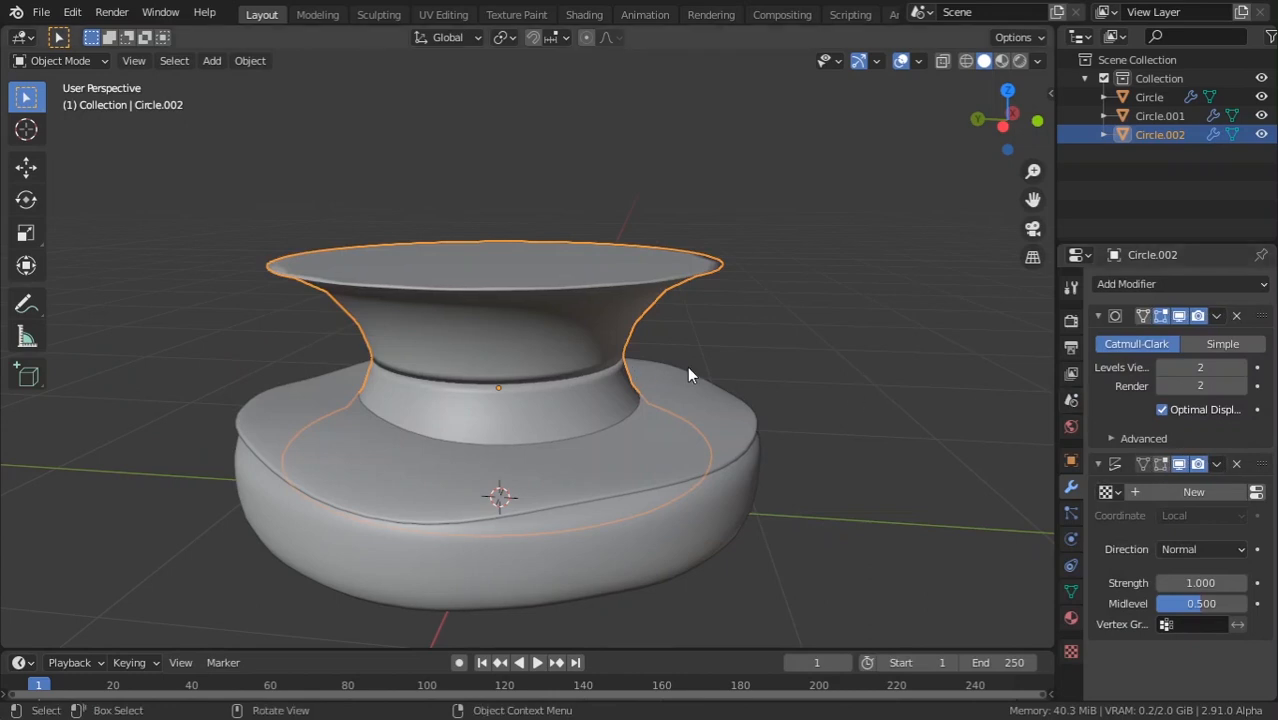
left_click(1189, 493)
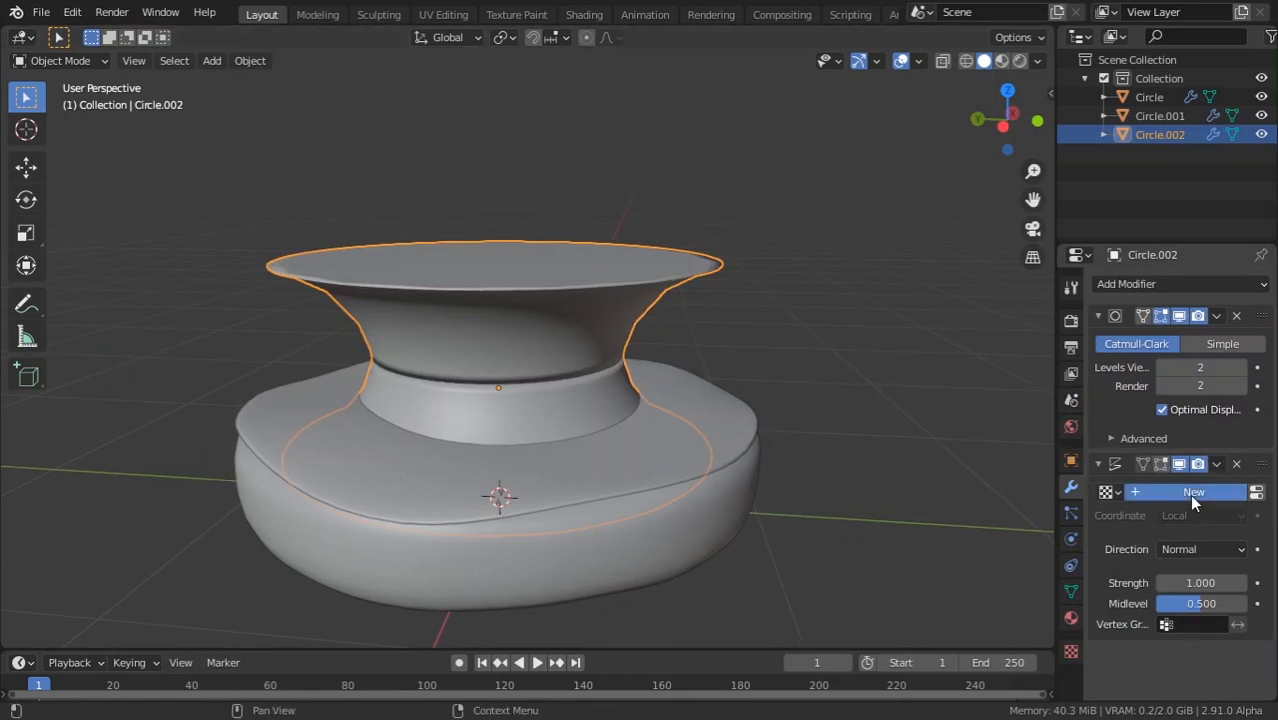
left_click(1257, 492)
left_click(1169, 302)
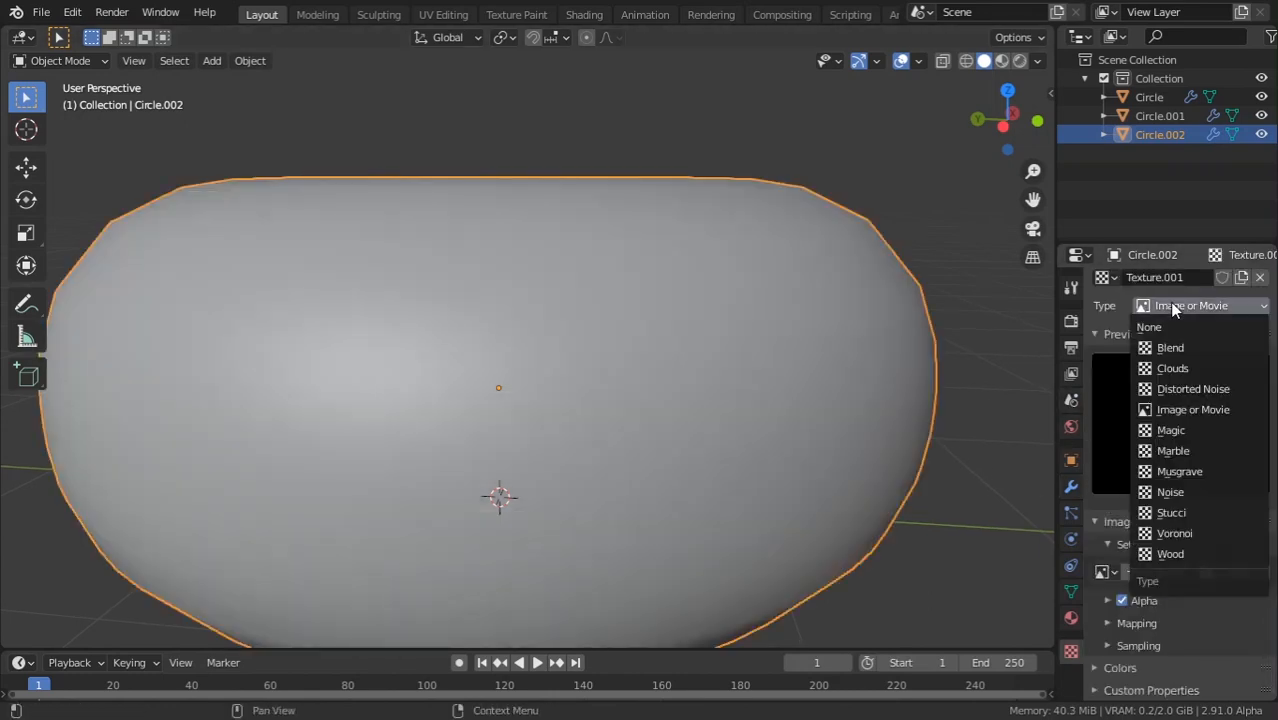
left_click(1162, 368)
middle_click_drag(782, 378, 800, 362)
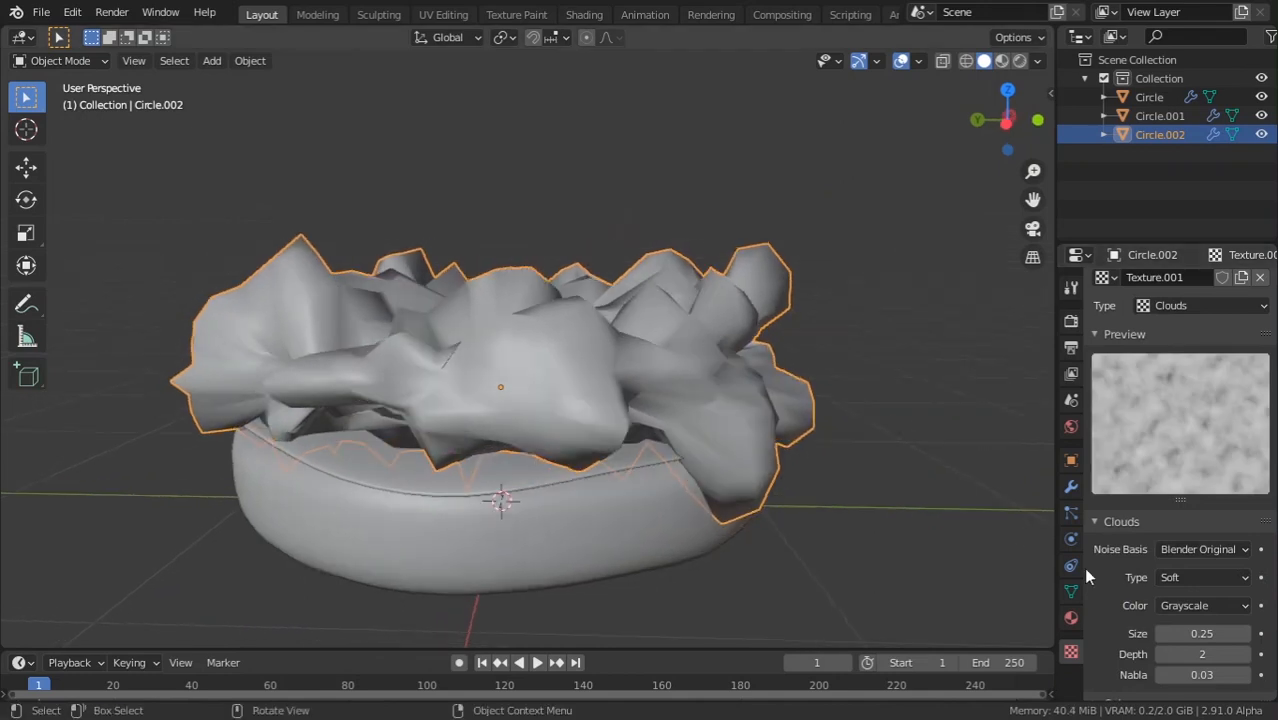
Set the Clouds texture size to 1.00 and the Displace strength to -0.060.
left_click_drag(1198, 633, 1230, 633)
left_click(1198, 633)
type("1")
key("Return")
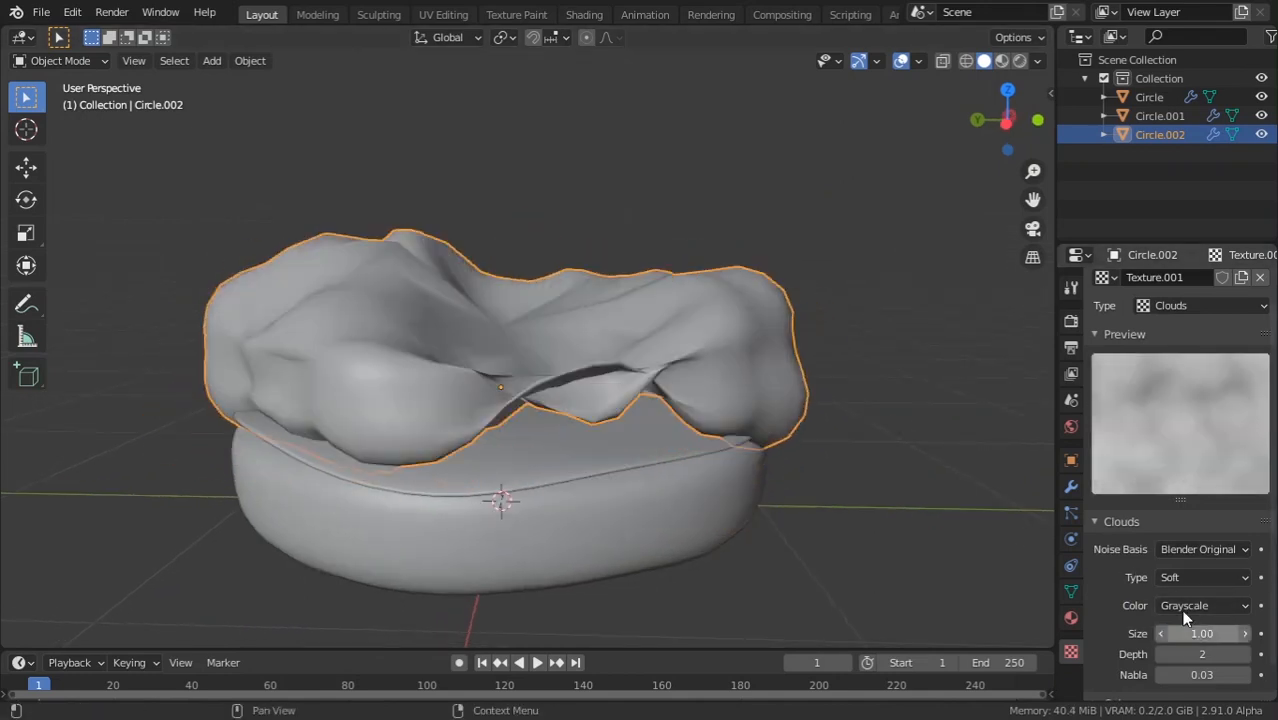
left_click(1071, 486)
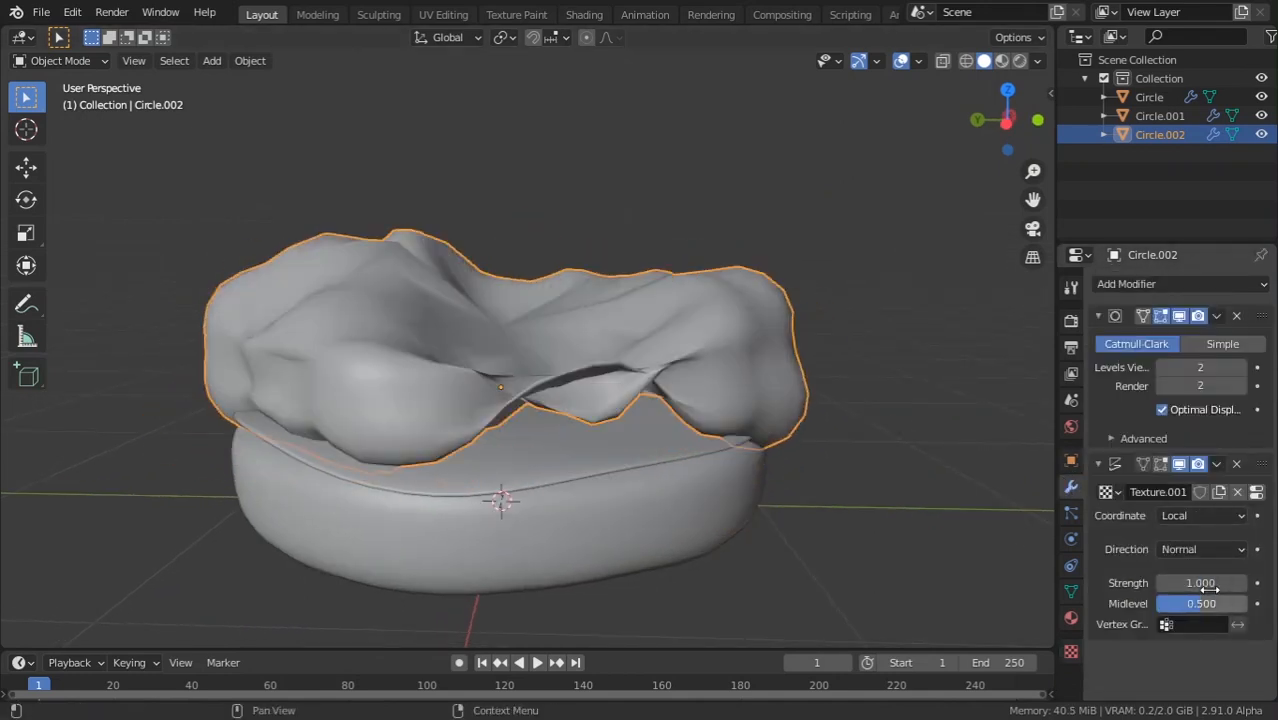
left_click_drag(1200, 583, 1090, 583)
middle_click_drag(540, 480, 580, 482)
scroll(612, 484, "down", 2)
scroll(535, 437, "up", 1)
left_click(671, 568)
scroll(671, 568, "down", 3)
middle_click_drag(671, 570, 668, 503)
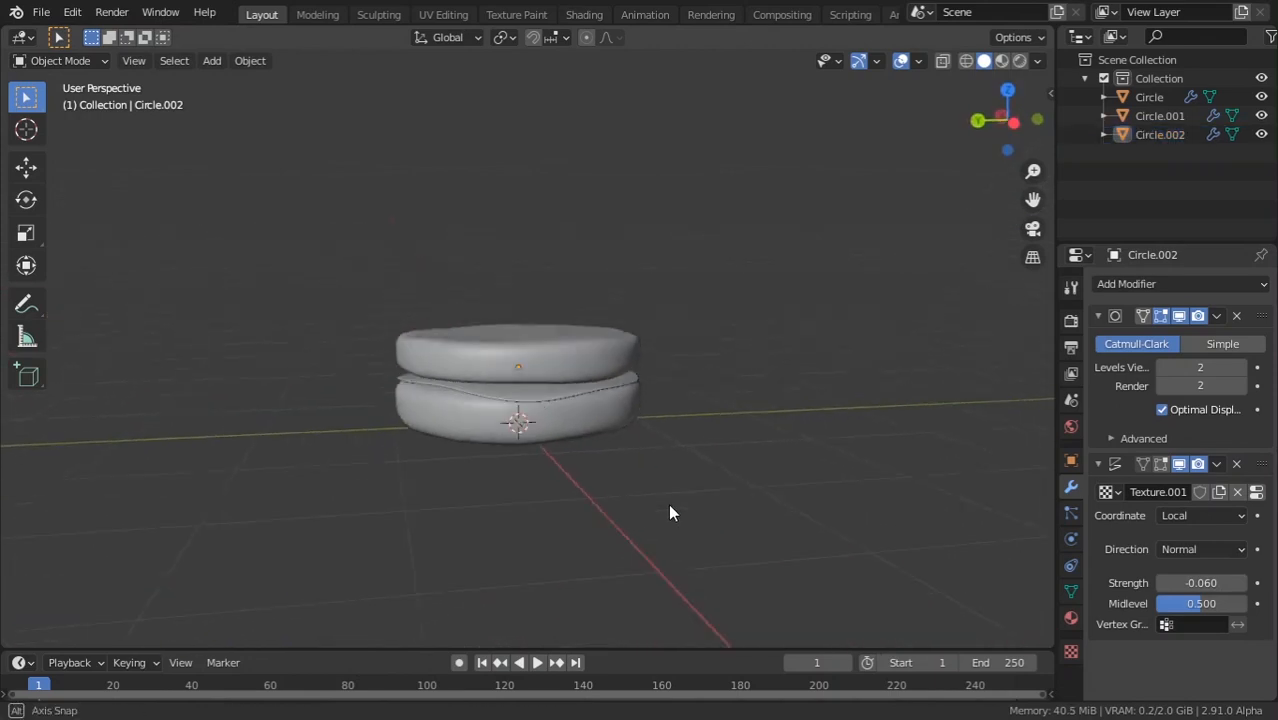
Rotate the top layer around the global Z axis.
scroll(566, 355, "up", 3)
left_click(566, 355)
key("r")
key("z")
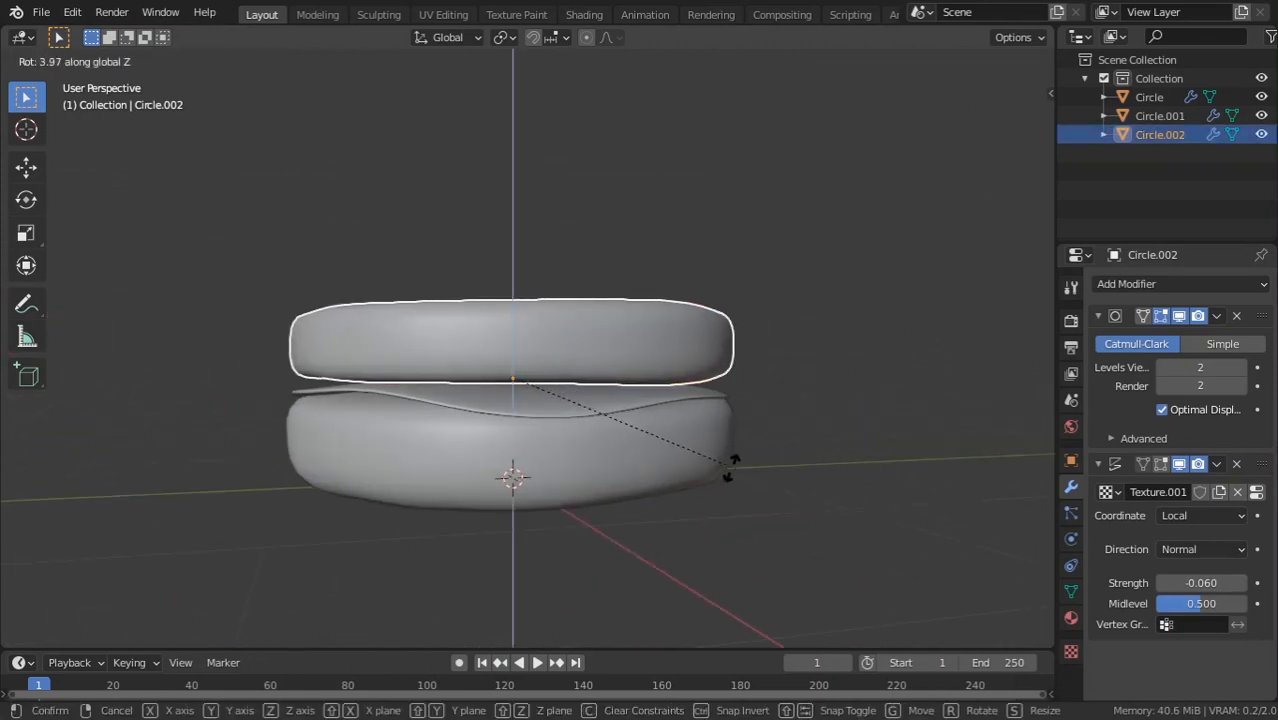
left_click(665, 345)
left_click(668, 592)
middle_click_drag(602, 533, 784, 354)
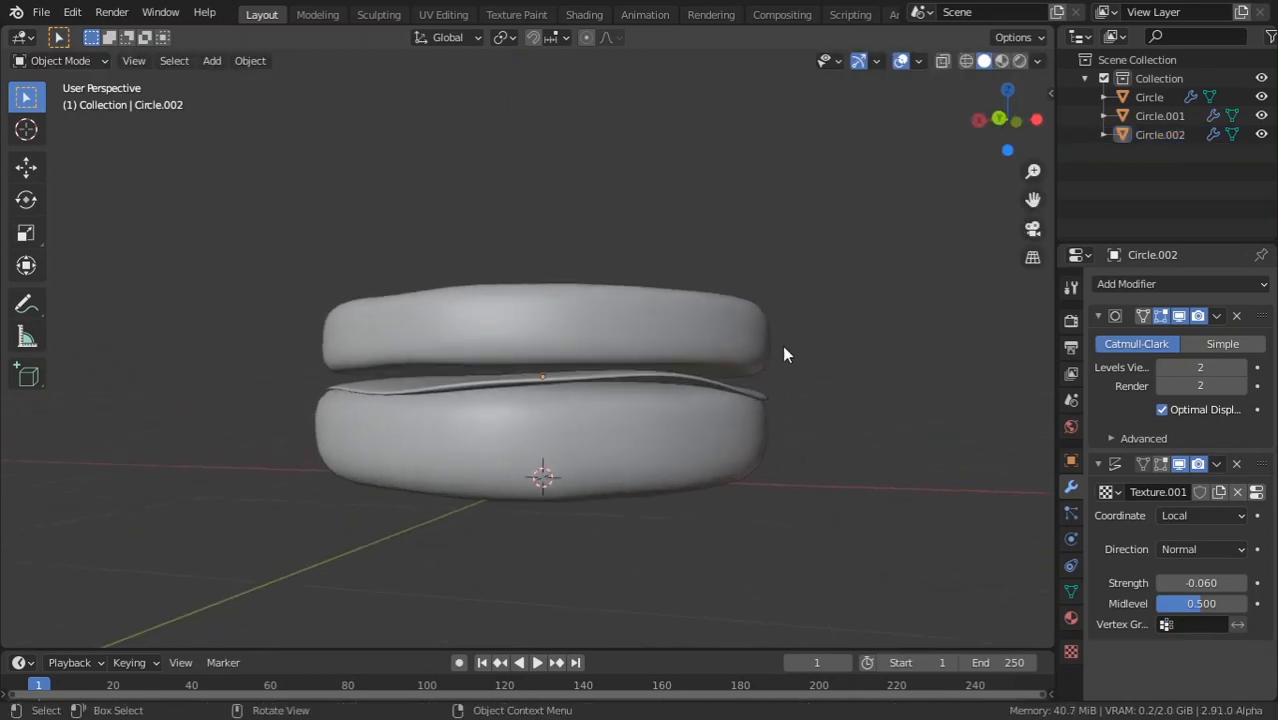
Enable proportional editing and lower one vertical column of rim vertices on the top layer along Z toward the thin layer.
middle_click_drag(721, 457, 727, 432)
key("Tab")
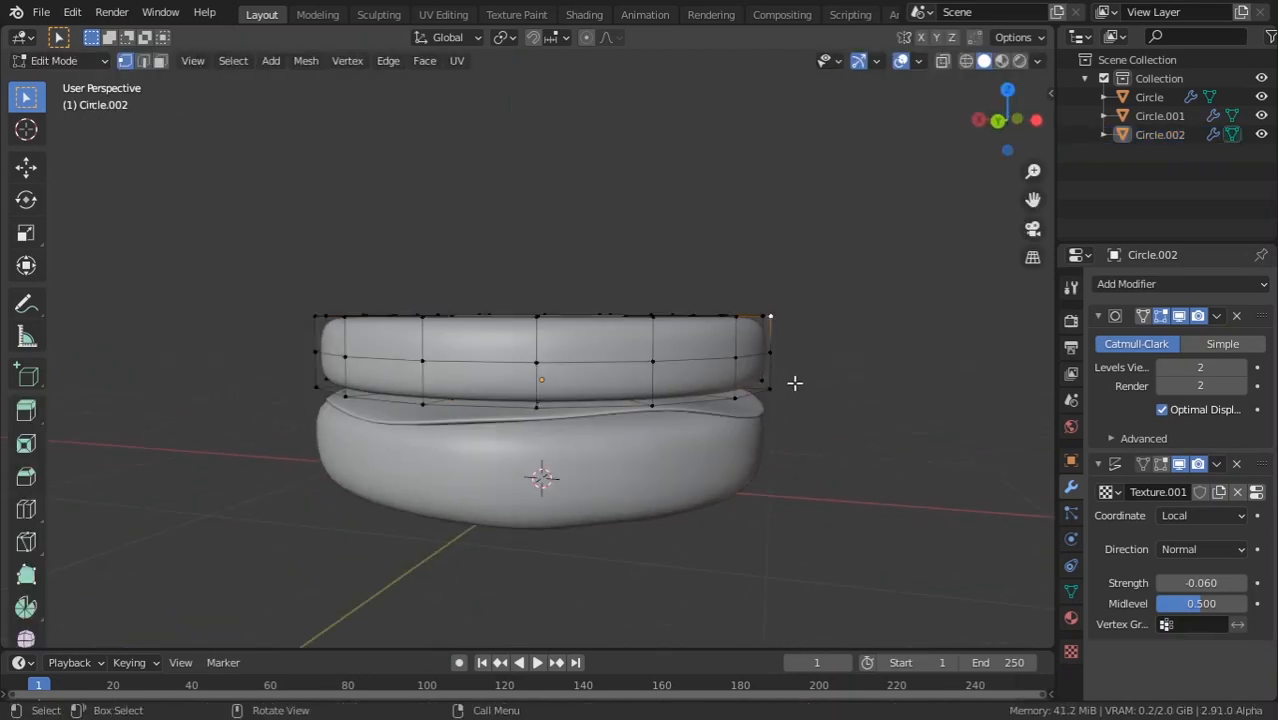
left_click(794, 383, "ctrl")
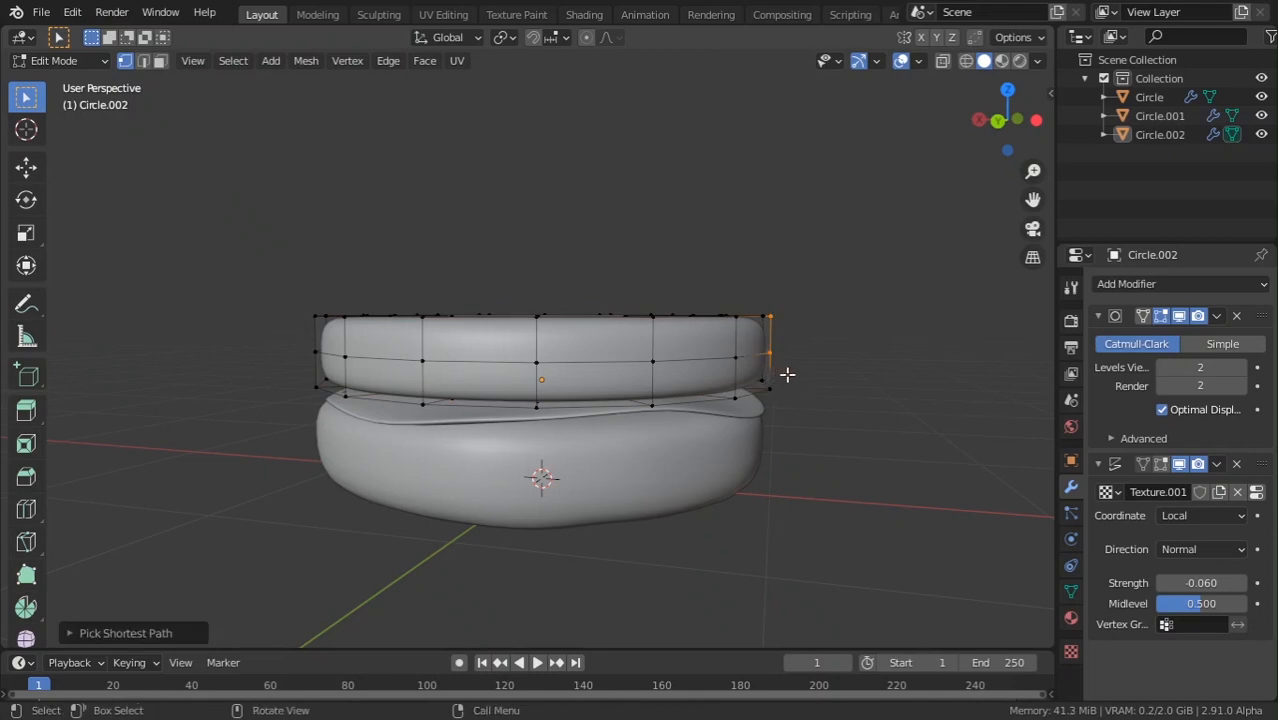
key("o")
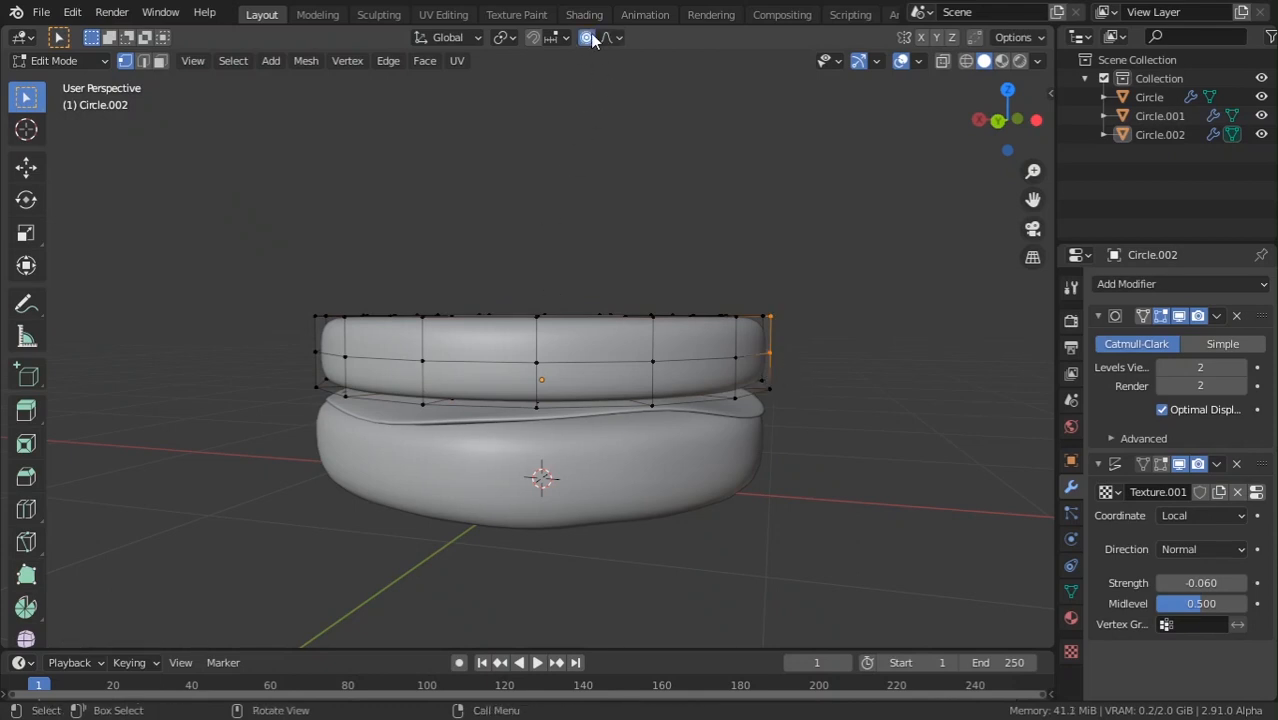
key("g")
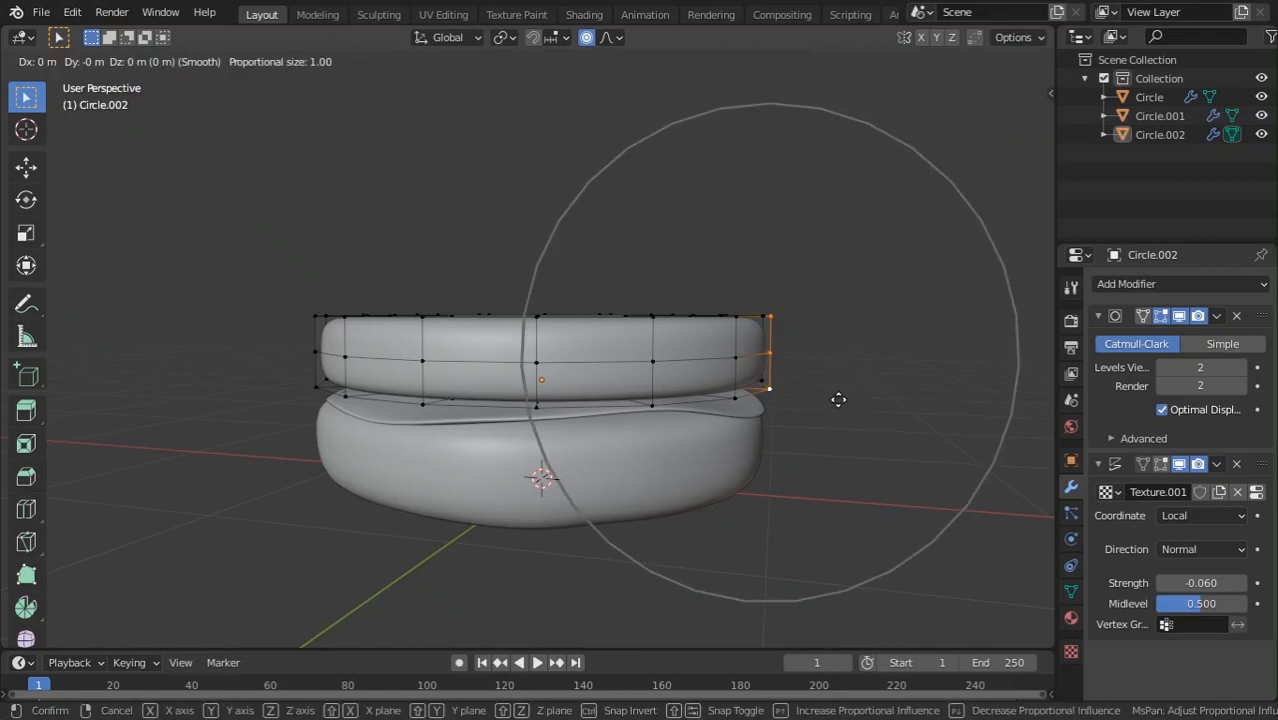
key("z")
left_click(832, 420)
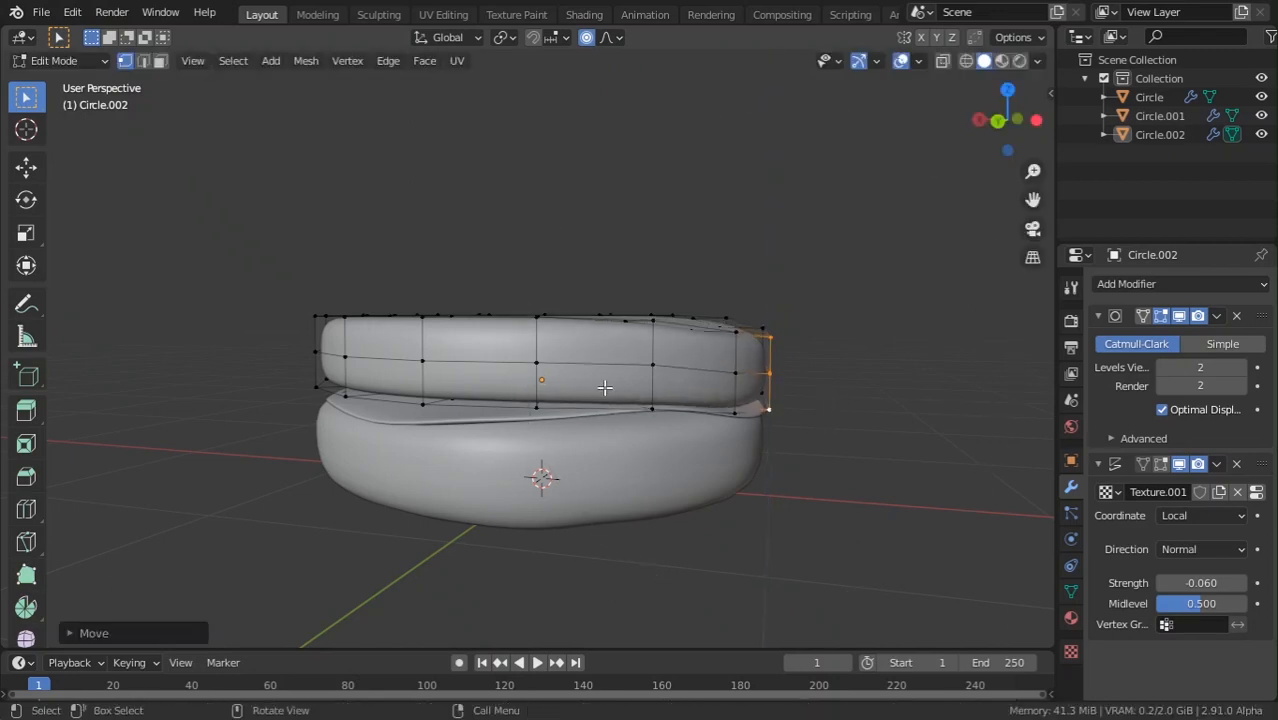
Lower the vertex column on the opposite side of the top layer along Z with proportional falloff.
left_click(327, 359)
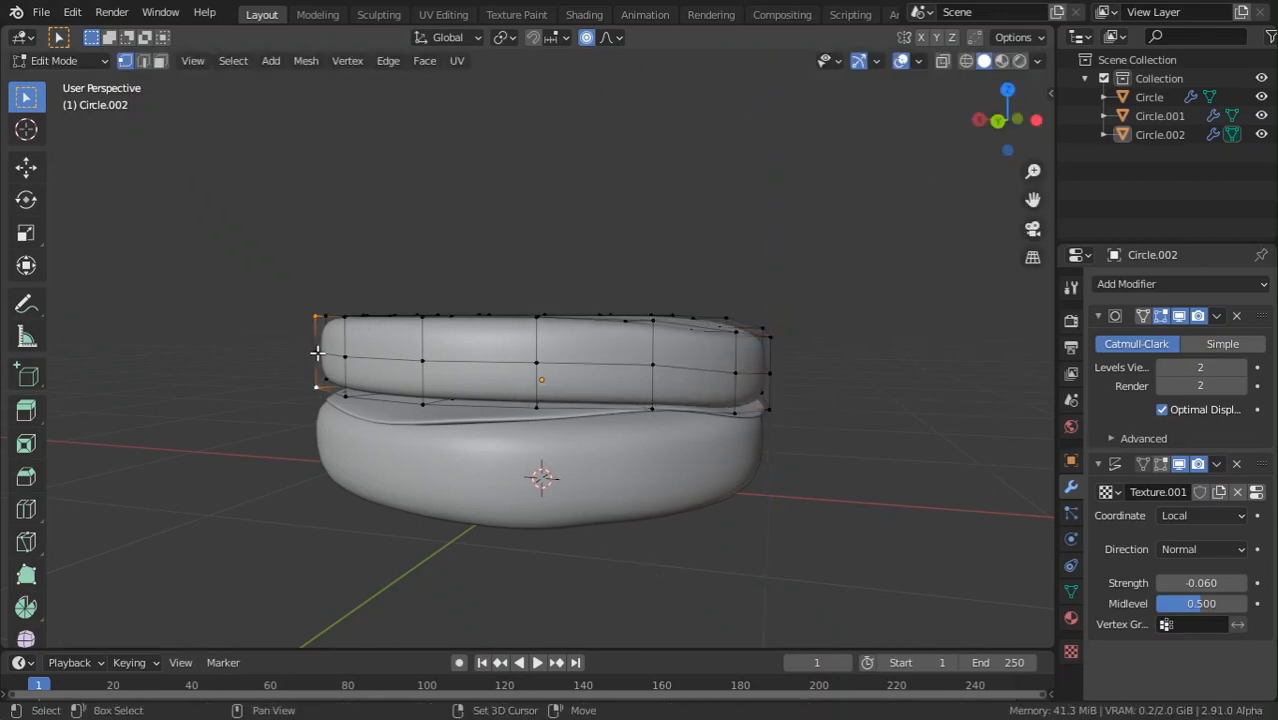
key("g")
key("z")
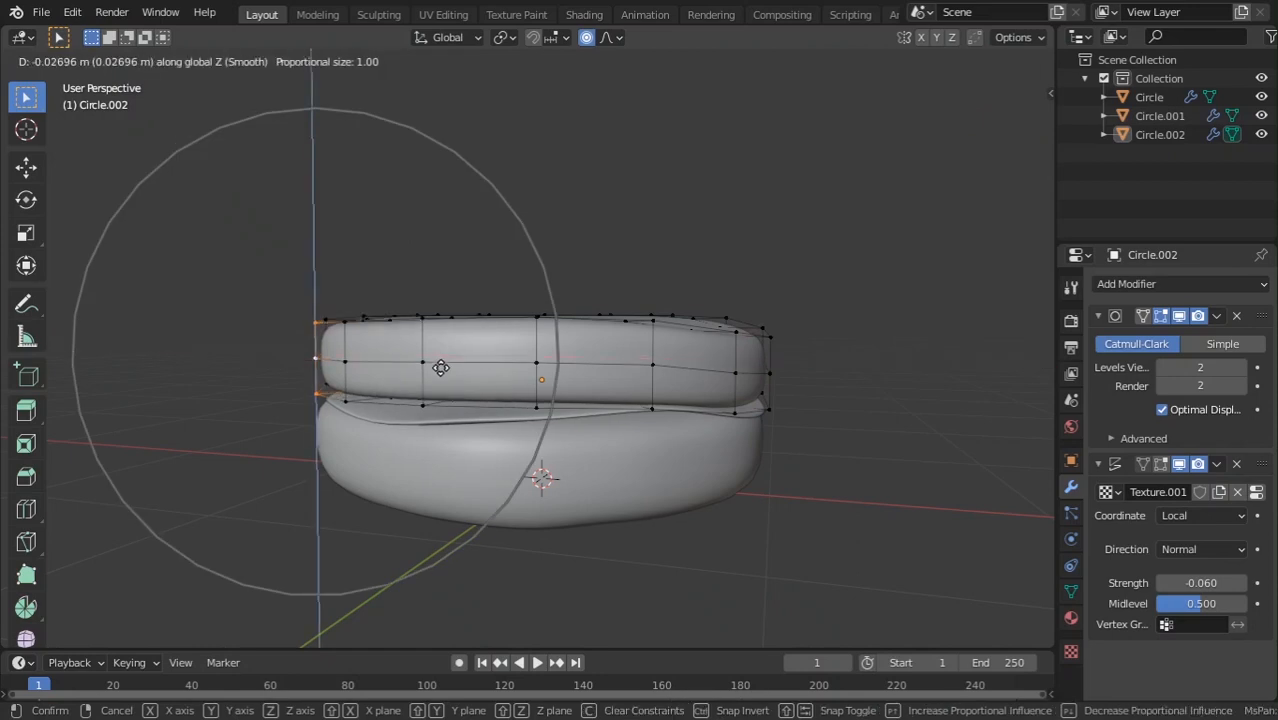
left_click(440, 383)
Move two more vertical vertex columns on another side of the top layer down toward the thin layer.
middle_click_drag(440, 383, 561, 370)
left_click(501, 370, "ctrl")
key("g")
left_click(470, 392)
key("Tab")
key("Tab")
key("g")
left_click(597, 397)
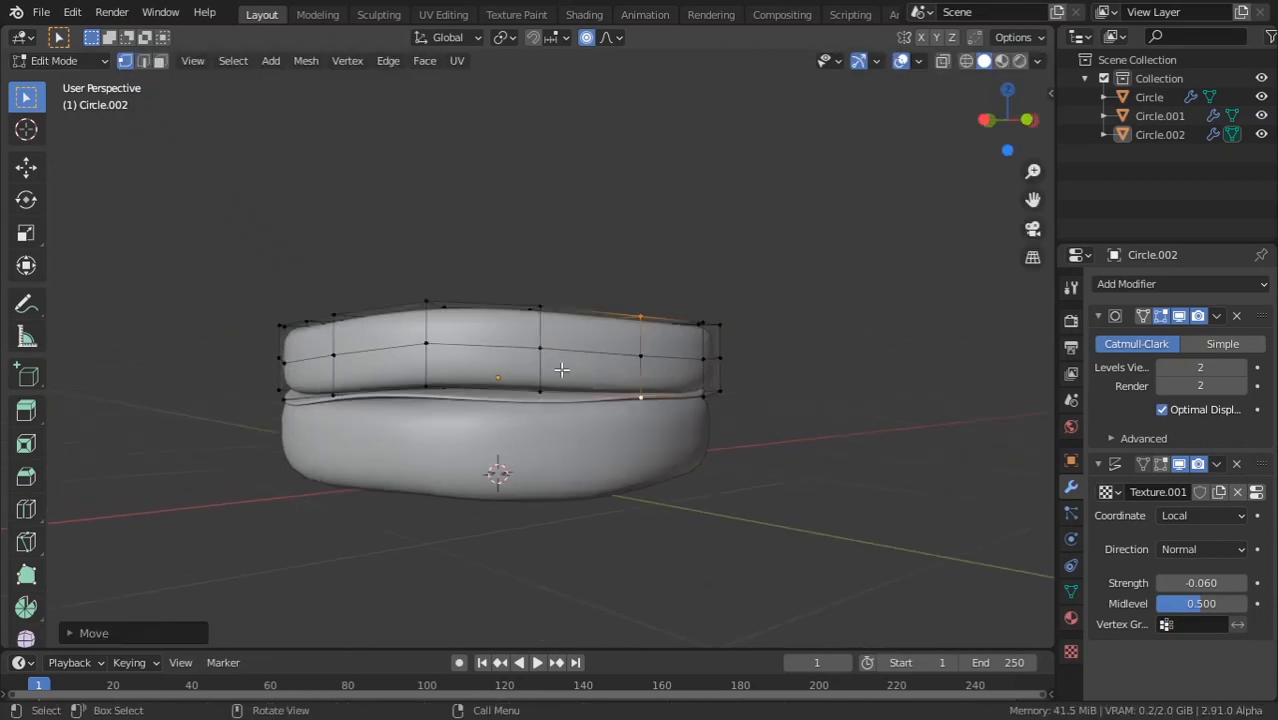
Move the neighbouring column of side vertices, from upper to lower rim, about 0.03 m mostly downward.
left_click(541, 309)
left_click(541, 393, "shift")
key("g")
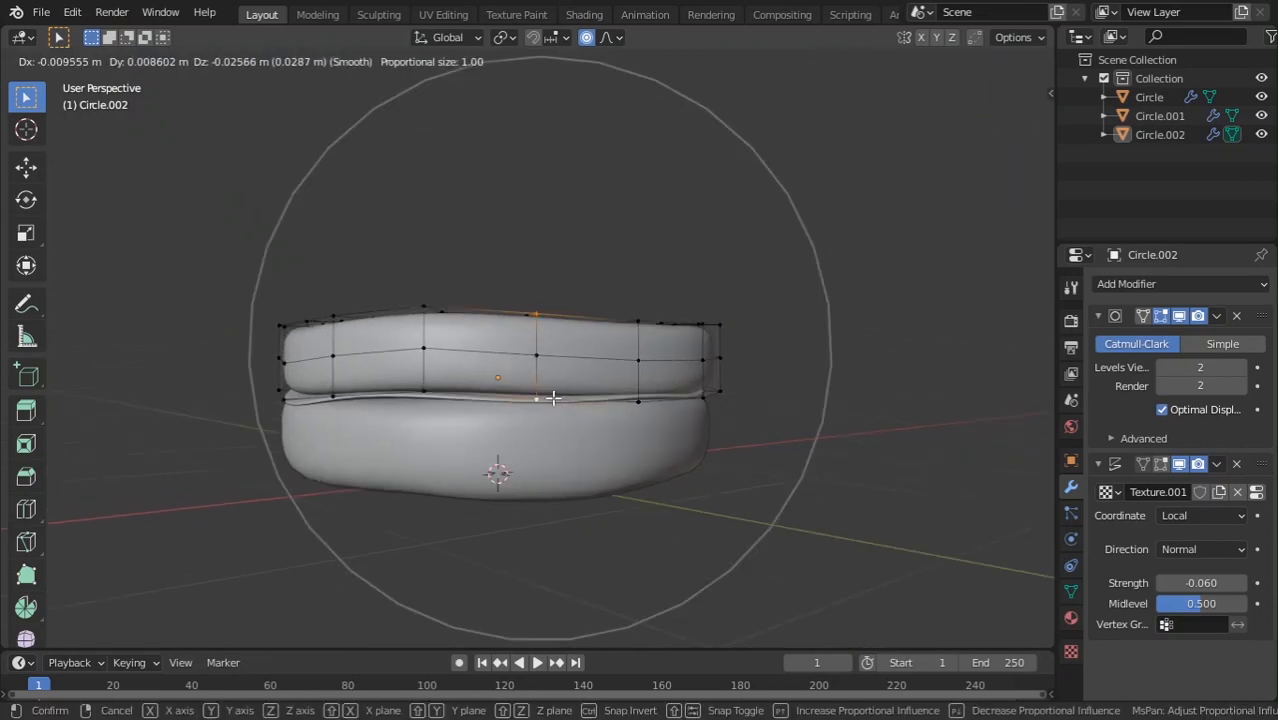
left_click(553, 398)
key("Tab")
middle_click_drag(573, 402, 594, 338)
Lower another vertex column farther around the top layer's side so it follows the thin layer.
key("Tab")
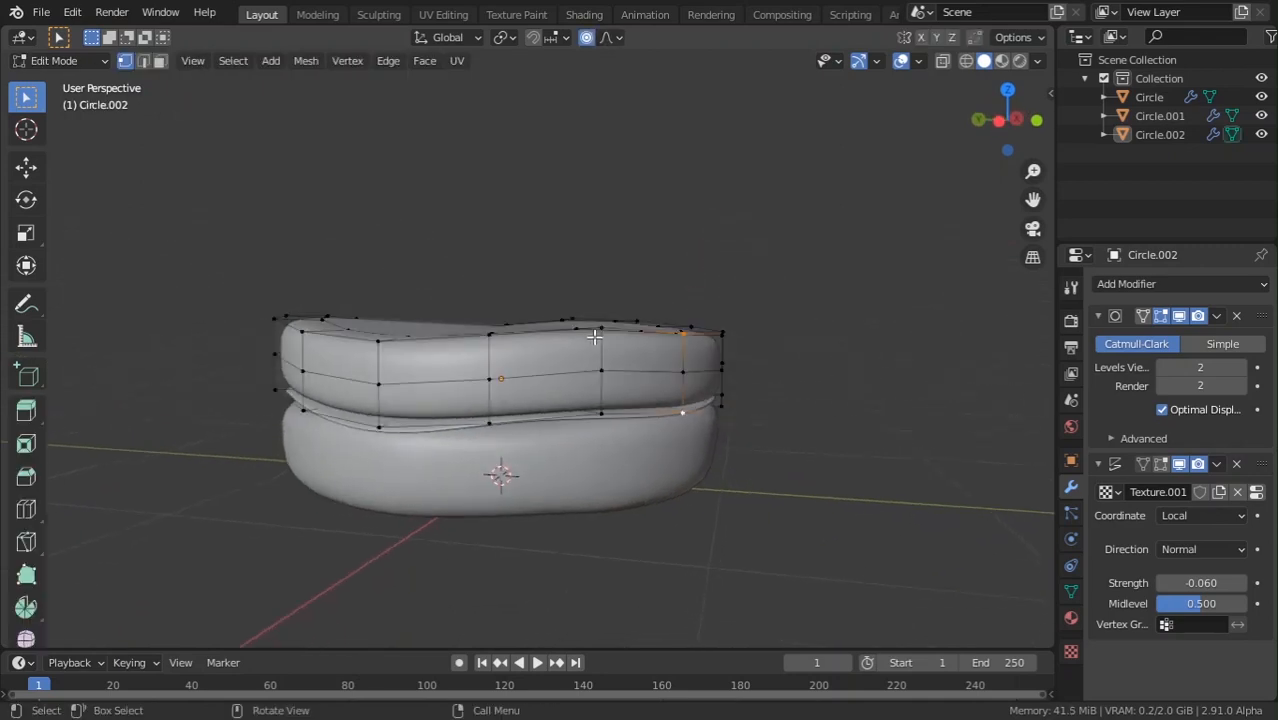
key("g")
left_click(606, 420)
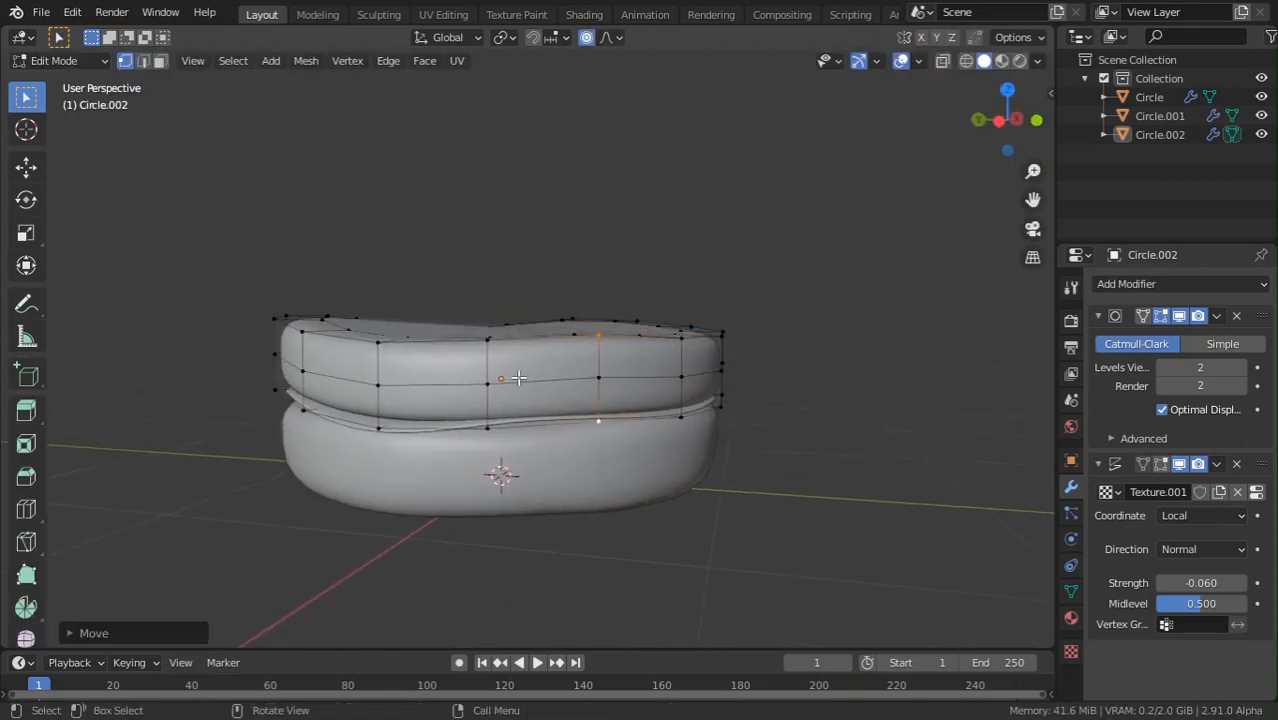
key("Tab")
middle_click_drag(496, 352, 672, 433)
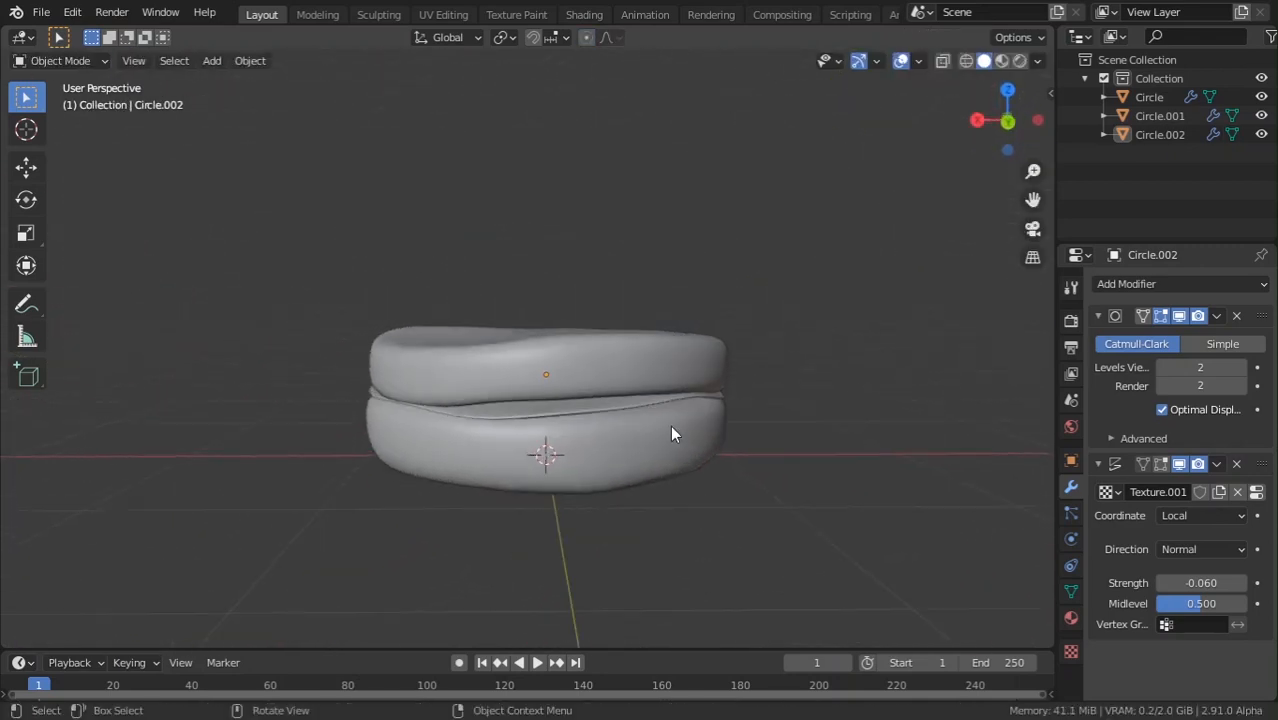
Raise a vertical vertex column slightly where the top layer sinks into the layer below.
middle_click_drag(789, 340, 513, 369)
key("Tab")
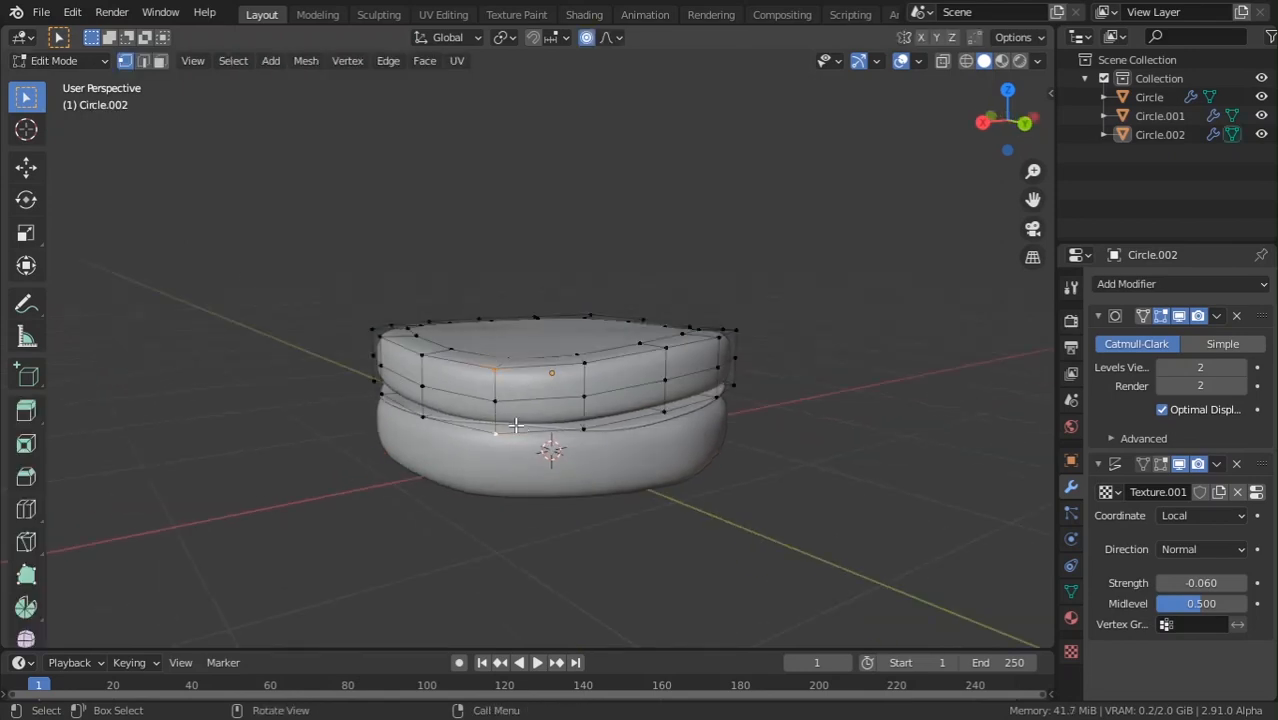
middle_click_drag(566, 427, 600, 405)
key("g")
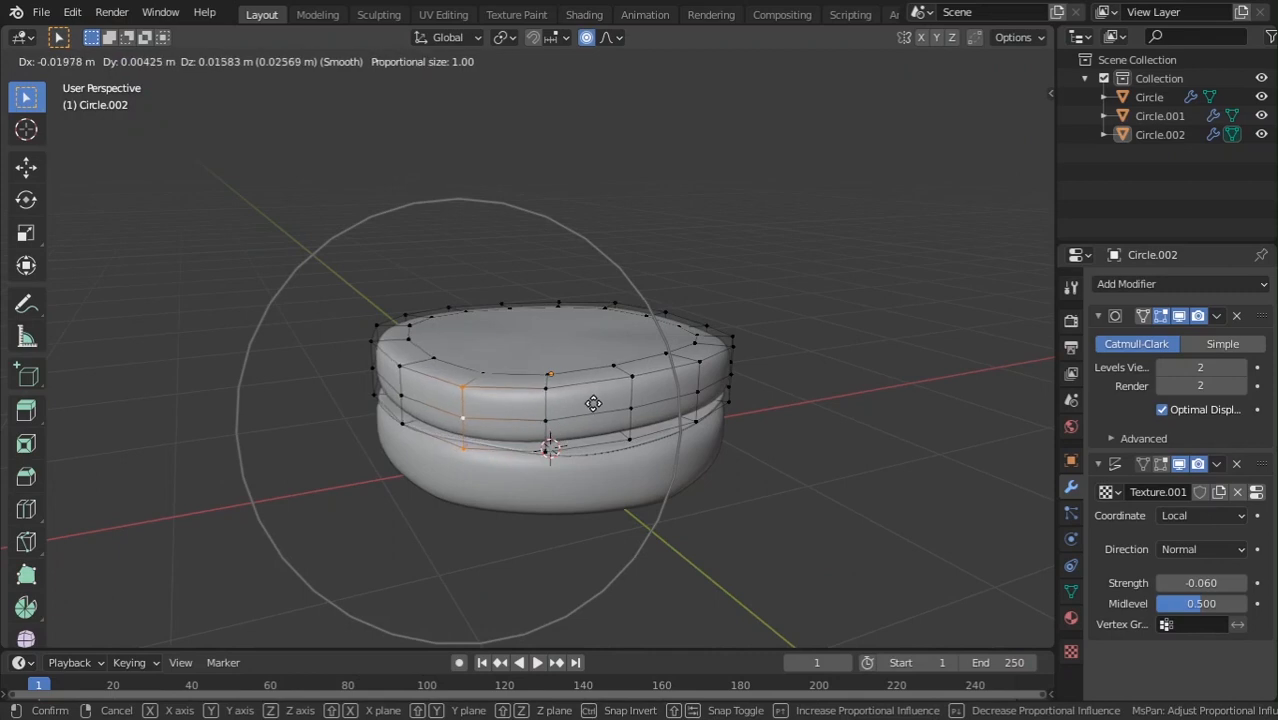
left_click(603, 391)
key("Tab")
Move a vertical vertex column on another side of the top layer about 0.06 m, mostly downward, toward the thin layer.
scroll(600, 430, "down", 4)
middle_click_drag(594, 464, 633, 453)
scroll(613, 409, "up", 1)
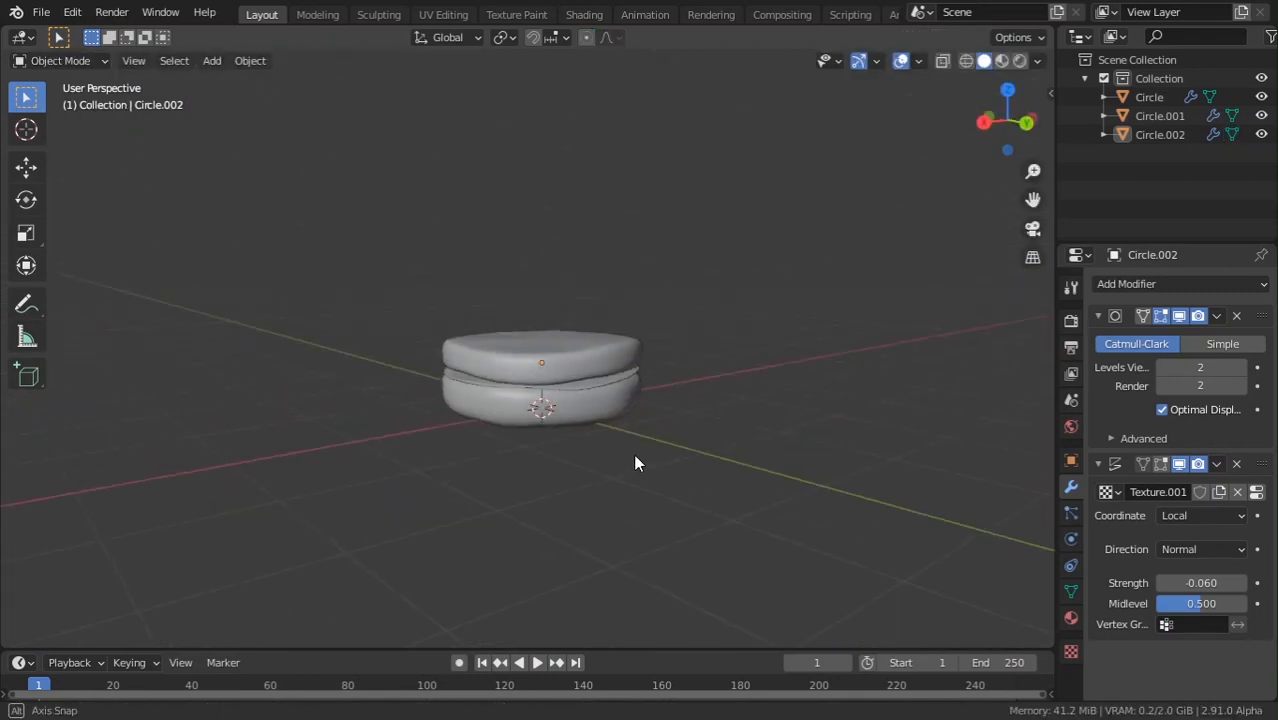
scroll(635, 451, "up", 3)
middle_click_drag(692, 425, 388, 376)
key("Tab")
middle_click_drag(513, 392, 534, 387)
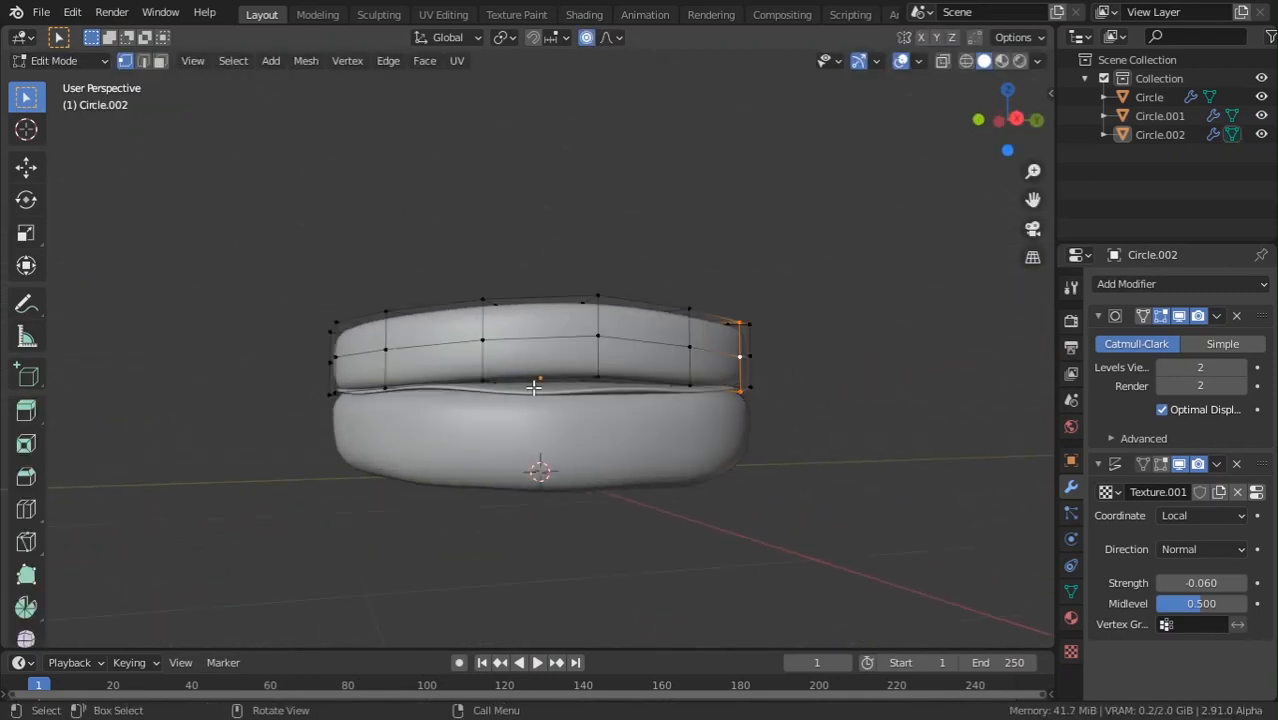
key("g")
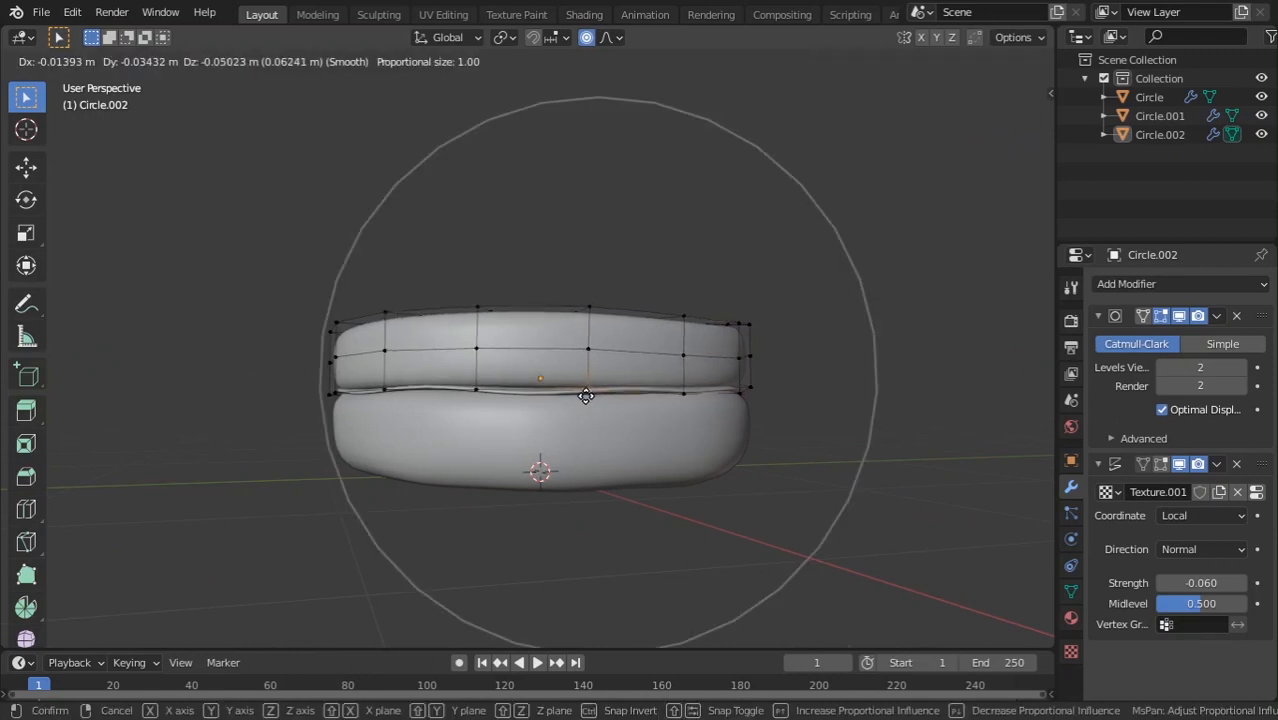
left_click(587, 393)
key("Tab")
Scale the whole patty-like top layer slightly and apply its scale.
middle_click_drag(587, 393, 659, 547)
scroll(659, 547, "up", 3)
left_click(592, 405)
key("s")
left_click(779, 512)
key("ctrl+a")
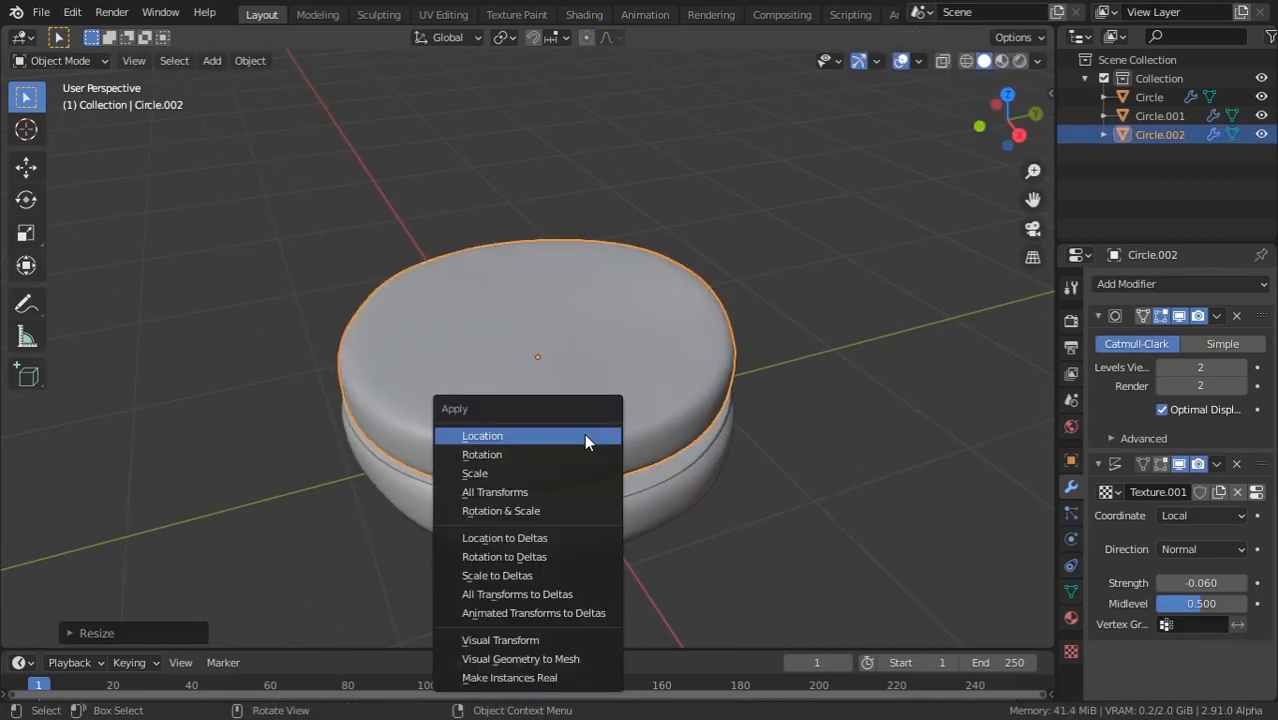
left_click(577, 474)
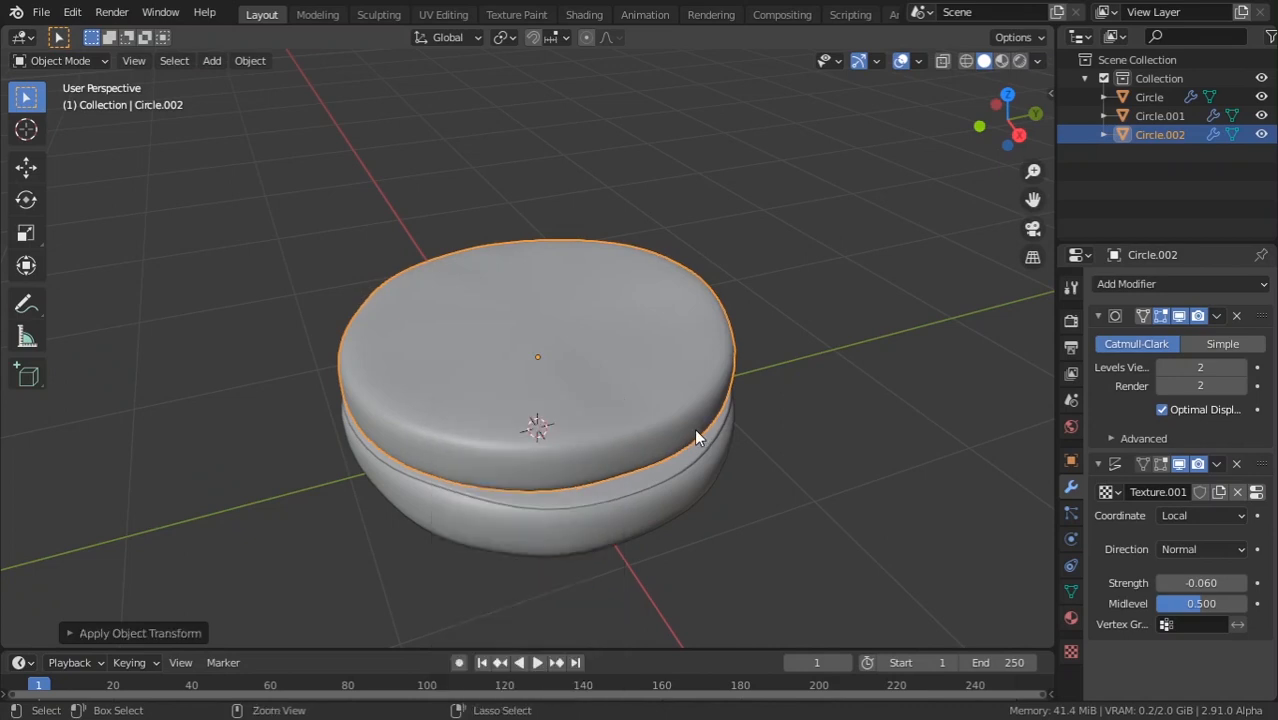
key("ctrl+a")
left_click(690, 432)
Add a mesh plane and raise it about 0.72 m along Z to sit above the patty-like layer.
middle_click_drag(685, 442, 1004, 370)
scroll(562, 356, "down", 2)
middle_click_drag(562, 356, 613, 323)
key("shift+a")
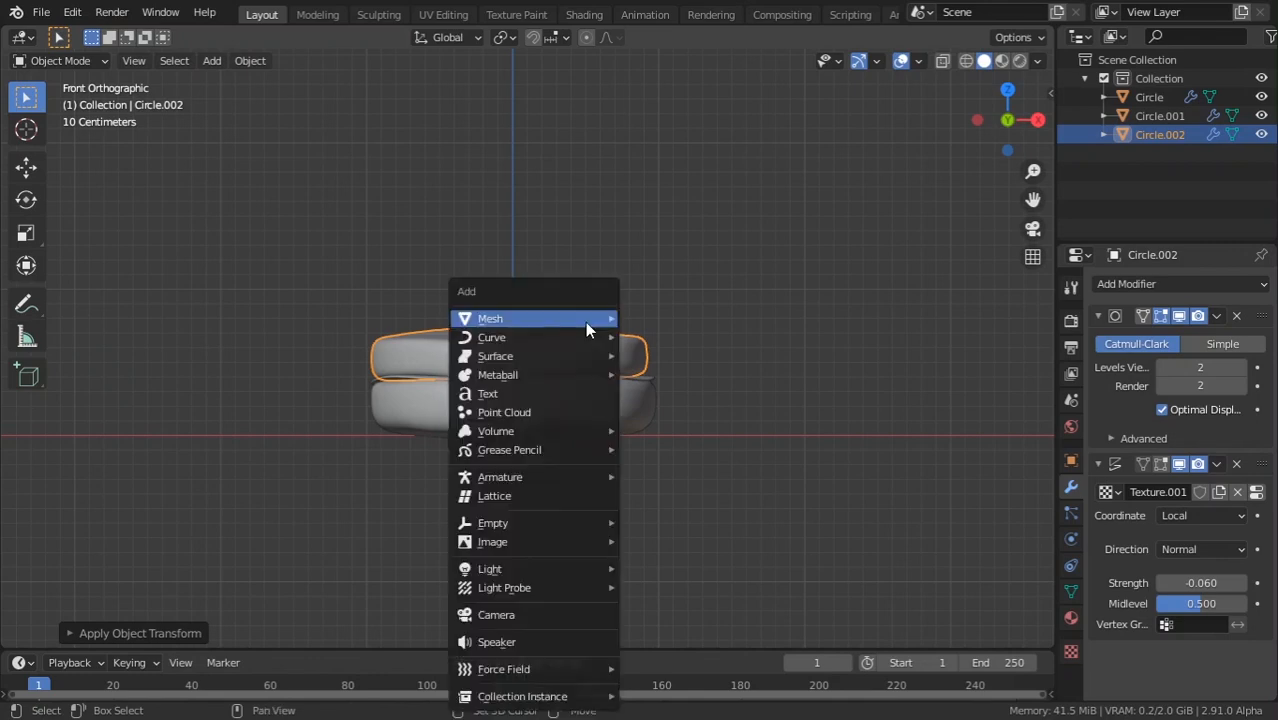
mouse_move(585, 321)
left_click(663, 319)
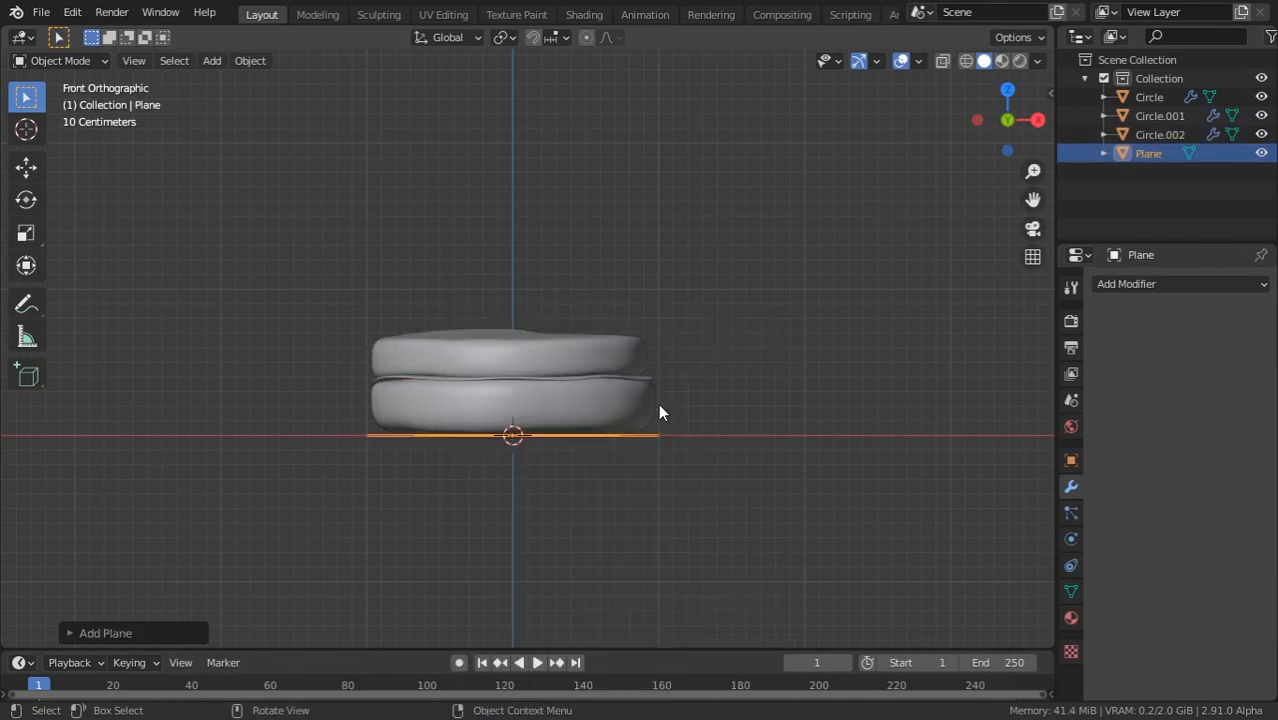
middle_click_drag(648, 407, 647, 422)
key("g")
key("z")
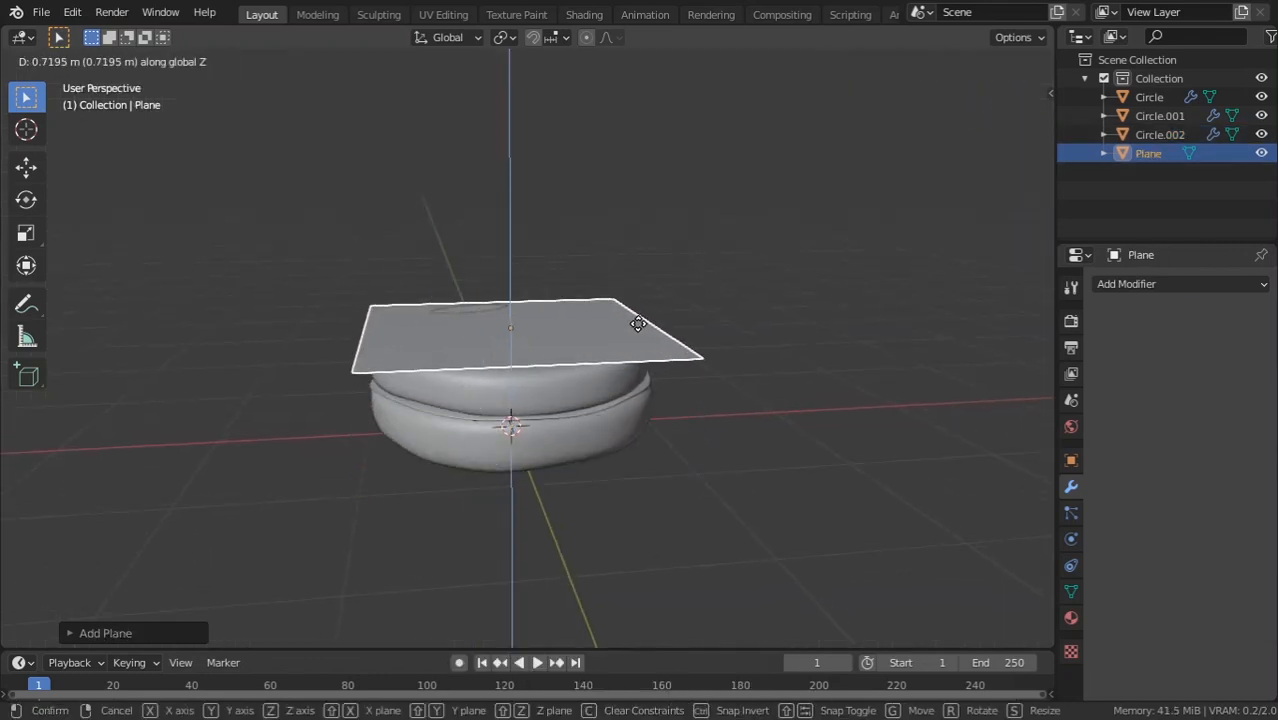
left_click(636, 322)
Subdivide the entire plane twice to form a 4 by 4 grid of faces.
key("Tab")
middle_click_drag(571, 408, 628, 448)
key("Tab")
key("Tab")
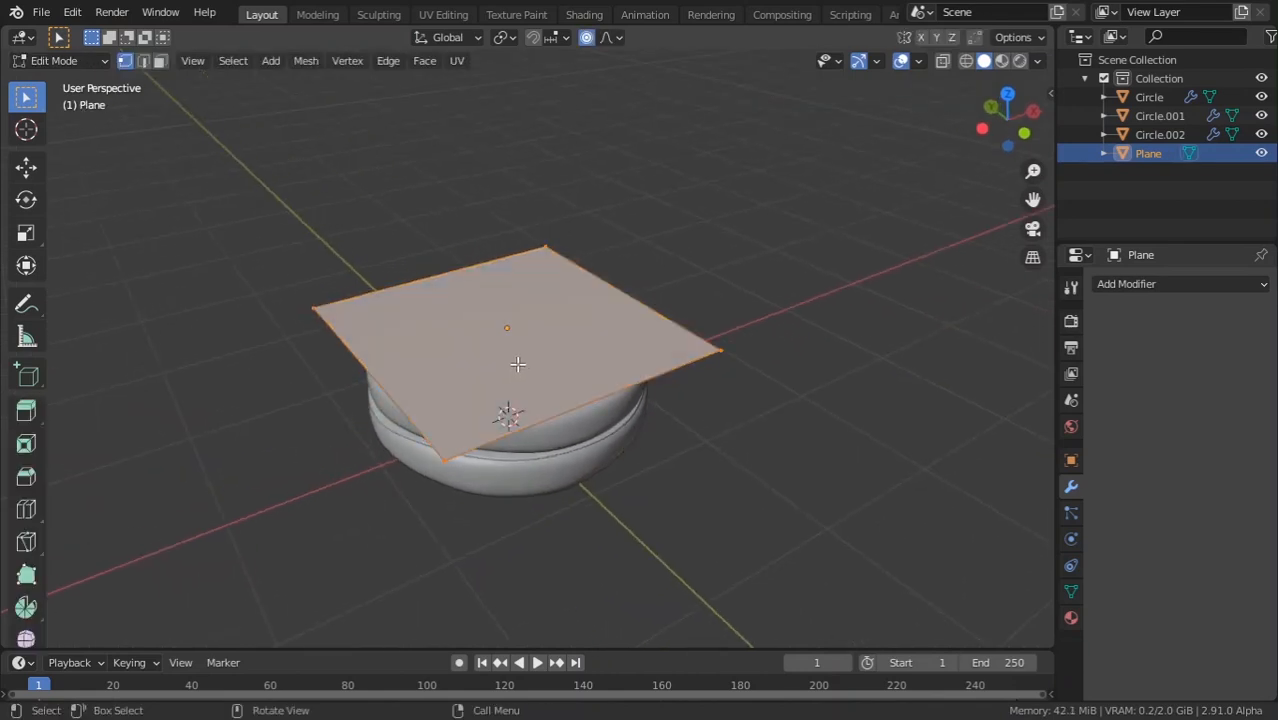
right_click(400, 304)
left_click(421, 297)
right_click(474, 316)
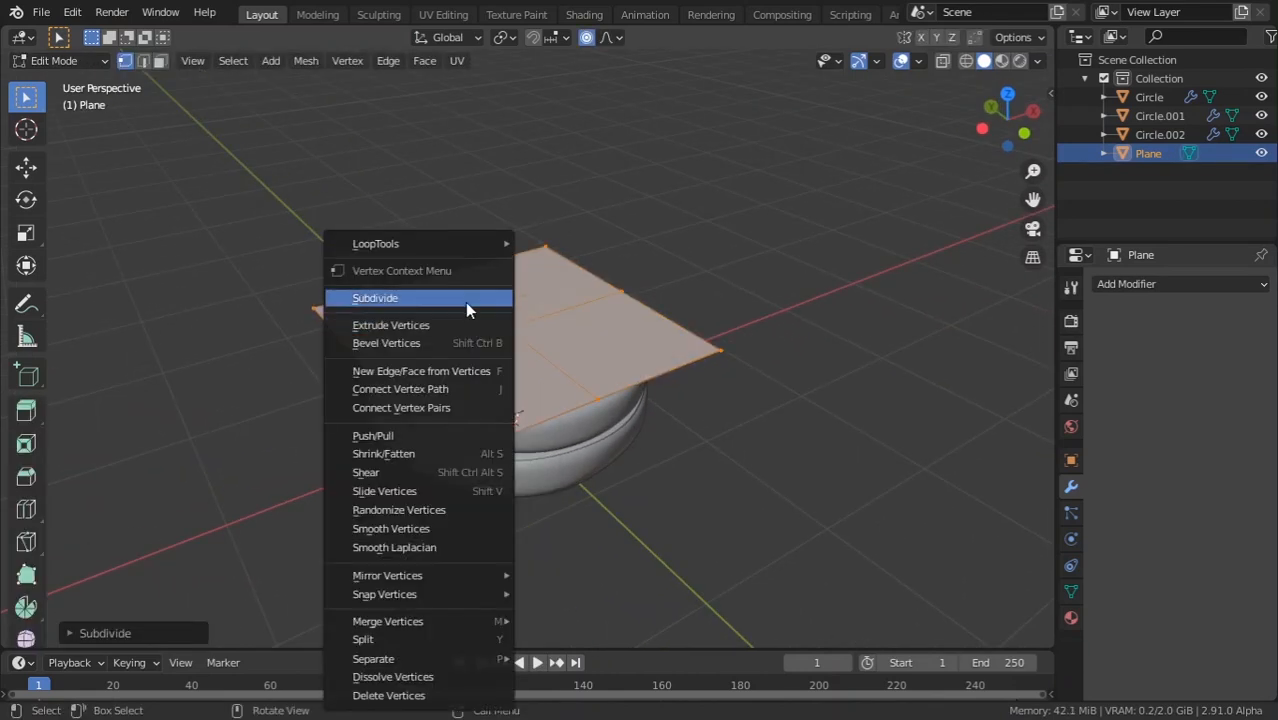
left_click(465, 301)
right_click(464, 301)
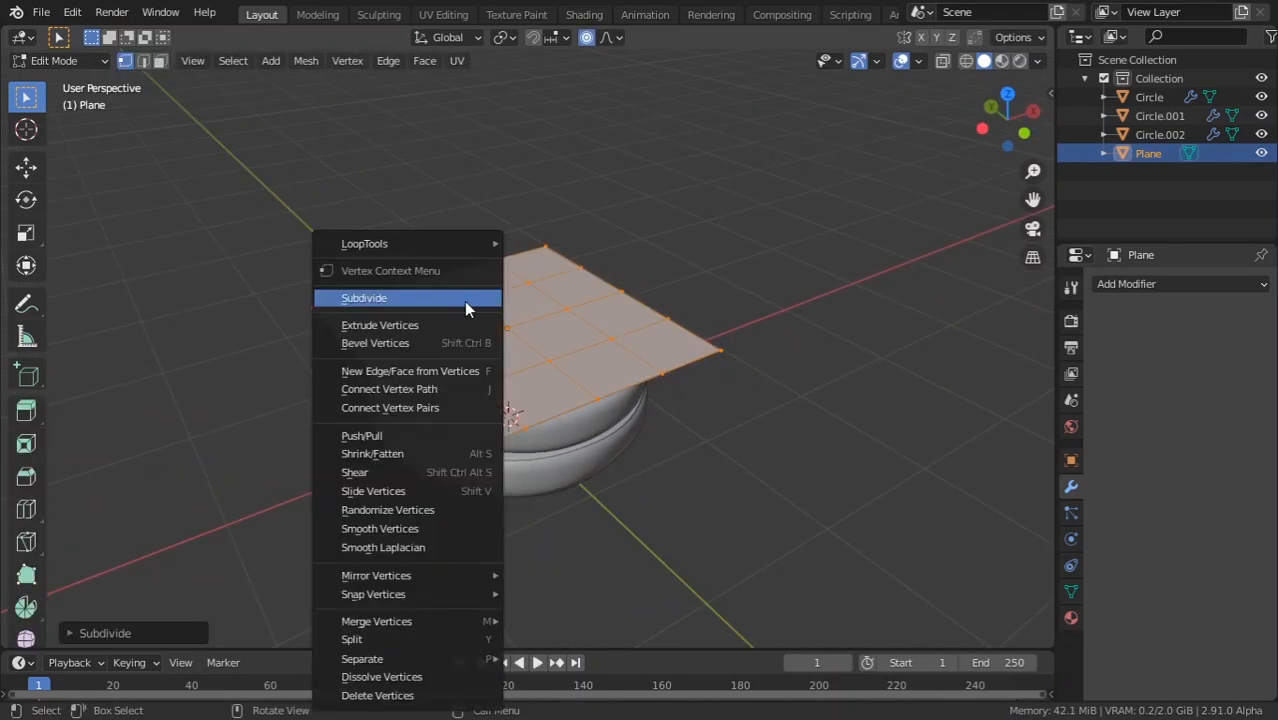
left_click(1160, 284)
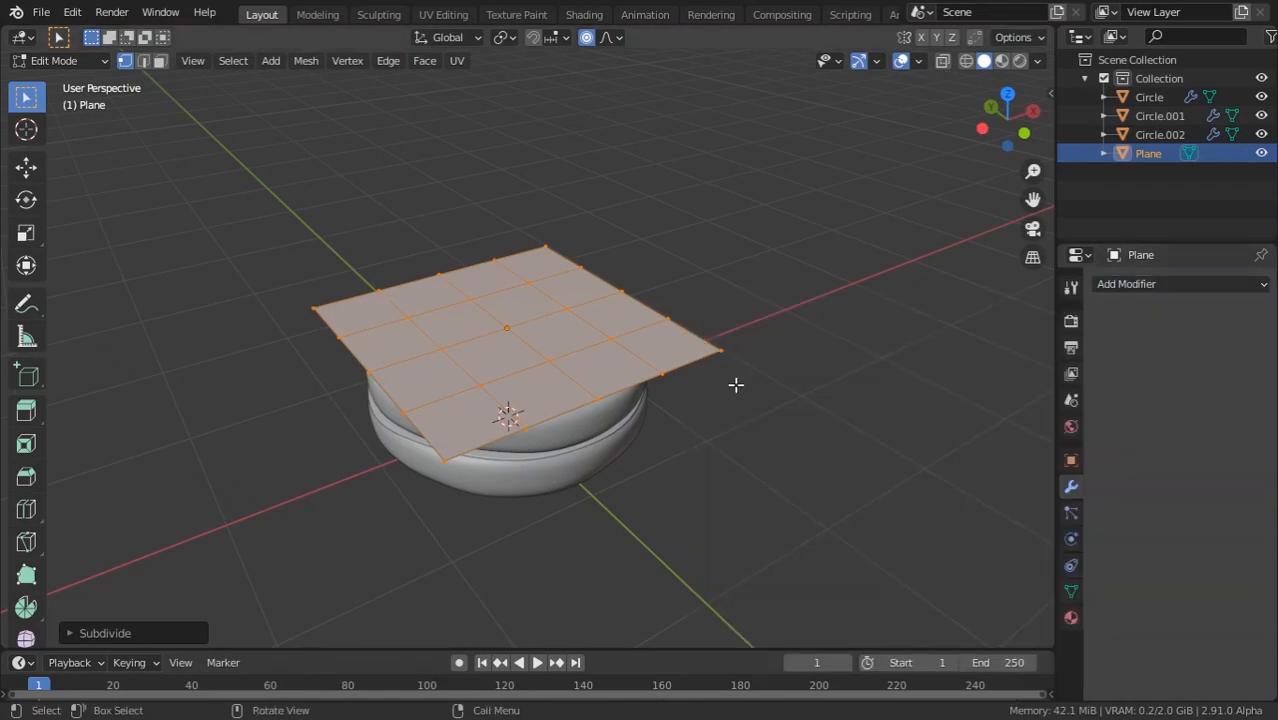
Add a Subdivision Surface modifier to the plane with viewport level 2.
left_click(1164, 281)
left_click(918, 594)
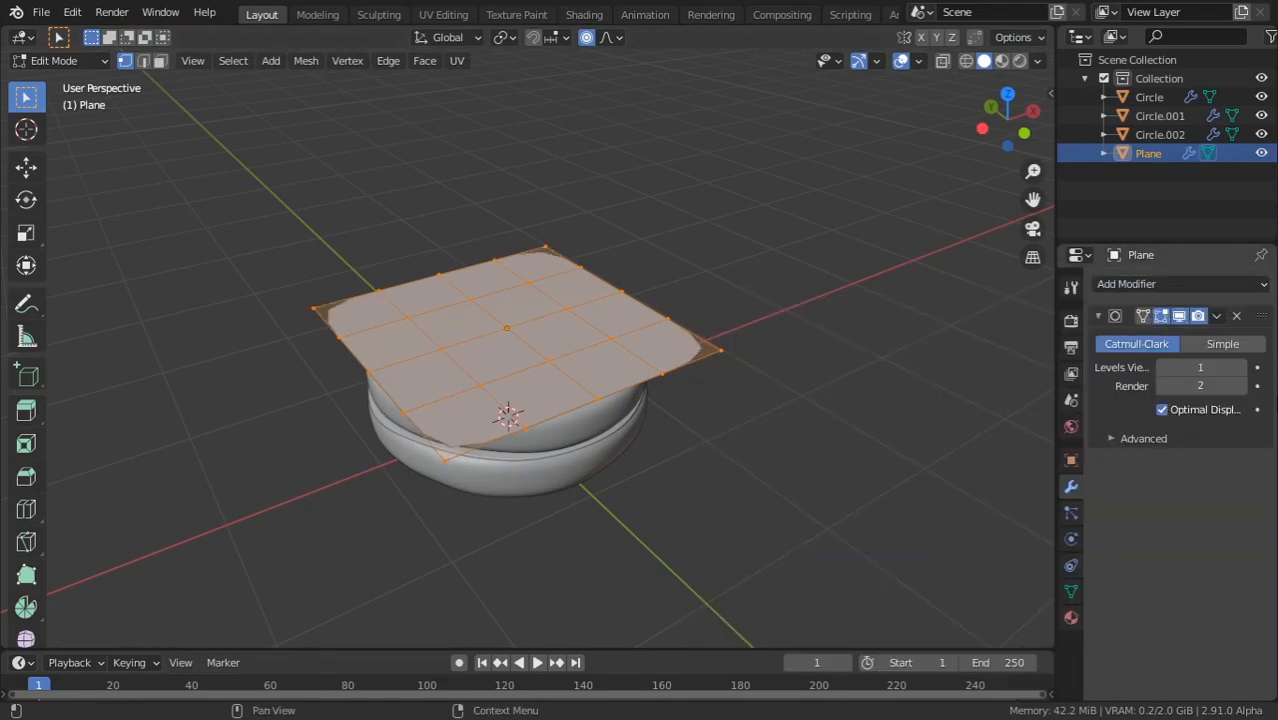
left_click(1241, 368)
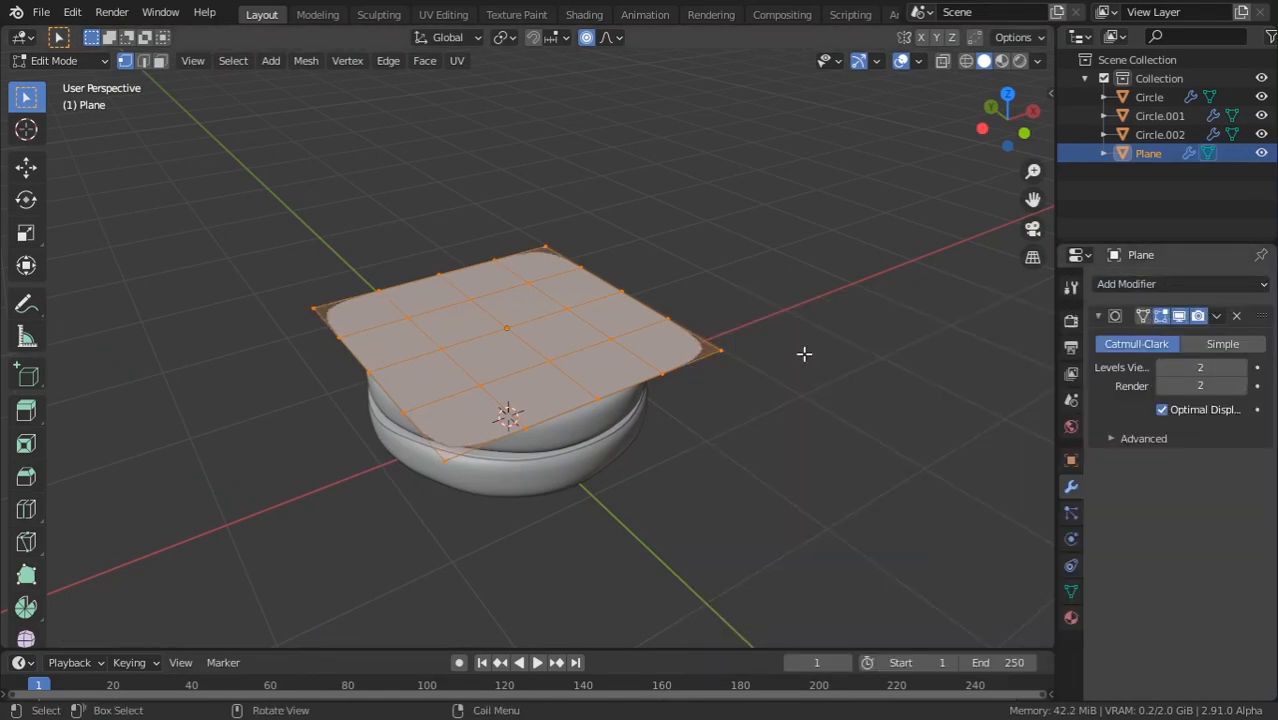
Add a Solidify modifier to the plane, place it above Subdivision Surface in the stack, and collapse both modifiers.
left_click(1181, 284)
left_click(1188, 285)
left_click(876, 571)
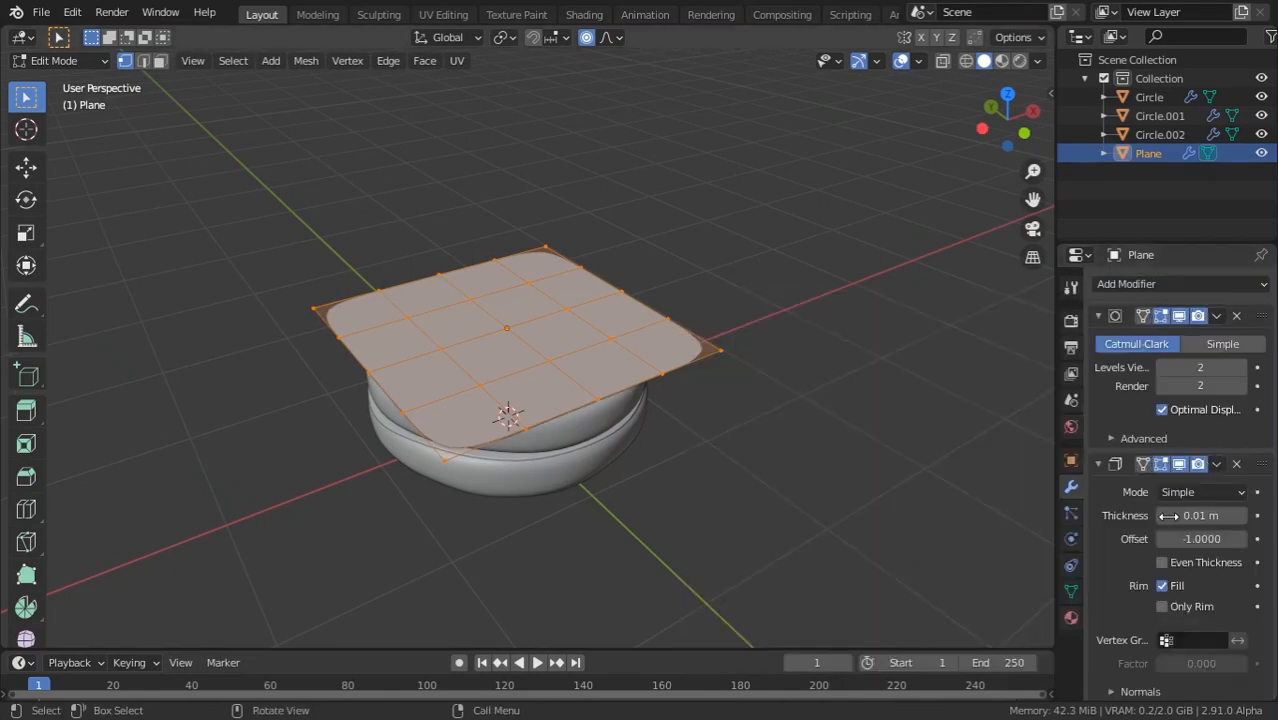
left_click_drag(1260, 463, 1260, 318)
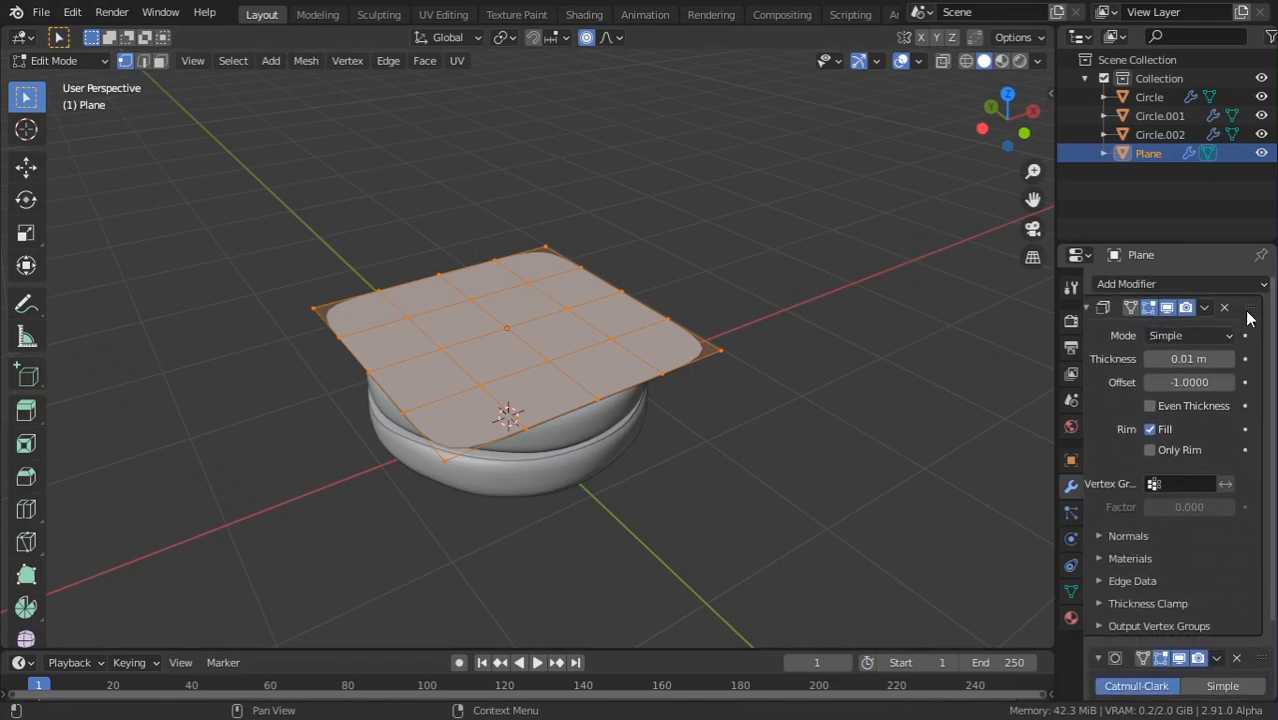
left_click(1098, 316)
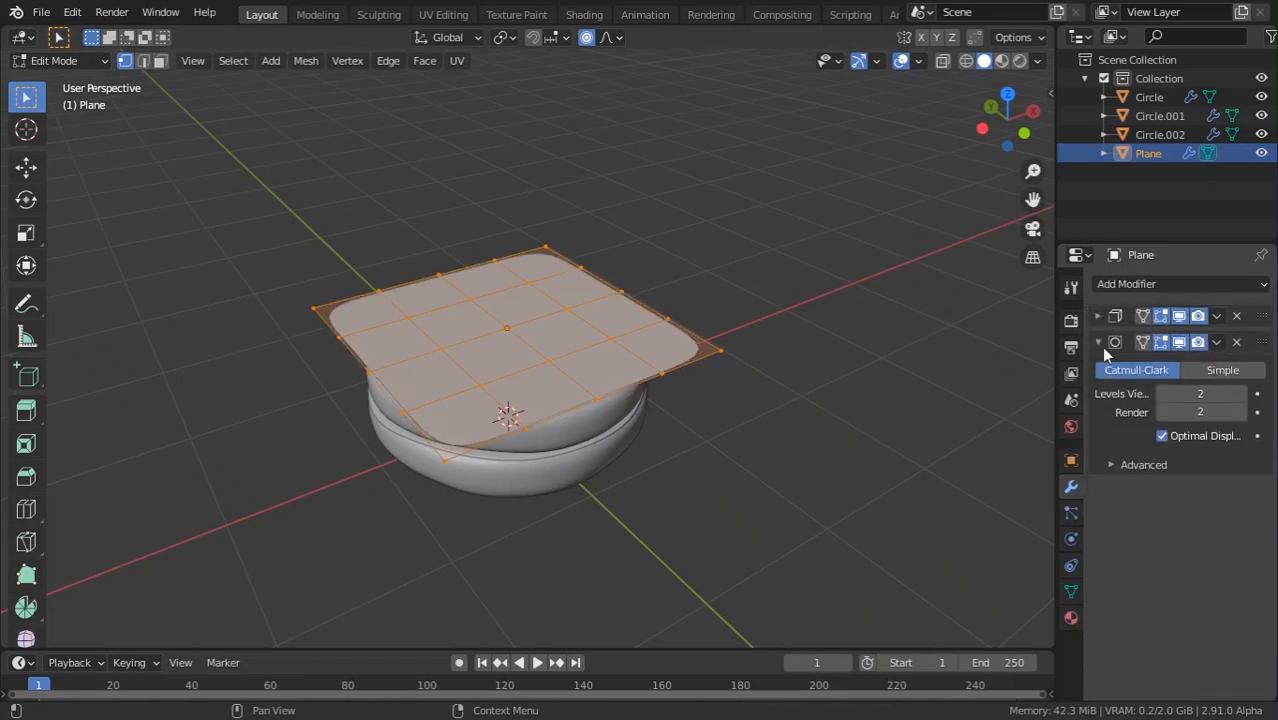
left_click(1099, 343)
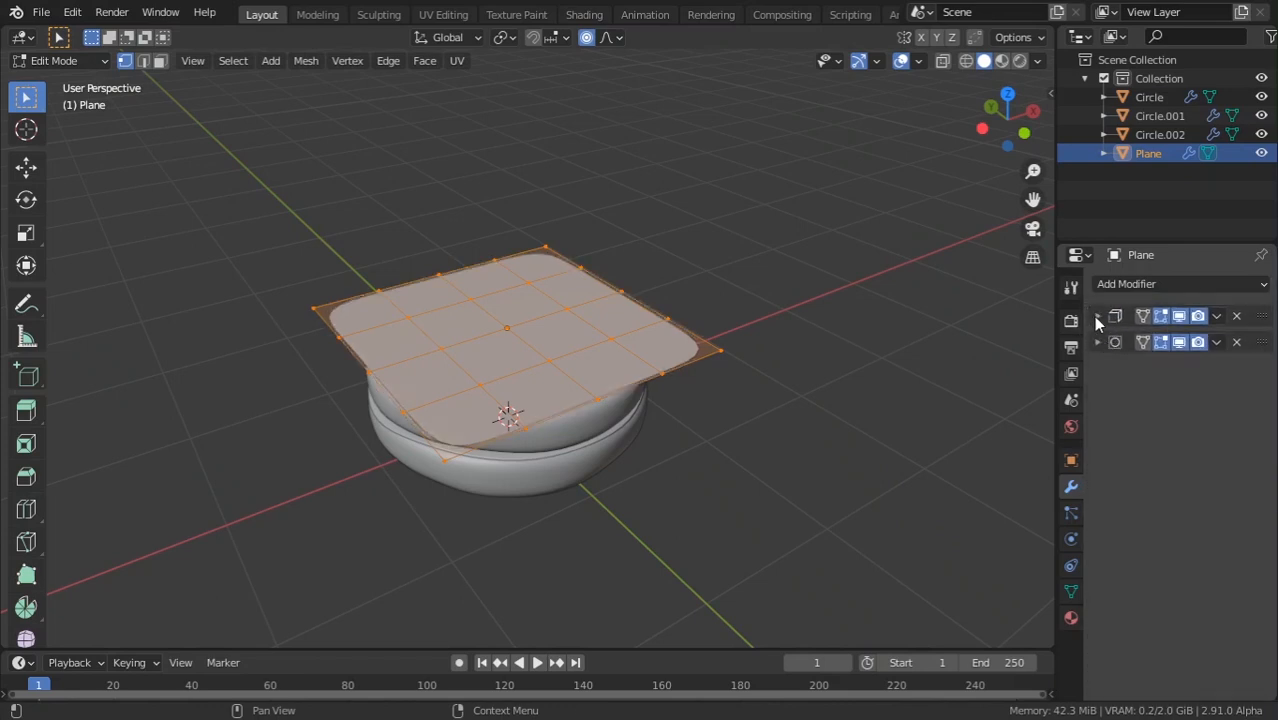
Set the plane's Solidify thickness to -0.052 m.
left_click(1097, 316)
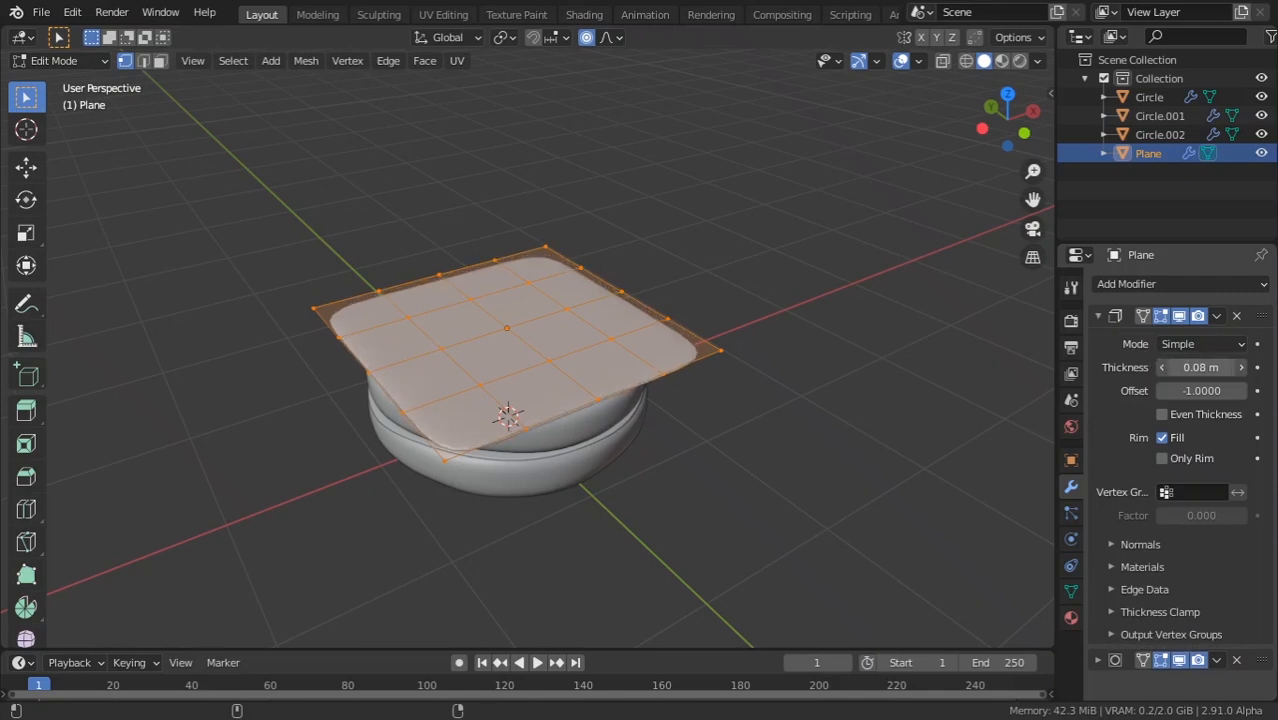
left_click_drag(1201, 367, 1180, 367)
key("Tab")
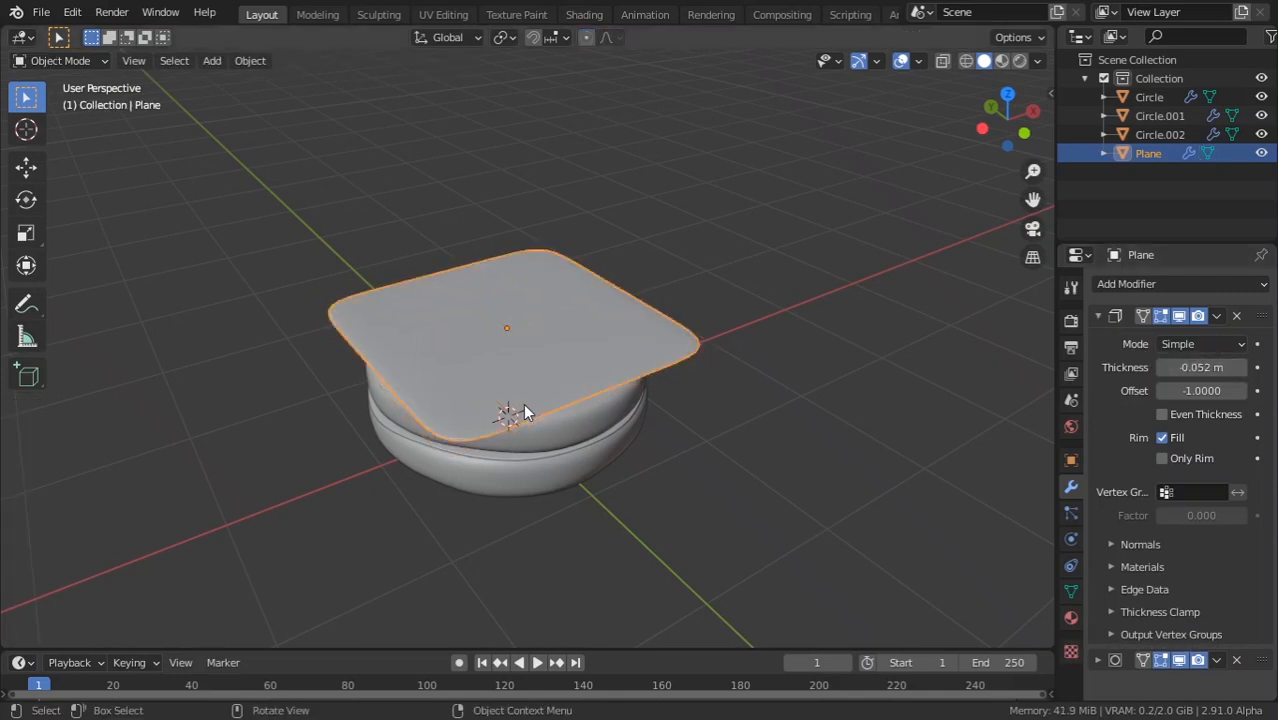
Add loop cuts close to the plane's outer edges to tighten the square slice's rounded corners.
middle_click_drag(520, 405, 559, 456)
key("Tab")
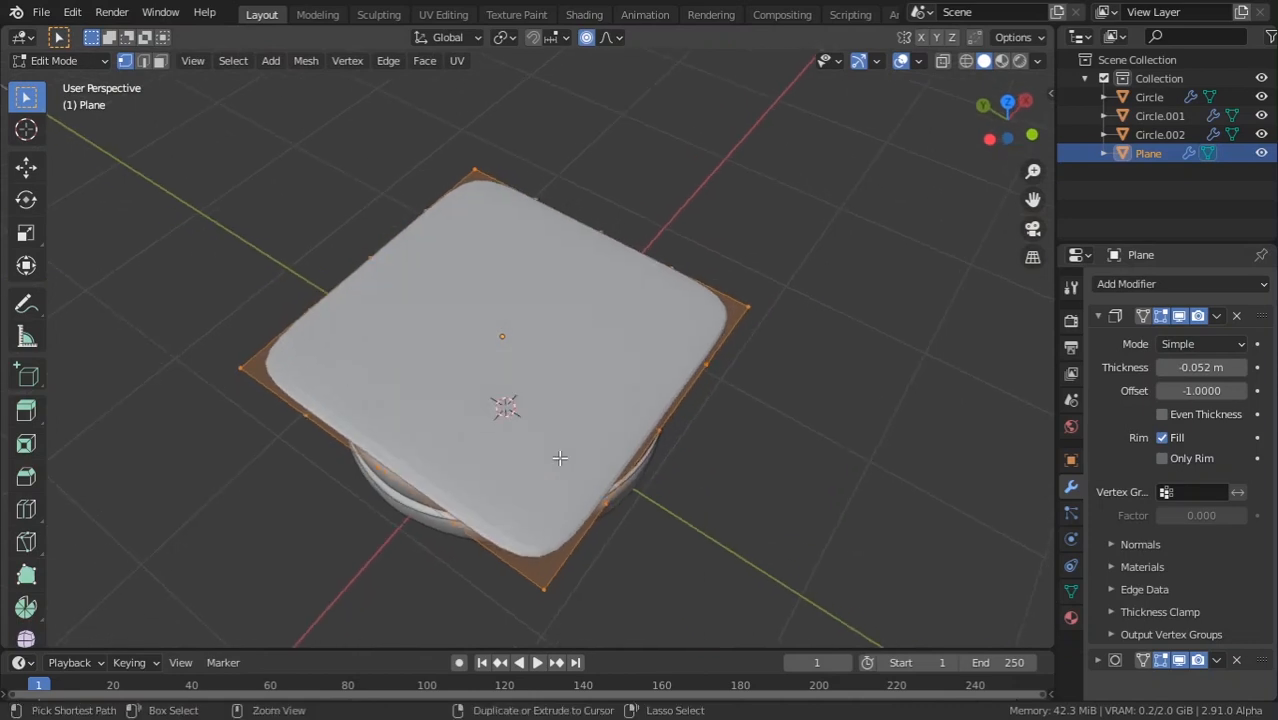
key("ctrl+r")
left_click(522, 488)
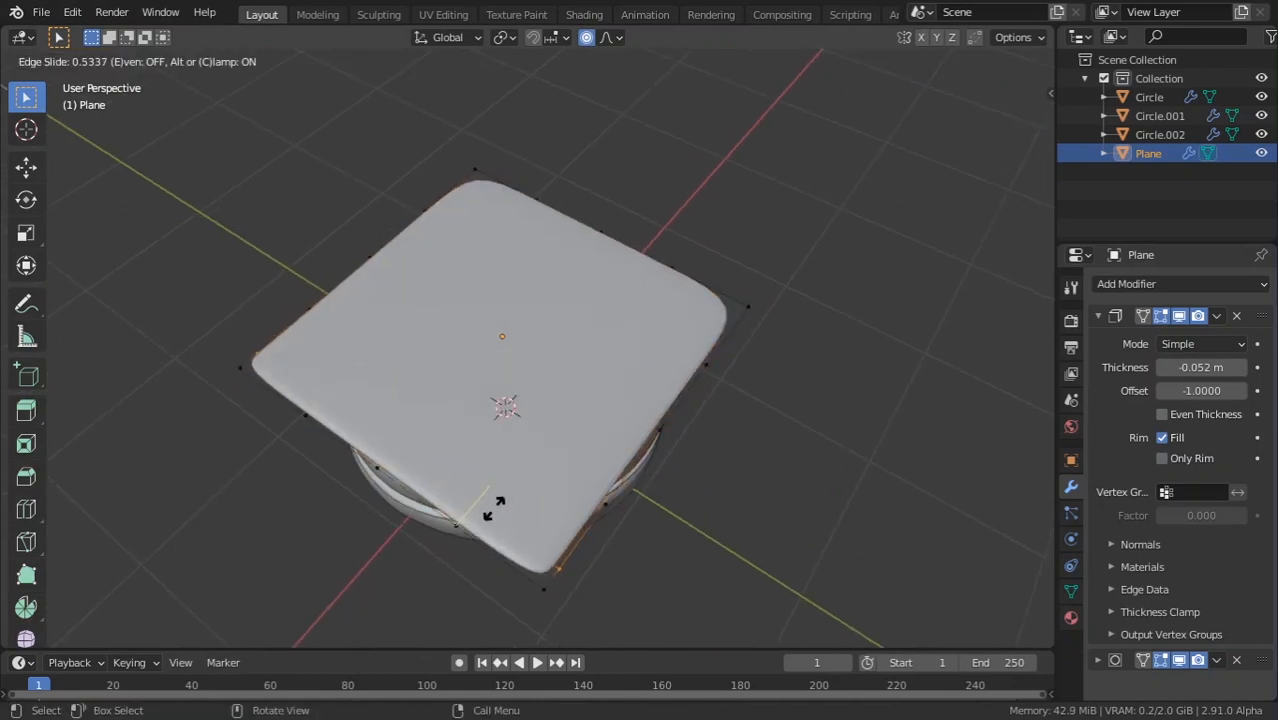
left_click(492, 508)
key("ctrl+r")
left_click(490, 212)
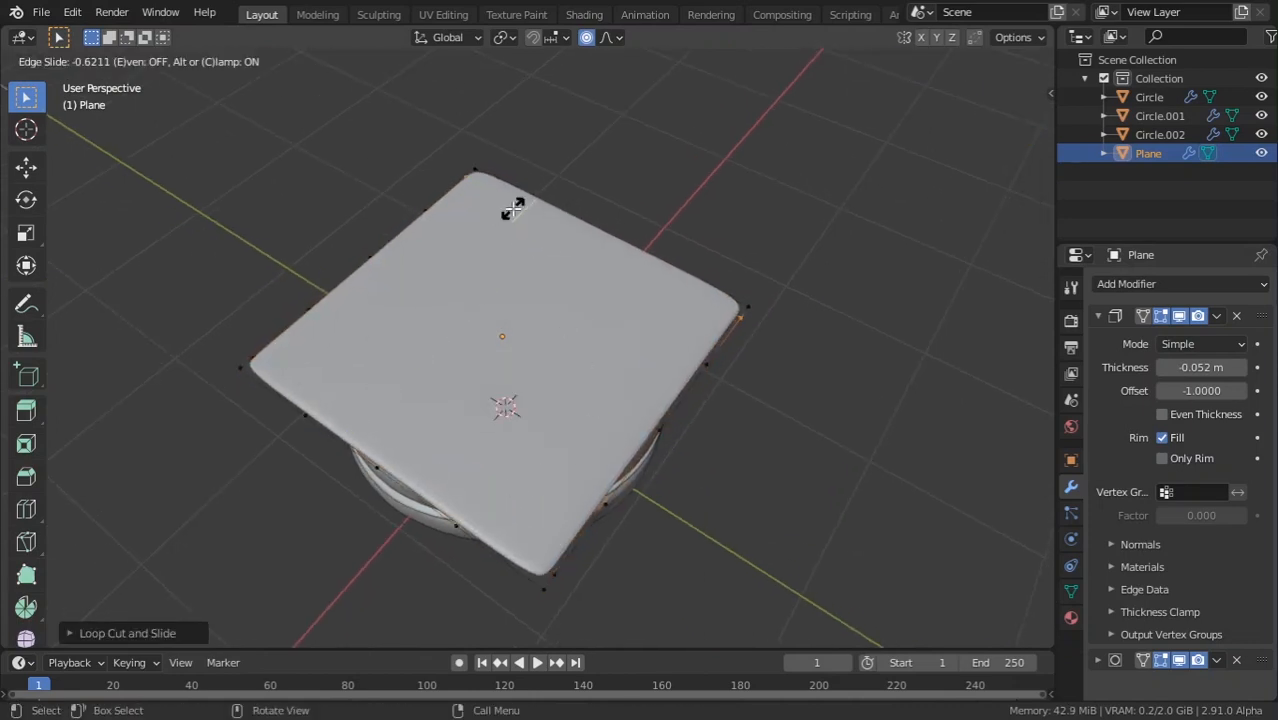
left_click(512, 208)
key("ctrl+r")
left_click(508, 185)
left_click(500, 178)
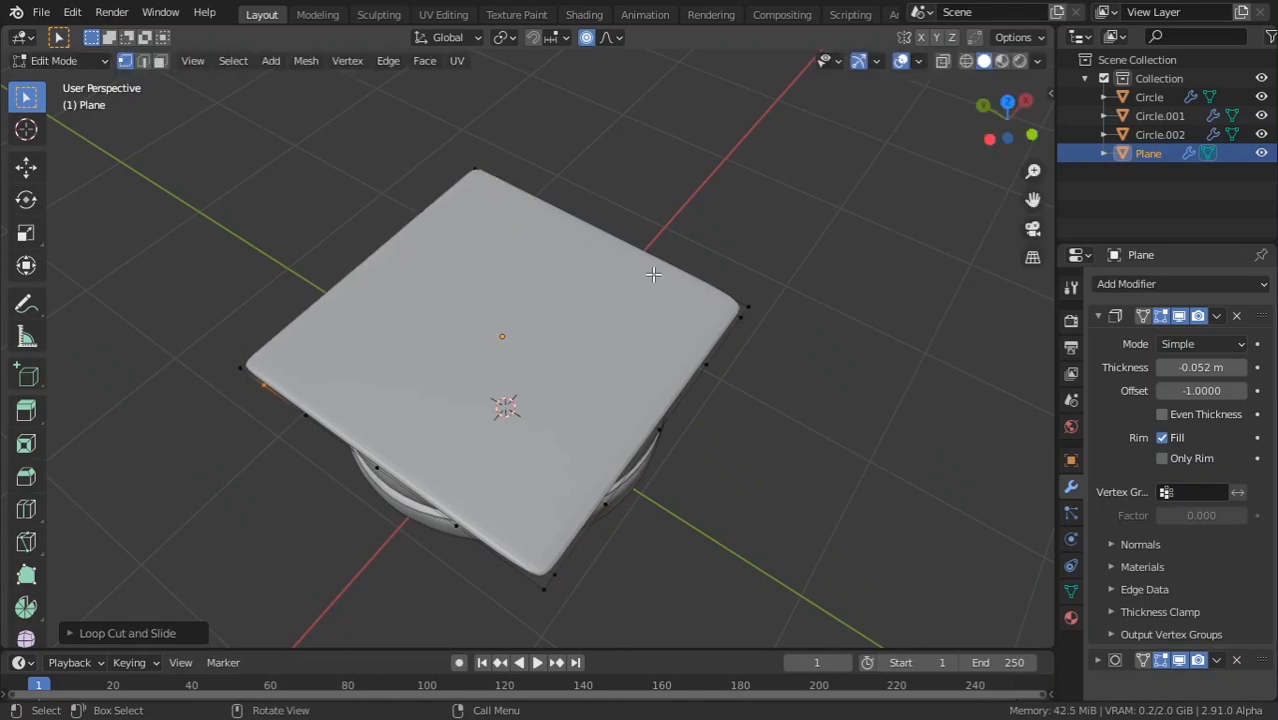
key("r")
right_click(698, 265)
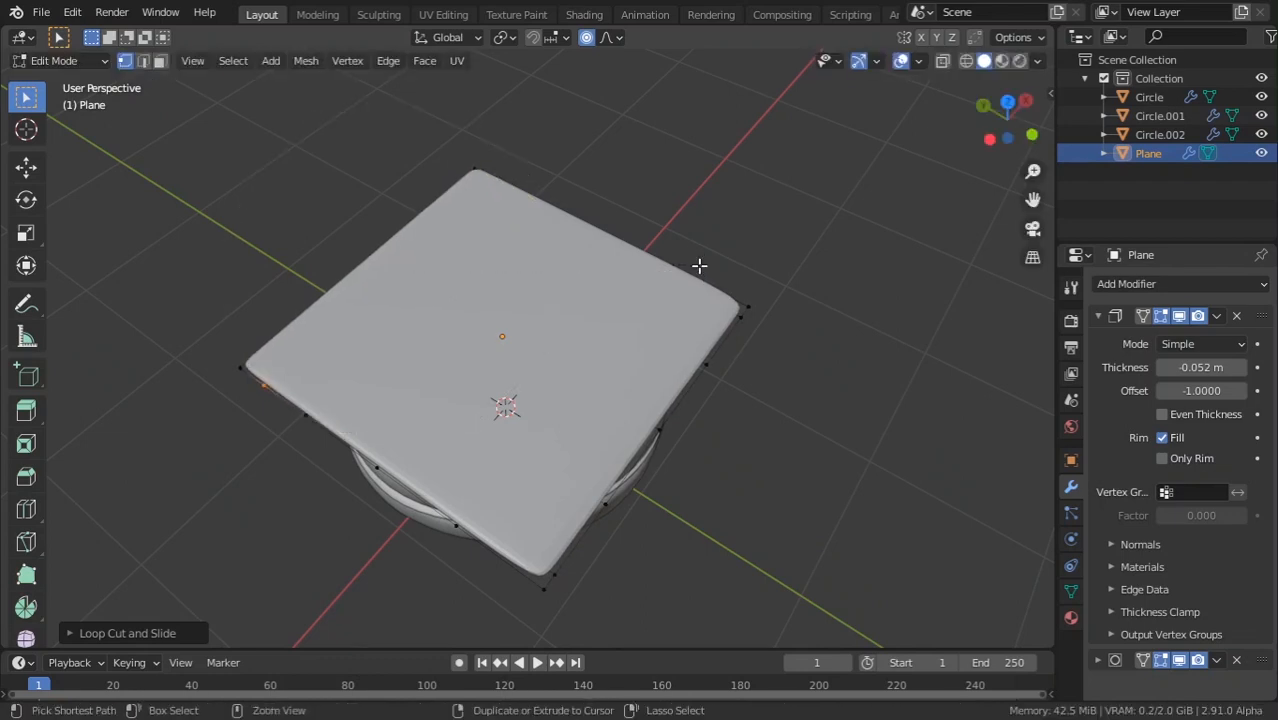
Apply the square slice's object transform and set its Solidify thickness to -0.035 m.
key("Tab")
middle_click_drag(819, 314, 665, 331)
key("Tab")
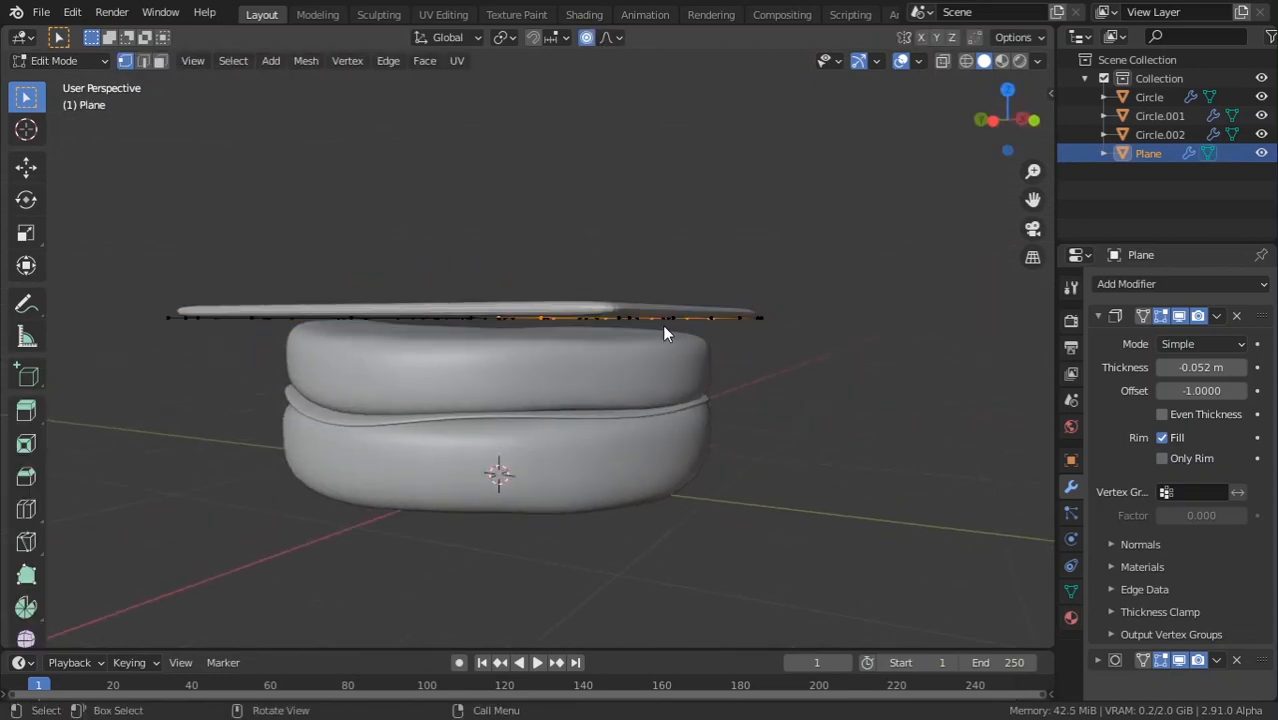
key("Tab")
key("ctrl+a")
left_click(665, 331)
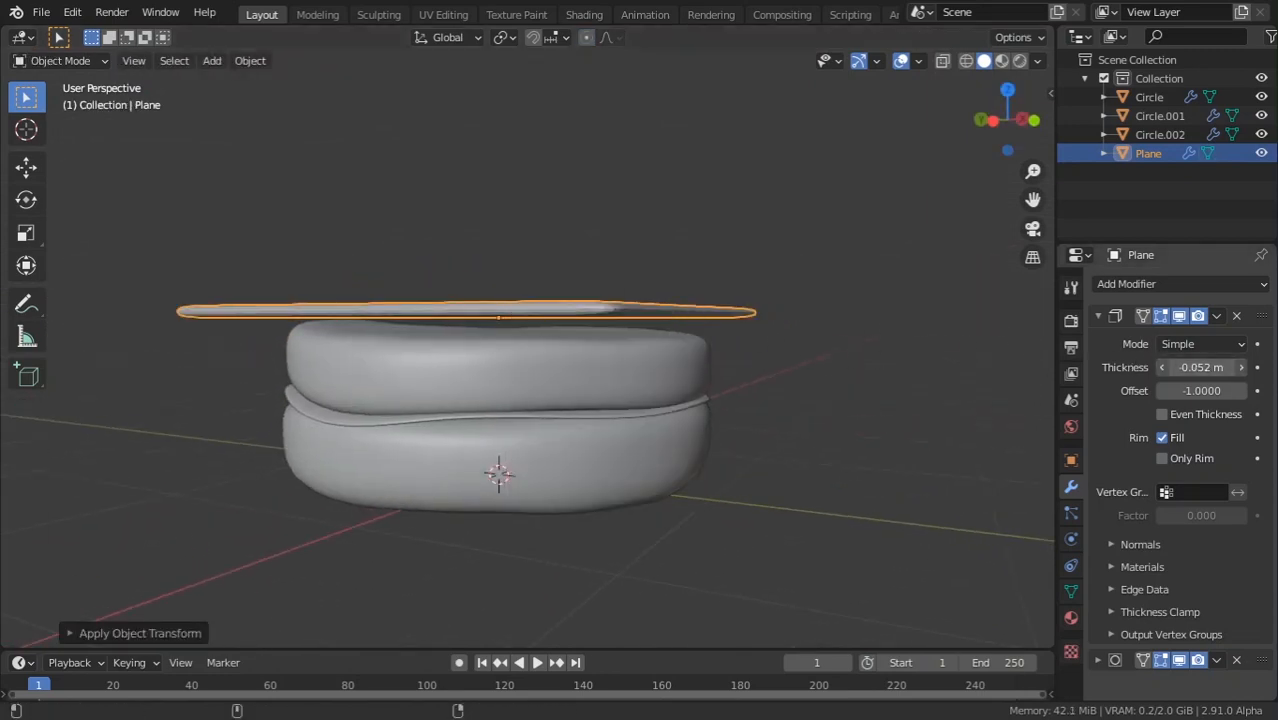
mouse_move(1200, 367)
left_mouse_down()
mouse_move(1186, 367)
mouse_move(1212, 367)
left_mouse_up()
middle_click_drag(905, 424, 895, 462)
Shade the square slice smooth and open its mesh for editing.
right_click(712, 337)
left_click(712, 337)
mouse_move(798, 362)
middle_mouse_down()
mouse_move(759, 394)
mouse_move(804, 377)
middle_mouse_up()
key("Tab")
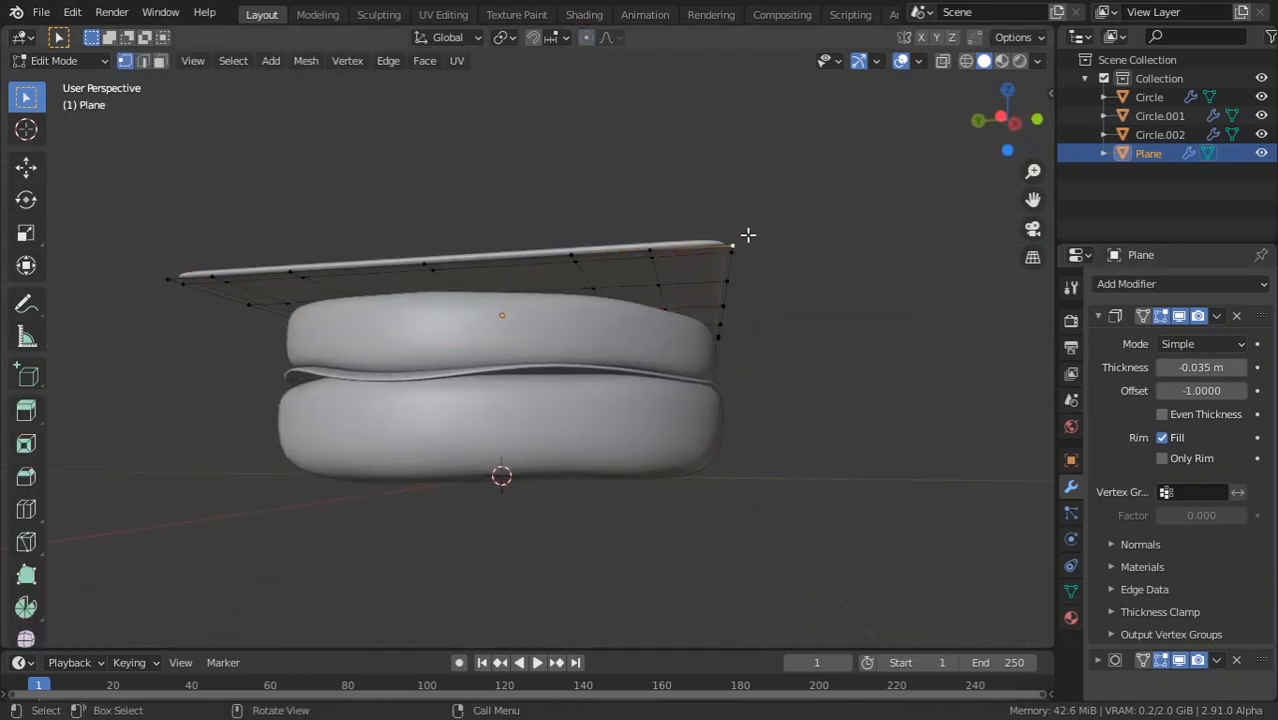
key("g")
key("z")
right_click(757, 275)
With proportional editing on, lower one corner vertex of the square slice along Z so it droops toward the patty.
key("g")
key("z")
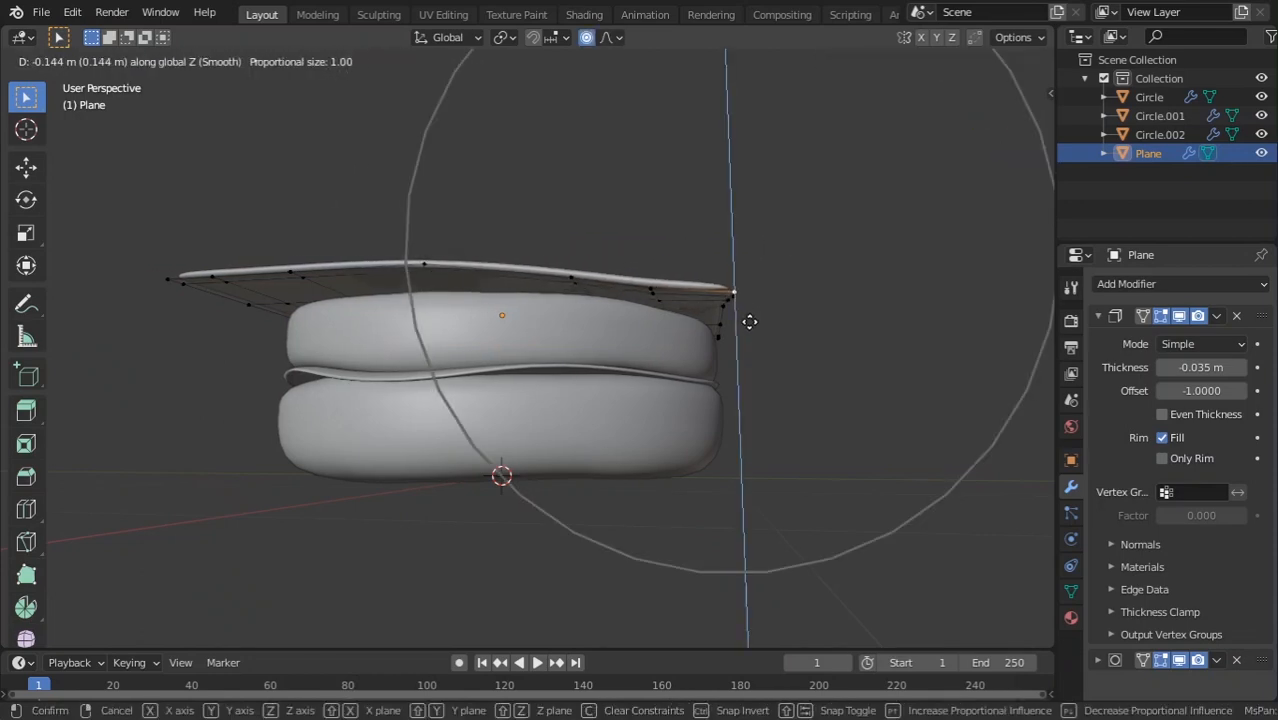
left_click(736, 330)
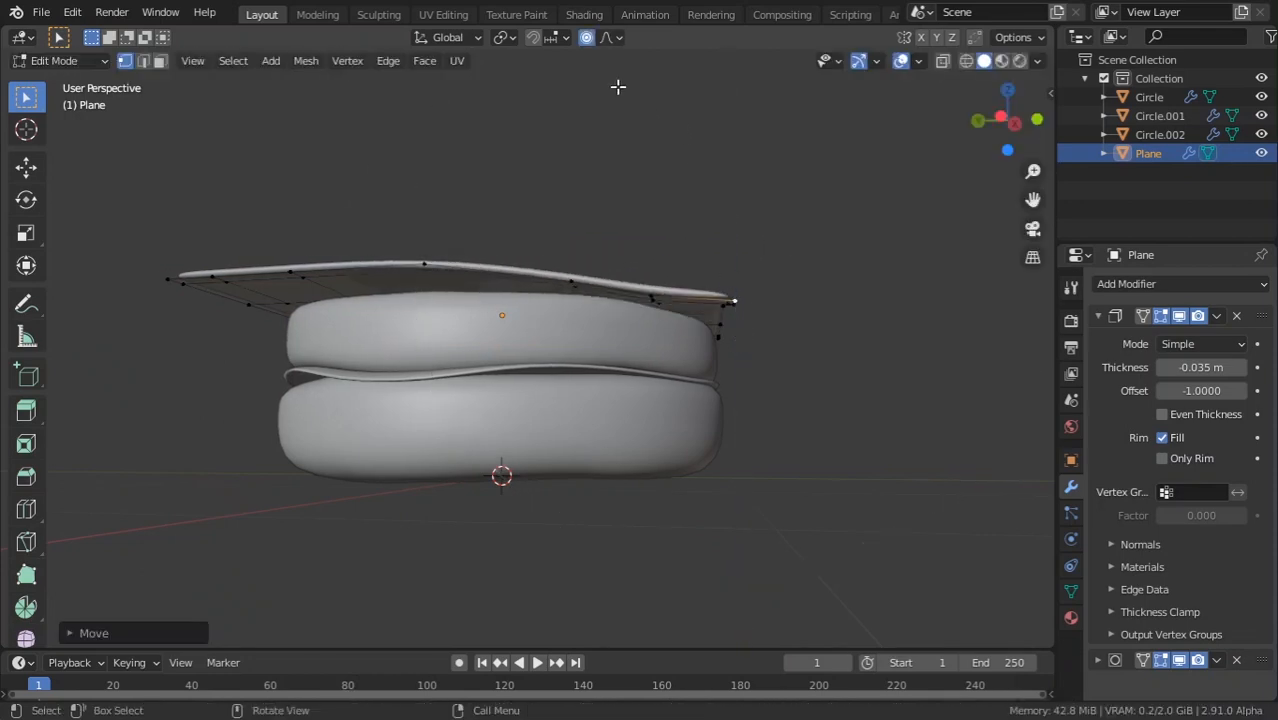
Lower the adjacent corner of the square slice along Z, and fine-tune its position slightly upward.
middle_click_drag(579, 232, 653, 348)
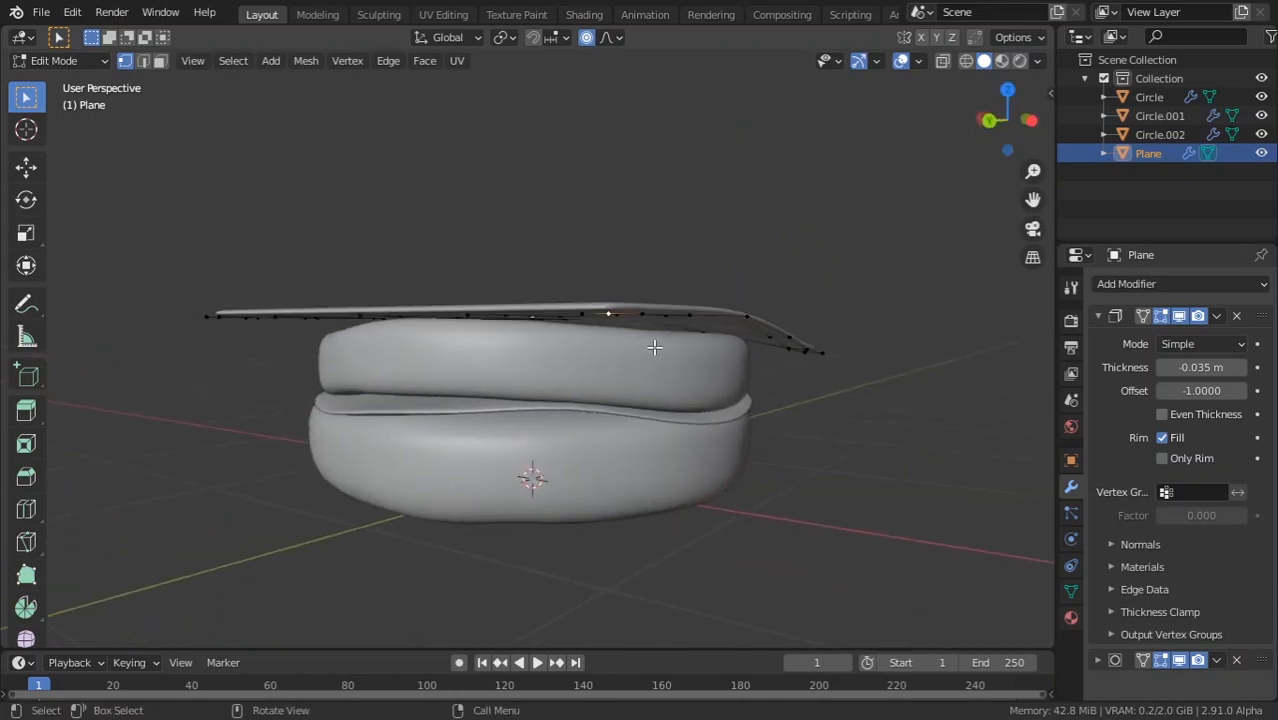
key("g")
key("z")
left_click(646, 403)
key("g")
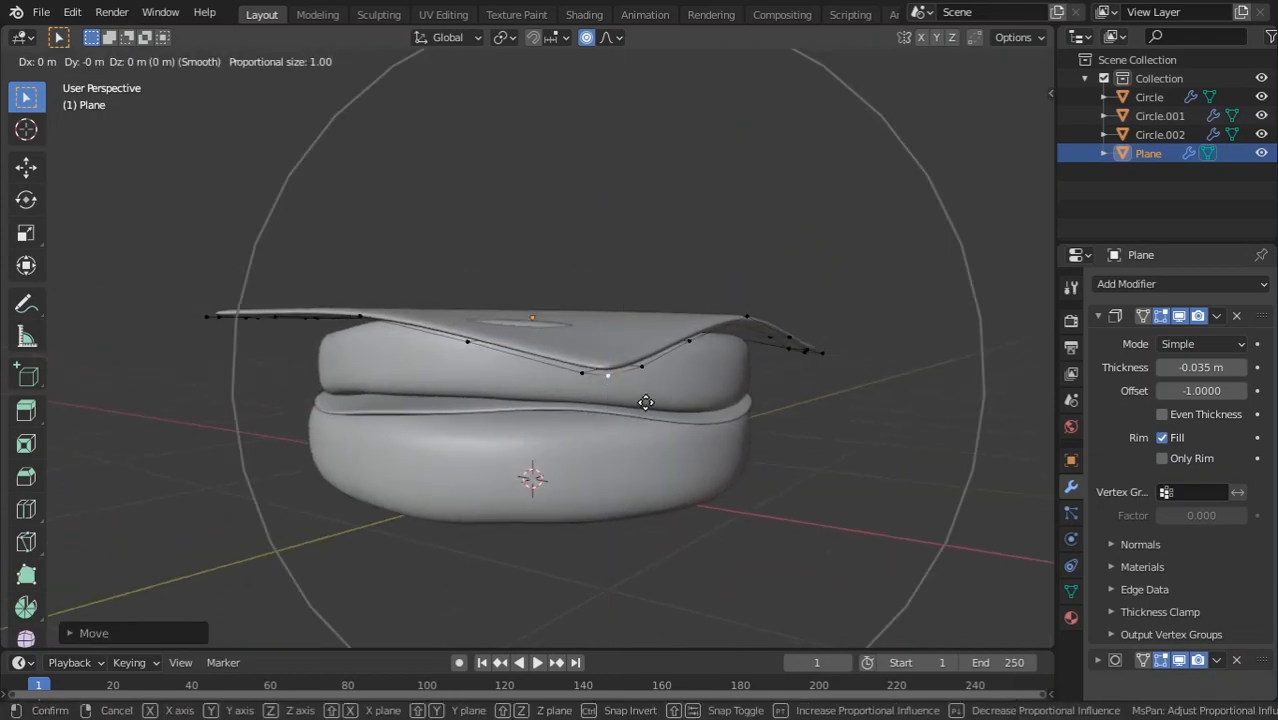
left_click(714, 334)
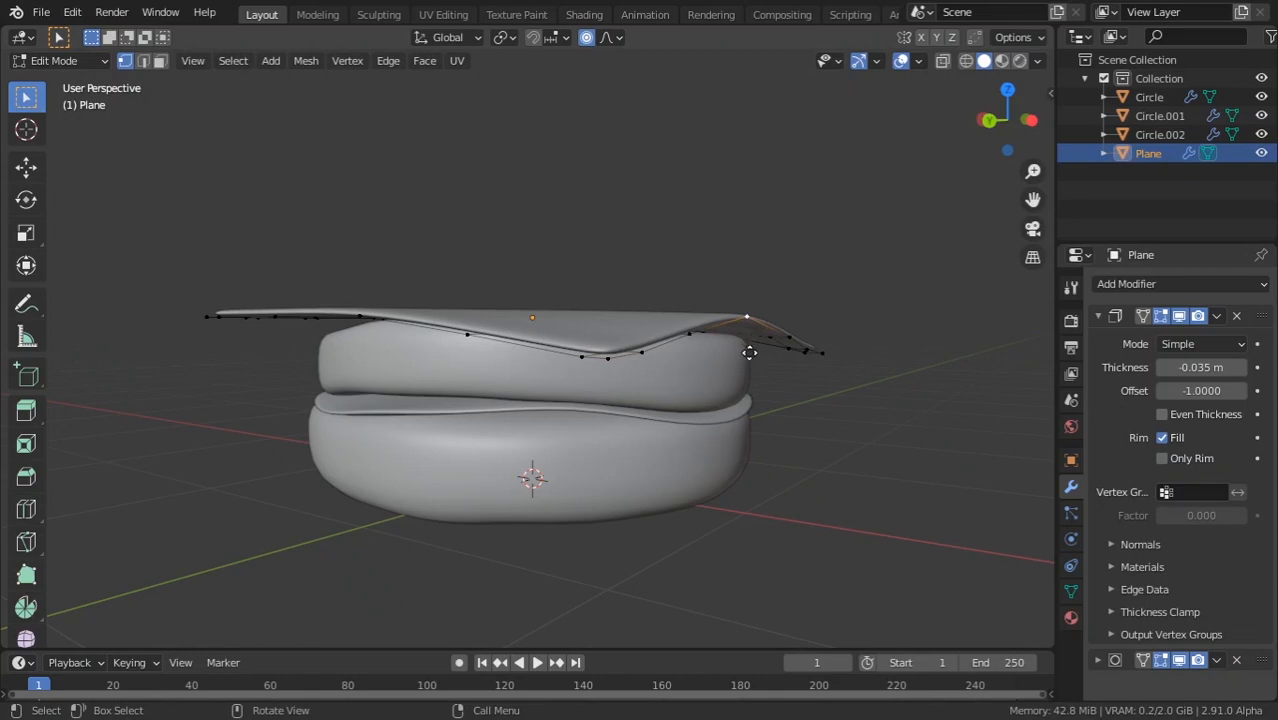
Lower the edge vertex between the two drooping corners so the slice's rim rests nearer the patty.
key("g")
left_click(745, 367)
key("Tab")
middle_click_drag(470, 376, 826, 432)
key("Tab")
middle_click_drag(596, 418, 670, 382)
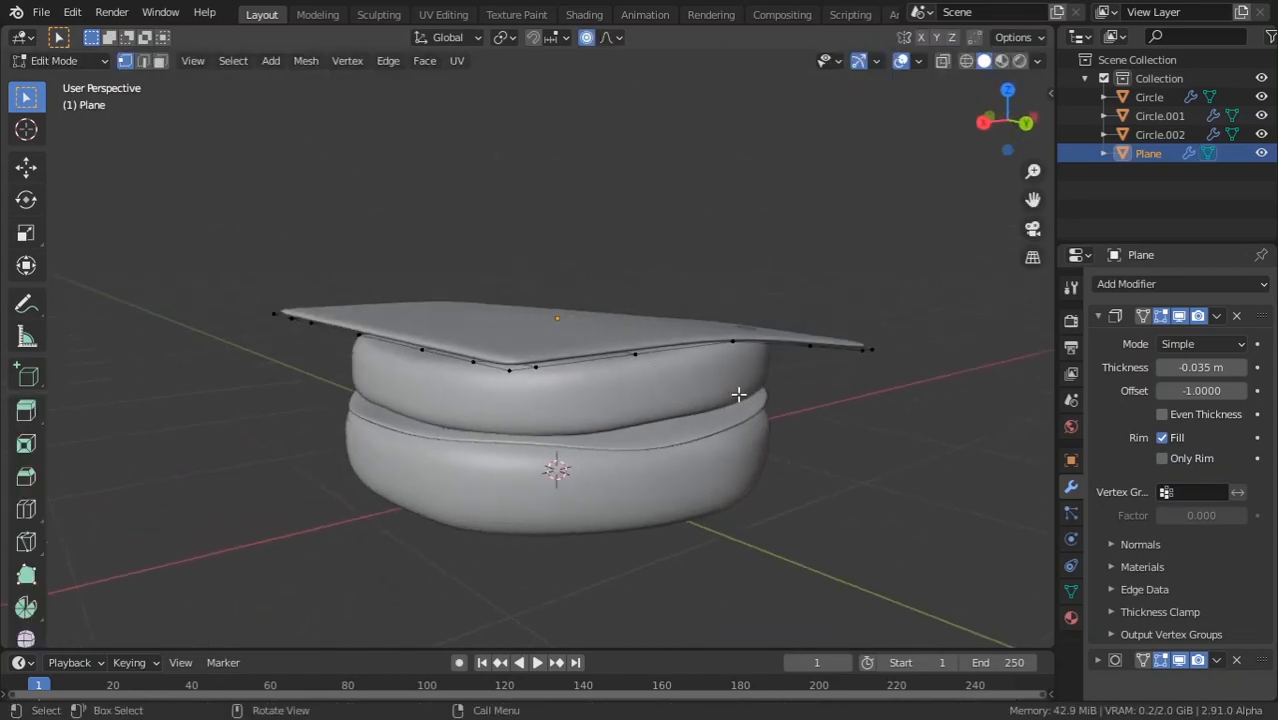
Scale the square slice down so it overhangs the patty less, and apply its scale.
key("Tab")
middle_click_drag(773, 428, 745, 380)
key("s")
left_click(735, 372)
key("ctrl+a")
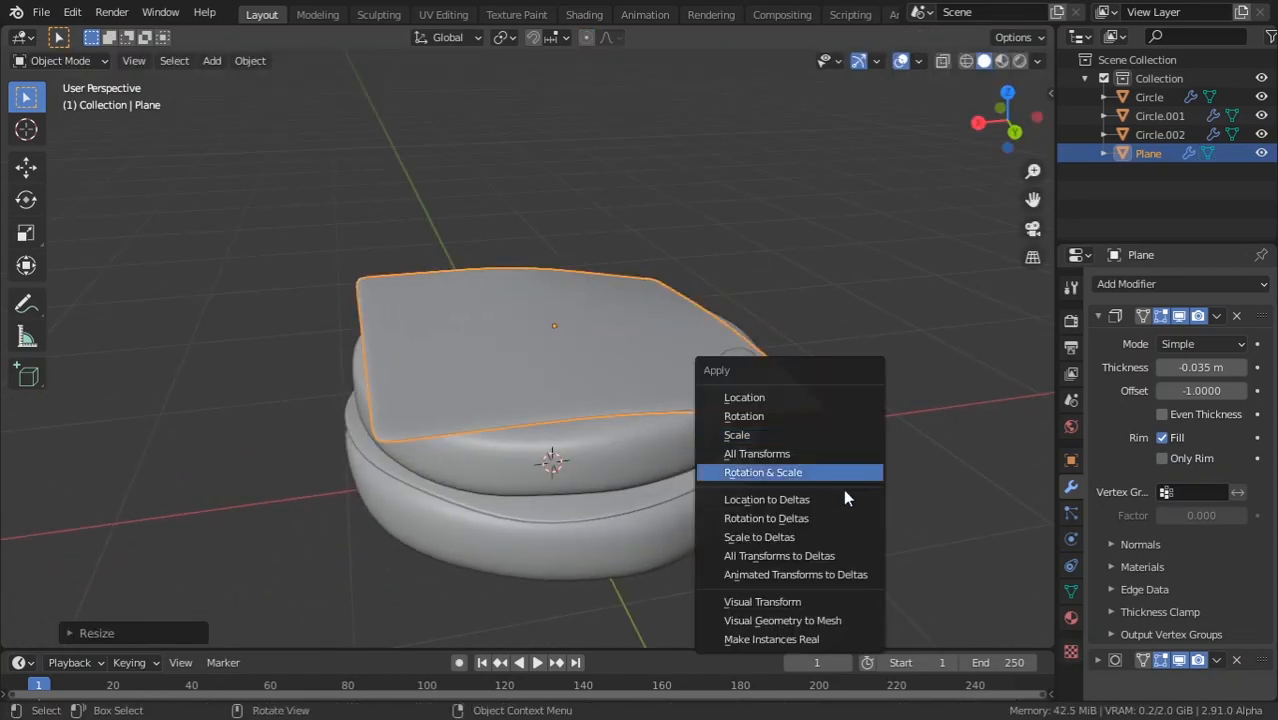
left_click(781, 436)
With proportional editing on, nudge the slice's front corner vertex about 0.01 m upward to clear the patty.
scroll(400, 360, "down", 3)
middle_click_drag(438, 346, 542, 428)
key("Tab")
left_click(713, 420)
scroll(713, 420, "up", 2)
key("g")
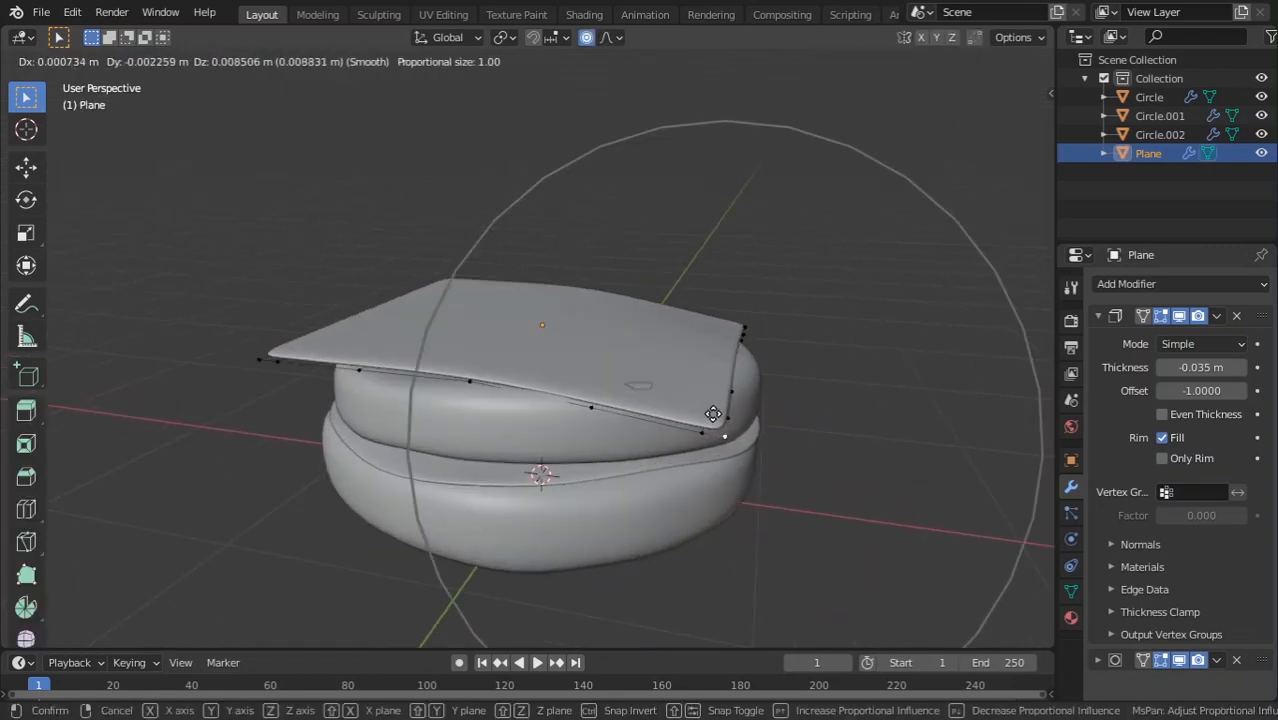
left_click(713, 413)
Lower a still raised corner of the square slice so it droops toward the patty.
key("Tab")
middle_click_drag(713, 413, 400, 277)
key("Tab")
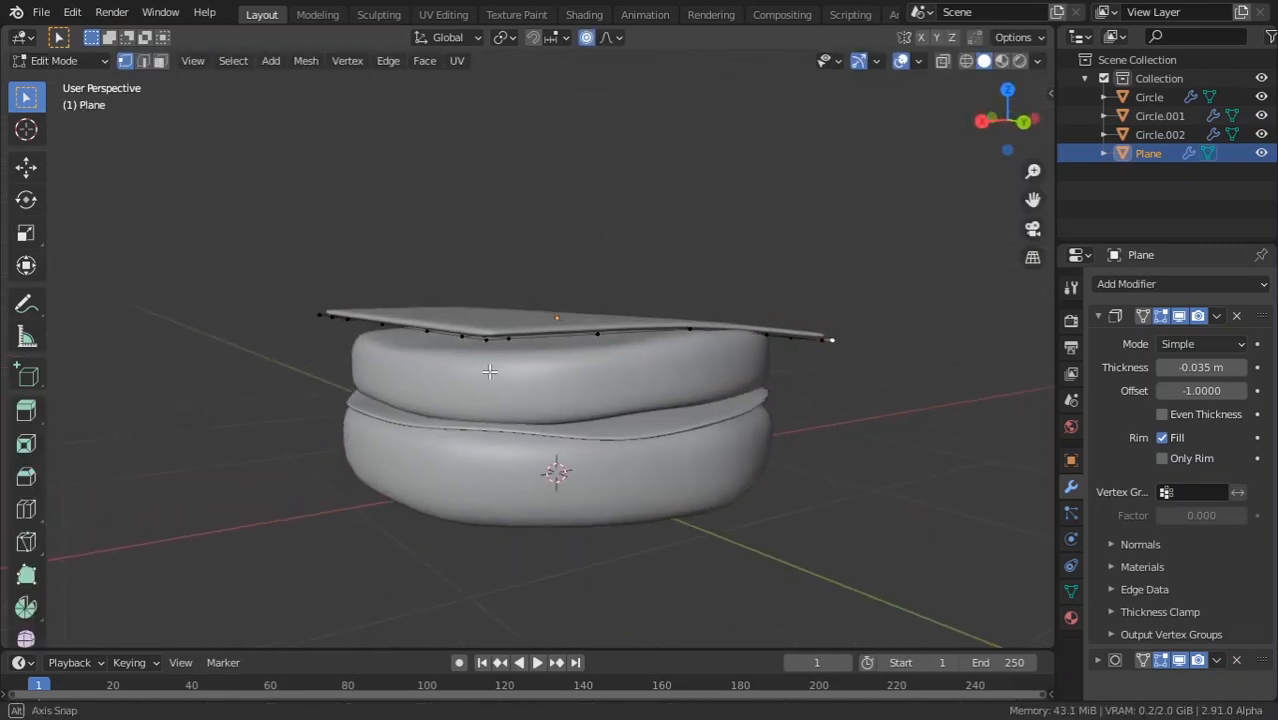
middle_click_drag(489, 371, 564, 400)
left_click(525, 338)
key("g")
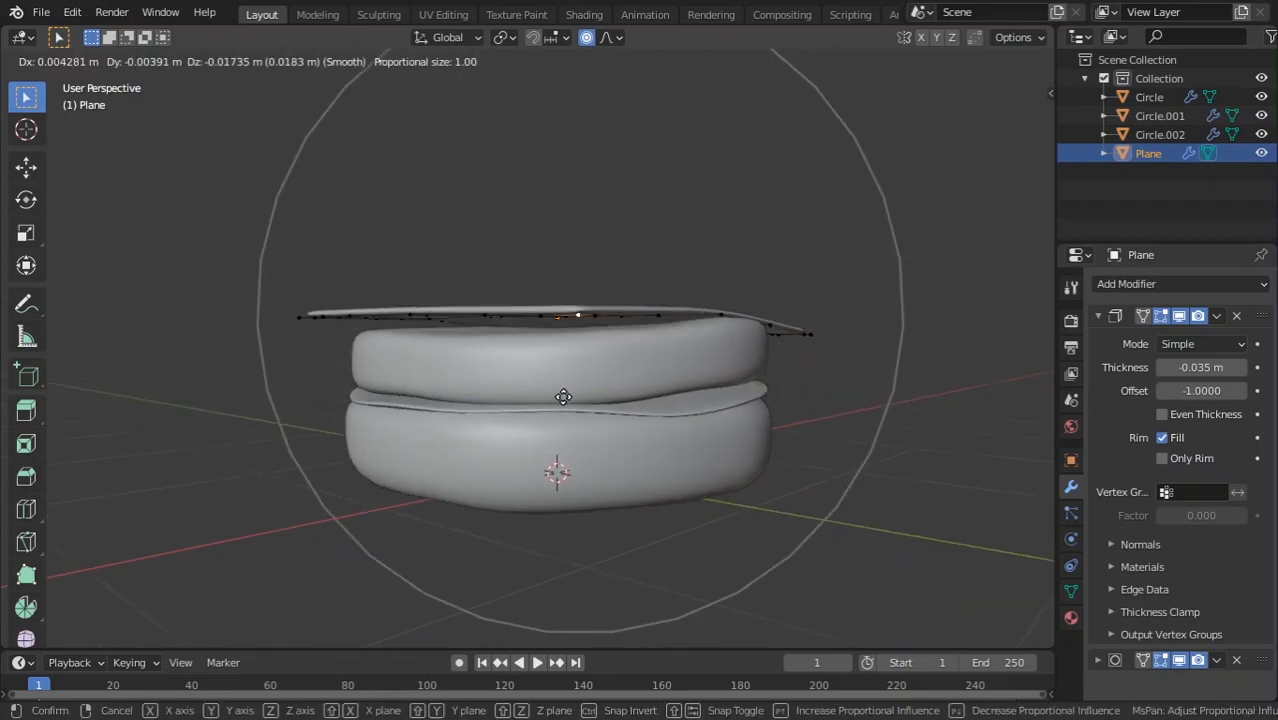
left_click(566, 418)
Lower the remaining flat corner of the square slice so it drapes over the patty's rim.
middle_click_drag(410, 367, 510, 373)
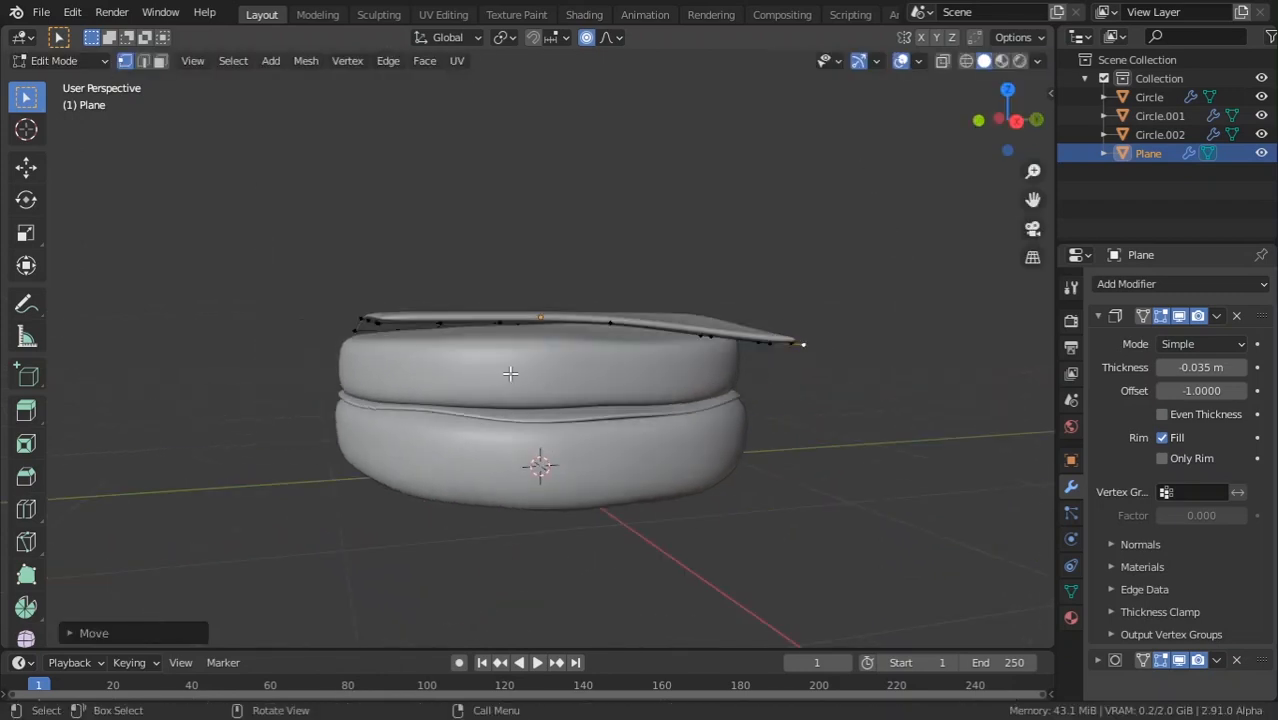
left_click(380, 326)
key("g")
left_click(391, 359)
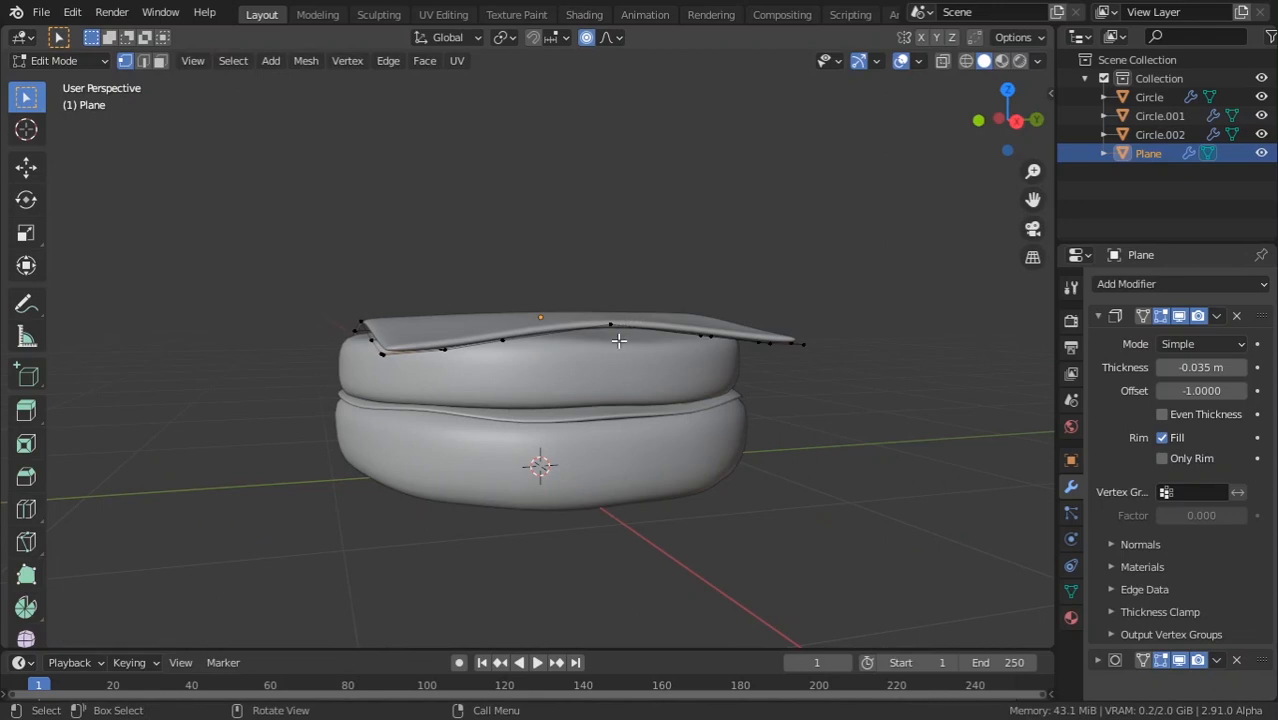
Lower the middle vertex of the raised edge between the two drooping corners of the slice.
key("g")
right_click(614, 321)
left_click(613, 322)
key("g")
left_click(608, 362)
Fine-tune the edge vertices on the slice's adjacent side so the rim follows the patty.
middle_click_drag(517, 336, 447, 333)
key("g")
left_click(471, 351)
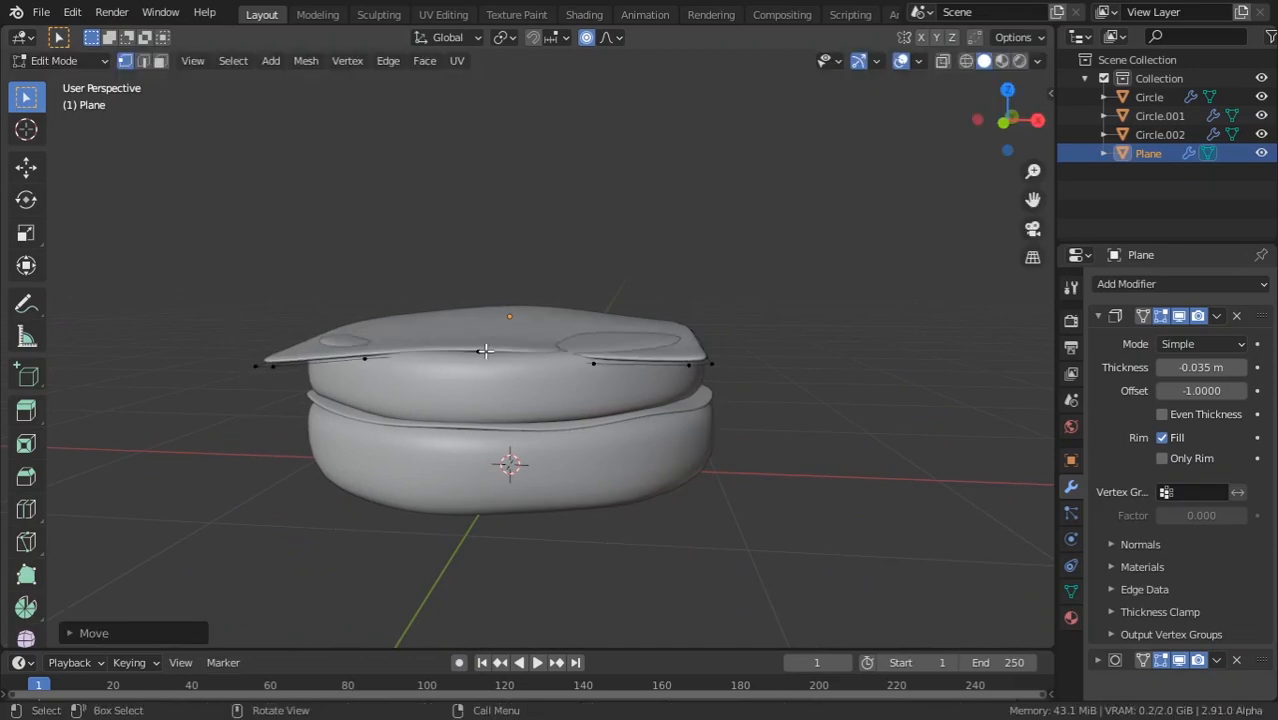
key("g")
left_click(494, 355)
Reposition the slice's vertices where the patty pokes through, clearing its surface, and finish editing the mesh.
middle_click_drag(494, 355, 420, 410)
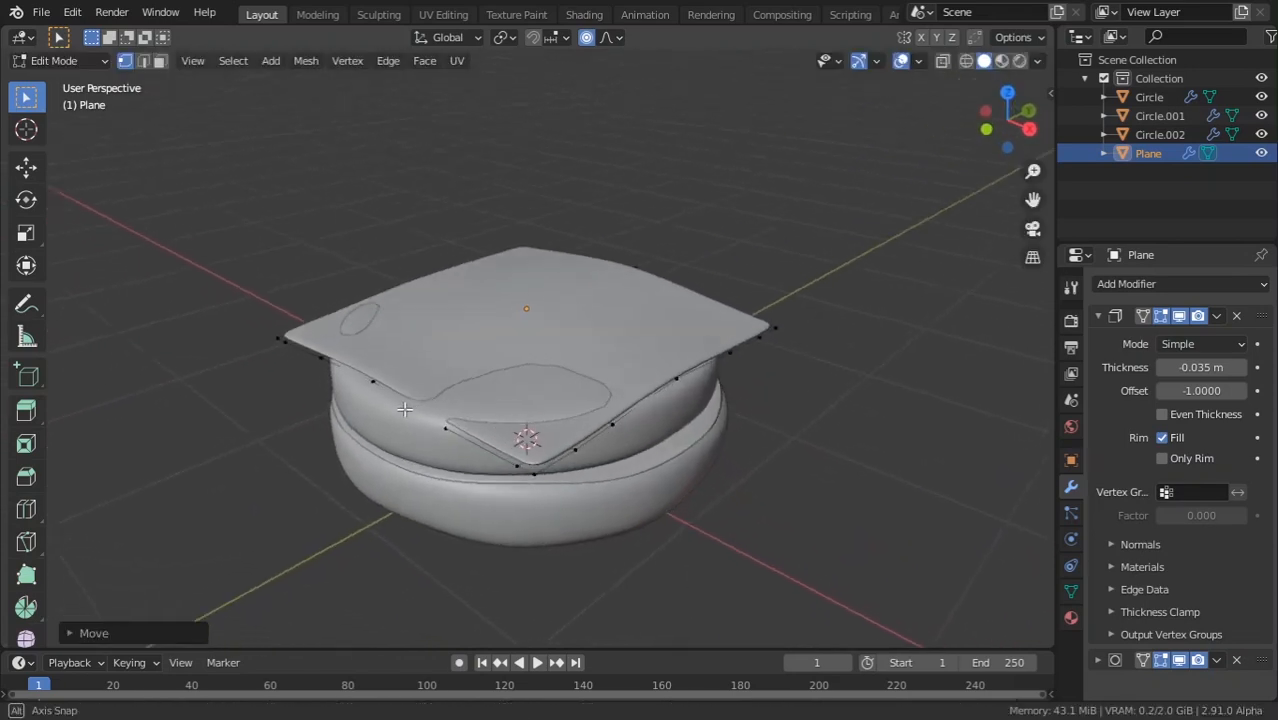
key("g")
left_click(362, 401)
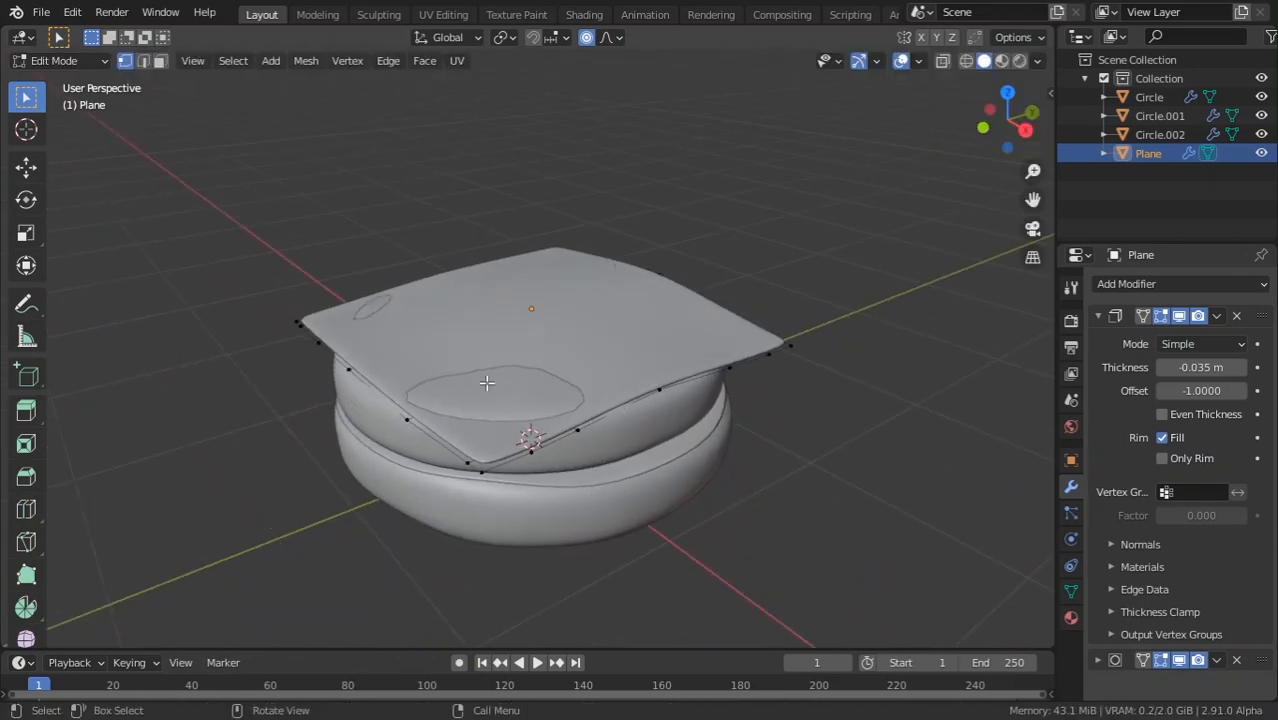
key("g")
left_click(381, 347)
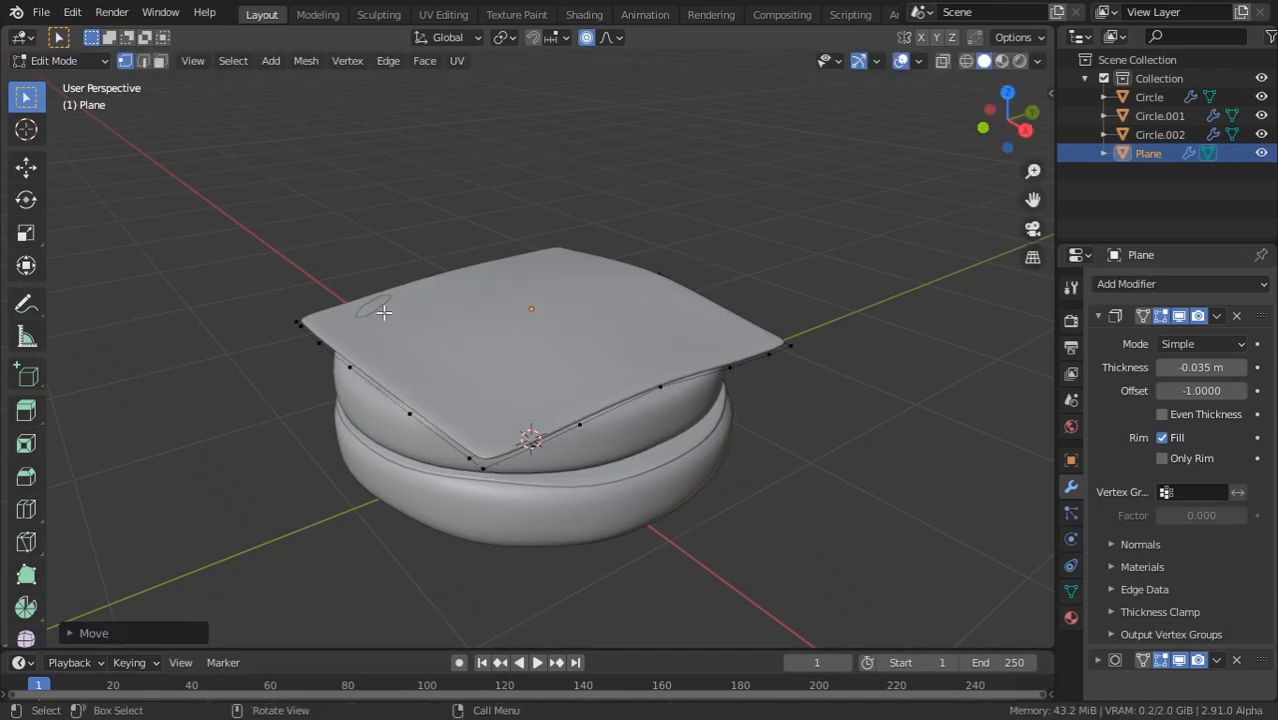
key("g")
left_click(374, 303)
key("Tab")
Inspect how the square slice fits over the patty from several angles and from the front.
middle_click_drag(374, 303, 701, 368)
left_click(625, 516)
key("KP_1")
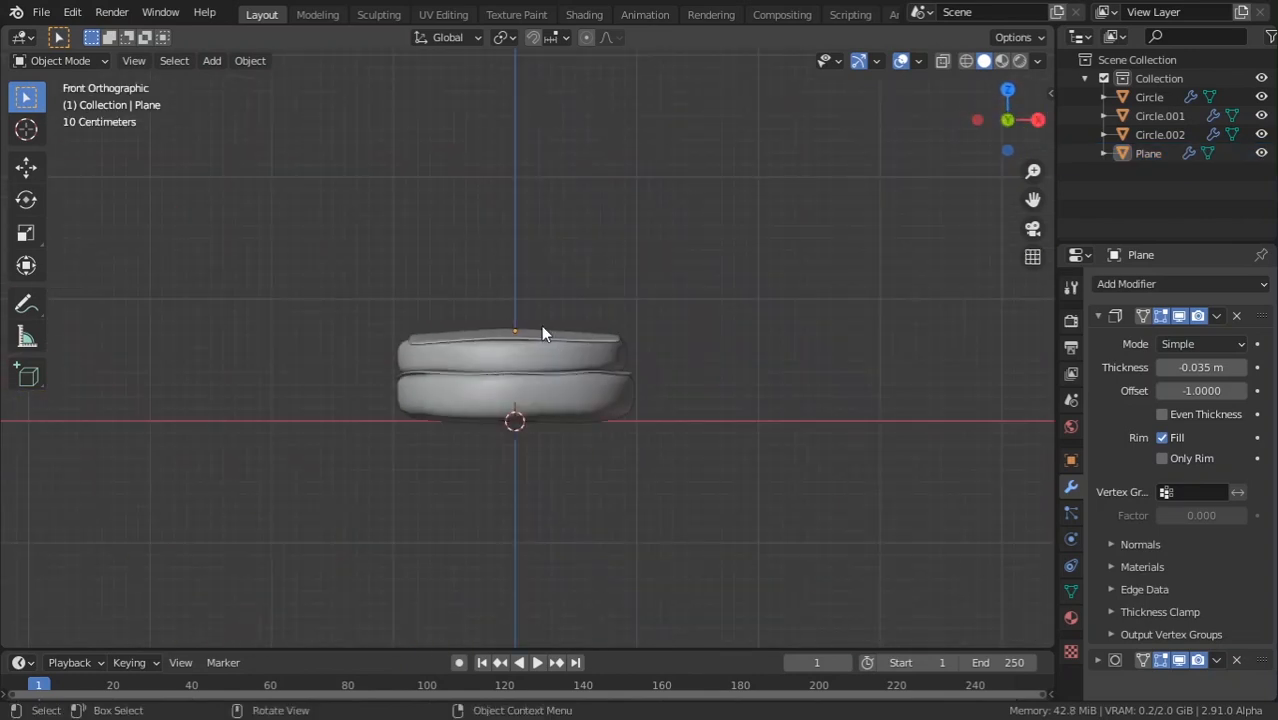
left_click(542, 330)
key("Tab")
middle_click_drag(549, 314, 581, 316)
scroll(514, 323, "up", 4)
key("Tab")
scroll(572, 402, "down", 1)
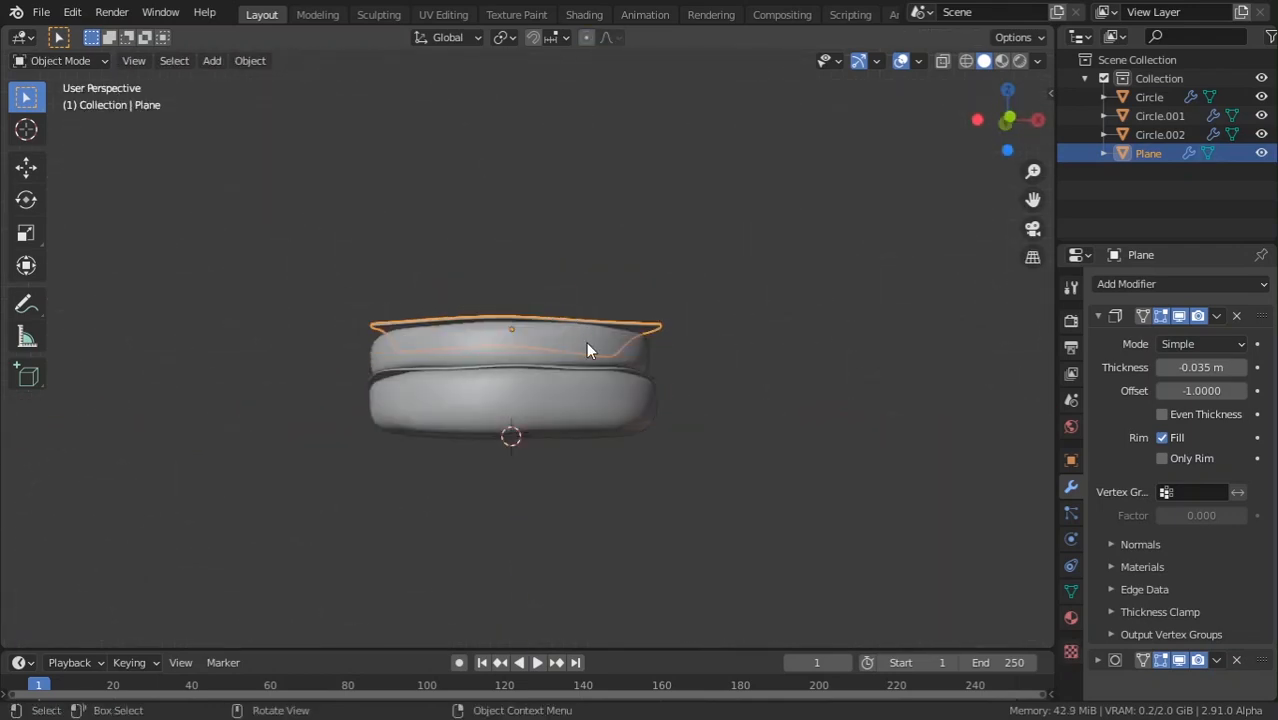
In front view, add a mesh circle with 16 vertices and a 1 m radius.
key("KP_1")
key("shift+a")
mouse_move(586, 319)
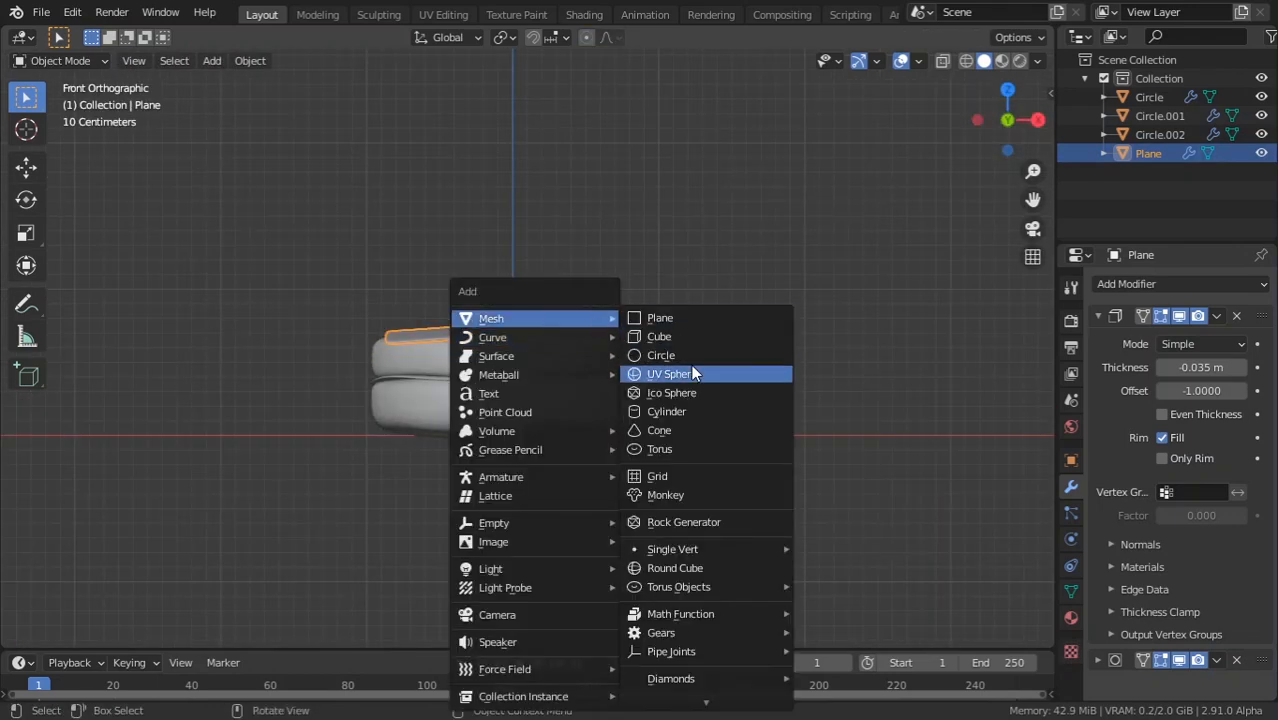
left_click(662, 356)
left_click(105, 633)
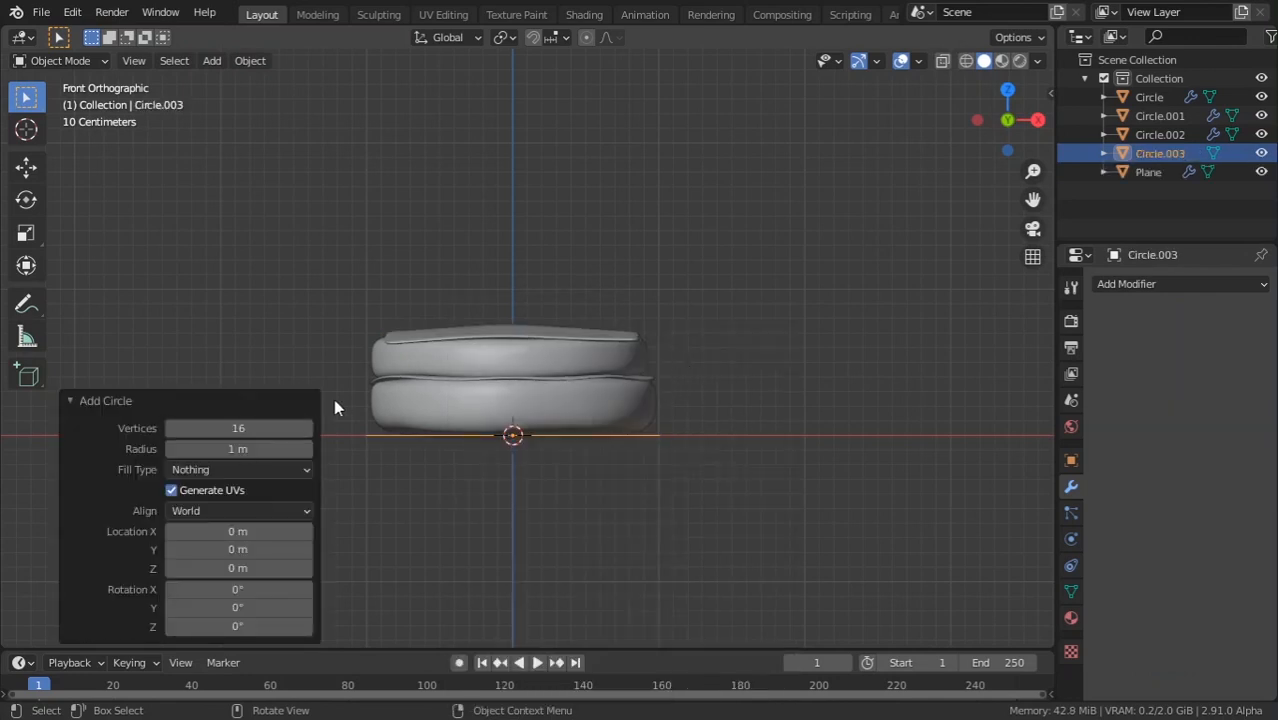
left_click(68, 400)
Move the circle up along Z to just above the slice, shrink it to a small ring, and apply its scale.
key("g")
key("z")
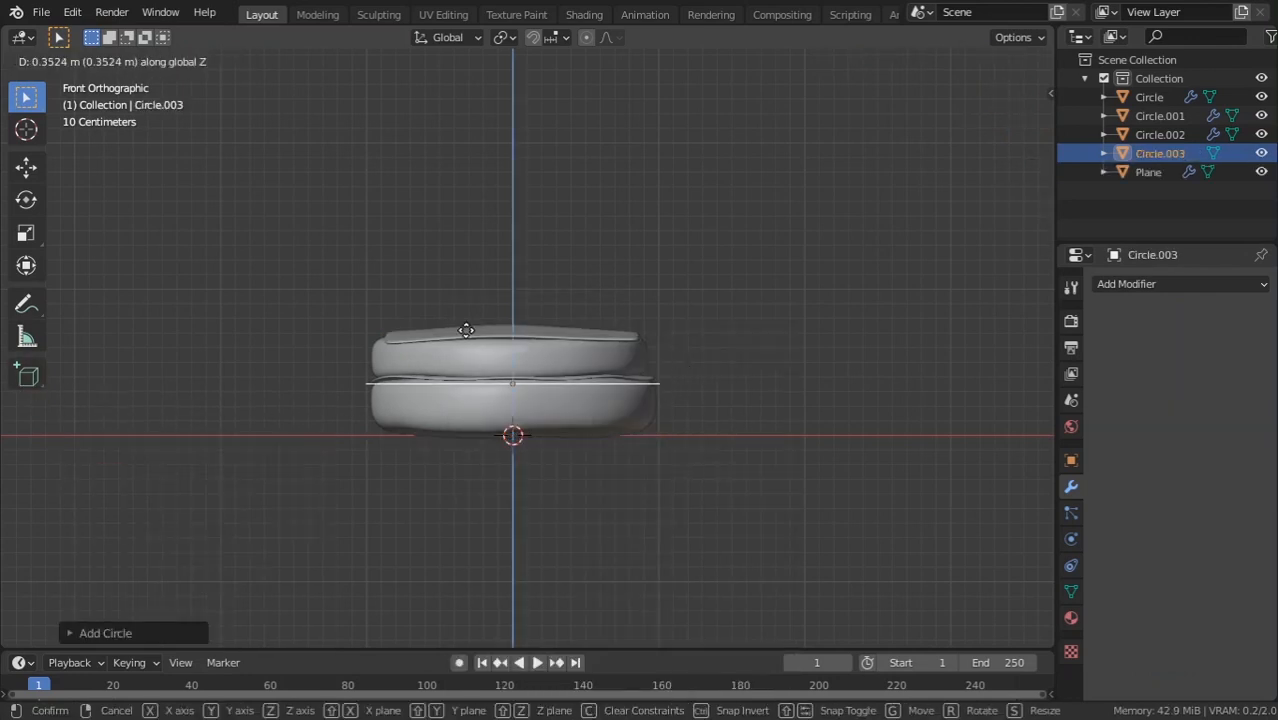
left_click(468, 299)
key("s")
left_click(599, 330)
key("ctrl+a")
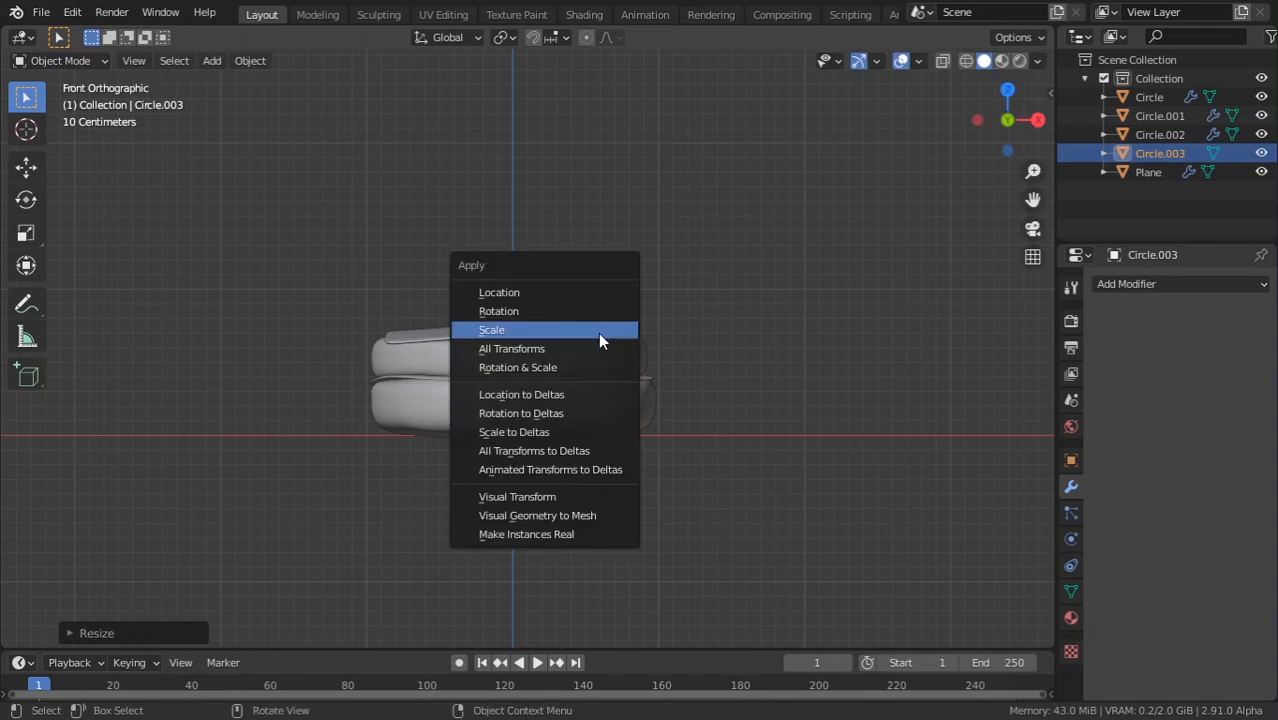
left_click(610, 332)
Extrude the circle upward about 0.13 m along Z and fill its top opening with a face.
key("Tab")
key("KP_5")
middle_click_drag(642, 356, 665, 377)
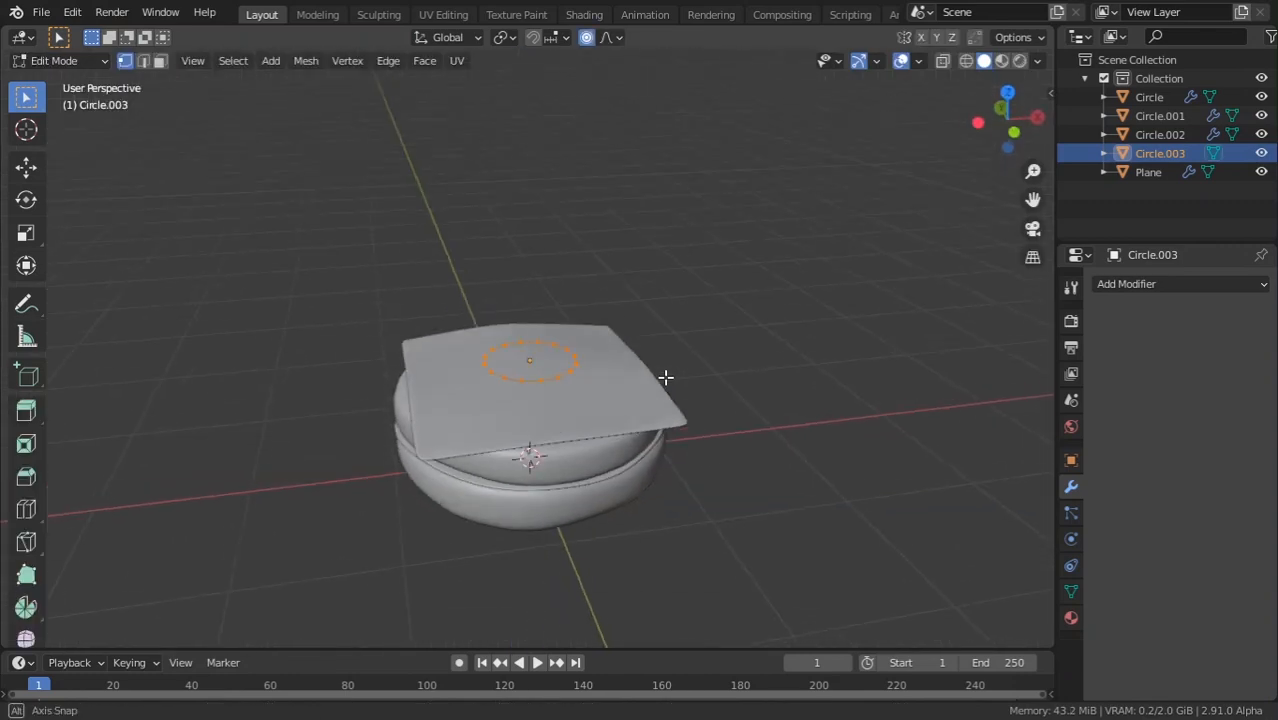
key("g")
key("z")
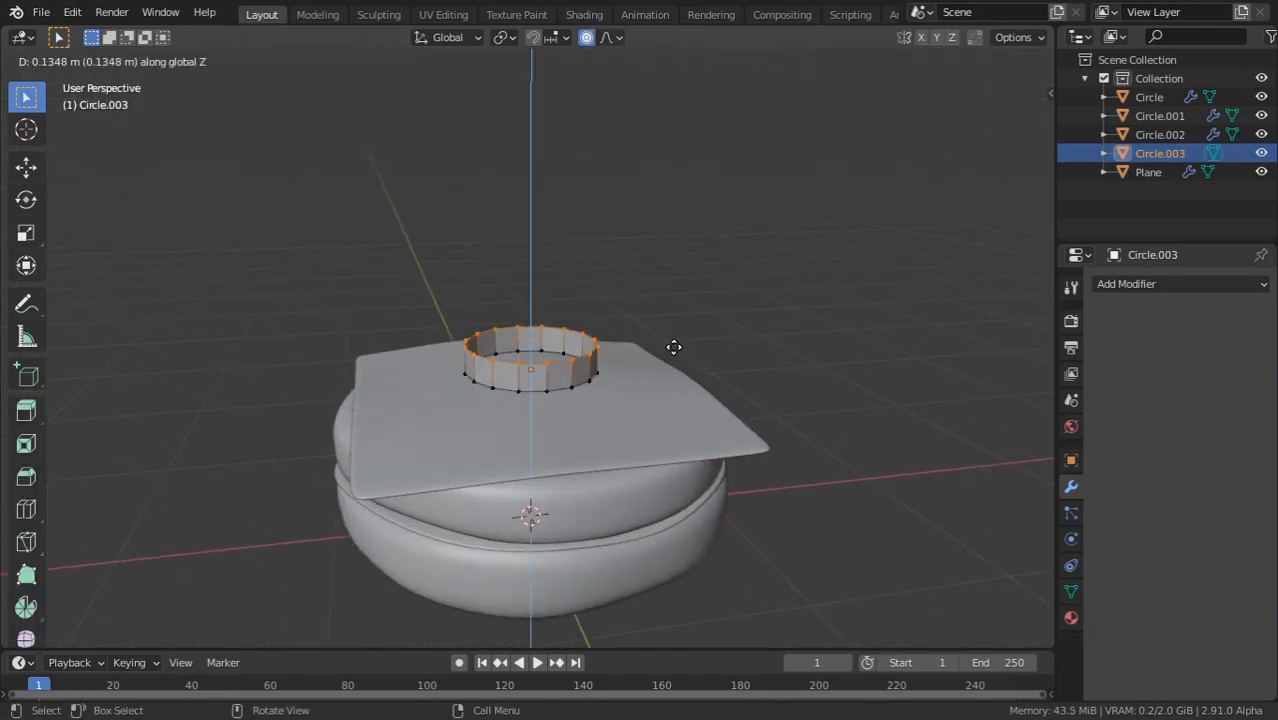
left_click(674, 347)
key("f")
scroll(716, 383, "up", 1)
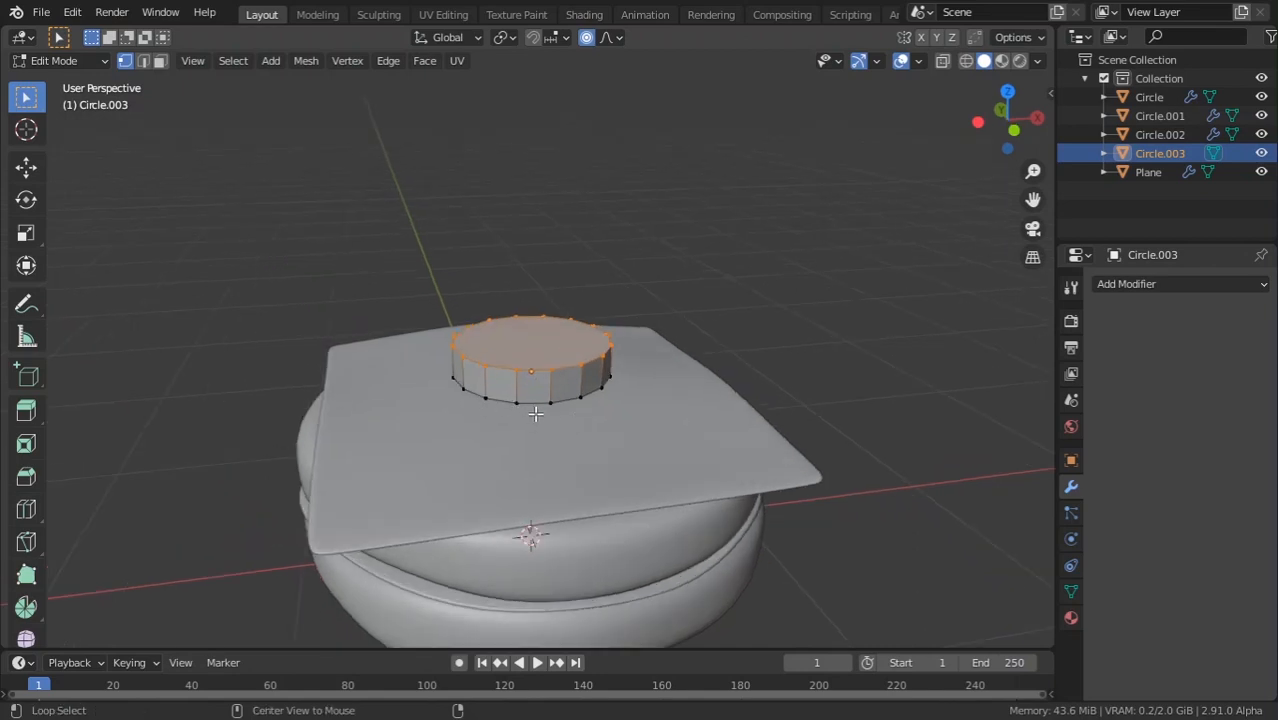
Fill the disc's open bottom with a face and select its top face in face mode.
middle_click_drag(679, 434, 625, 442)
key("Tab")
key("Tab")
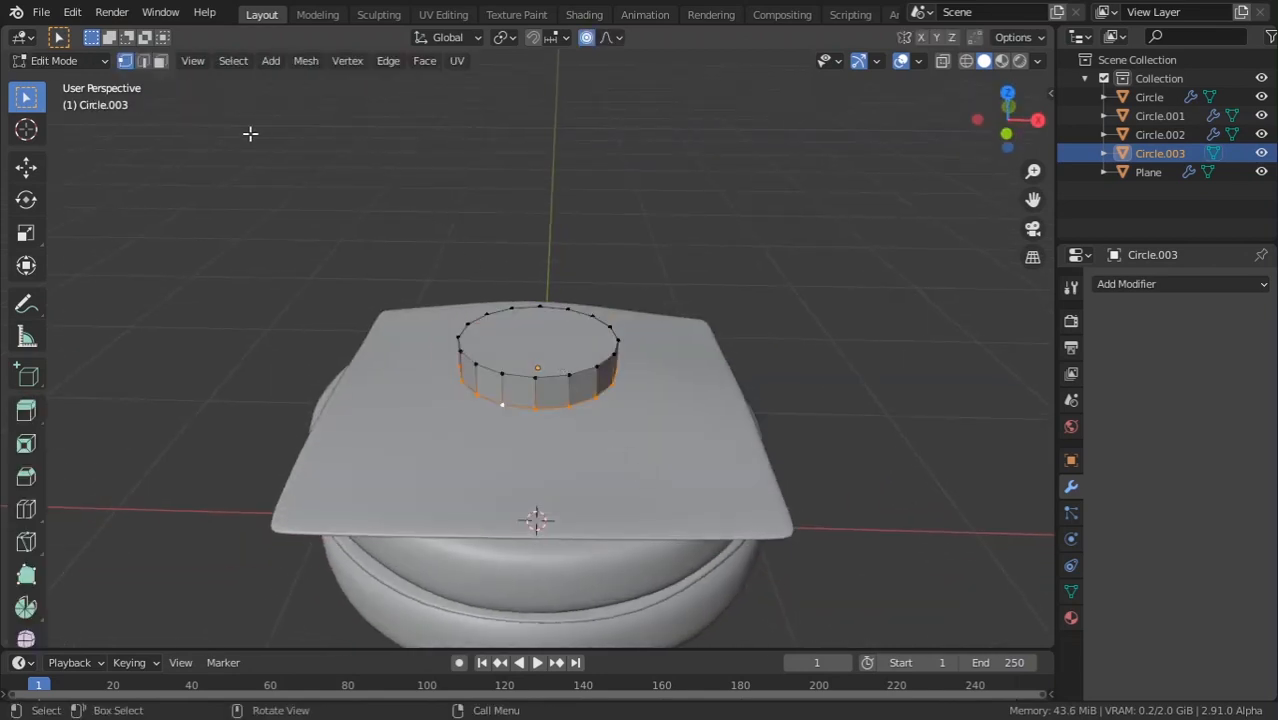
left_click(533, 340)
scroll(752, 451, "up", 2)
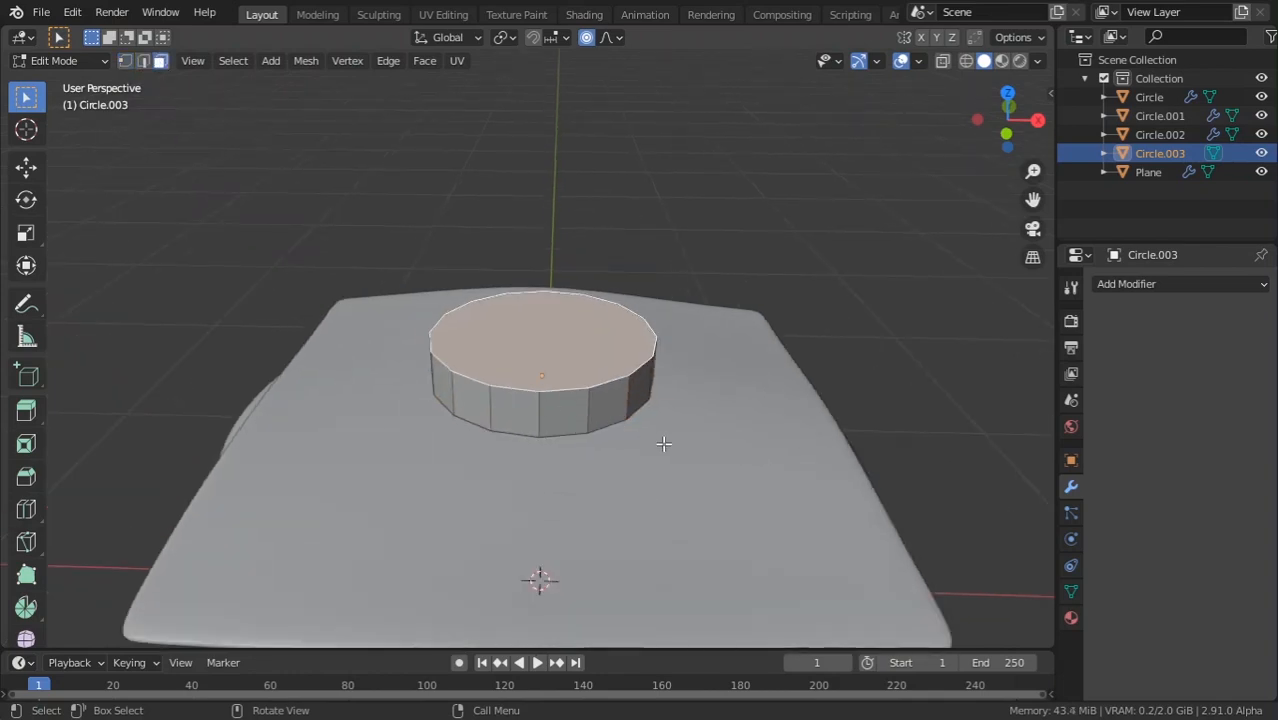
key("e")
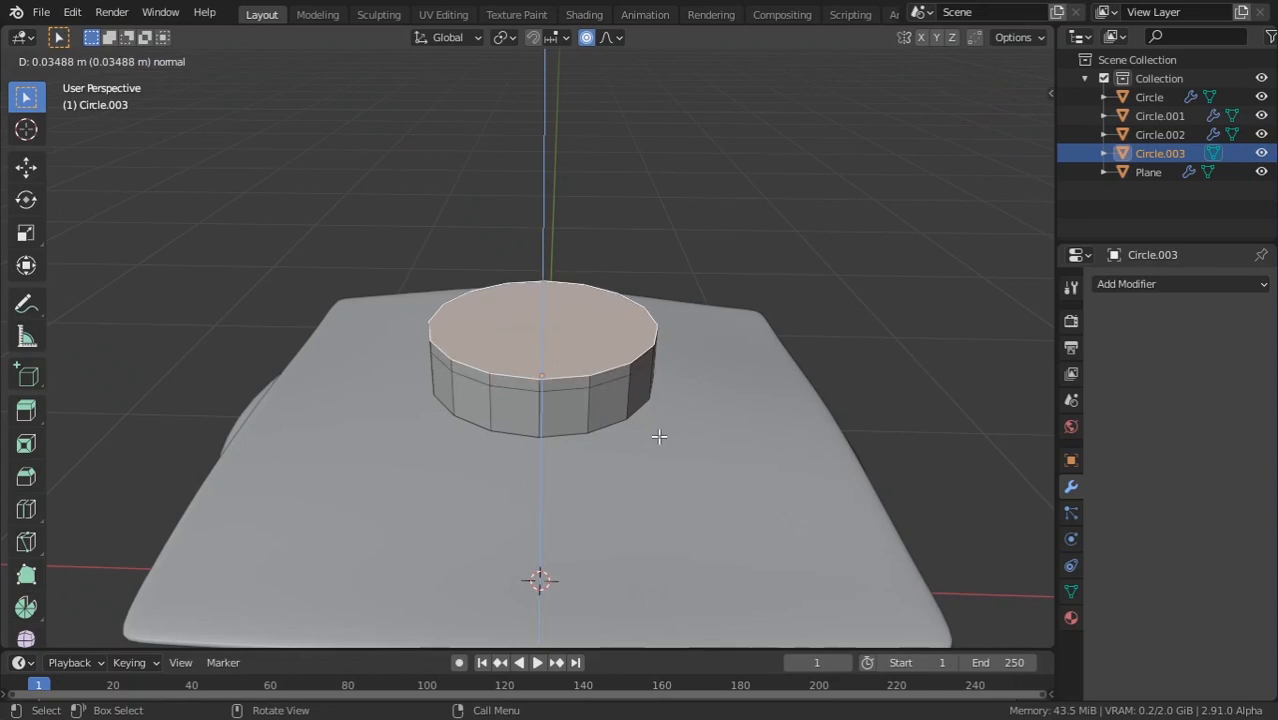
left_click(659, 437)
key("s")
right_click(668, 433)
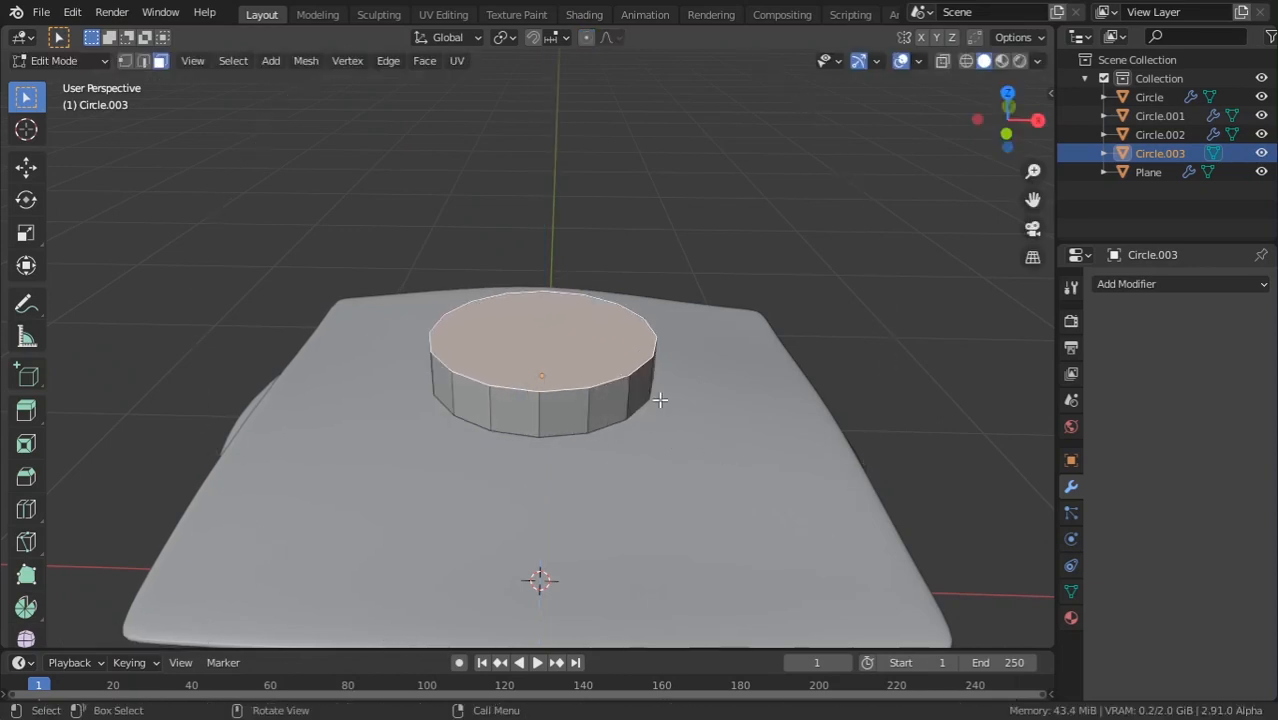
Create an inner top face scaled to about 0.68 with proportional editing off, and extrude it down into a shallow recess.
key("s")
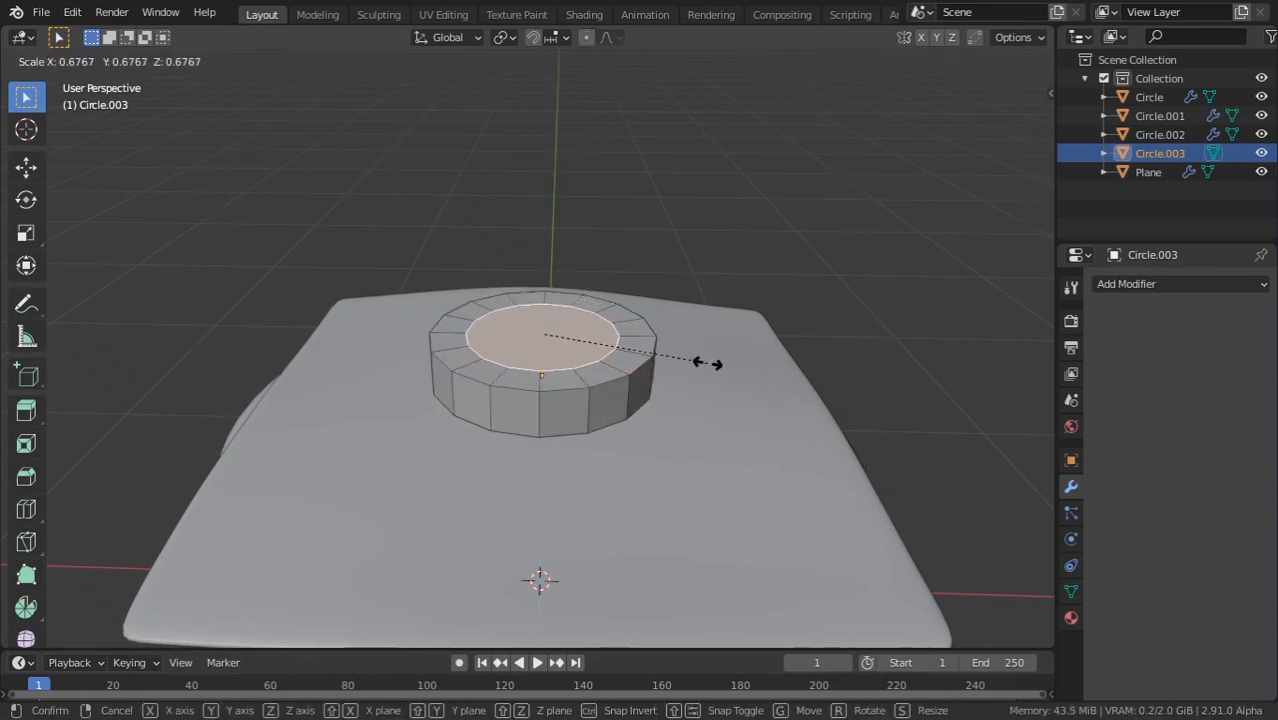
left_click(707, 365)
scroll(707, 365, "up", 2)
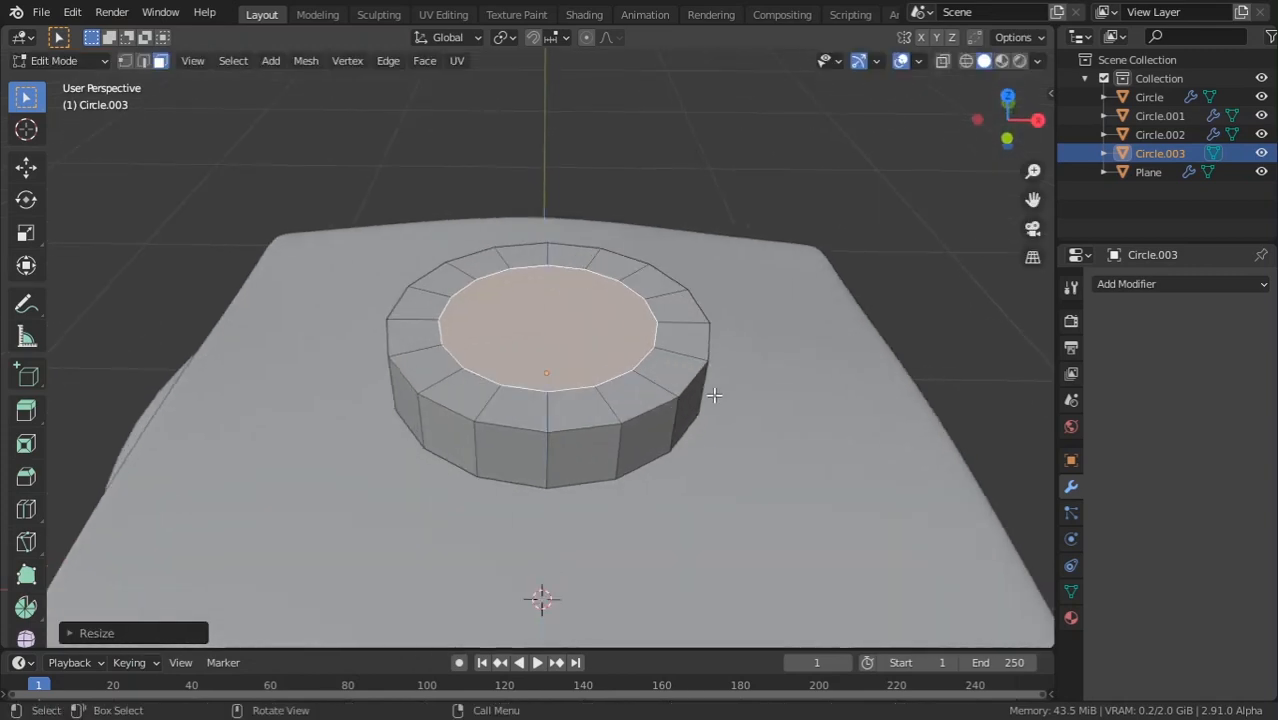
key("e")
left_click(717, 413)
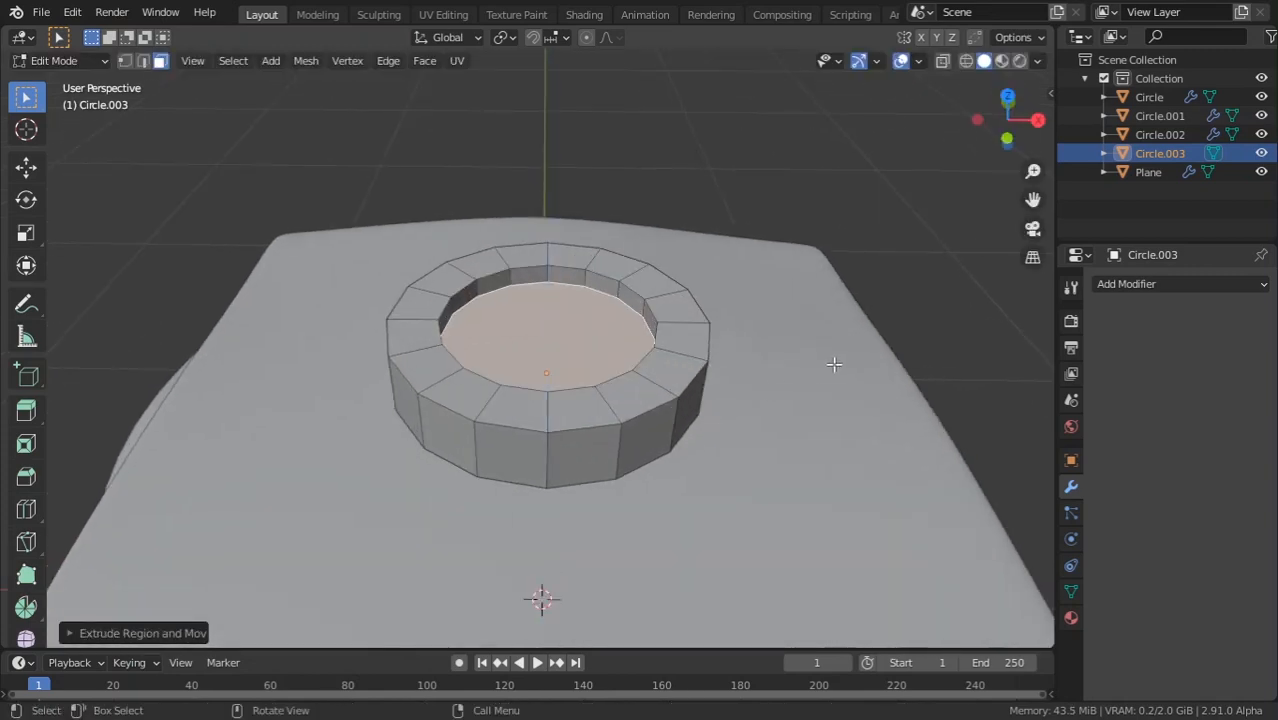
Inset the recessed face again and raise the new centre face slightly along Z.
key("i")
left_click(776, 357)
key("g")
key("z")
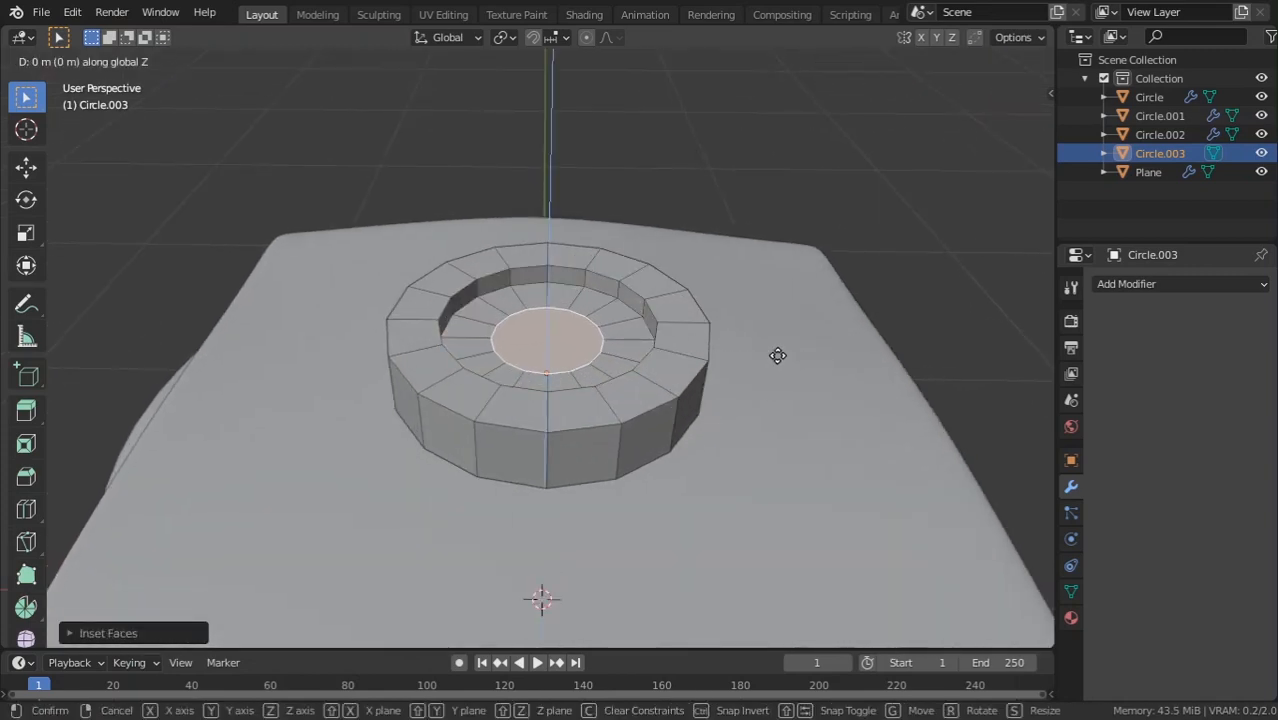
left_click(778, 355)
Shade the disc smooth, isolate it in local view, and open its mesh for editing from below.
key("Tab")
middle_click_drag(776, 342, 567, 412)
right_click(594, 398)
left_click(594, 394)
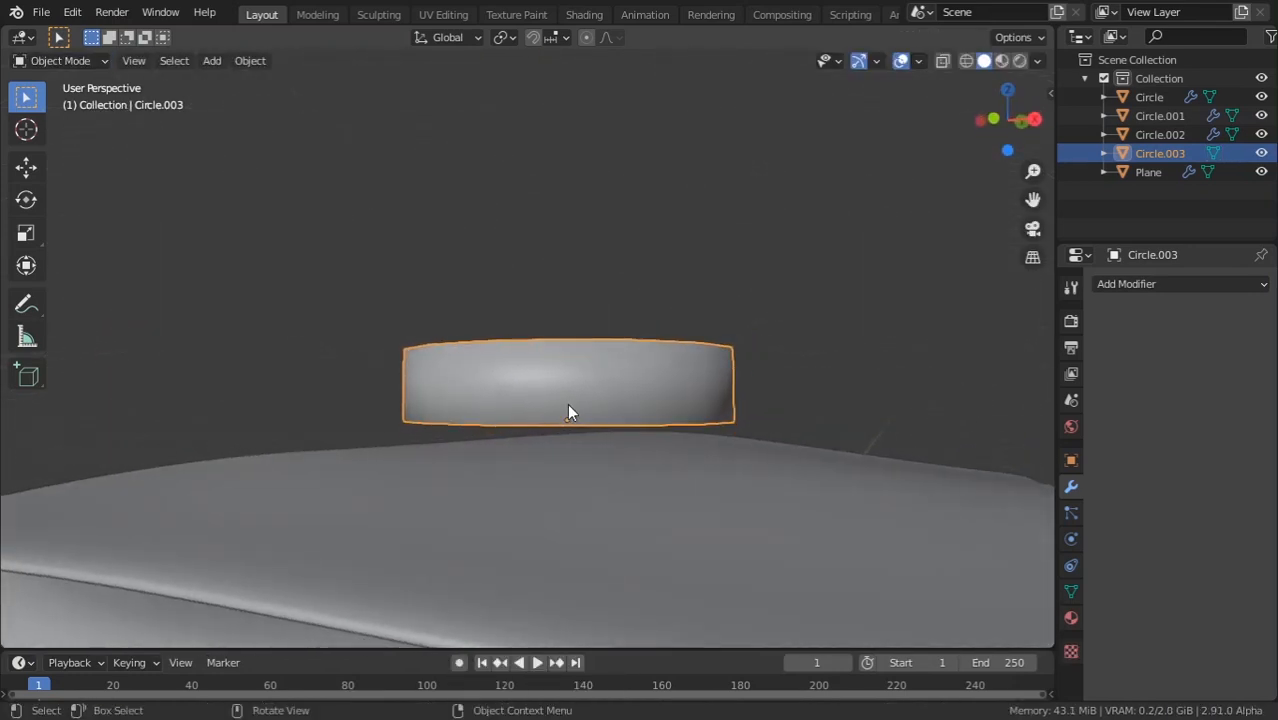
key("KP_Divide")
middle_click_drag(587, 359, 598, 287)
key("Tab")
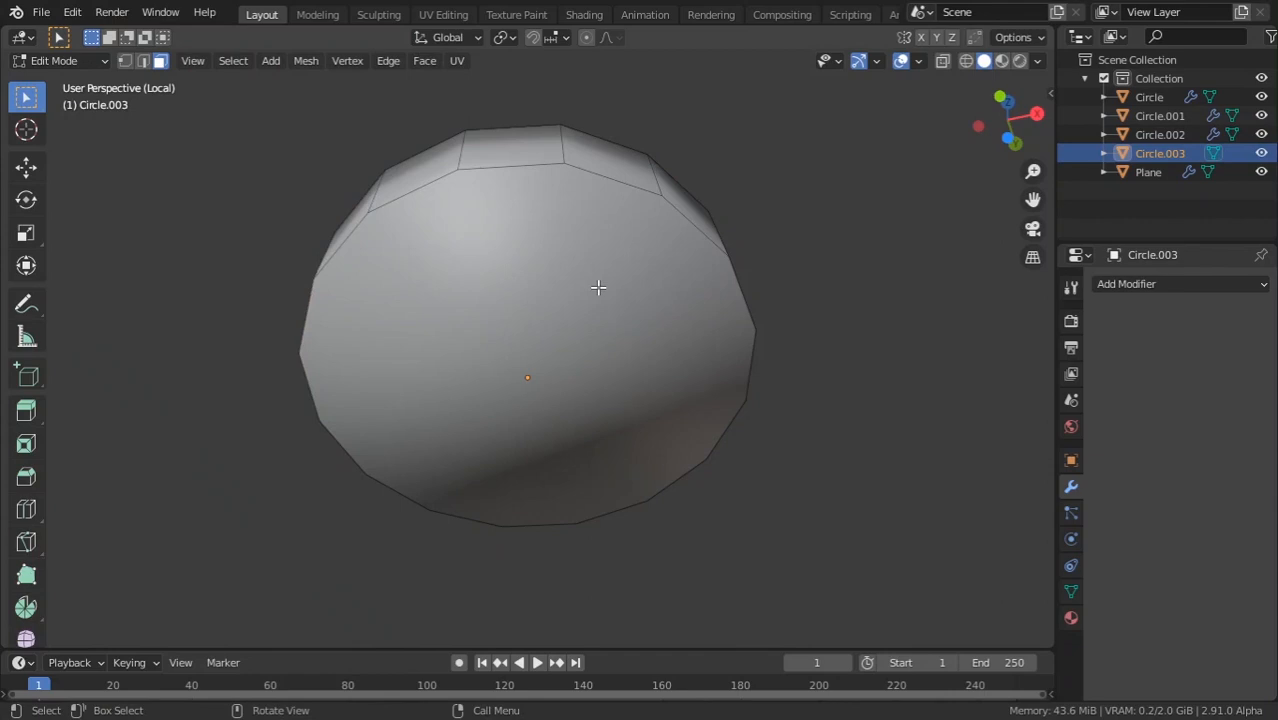
scroll(598, 287, "down", 2)
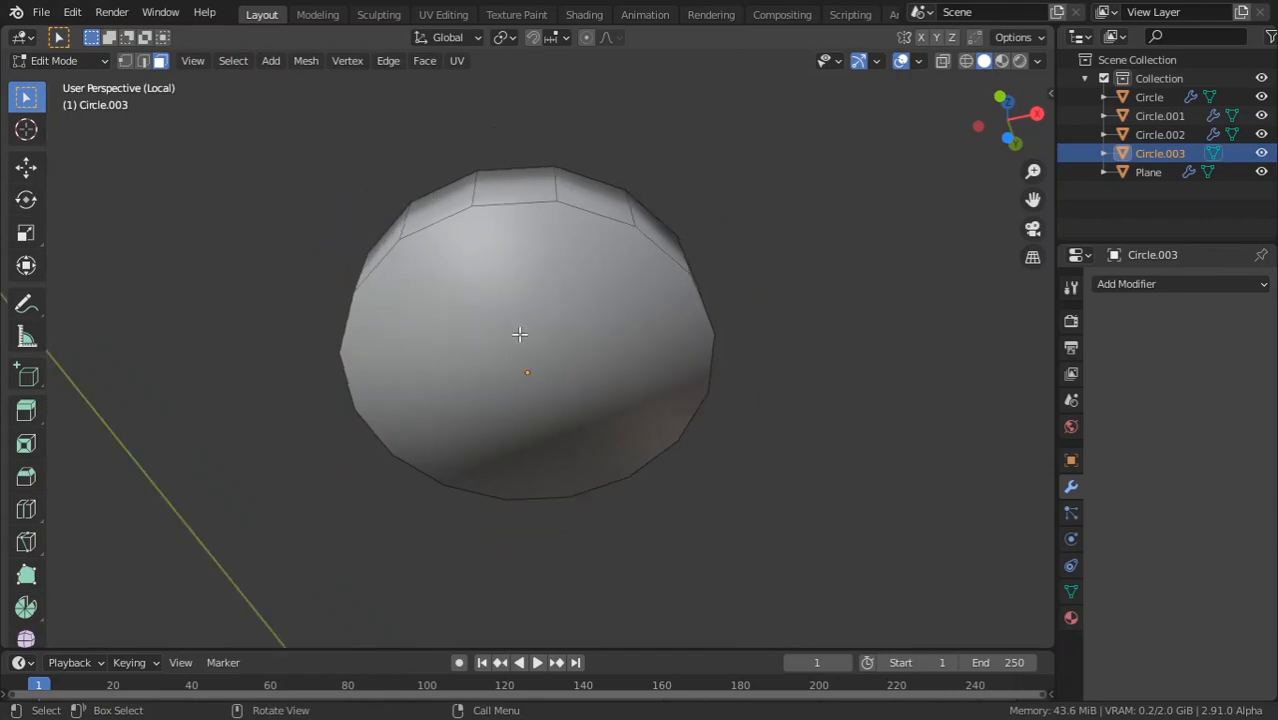
Inset the disc's bottom face and extrude it inward to form a matching recess underneath.
left_click(634, 378)
key("i")
left_click(717, 350)
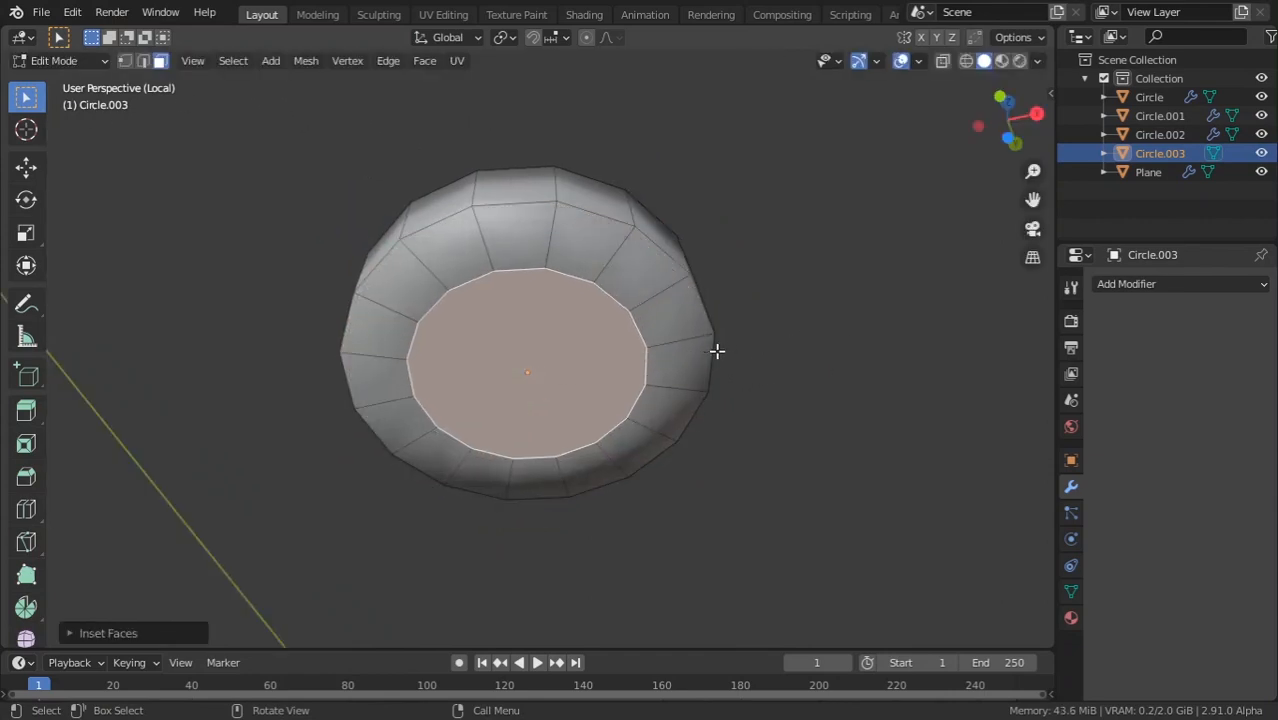
key("e")
left_click(779, 342)
key("Tab")
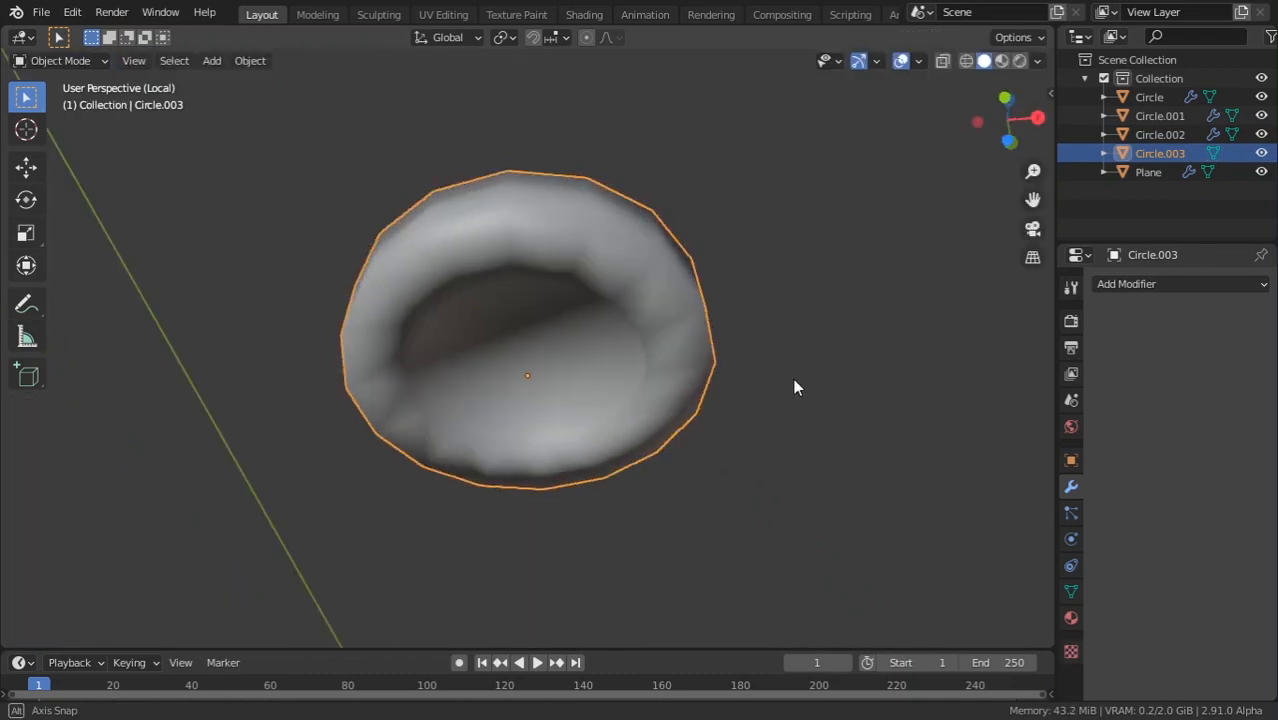
Add a Subdivision Surface modifier to the recessed disc.
middle_click_drag(793, 385, 655, 532)
scroll(610, 505, "up", 3)
middle_click_drag(540, 475, 365, 428)
left_click(1166, 286)
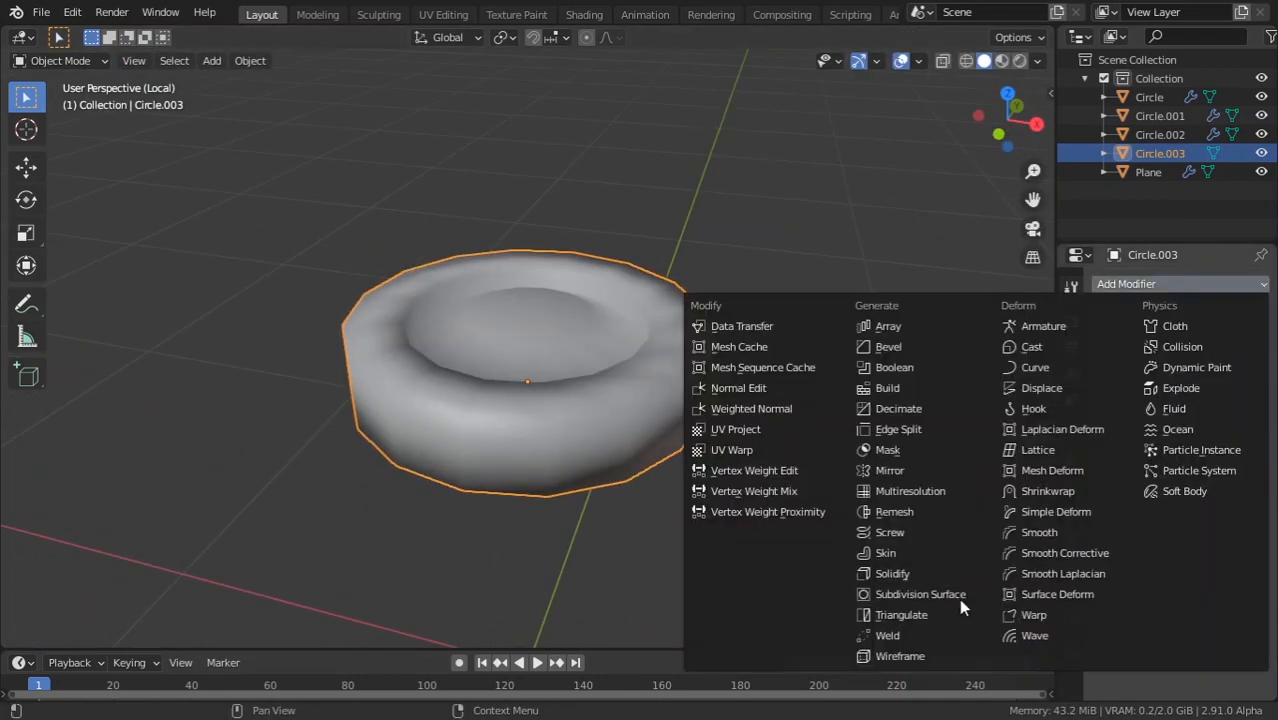
left_click(948, 594)
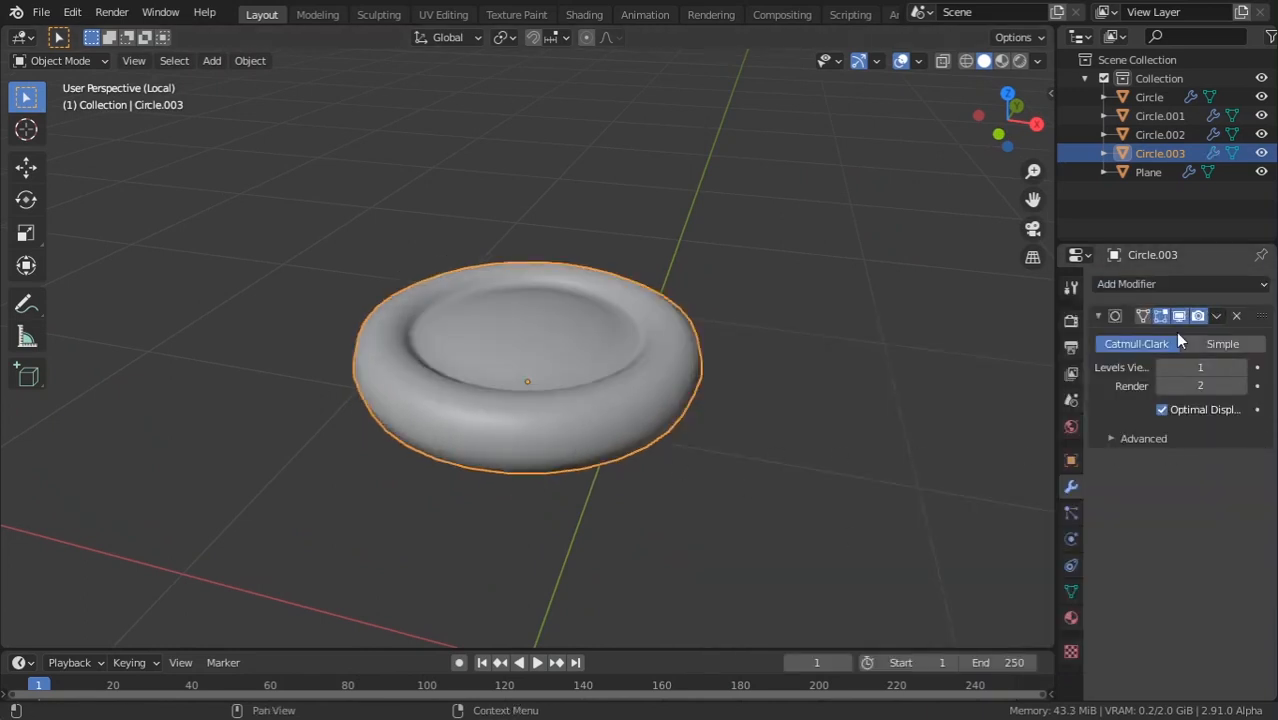
Add two evenly spaced loop cuts around the recessed disc's outer side wall.
key("Tab")
middle_click_drag(537, 471, 590, 437)
key("ctrl+r")
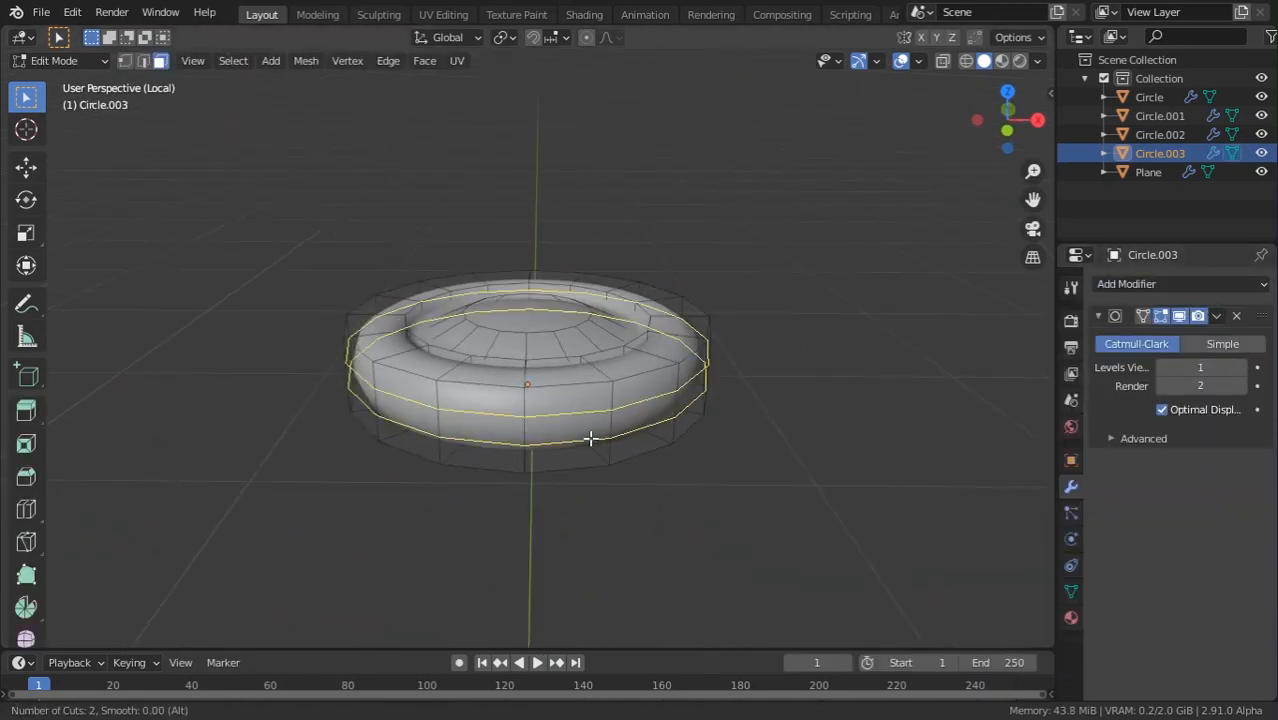
left_click(590, 440)
key("Tab")
middle_click_drag(613, 485, 548, 495)
Add one centred loop cut around the disc's top rim and one around its bottom rim.
key("Tab")
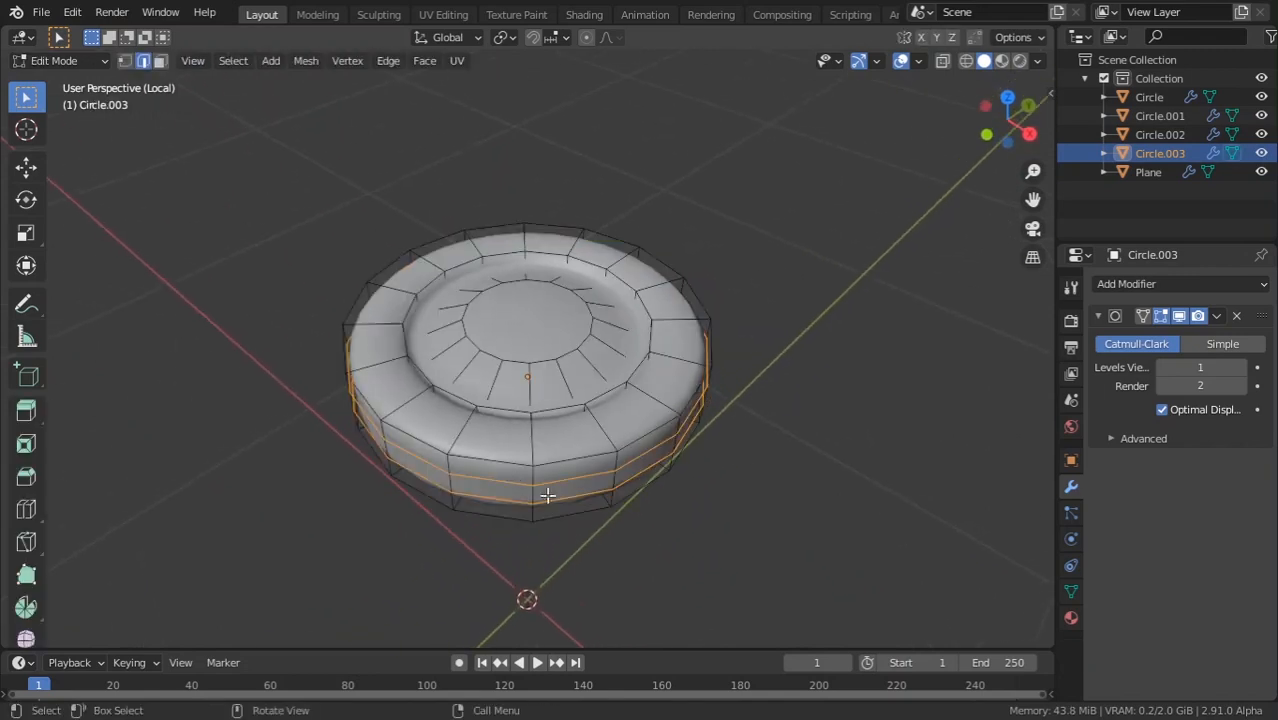
key("ctrl+r")
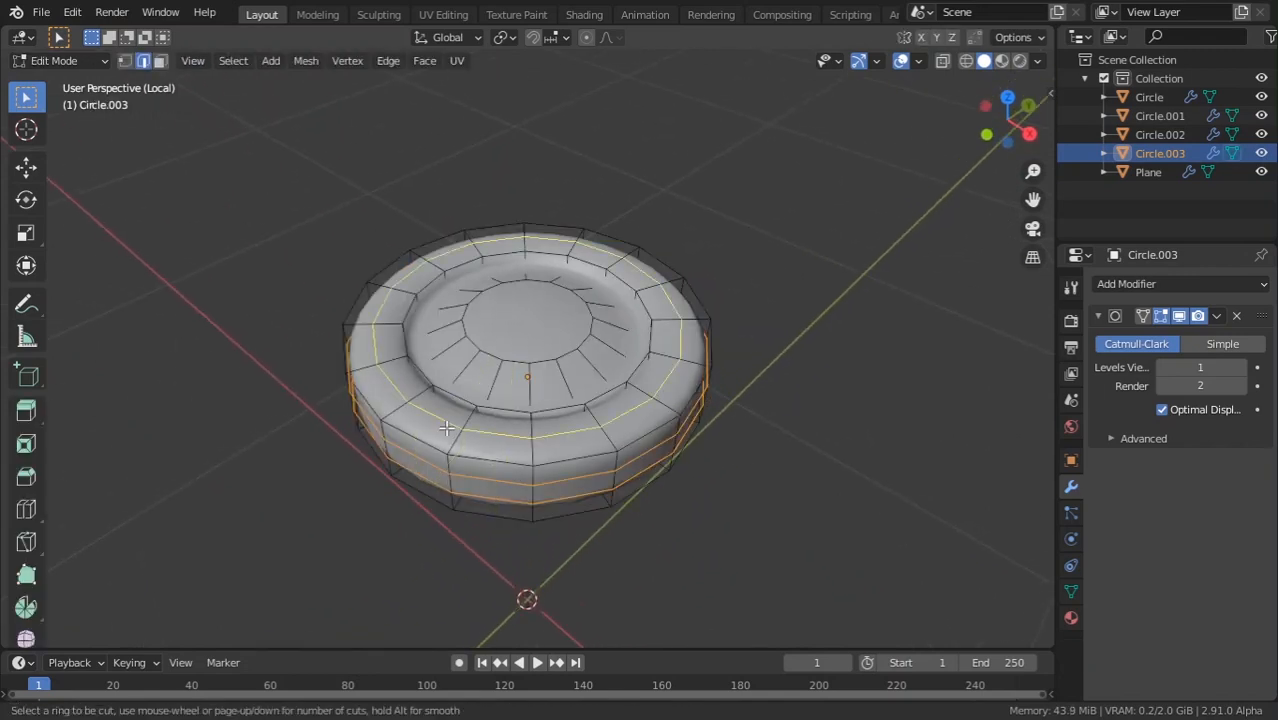
left_click(446, 428)
key("Tab")
middle_click_drag(739, 508, 633, 337)
key("Tab")
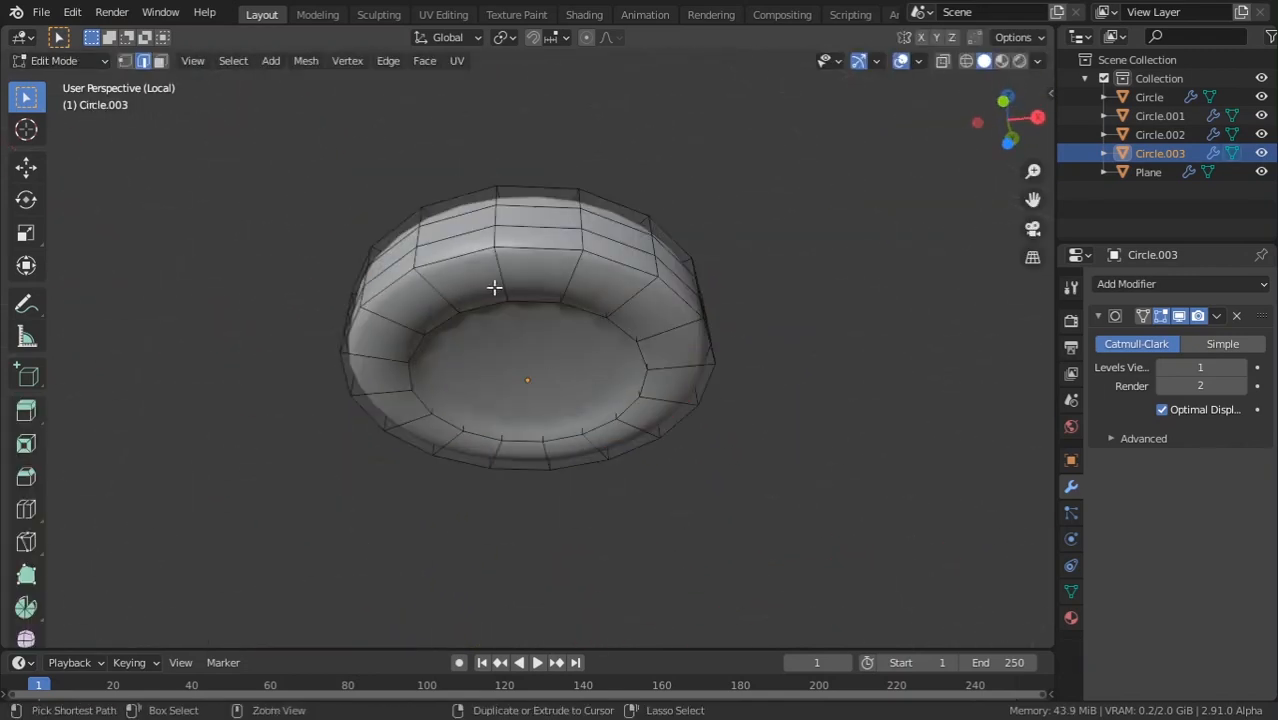
key("ctrl+r")
left_click(491, 288)
right_click(491, 288)
Fill the open edge loop of the disc's underside recess with a face and inset that face.
left_click(513, 347)
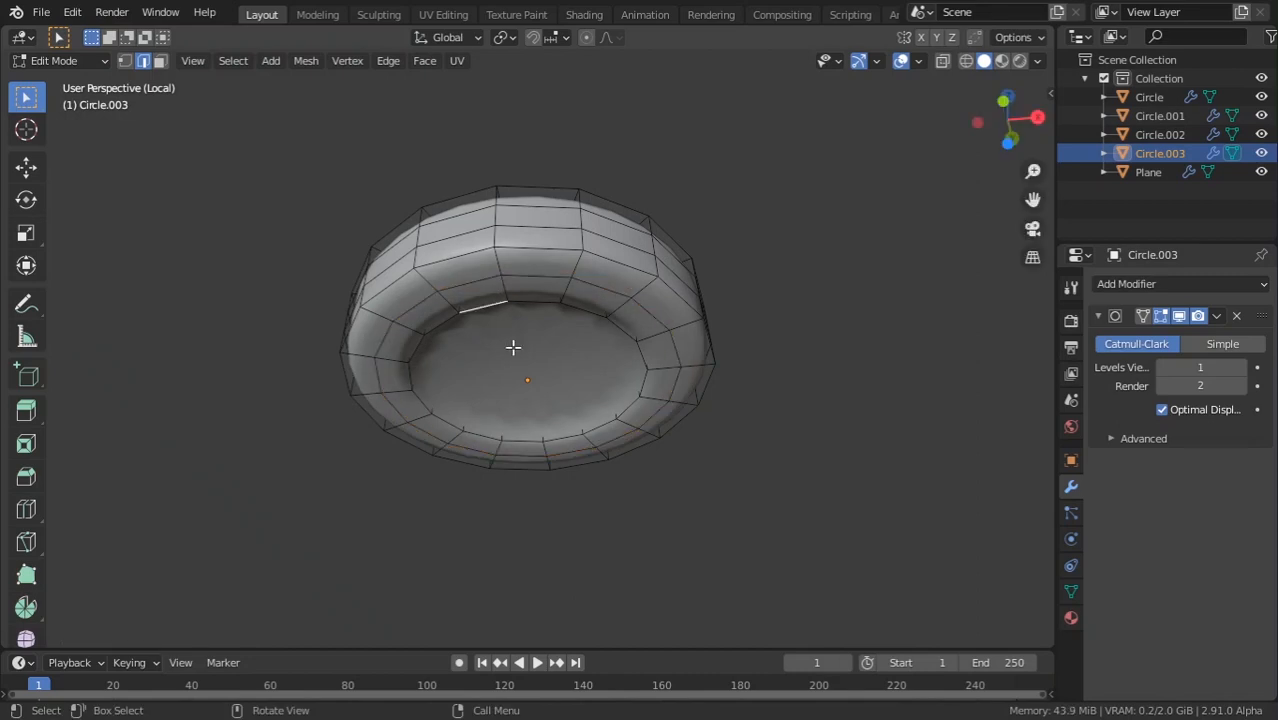
key("f")
key("i")
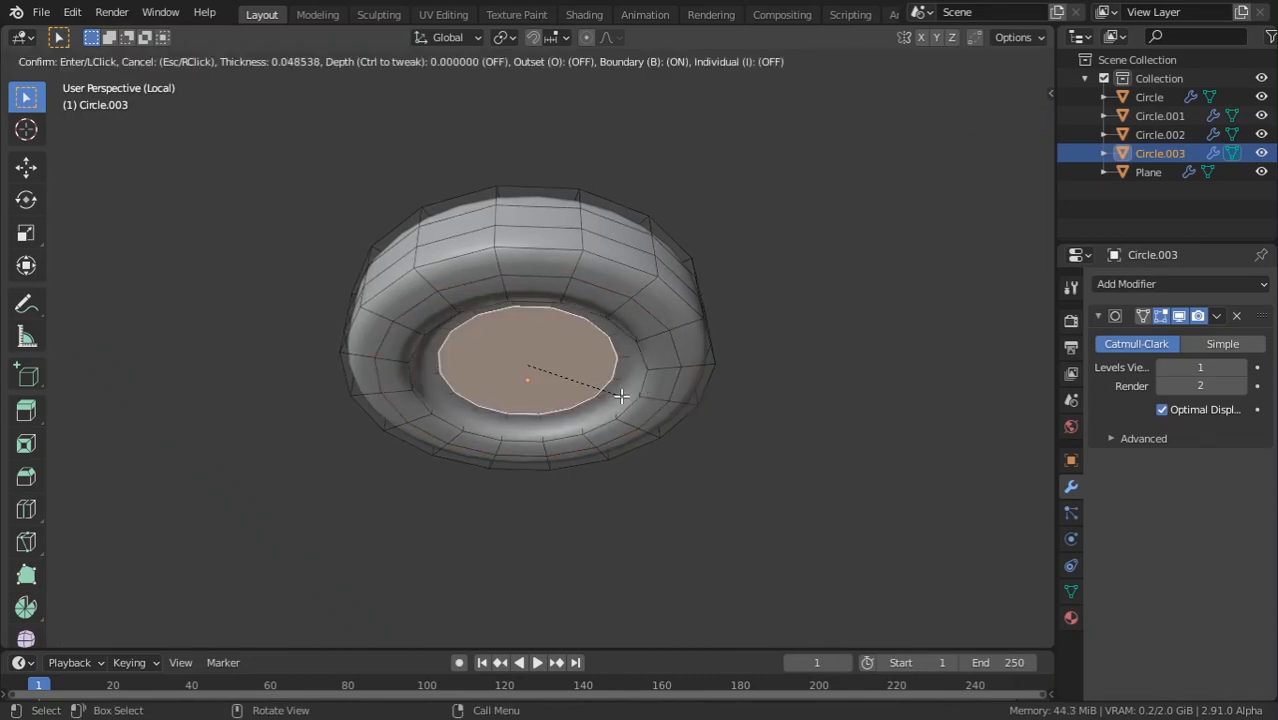
left_click(633, 397)
key("Tab")
middle_click_drag(718, 509, 607, 468)
Leave local view and adjust the disc's height above the cheese slice along Z.
key("KP_Divide")
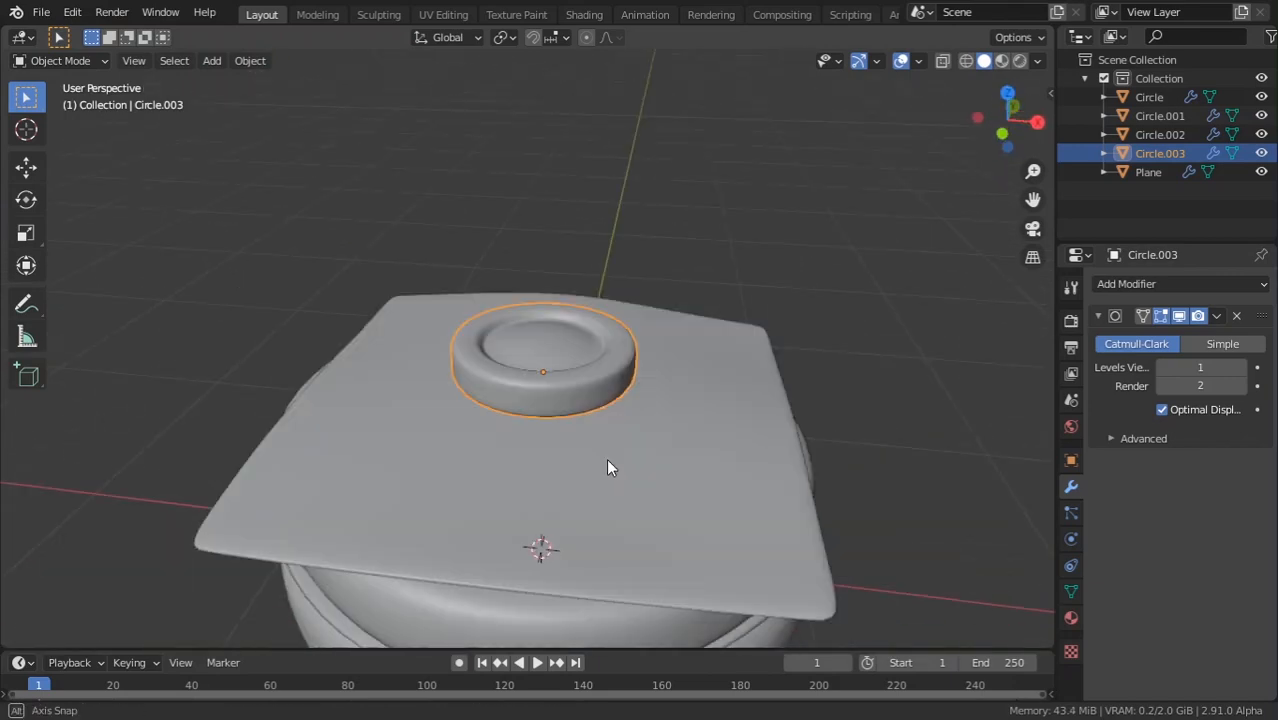
scroll(606, 467, "up", 4)
key("g")
key("z")
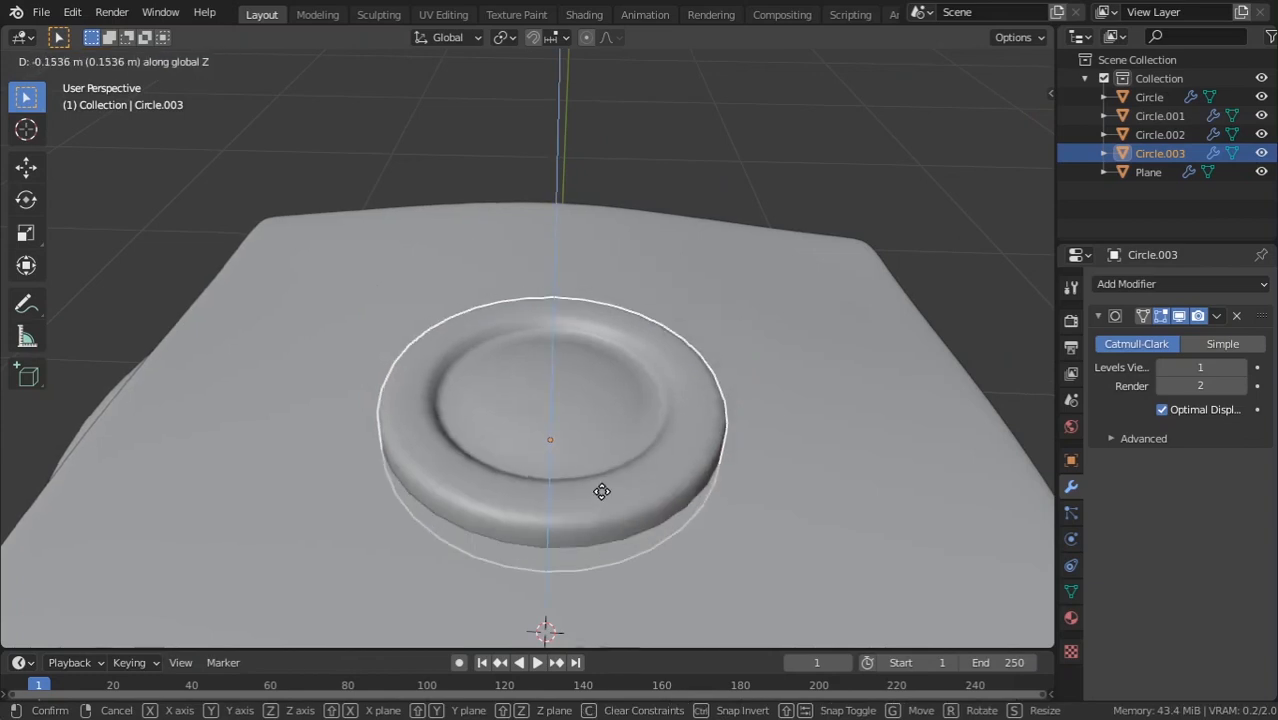
left_click(616, 263)
Move the disc over the front-left part of the cheese slice in top orthographic view.
key("KP_5")
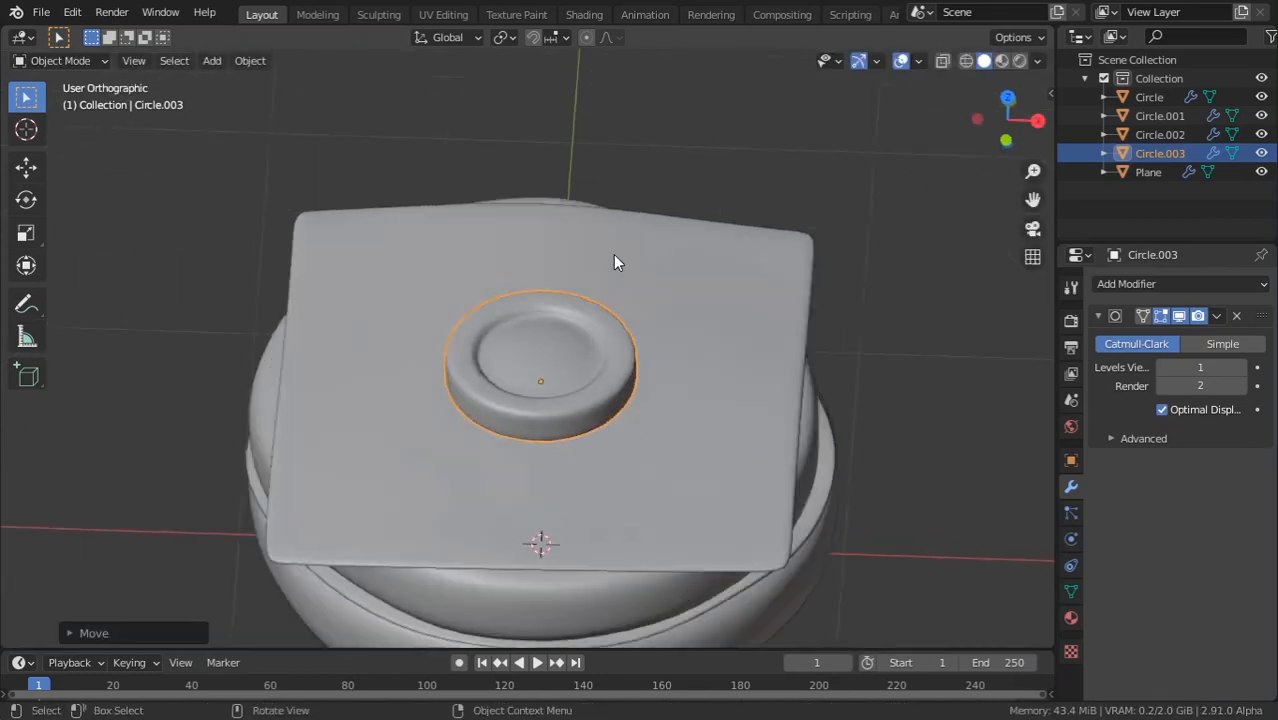
key("KP_7")
key("g")
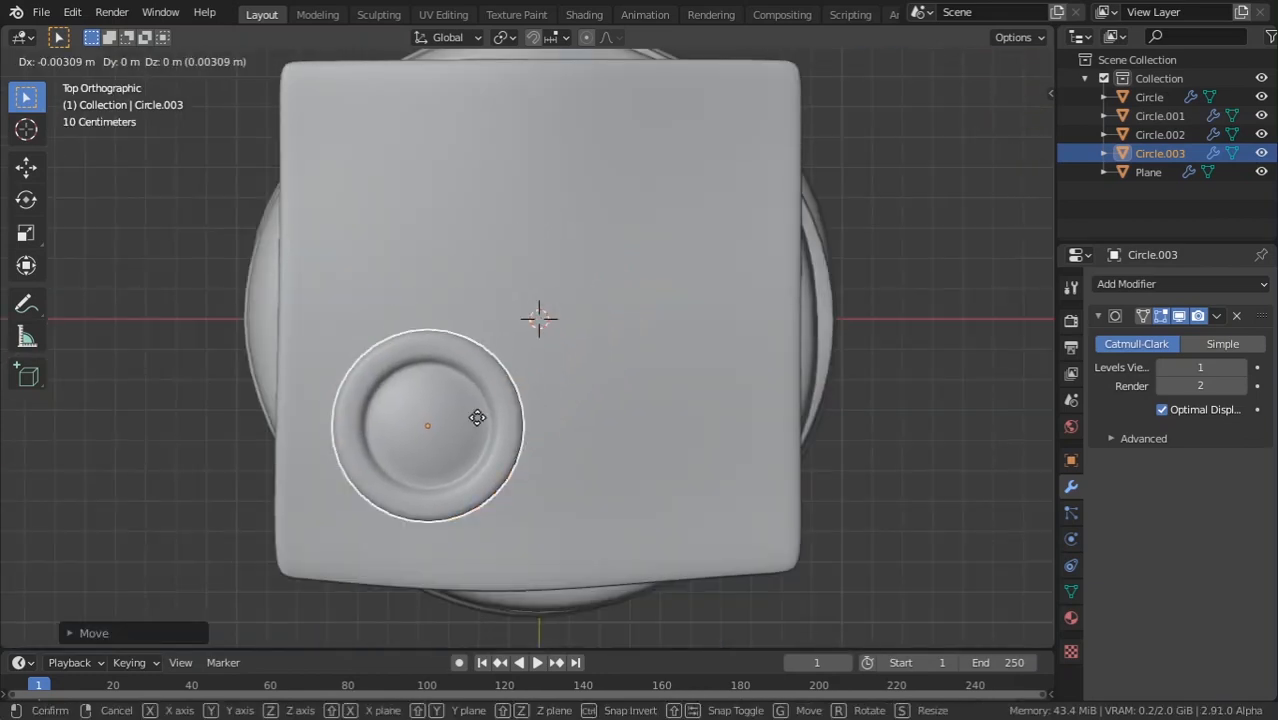
left_click(474, 441)
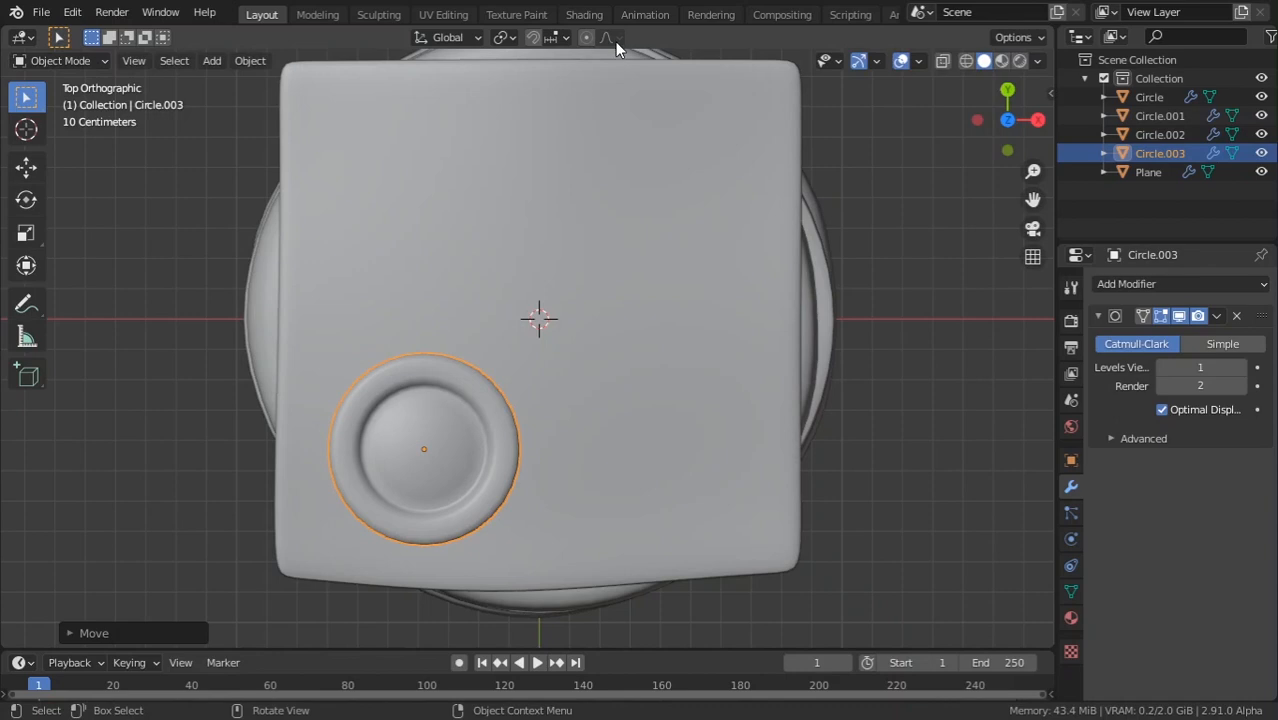
Enable face snapping with Align Rotation to Target and place the disc on the surface of the cheese slice.
left_click(533, 37)
left_click(555, 38)
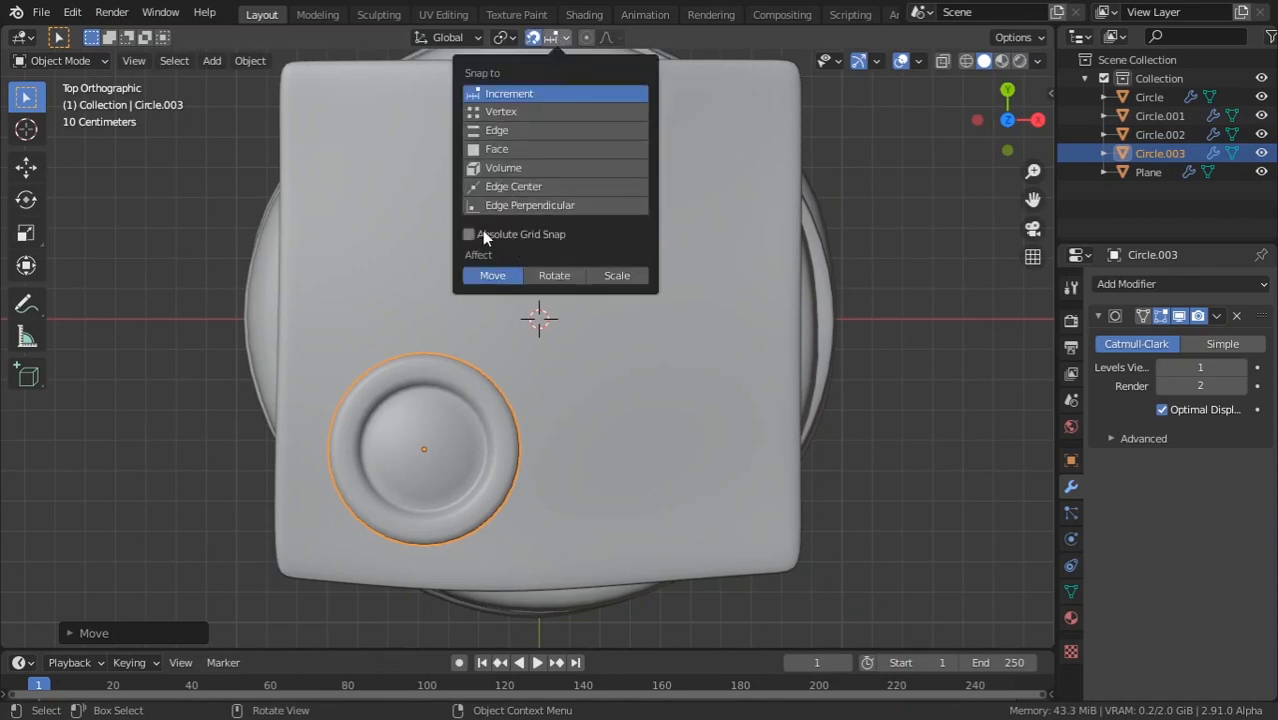
left_click(496, 149)
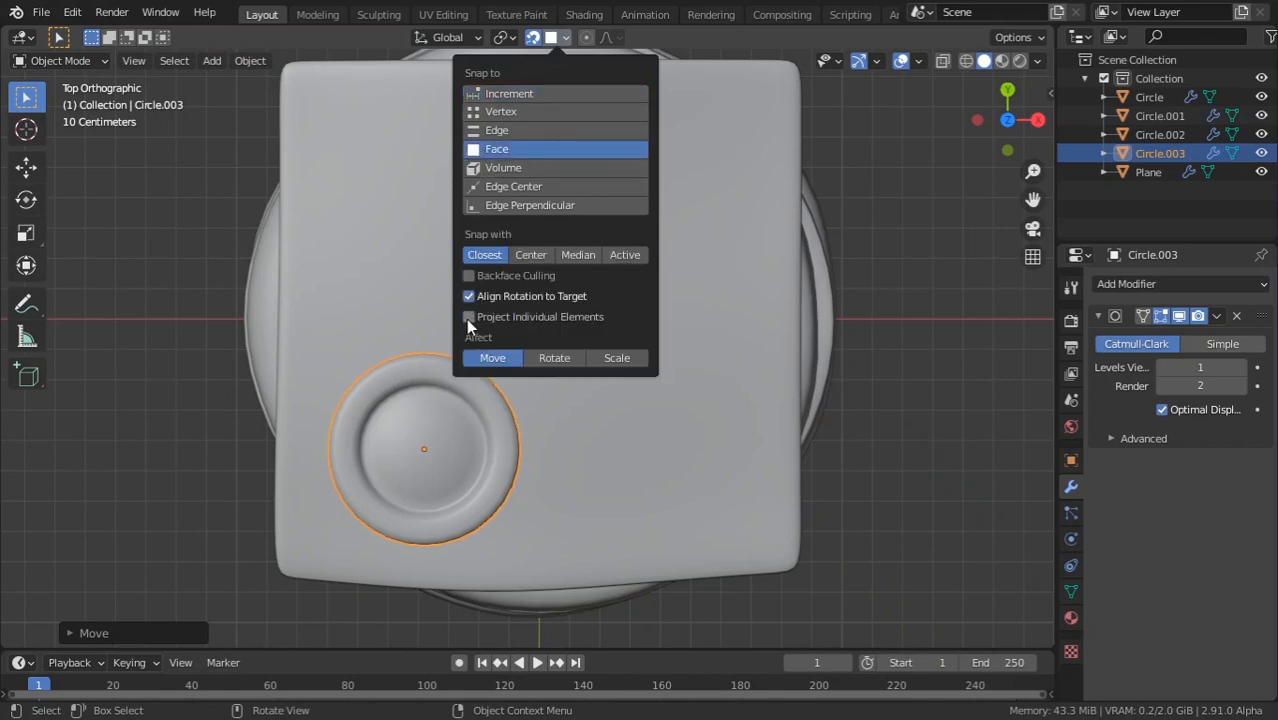
key("g")
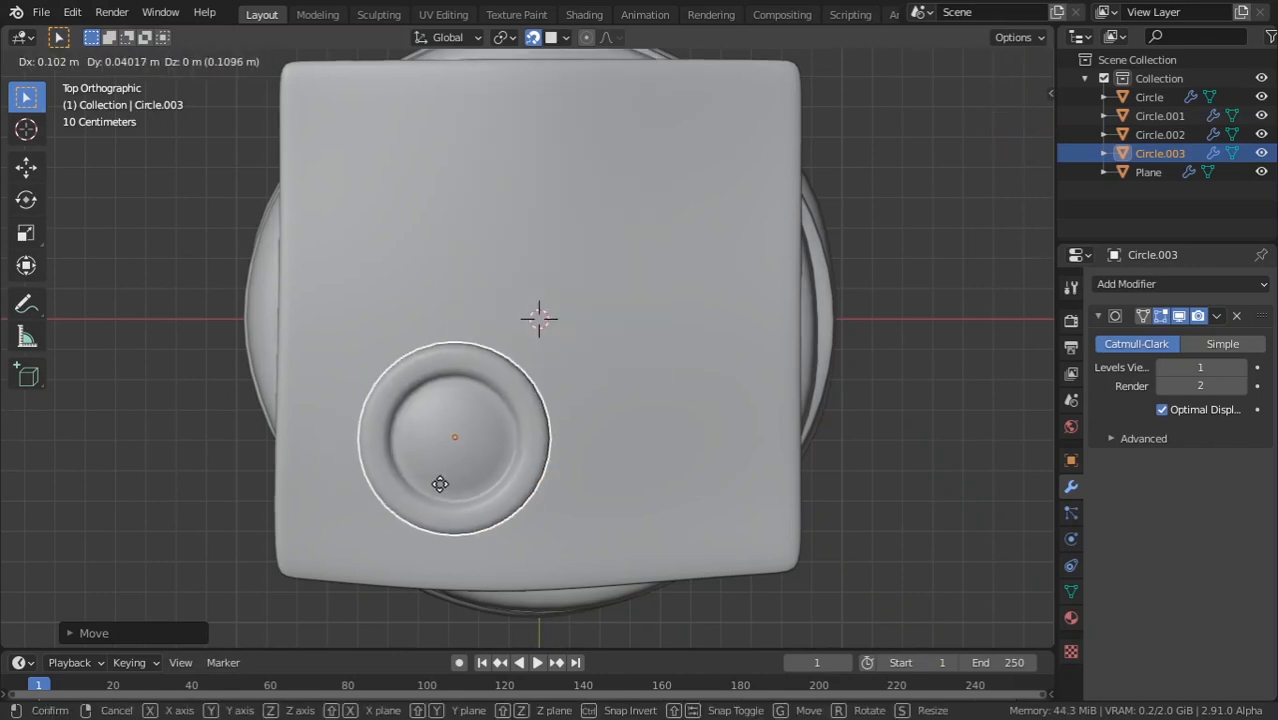
left_click(417, 494)
middle_click_drag(417, 494, 614, 209)
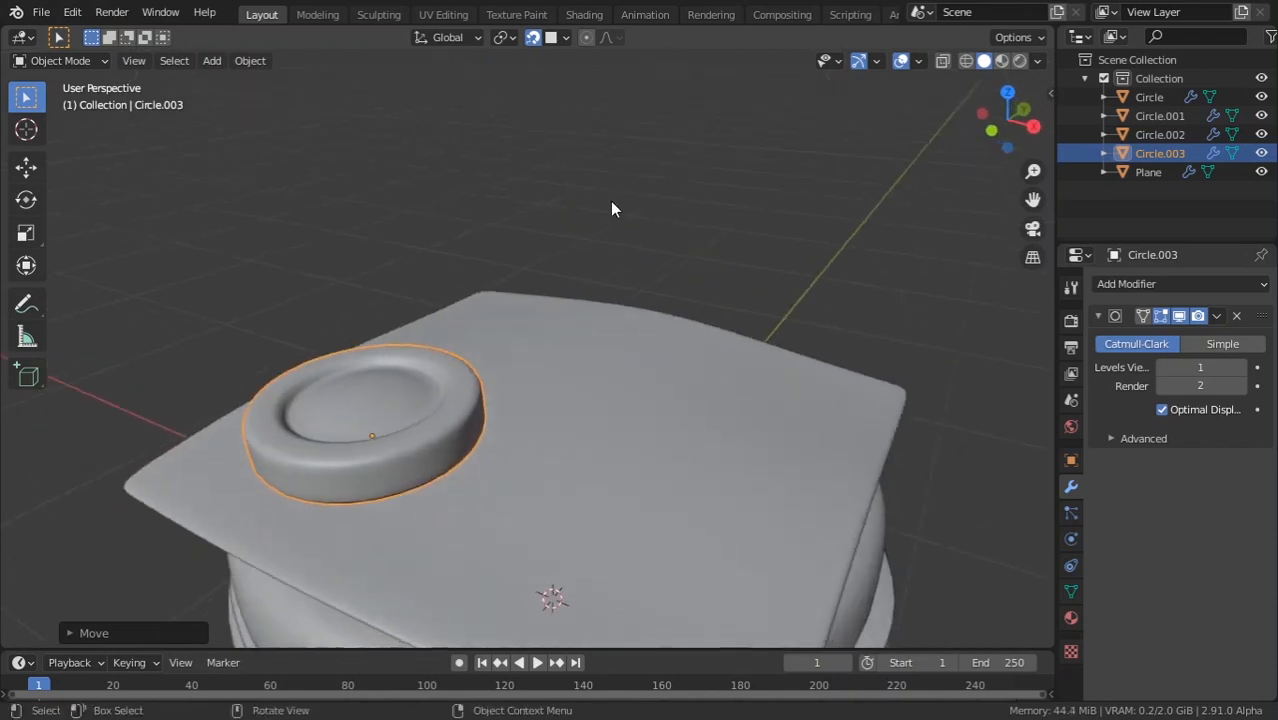
middle_click_drag(349, 468, 365, 388, "shift")
key("g")
left_click(354, 365)
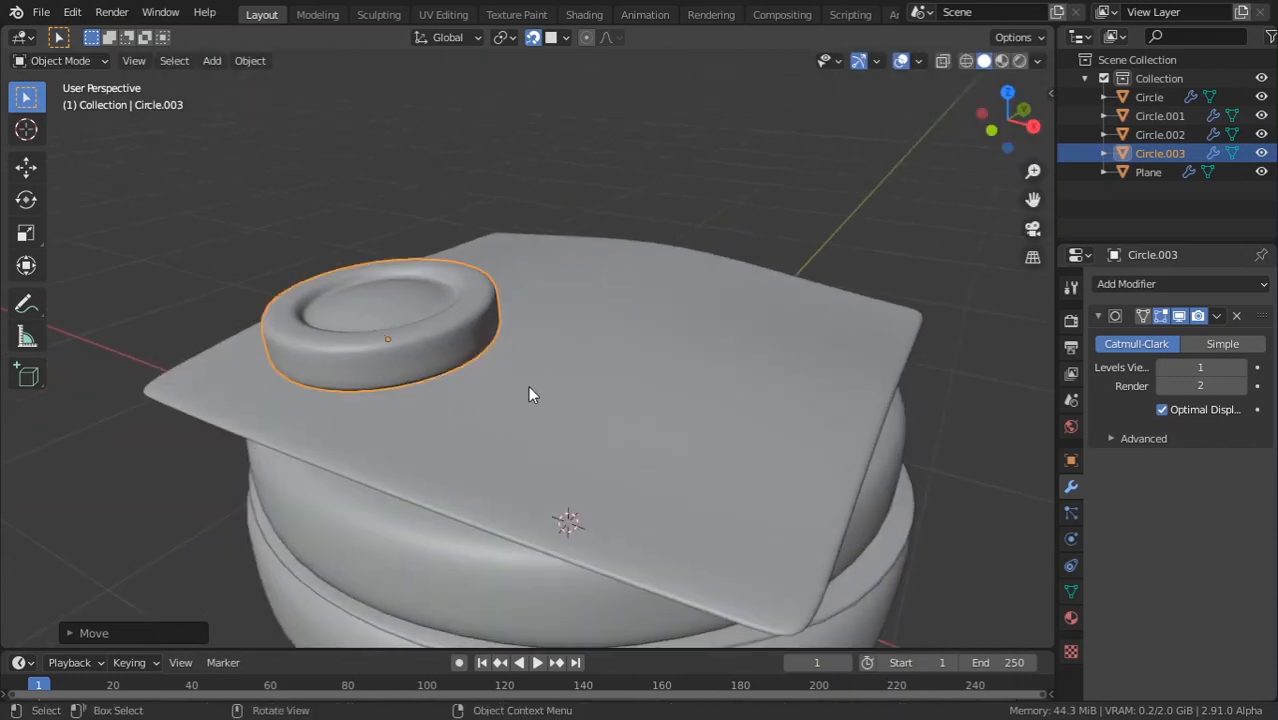
Duplicate the disc twice, snapping one copy to the slice's front-right part and the other towards its back.
key("shift+d")
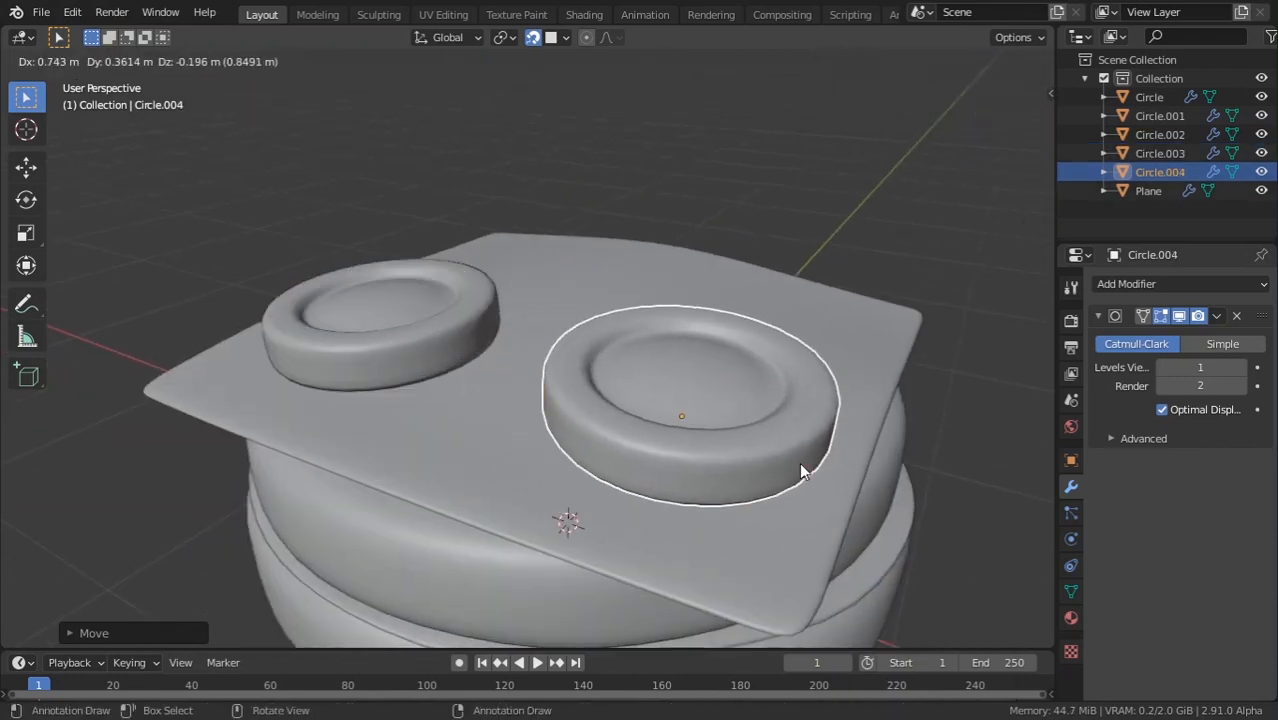
left_click(799, 462)
middle_click_drag(799, 462, 733, 414)
key("shift+d")
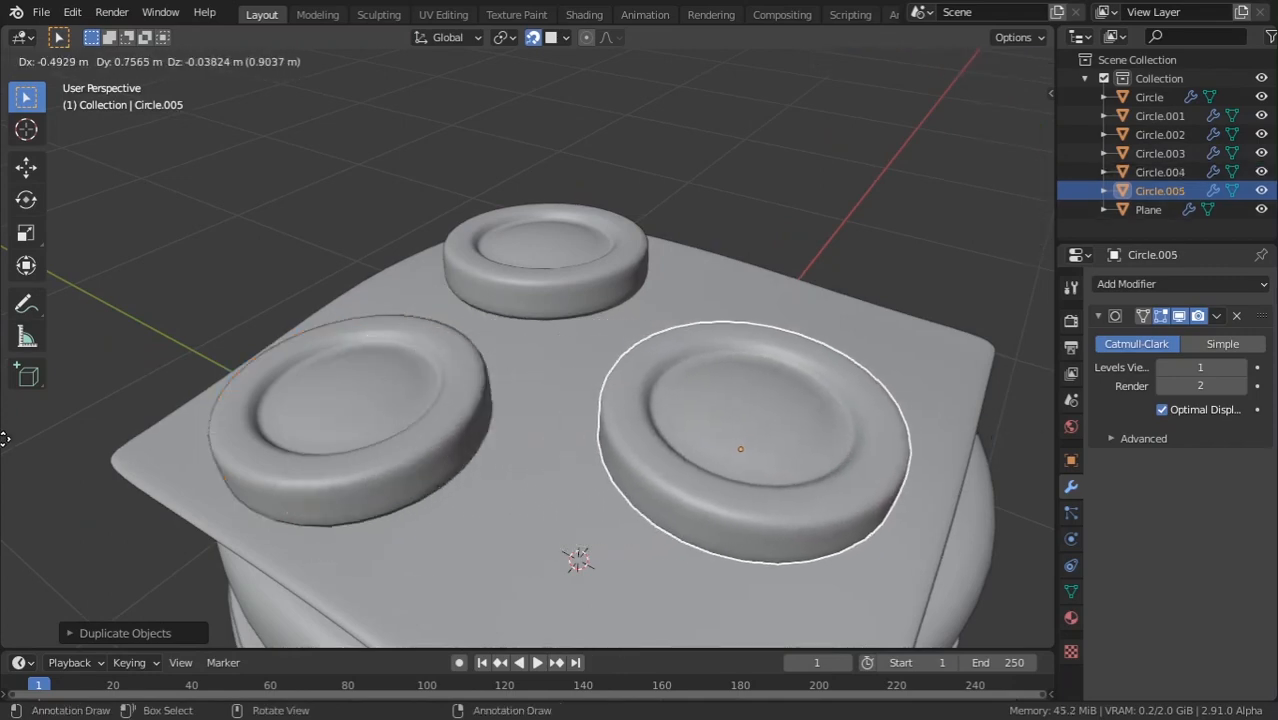
left_click(1051, 418)
Inspect the placement of the three discs on the cheese slice from several angles.
middle_click_drag(720, 406, 638, 200)
middle_click_drag(540, 255, 802, 362)
middle_click_drag(672, 328, 754, 392)
left_click(964, 500)
key("Tab")
middle_click_drag(964, 500, 662, 491)
key("Tab")
scroll(330, 516, "down", 4)
middle_click_drag(330, 516, 566, 492)
Duplicate the bottom bun in front view and raise the copy along Z above the discs.
scroll(518, 505, "up", 2)
scroll(500, 505, "down", 2)
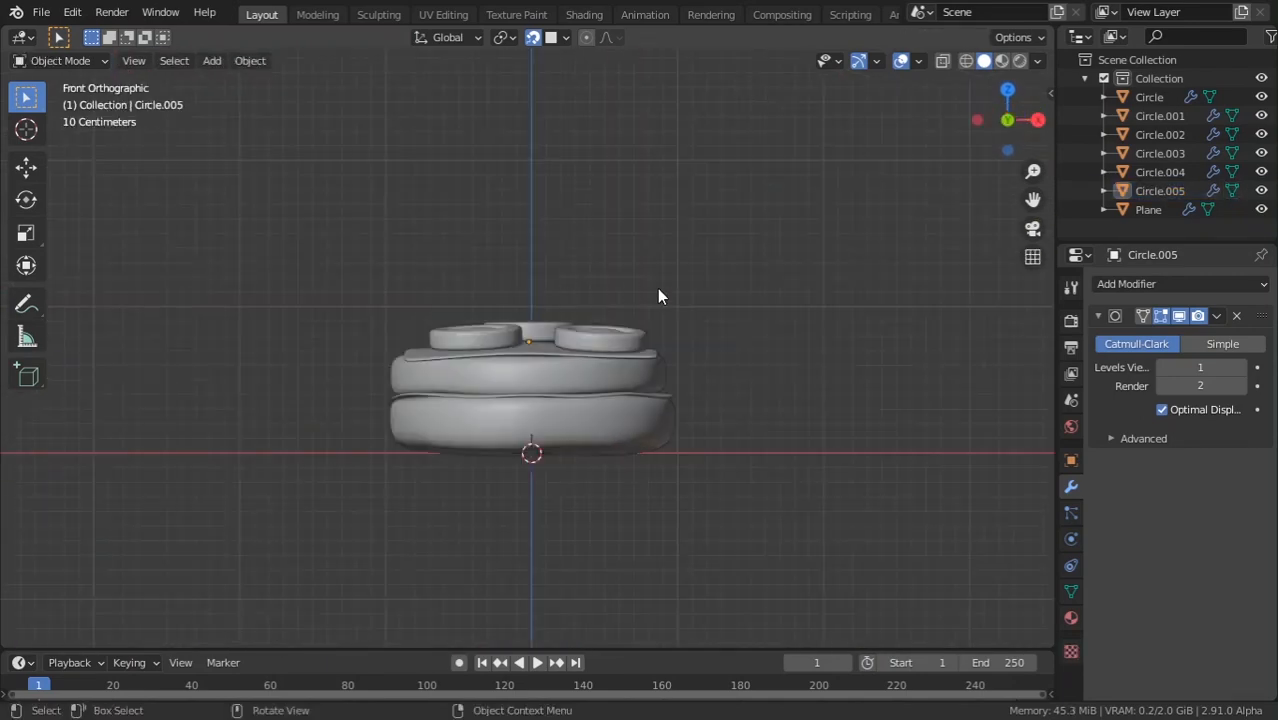
scroll(695, 303, "up", 2)
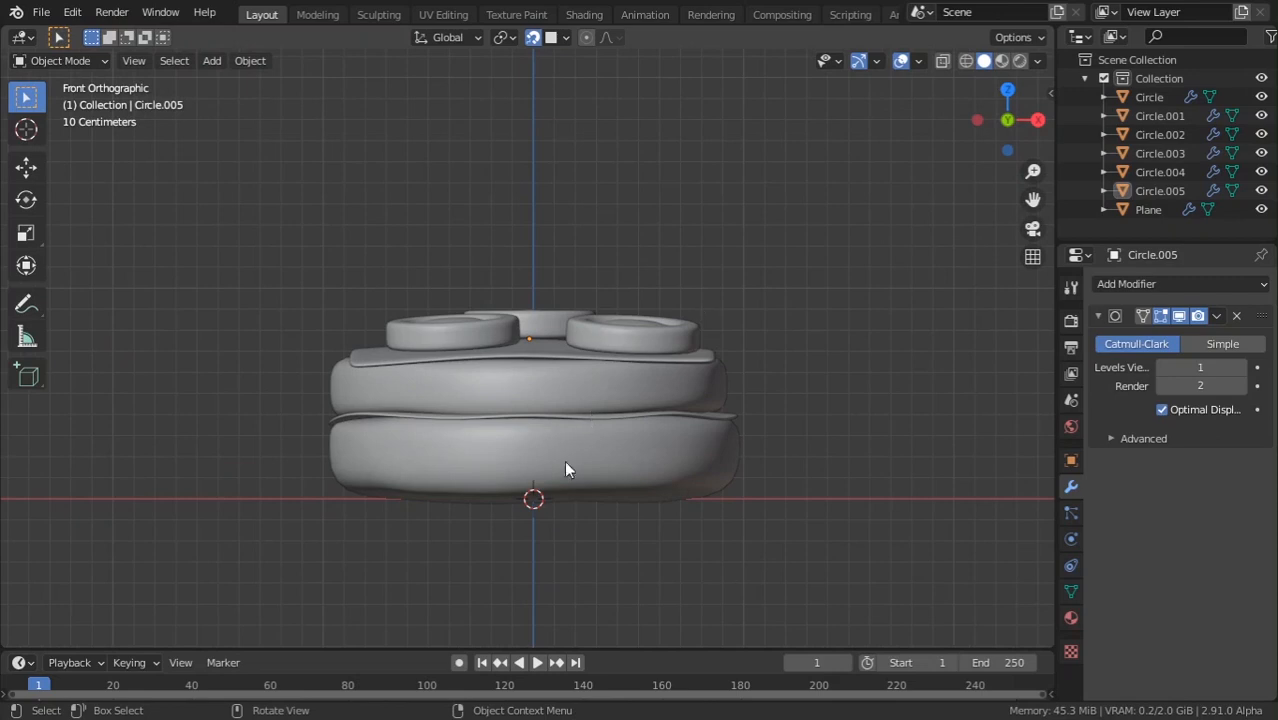
left_click(514, 500)
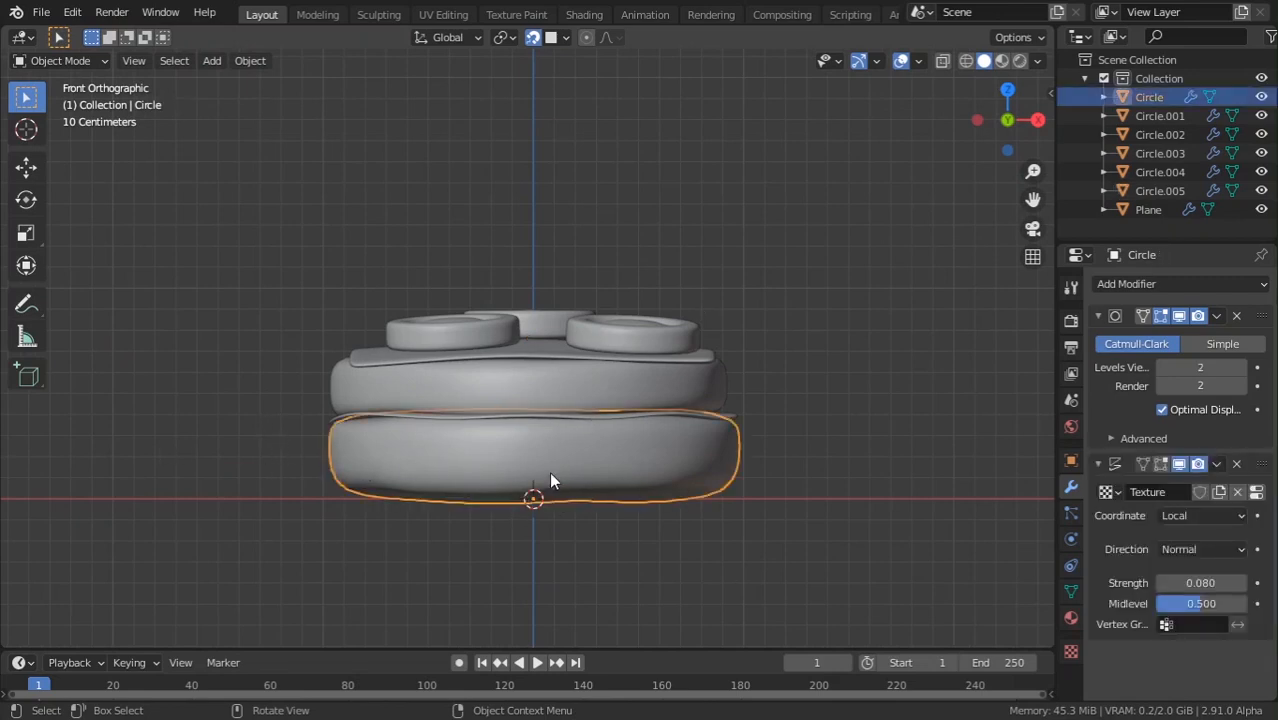
key("shift+d")
key("z")
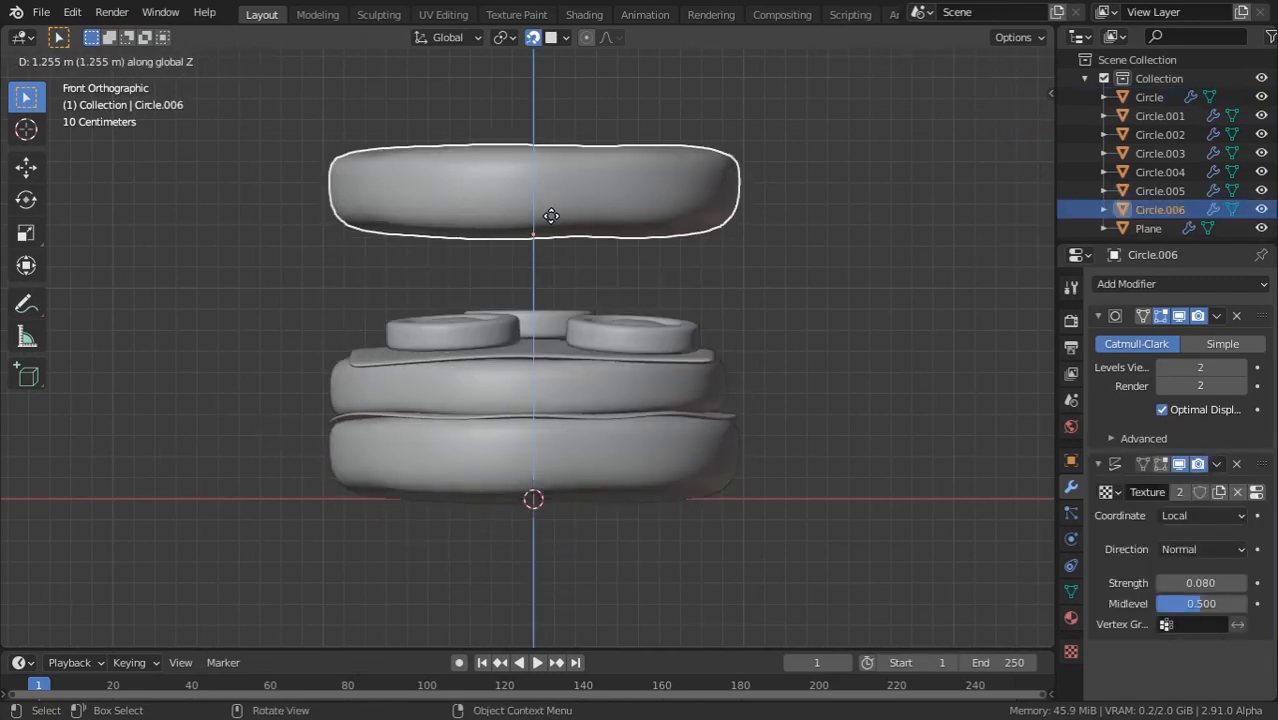
left_click(539, 303)
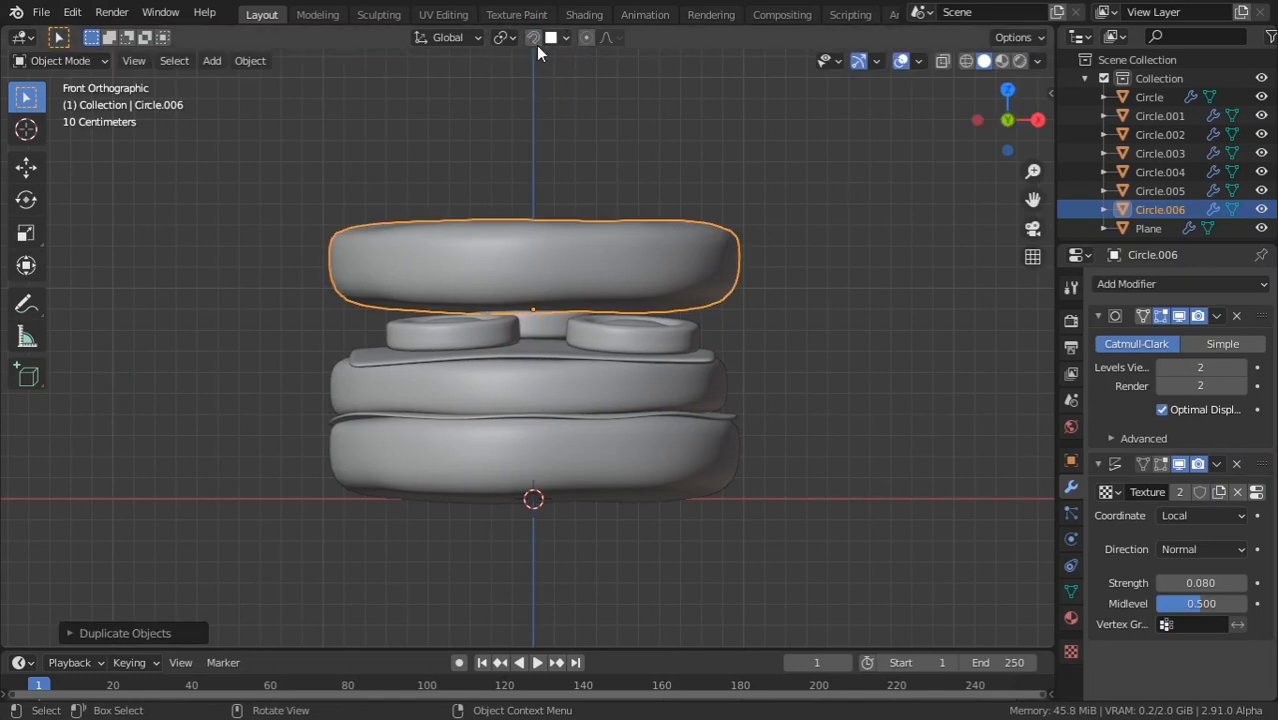
Turn off snapping and flip the copied bun upside down by scaling it -1 along Z.
key("s")
key("z")
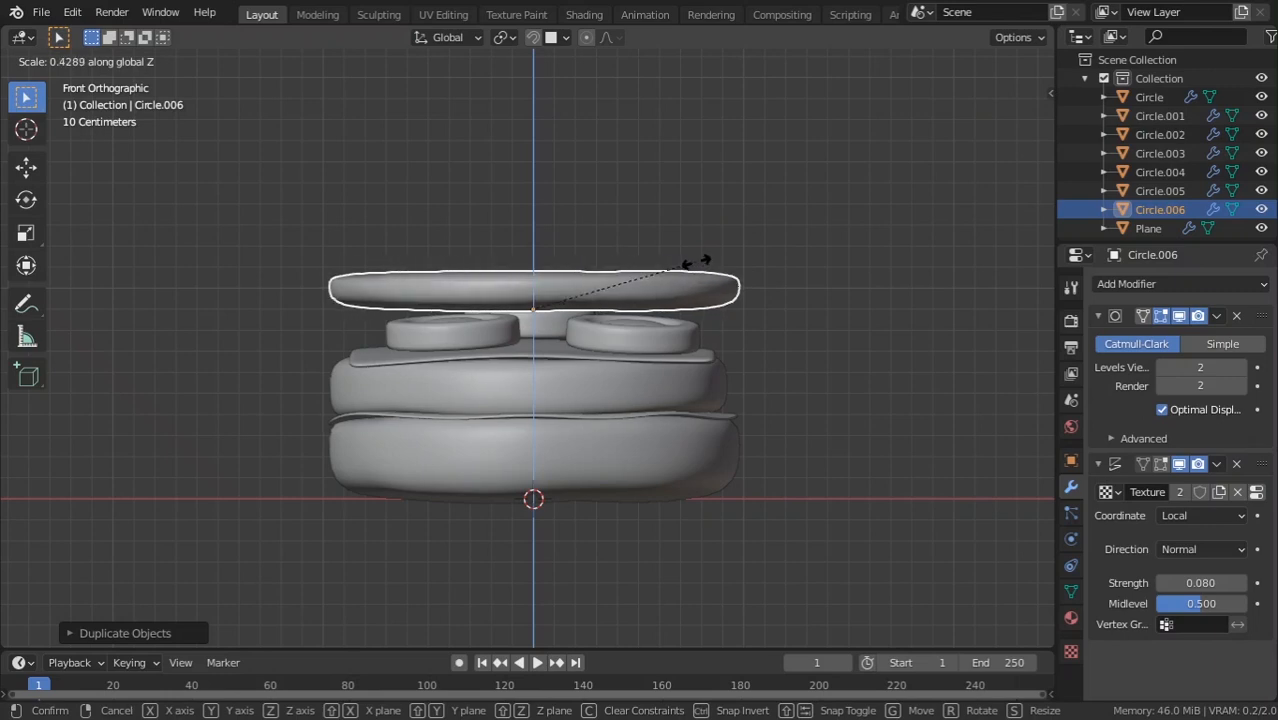
type("1")
key("Return")
Raise the flipped bun along Z onto the discs and apply its object transform.
key("g")
key("z")
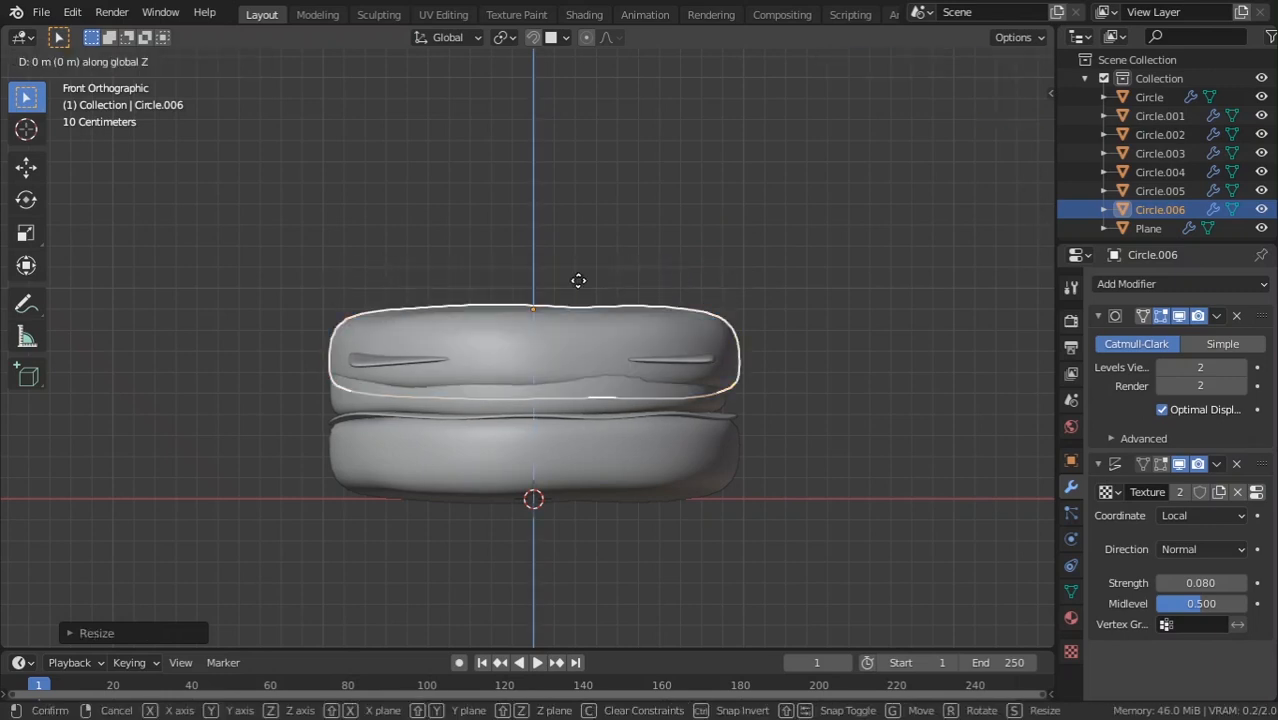
left_click(580, 217)
key("ctrl+a")
left_click(534, 217)
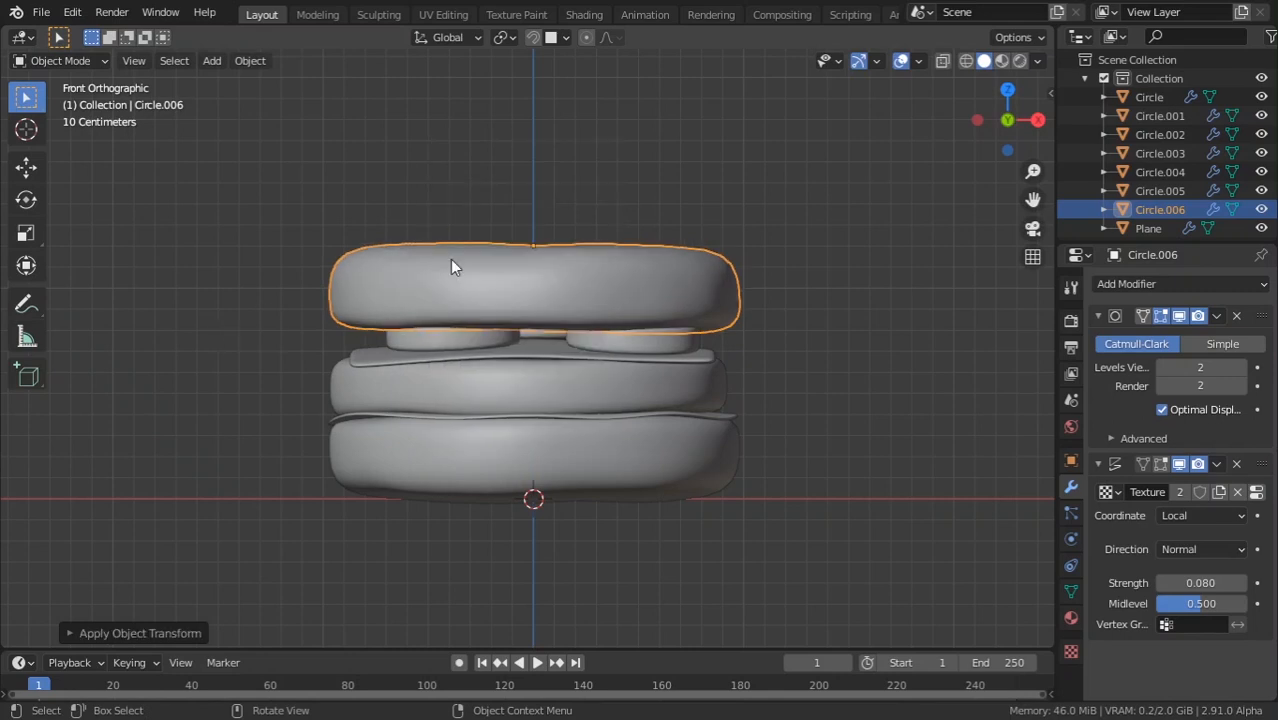
Fine-tune the top bun's height along Z so it rests on the discs, and deselect it.
scroll(537, 296, "up", 2)
key("g")
key("z")
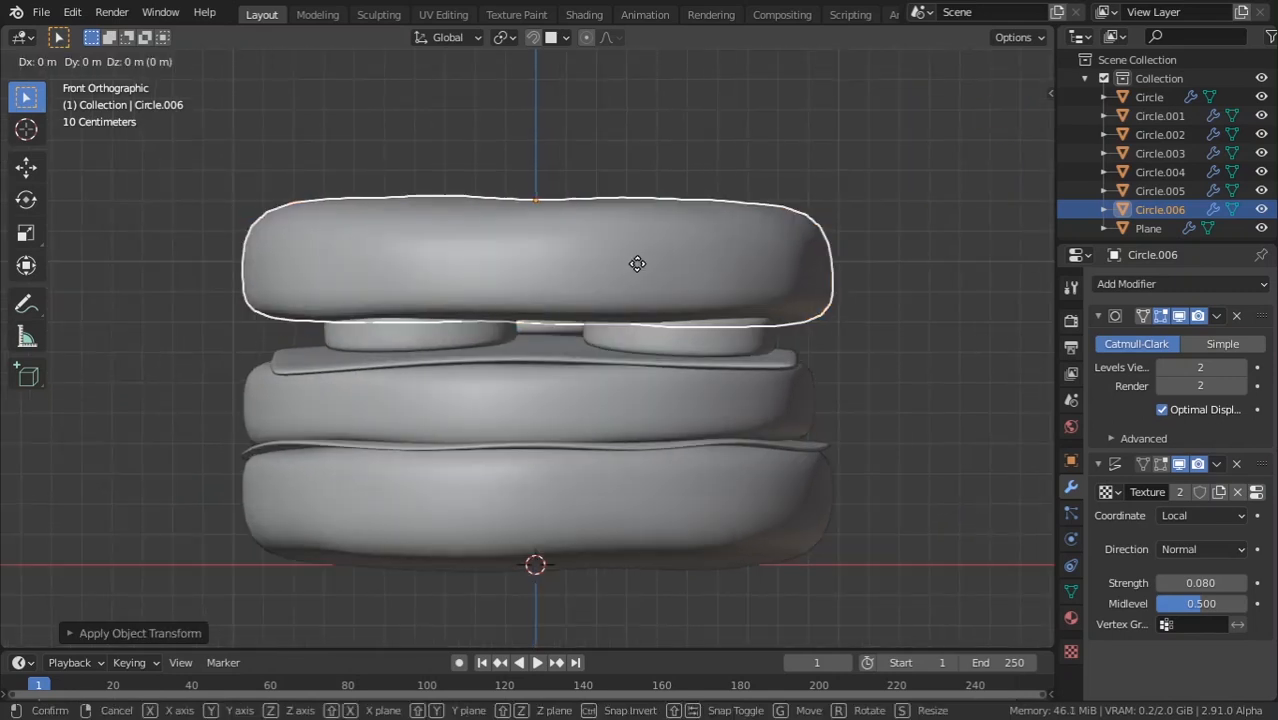
left_click(690, 275)
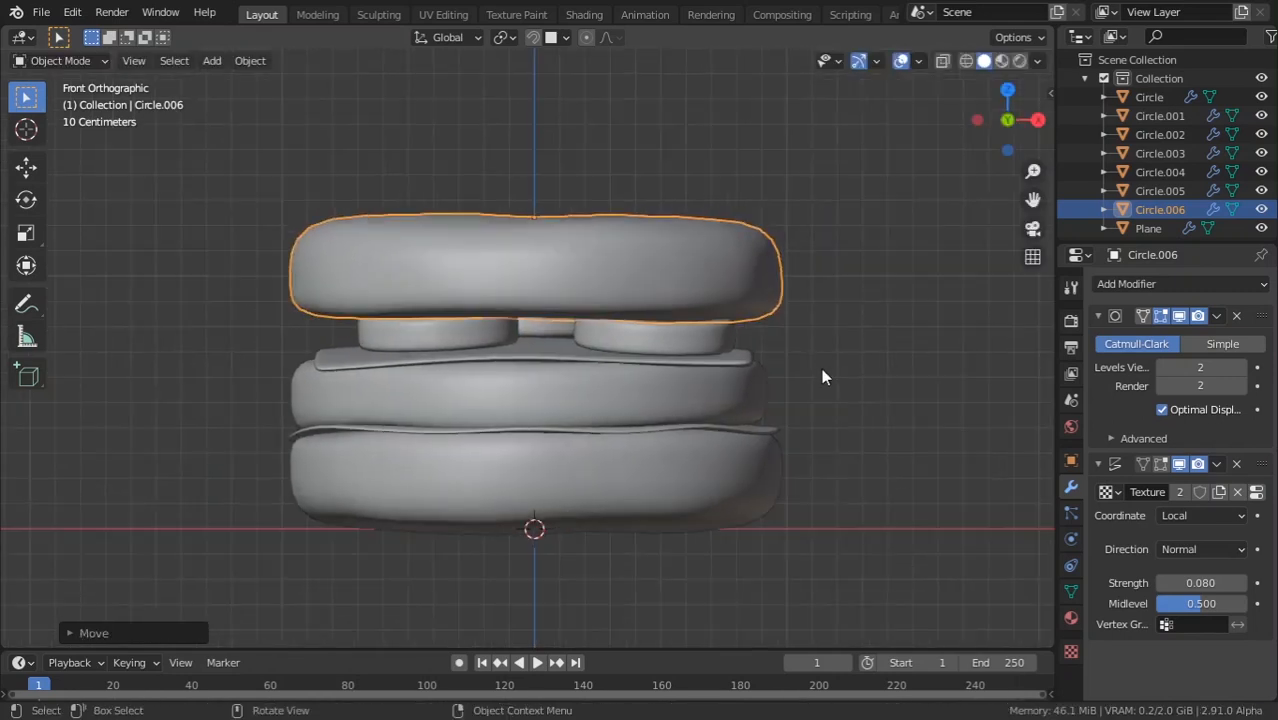
scroll(821, 368, "down", 2)
left_click(815, 382)
Select the centre face on top of the upper bun's mesh and raise it along Z.
middle_click_drag(815, 382, 798, 417)
scroll(599, 437, "down", 2)
middle_click_drag(599, 437, 551, 368)
key("Tab")
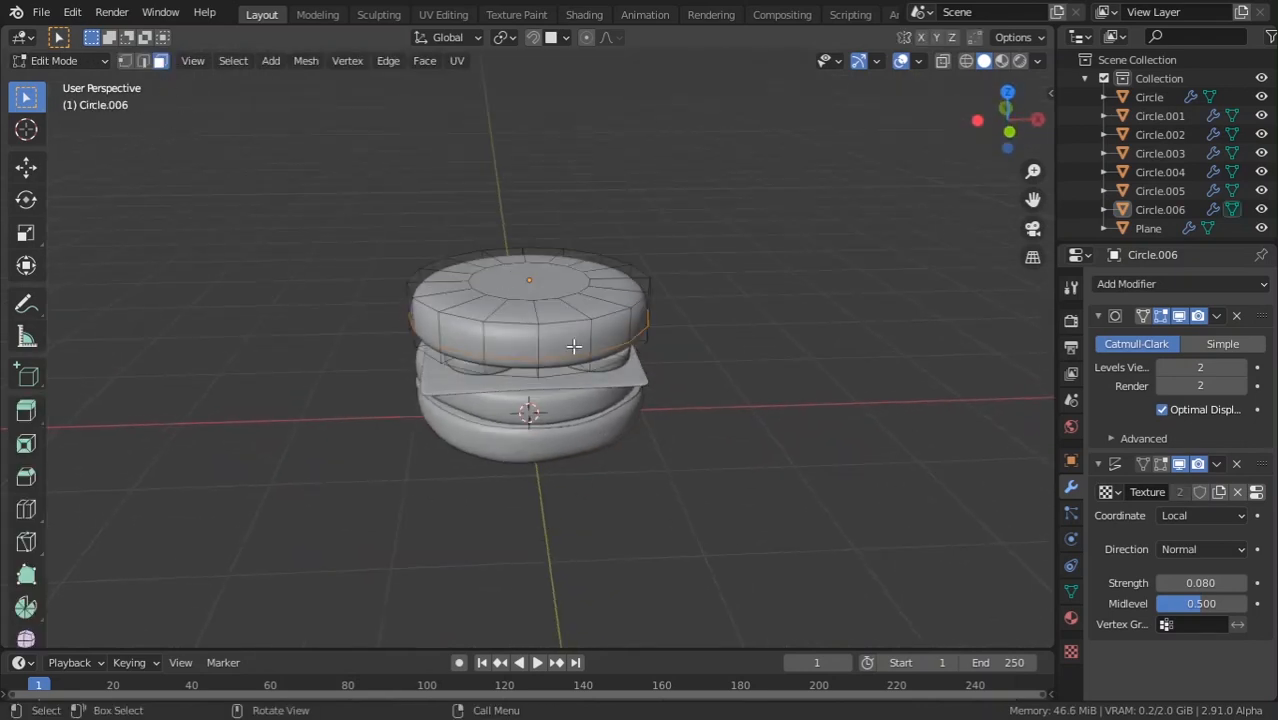
left_click(541, 285)
scroll(541, 285, "up", 2)
key("g")
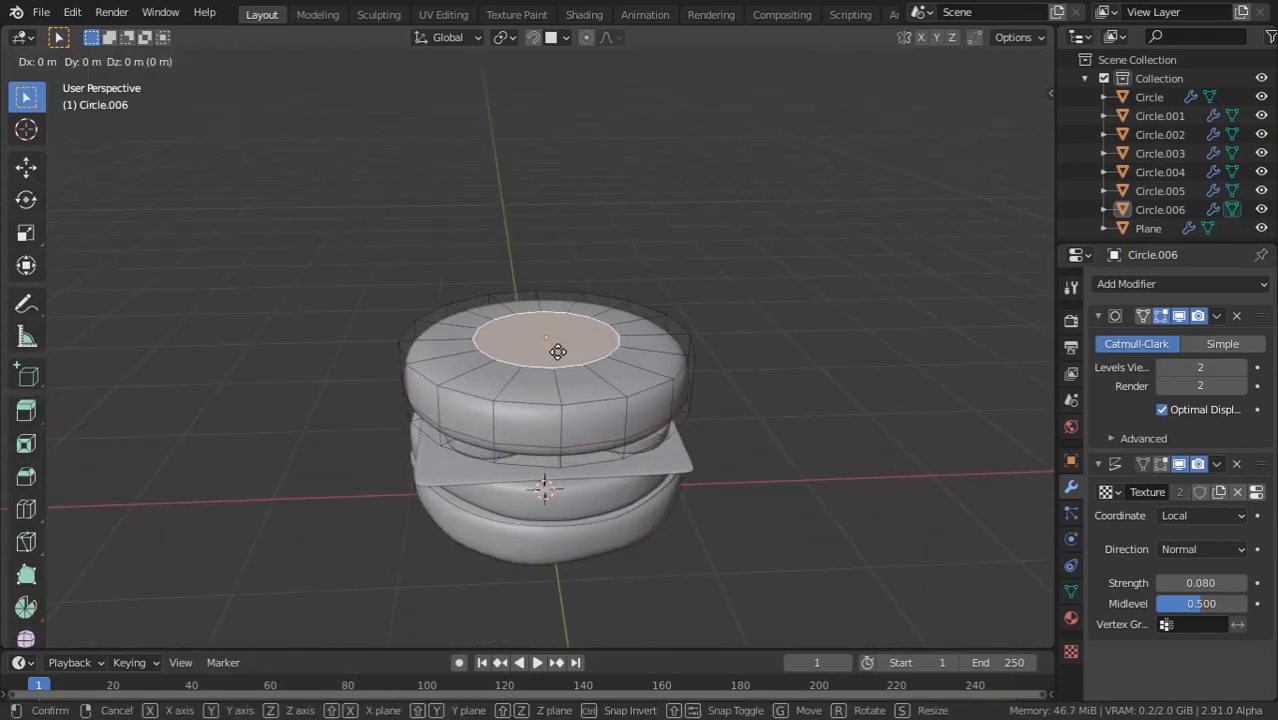
key("z")
left_click(556, 322)
key("Tab")
Raise the upper bun's centre face further along Z to give the bun a rounder dome.
middle_click_drag(556, 322, 646, 377)
key("Tab")
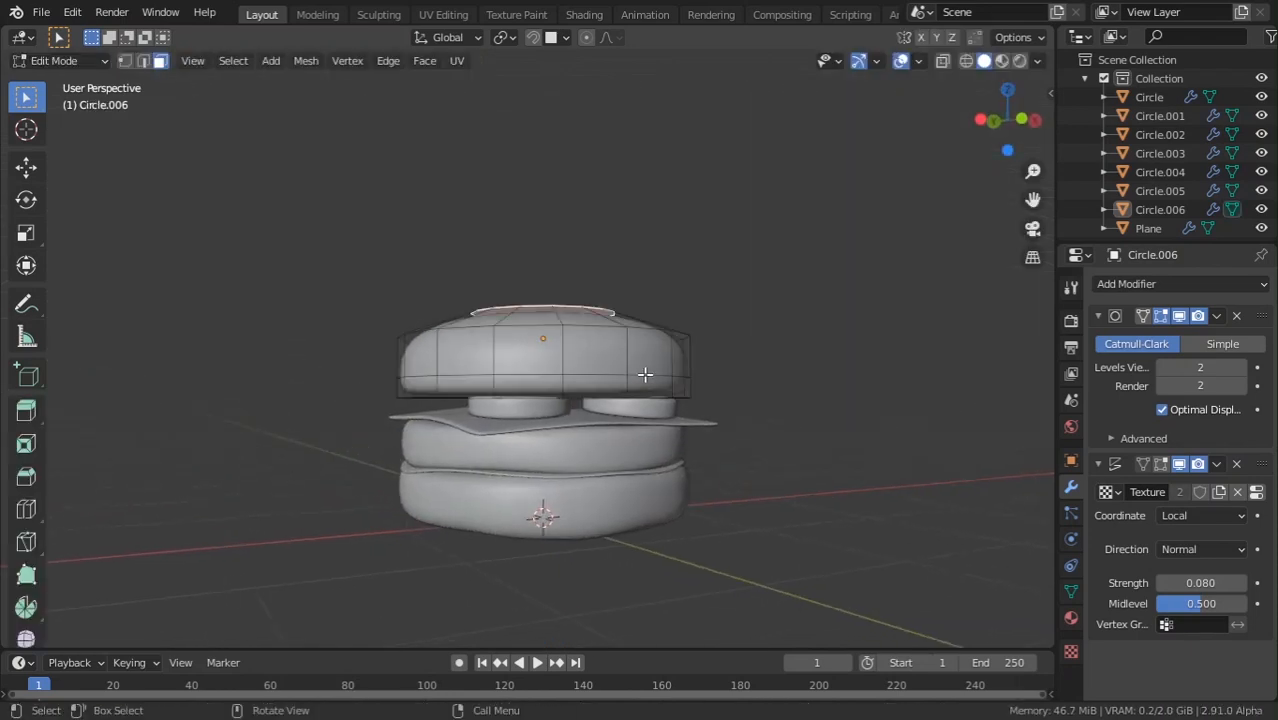
key("g")
key("z")
left_click(647, 375)
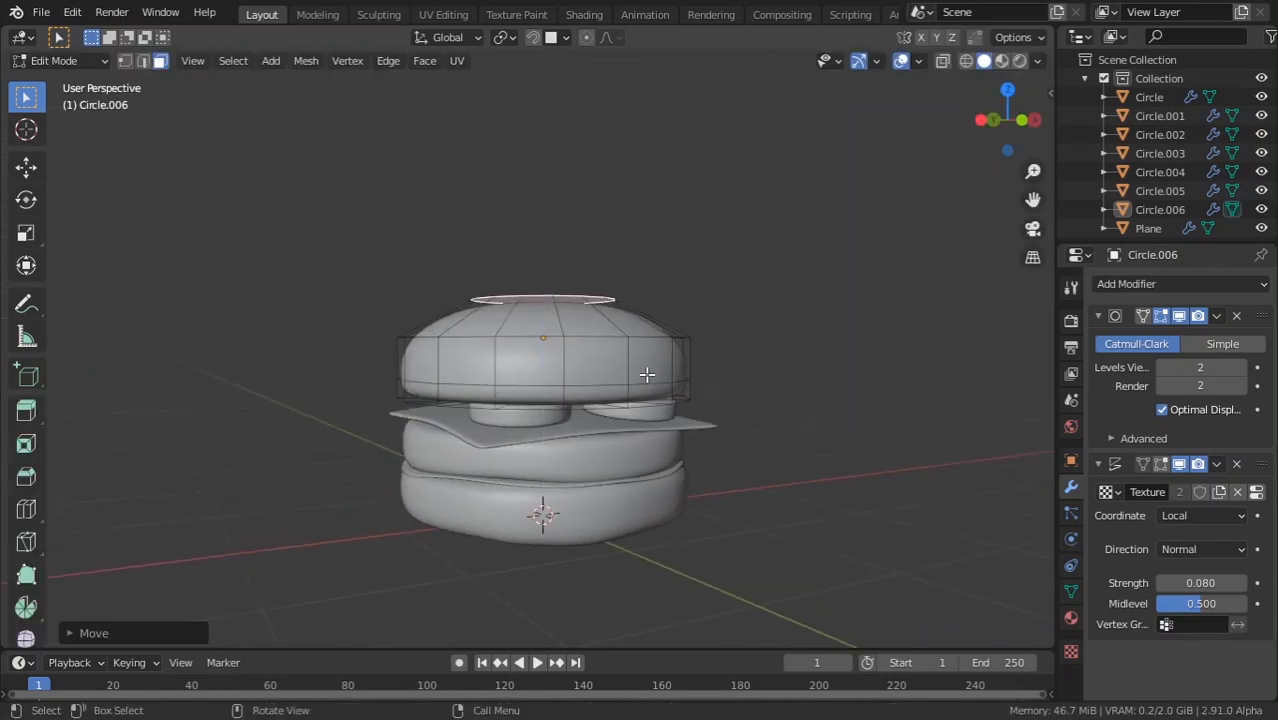
key("Tab")
middle_click_drag(677, 428, 339, 450)
Scale the patty under the cheese slice down slightly and open its mesh for editing.
scroll(638, 501, "up", 3)
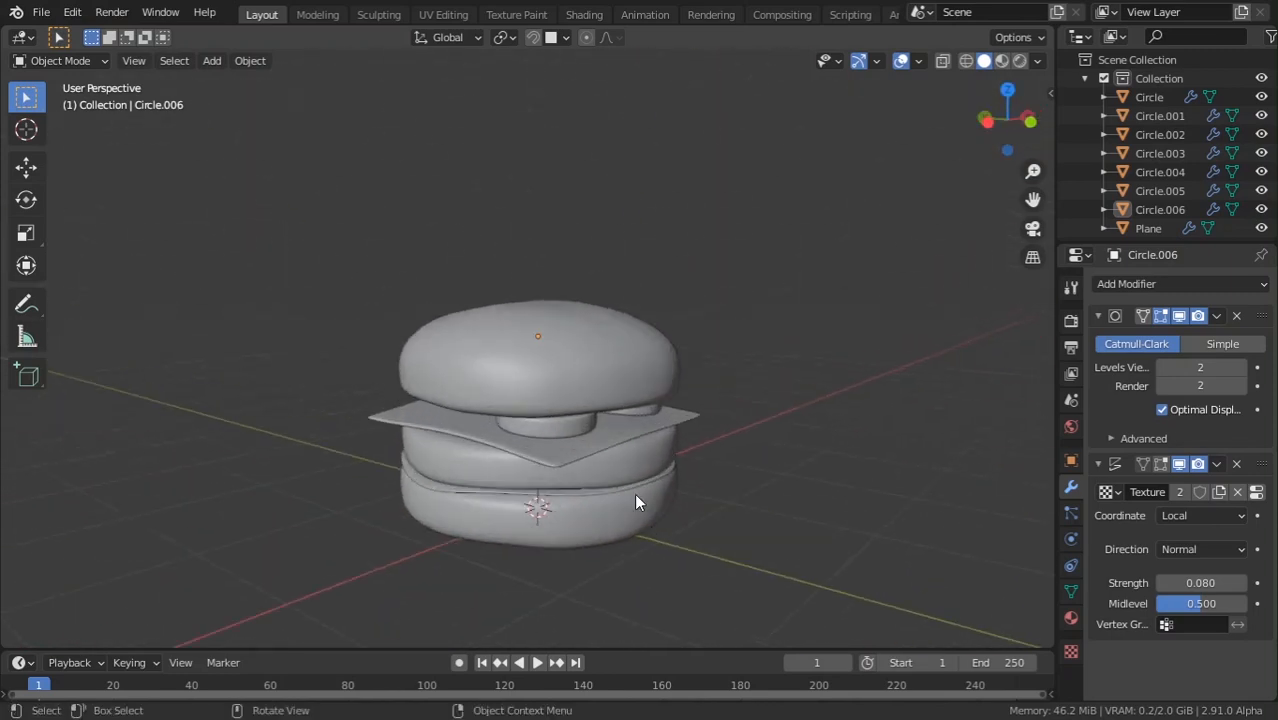
middle_click_drag(708, 498, 524, 464)
left_click(524, 464)
key("s")
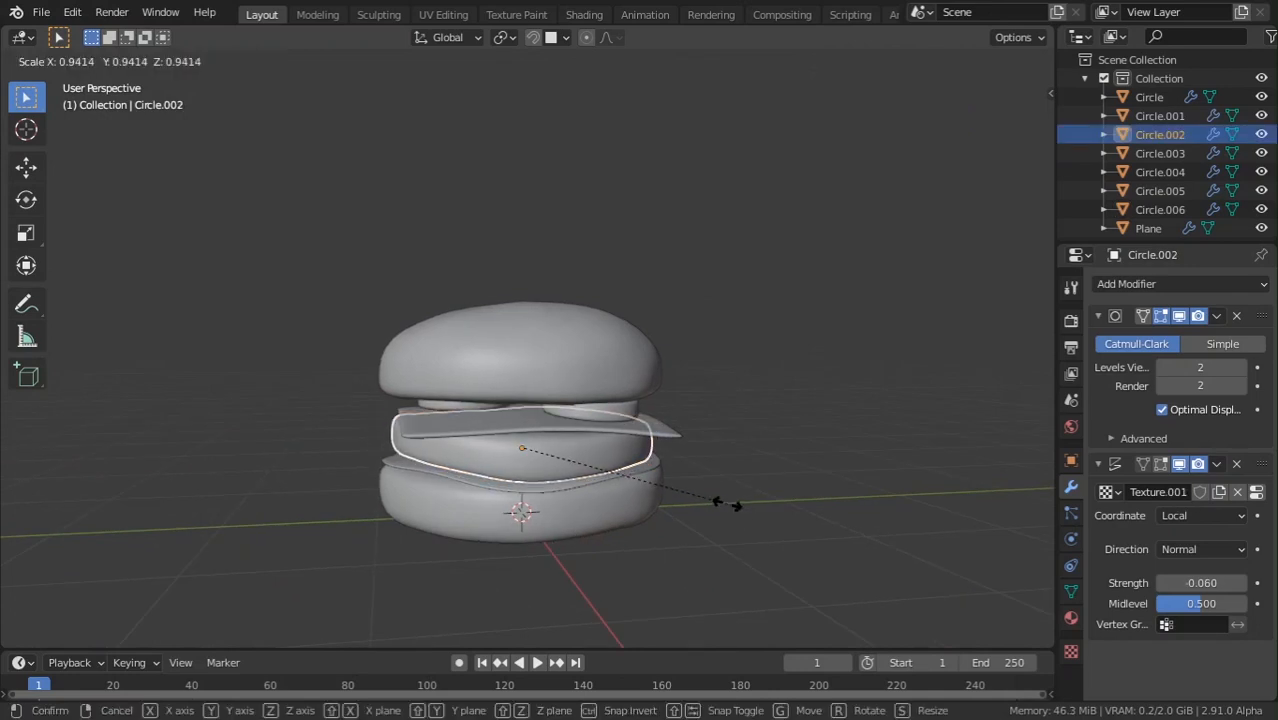
left_click(632, 525)
key("Tab")
middle_click_drag(632, 525, 668, 515)
key("Tab")
key("Tab")
key("Tab")
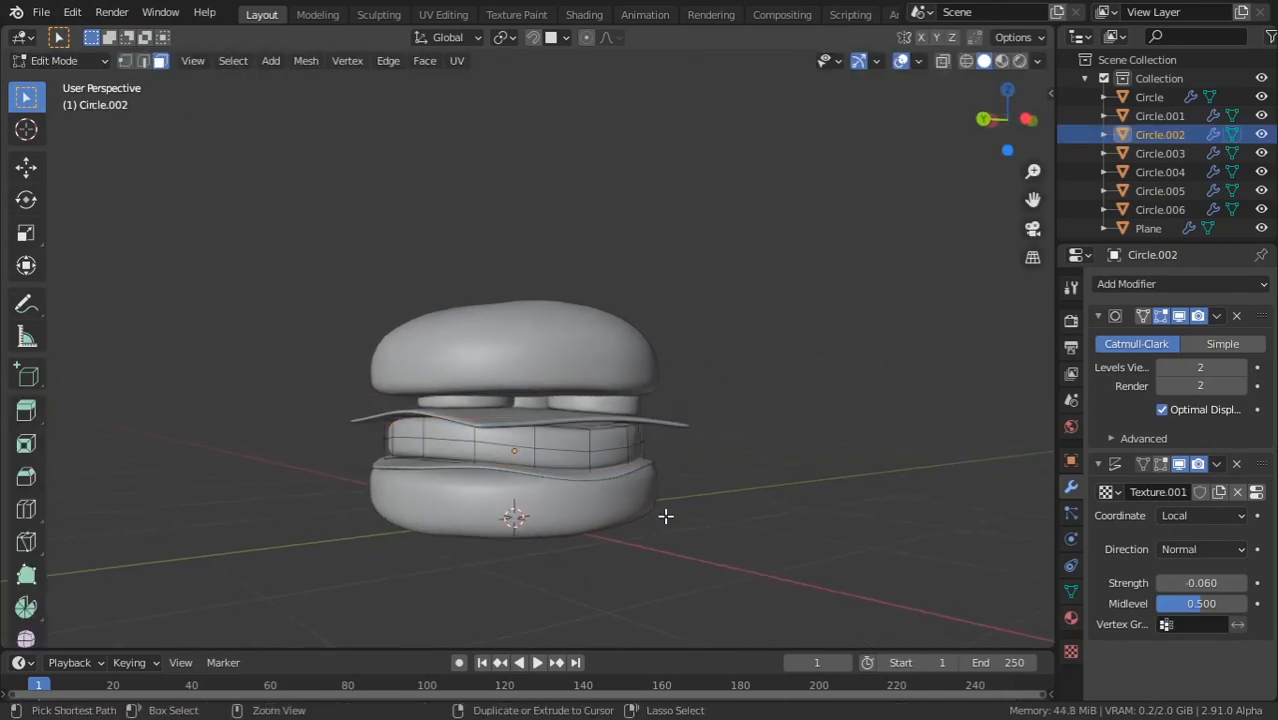
Scale the patty's mesh up slightly, return to object mode and apply the patty's object transform.
key("s")
left_click(714, 546)
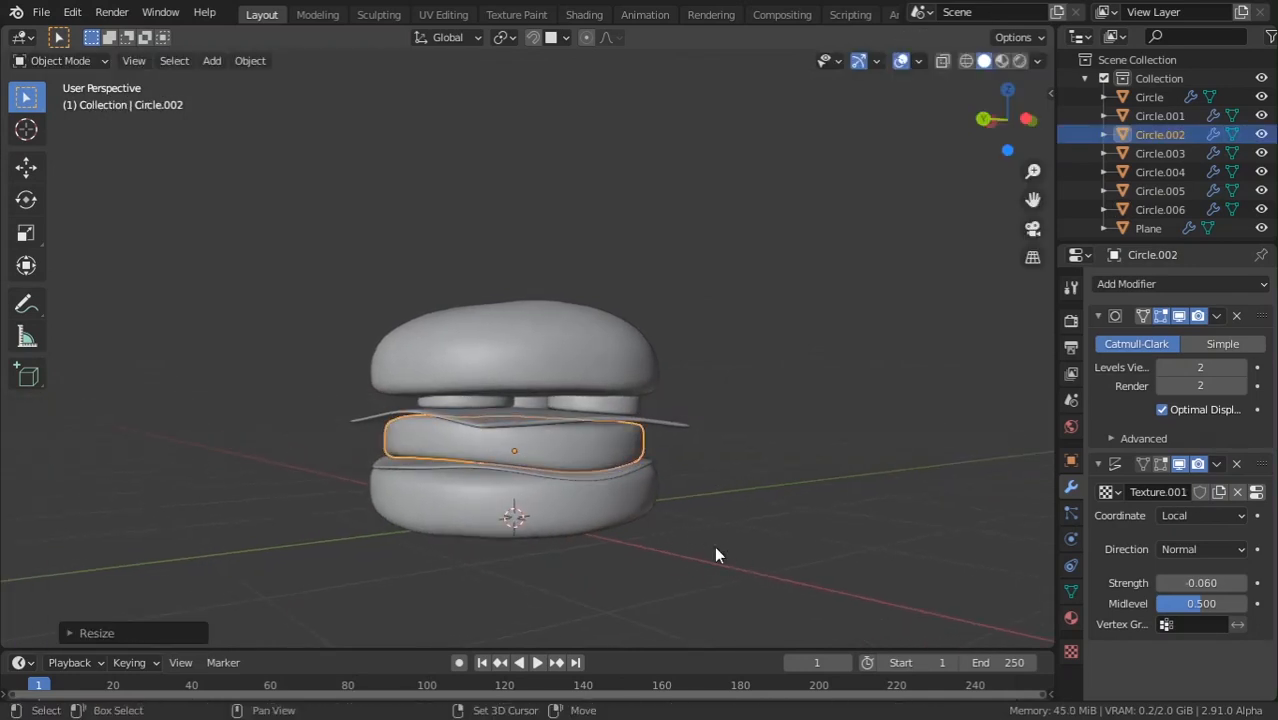
key("ctrl+s")
key("Escape")
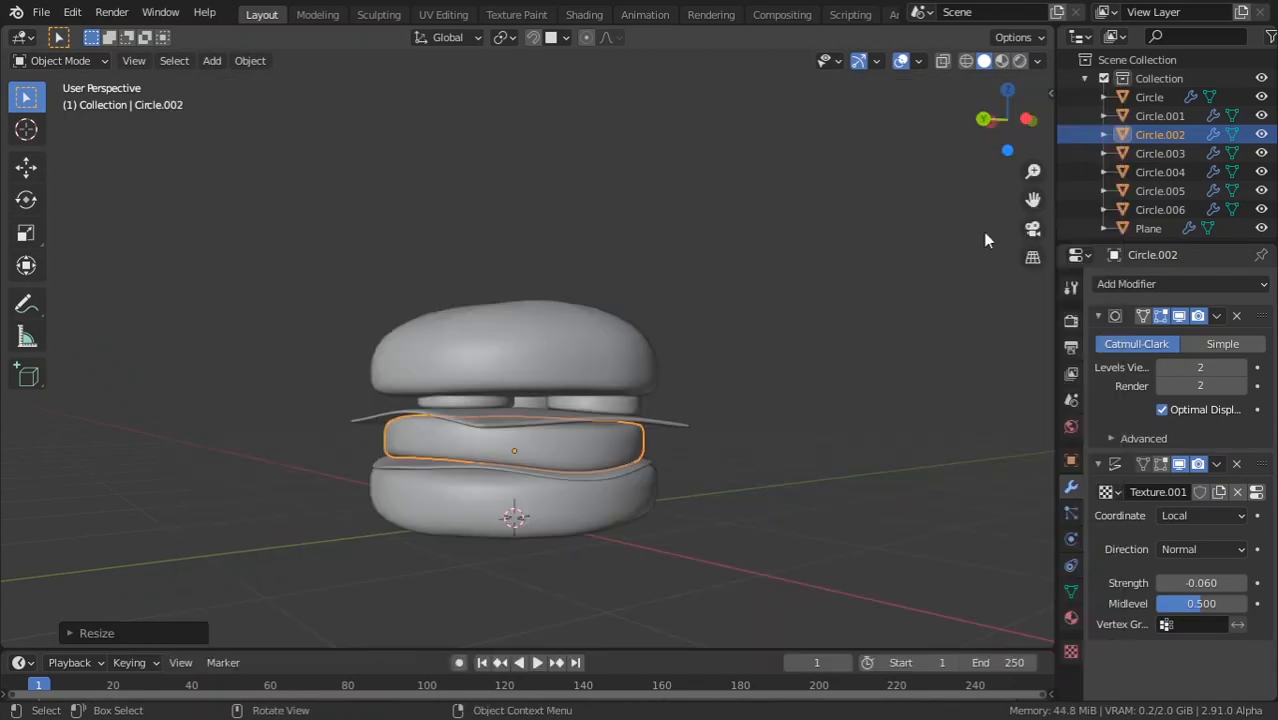
key("ctrl+a")
left_click(545, 297)
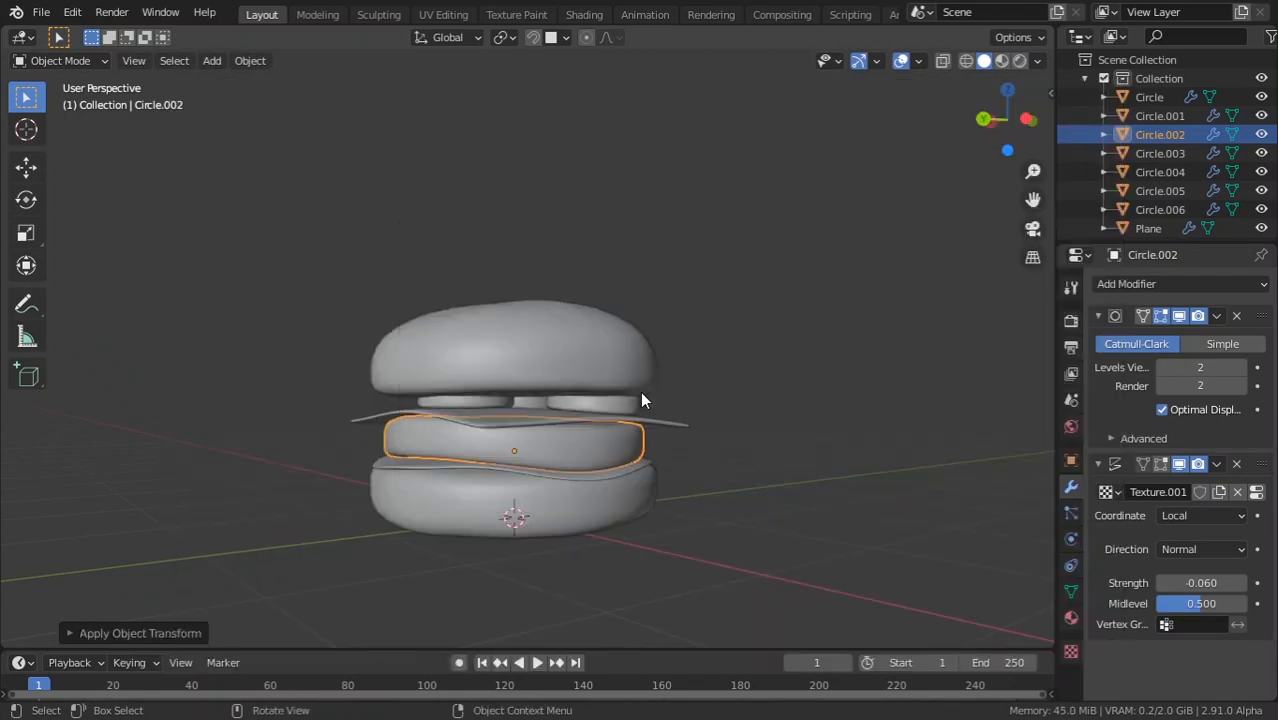
Deselect the patty and switch to the Shading workspace.
middle_click_drag(642, 397, 1029, 560)
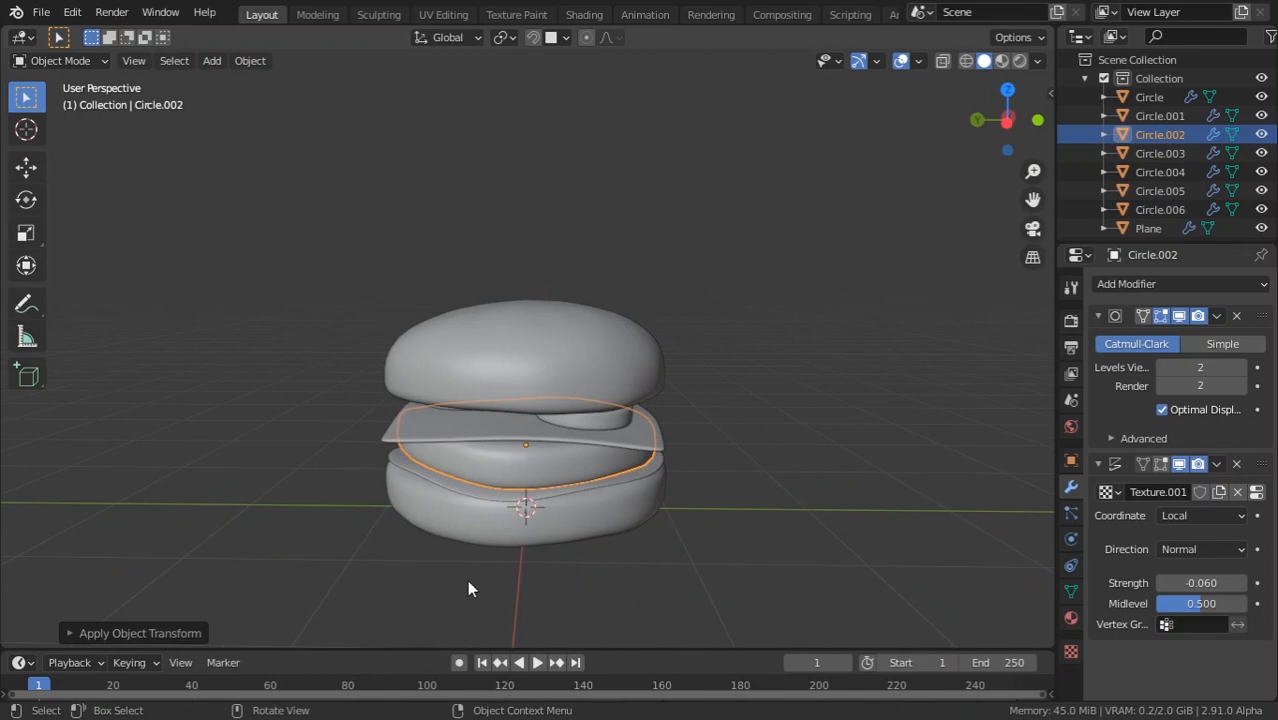
middle_click_drag(468, 442, 602, 402)
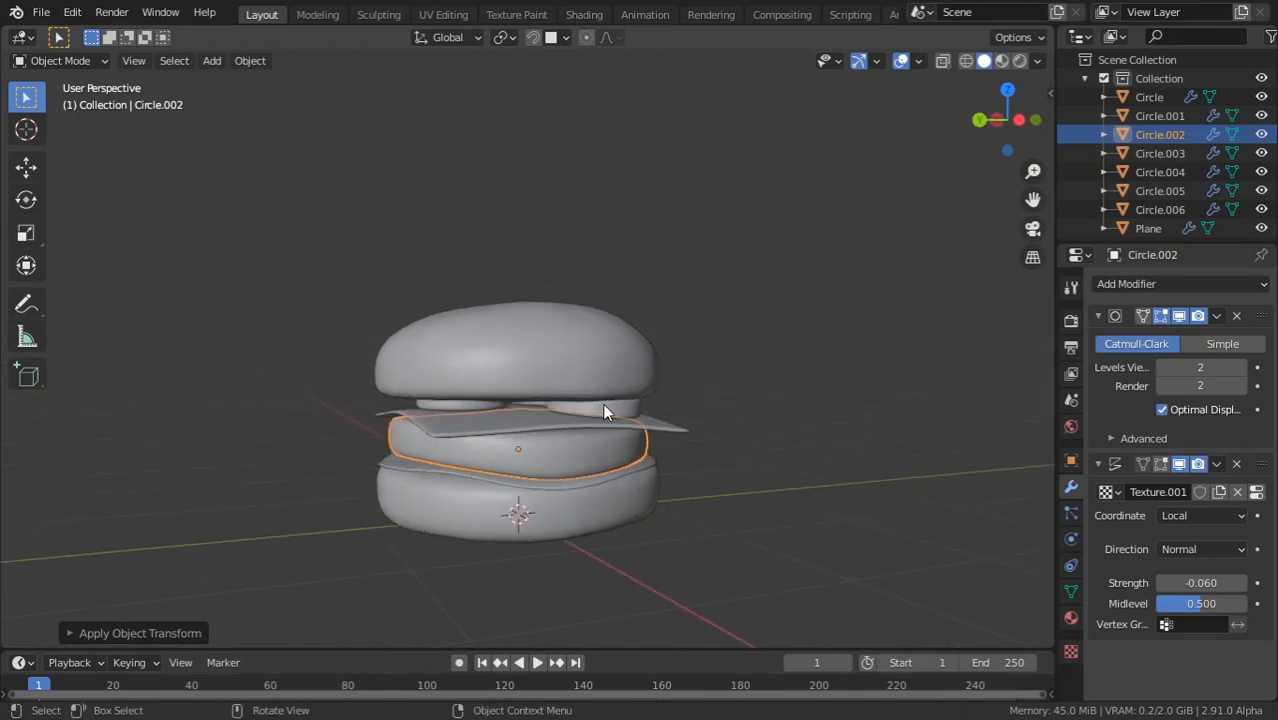
left_click(657, 376)
left_click(764, 407)
middle_click_drag(764, 407, 605, 363)
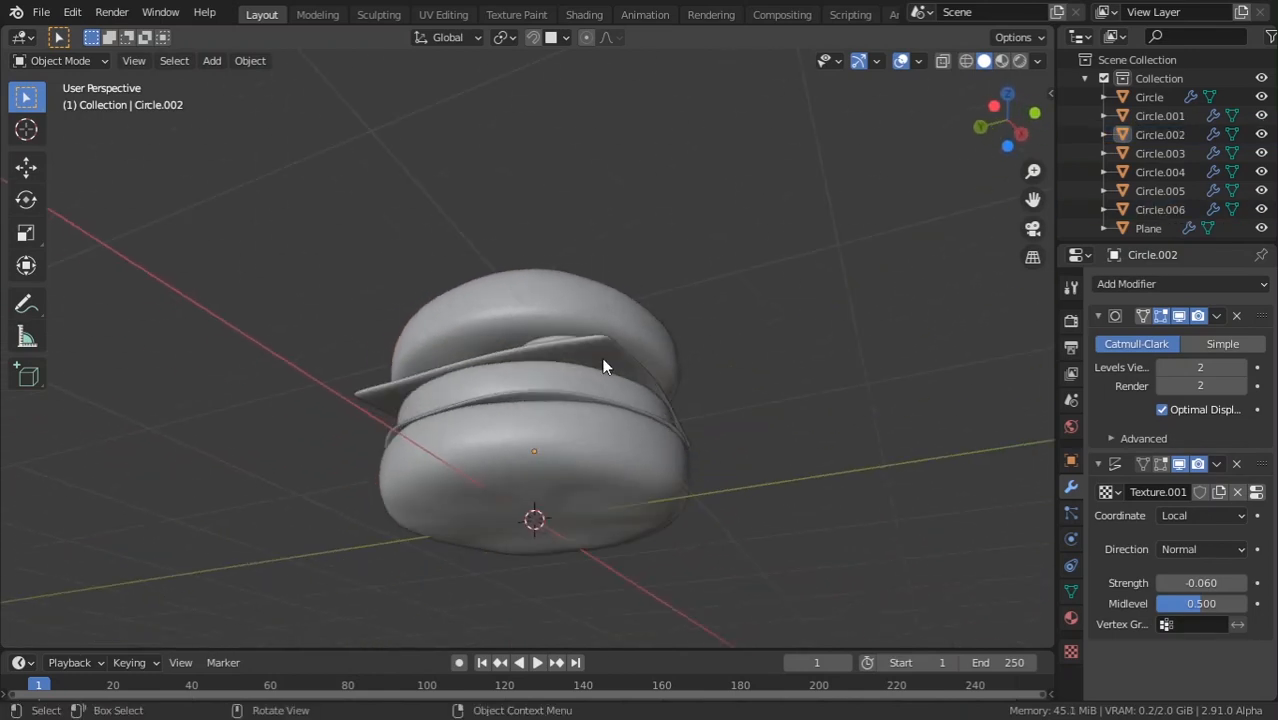
left_click(512, 16)
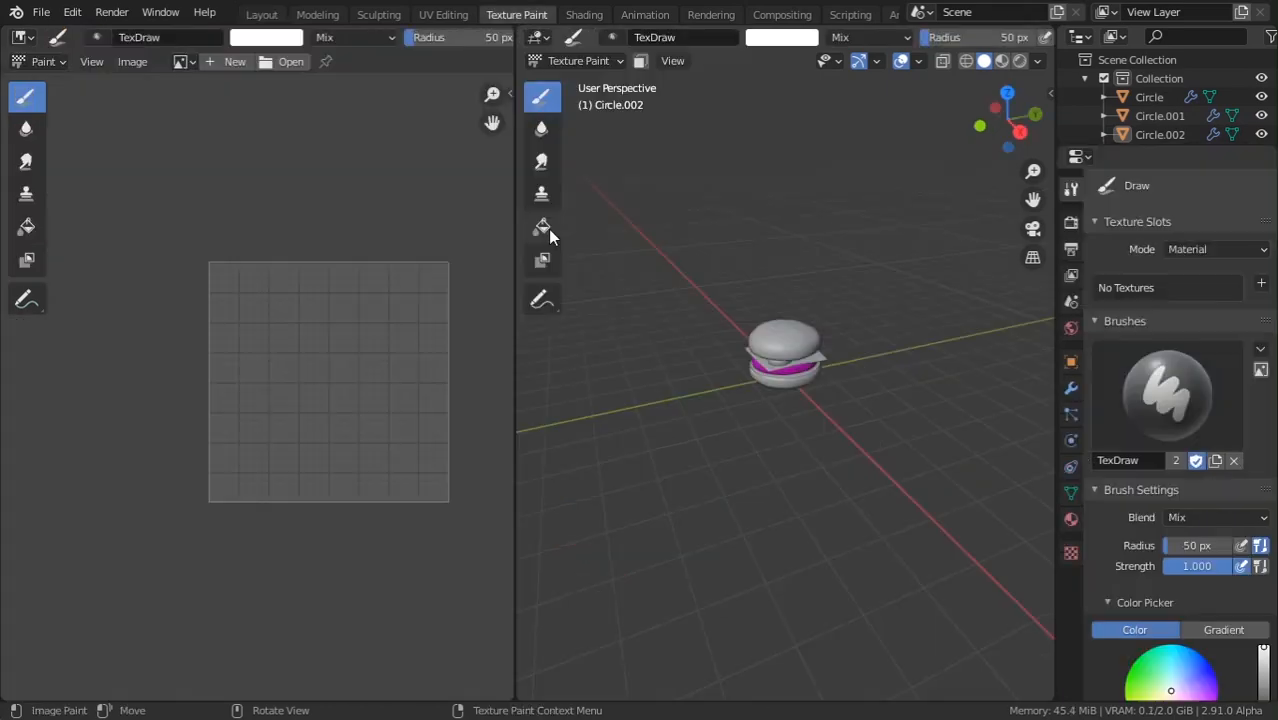
left_click(584, 14)
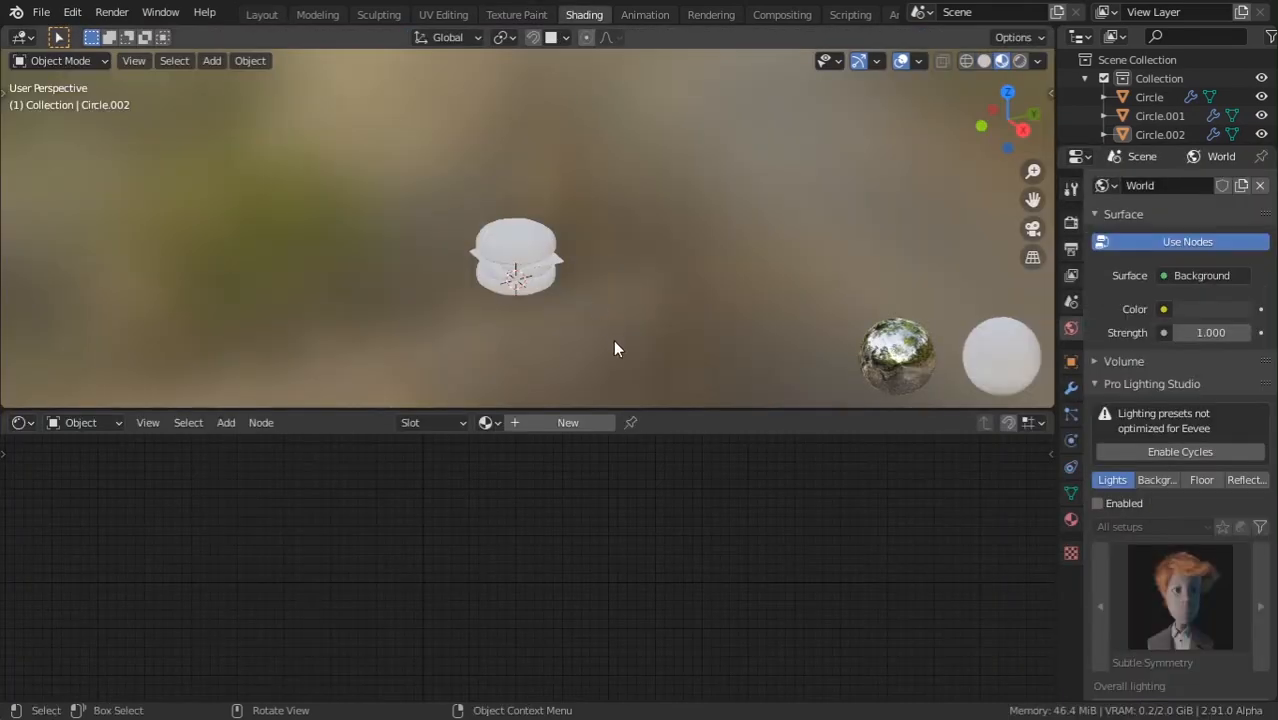
Select the bottom bun and give it a new material named Bread.
scroll(554, 339, "up", 3)
middle_click_drag(557, 347, 511, 215)
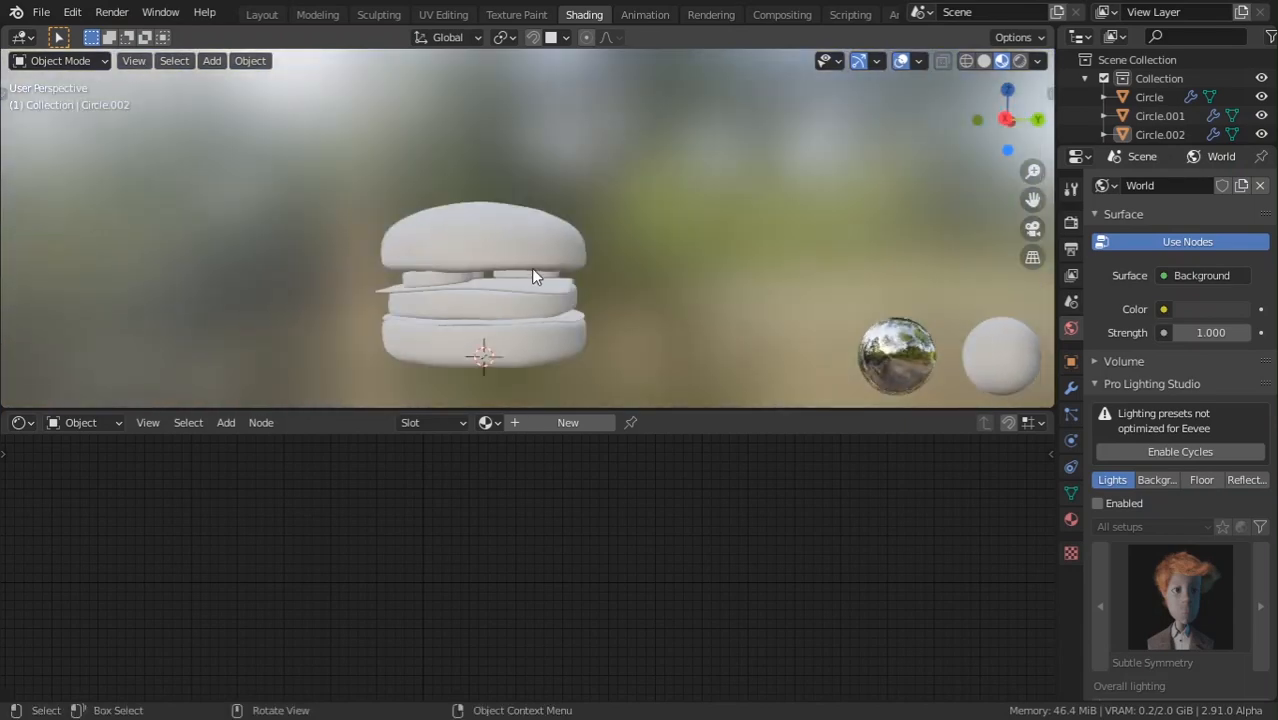
middle_click_drag(508, 292, 514, 227, "shift")
left_click(518, 258)
scroll(507, 334, "up", 3)
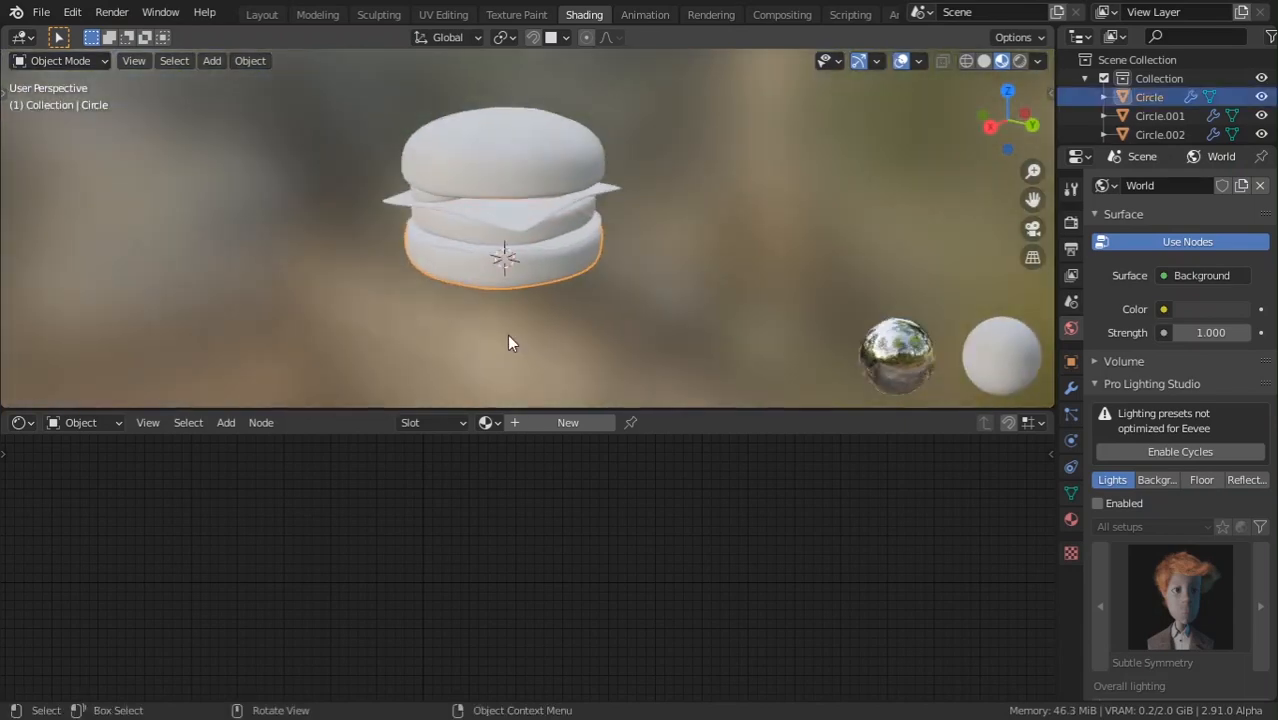
left_click(540, 421)
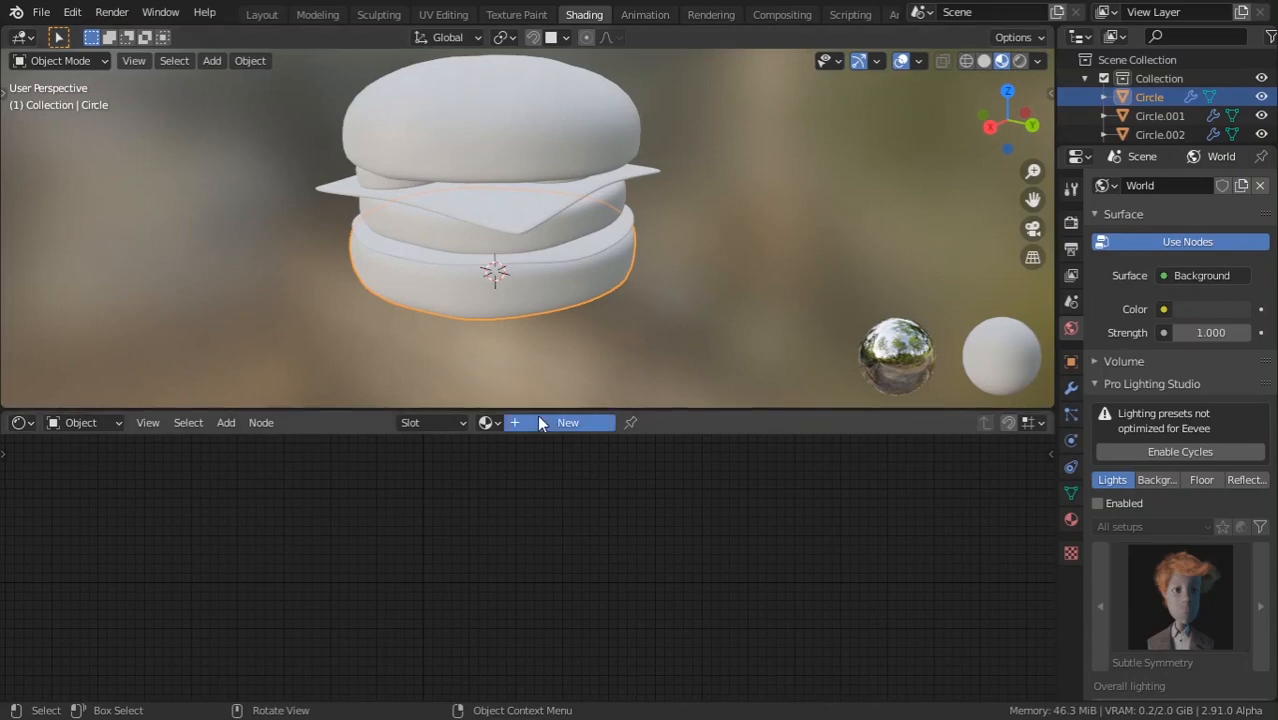
key("BackSpace")
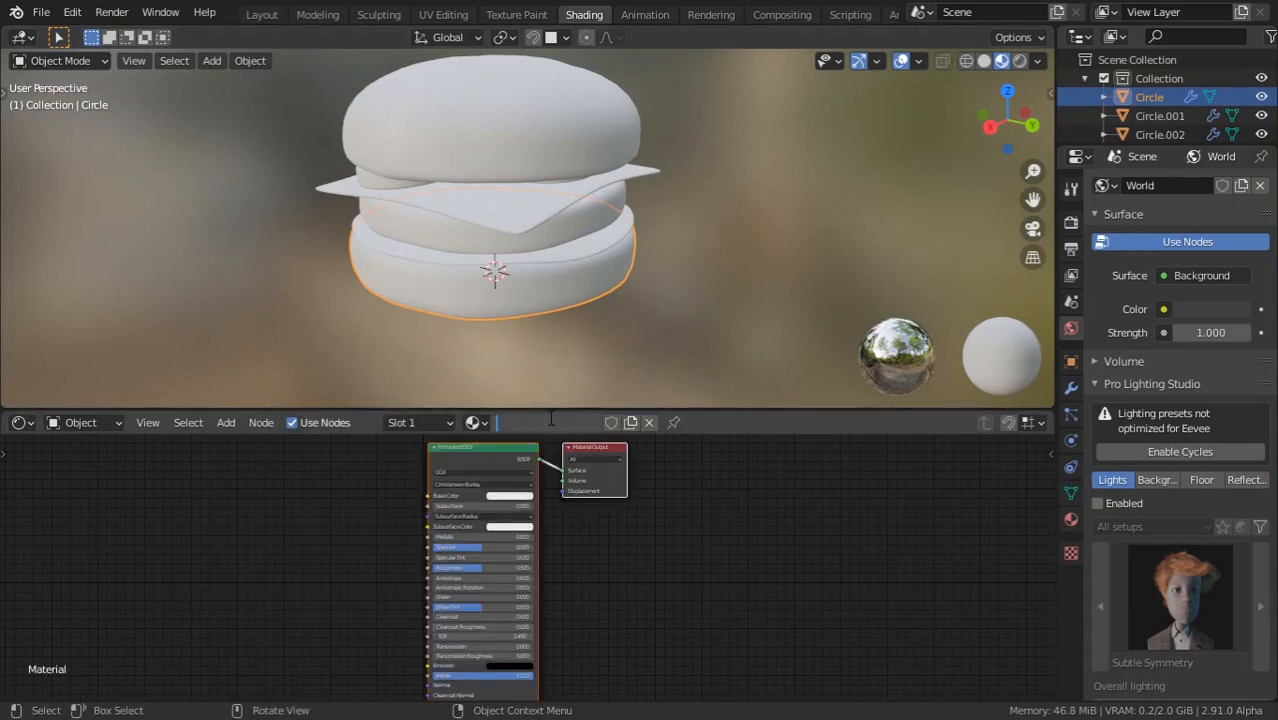
type("Bread")
key("Return")
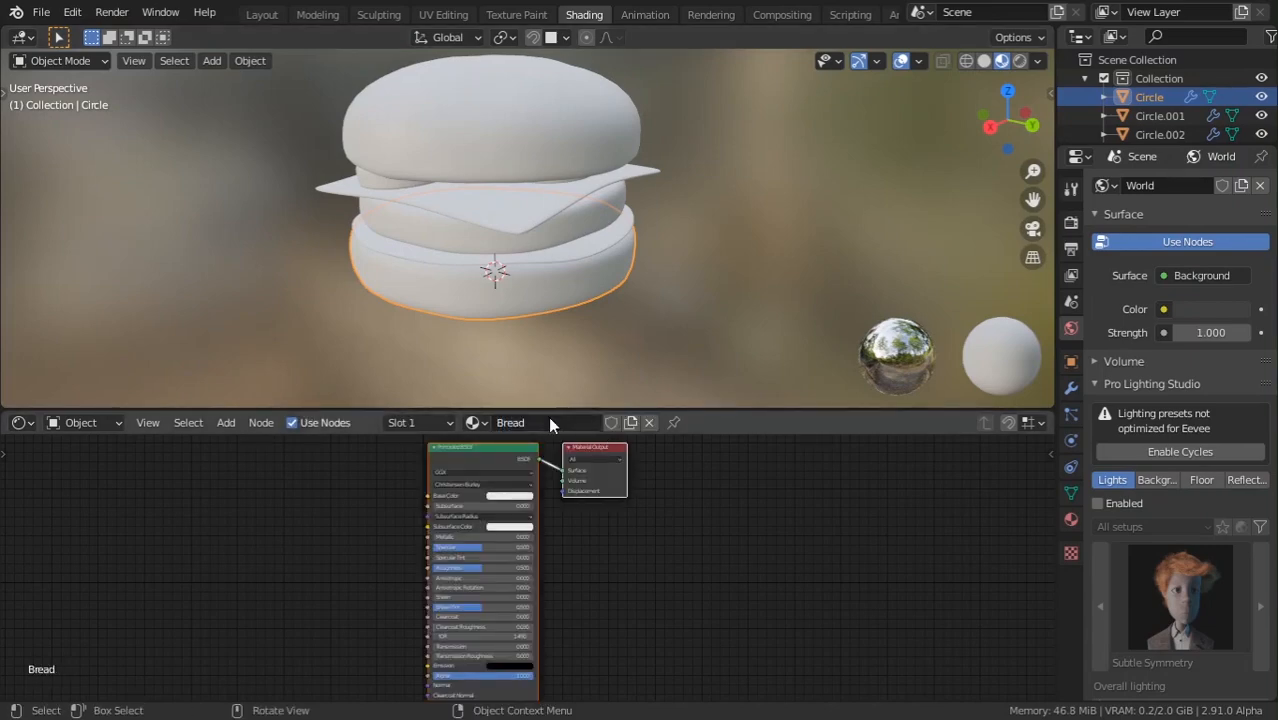
Add a Gradient Texture node, connect its Color output to the Principled BSDF's Base Color and move it further away from the shader.
middle_click_drag(365, 532, 571, 526)
middle_click_drag(415, 290, 300, 270)
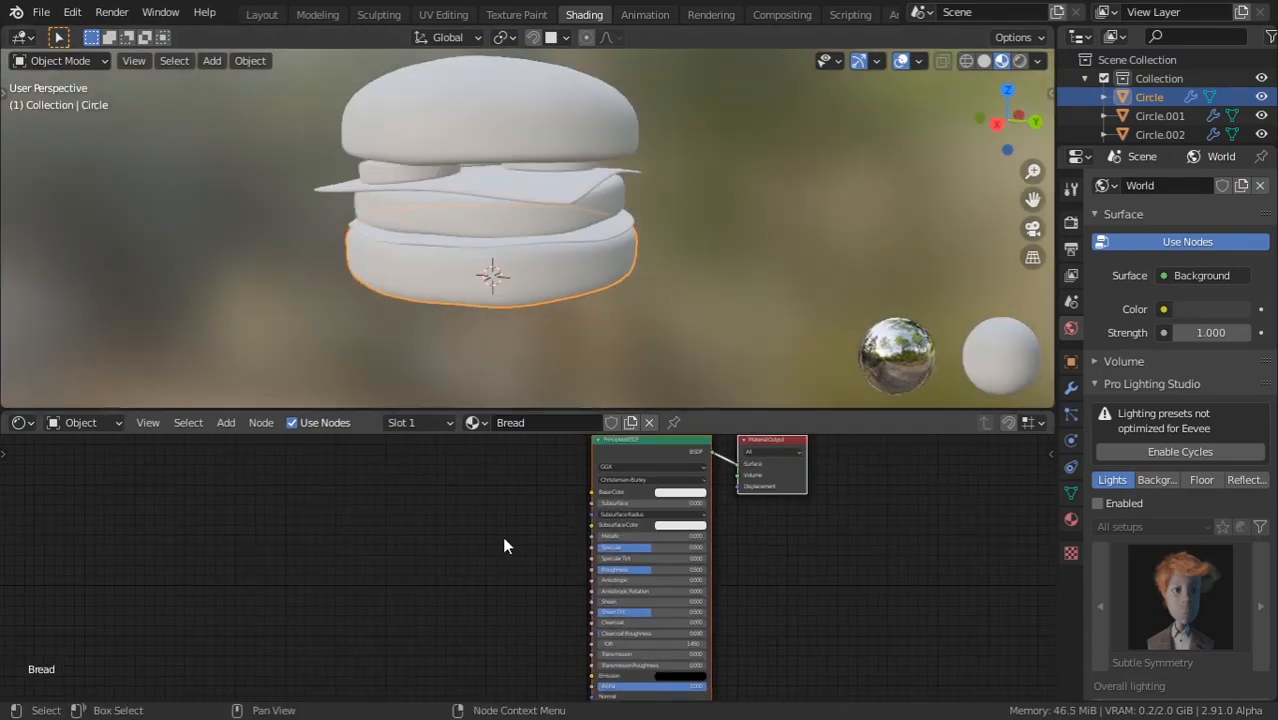
key("shift+a")
left_click(384, 497)
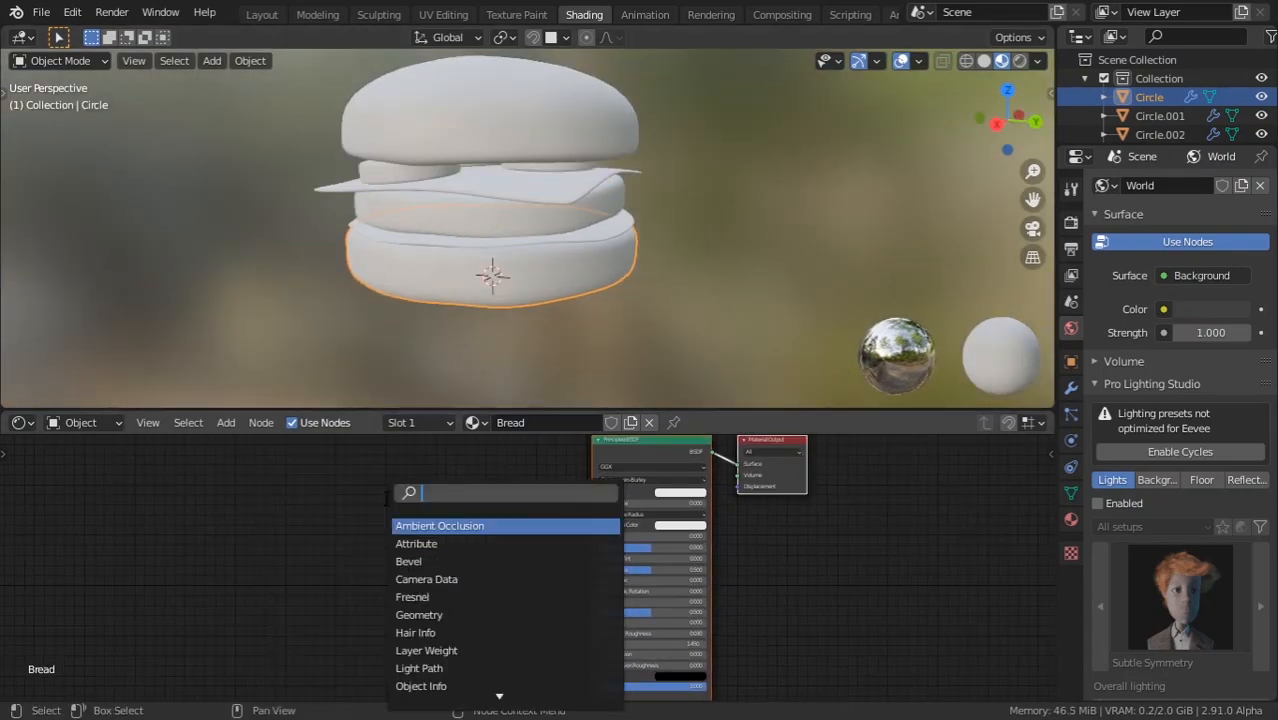
type("gra")
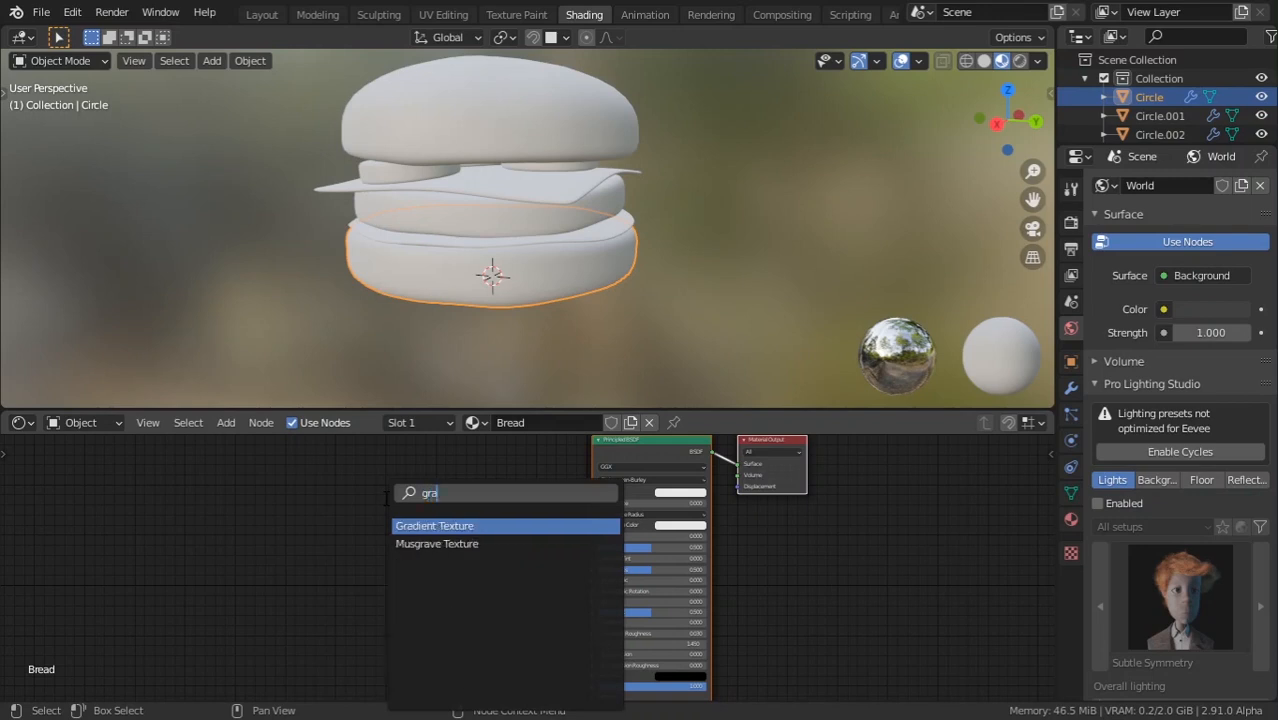
key("Return")
left_click(386, 498)
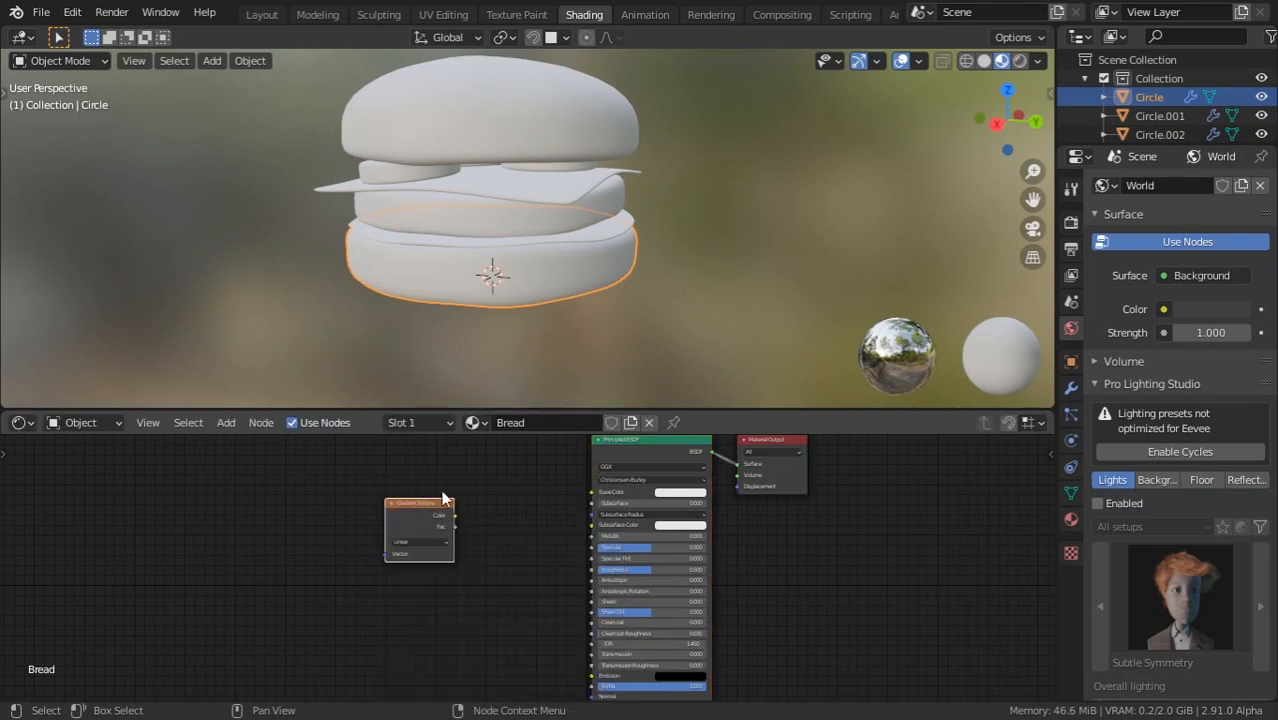
left_click_drag(458, 515, 594, 492)
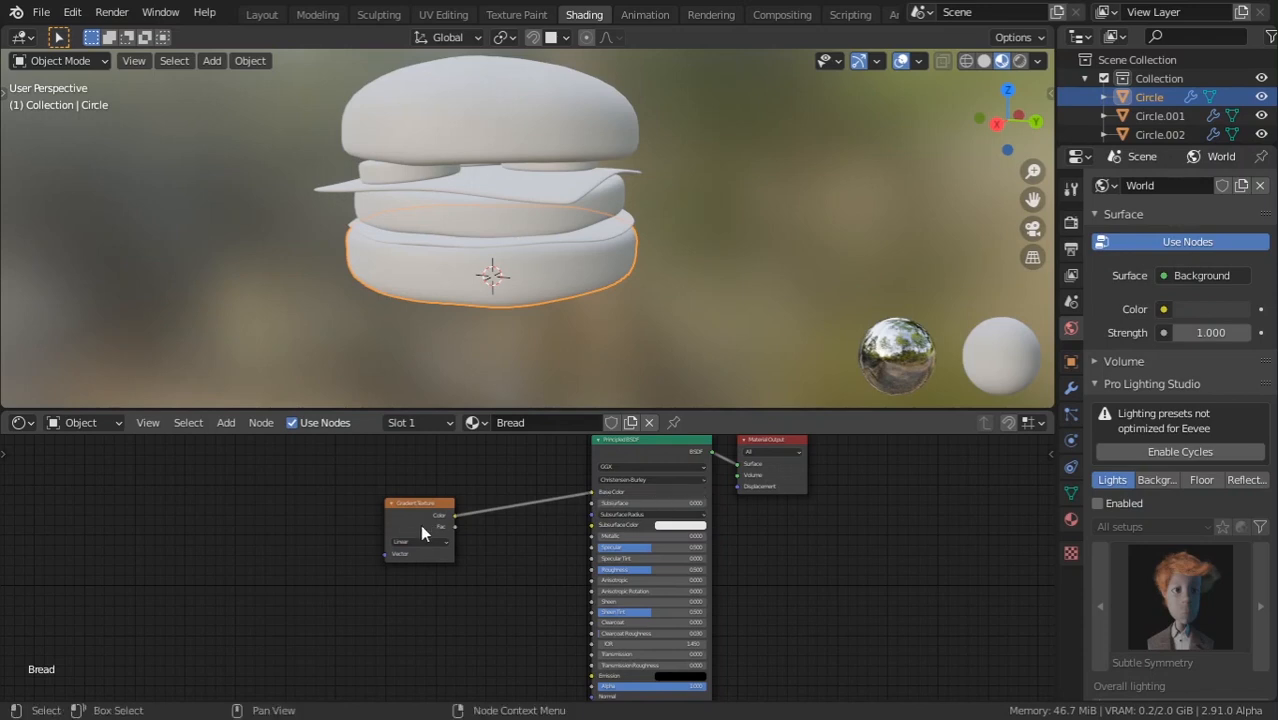
left_click_drag(411, 512, 268, 490)
key("shift+a")
left_click(268, 490)
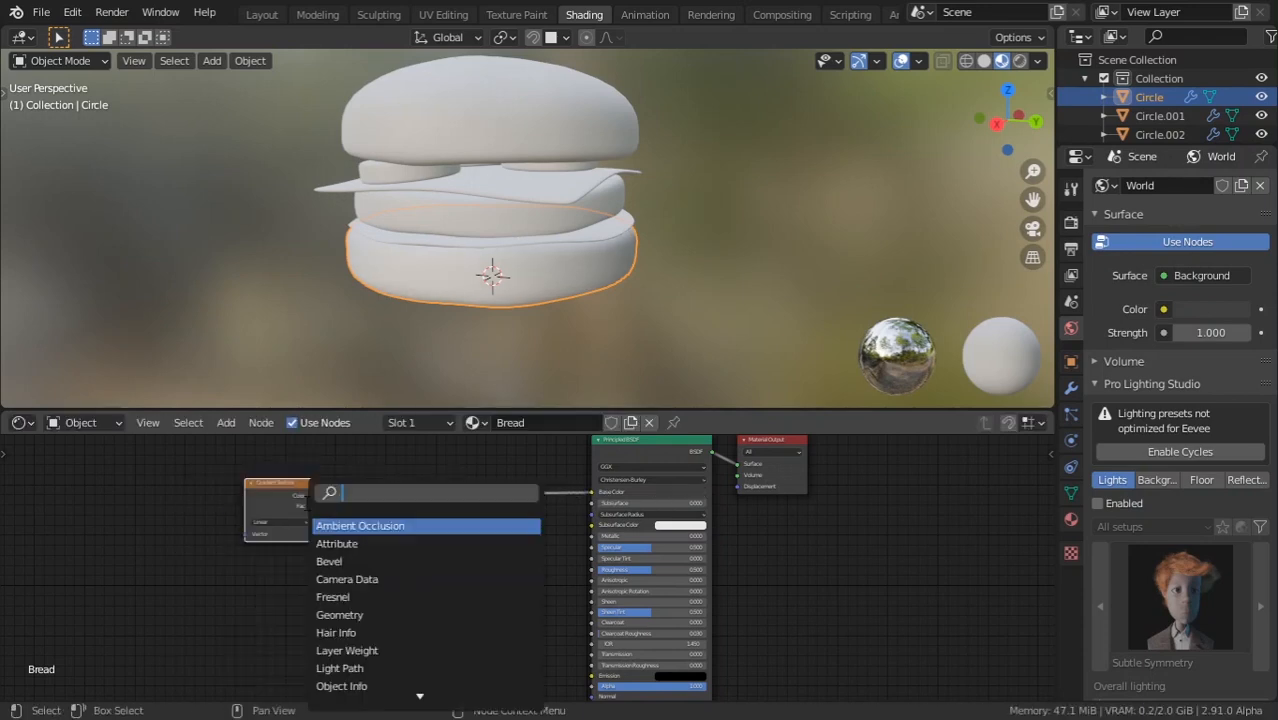
type("color")
key("Return")
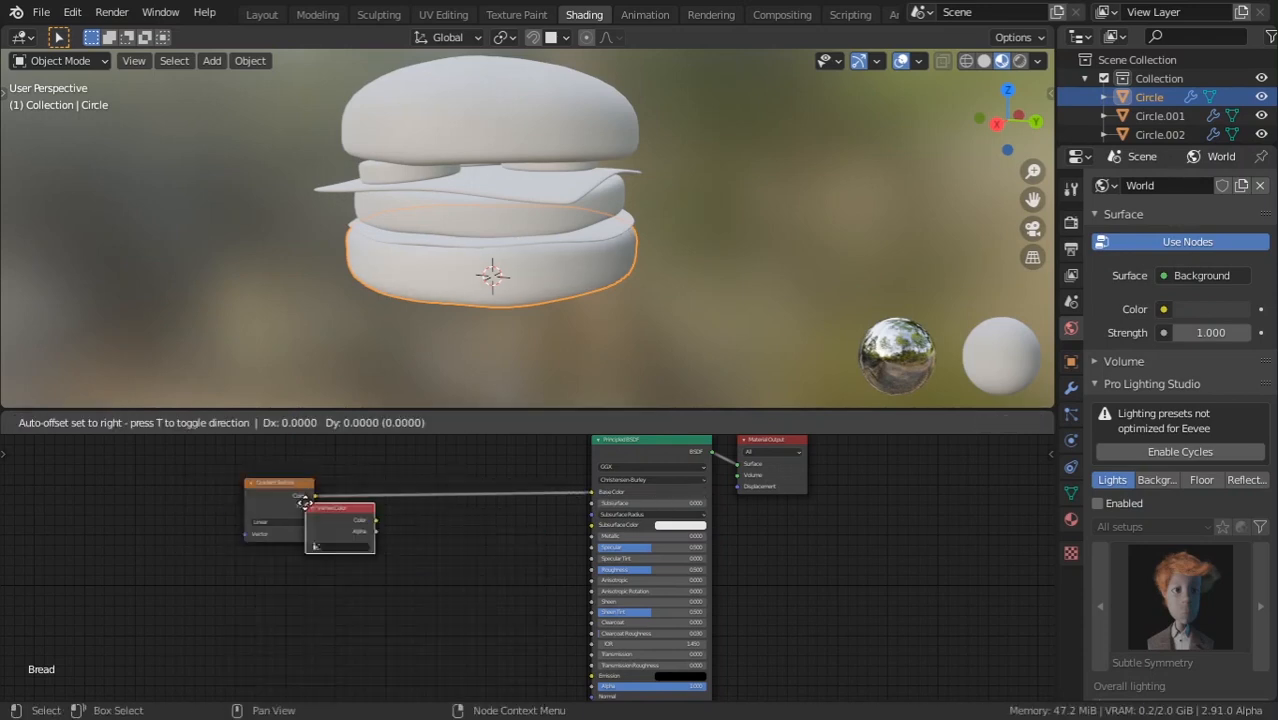
left_click(305, 503)
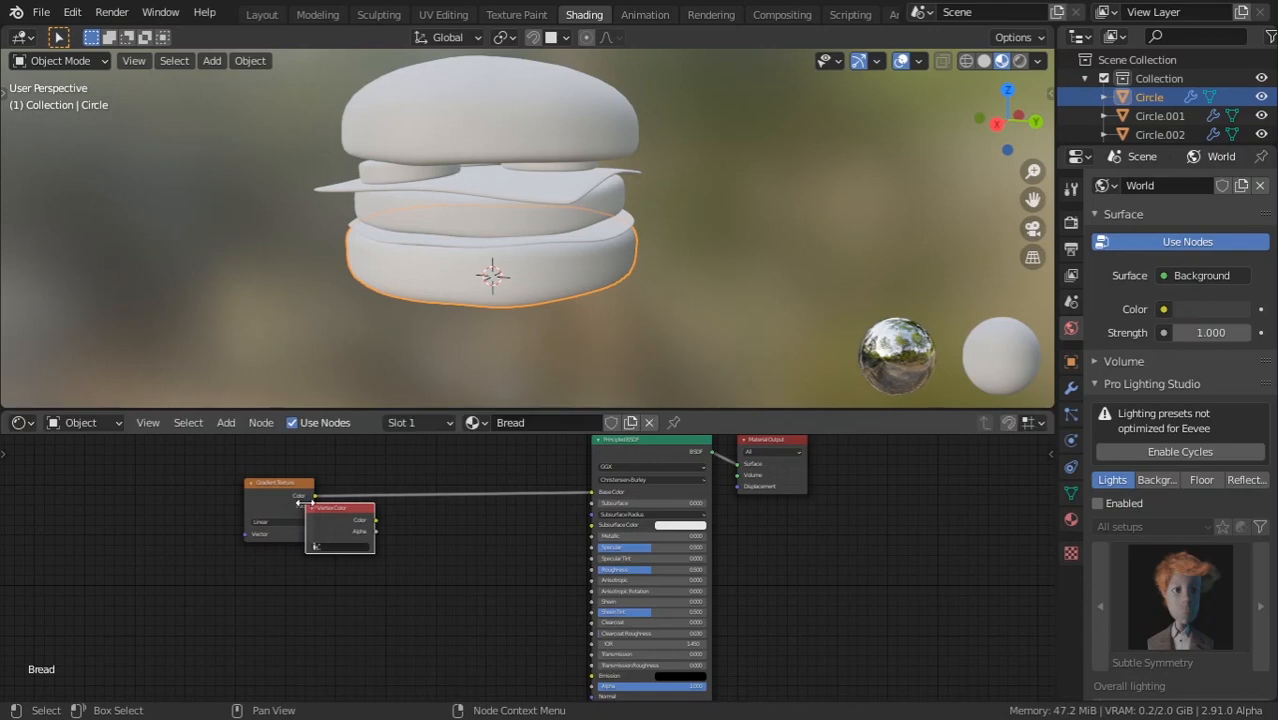
key("ctrl+z")
Search the available nodes for a color node to add after the Gradient Texture.
key("shift+a")
left_click(308, 499)
type("c")
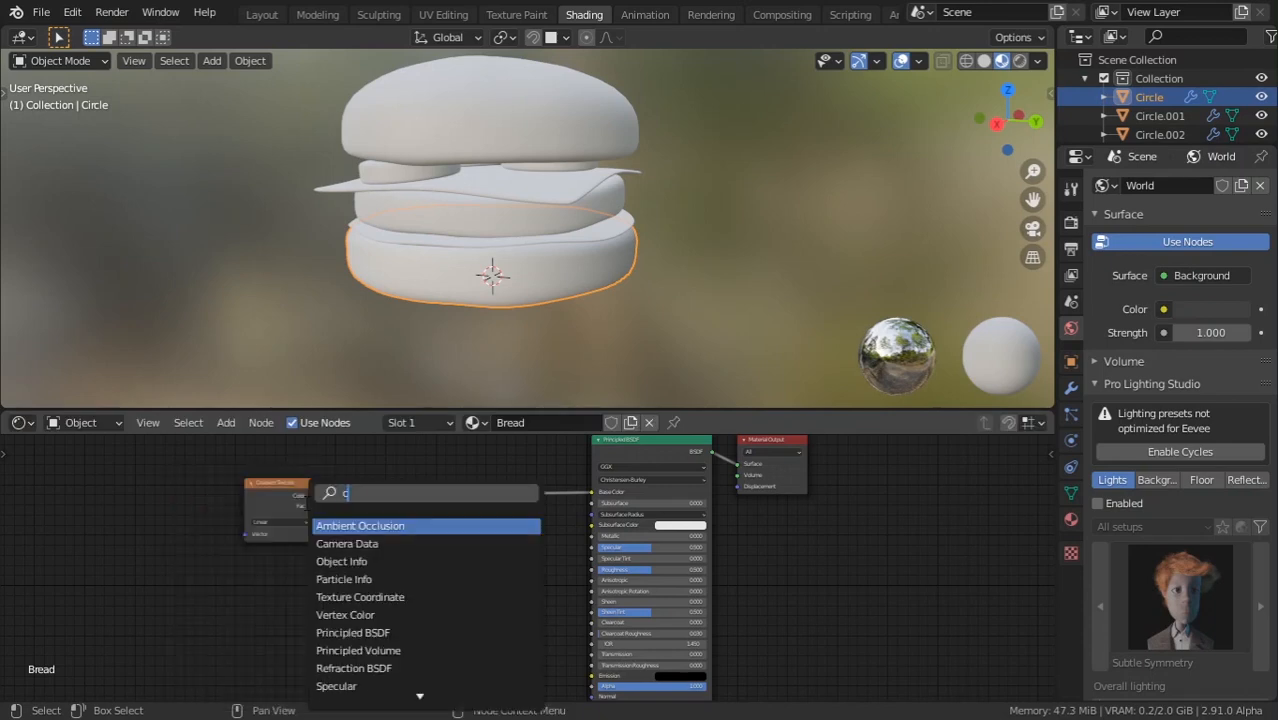
Insert a ColorRamp node between the Gradient Texture and the Principled BSDF's Base Color in the Bread material.
type("olo")
key("Down")
key("Return")
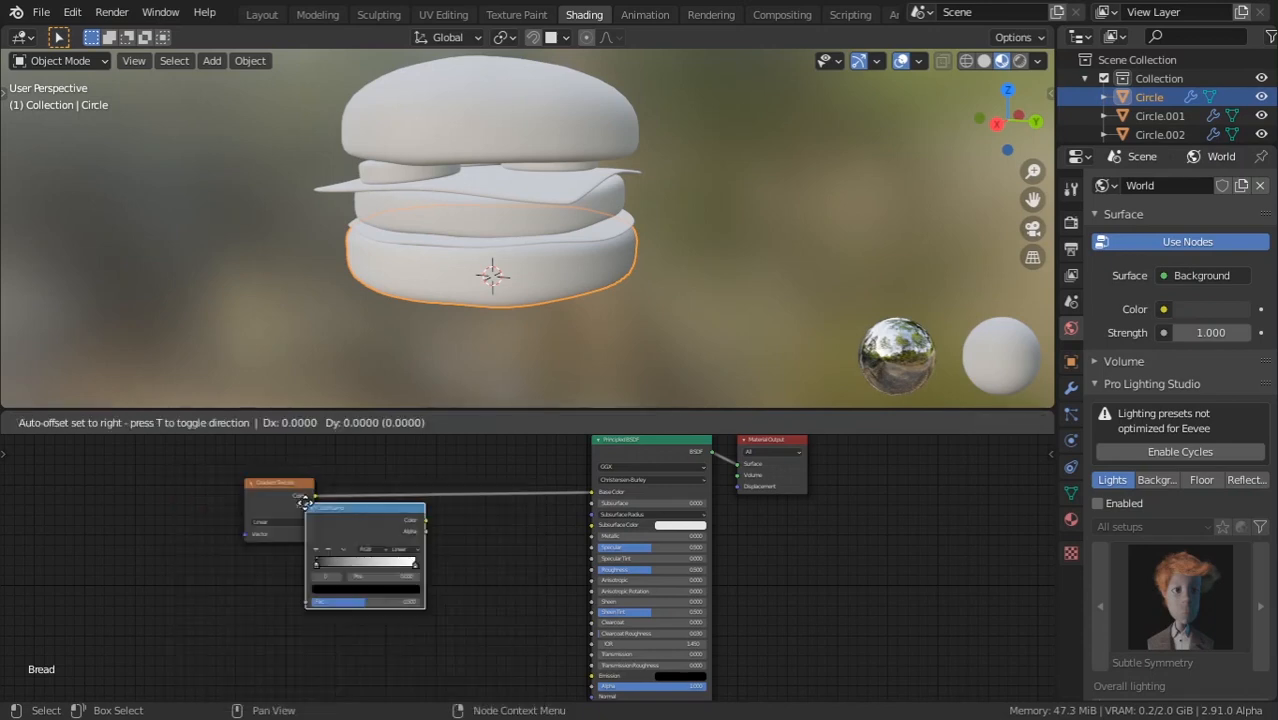
left_click(398, 450)
scroll(351, 494, "up", 3)
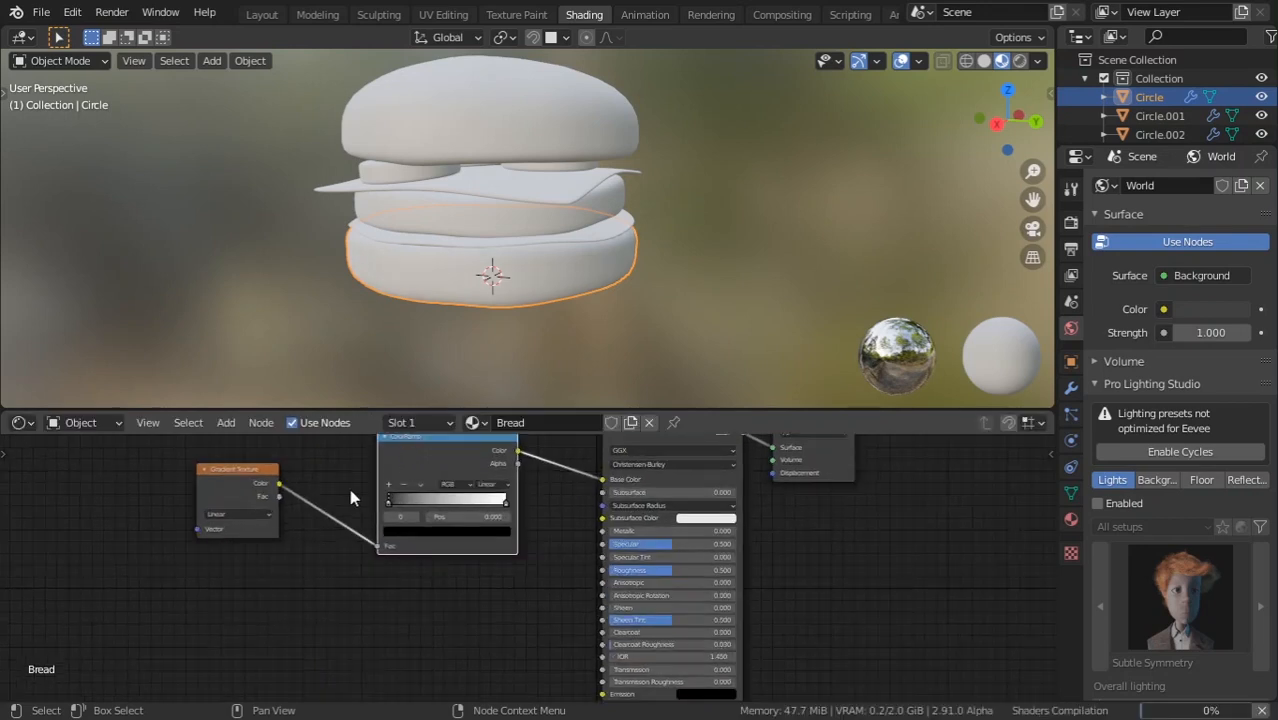
Add Texture Coordinate and Mapping nodes feeding the Gradient Texture.
middle_click_drag(160, 485, 284, 484)
left_click(335, 464)
middle_click_drag(366, 456, 432, 528)
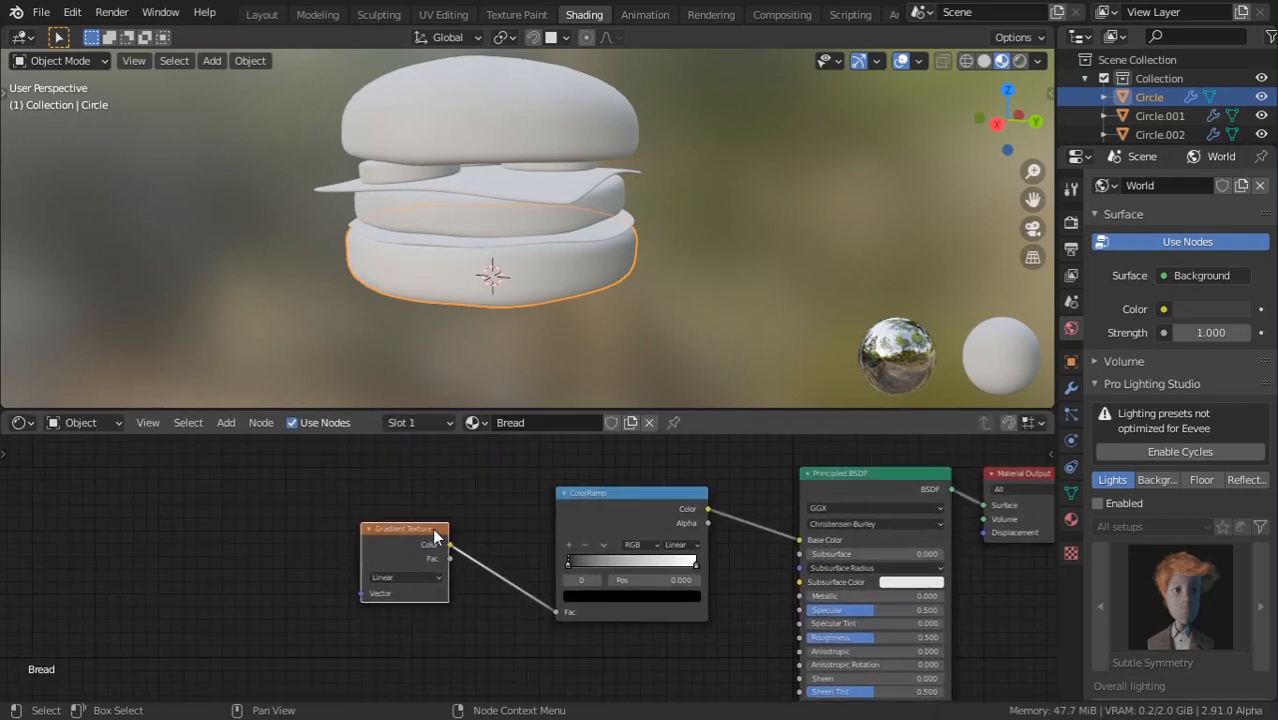
key("ctrl+t")
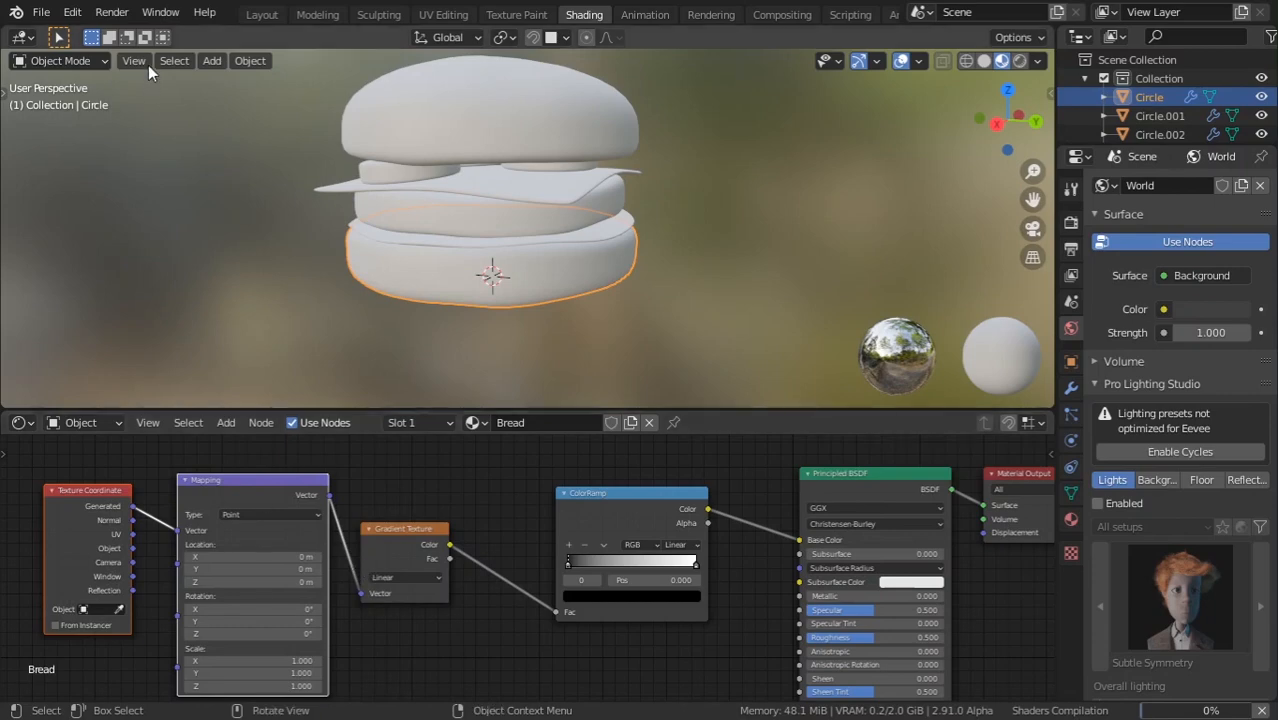
Search the add-ons in the preferences for "node" to check Node Wrangler, and close the preferences.
left_click(74, 13)
left_click(110, 281)
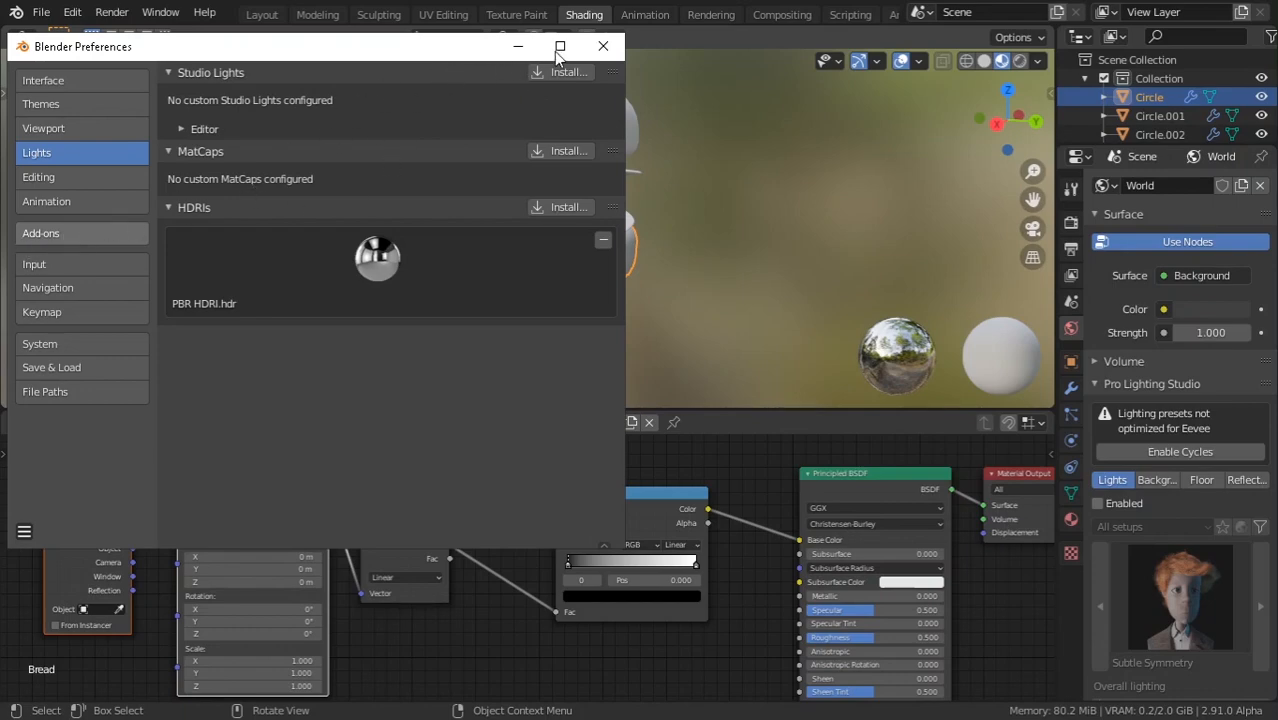
left_click(41, 104)
left_click(46, 201)
left_click(48, 287)
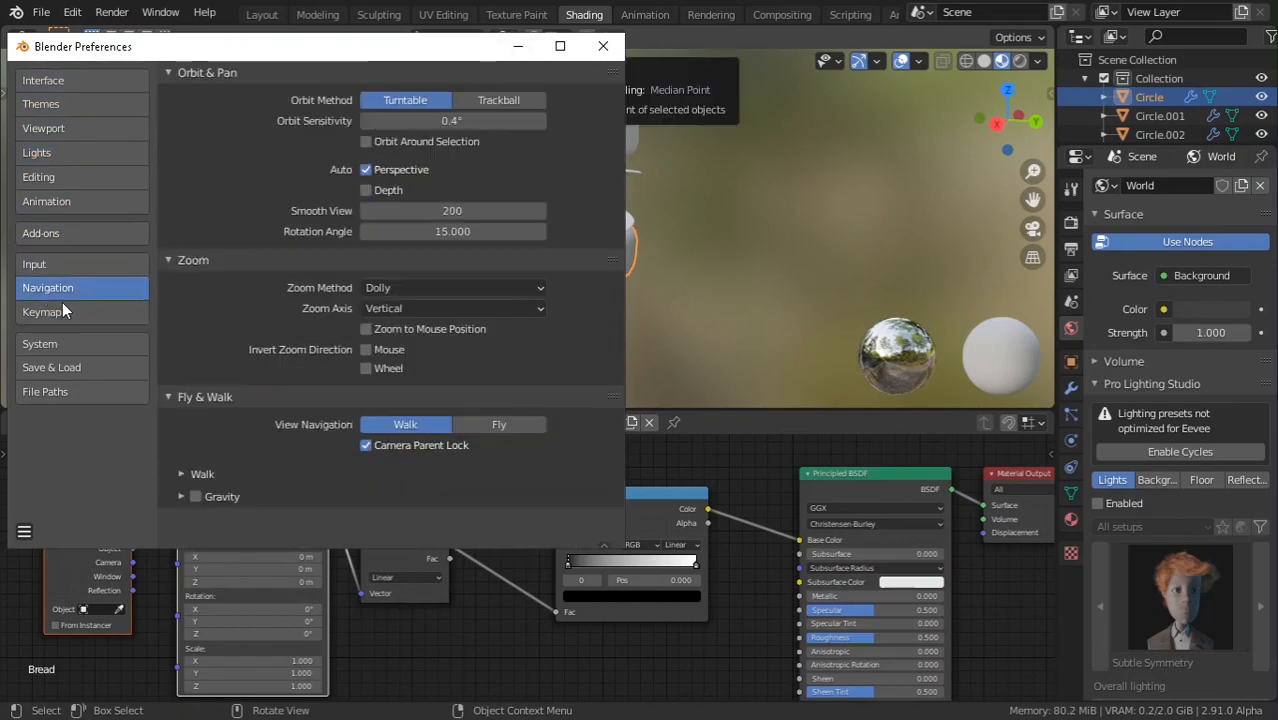
left_click(59, 234)
left_click(541, 103)
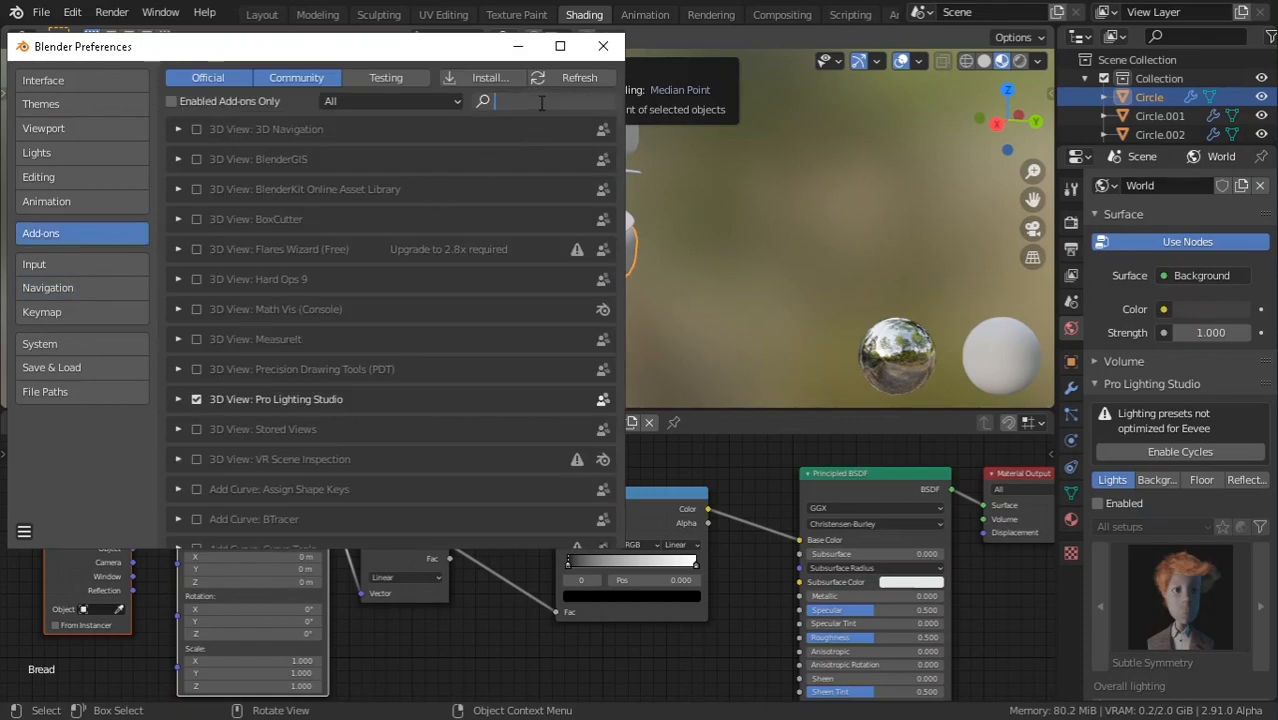
type("nofd")
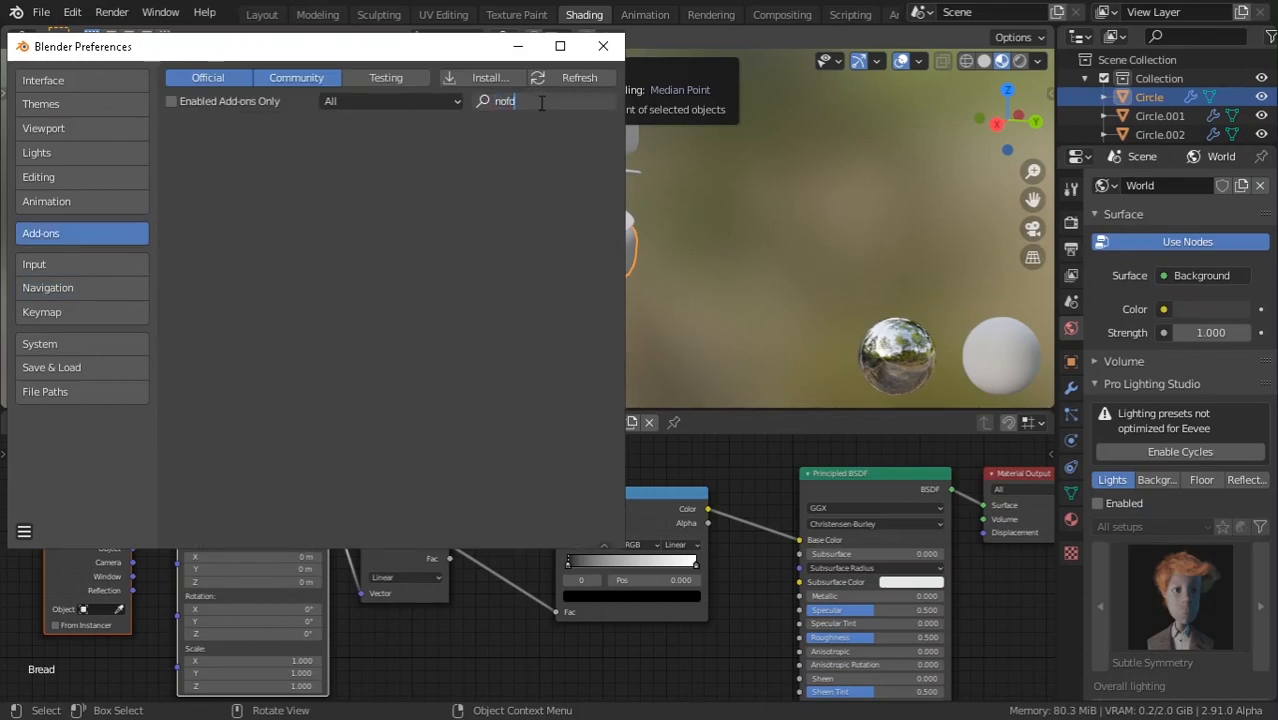
key("BackSpace")
key("BackSpace")
type("de")
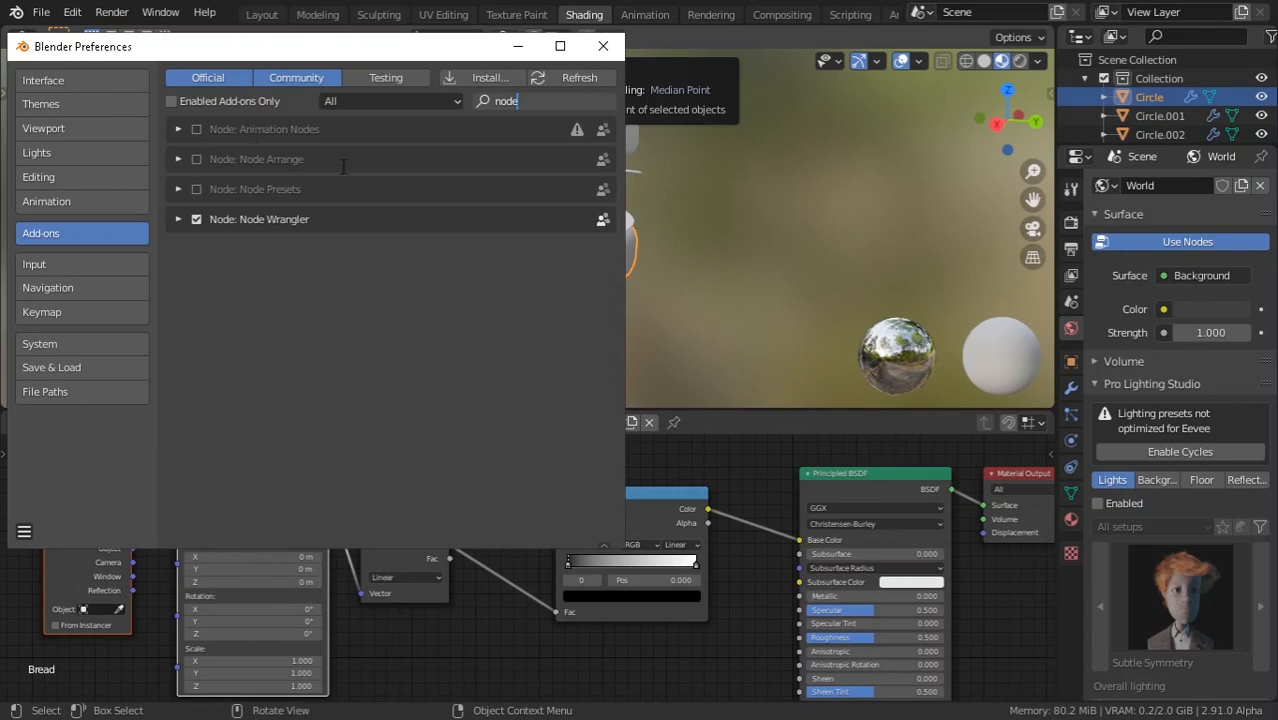
left_click(603, 46)
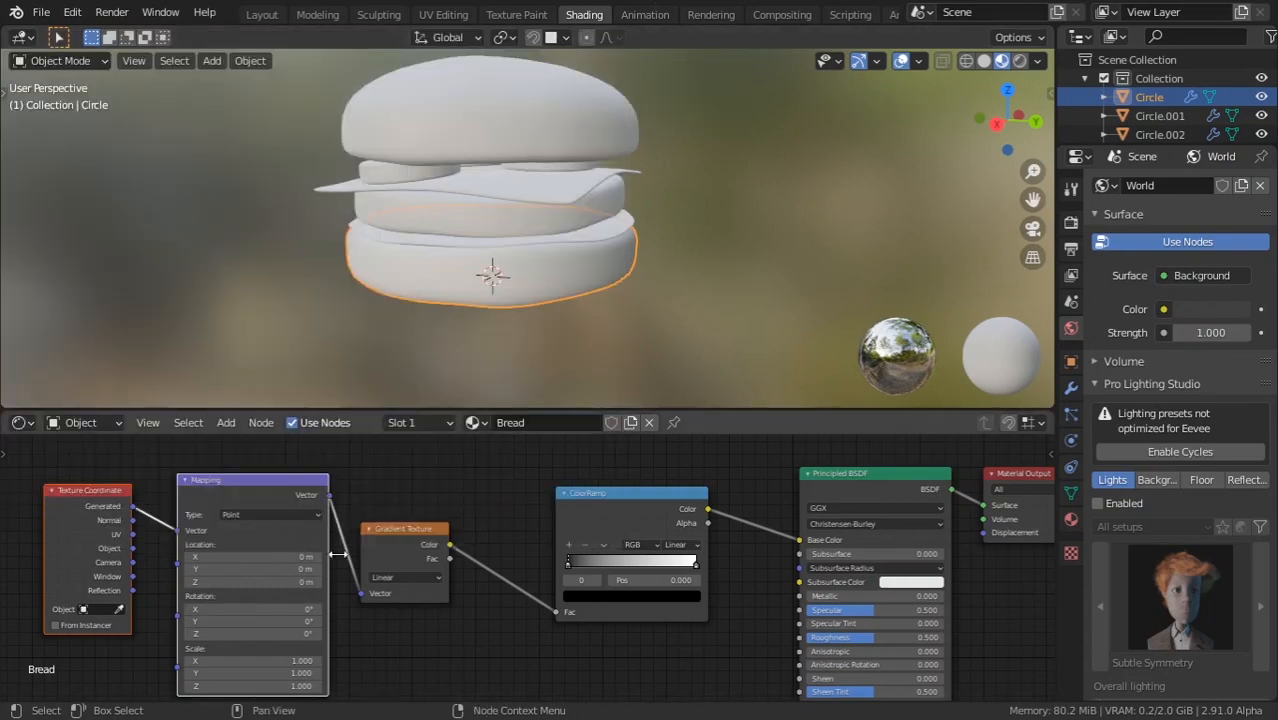
Preview the ColorRamp output directly on the bottom bun.
middle_click_drag(379, 542, 489, 497)
left_click(505, 514)
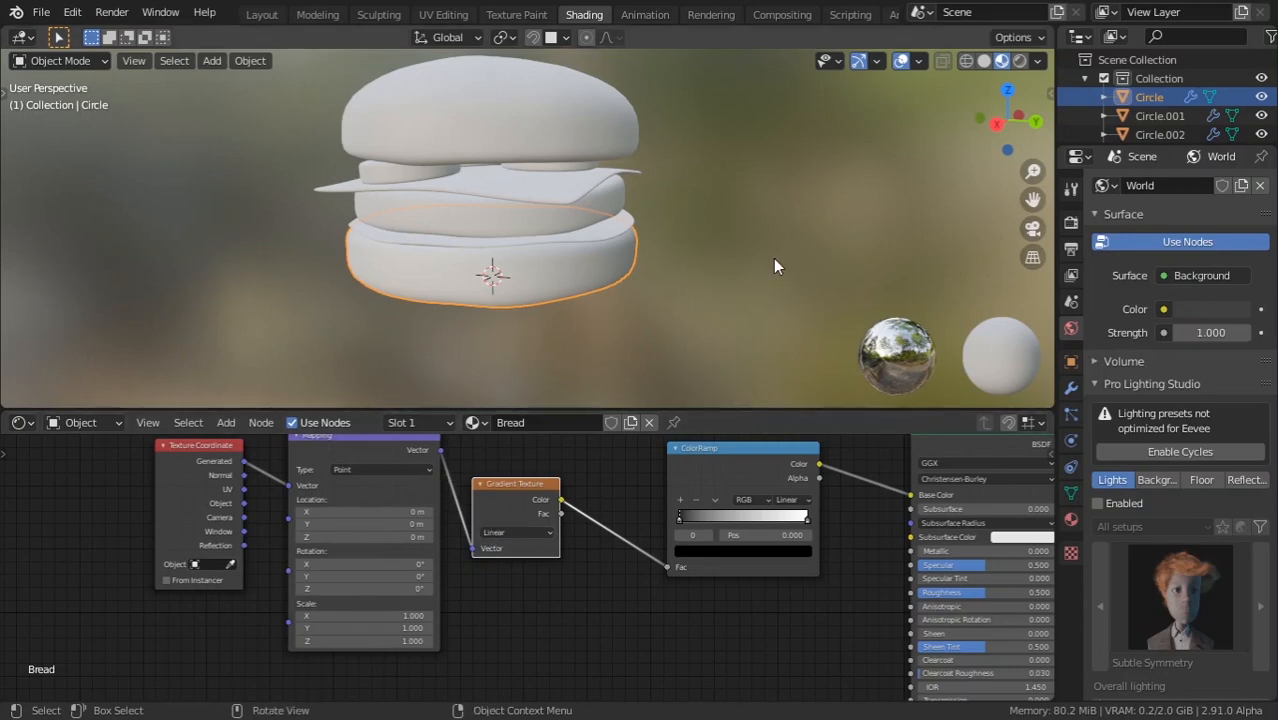
middle_click_drag(688, 262, 640, 300)
left_click(785, 466, "ctrl+shift")
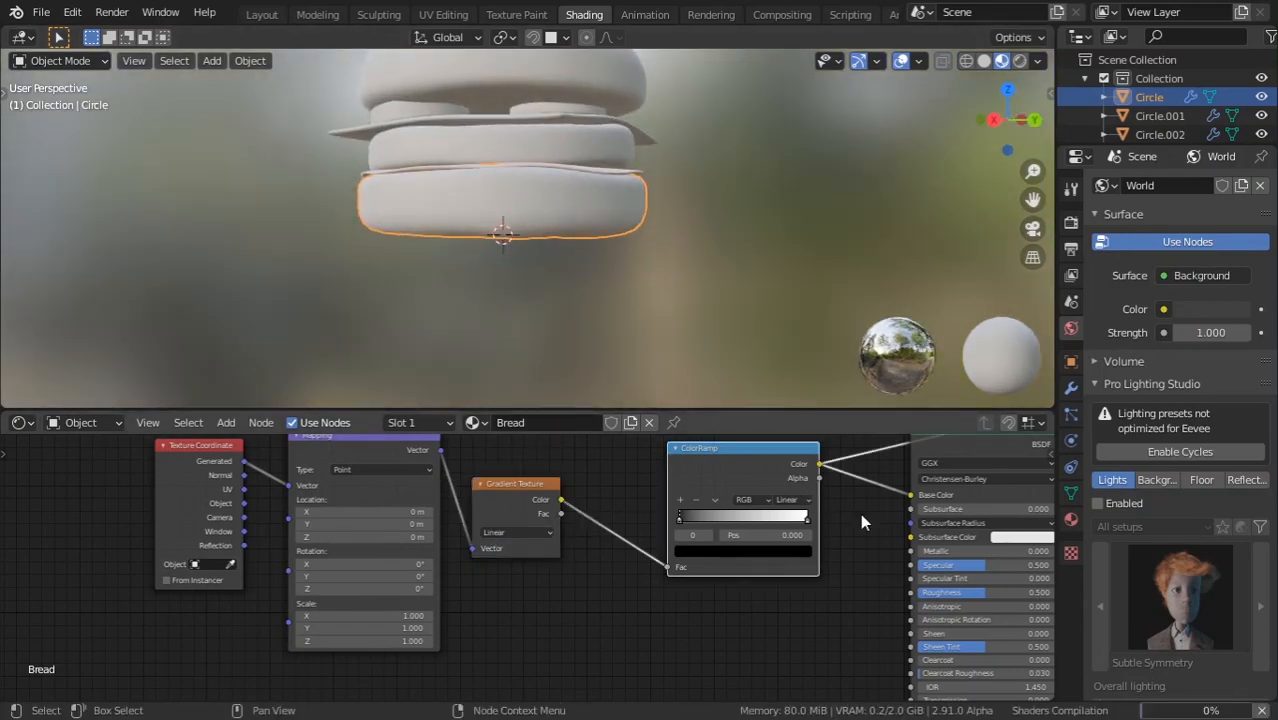
middle_click_drag(860, 513, 721, 516)
scroll(555, 286, "up", 3)
middle_click_drag(557, 247, 598, 131)
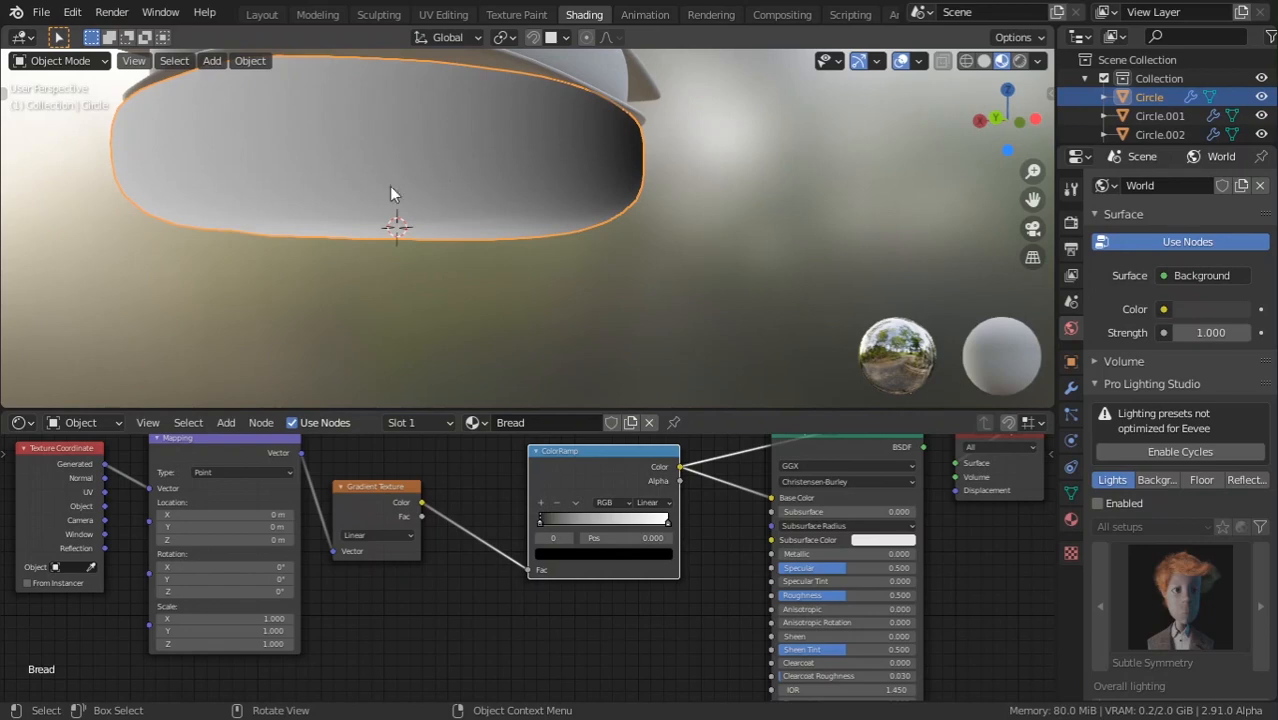
Connect the Object texture coordinates to the Mapping vector and set the Mapping node's Y rotation to 90°.
left_click_drag(104, 506, 149, 488)
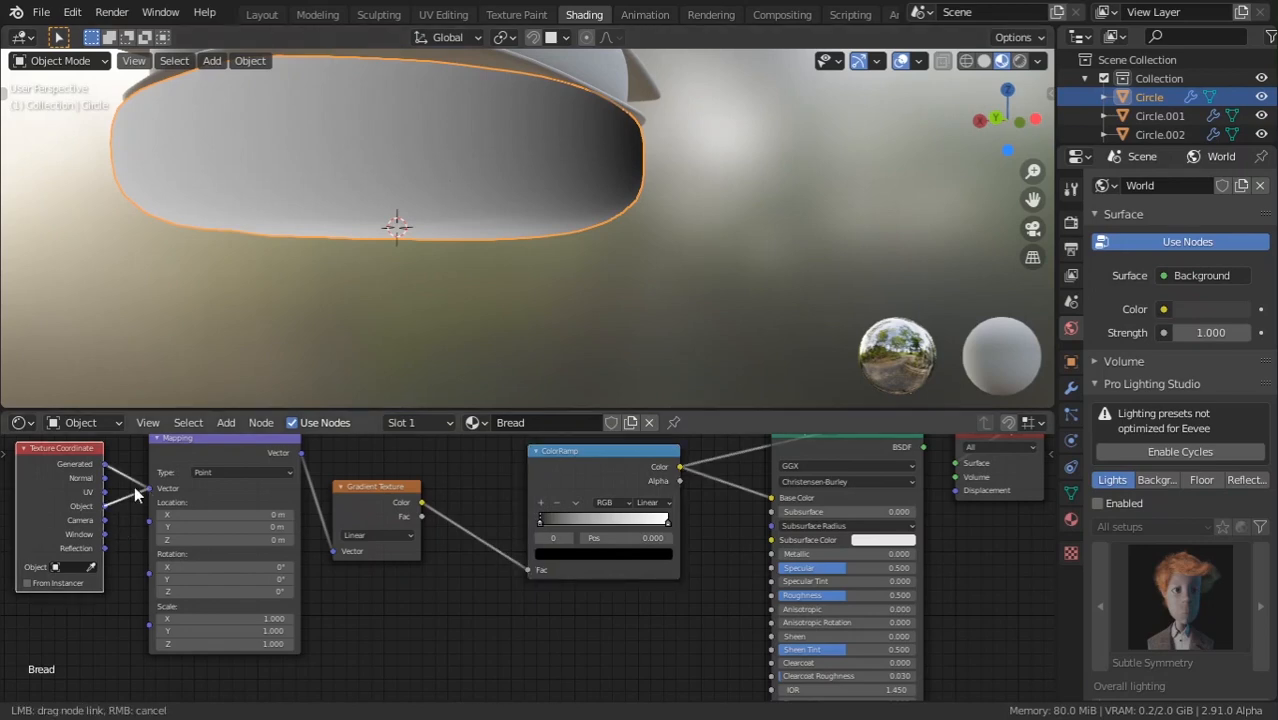
middle_click_drag(505, 200, 608, 211)
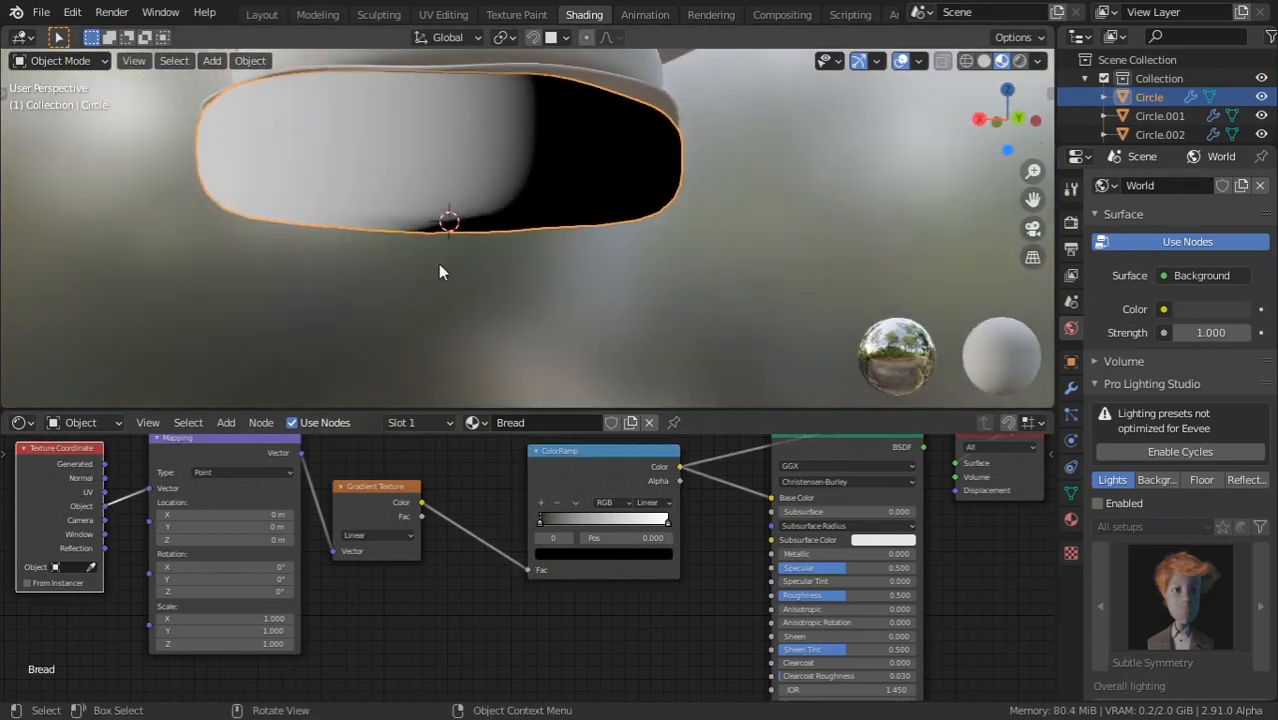
scroll(322, 485, "up", 2)
left_click(294, 508)
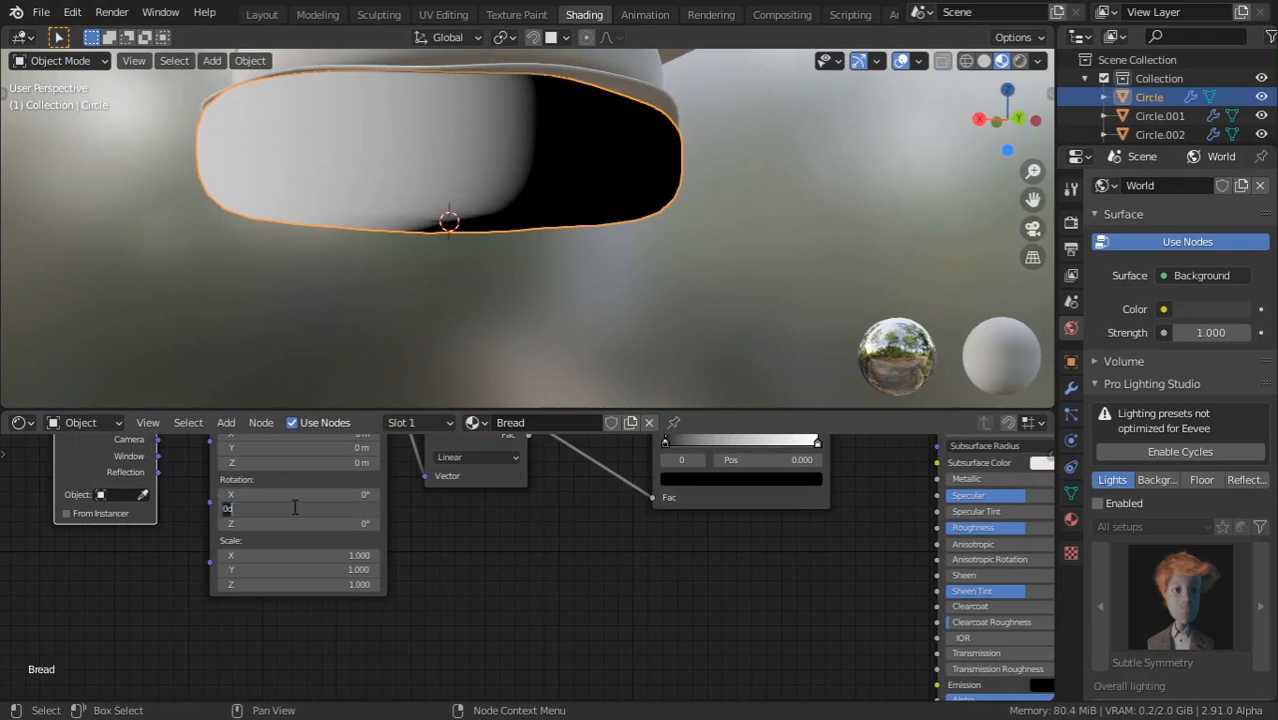
key("Return")
middle_click_drag(551, 291, 548, 217)
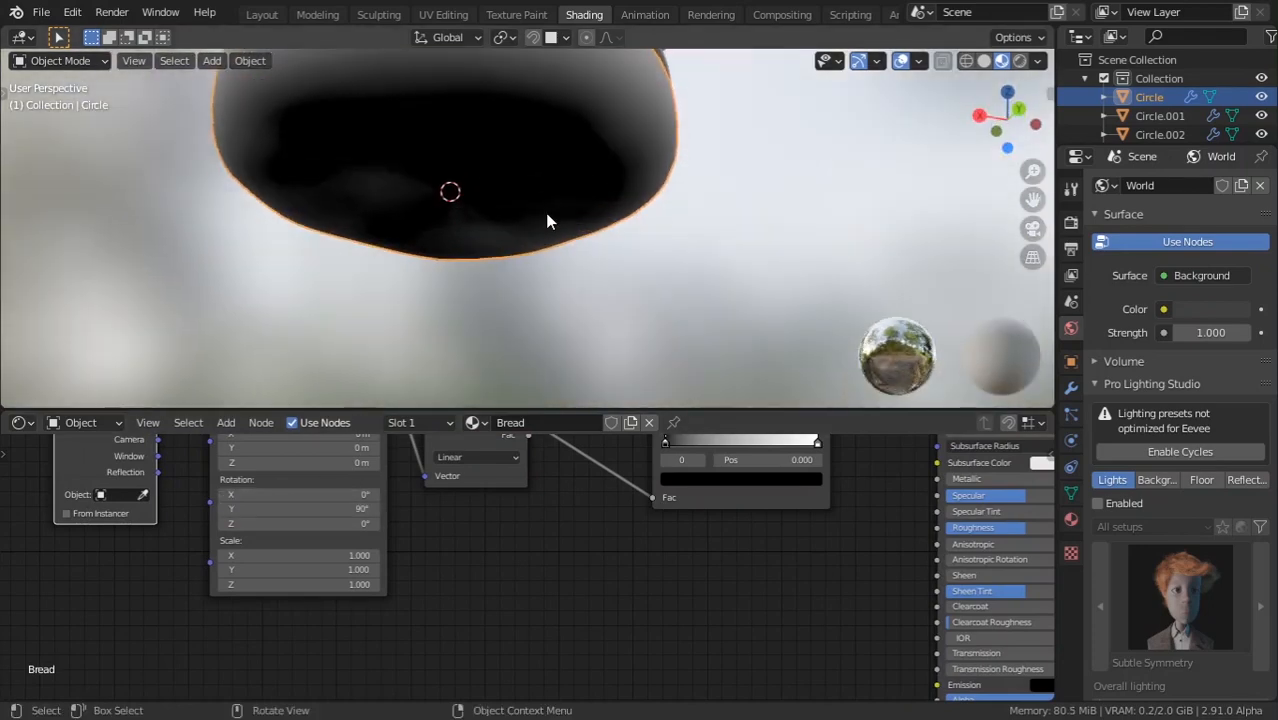
Shift the gradient down the bottom bun by setting the Mapping node's X location to -0.08 m.
middle_click_drag(788, 498, 691, 598)
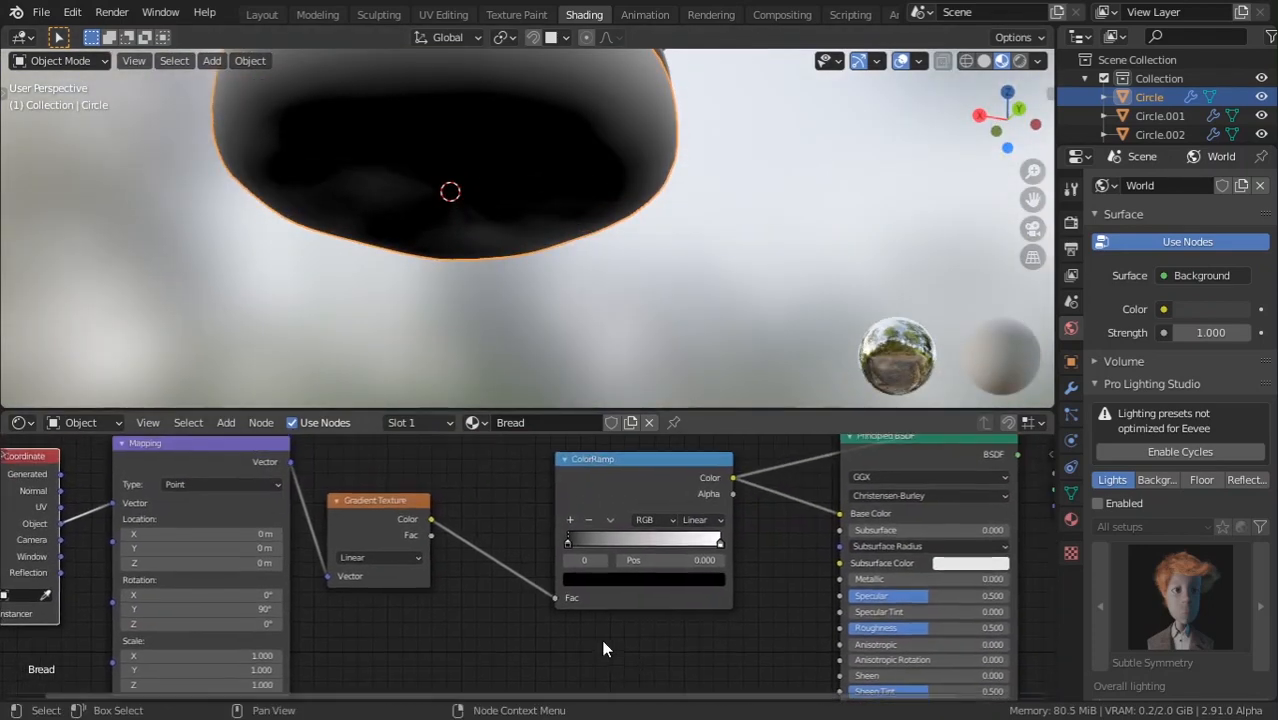
right_click(194, 563)
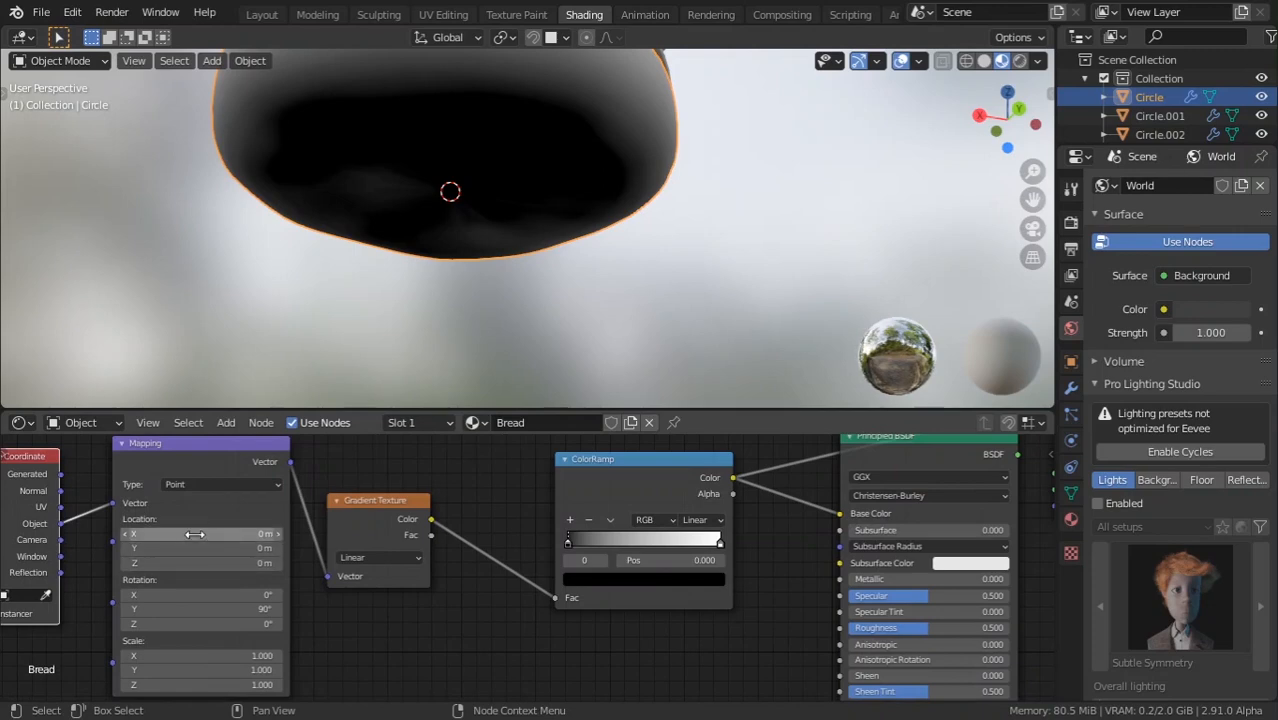
mouse_move(194, 533)
left_mouse_down()
mouse_move(236, 533)
mouse_move(172, 533)
left_mouse_up()
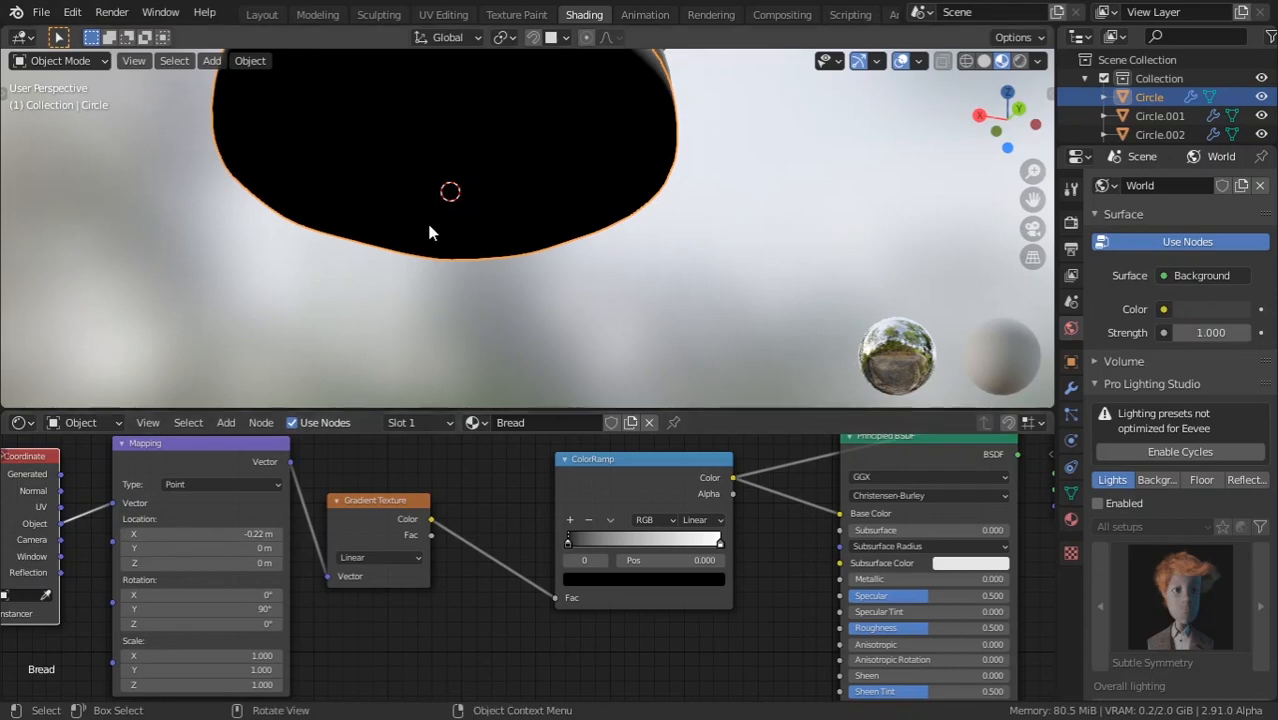
middle_click_drag(426, 219, 267, 518)
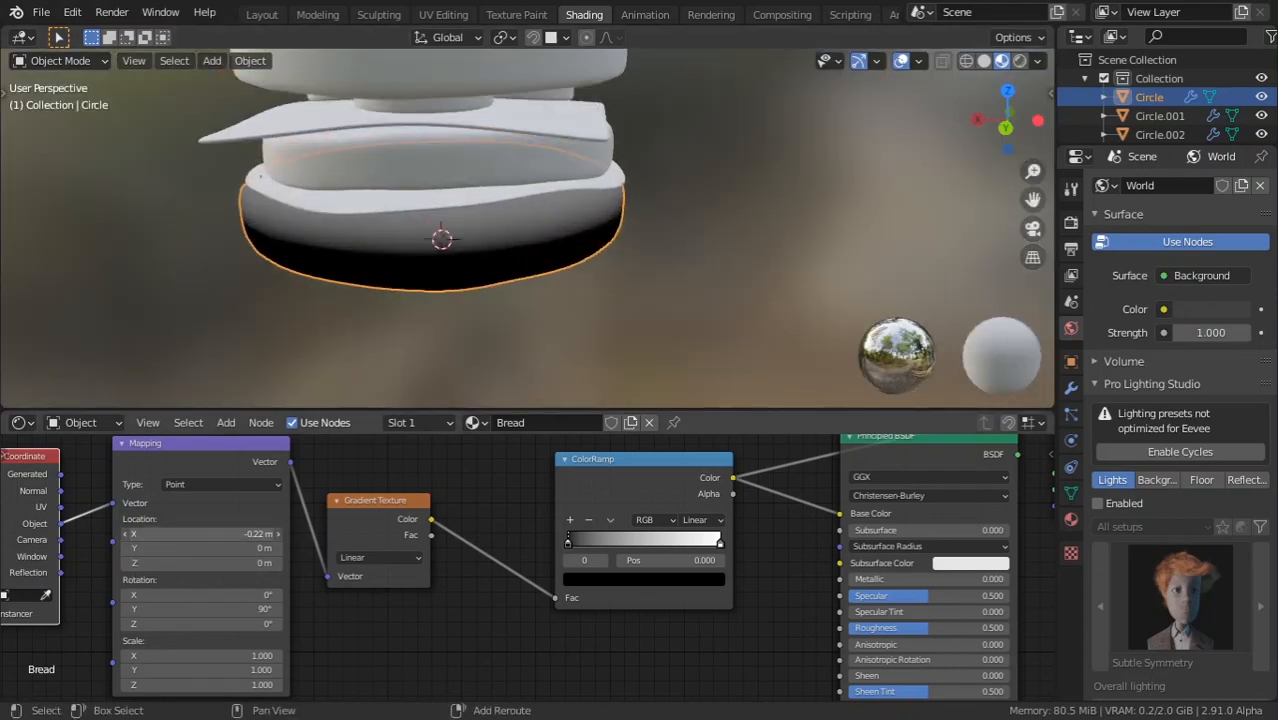
left_click_drag(155, 533, 176, 533, "shift")
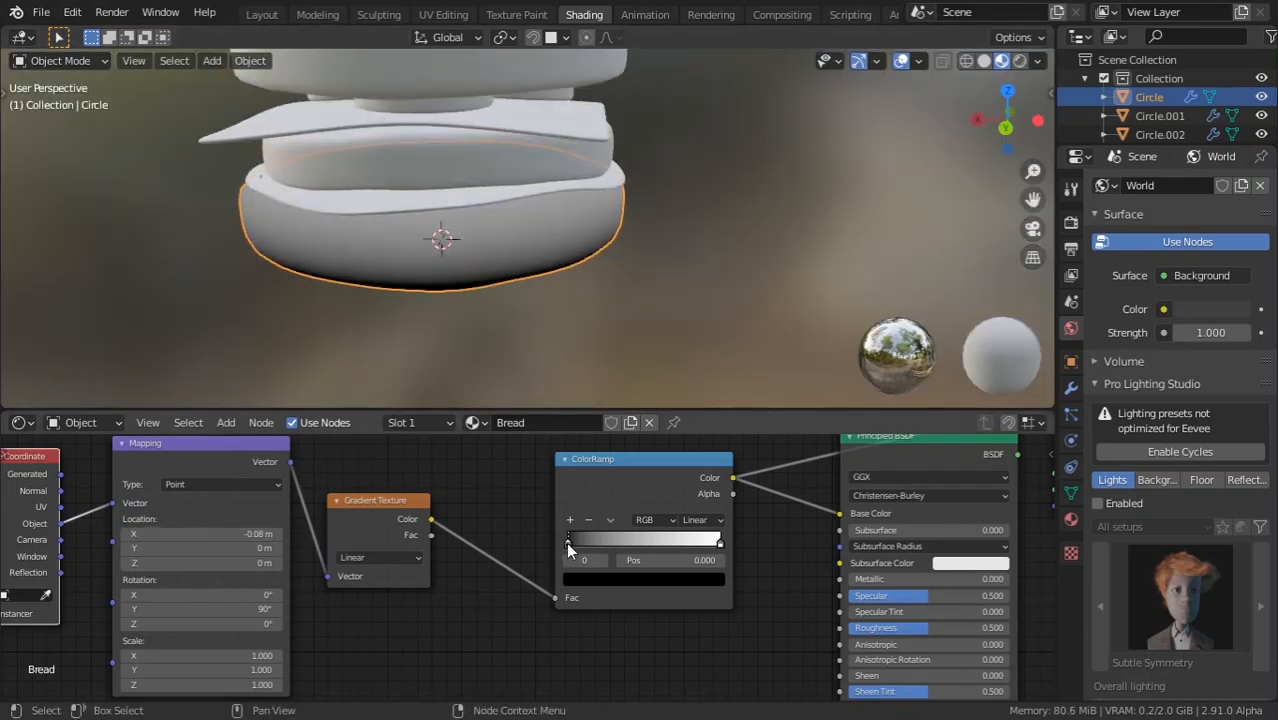
Change the ColorRamp's black stop to dark orange, hue 0.101, saturation 1.000 and value about 0.58.
left_click(595, 584)
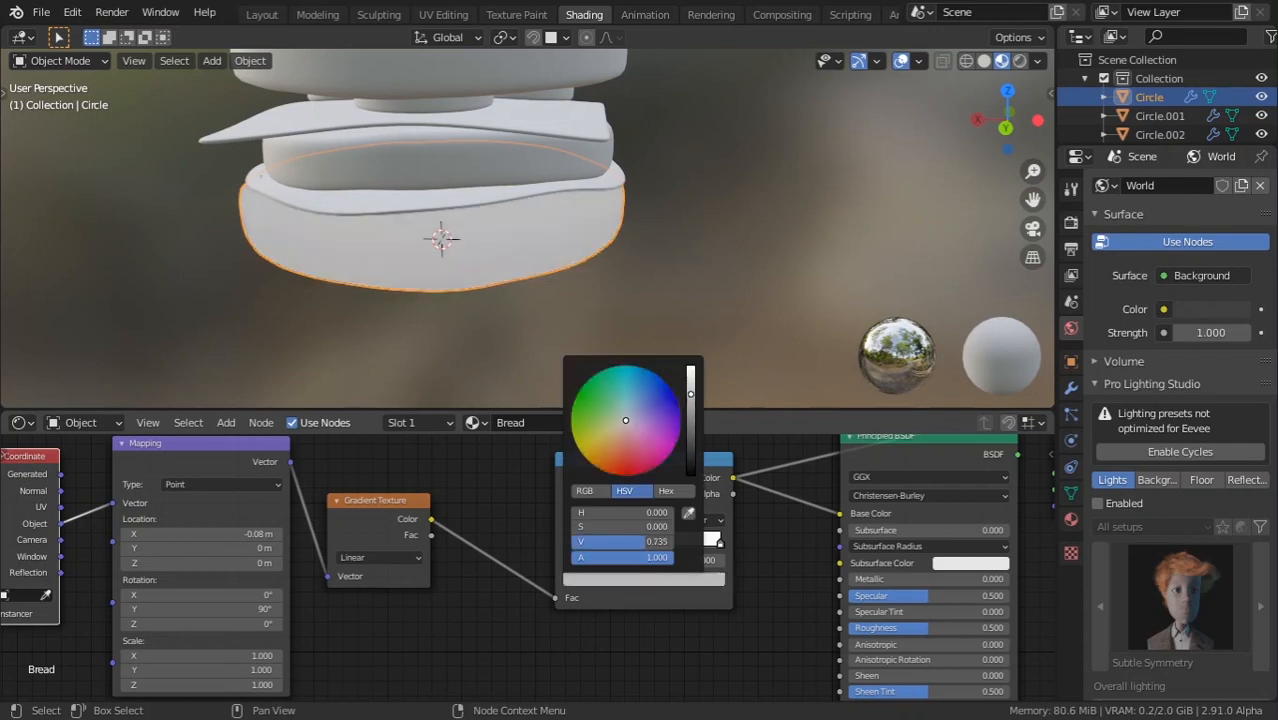
left_click_drag(690, 470, 690, 368)
left_click_drag(619, 449, 593, 467)
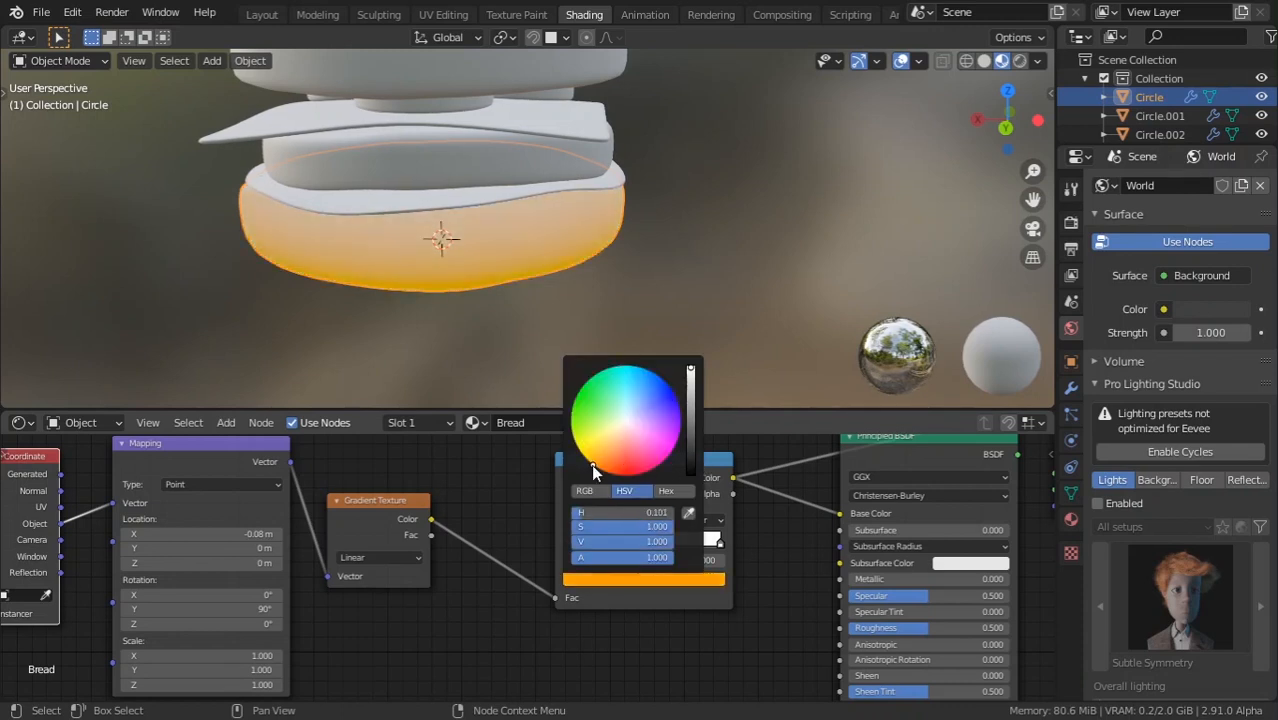
left_click_drag(690, 372, 690, 407)
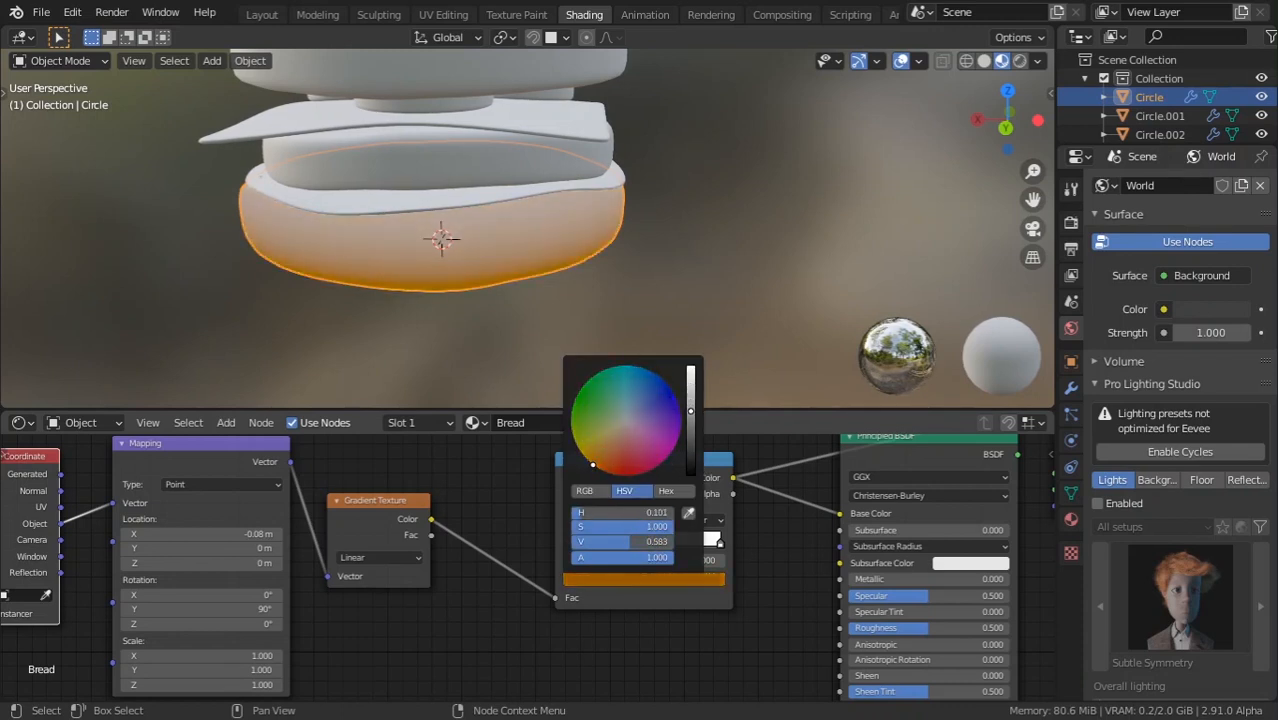
Change the ColorRamp's white stop to a light golden yellow with hue about 0.125 and reduced saturation.
middle_click_drag(613, 628, 576, 598)
left_click(682, 509)
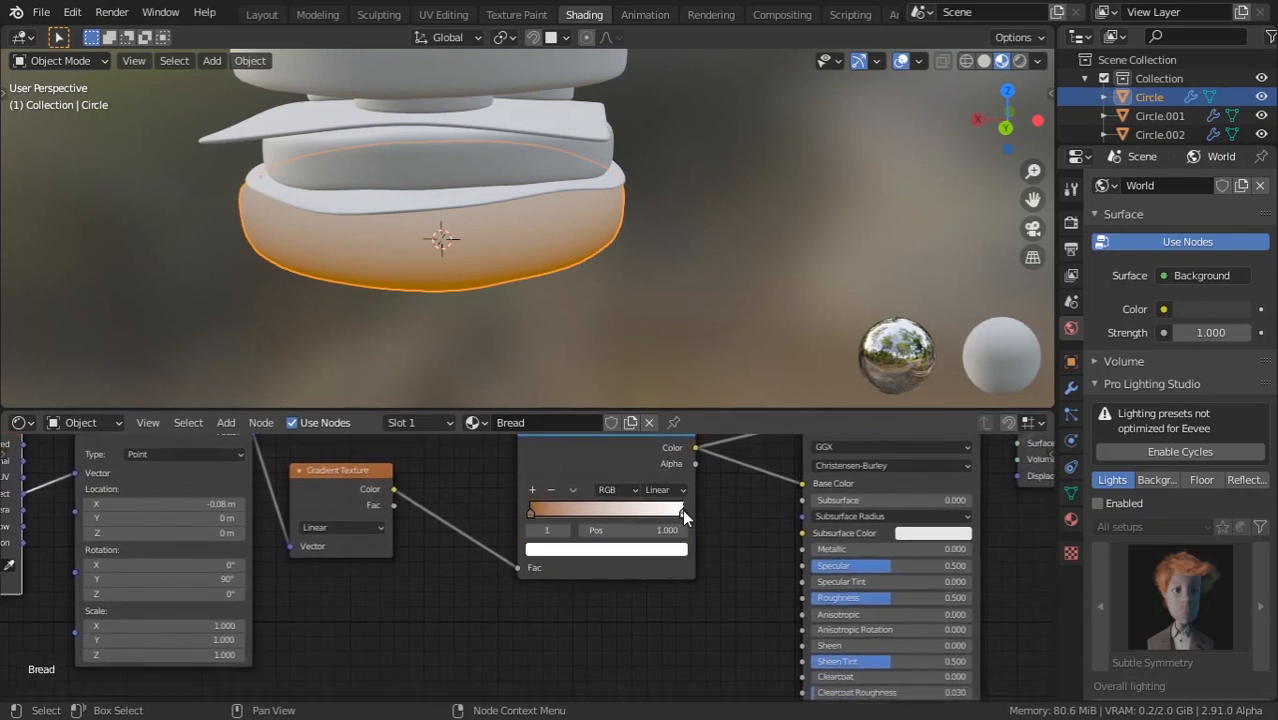
left_click(650, 559)
left_click_drag(573, 411, 547, 428)
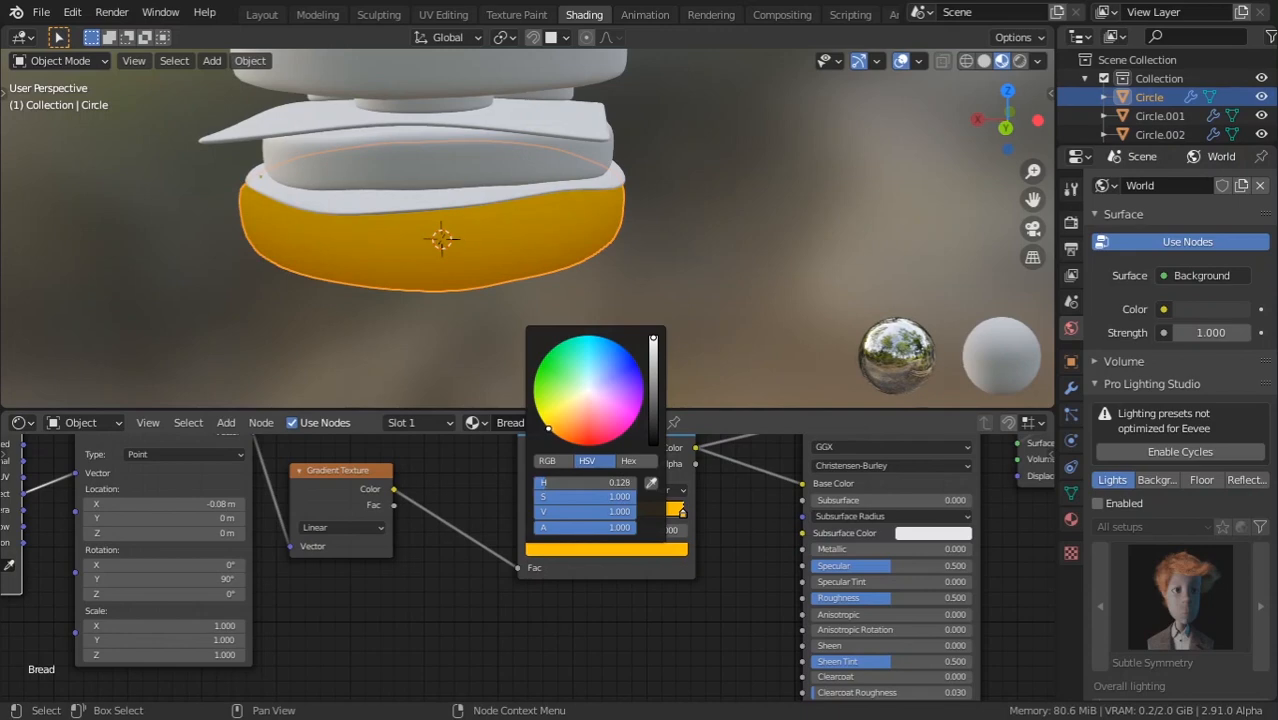
left_click(548, 461)
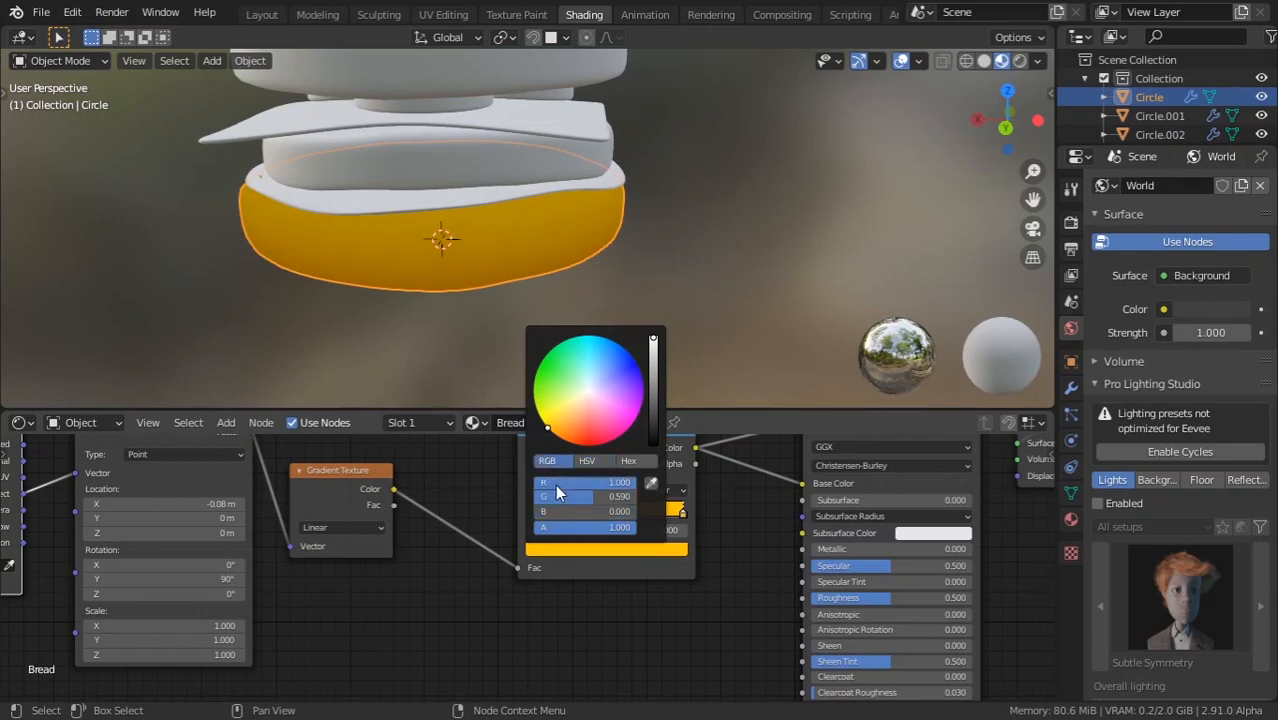
left_click(588, 461)
left_click_drag(583, 497, 540, 497)
scroll(396, 320, "down", 2)
key("Tab")
middle_click_drag(574, 345, 494, 325)
key("Tab")
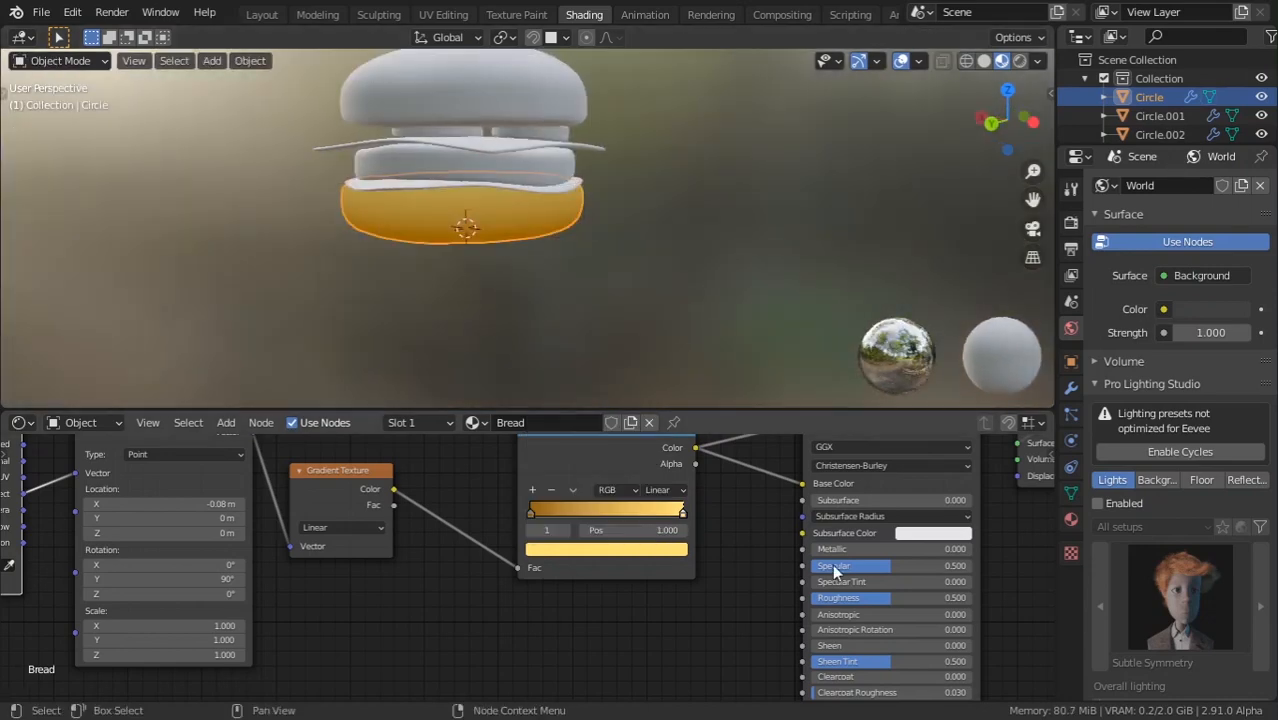
Reconnect the Principled BSDF to the Material Output, deselect the bun and inspect the shaded burger.
middle_click_drag(817, 503, 710, 534)
left_click(793, 446, "ctrl+shift")
middle_click_drag(616, 258, 642, 323)
scroll(715, 253, "down", 4)
scroll(517, 269, "up", 6)
scroll(512, 267, "down", 4)
left_click(512, 267)
scroll(642, 323, "up", 2)
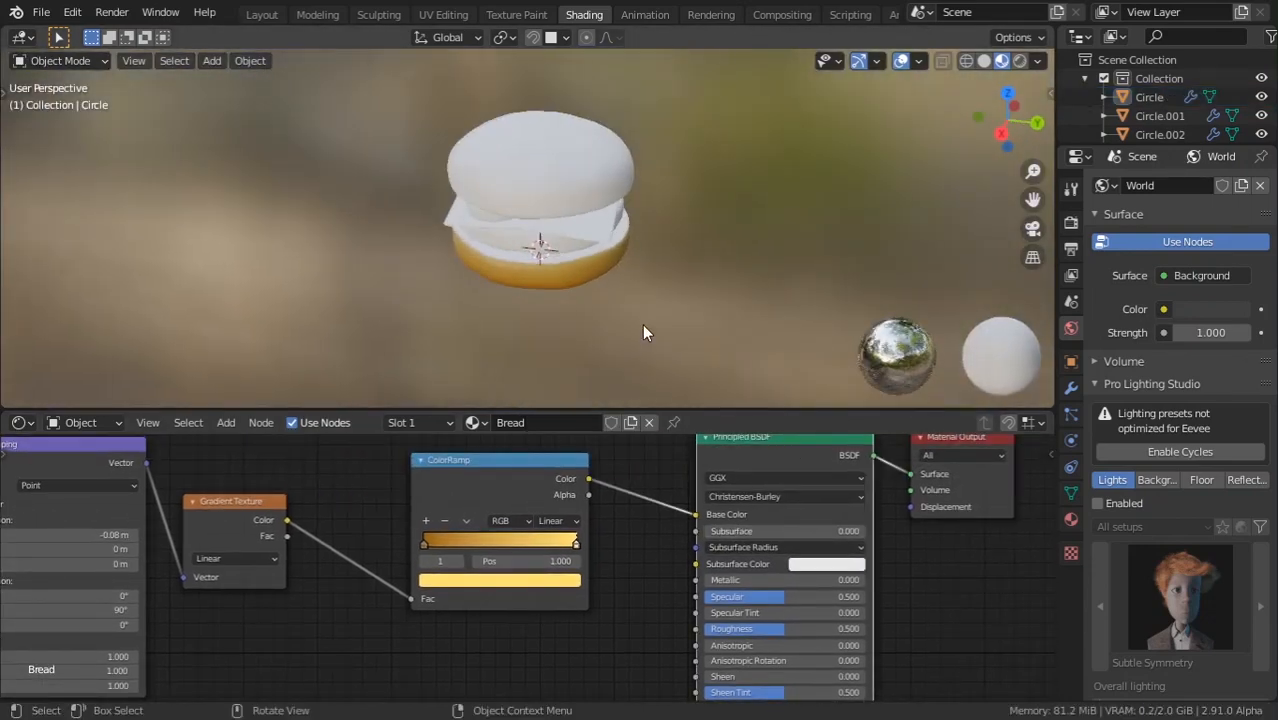
middle_click_drag(720, 218, 800, 200)
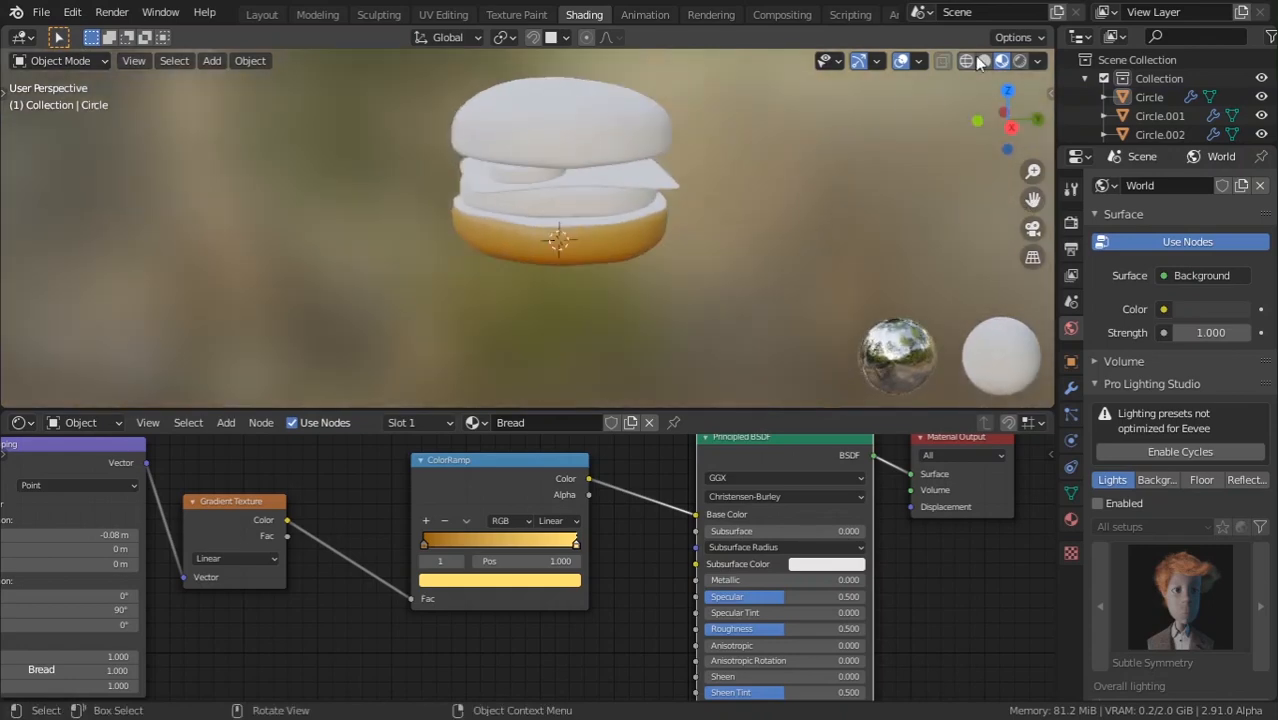
Light the material preview with the black-and-white studio HDRI, keeping Scene Lights and Scene World off.
left_click(1038, 61)
left_click(930, 152)
left_click(931, 173)
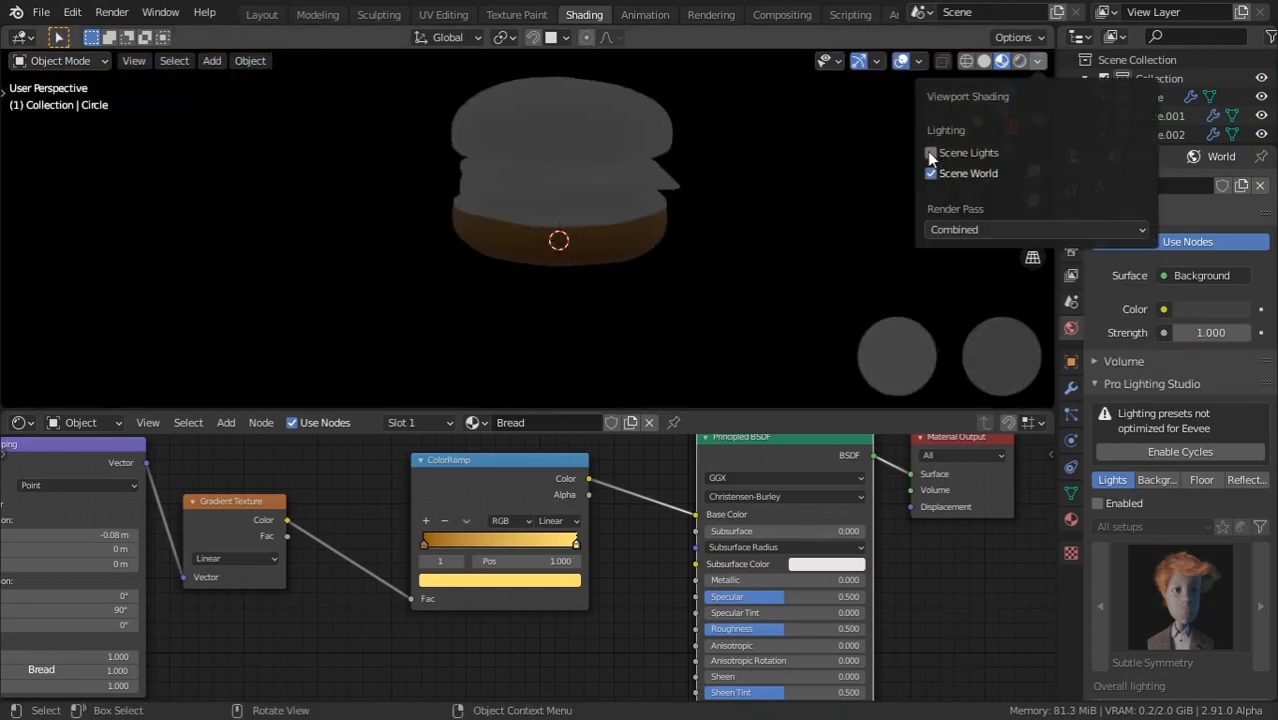
left_click(931, 173)
left_click(930, 152)
left_click(1021, 218)
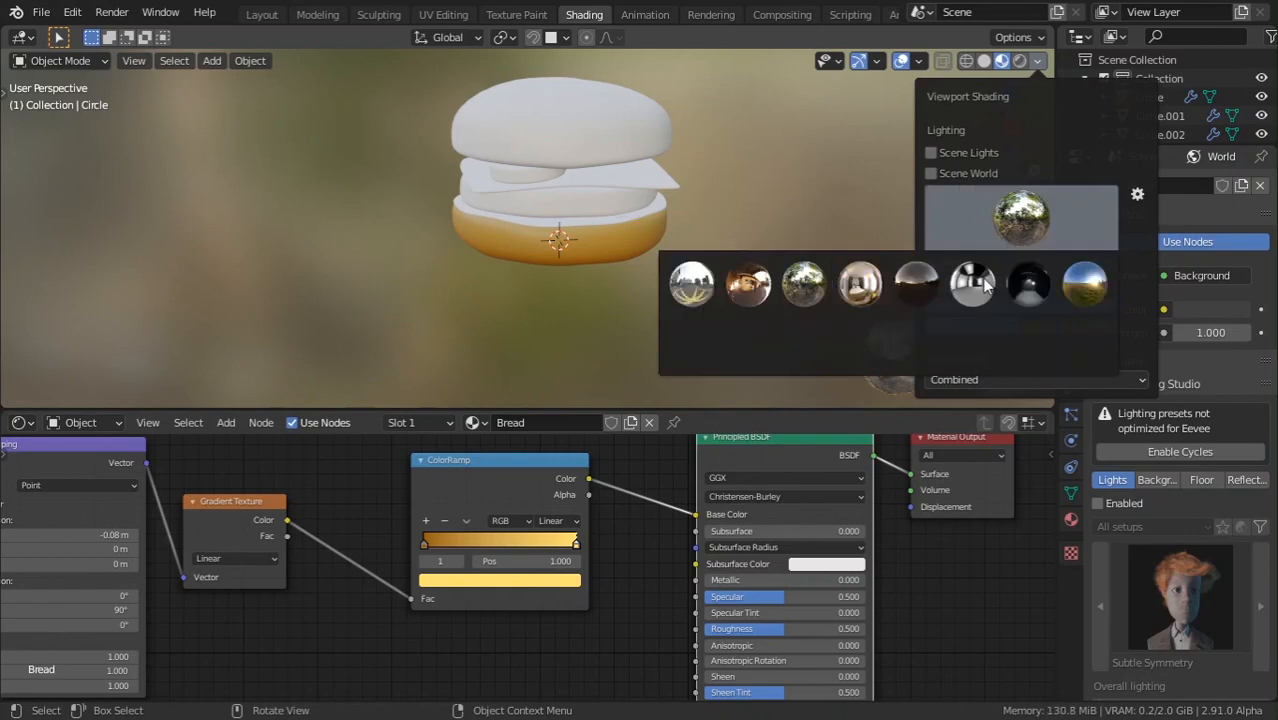
left_click(950, 284)
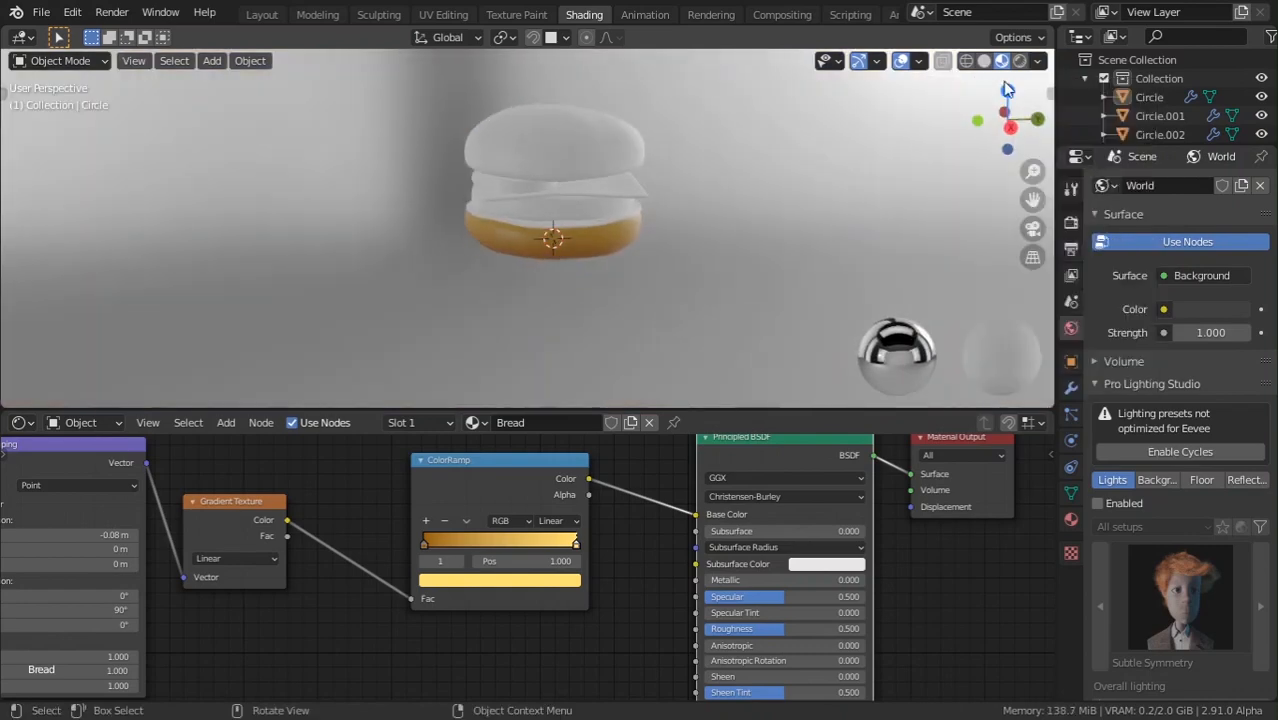
Lower the material preview's World Opacity until the studio HDRI background is fully hidden behind the burger.
left_click(1040, 61)
left_click(1010, 215)
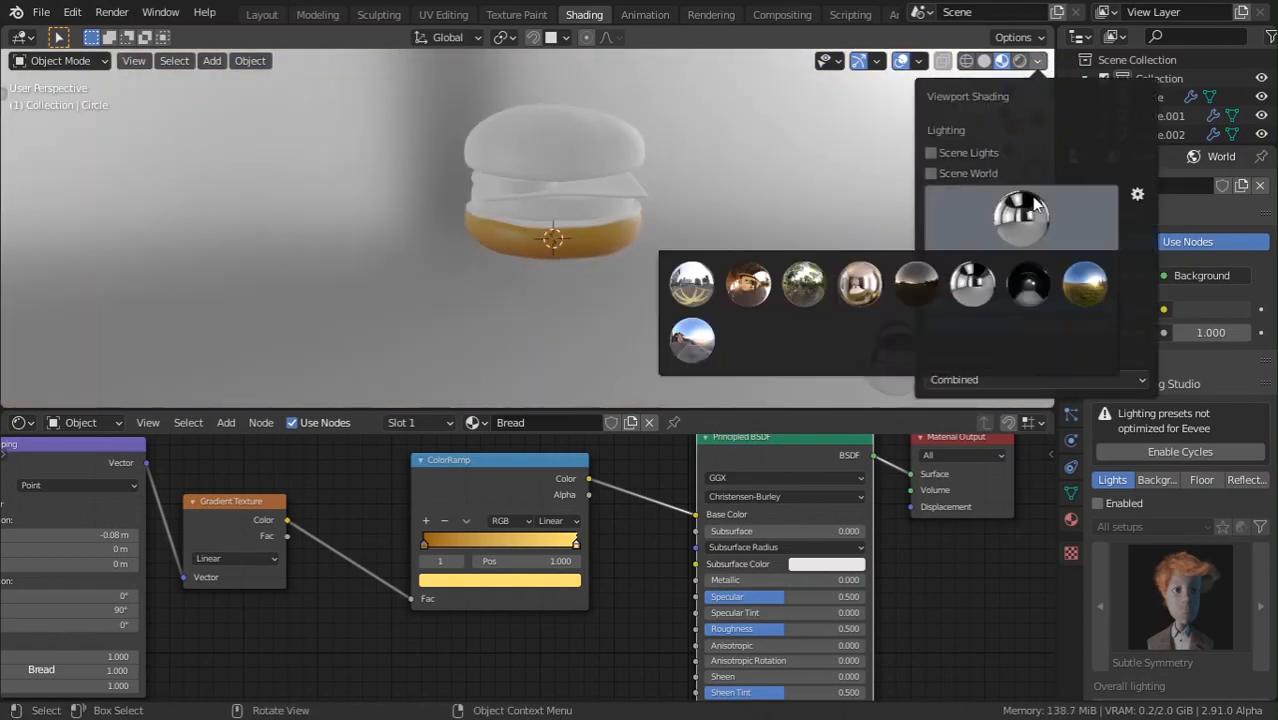
left_click(982, 285)
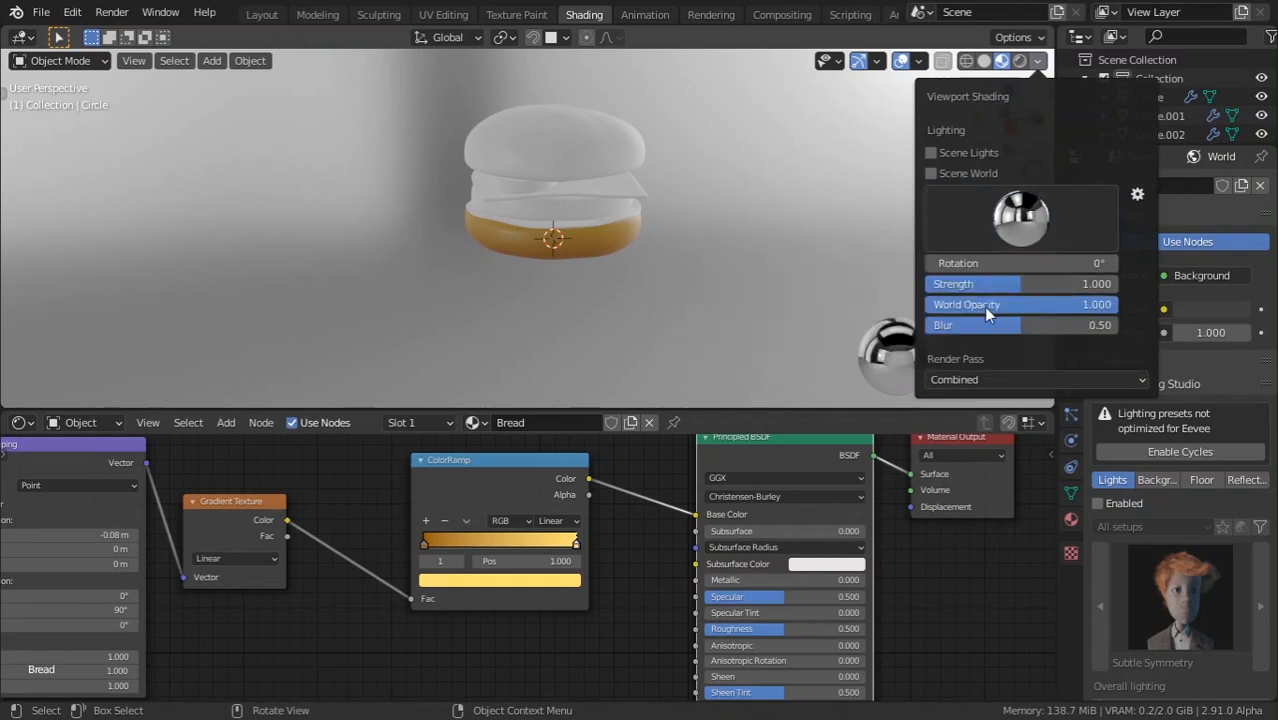
left_click_drag(986, 313, 925, 313)
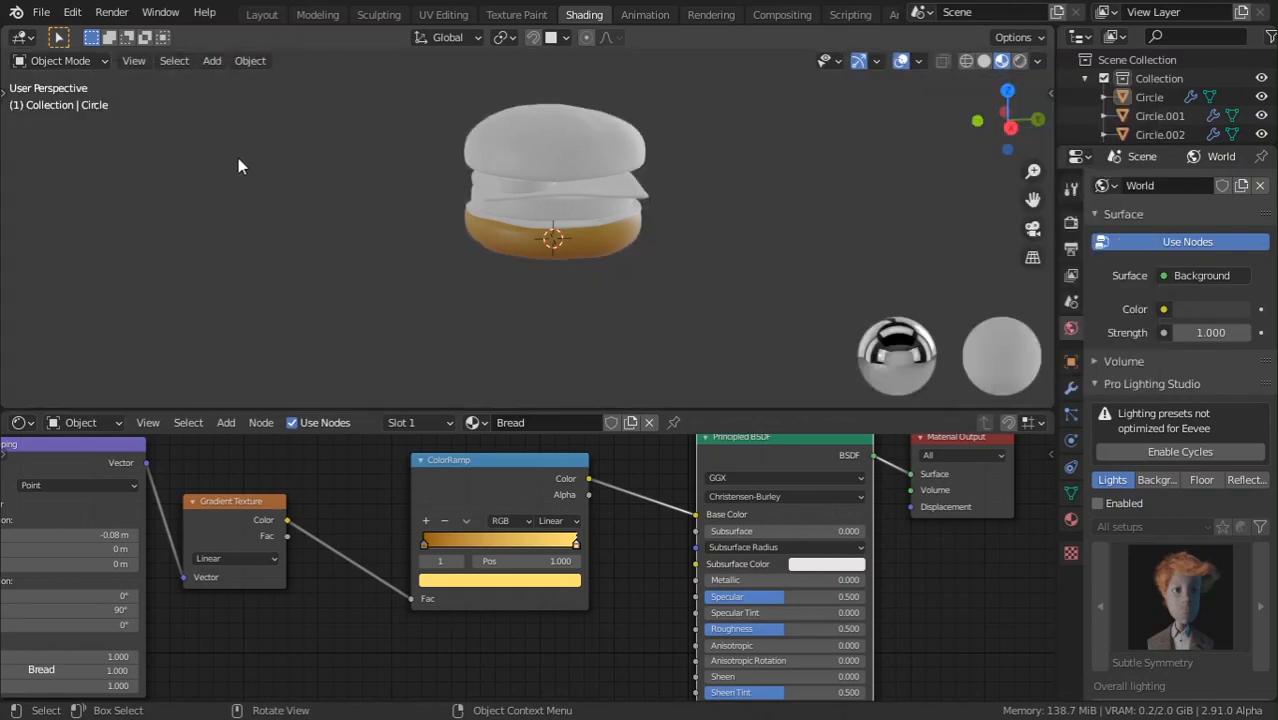
middle_click_drag(430, 205, 516, 228)
scroll(517, 228, "up", 5)
middle_click_drag(695, 268, 493, 254)
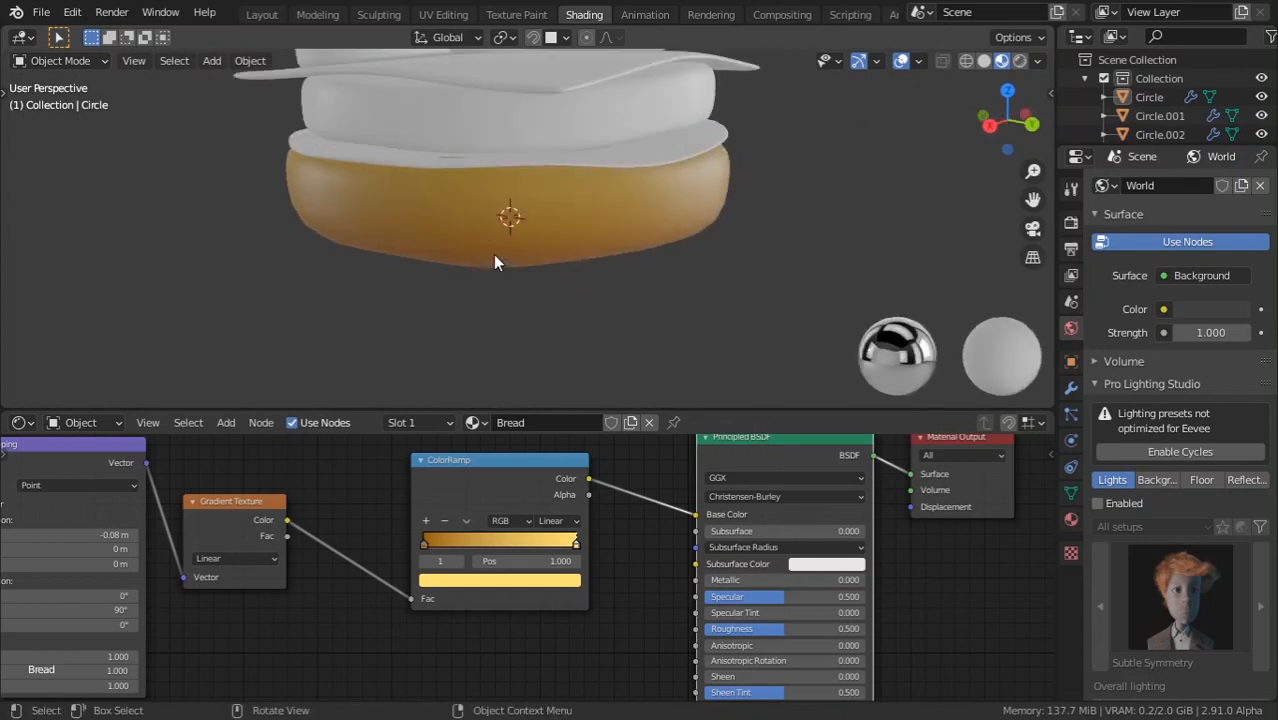
scroll(606, 228, "down", 4)
scroll(569, 574, "up", 1)
Add a Bump node to the Bread material and link its Normal output to the Principled BSDF's Normal input.
middle_click_drag(627, 653, 643, 372)
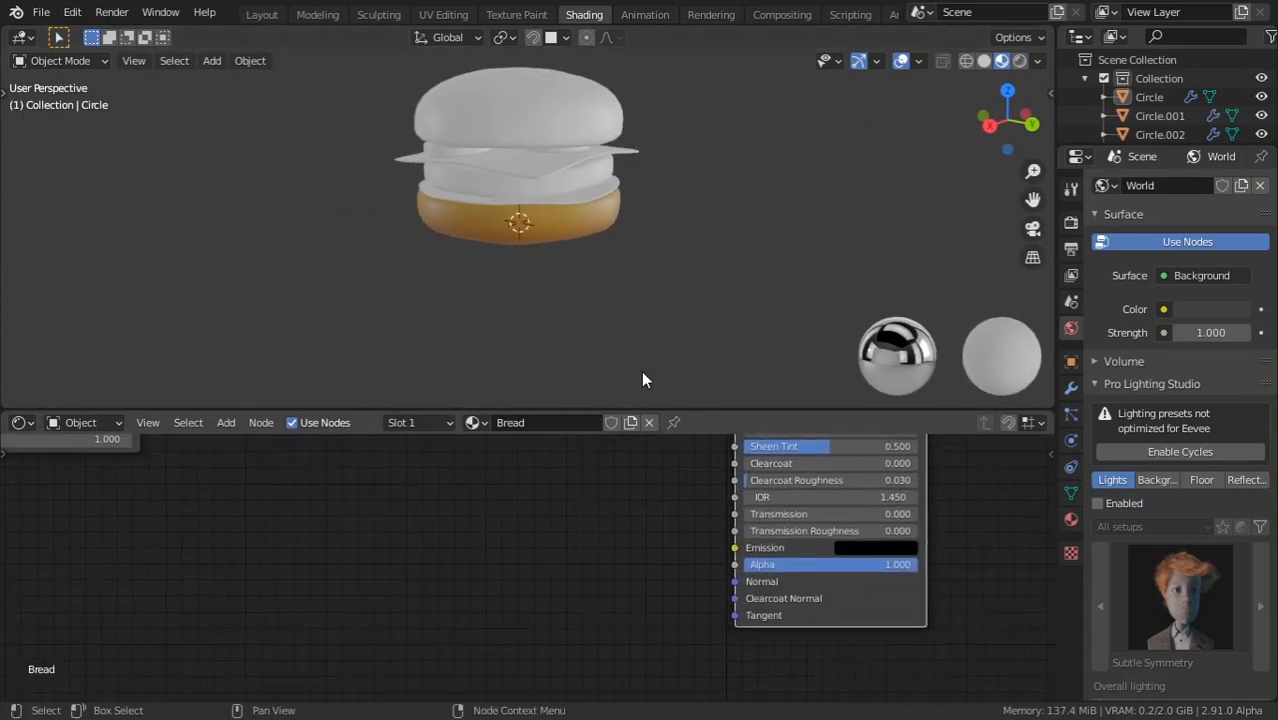
scroll(497, 260, "down", 2)
middle_click_drag(518, 205, 439, 153)
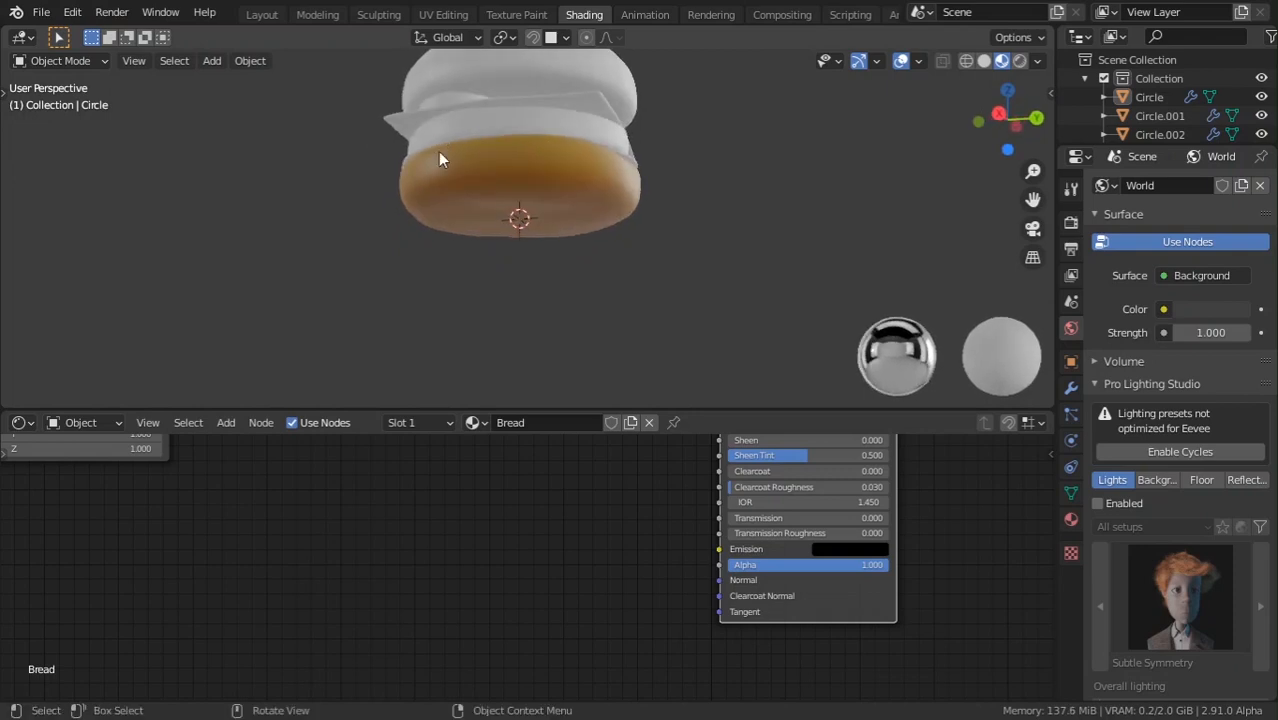
key("shift+a")
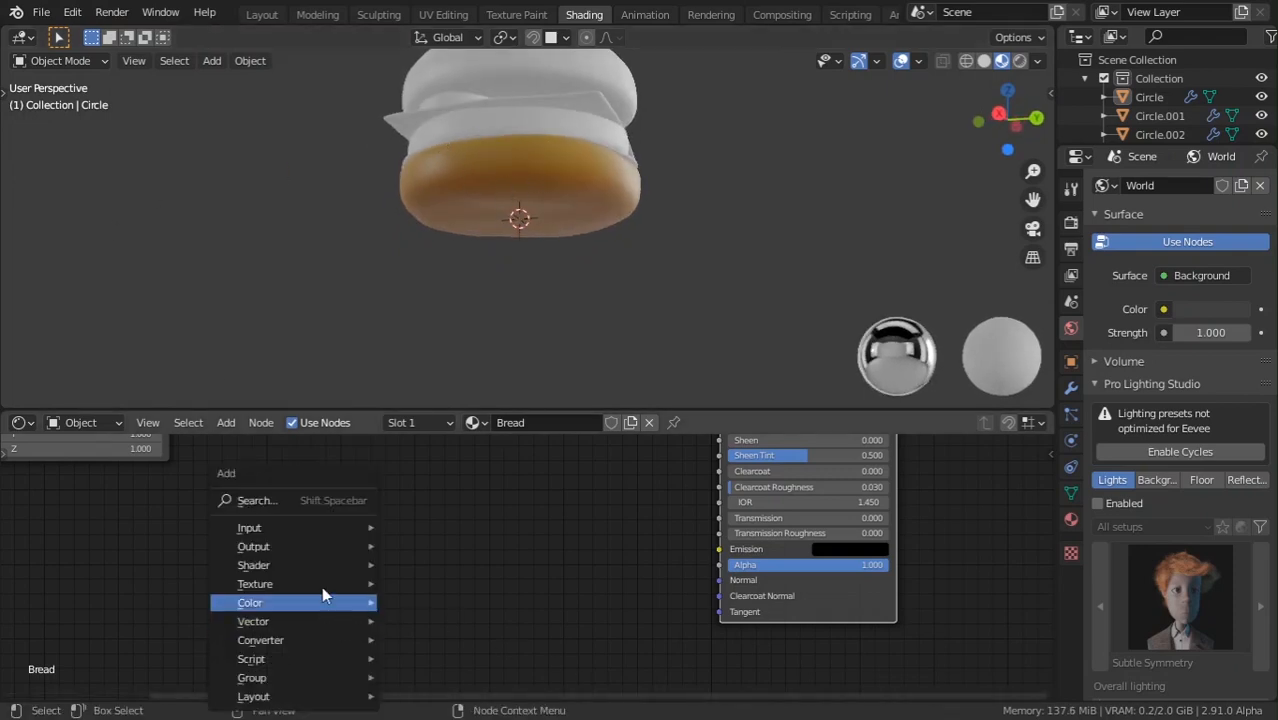
left_click(321, 503)
type("bump")
key("Return")
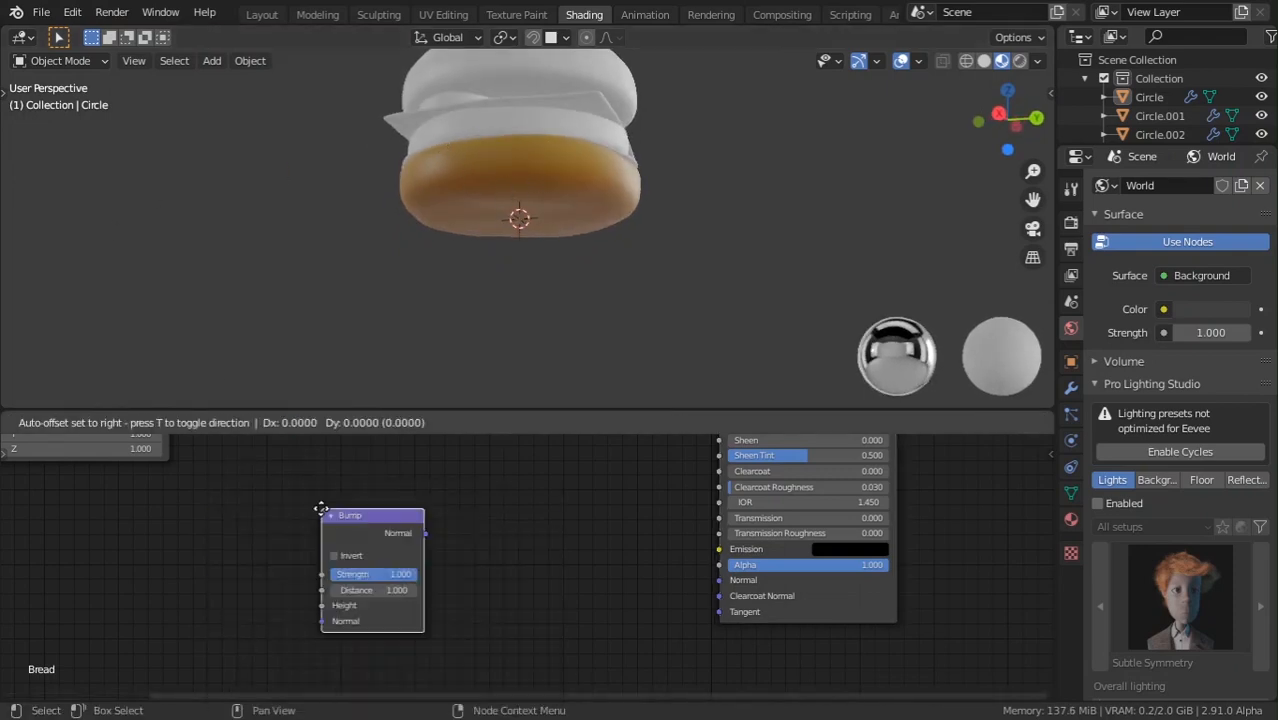
left_click(521, 580)
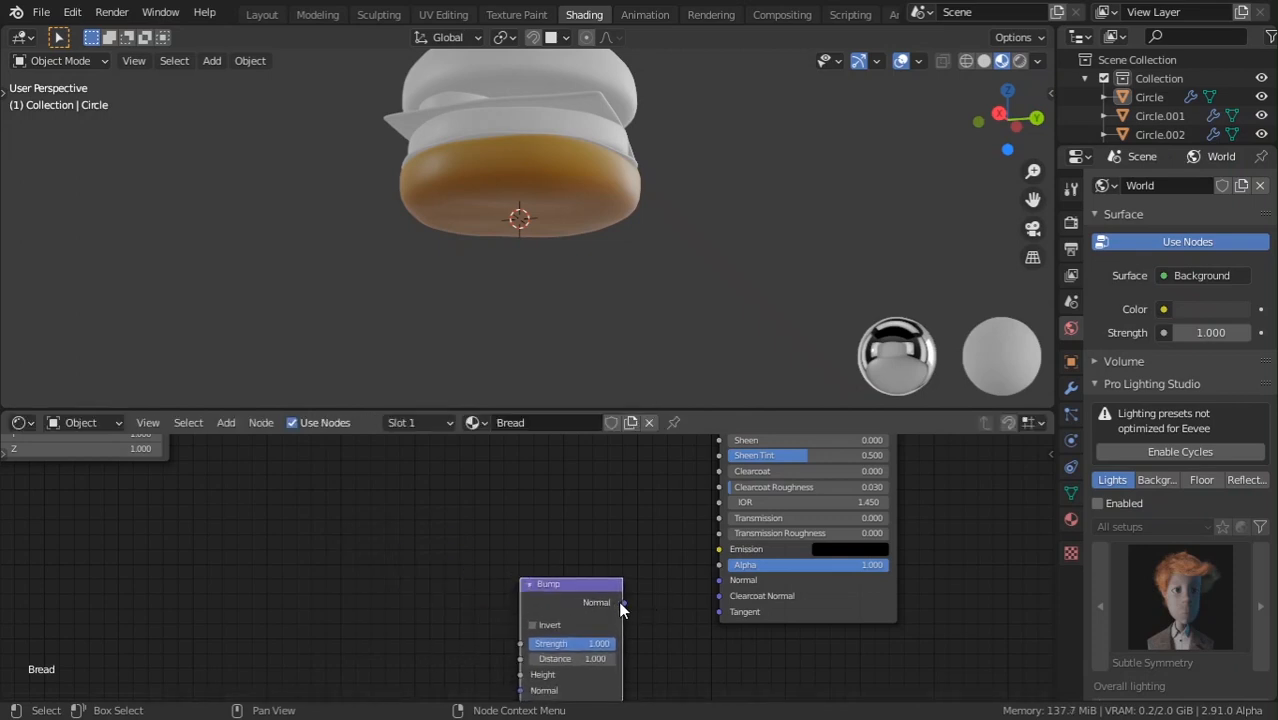
left_click_drag(621, 602, 622, 563)
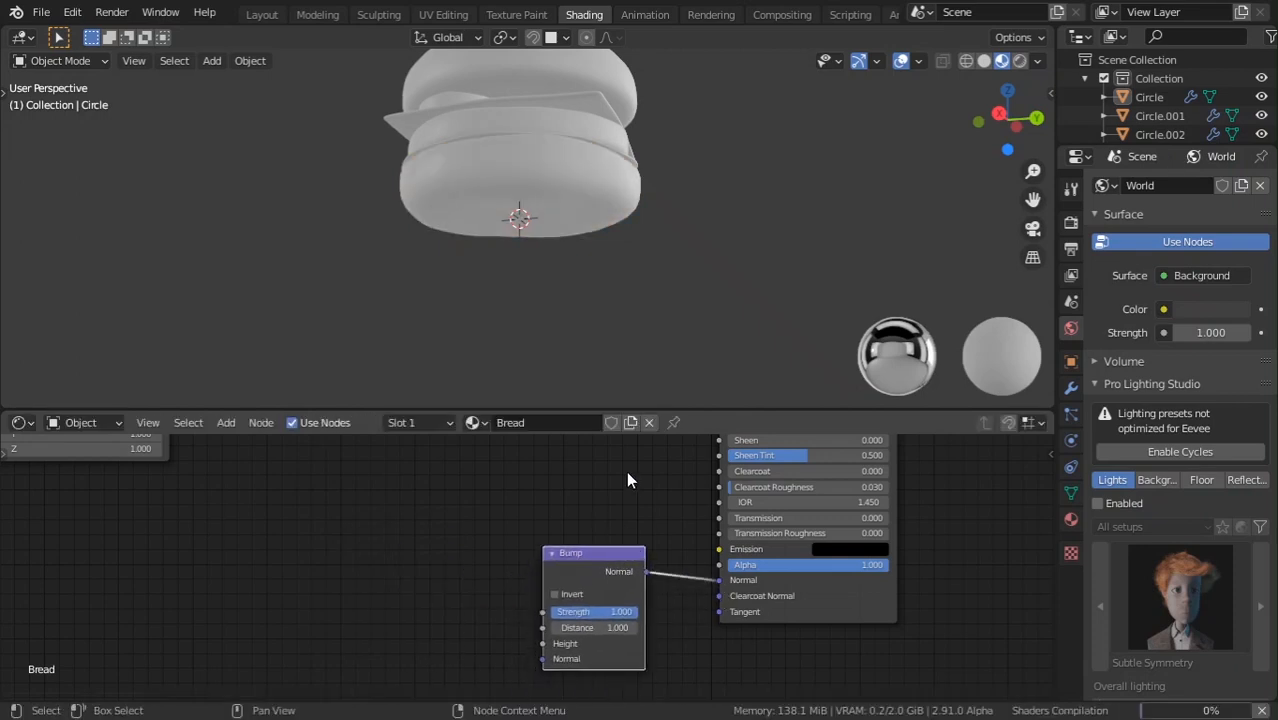
scroll(537, 180, "up", 3)
middle_click_drag(537, 180, 655, 219)
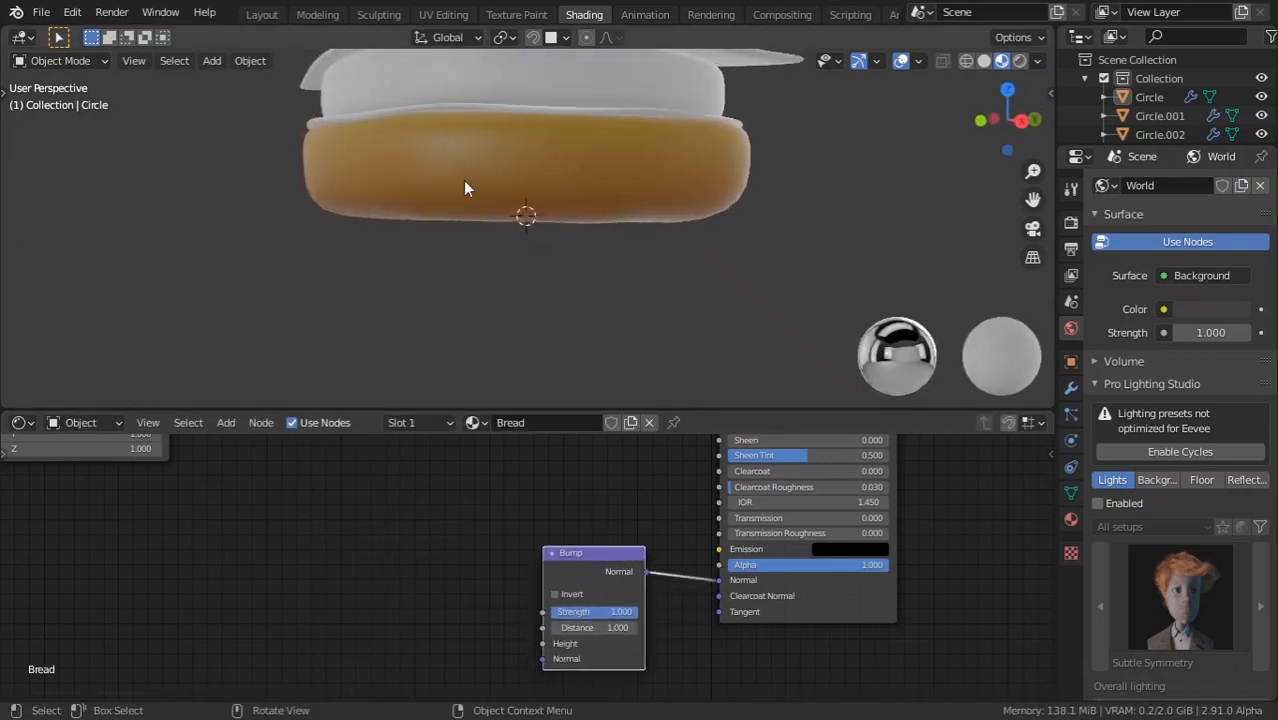
Add a Noise Texture node and place it well before the Bump node.
key("shift+a")
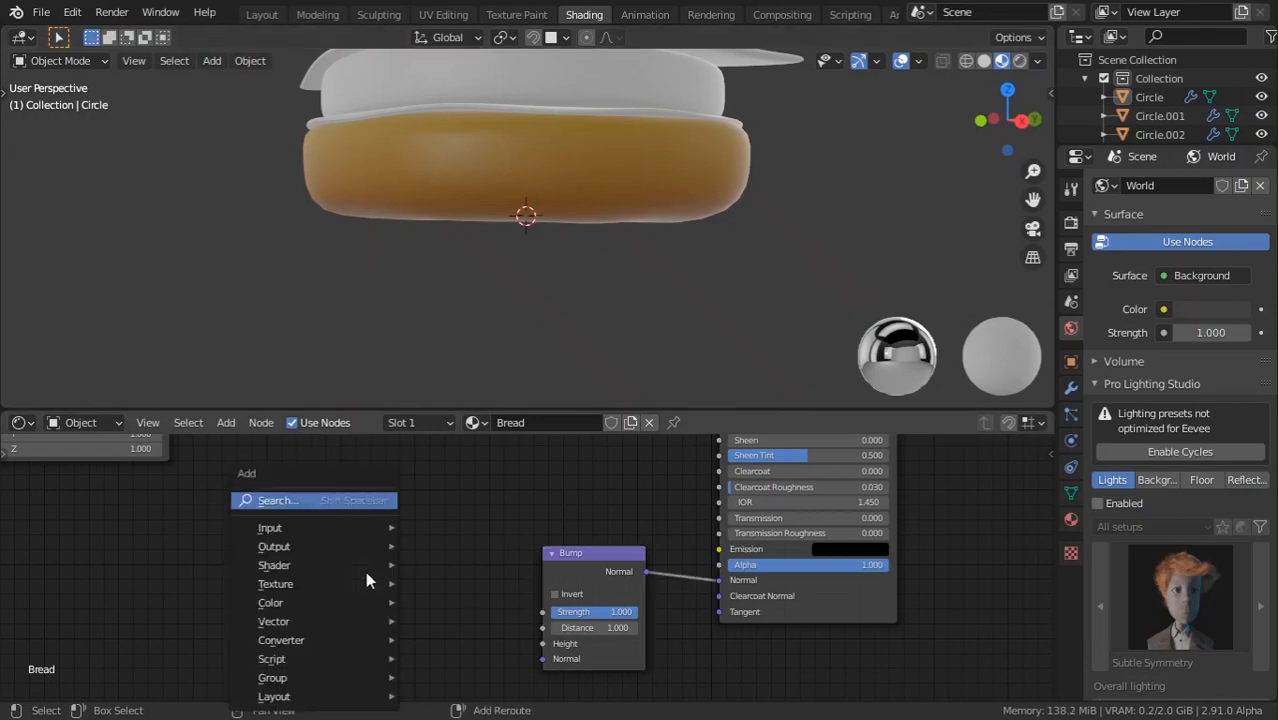
left_click(306, 492)
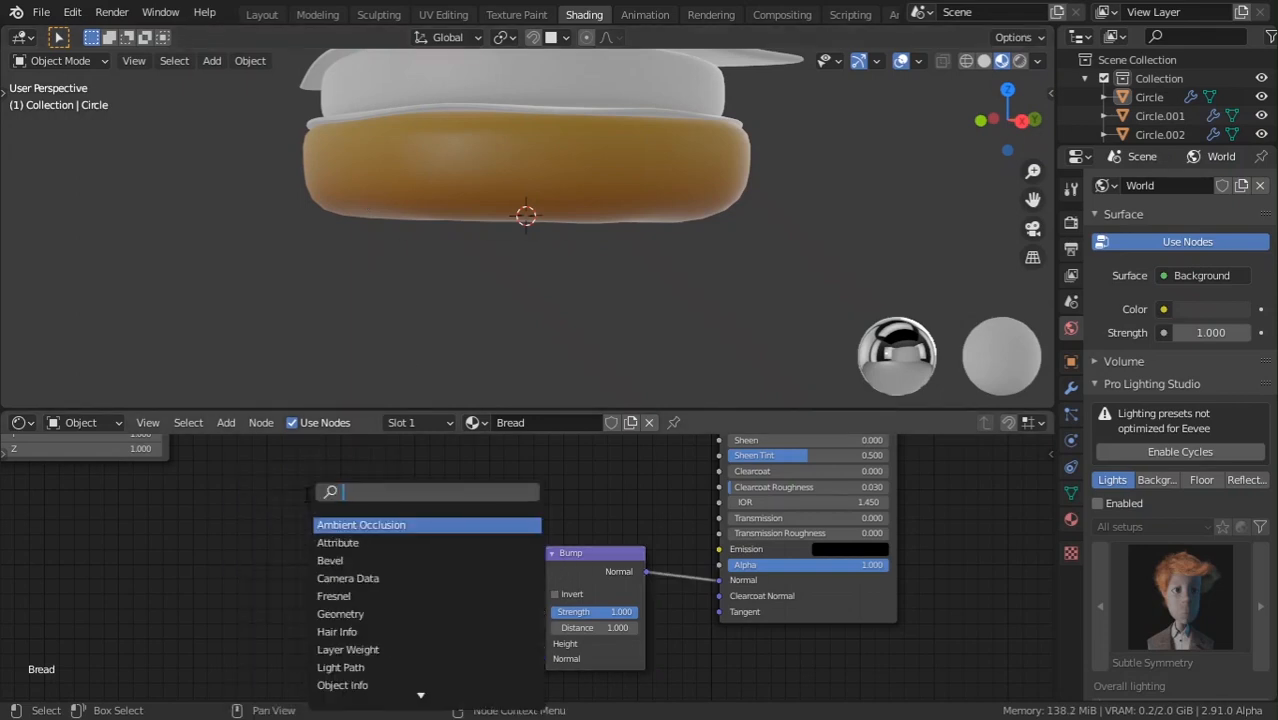
type("n")
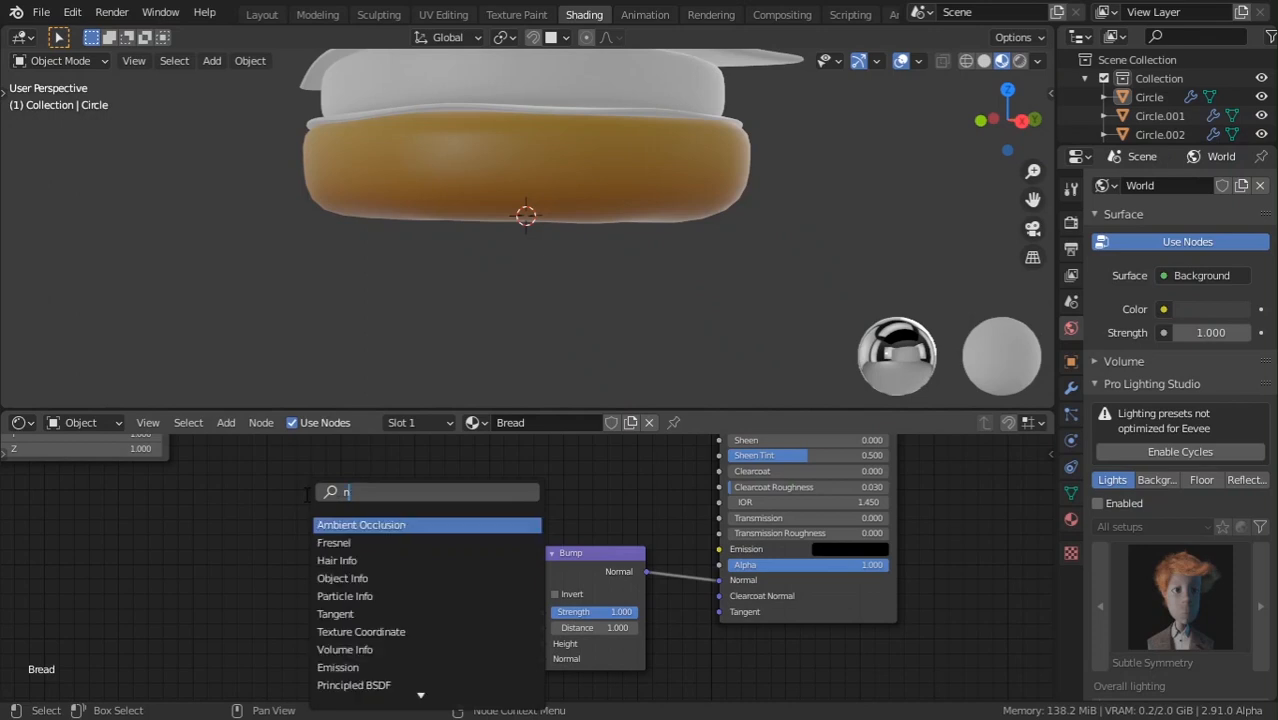
type("ois")
key("Return")
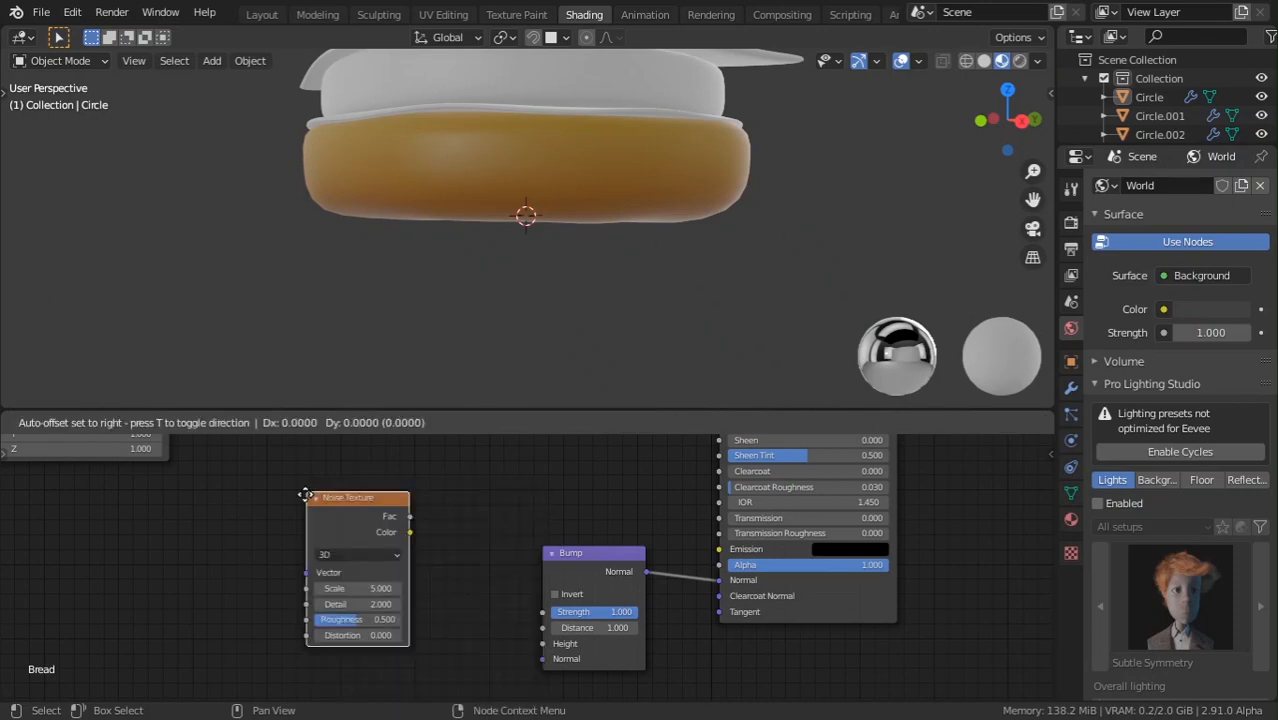
left_click(195, 509)
Add a Musgrave Texture node and place it directly below the Noise Texture.
key("shift+a")
left_click(195, 509)
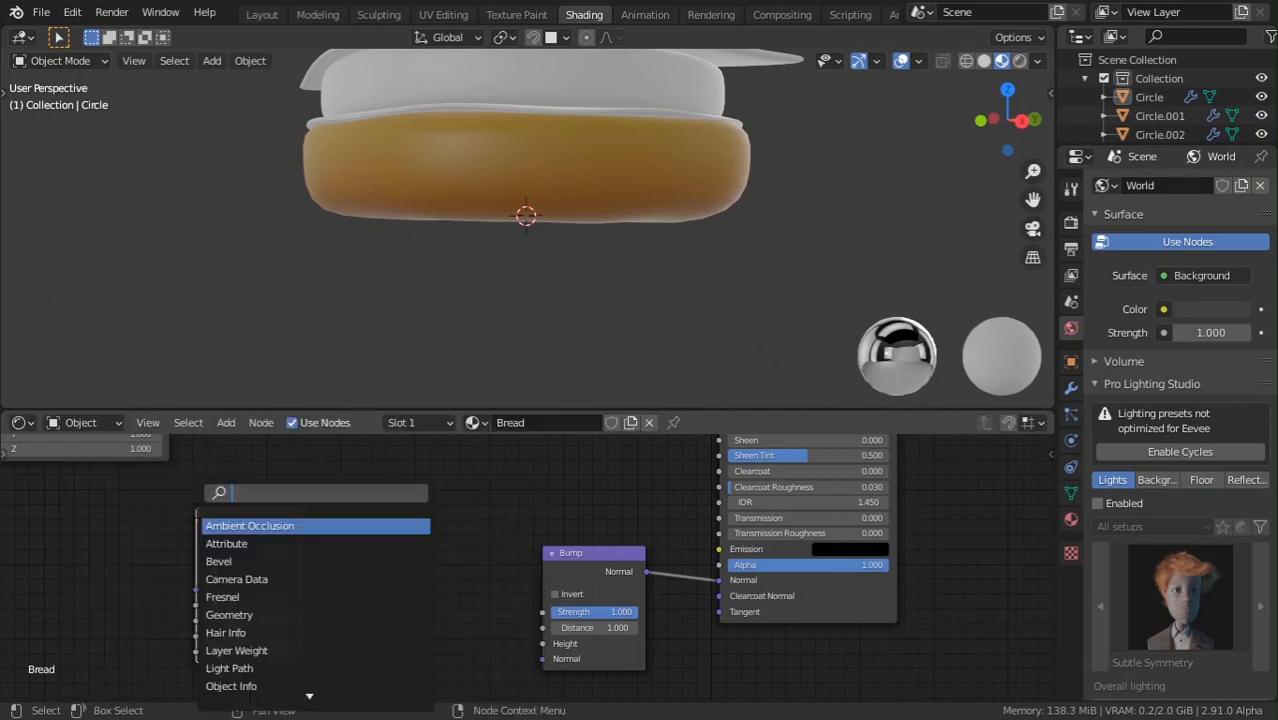
type("mus")
key("Return")
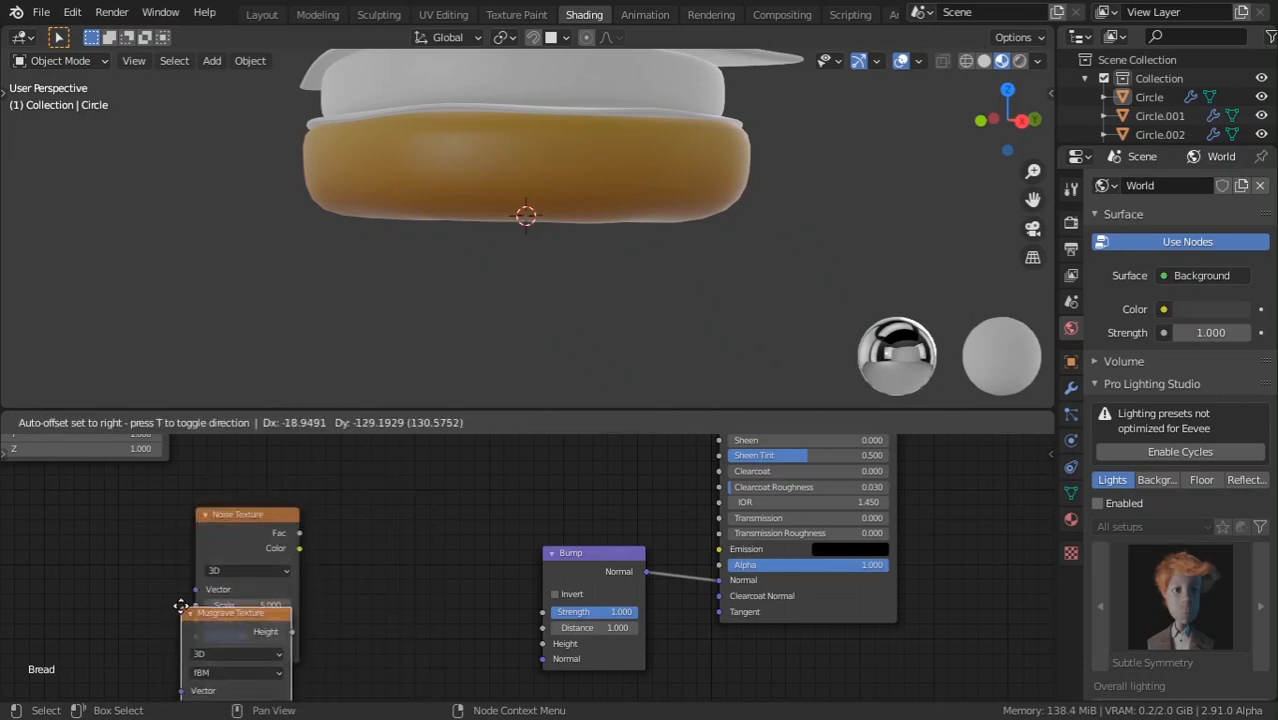
left_click(190, 675)
scroll(190, 675, "down", 1)
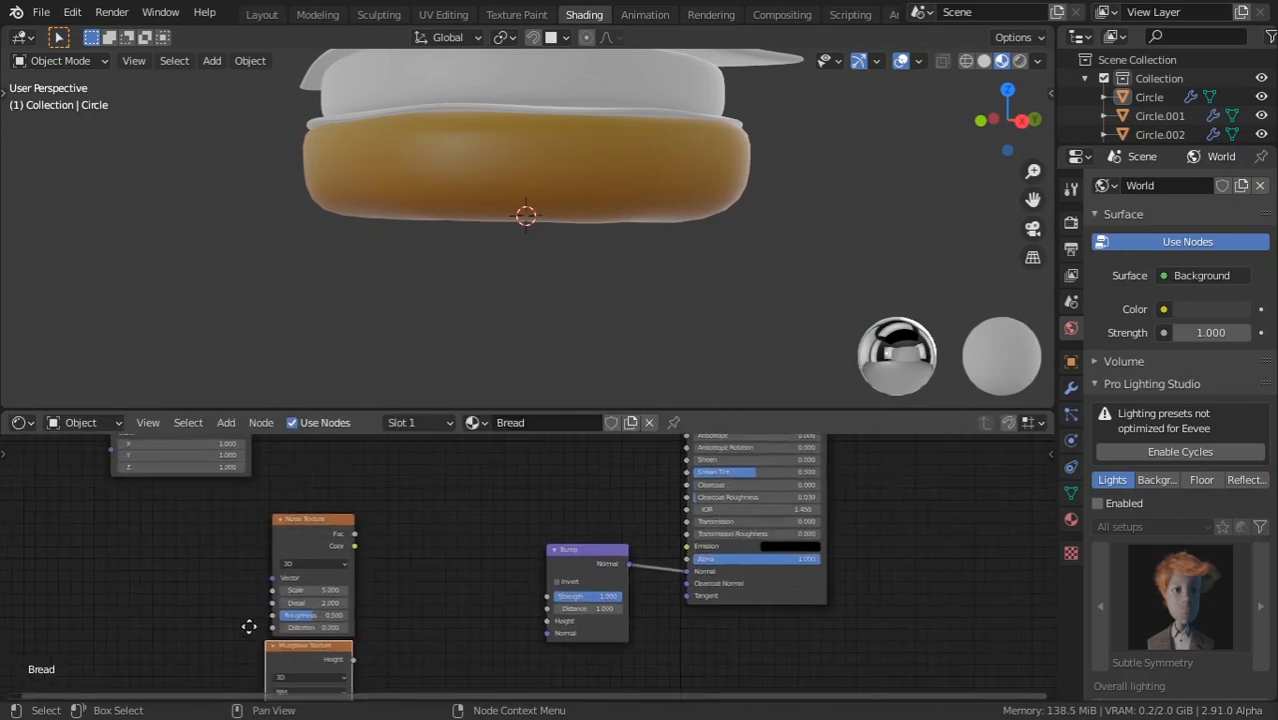
scroll(290, 650, "down", 2)
key("g")
left_click(220, 619)
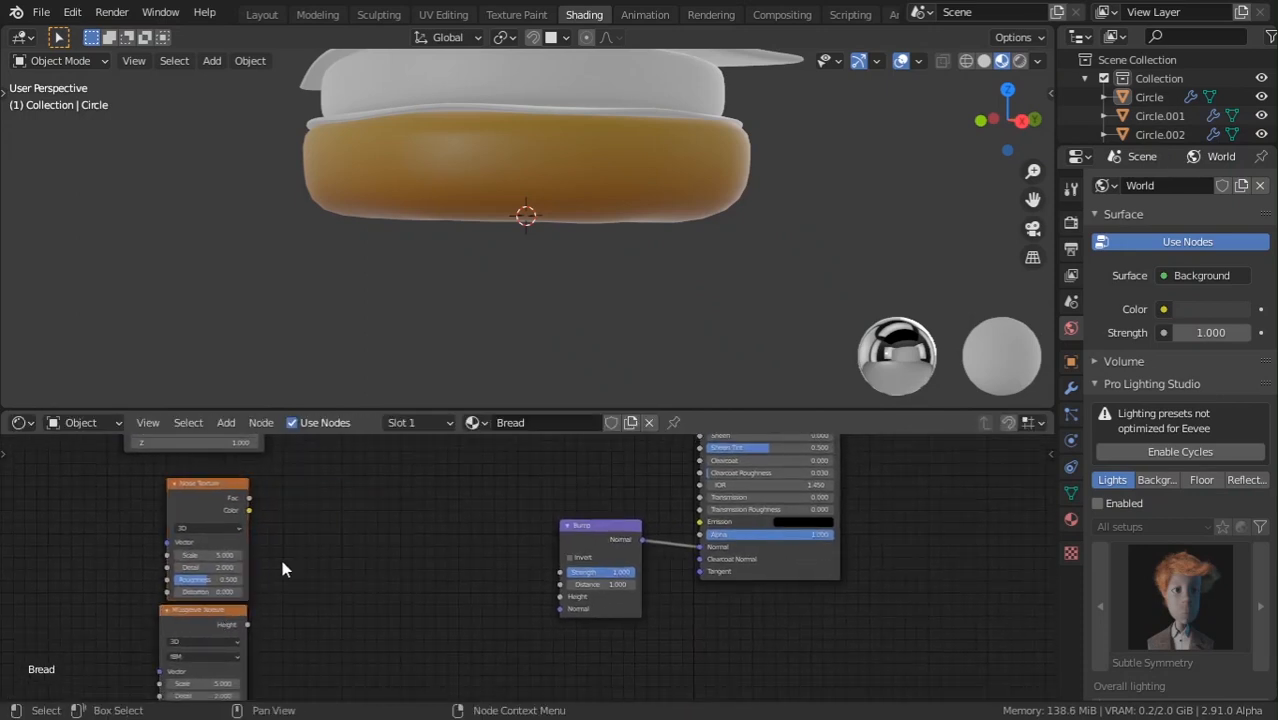
Add a Math node beside the Noise Texture and change its operation to Multiply.
key("shift+a")
left_click(274, 500)
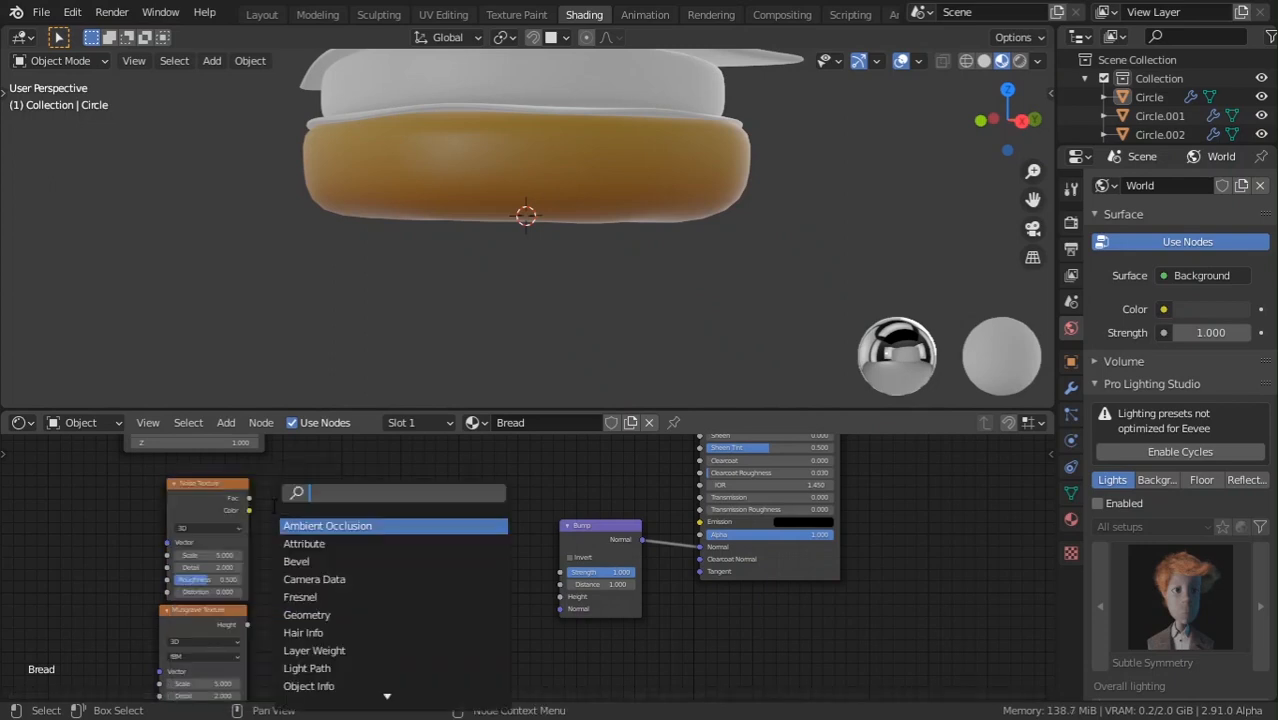
type("add")
key("Return")
left_click(272, 506)
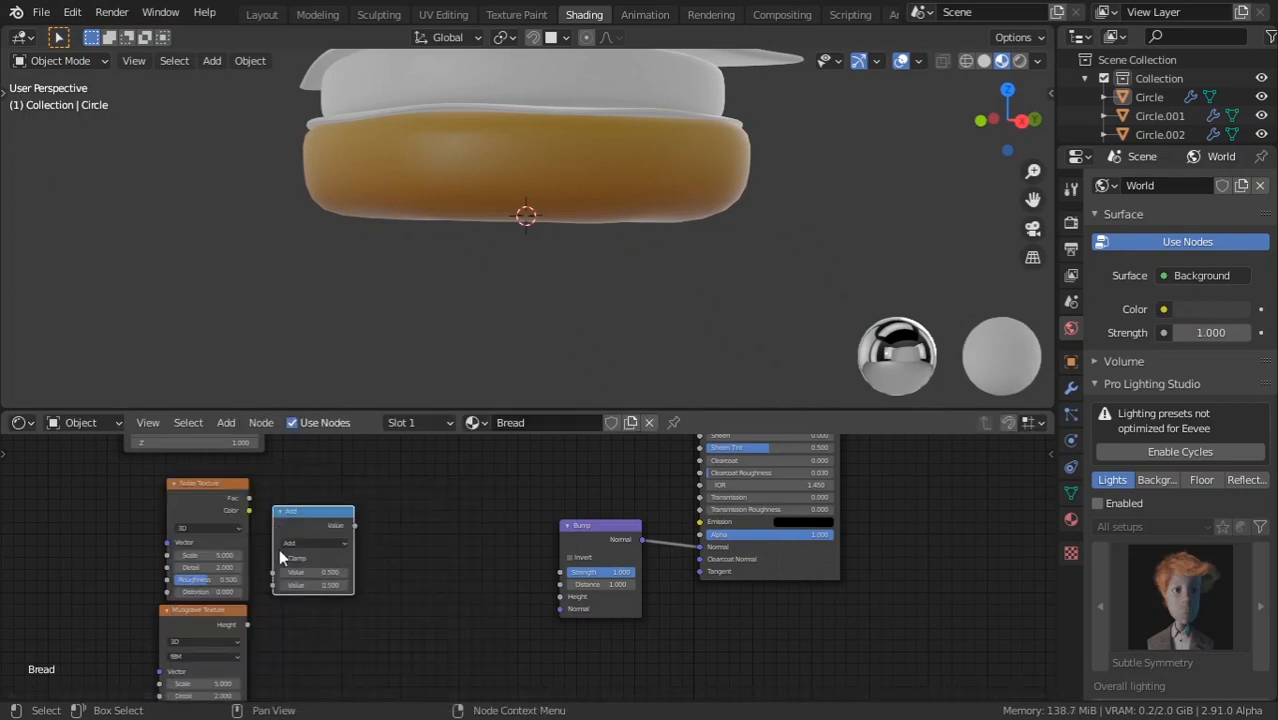
left_click(296, 545)
left_click(306, 420)
Link the Noise Fac and Musgrave Height outputs into the Multiply node, and its Value output into the Bump node's Height.
left_click_drag(249, 509, 274, 572)
left_click_drag(248, 623, 341, 545)
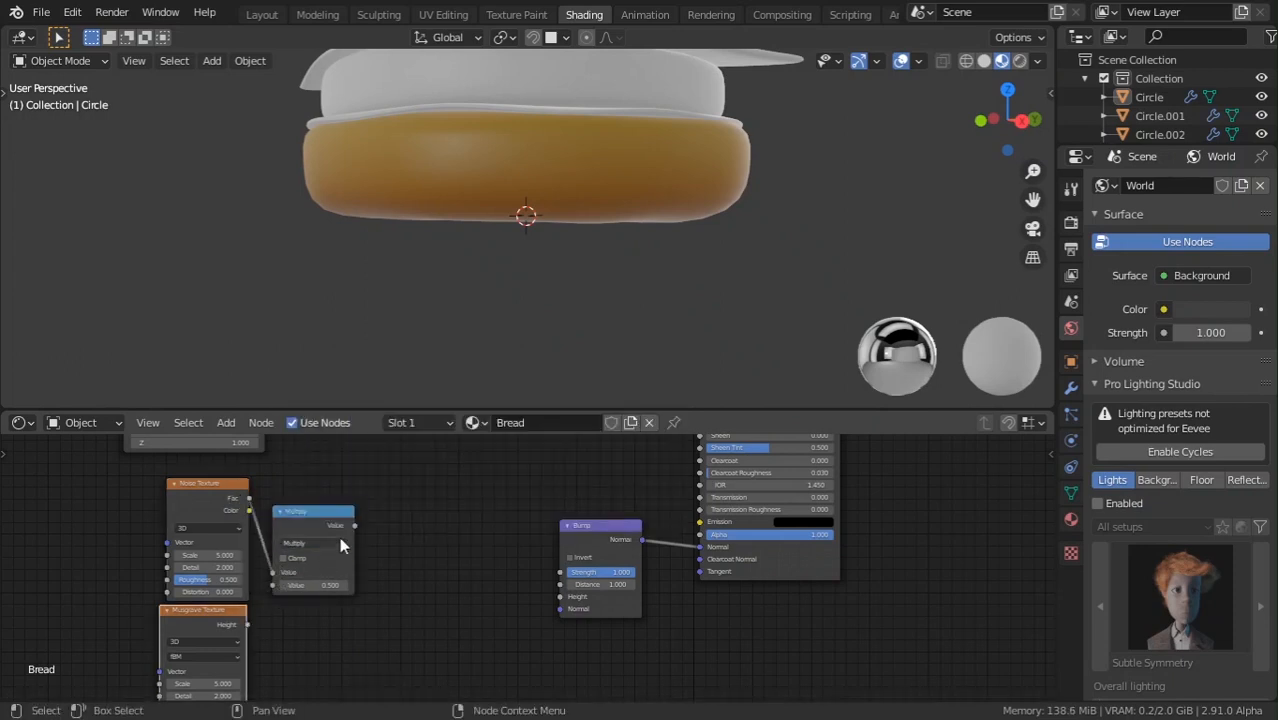
mouse_move(272, 572)
left_mouse_down()
mouse_move(268, 603)
mouse_move(272, 573)
left_mouse_up()
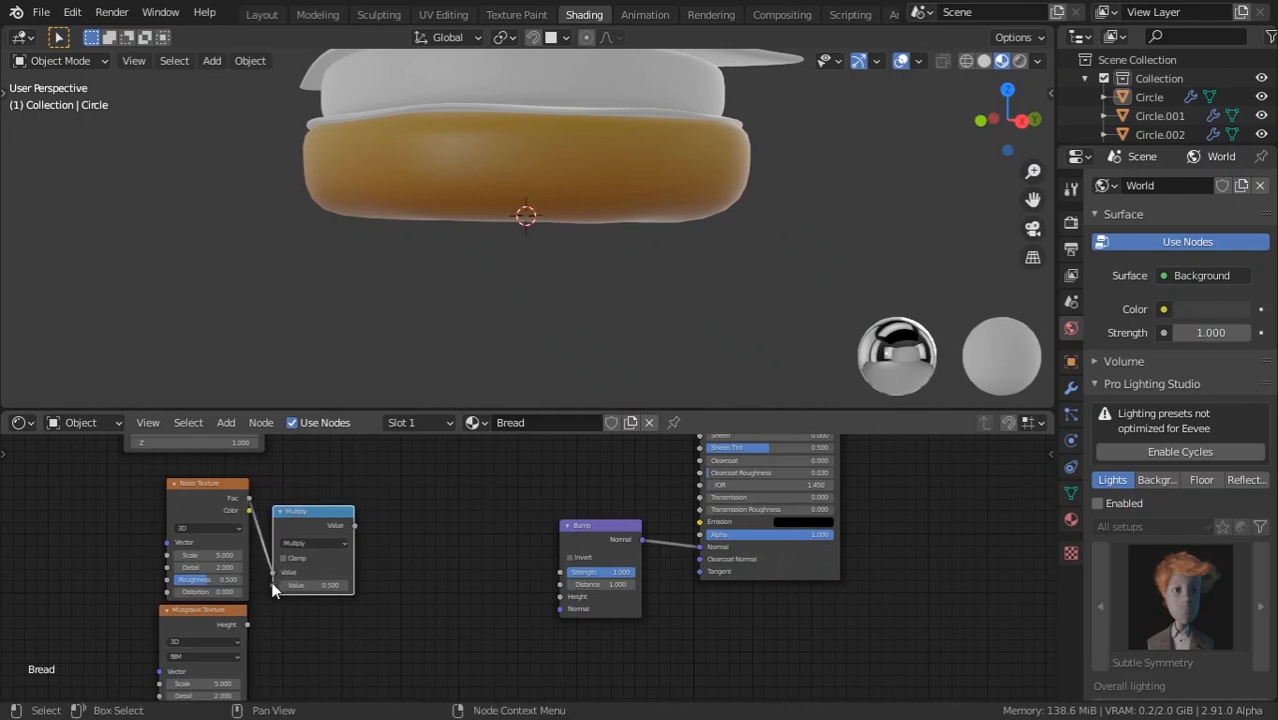
left_click_drag(247, 624, 272, 585)
left_click_drag(351, 528, 471, 585)
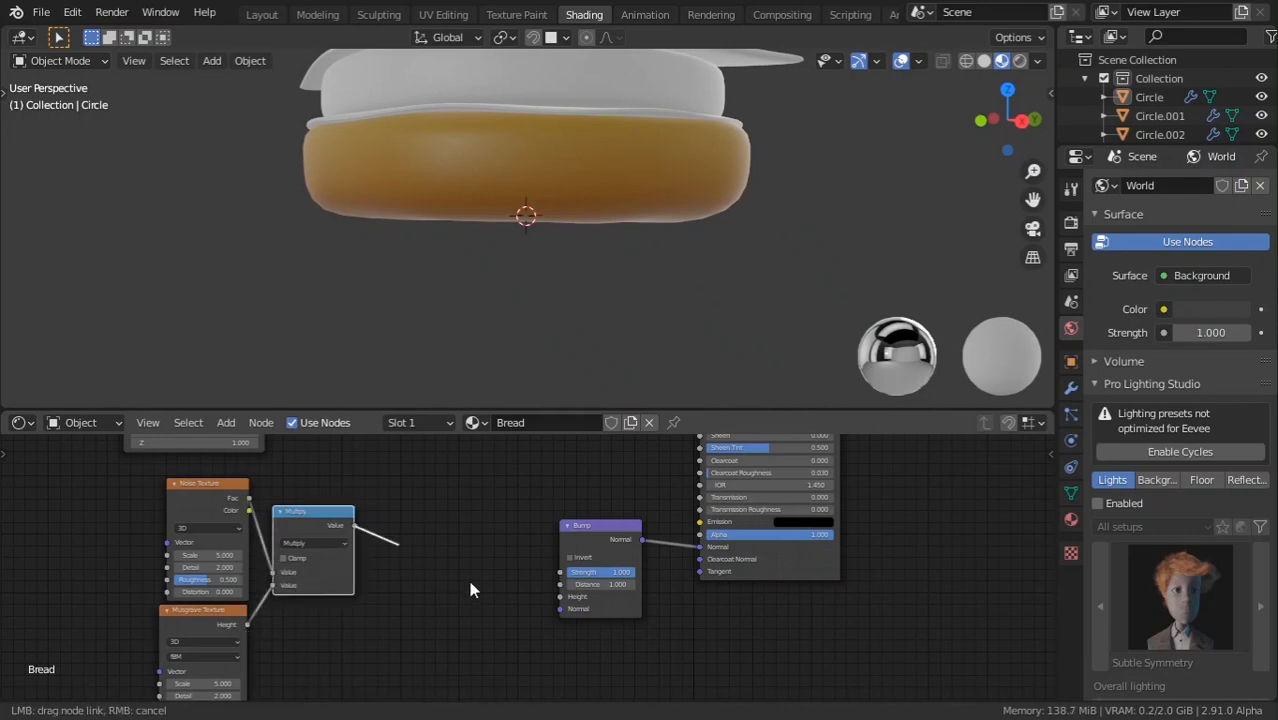
left_click_drag(574, 612, 560, 596)
left_click_drag(320, 510, 430, 546)
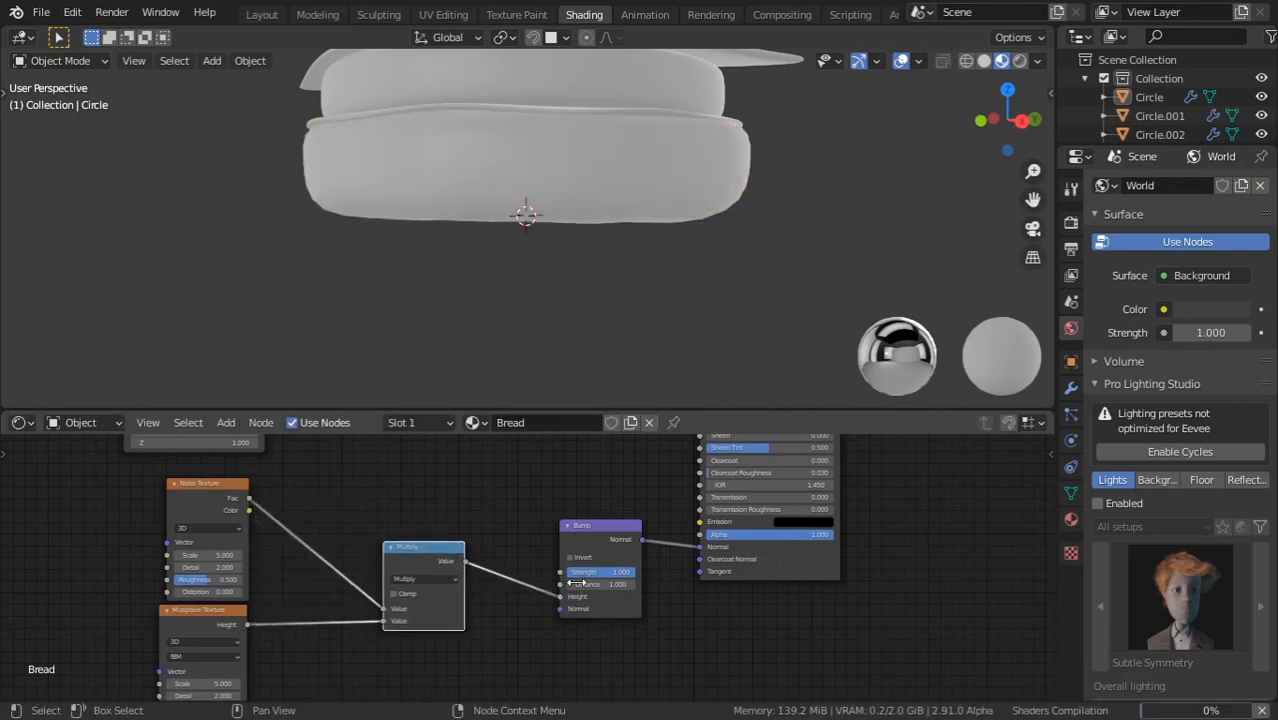
Inspect the bump texture on the bottom bun from different angles and distances.
middle_click_drag(280, 506, 466, 511)
scroll(471, 511, "up", 3)
scroll(829, 626, "down", 5)
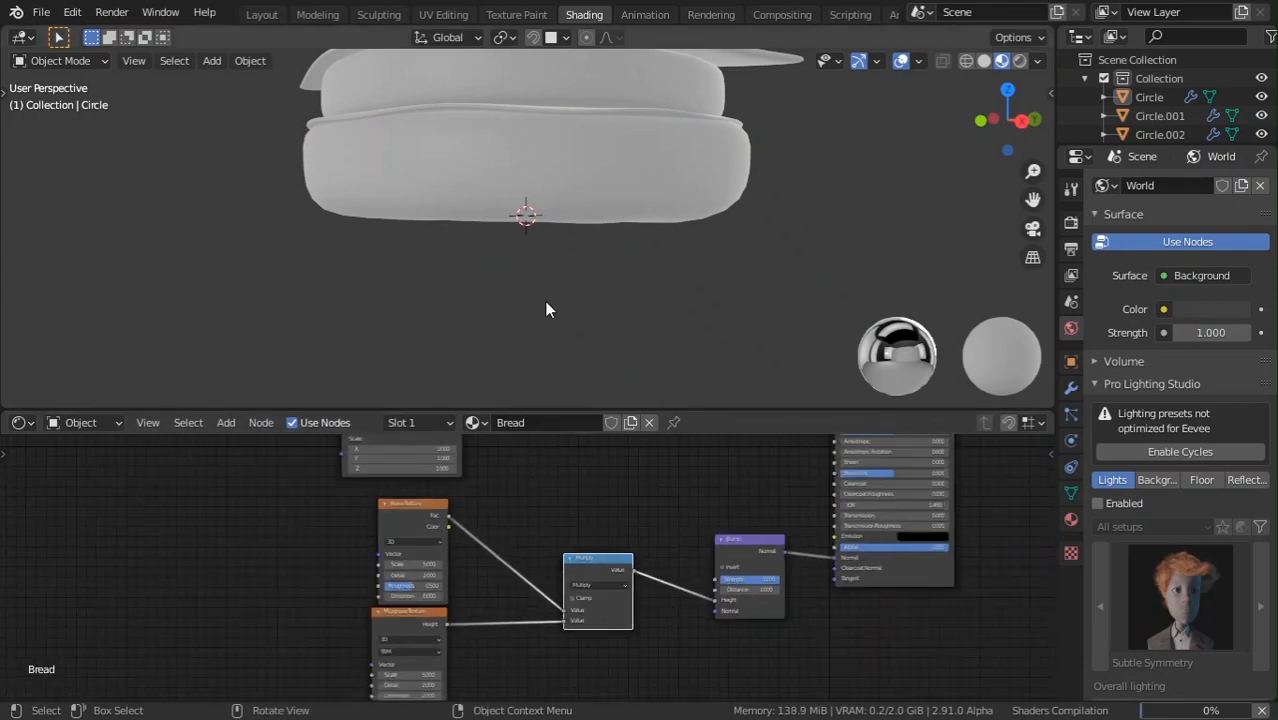
scroll(571, 282, "down", 2)
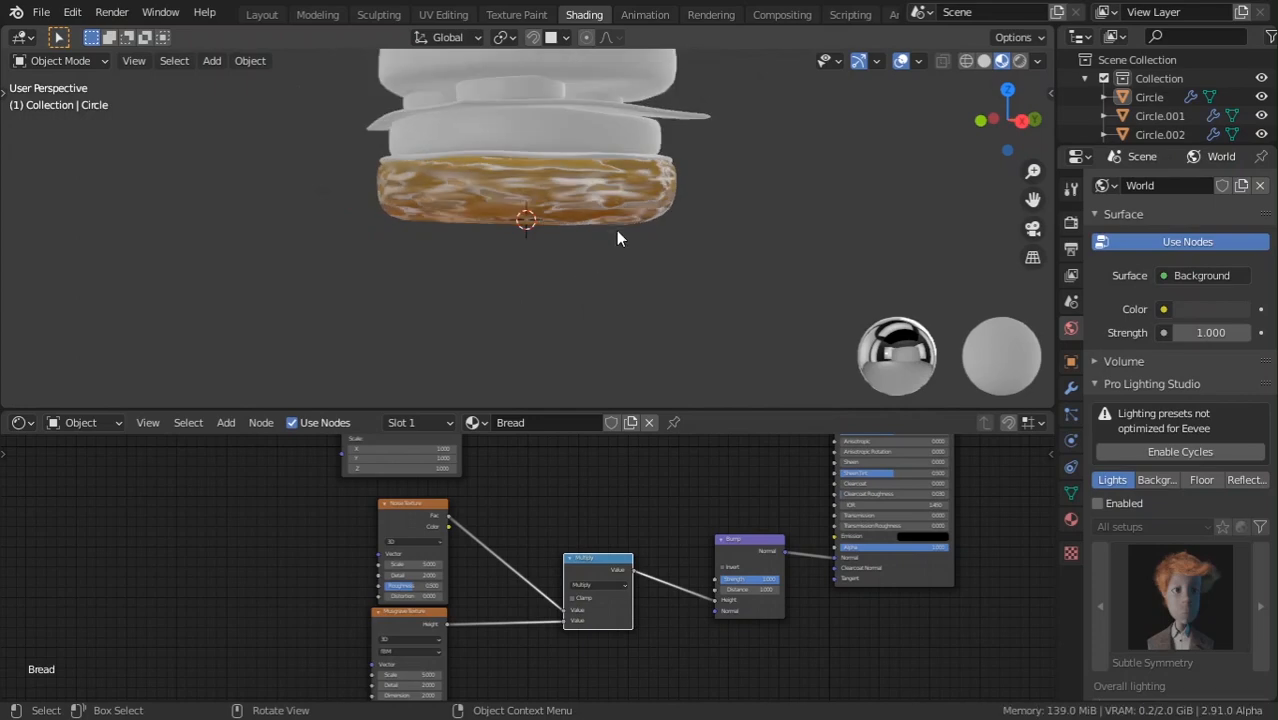
middle_click_drag(616, 230, 550, 266)
scroll(550, 266, "up", 2)
scroll(360, 556, "down", 3)
Move the Texture Coordinate node away from the Mapping node and link its Object output to the Noise and Musgrave Vector inputs.
middle_click_drag(362, 565, 625, 586)
scroll(571, 621, "down", 2)
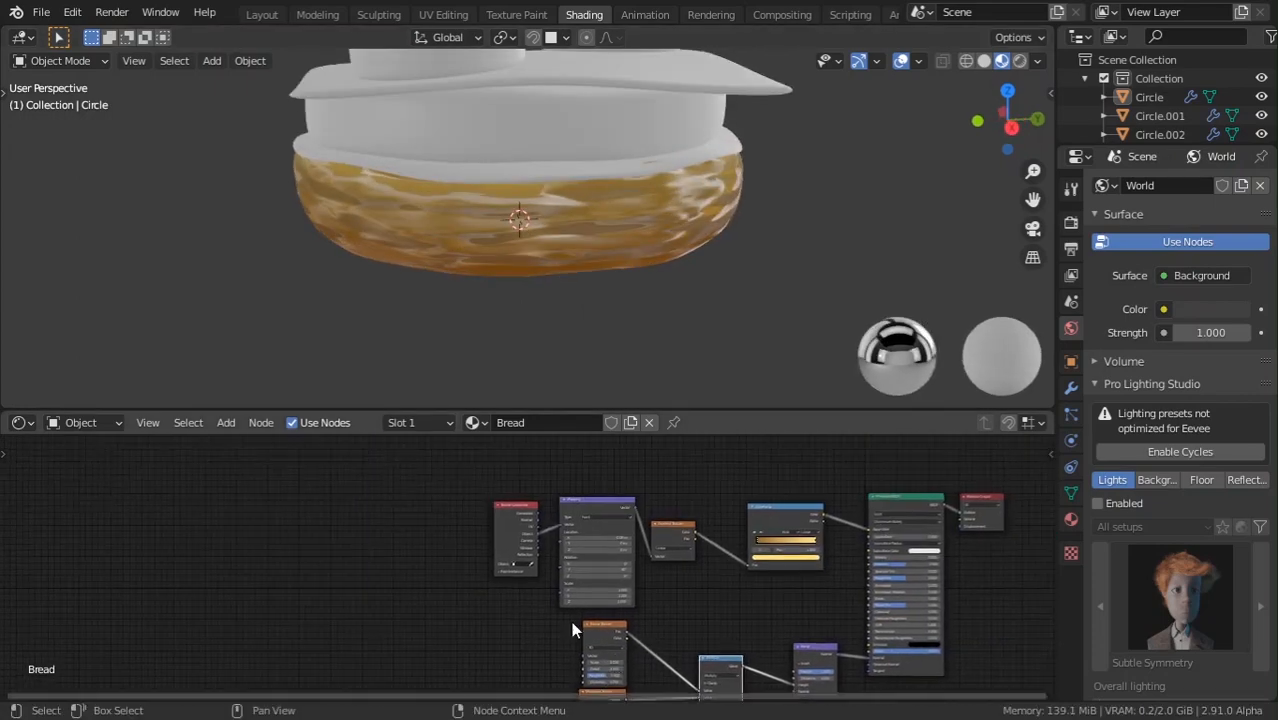
left_click_drag(519, 503, 321, 631)
middle_click_drag(523, 573, 570, 459)
scroll(523, 570, "up", 4)
middle_click_drag(449, 558, 379, 509)
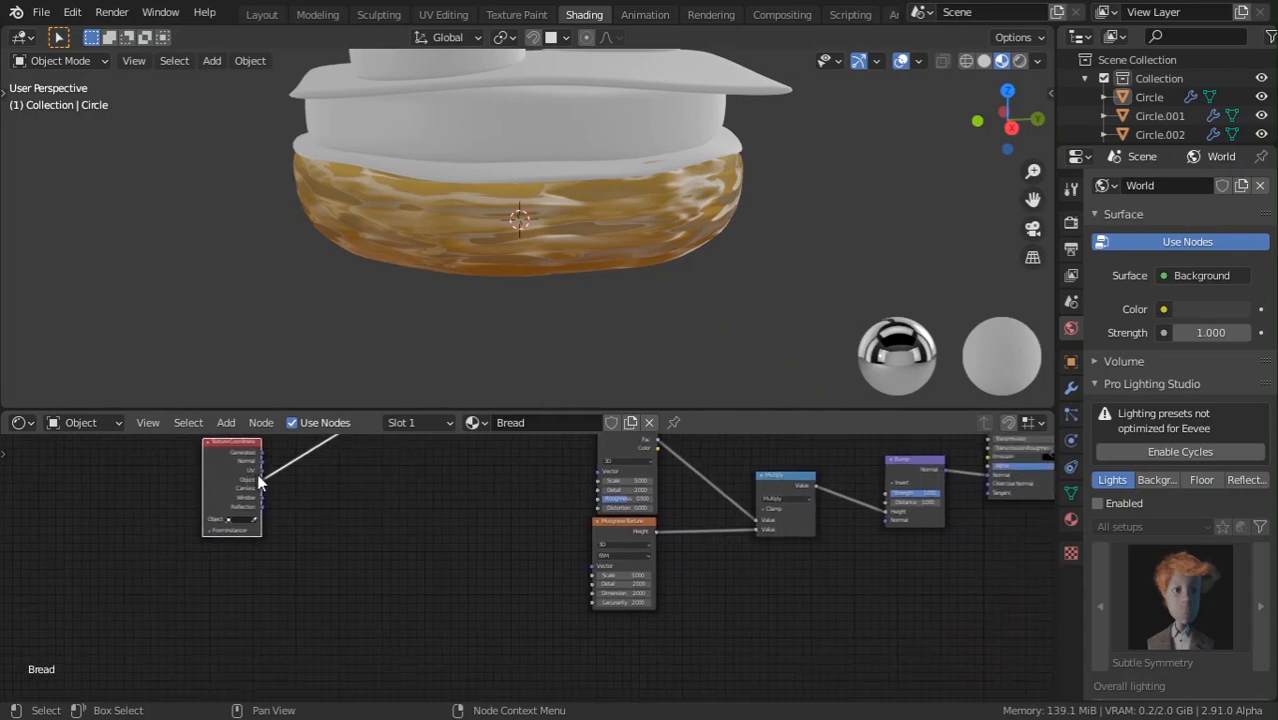
mouse_move(260, 480)
left_mouse_down()
mouse_move(618, 484)
mouse_move(598, 471)
left_mouse_up()
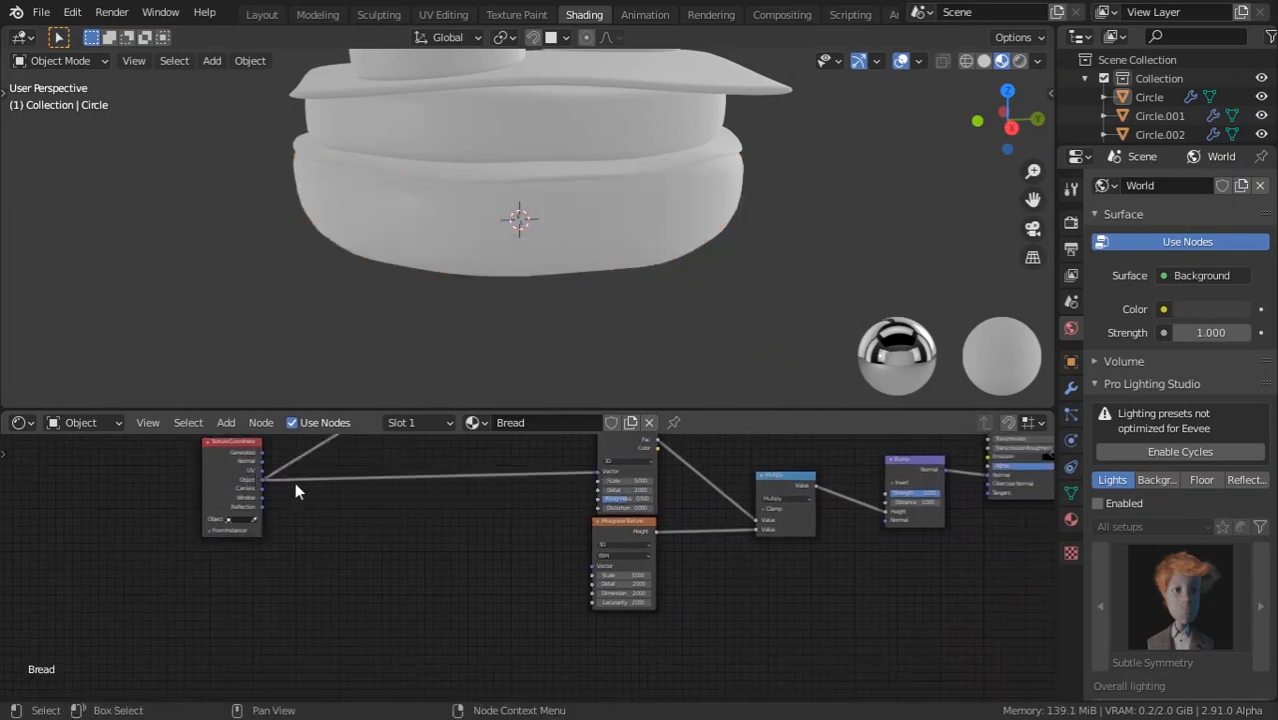
left_click_drag(261, 480, 597, 571)
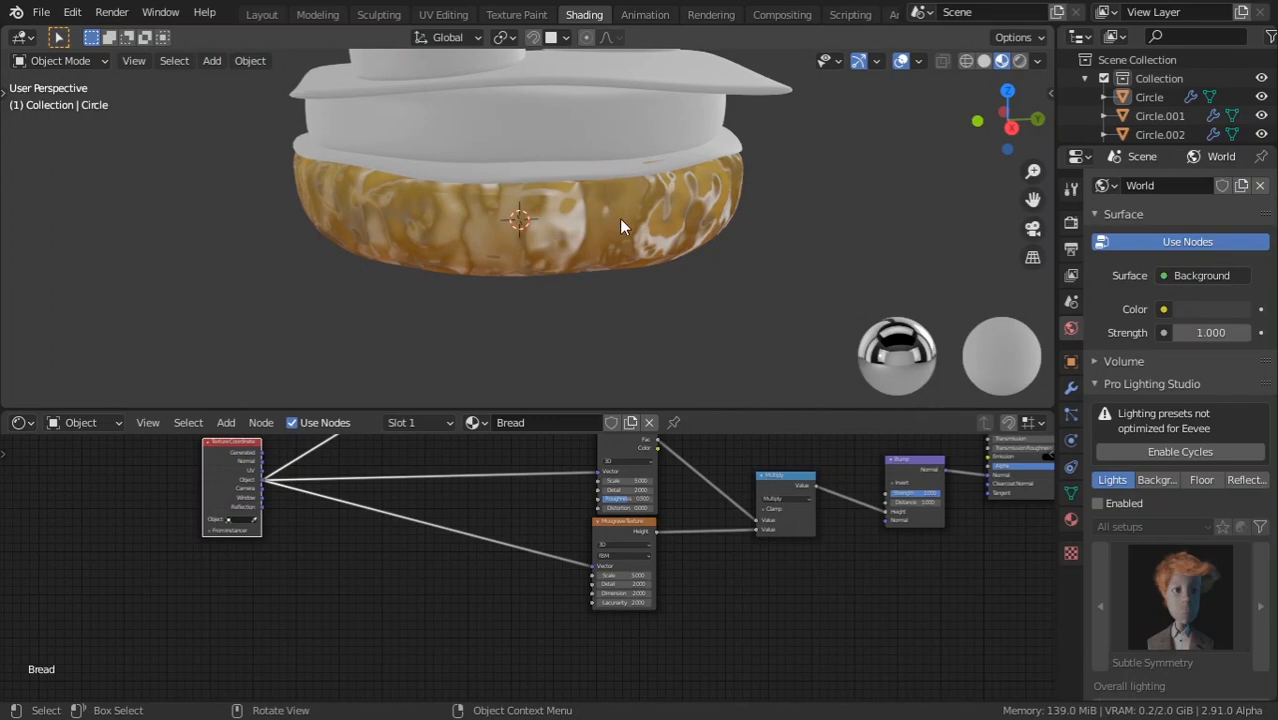
Set the Noise Texture's Scale to 25.2 for a finer bread surface.
middle_click_drag(619, 218, 661, 263)
scroll(727, 548, "up", 4)
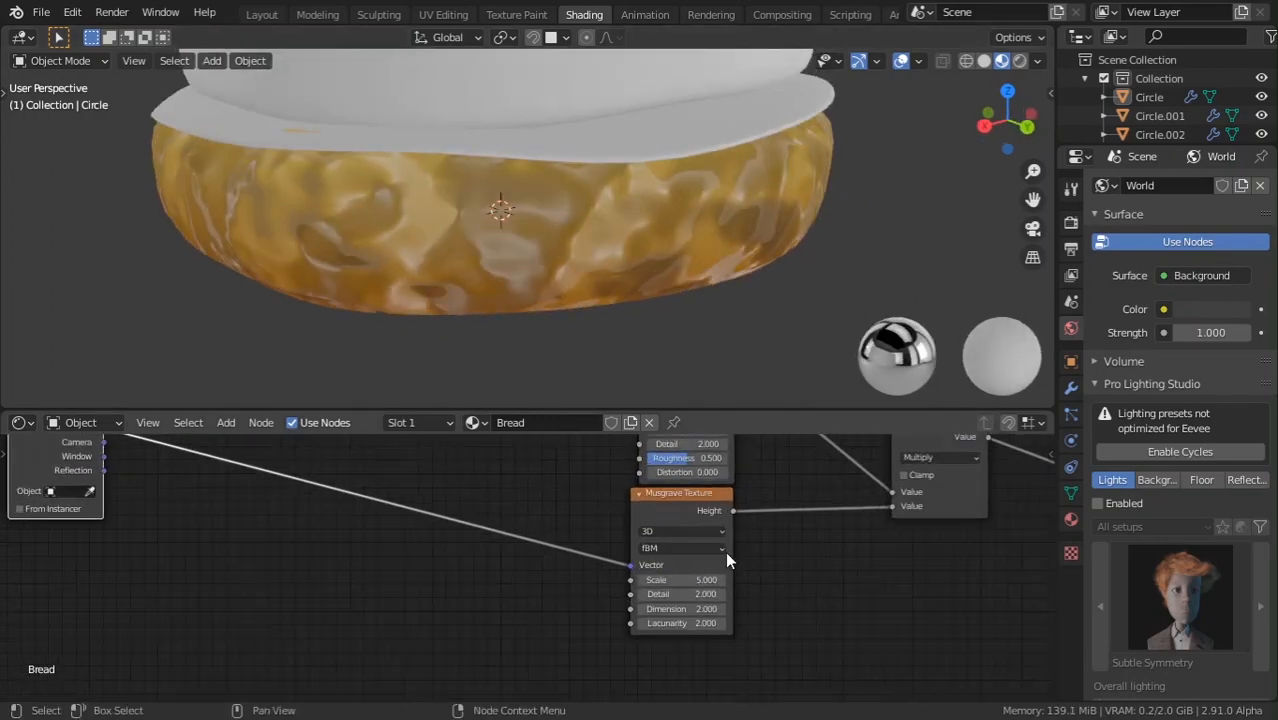
left_click_drag(560, 529, 640, 529)
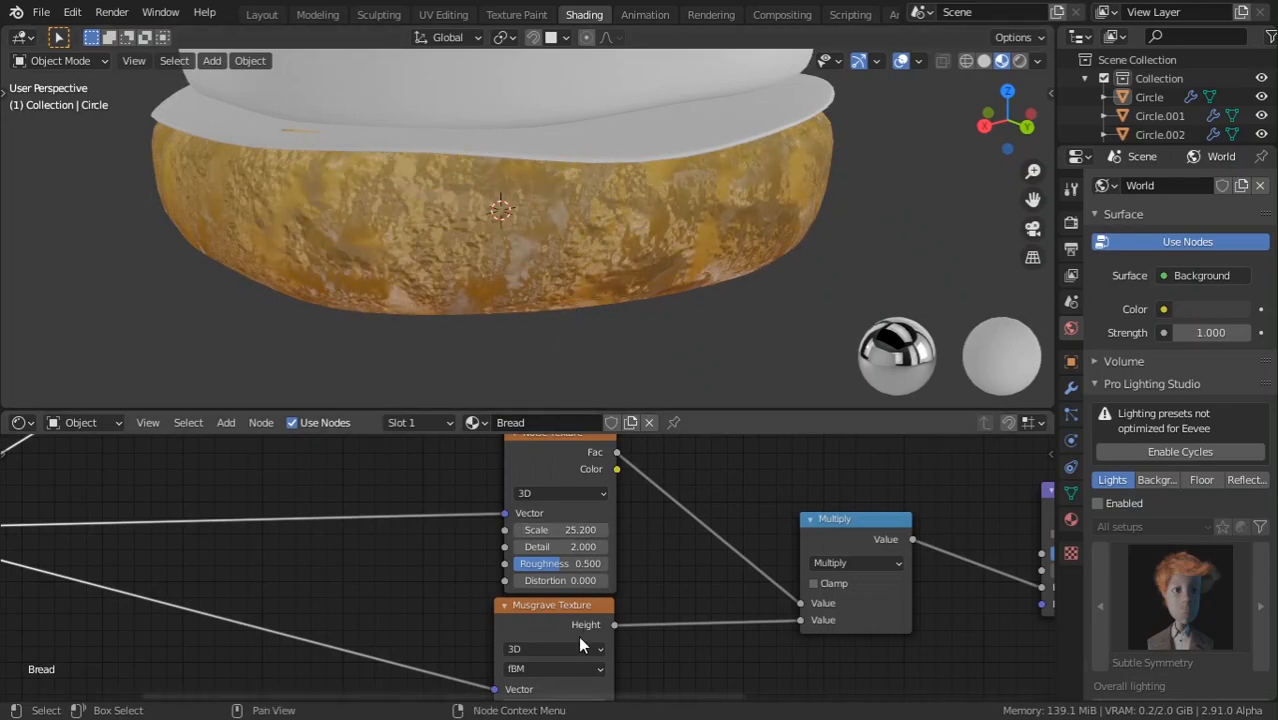
middle_click_drag(578, 635, 565, 522)
mouse_move(540, 569)
left_mouse_down()
mouse_move(585, 569)
mouse_move(559, 569)
left_mouse_up()
right_click(559, 569)
Reduce the Bump node's Strength to about 0.217.
middle_click_drag(949, 502, 497, 619)
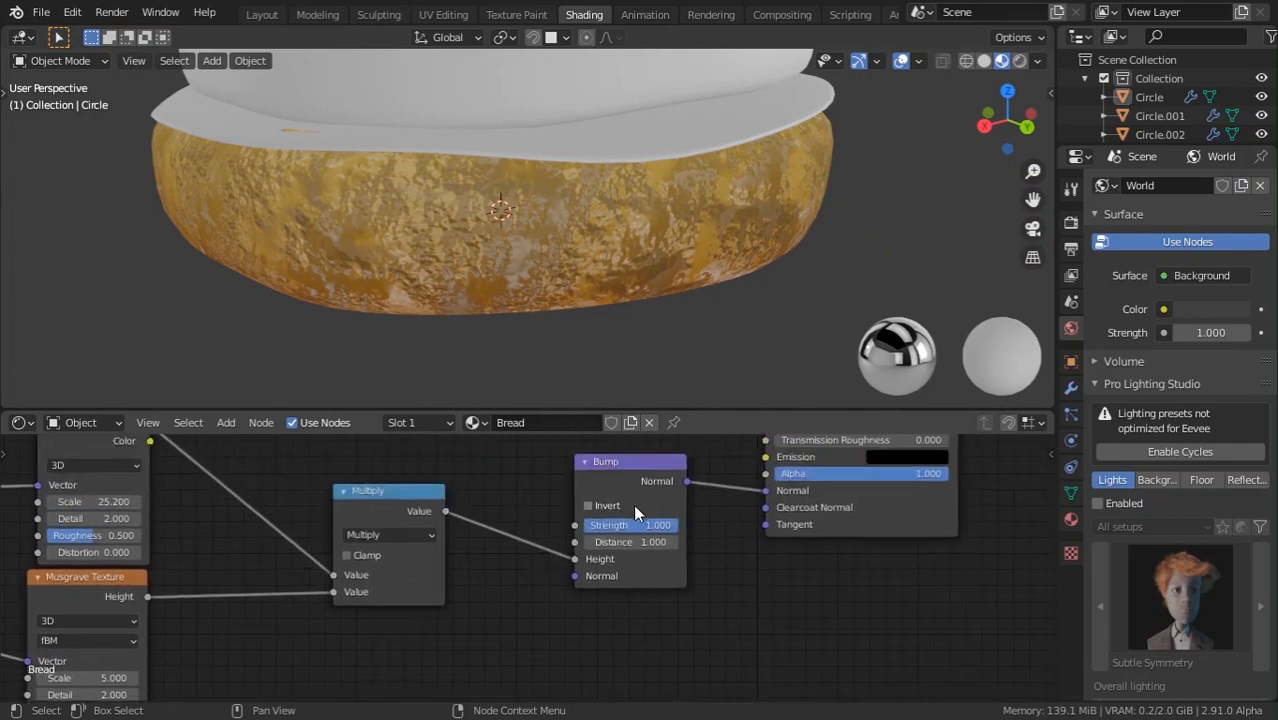
left_click_drag(660, 525, 586, 525)
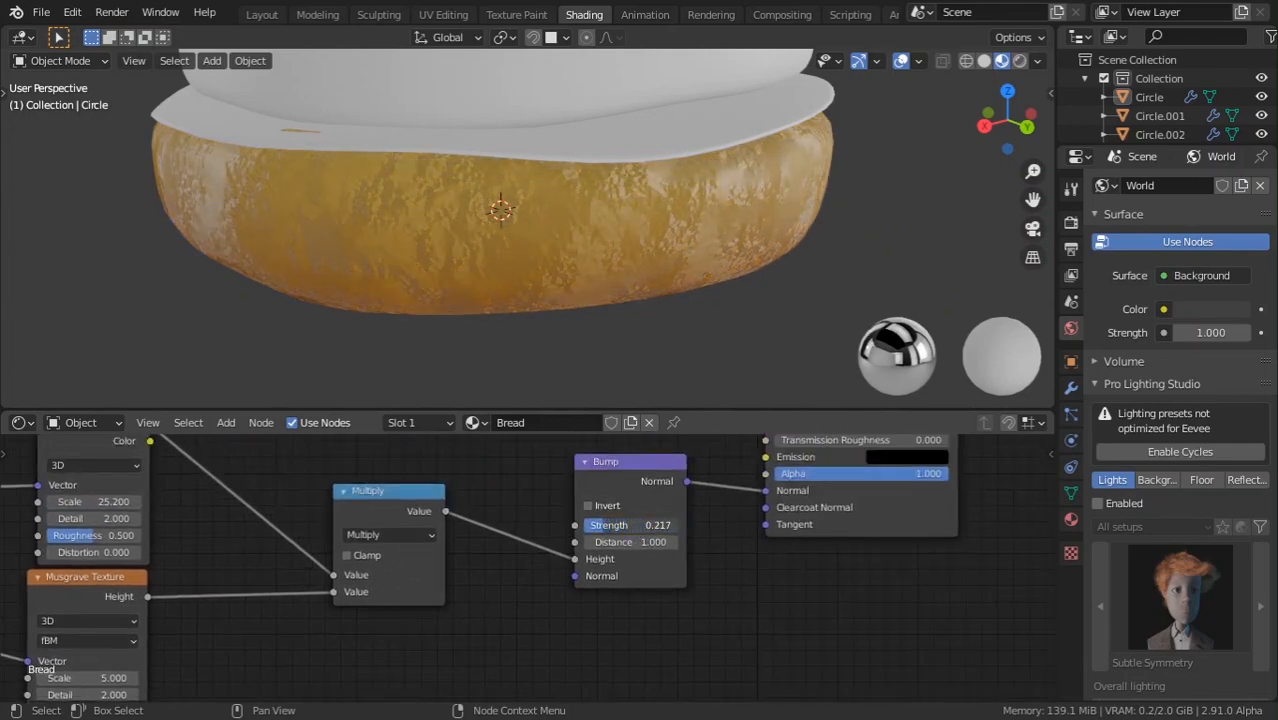
Reduce the Bump node's Strength to about 0.167 on the bottom bun's Bread material.
middle_click_drag(602, 252, 528, 322)
left_click_drag(630, 525, 610, 525)
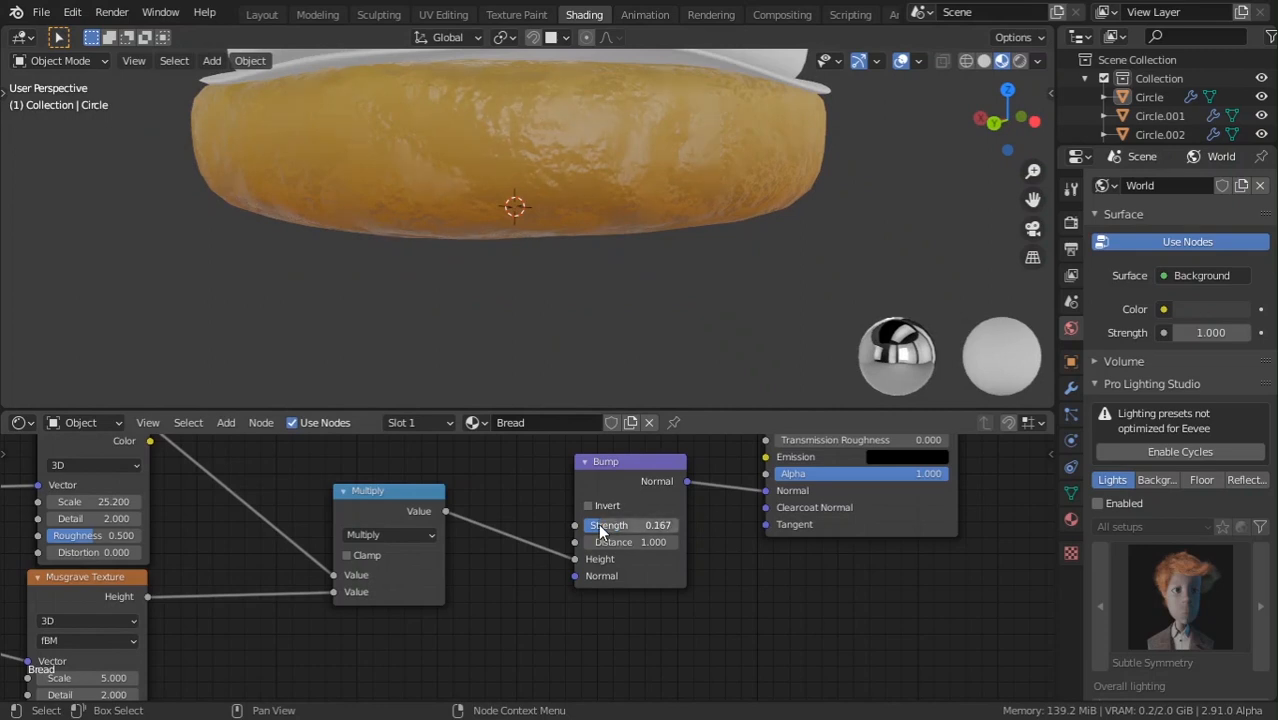
Assign the existing Bread material to the top bun and inspect its surface from above and from the side.
middle_click_drag(600, 260, 458, 157)
left_click(457, 158)
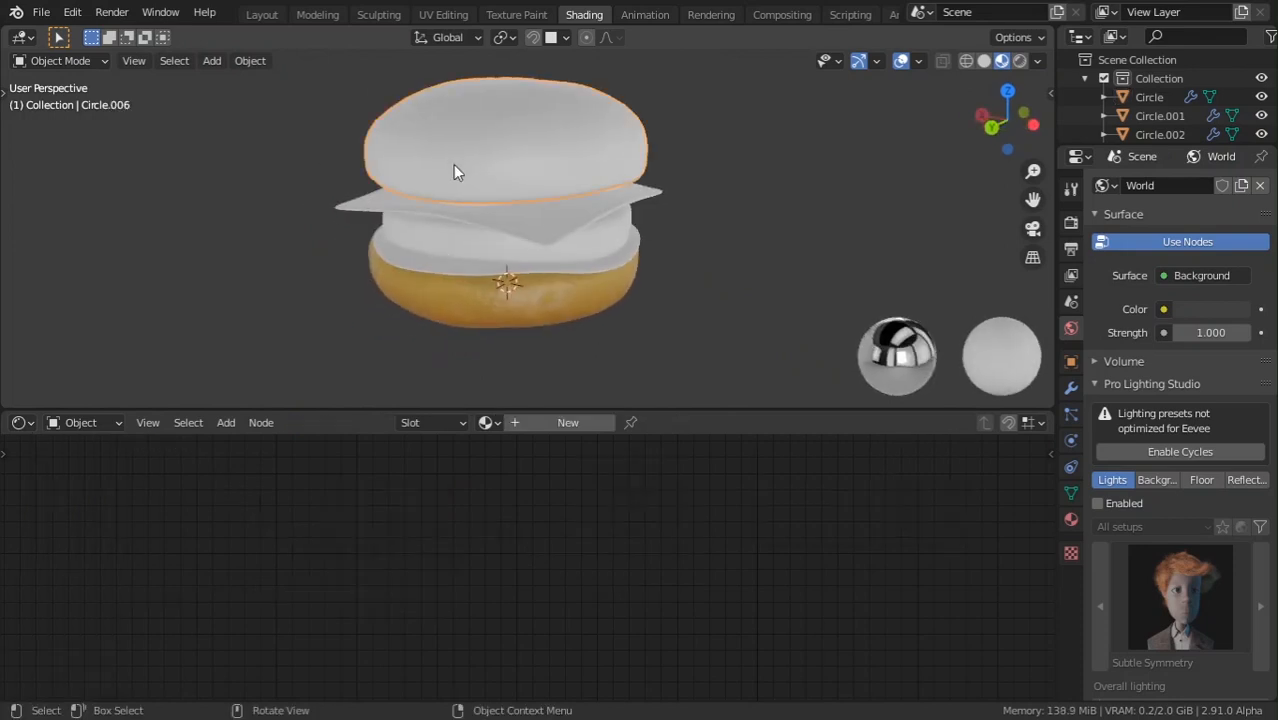
left_click(487, 422)
left_click(548, 451)
middle_click_drag(480, 175, 510, 238)
scroll(622, 194, "up", 2)
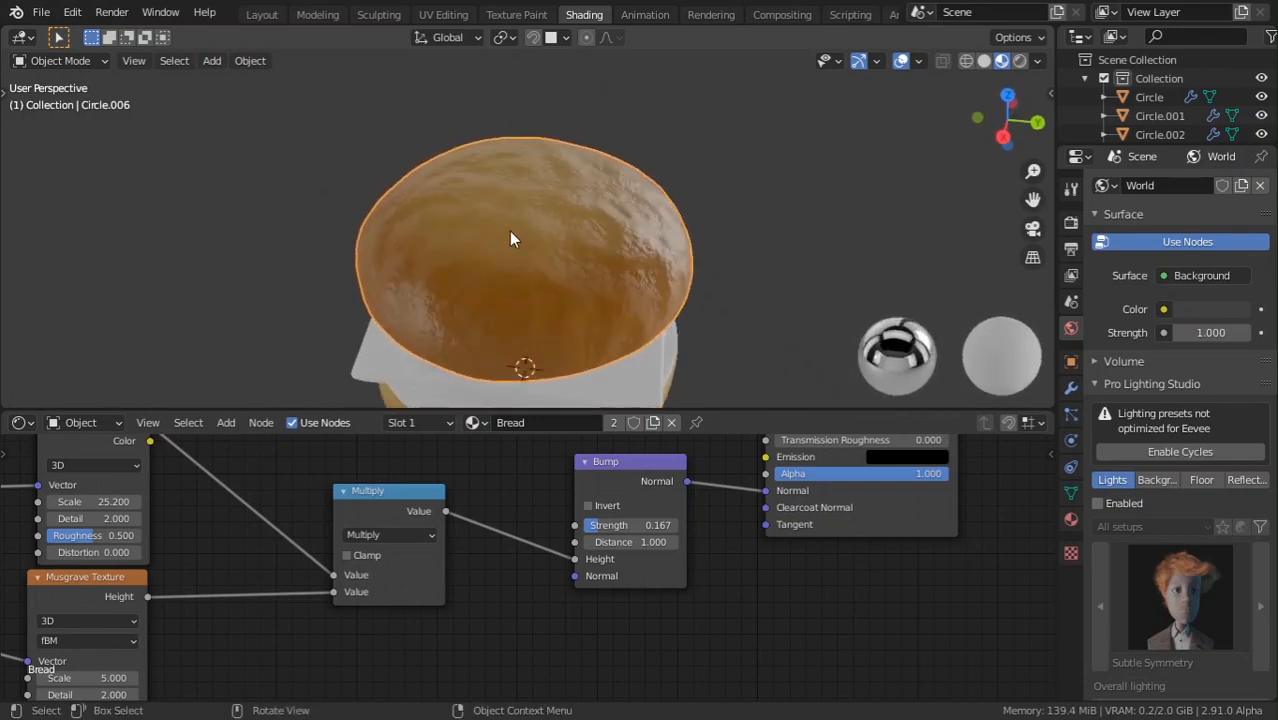
middle_click_drag(510, 326, 427, 188)
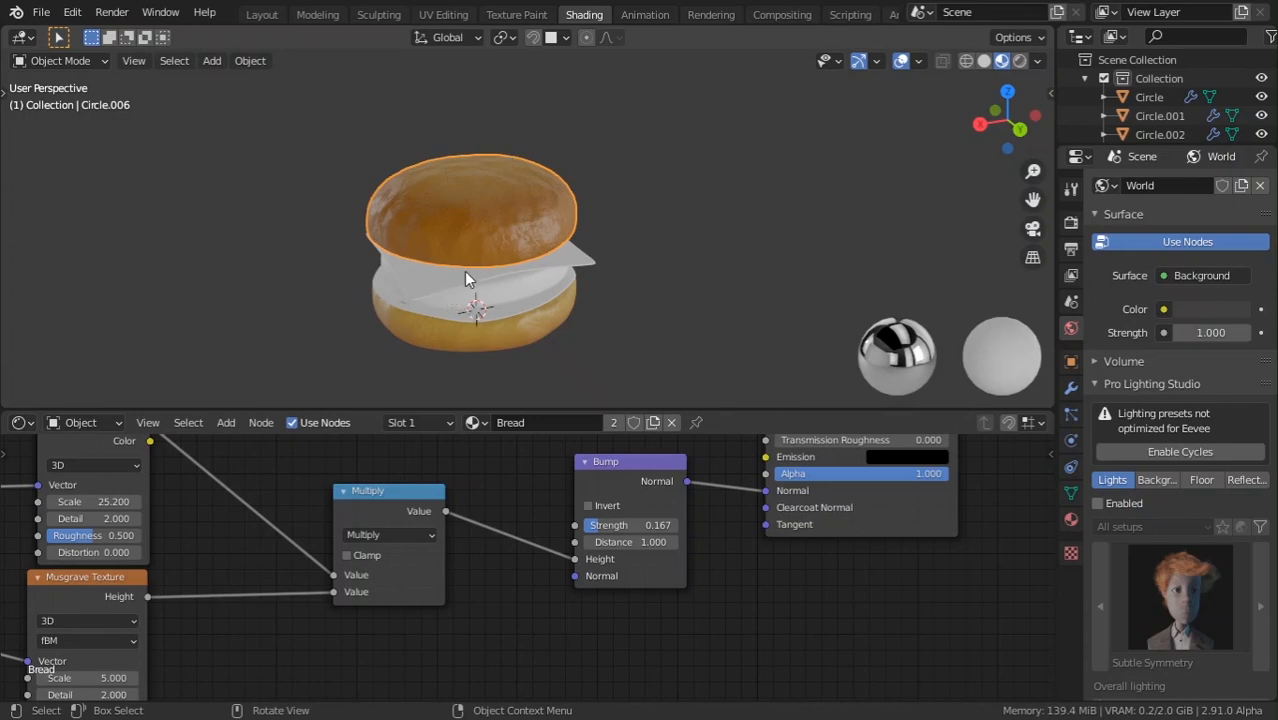
Make the top bun's Bread material a separate copy and rename it Bread top.
middle_click_drag(515, 447, 494, 493)
left_click(614, 422)
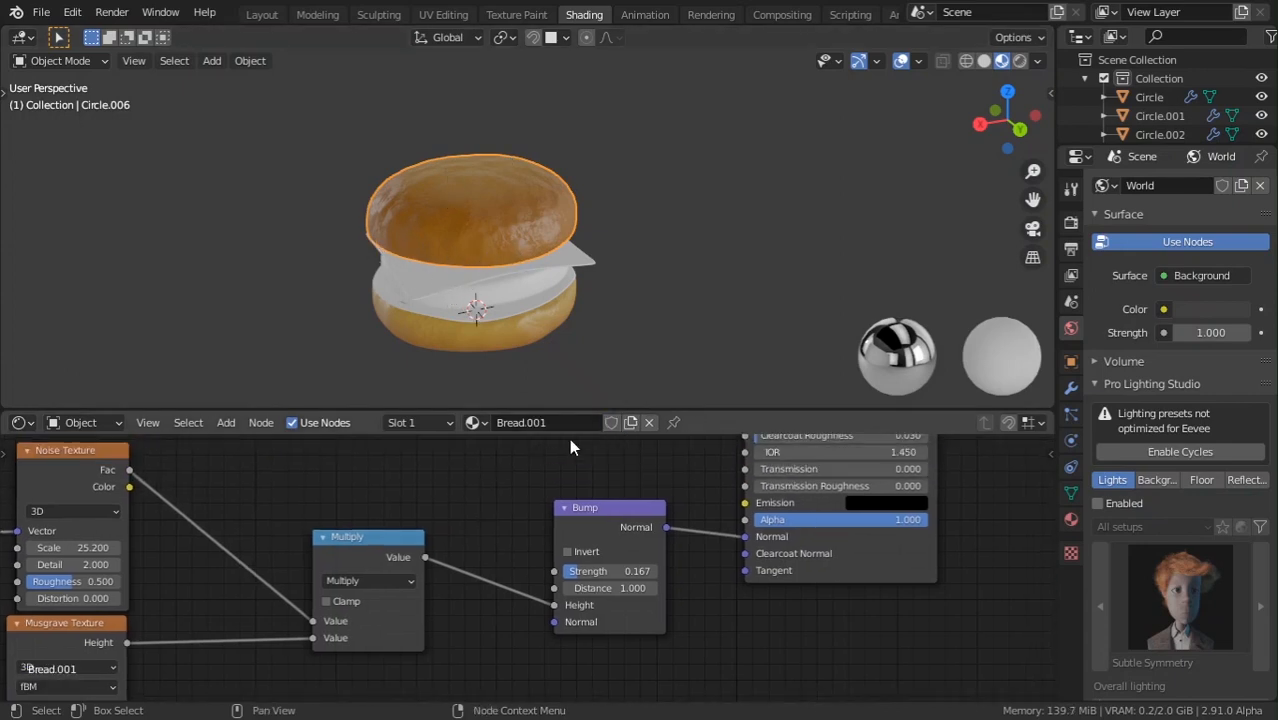
left_click(536, 422)
middle_click_drag(478, 145, 479, 257)
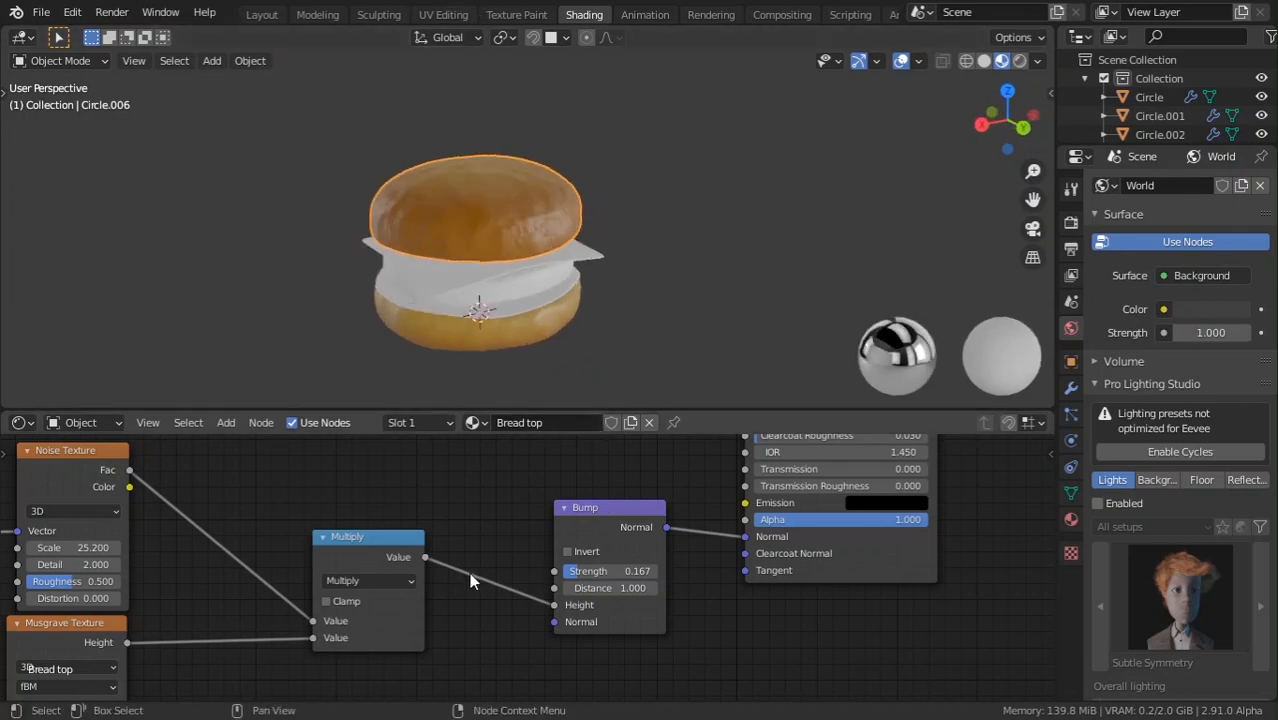
Reverse the Bread top ColorRamp by moving the light yellow stop to position 0 and the brown stop to position 1.
scroll(469, 572, "down", 3)
middle_click_drag(583, 567, 543, 625)
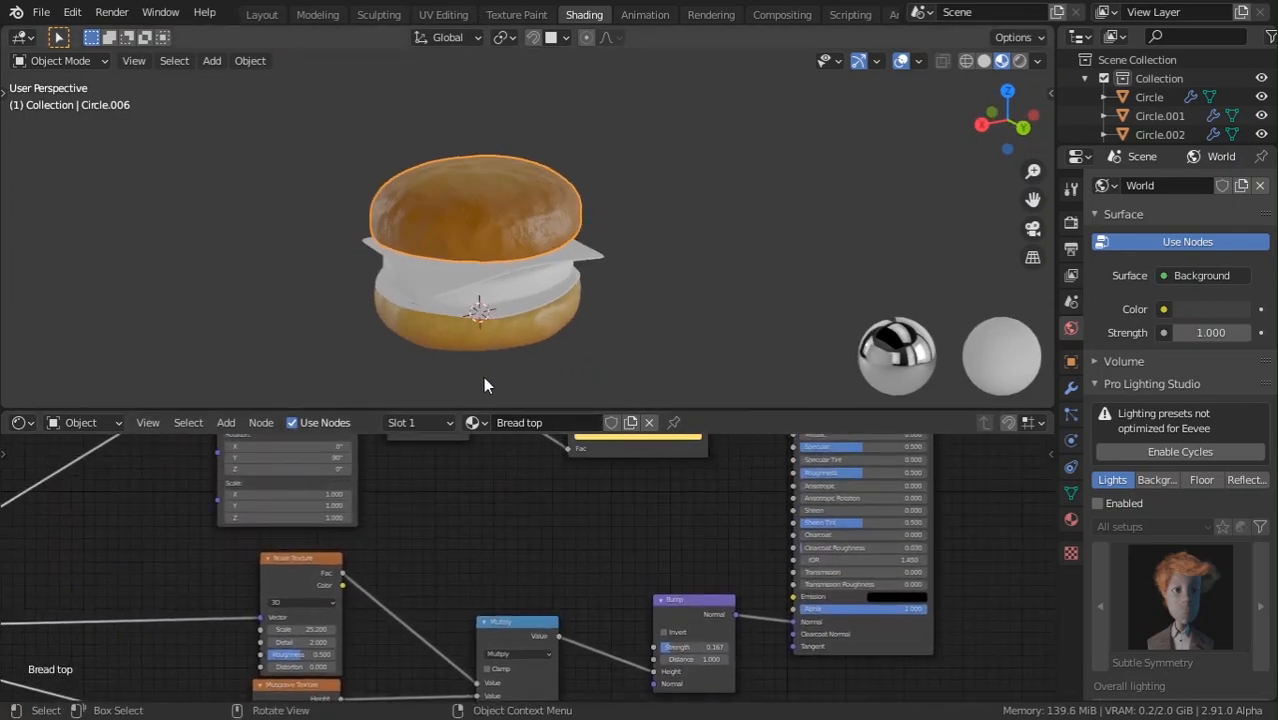
scroll(637, 621, "up", 5)
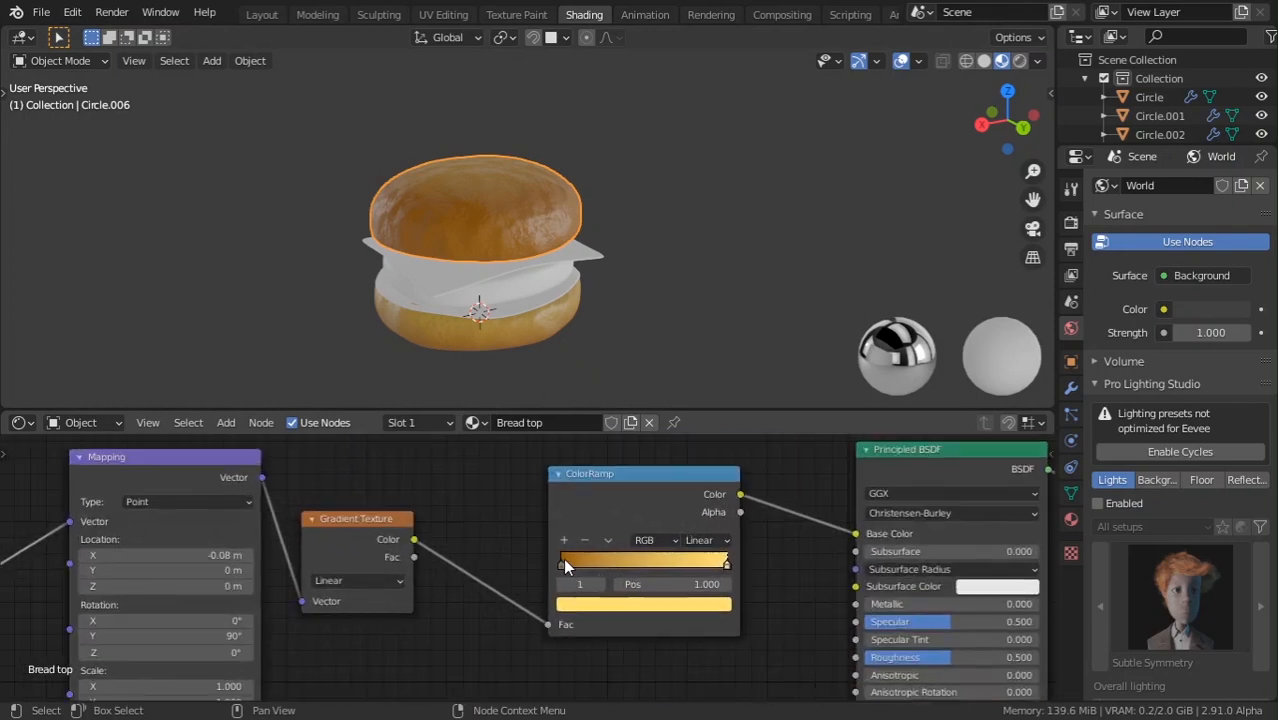
left_click_drag(564, 563, 534, 587)
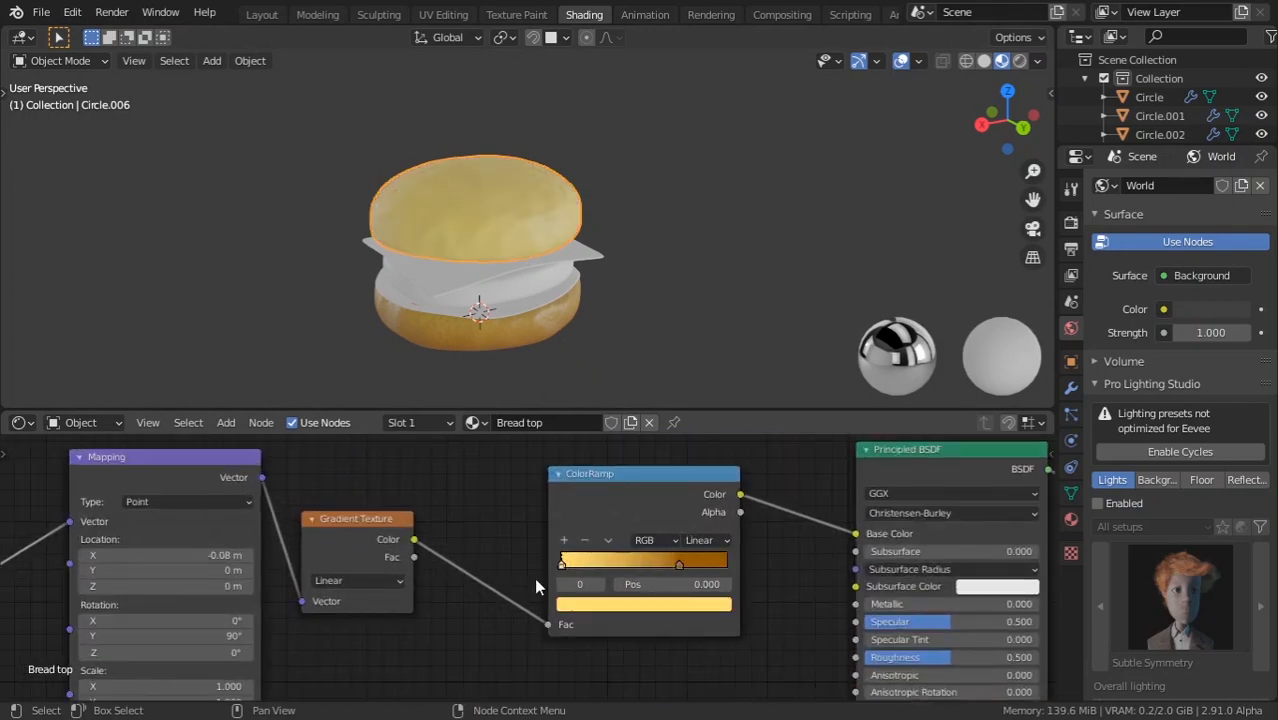
left_click(677, 565)
left_click_drag(671, 565, 797, 578)
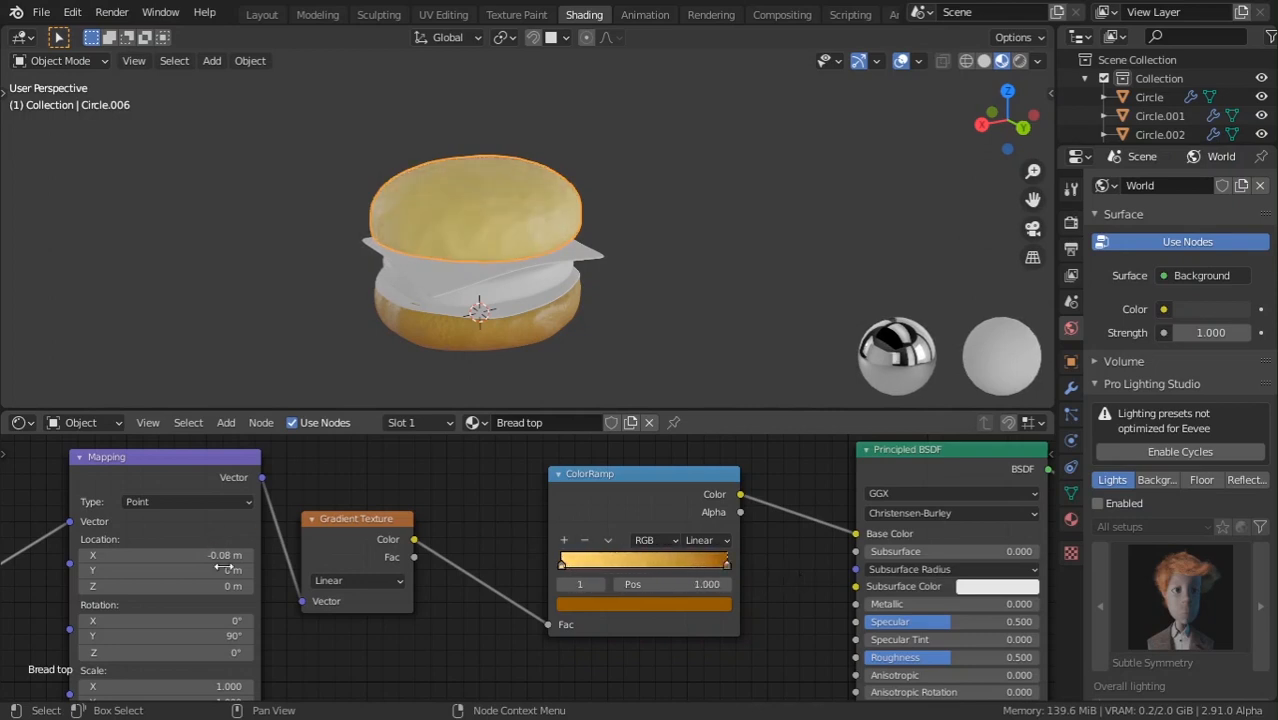
Set the Mapping node's Location X to about 1.16 m so the top bun's gradient is brown above and yellow below.
middle_click_drag(190, 578, 282, 528)
mouse_move(300, 504)
left_mouse_down()
mouse_move(273, 504)
mouse_move(318, 504)
left_mouse_up()
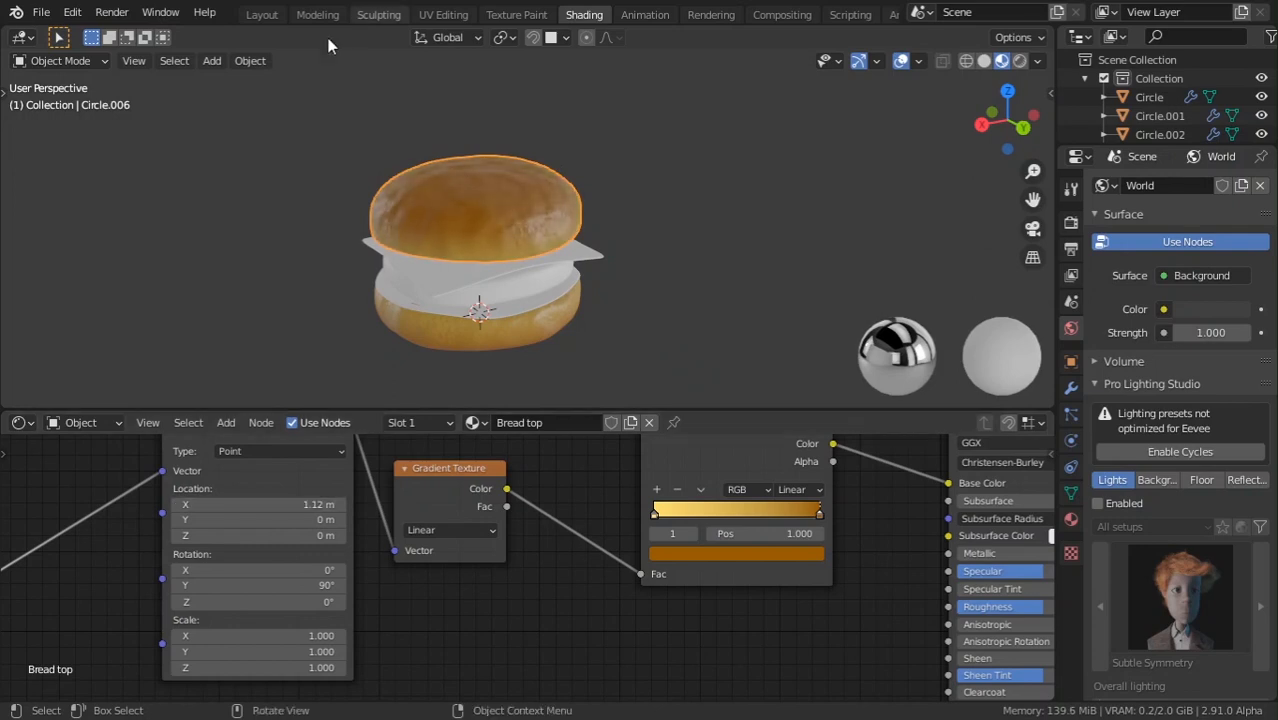
middle_click_drag(253, 206, 592, 250)
scroll(539, 234, "up", 3)
scroll(592, 258, "down", 2)
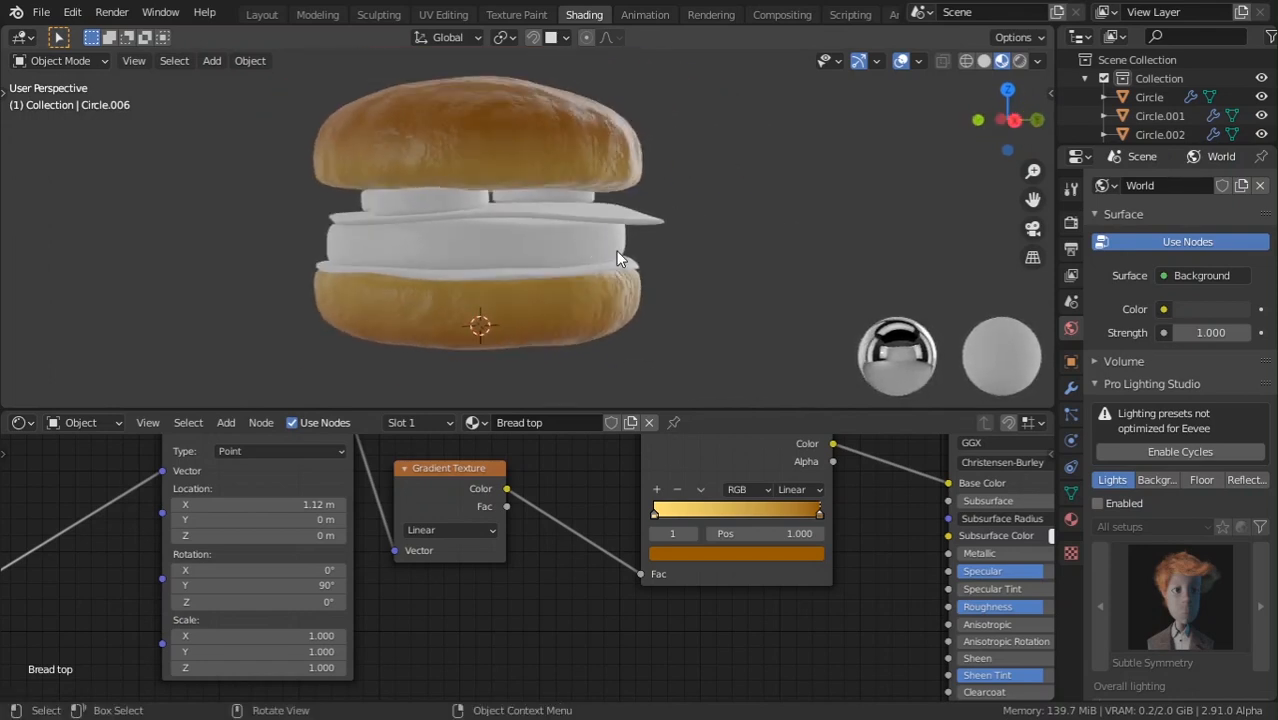
left_click_drag(300, 504, 302, 504)
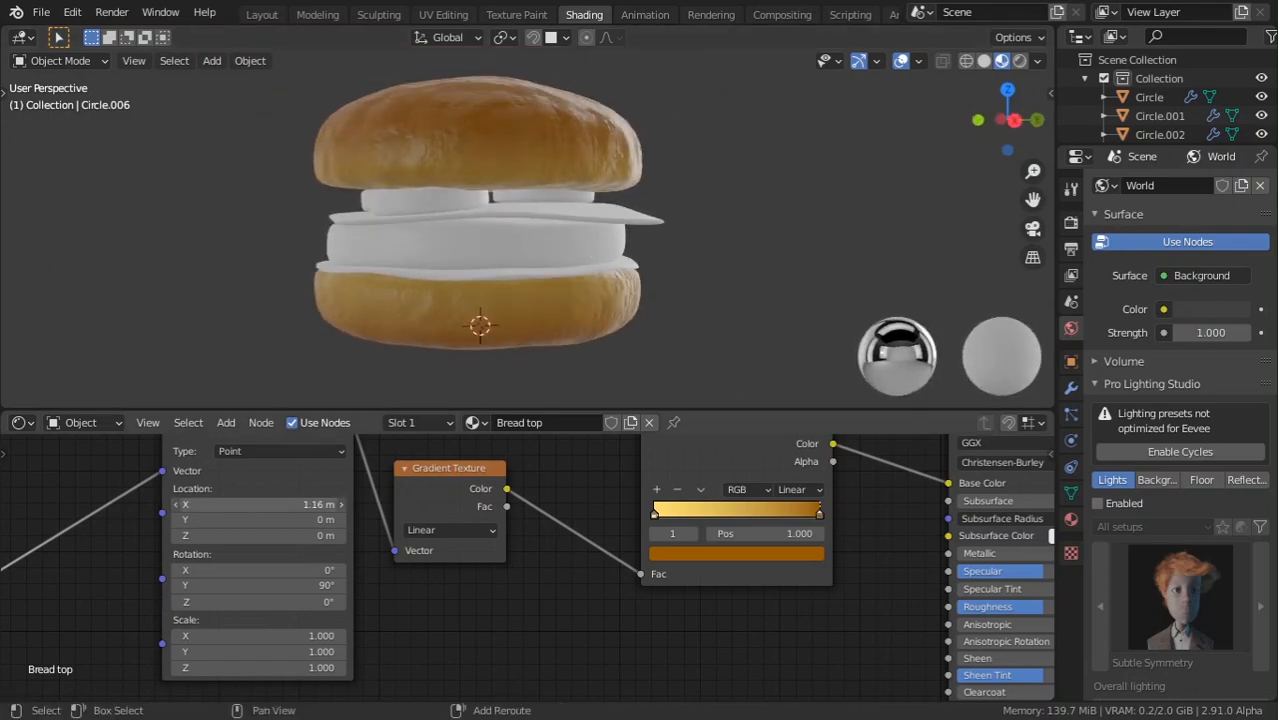
Create a new material for the thin wavy layer lying directly on the bottom bun.
left_click(453, 217)
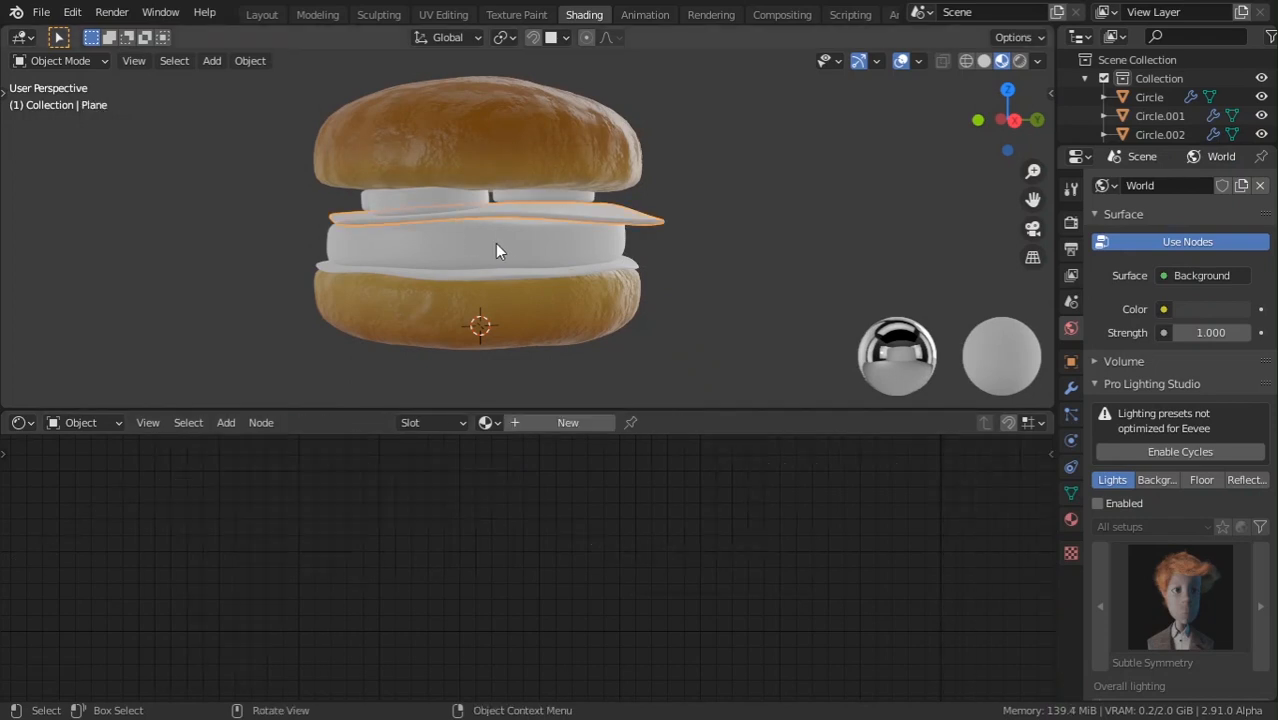
middle_click_drag(444, 271, 384, 288)
left_click(384, 288)
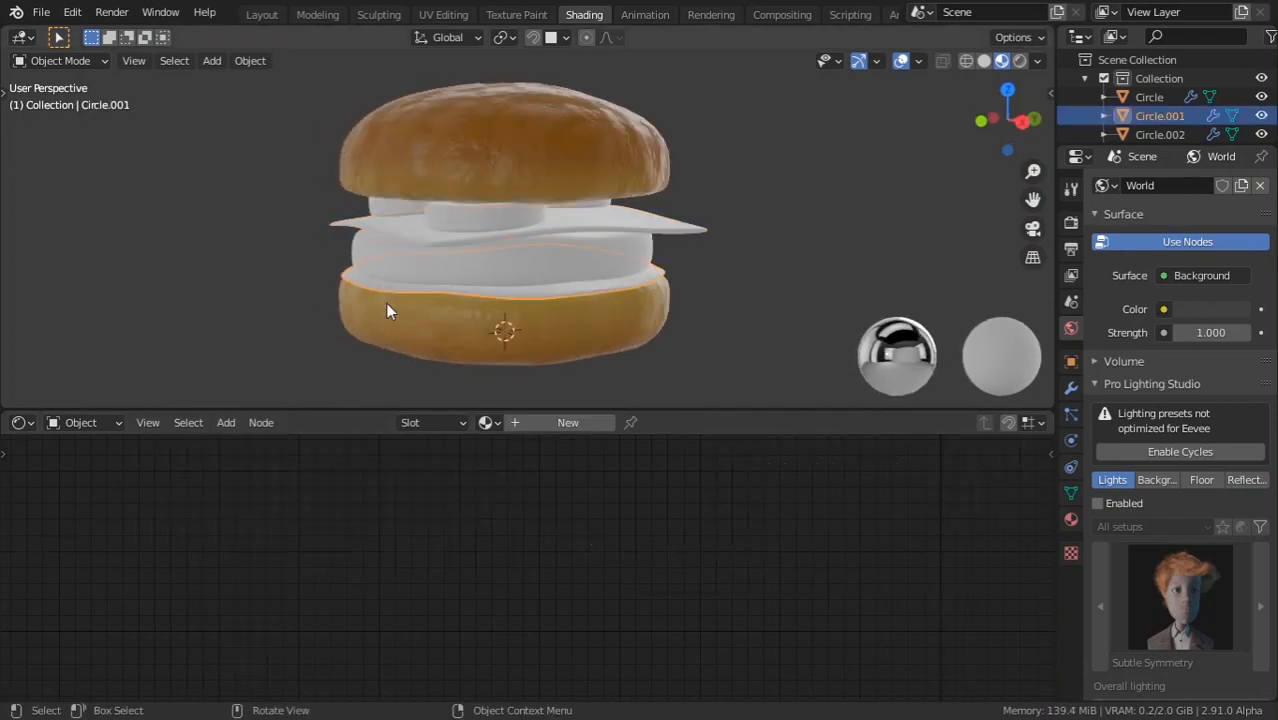
key("Home")
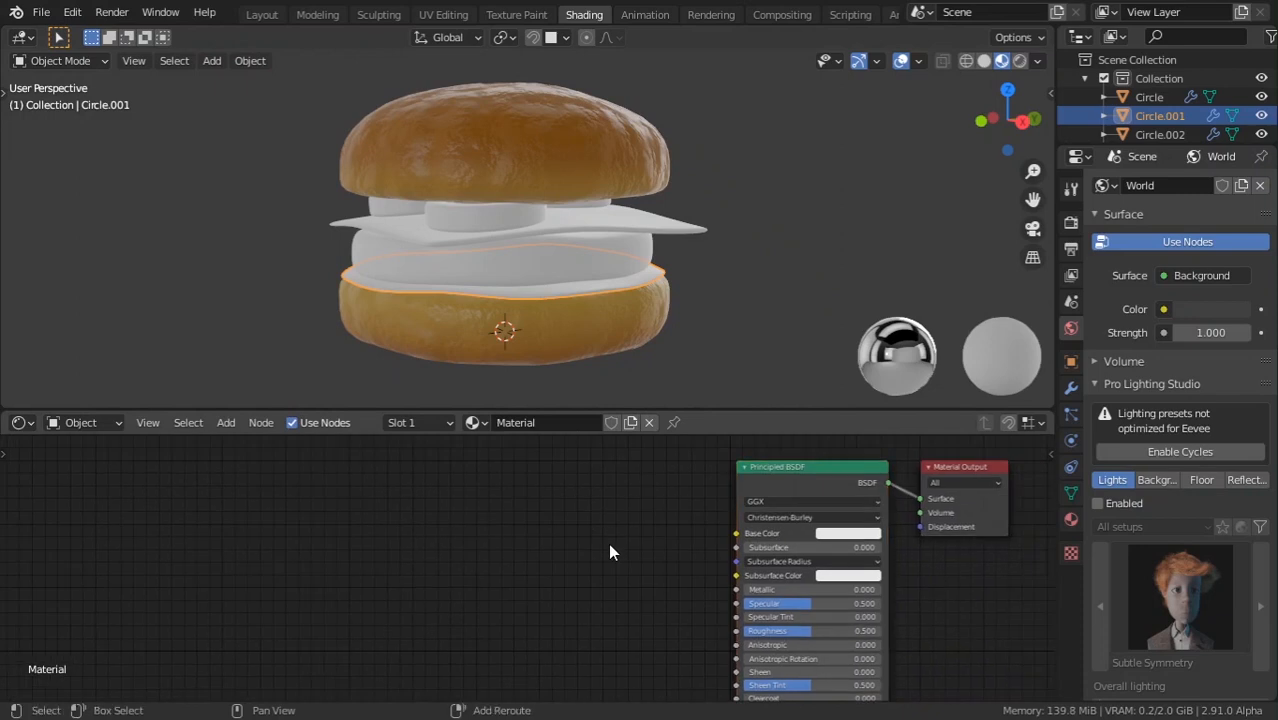
Add a Musgrave Texture node and a ColorRamp node before the Principled BSDF of the new material.
key("shift+a")
mouse_move(559, 590)
left_click(711, 459)
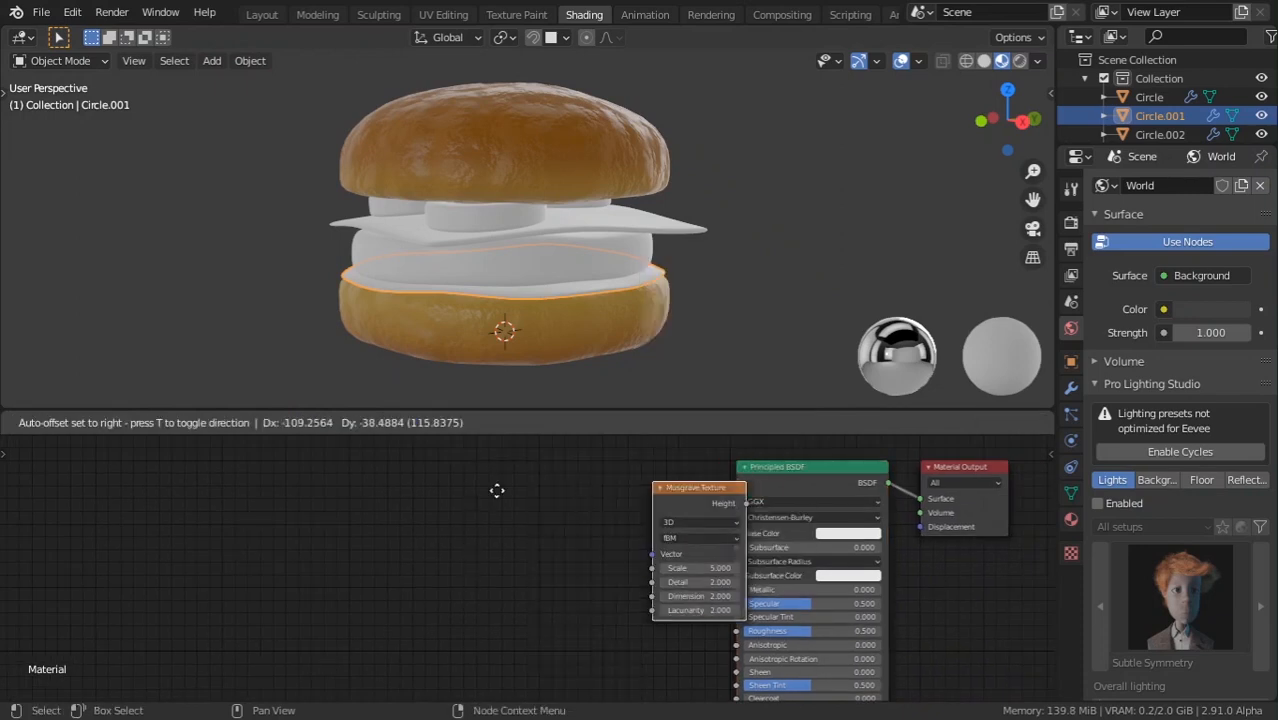
left_click(556, 510)
key("shift+a")
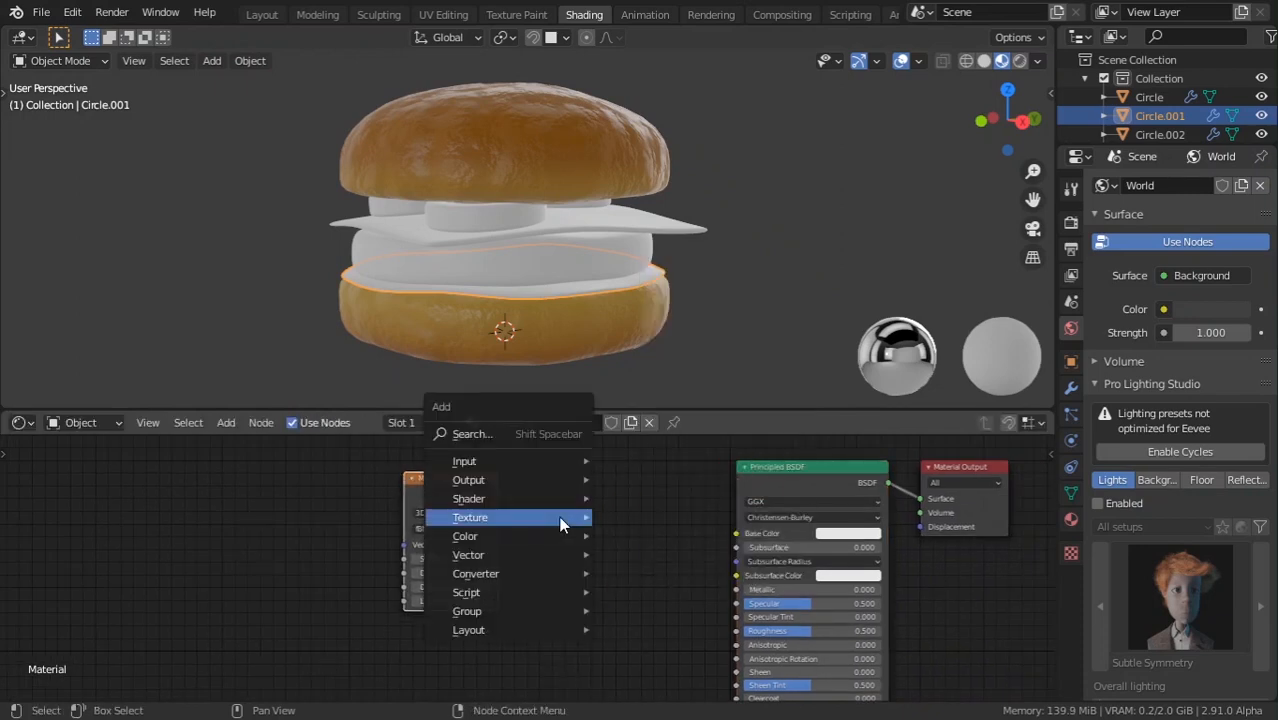
left_click(478, 432)
type("colo")
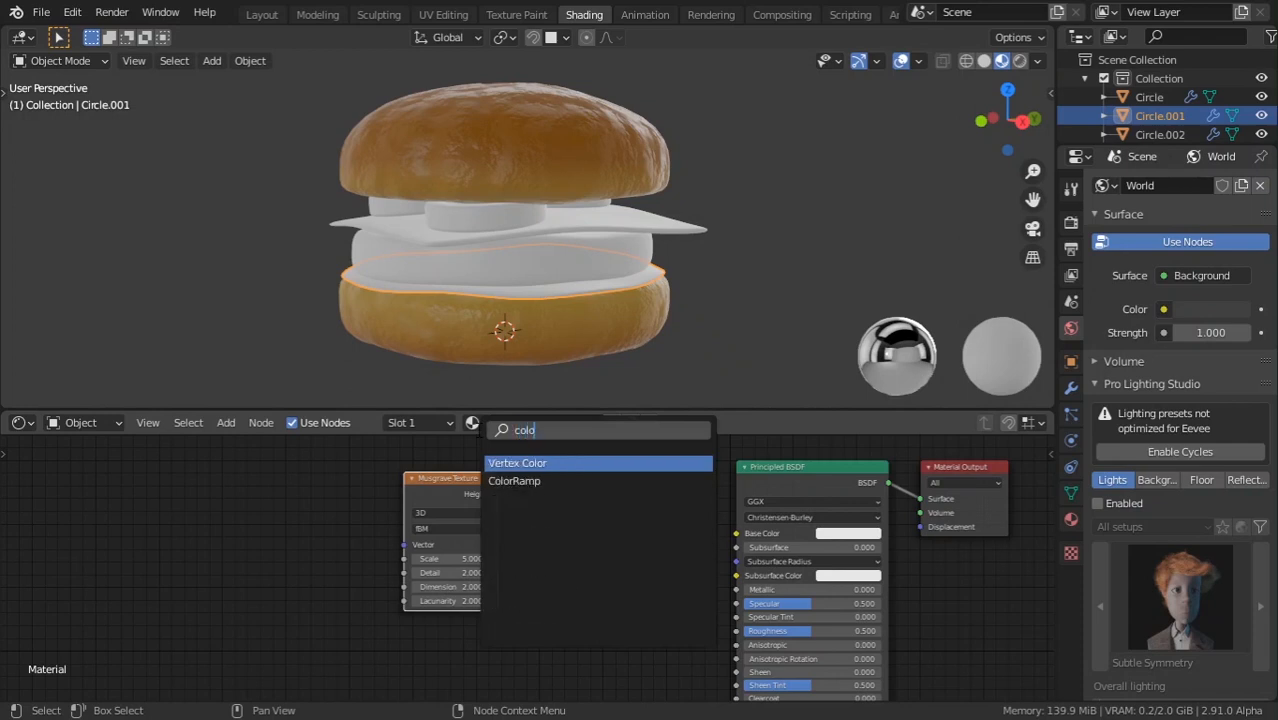
left_click(514, 481)
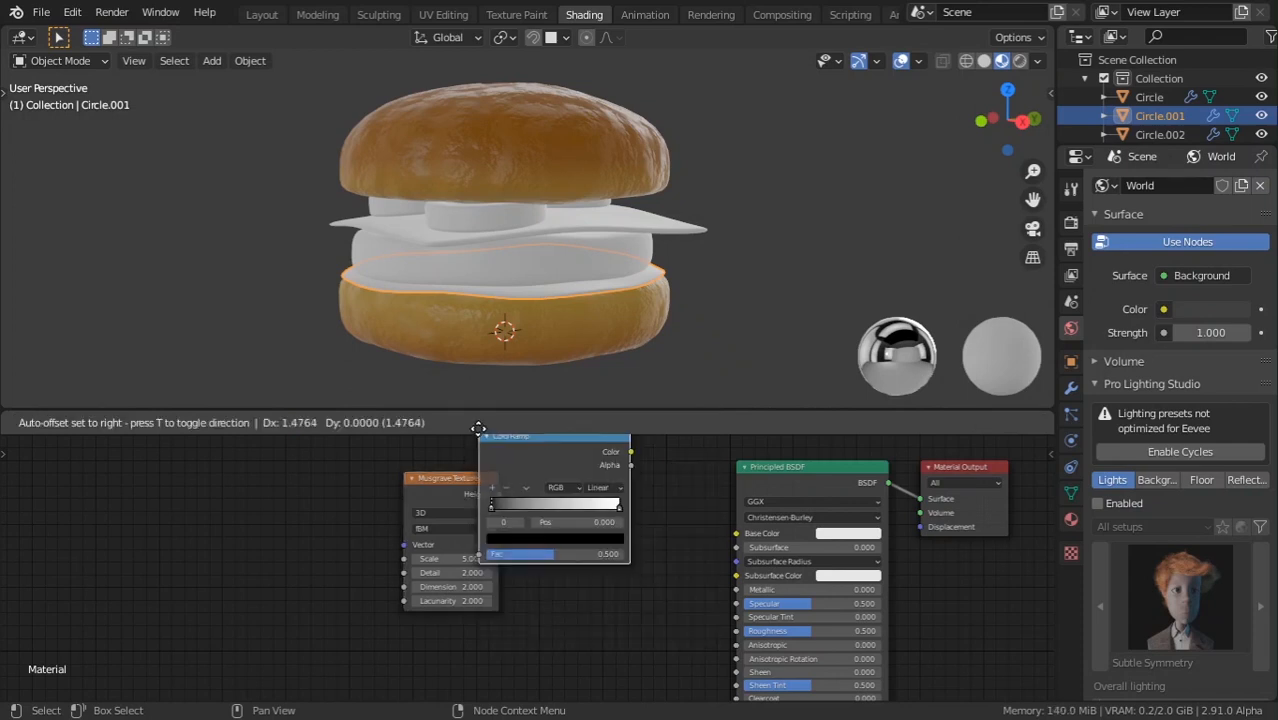
left_click(562, 483)
Link the Musgrave Height to the ColorRamp Fac and the ColorRamp Color to Base Color, and align the Musgrave node with the ramp.
left_click_drag(701, 514, 736, 533)
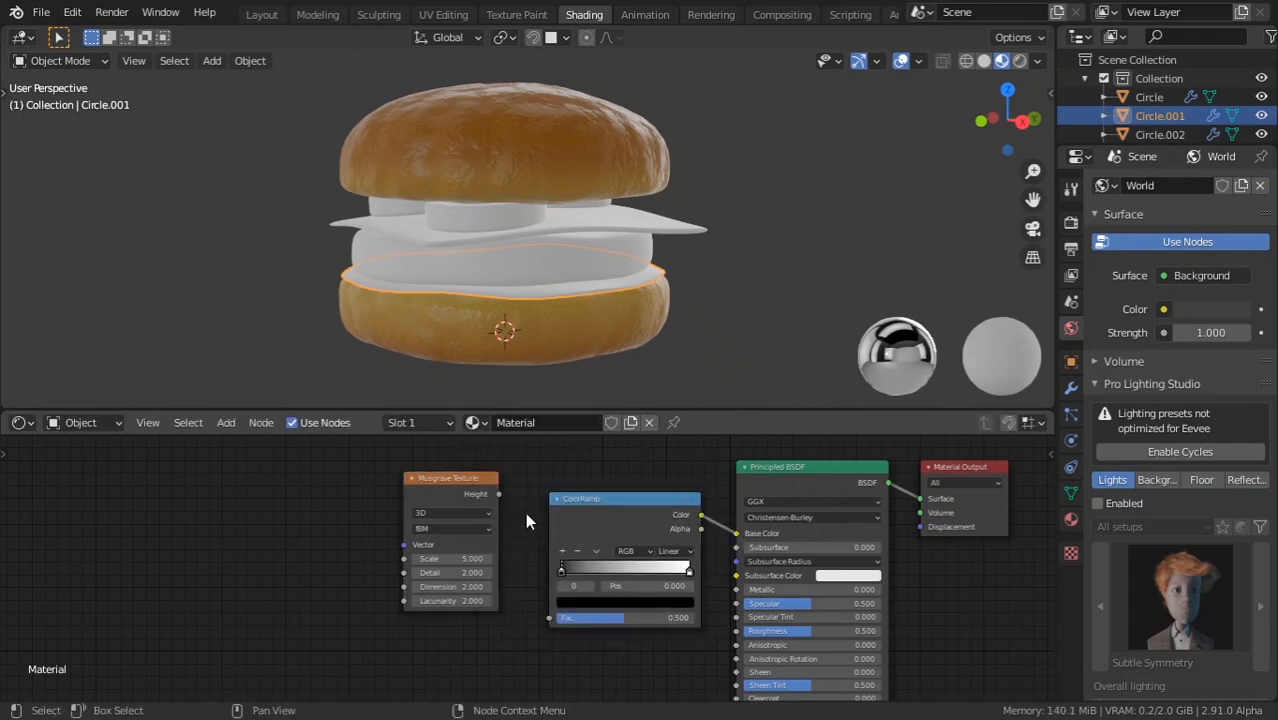
left_click_drag(498, 494, 549, 617)
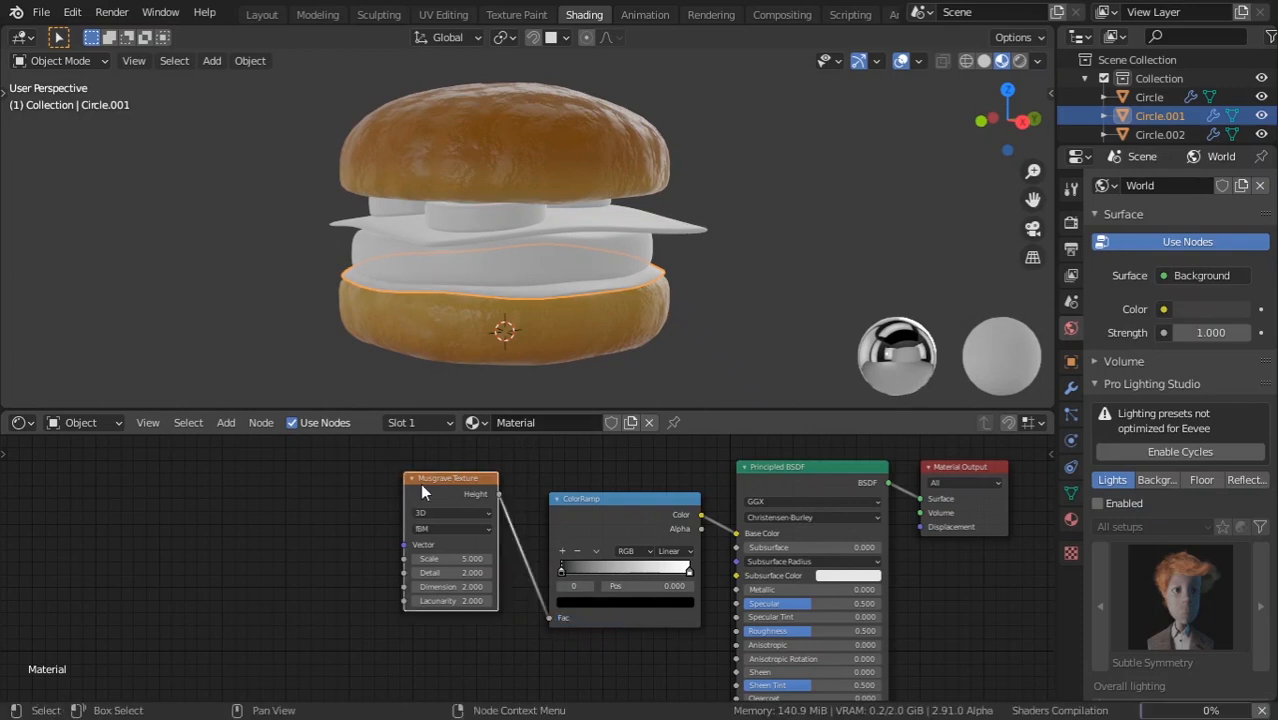
left_click_drag(420, 483, 400, 503)
Try a Specular of about 0.273 and a Roughness of about 0.536 on the bottom bun's Bread material, and undo the changes.
left_click(430, 336)
scroll(784, 614, "up", 1)
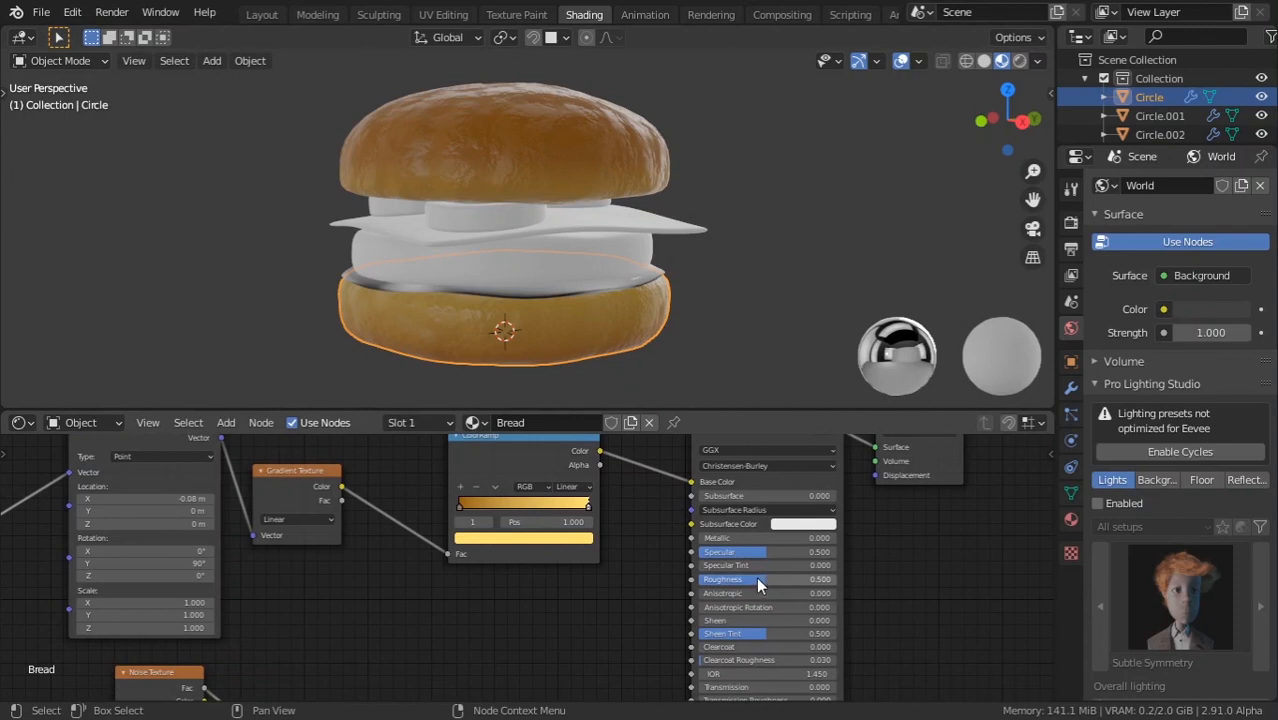
left_click_drag(758, 552, 792, 552)
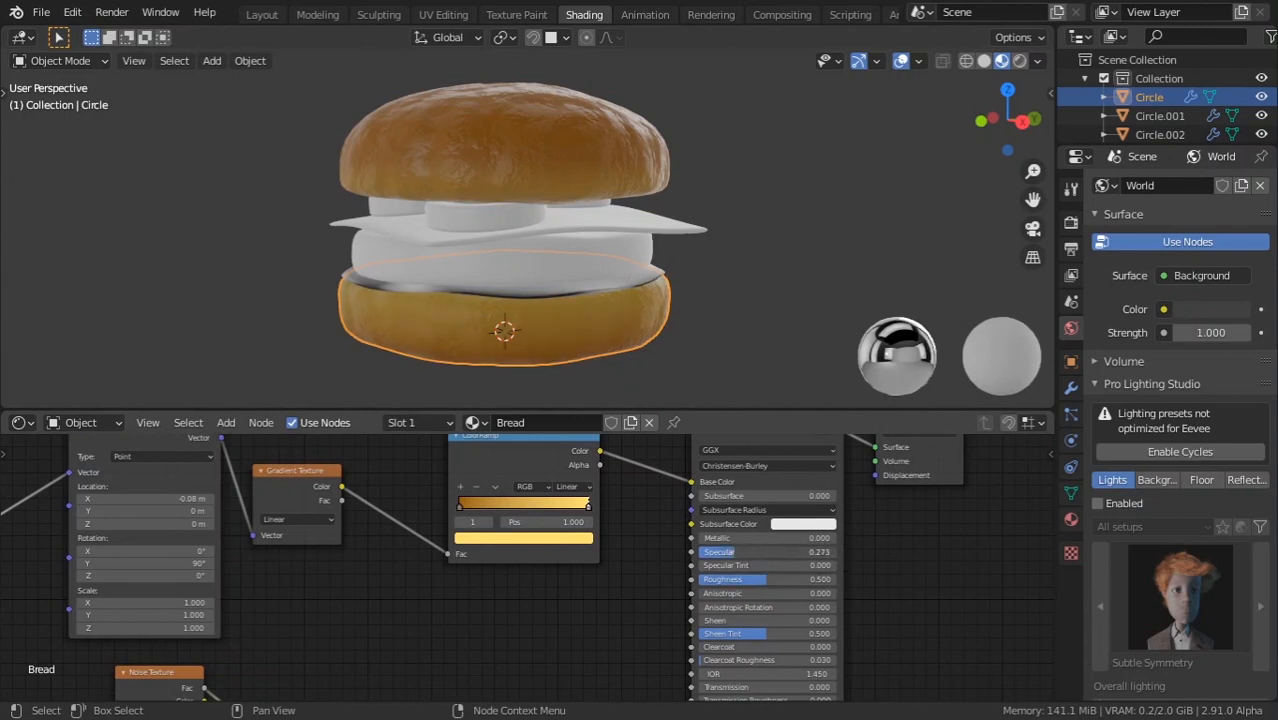
mouse_move(770, 552)
left_mouse_down()
mouse_move(752, 582)
mouse_move(787, 579)
left_mouse_up()
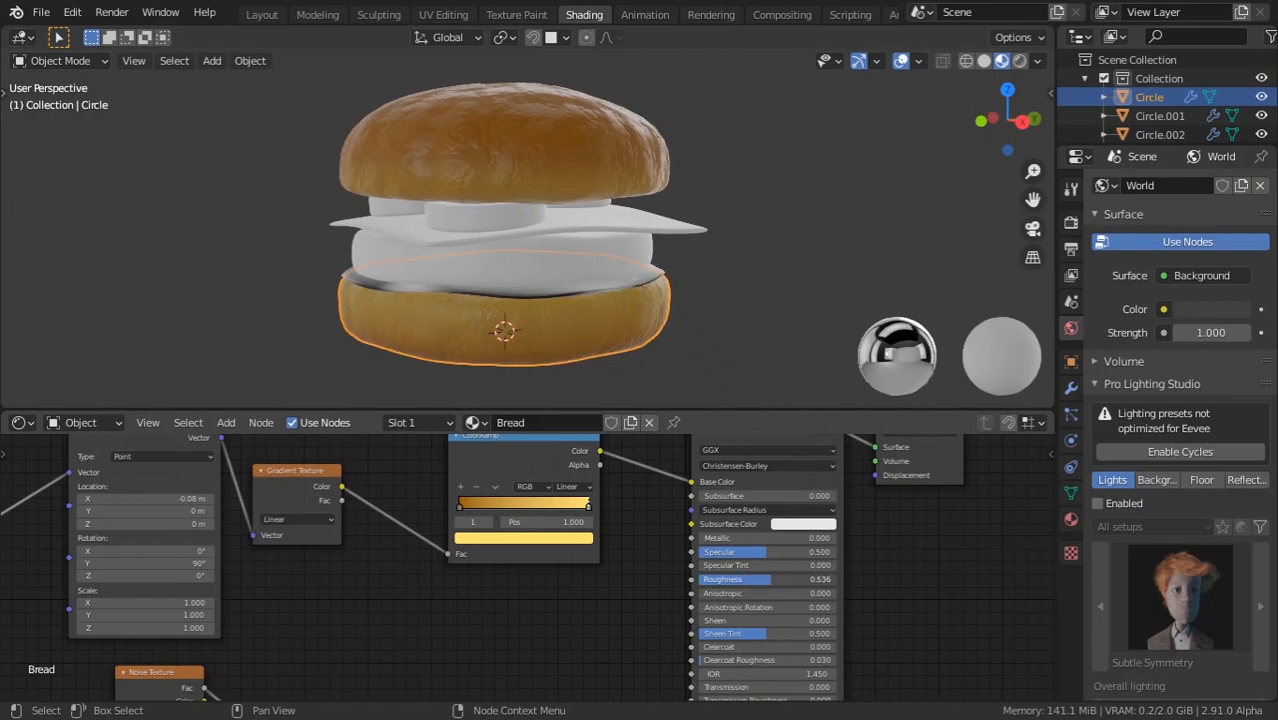
left_click(549, 391)
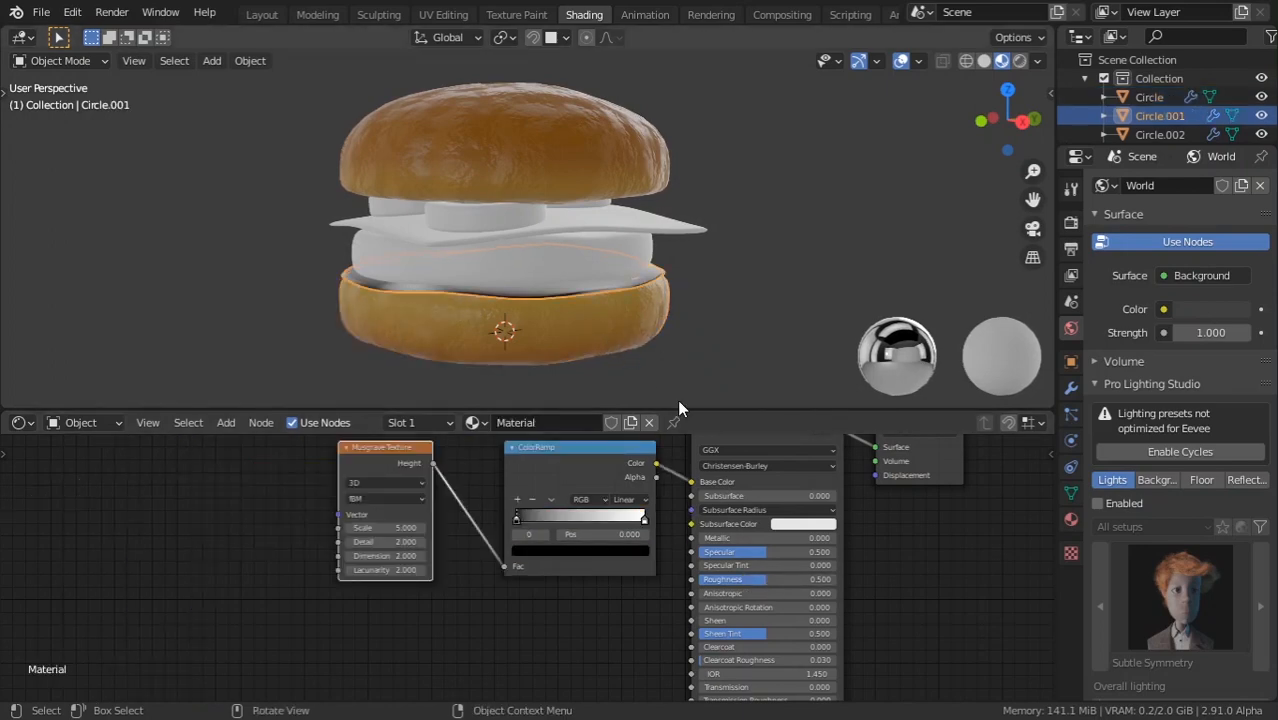
key("ctrl+z")
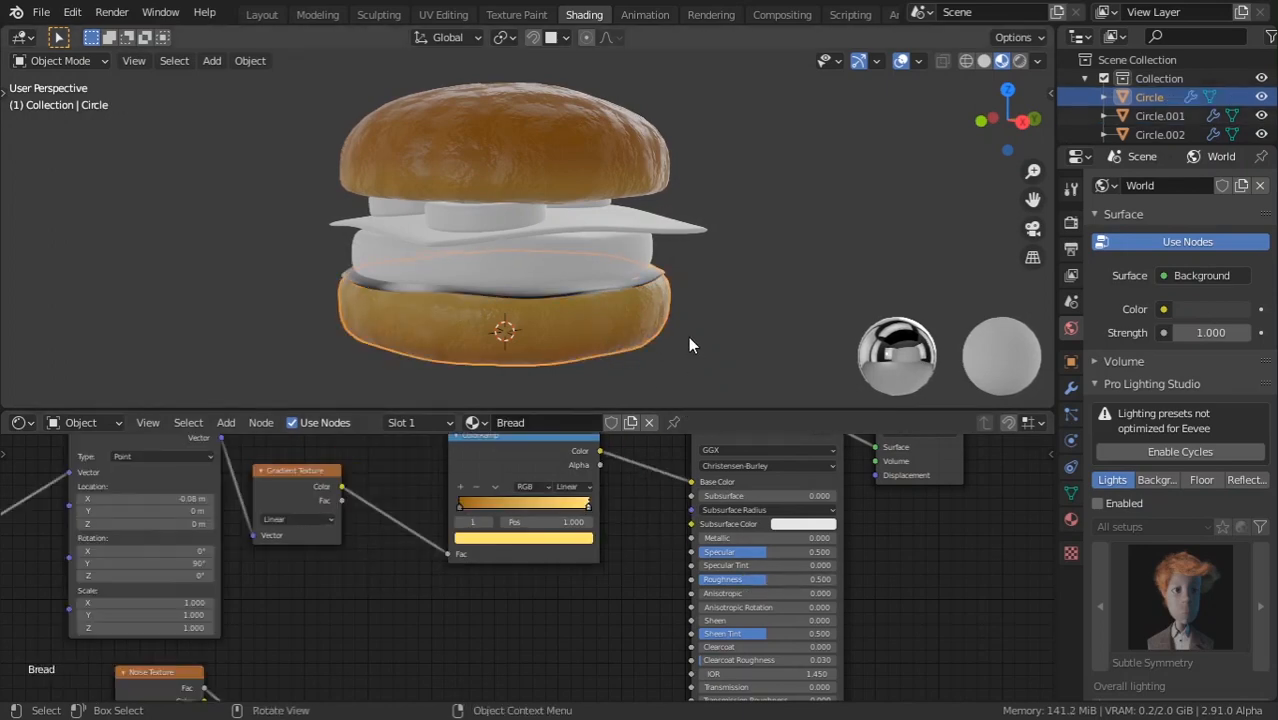
Reselect the thin layer above the bottom bun and move its Musgrave Texture and ColorRamp nodes farther from the Principled BSDF.
left_click(557, 300)
middle_click_drag(555, 311, 500, 478)
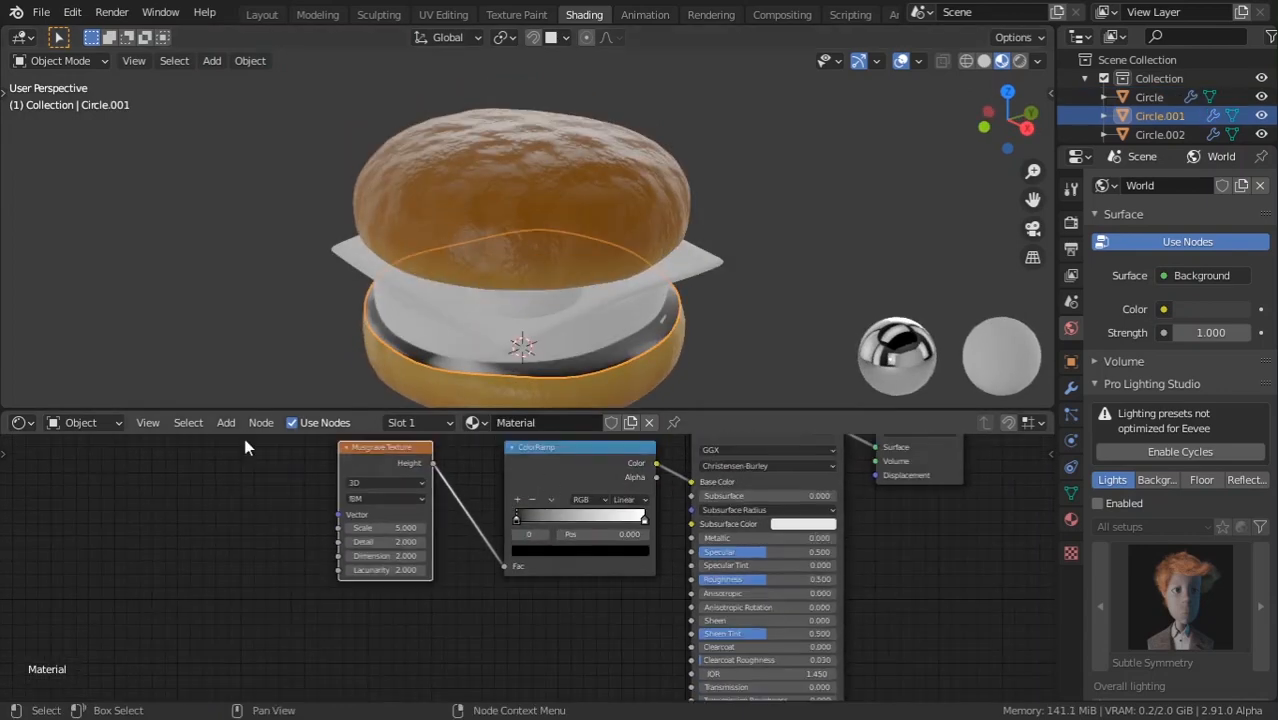
key("g")
left_click(463, 590)
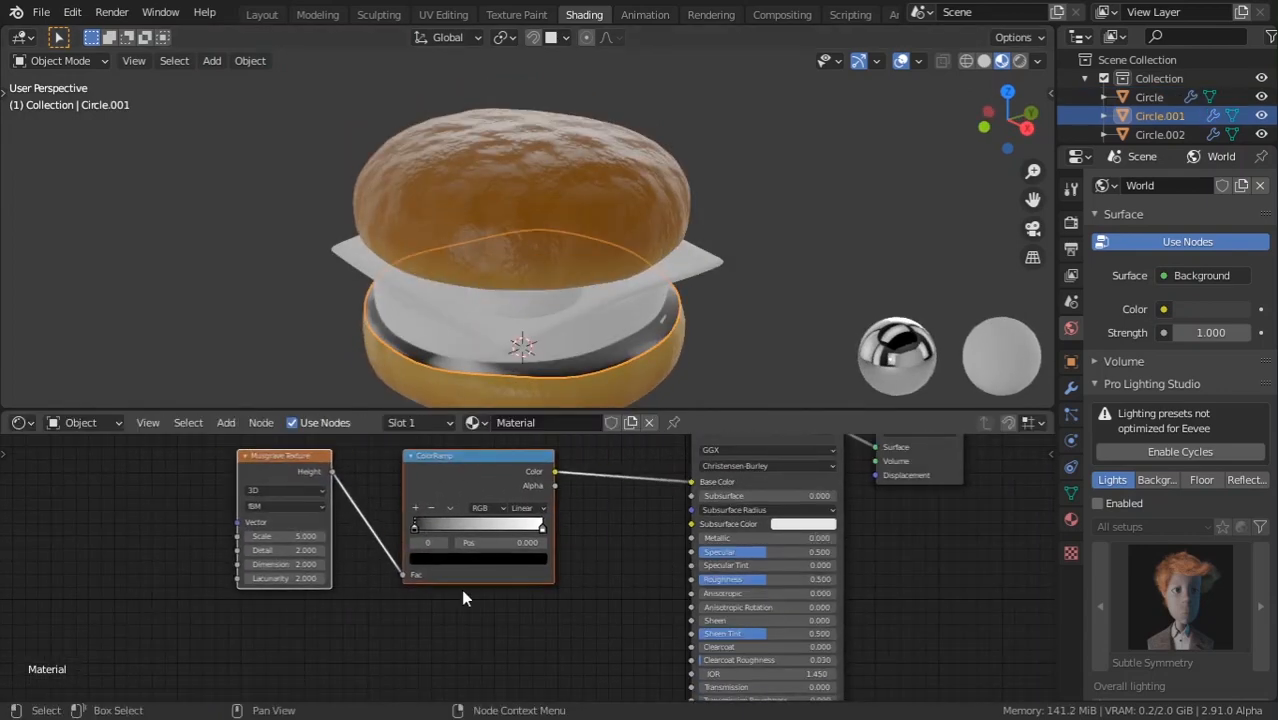
scroll(632, 566, "up", 2)
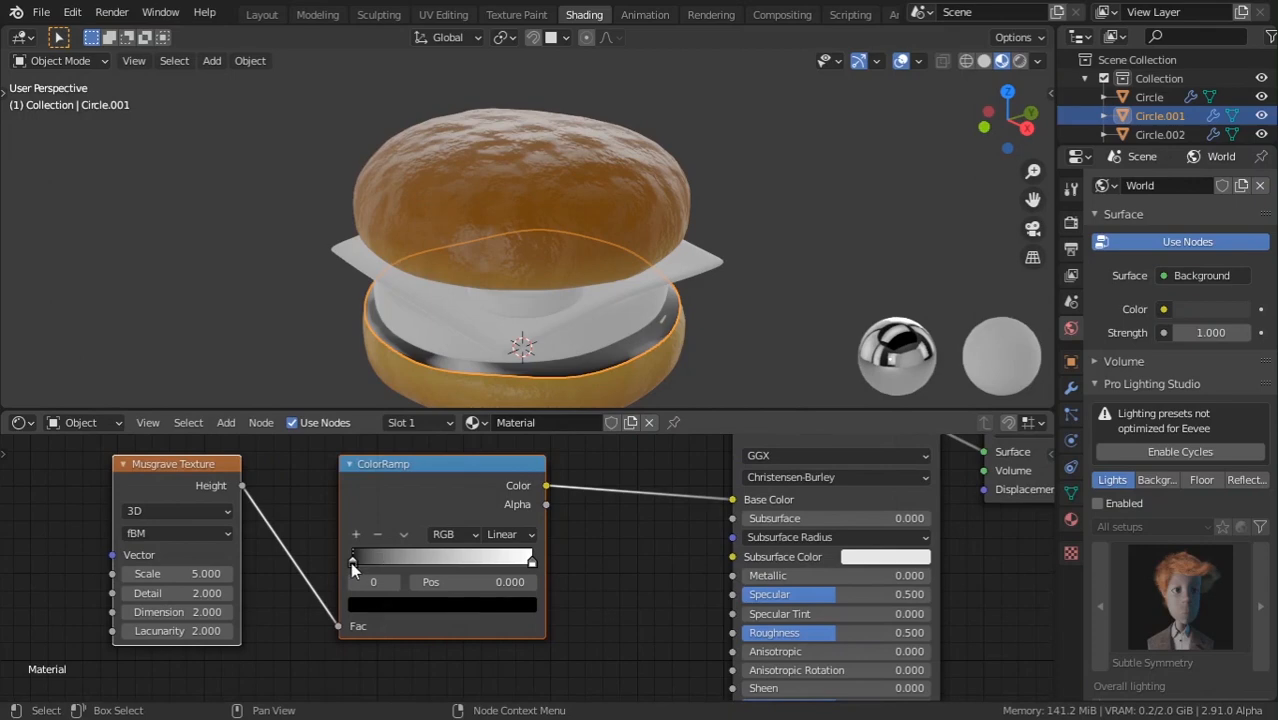
Change the thin layer's black ColorRamp stop at position 0 to a bright saturated green.
left_click(407, 606)
left_click(493, 396)
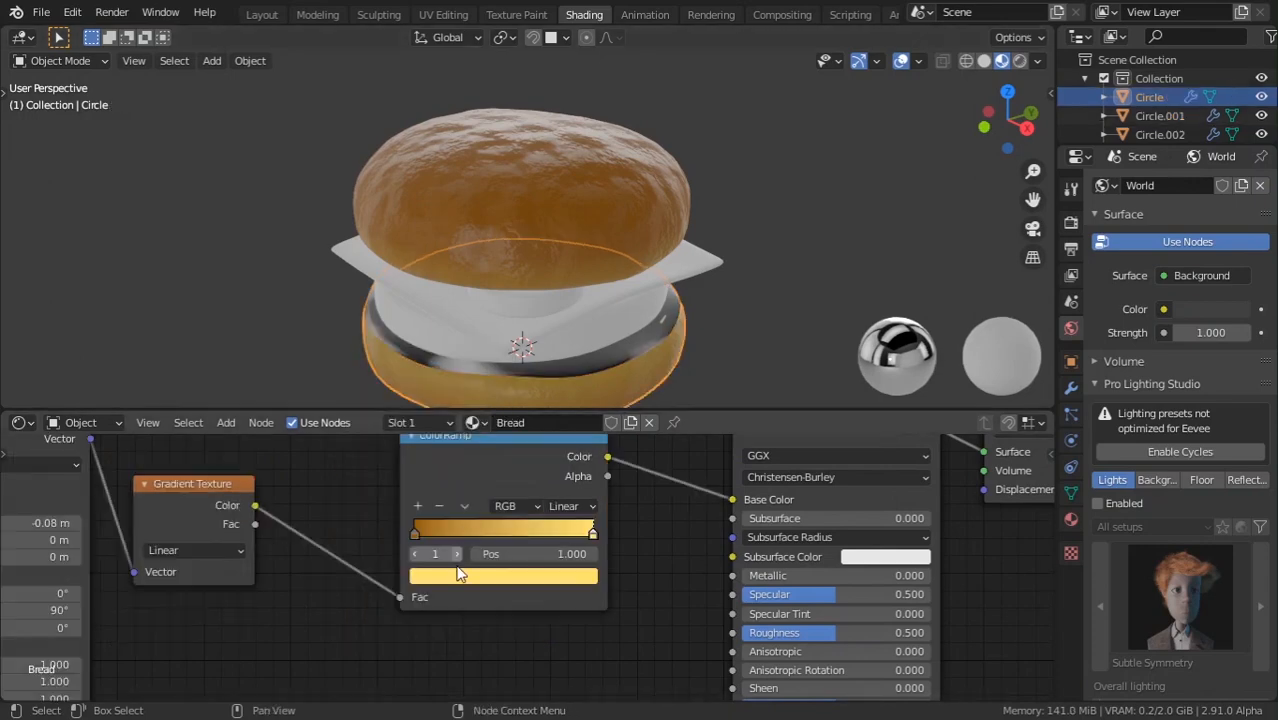
left_click(450, 368)
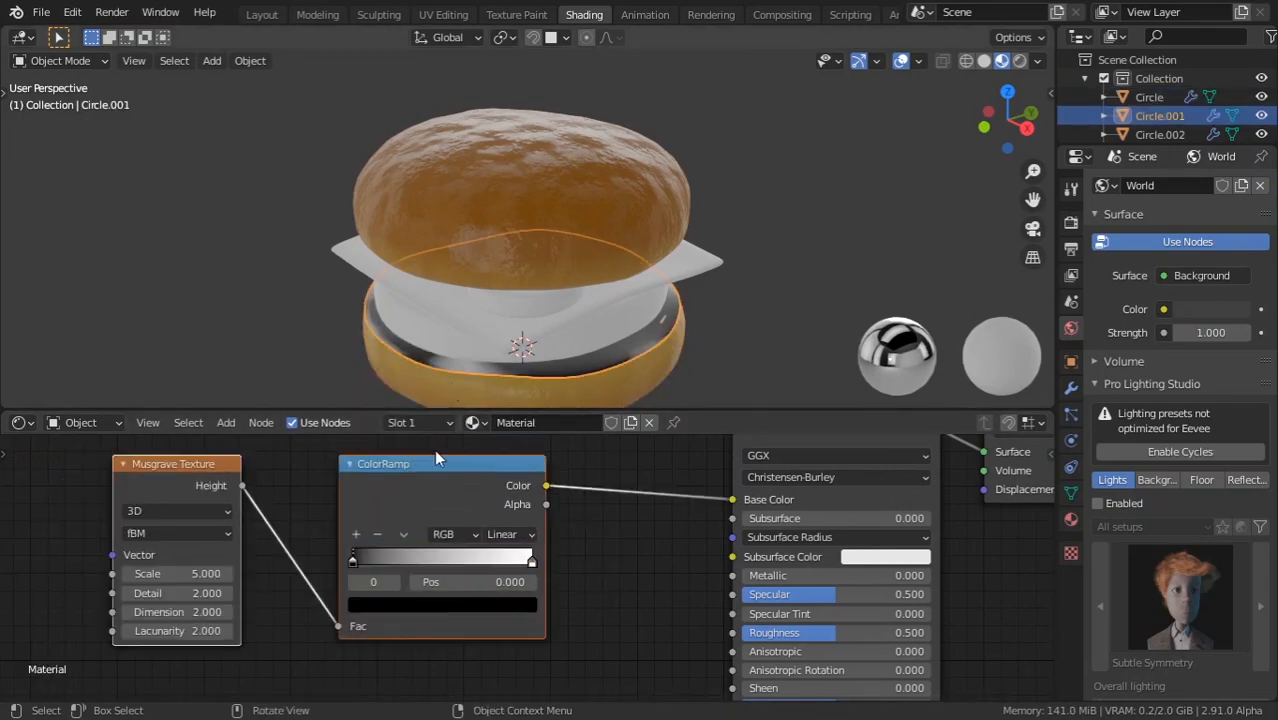
left_click(404, 606)
left_click_drag(492, 416, 500, 358)
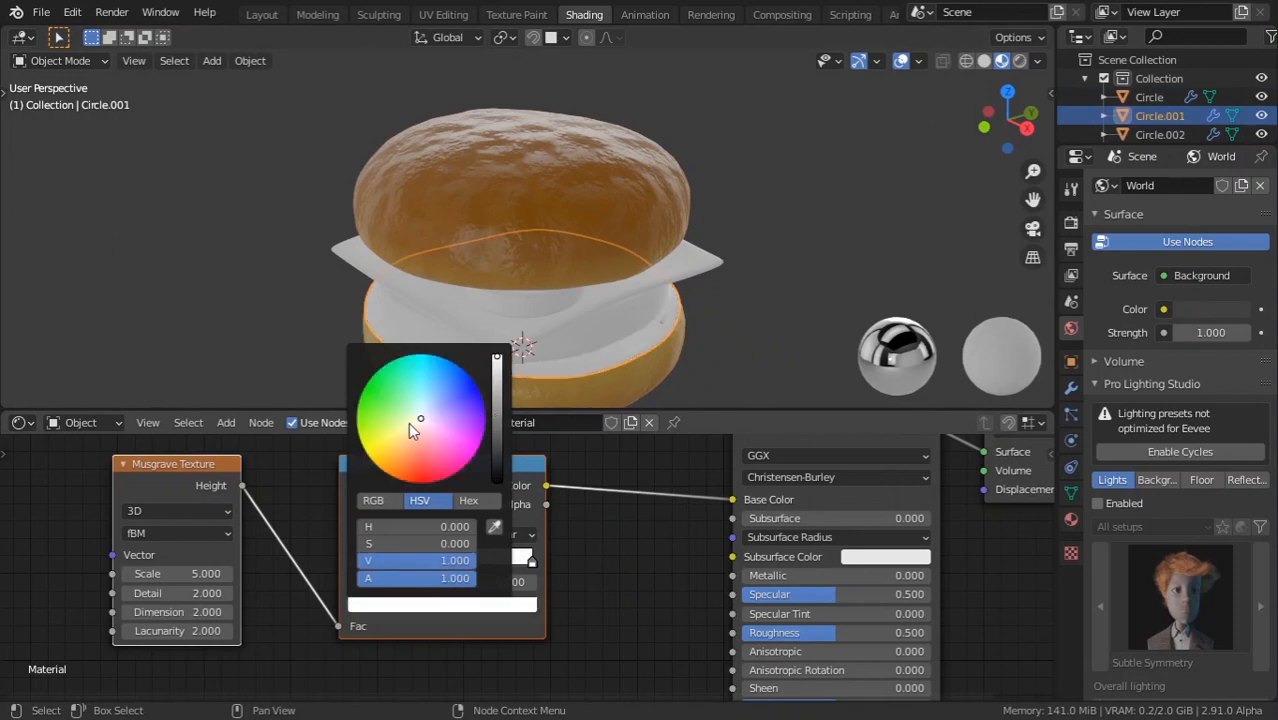
left_click_drag(413, 428, 361, 393)
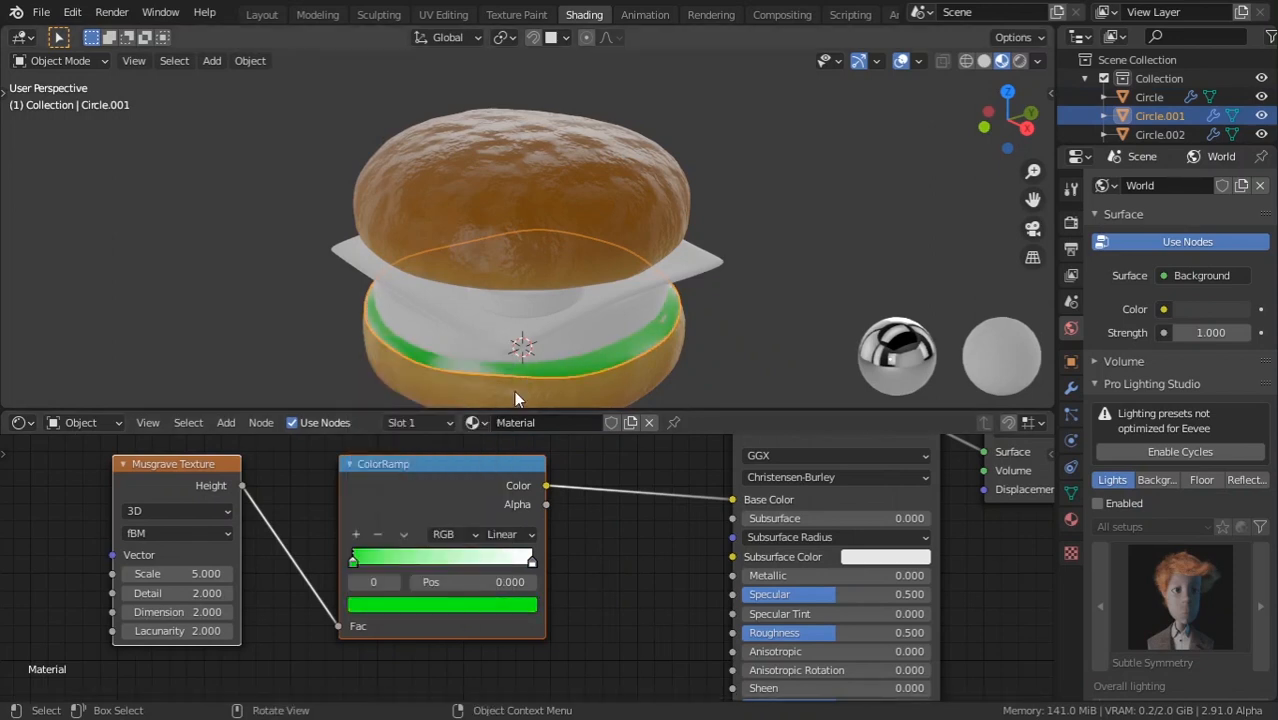
Change the ColorRamp's white stop at position 1 to a slightly darker green with hue 0.302, saturation 1 and value 0.858.
left_click(531, 561)
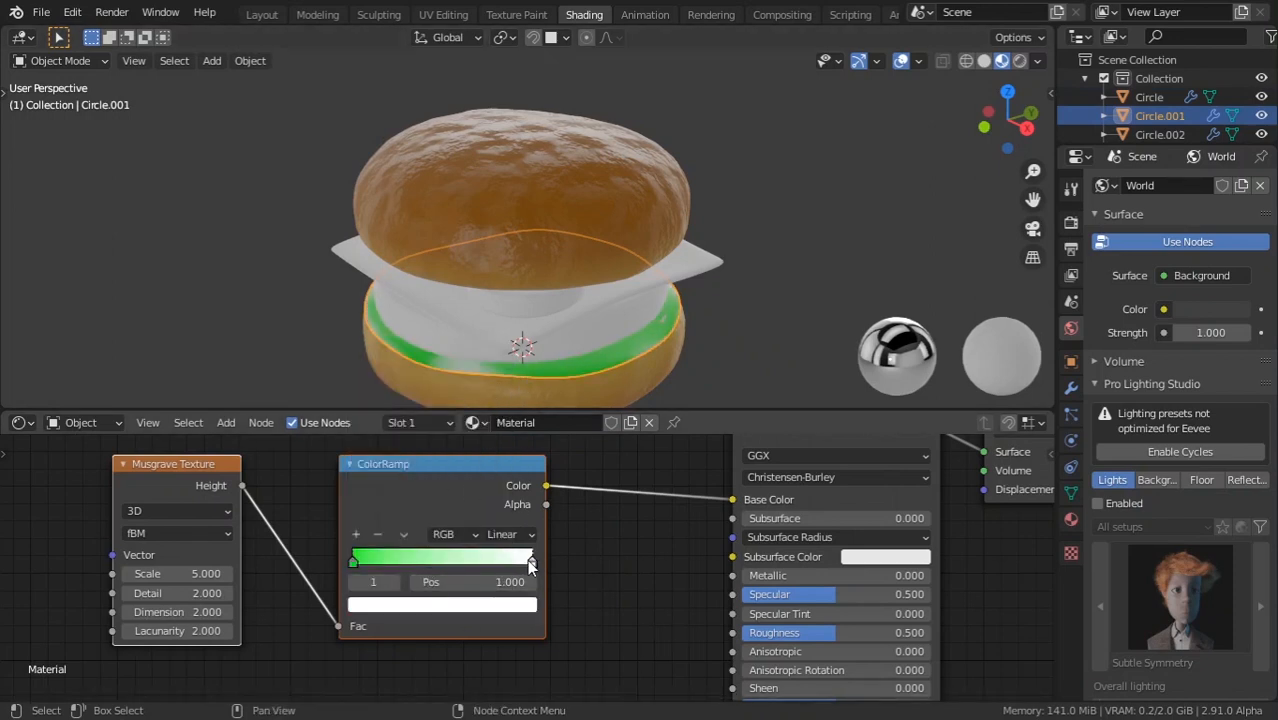
left_click(519, 604)
left_click_drag(393, 422, 358, 404)
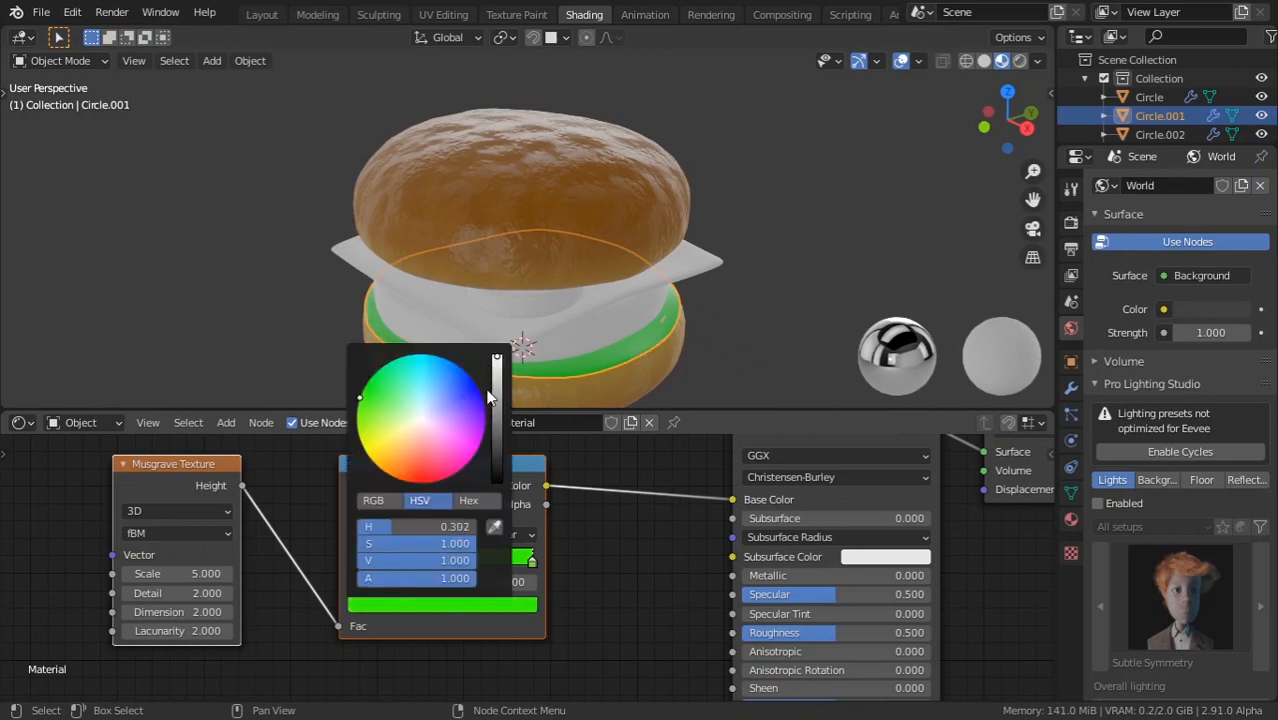
left_click_drag(496, 362, 496, 388)
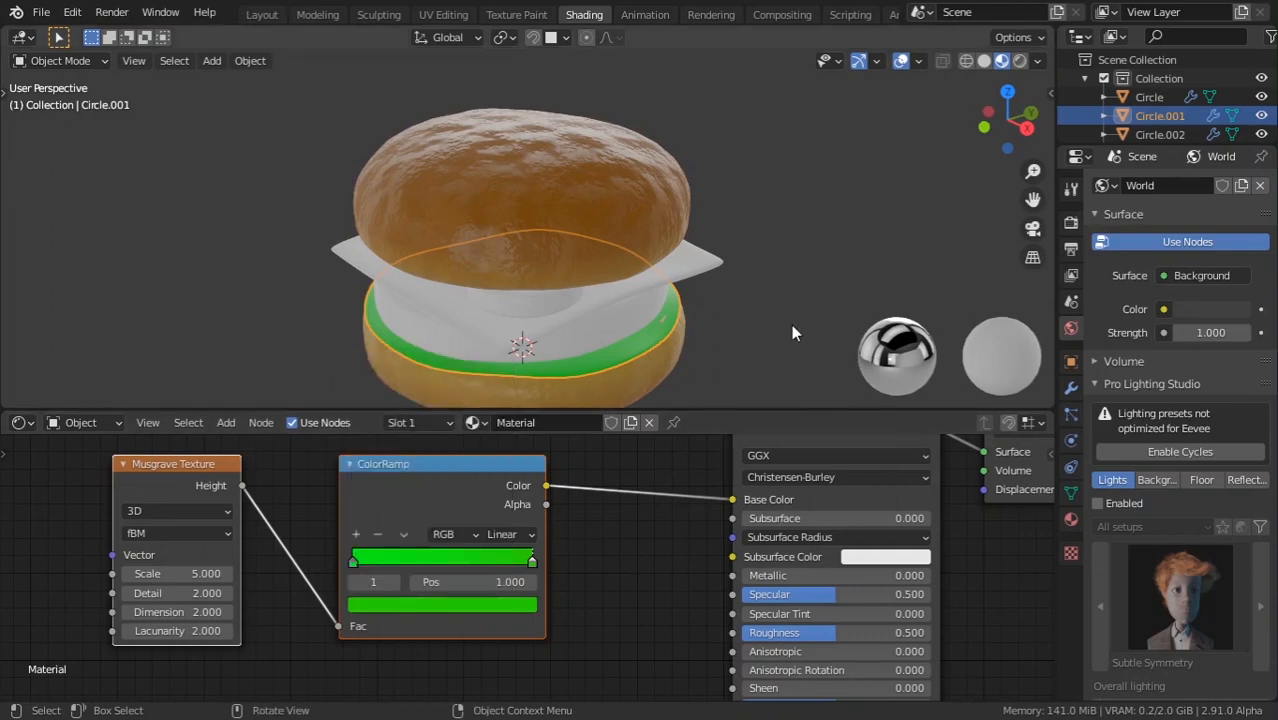
Isolate the lettuce layer in local view and set its Musgrave Scale to 11.8 with Detail 2, previewing the Musgrave output on the mesh.
key("slash")
middle_click_drag(620, 348, 568, 374)
scroll(564, 328, "up", 3)
middle_click_drag(564, 328, 612, 352)
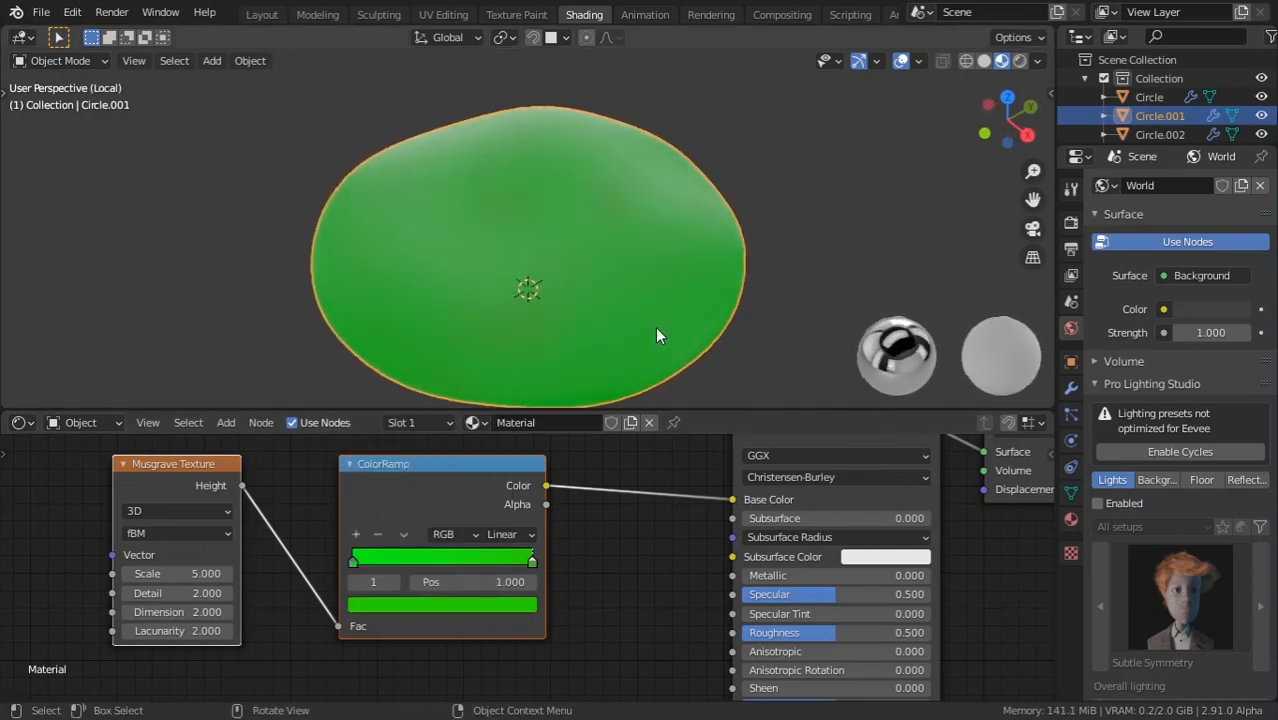
left_click_drag(190, 560, 340, 581)
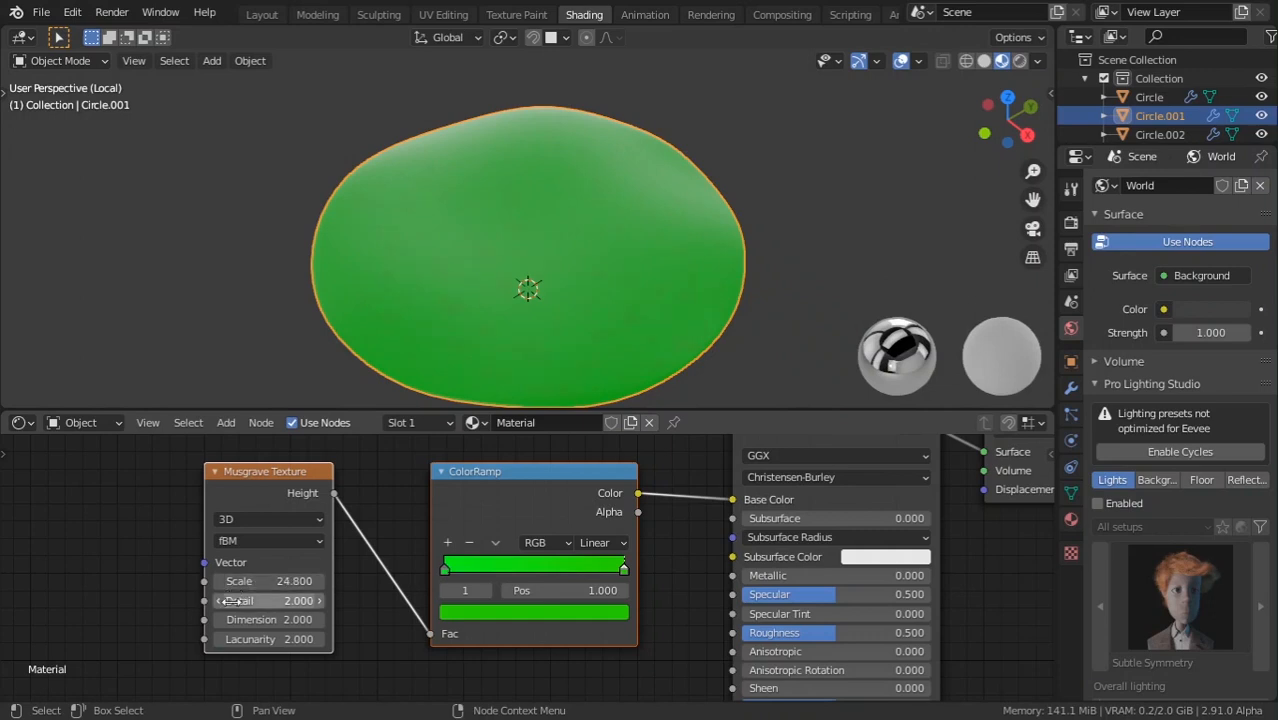
left_click_drag(234, 601, 264, 601)
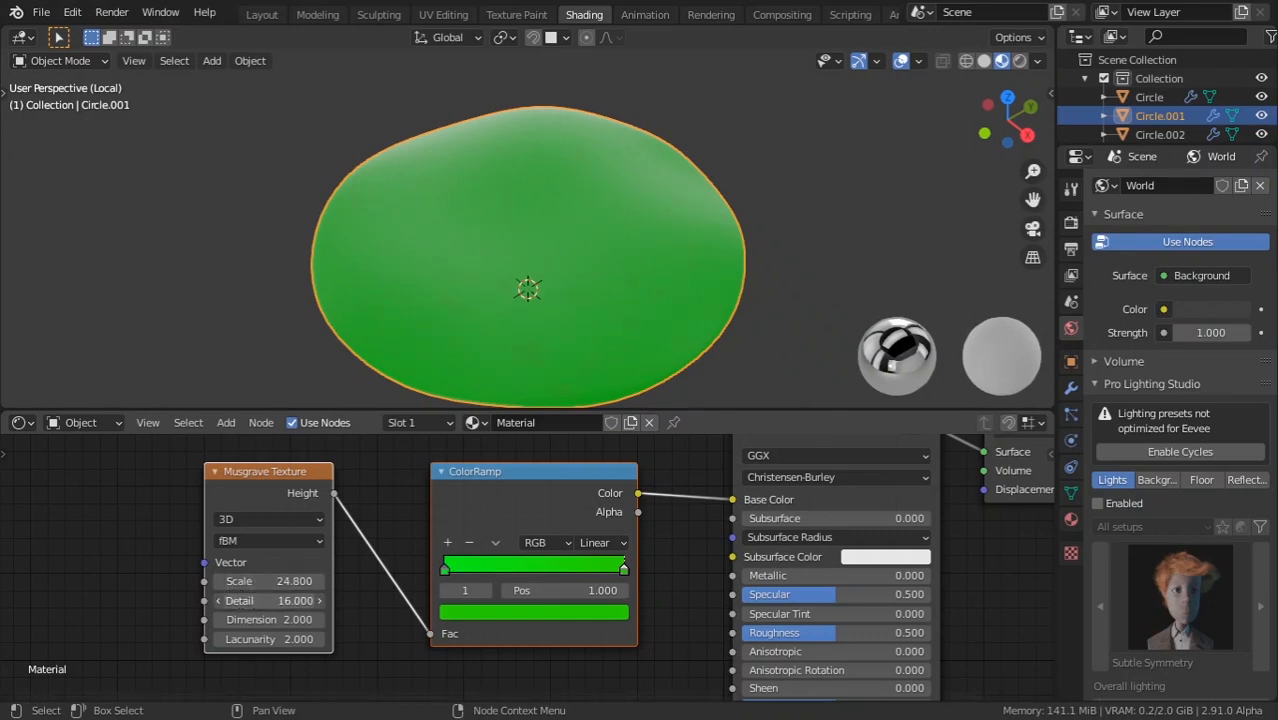
left_click(284, 487, "ctrl+shift")
left_click_drag(300, 580, 156, 580)
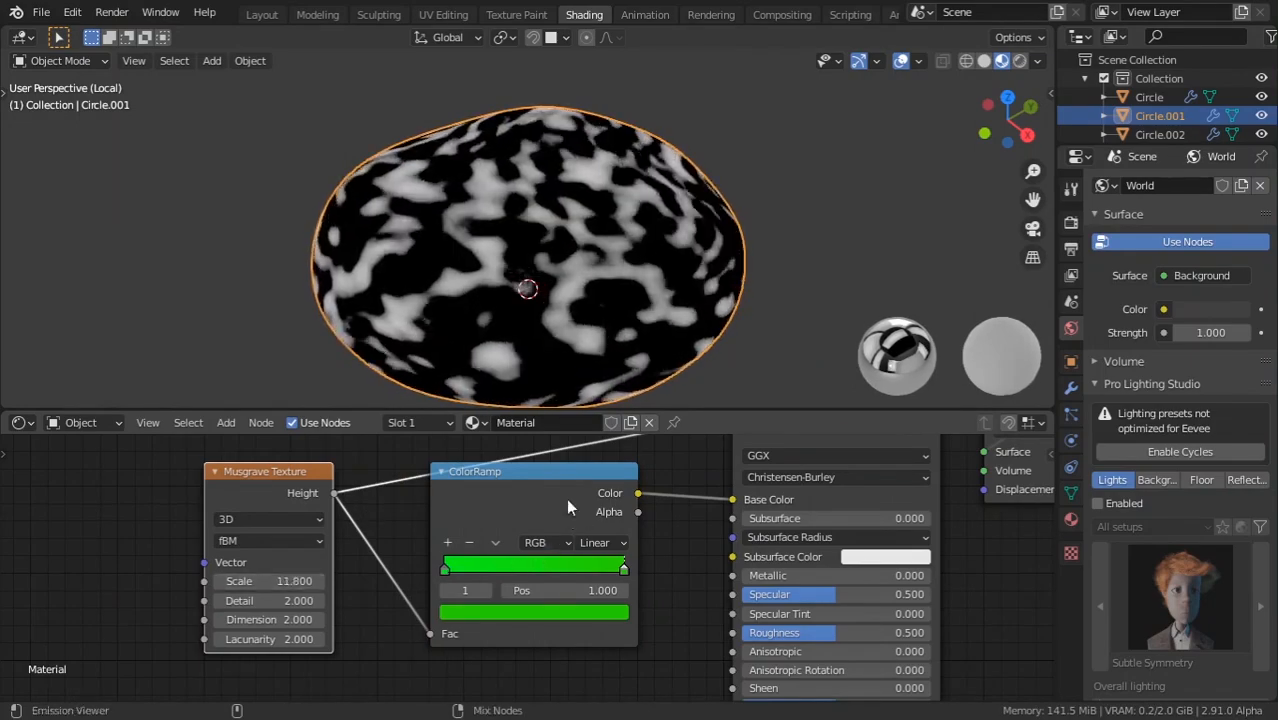
Preview the ColorRamp output on the lettuce layer and switch the preview back to the Principled BSDF.
left_click(566, 498, "ctrl+shift")
mouse_move(656, 504)
middle_mouse_down()
mouse_move(568, 529)
mouse_move(451, 602)
middle_mouse_up()
scroll(596, 254, "down", 1)
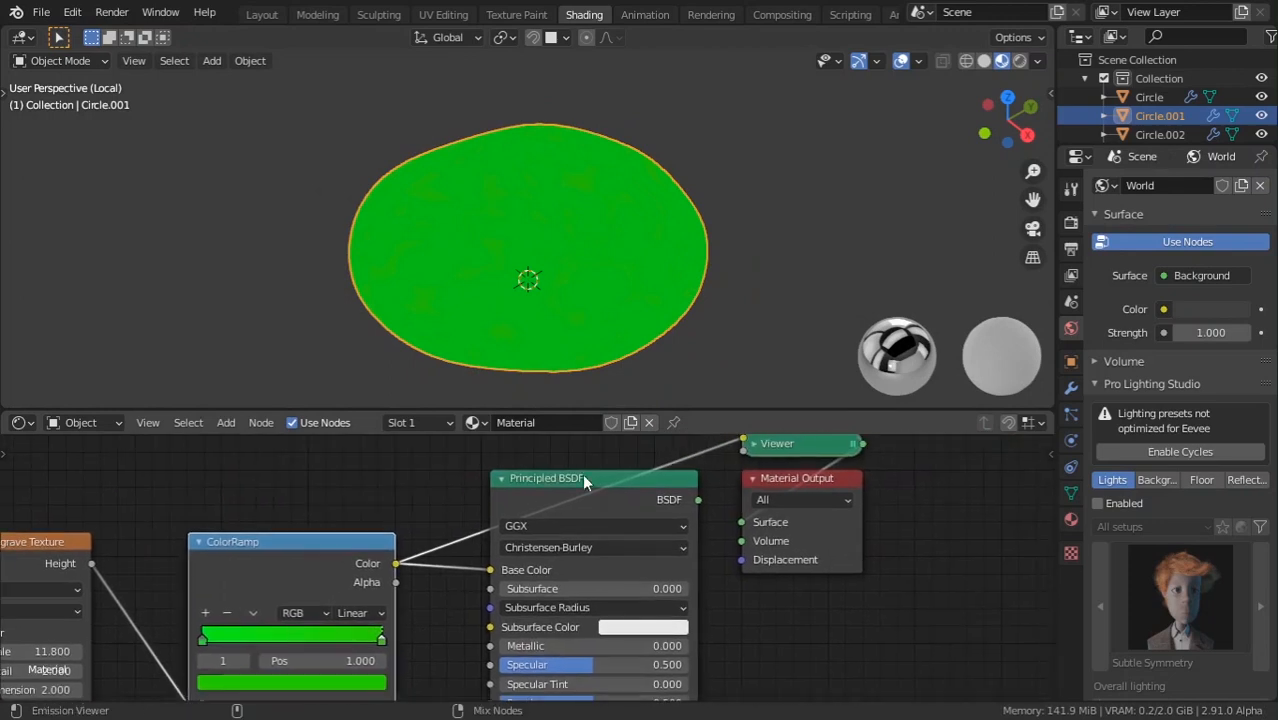
left_click(582, 475, "ctrl+shift")
Try darker brightness values for the ColorRamp stop at position 1 and settle on a medium-bright green.
middle_click_drag(357, 614, 413, 569)
left_click(331, 636)
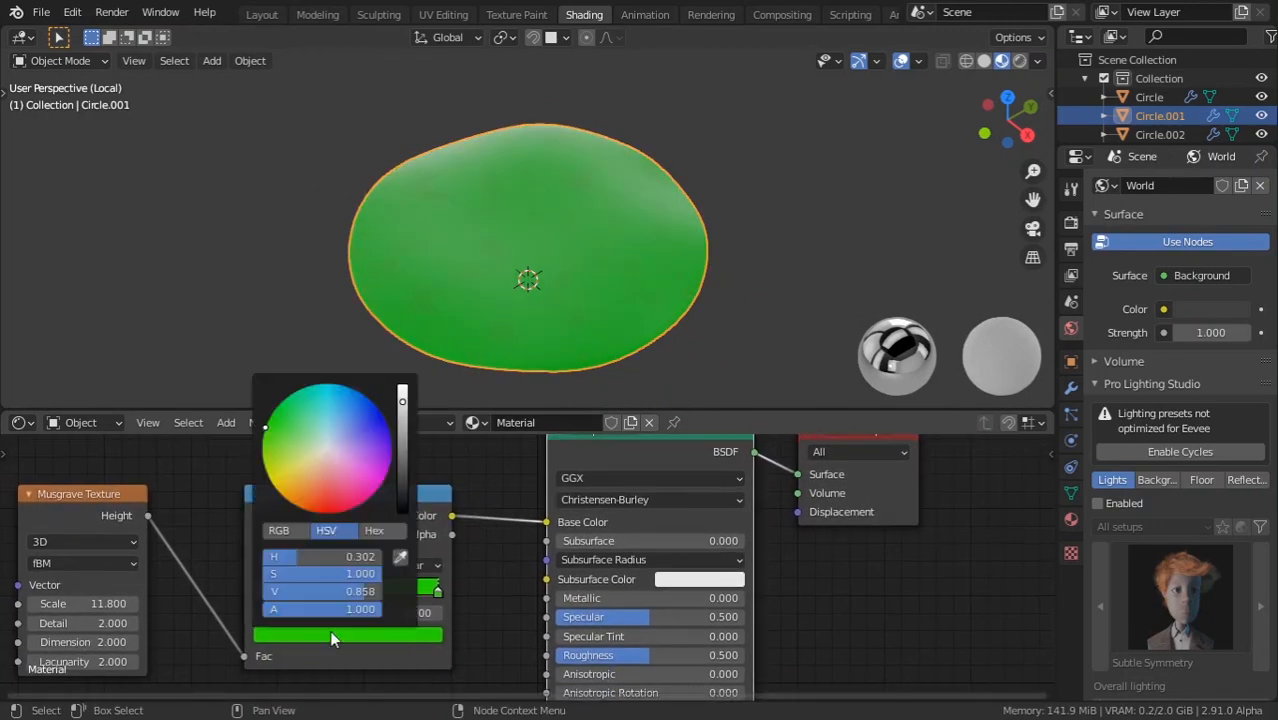
left_click_drag(402, 401, 403, 428)
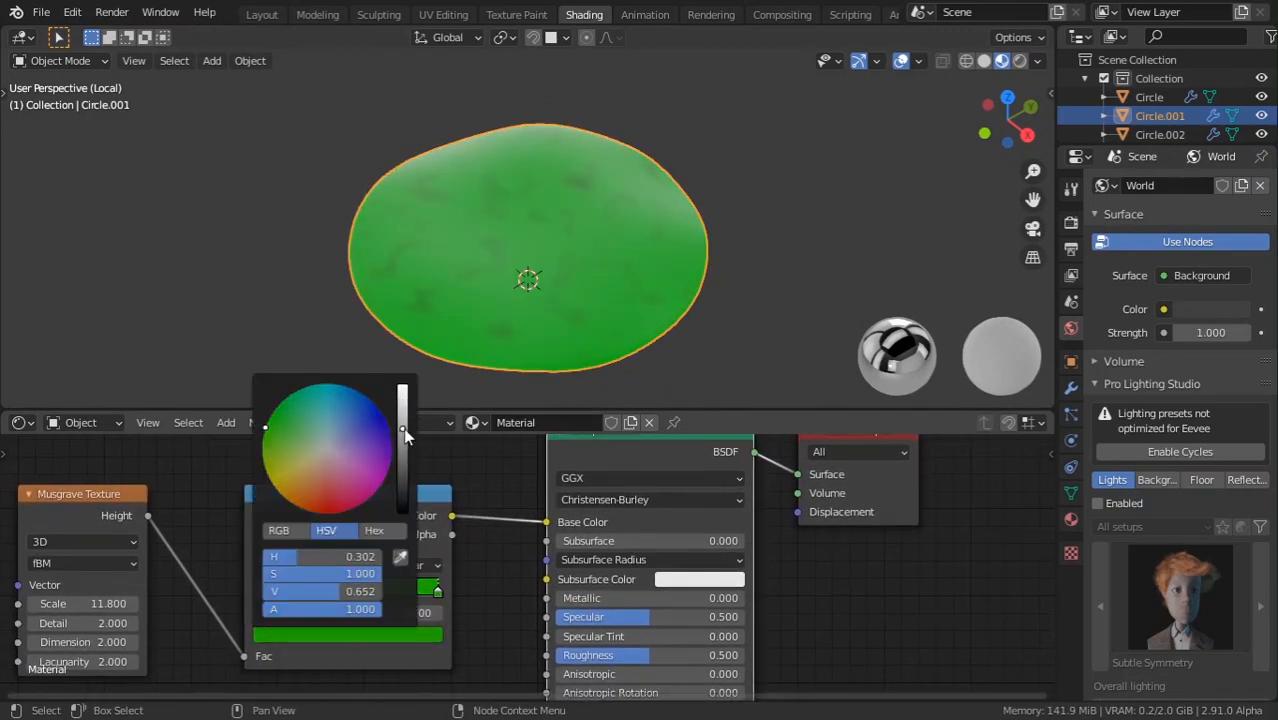
scroll(566, 253, "down", 3)
middle_click_drag(455, 250, 546, 229)
scroll(545, 236, "up", 2)
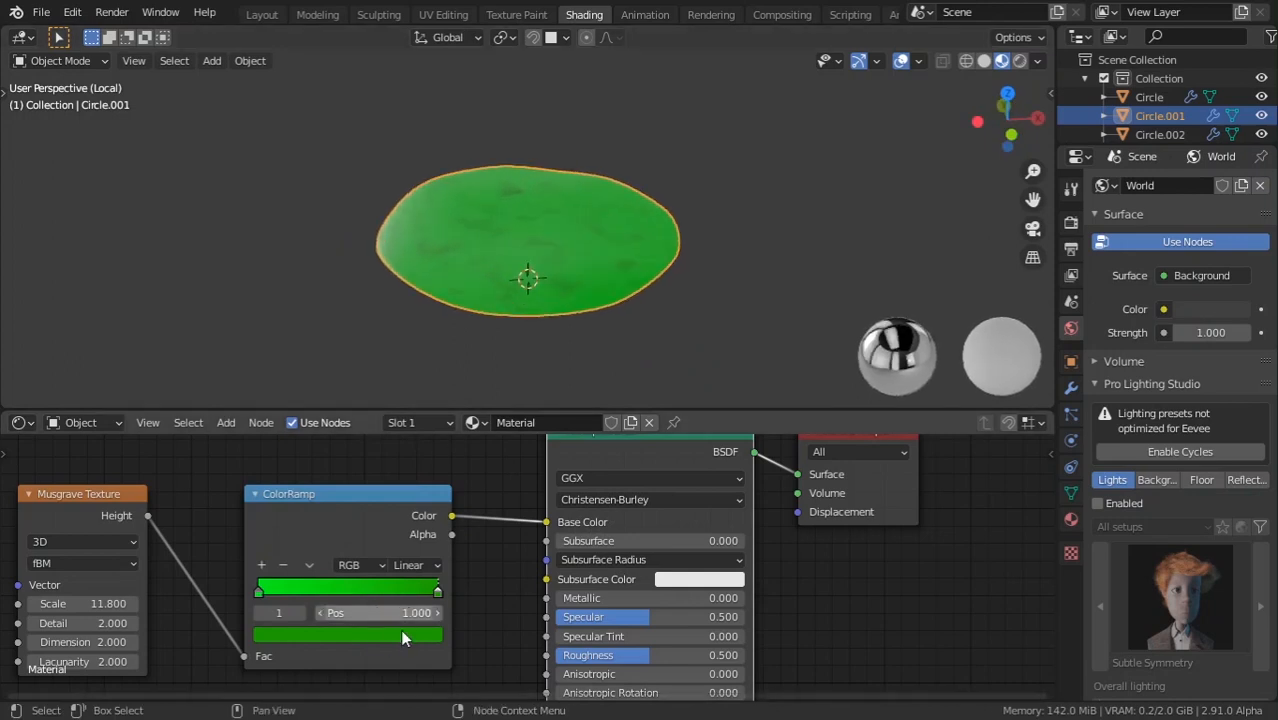
left_click(403, 636)
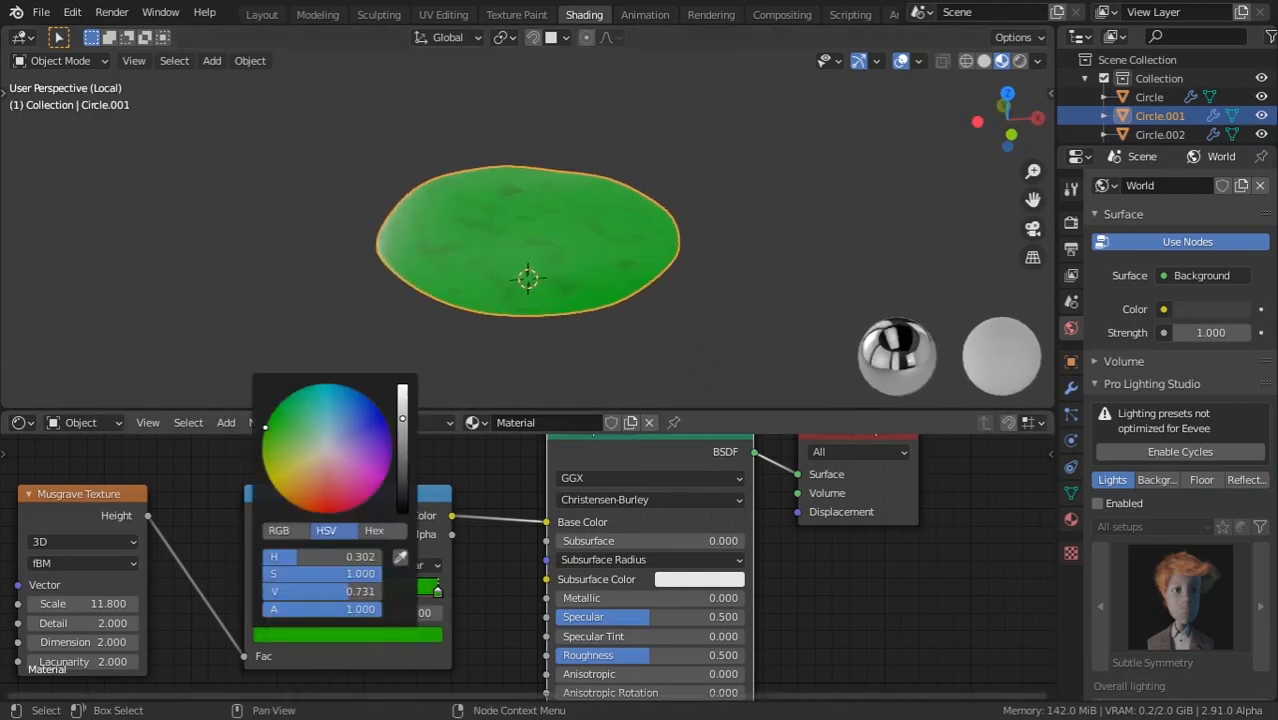
left_click_drag(402, 418, 402, 402)
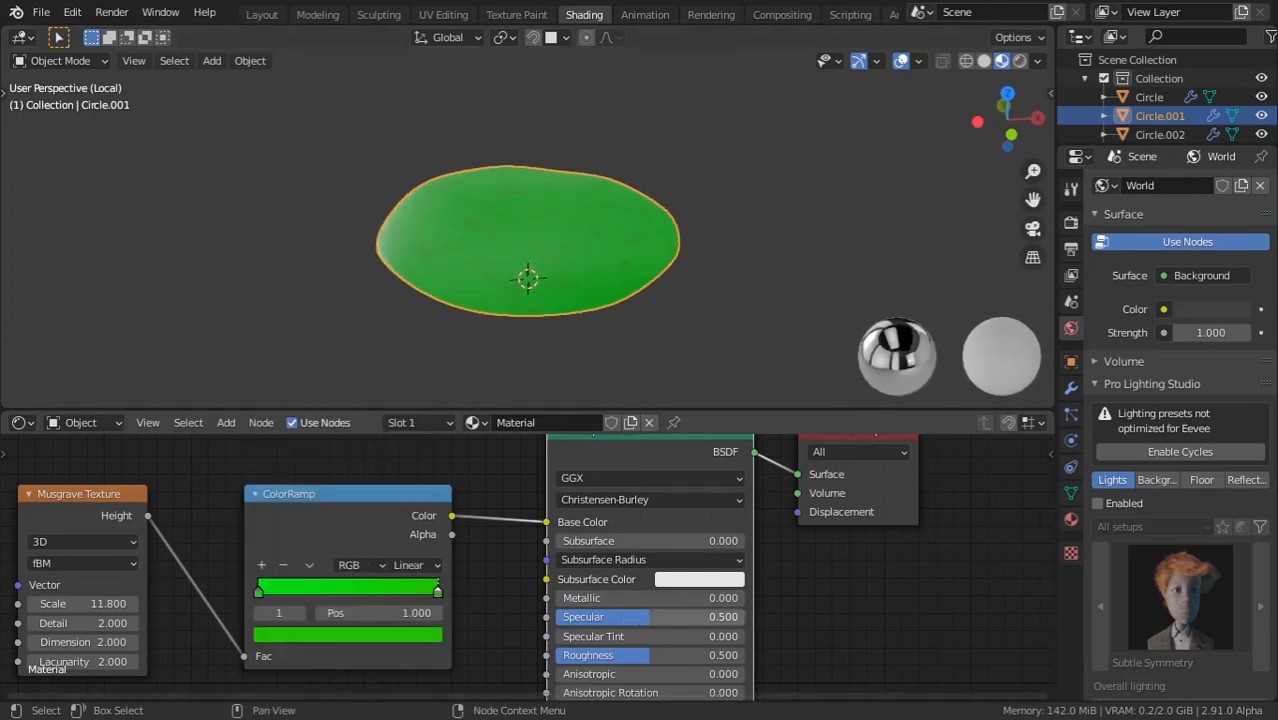
Set the lettuce material's Specular to 0.645 and Roughness to 0.386, and check the shine from several angles.
mouse_move(648, 616)
left_mouse_down()
mouse_move(708, 616)
mouse_move(623, 616)
mouse_move(676, 616)
mouse_move(646, 655)
mouse_move(628, 655)
left_mouse_up()
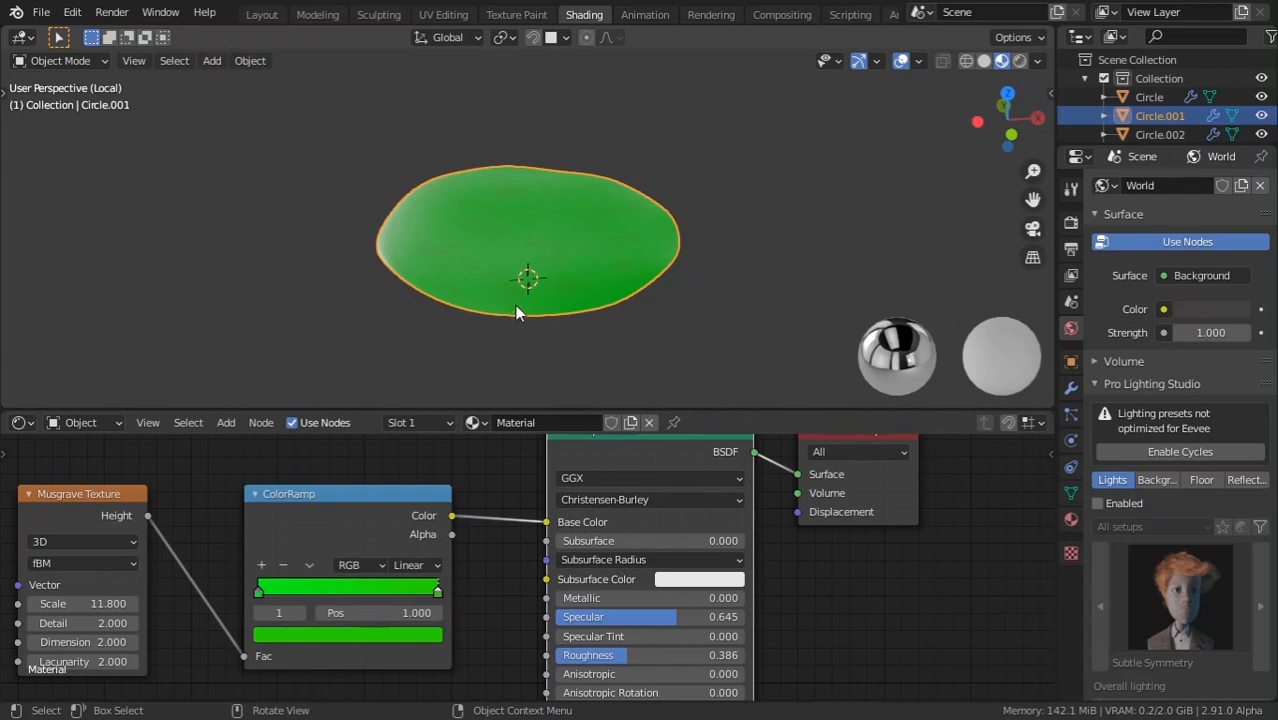
middle_click_drag(515, 308, 572, 316)
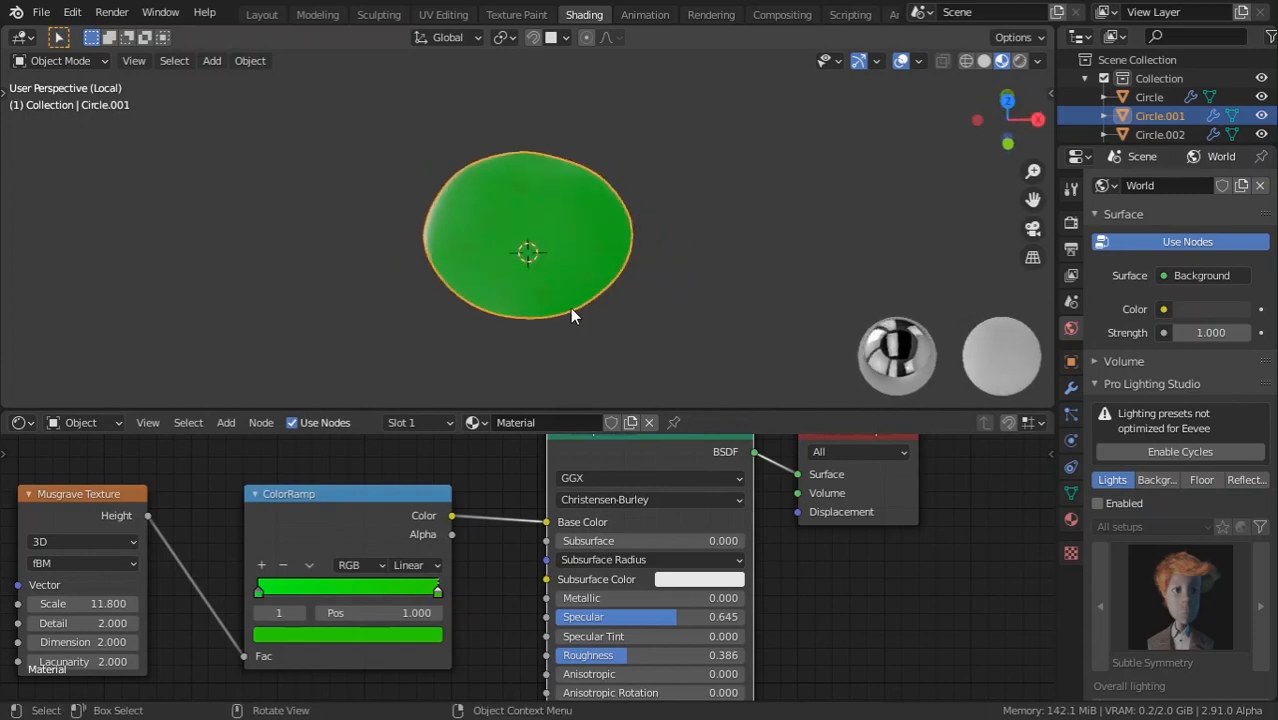
middle_click_drag(571, 309, 708, 248)
scroll(321, 296, "down", 3)
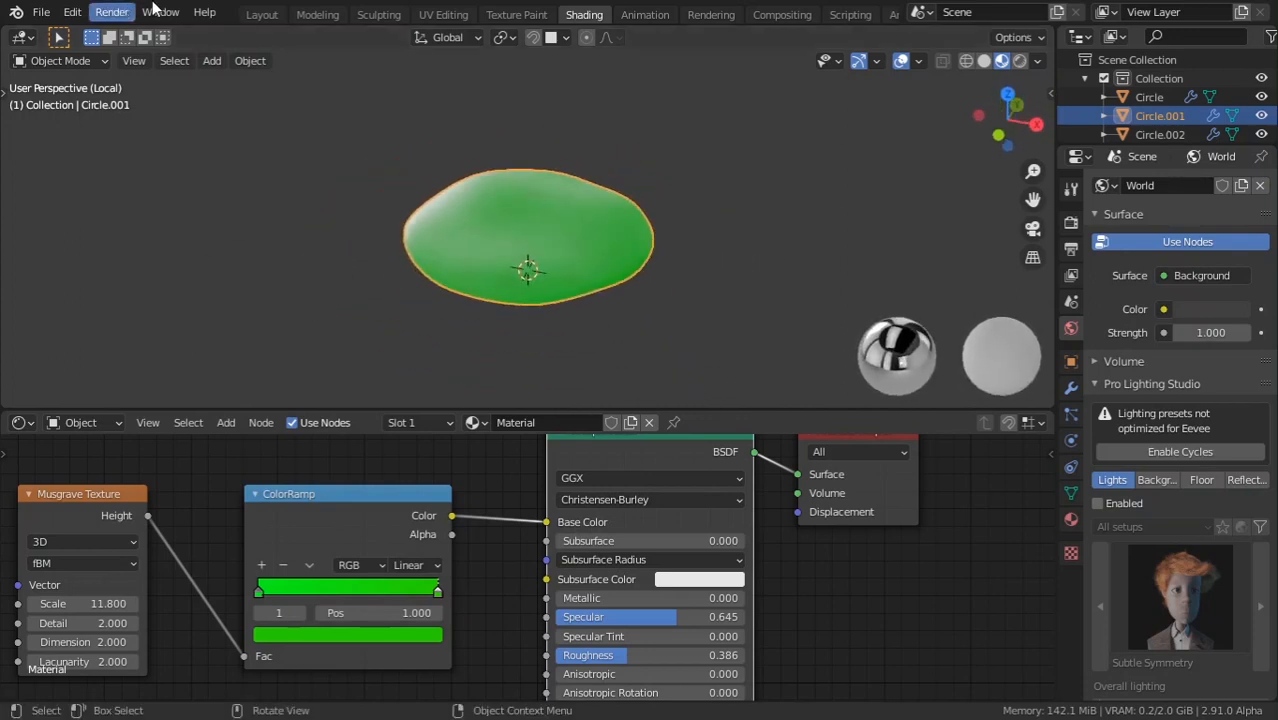
Select the thick patty above the lettuce in the Layout workspace, and return to the Shading workspace with local view turned off.
left_click(250, 14)
middle_click_drag(459, 328, 437, 389)
scroll(447, 445, "up", 2)
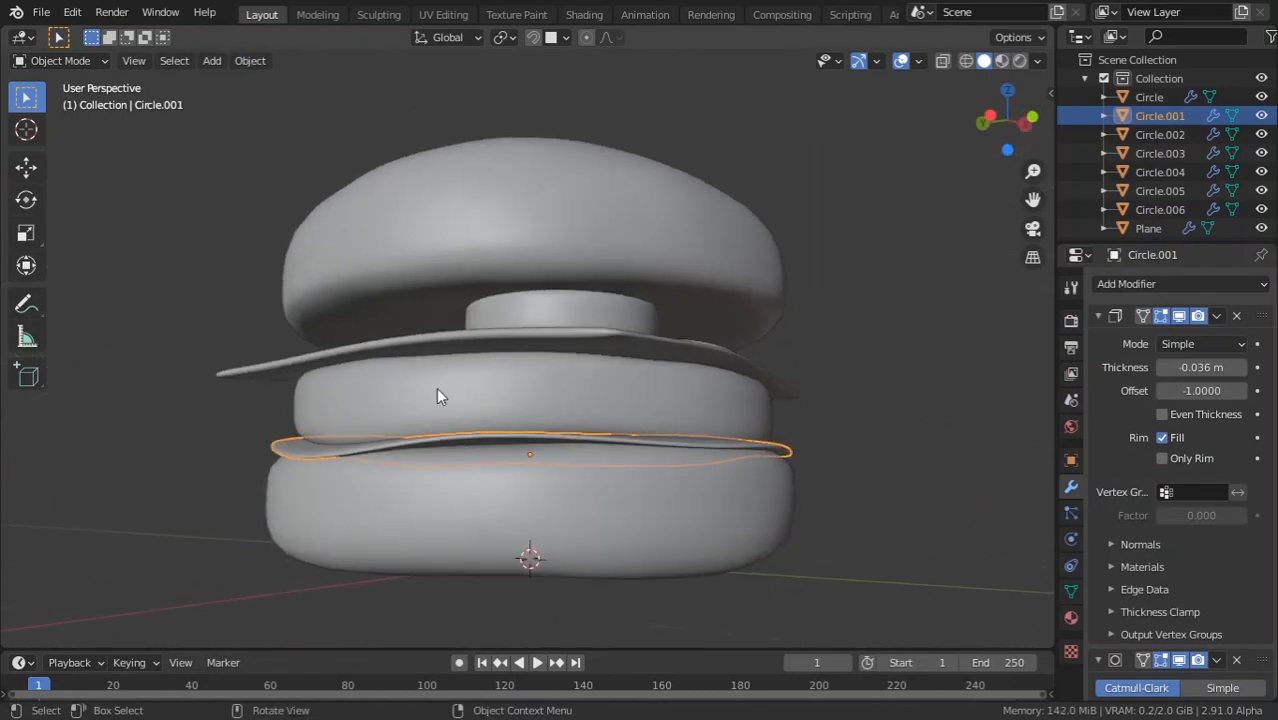
left_click(436, 395)
left_click(443, 14)
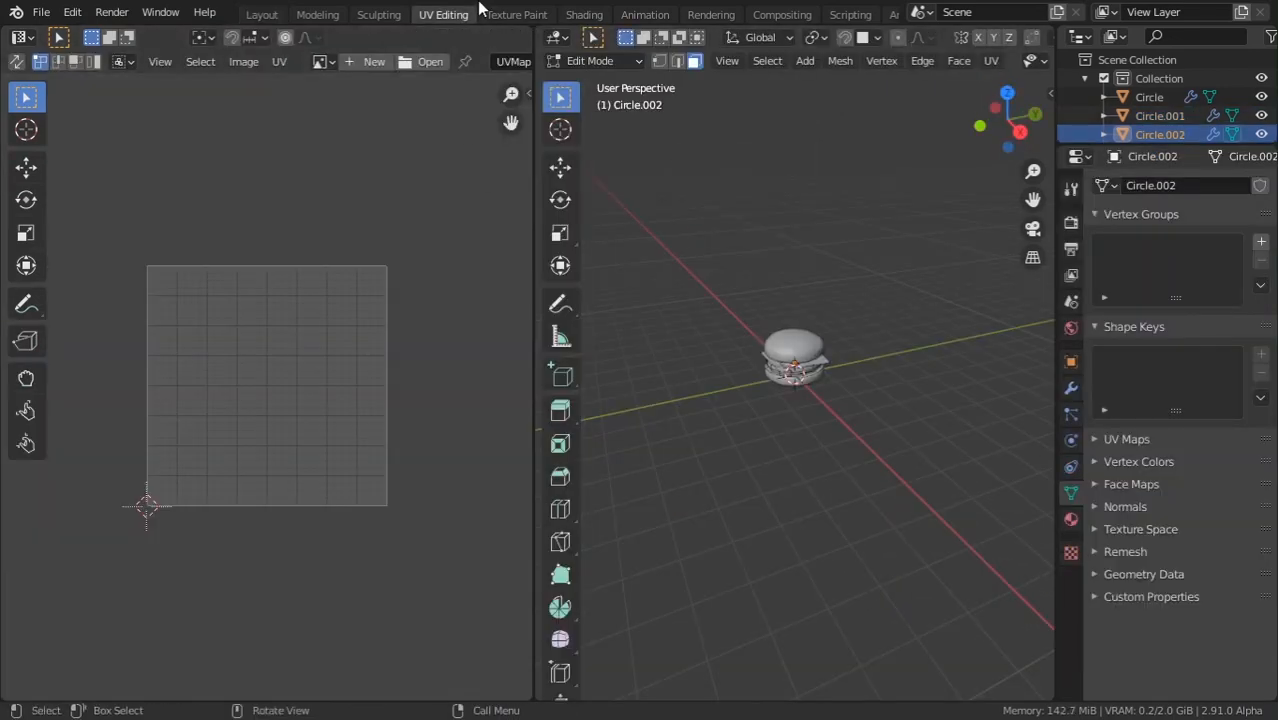
left_click(516, 14)
left_click(584, 14)
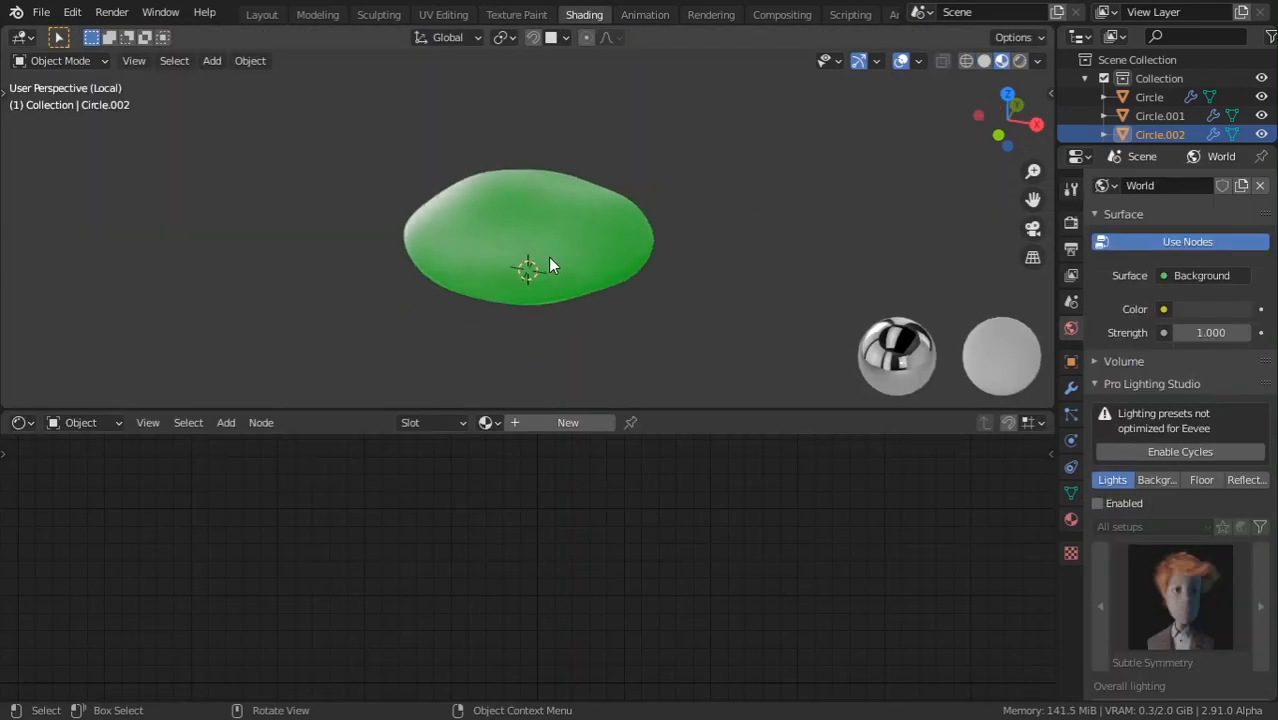
key("KP_Divide")
middle_click_drag(575, 275, 533, 240)
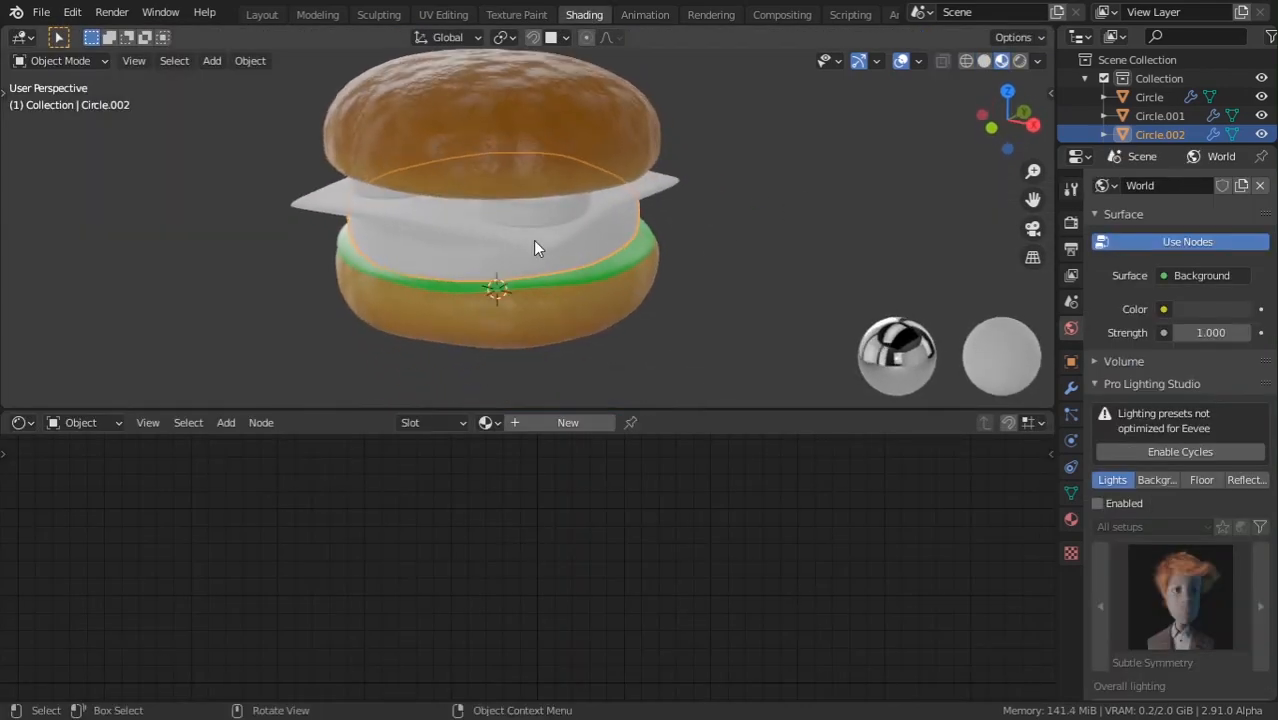
Reselect the patty above the lettuce and give it a new material named "meat".
left_click(394, 246)
left_click(394, 247)
middle_click_drag(456, 334, 474, 353)
scroll(474, 360, "up", 5)
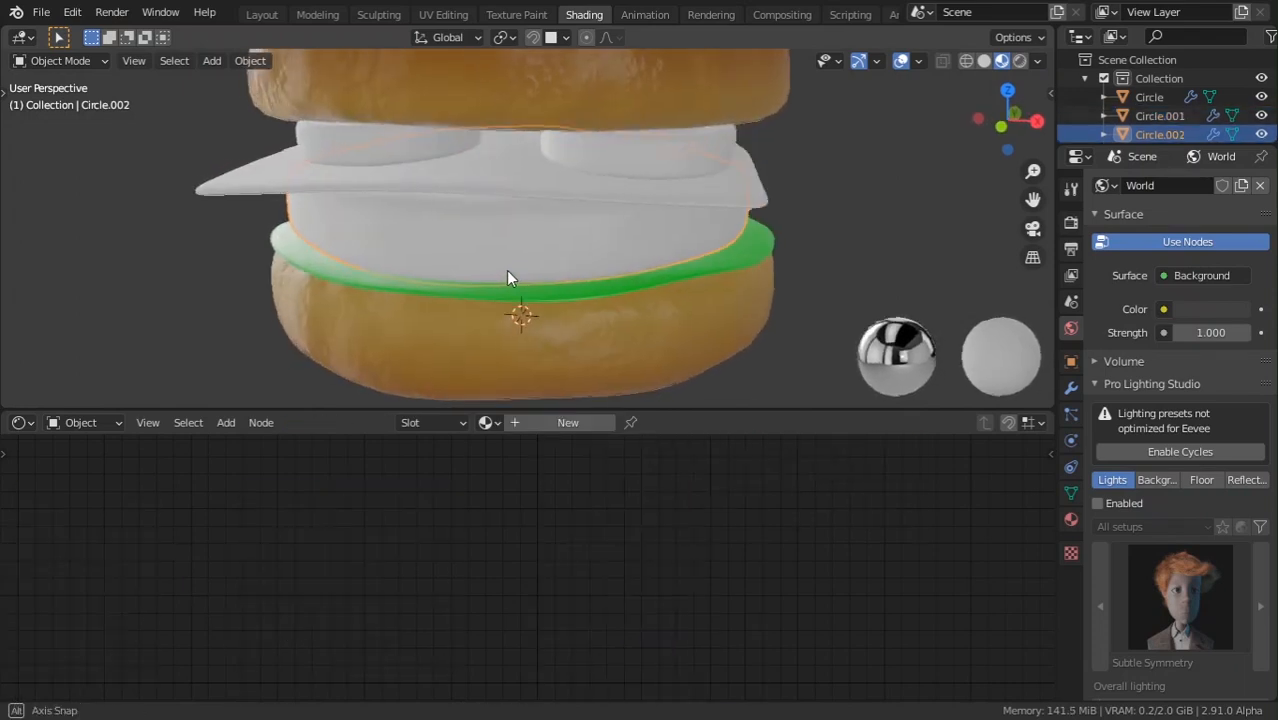
left_click(326, 248)
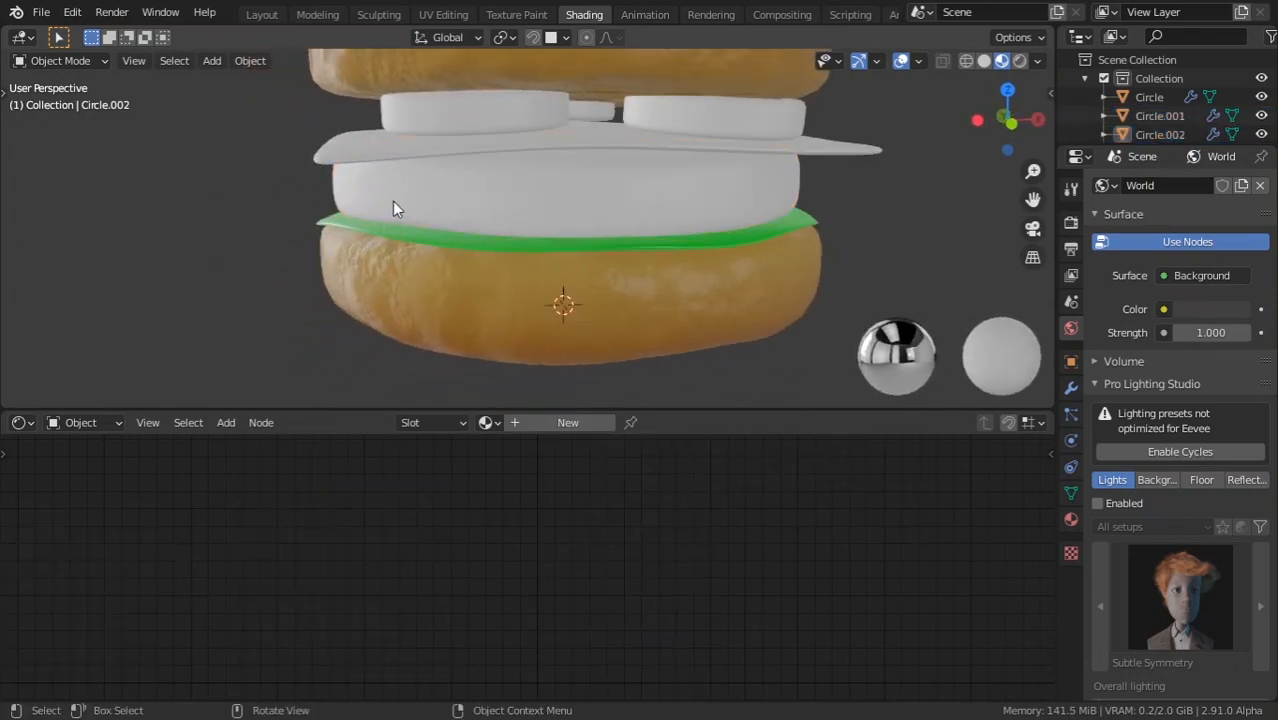
left_click(392, 201)
left_click(566, 423)
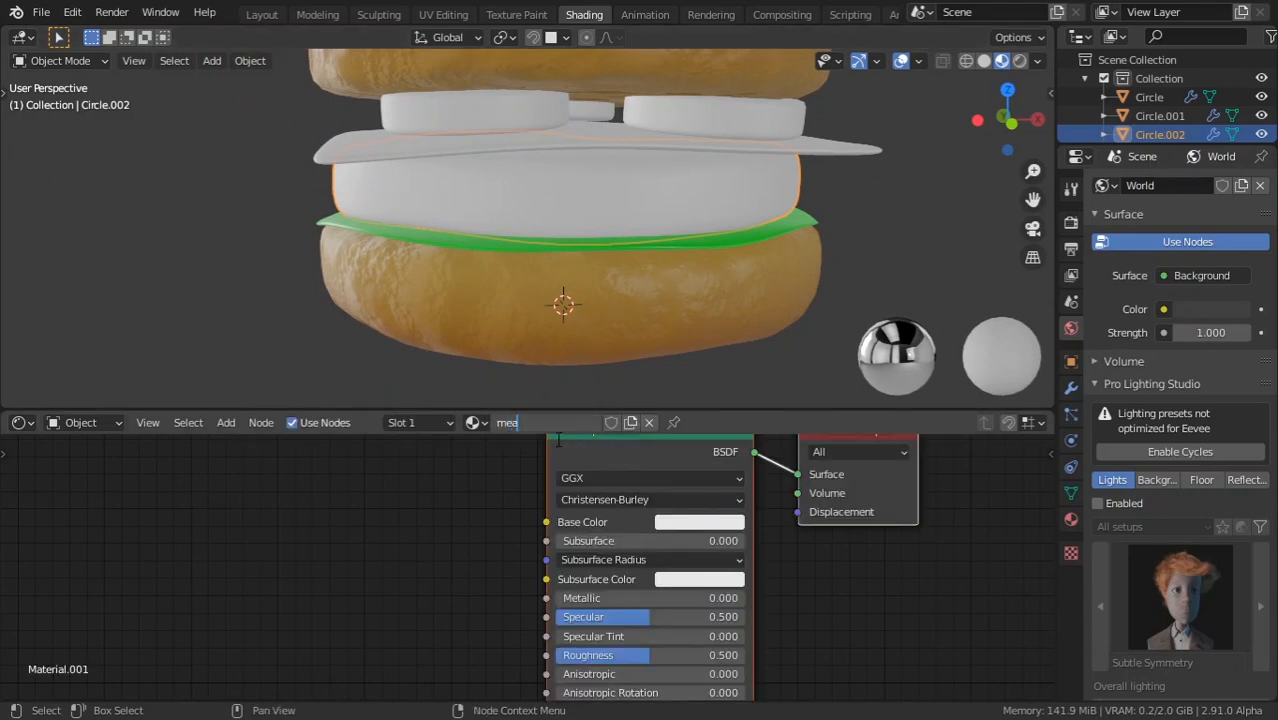
middle_click_drag(670, 488, 628, 516)
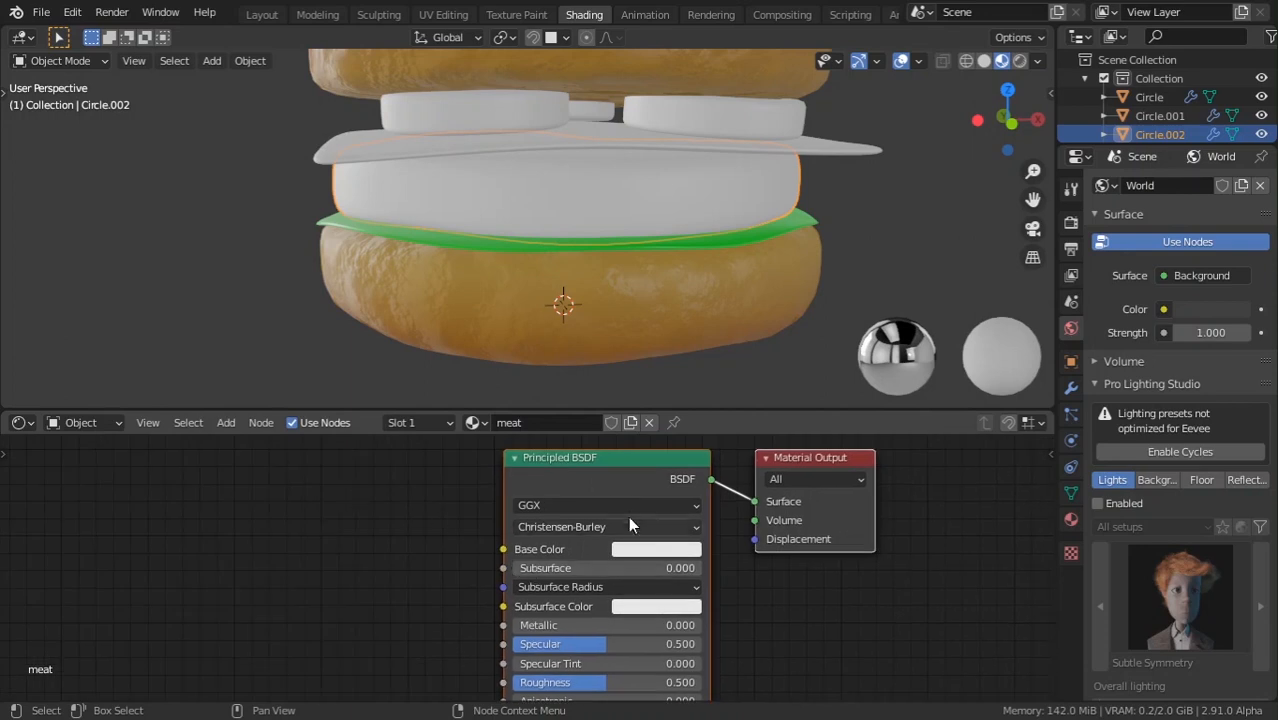
Set the meat material's Base Color to a dark orange-brown with hue 0.072, saturation 1 and a value slightly below 0.491.
left_click(651, 548)
left_click_drag(696, 403, 652, 419)
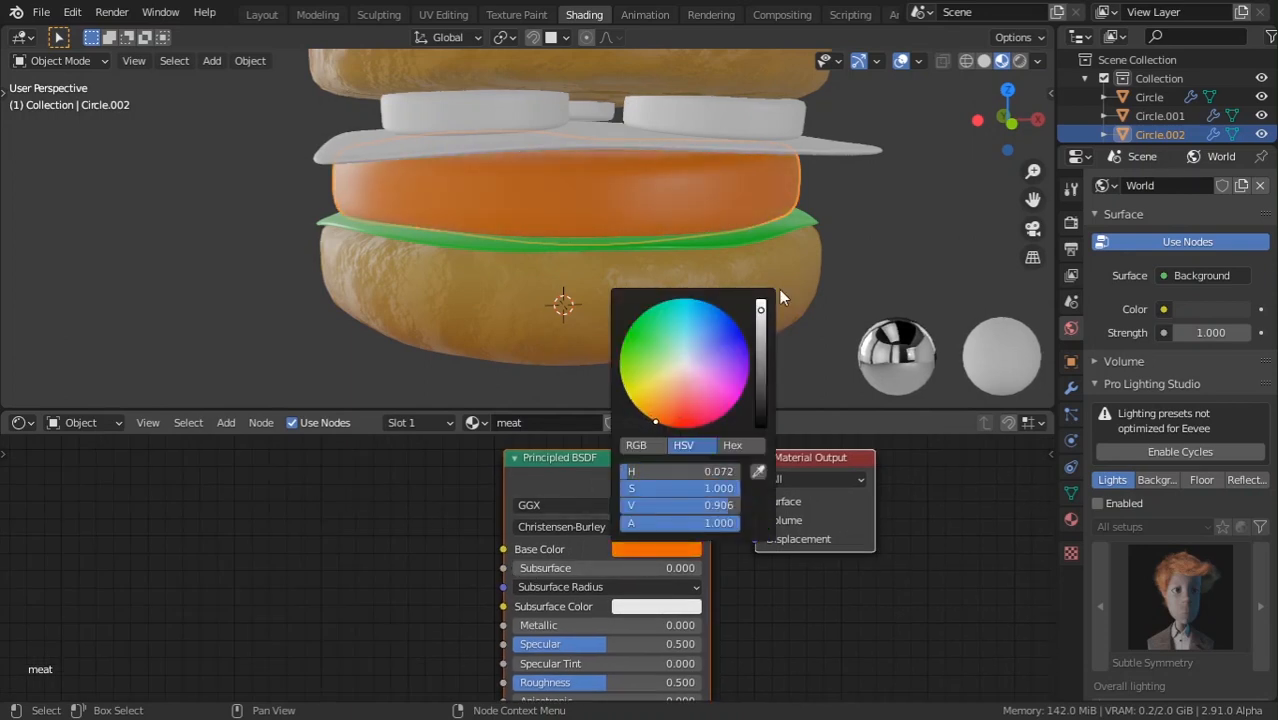
left_click_drag(760, 316, 761, 354)
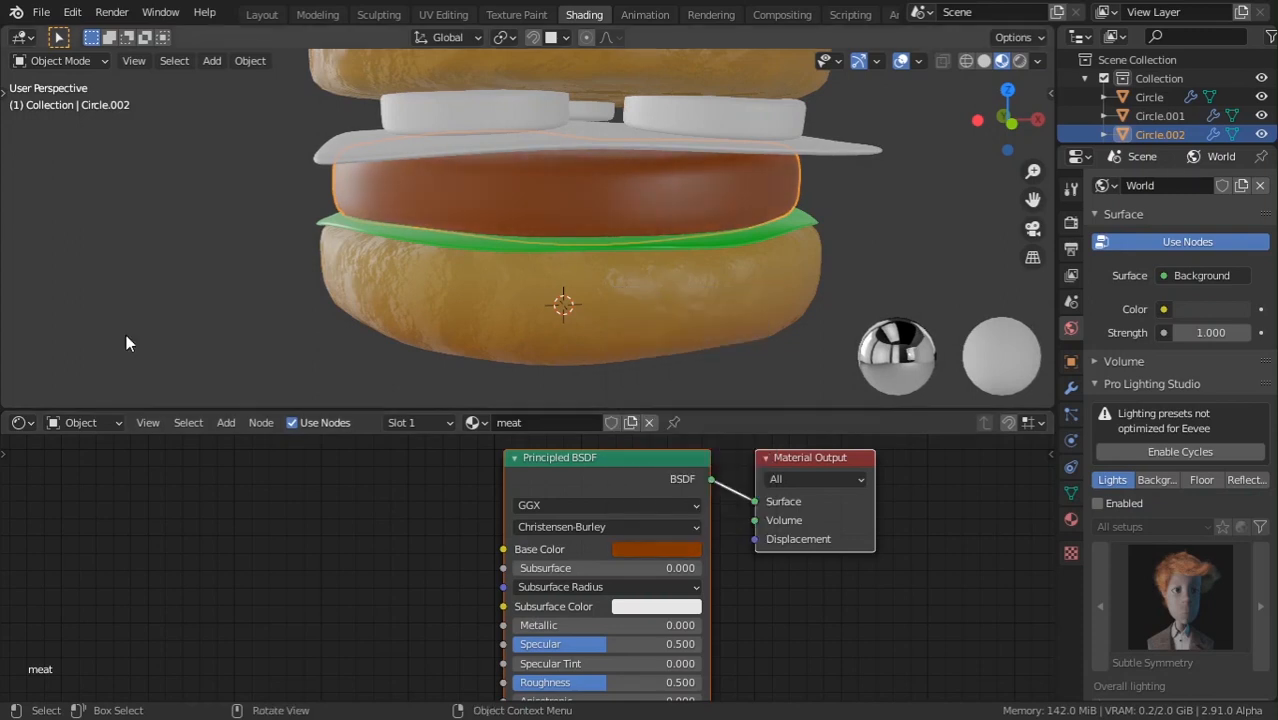
scroll(613, 262, "down", 4)
mouse_move(495, 636)
middle_mouse_down()
mouse_move(488, 581)
mouse_move(476, 633)
middle_mouse_up()
left_click(645, 441)
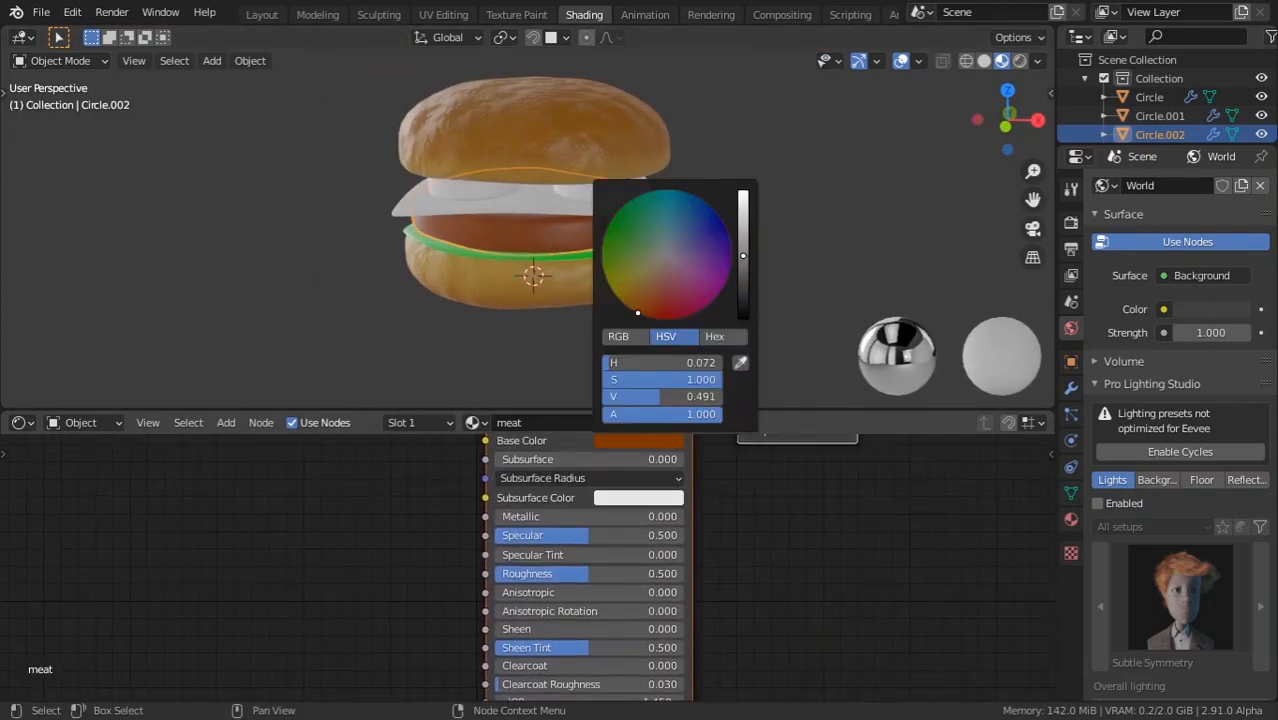
left_click_drag(743, 256, 743, 270)
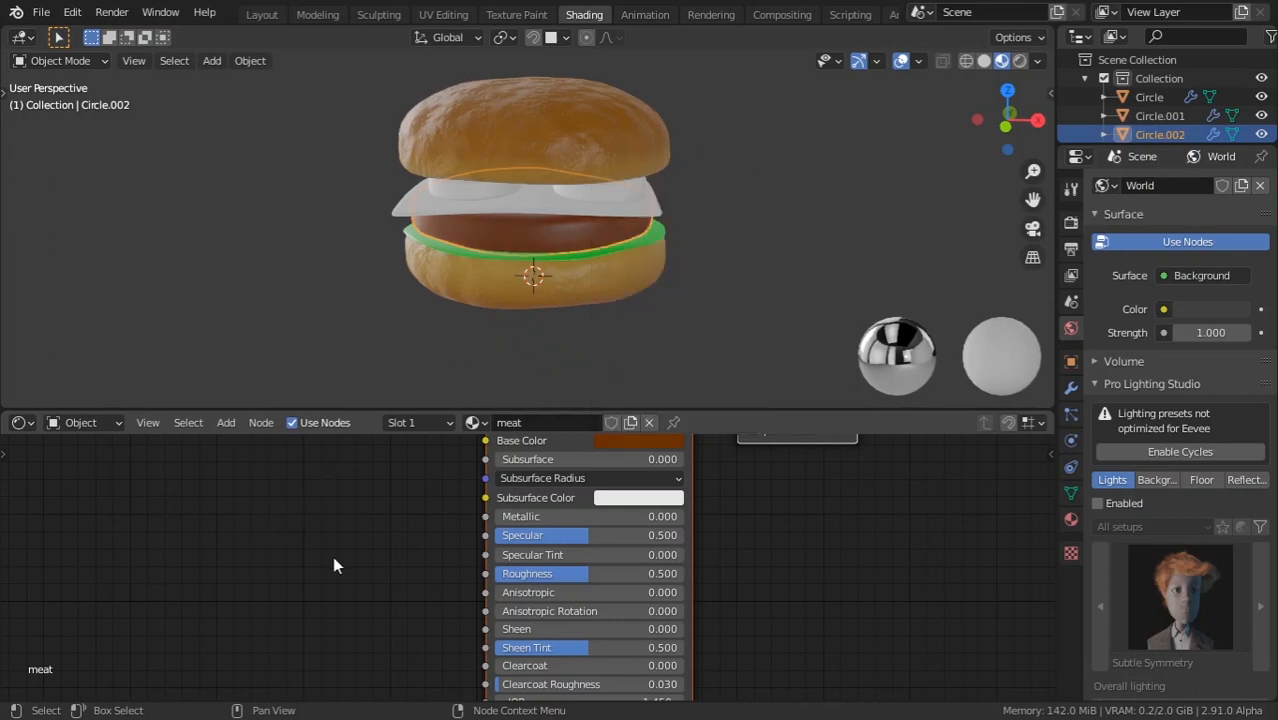
Add a Musgrave Texture node to the meat material, placed before the Principled BSDF.
scroll(351, 551, "down", 5)
key("shift+a")
mouse_move(330, 567)
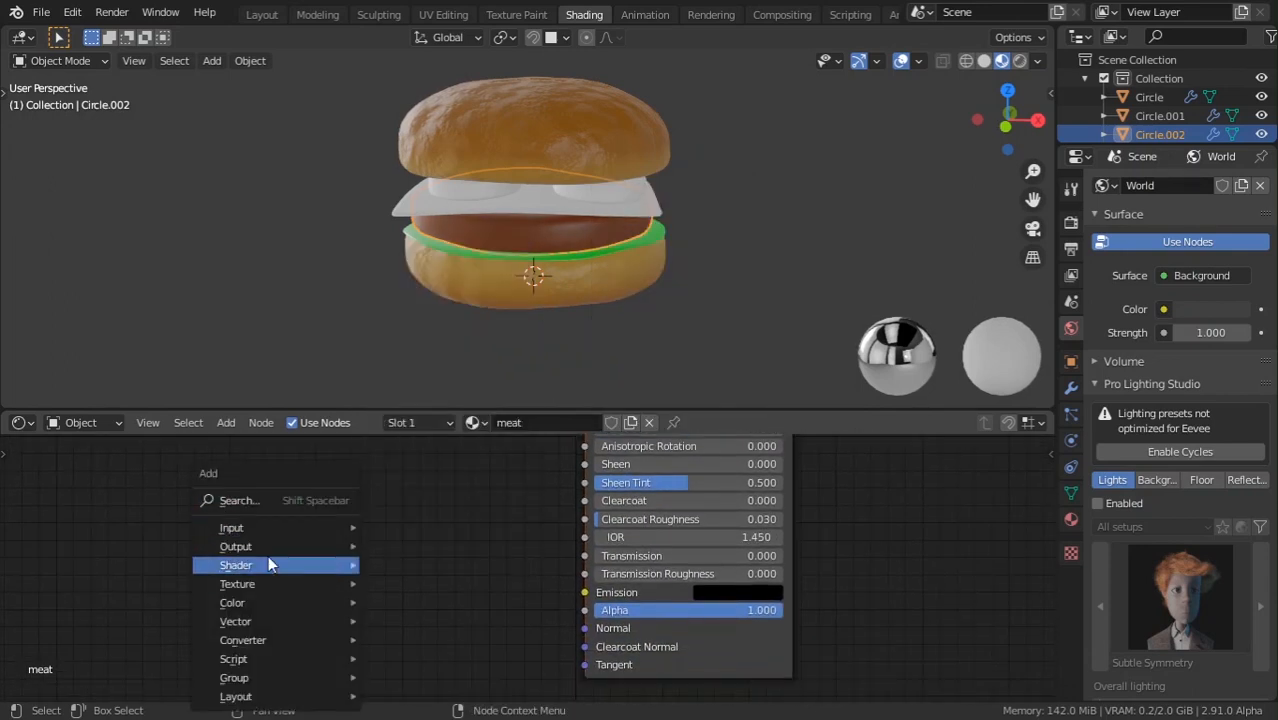
mouse_move(250, 586)
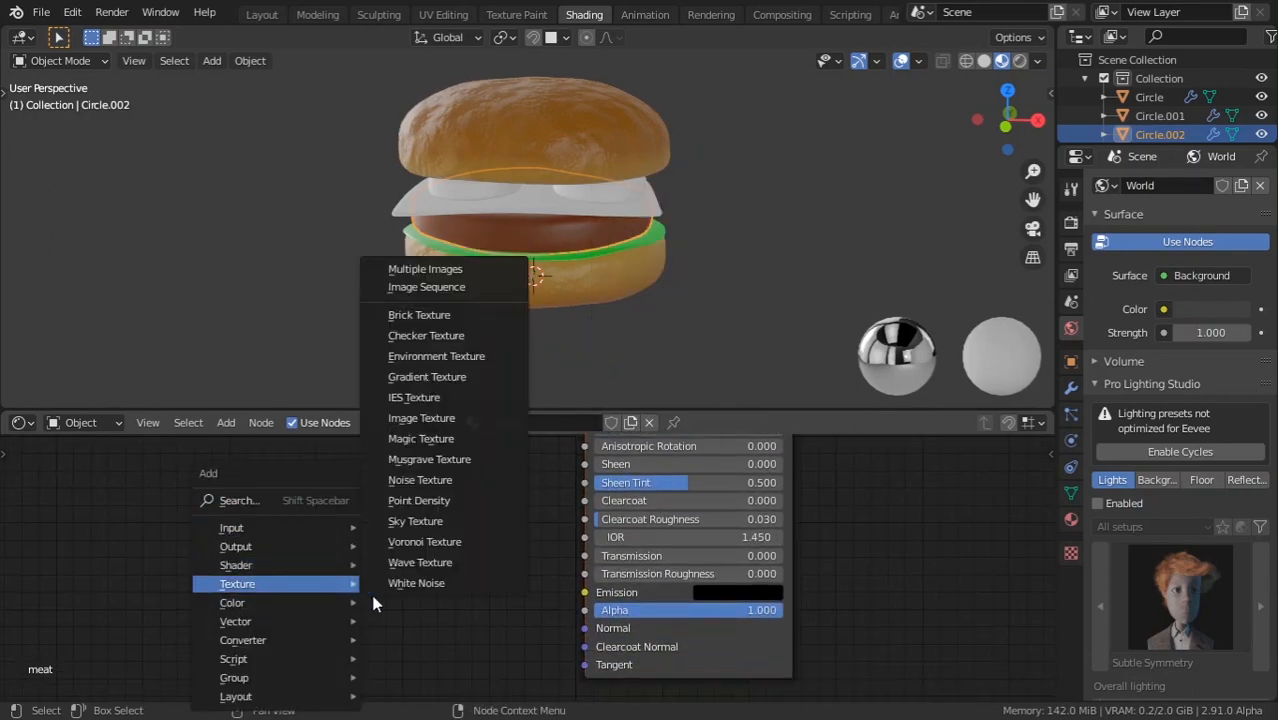
left_click(426, 458)
left_click(322, 650)
Add a Bump node linked to the Principled BSDF's Normal input, and move the Musgrave Texture node farther from it.
key("shift+a")
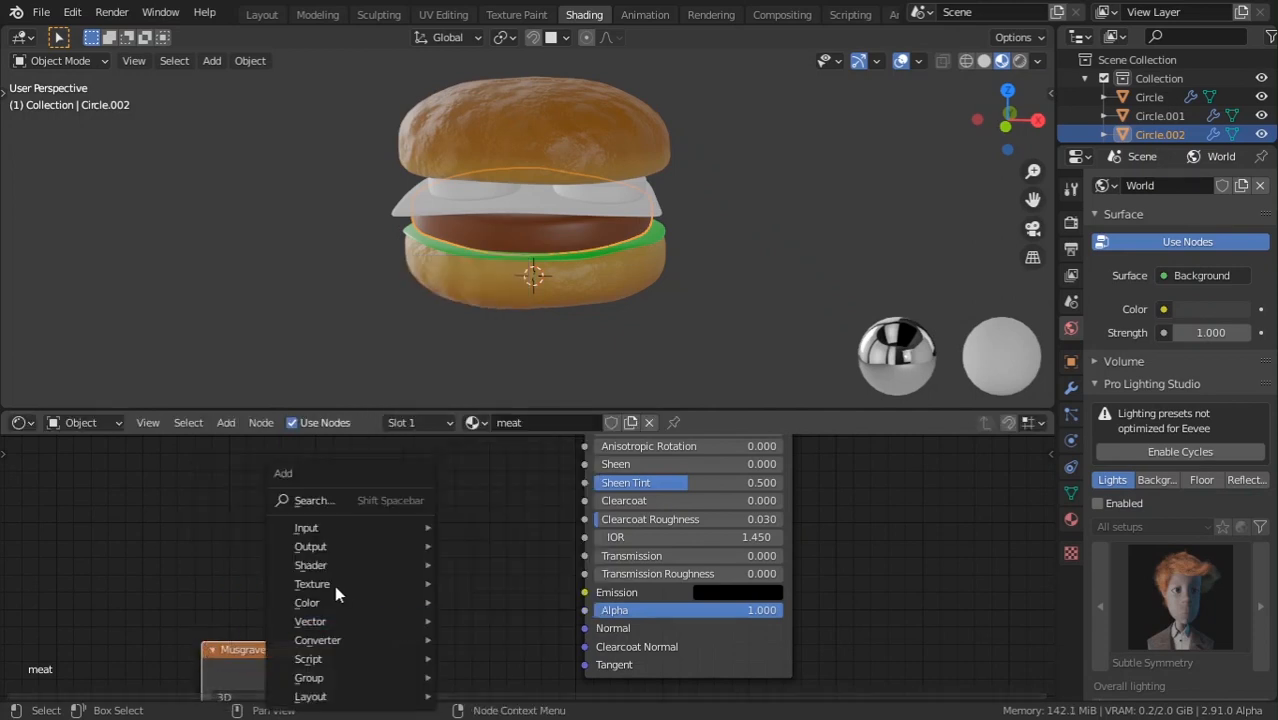
left_click(342, 499)
type("bum")
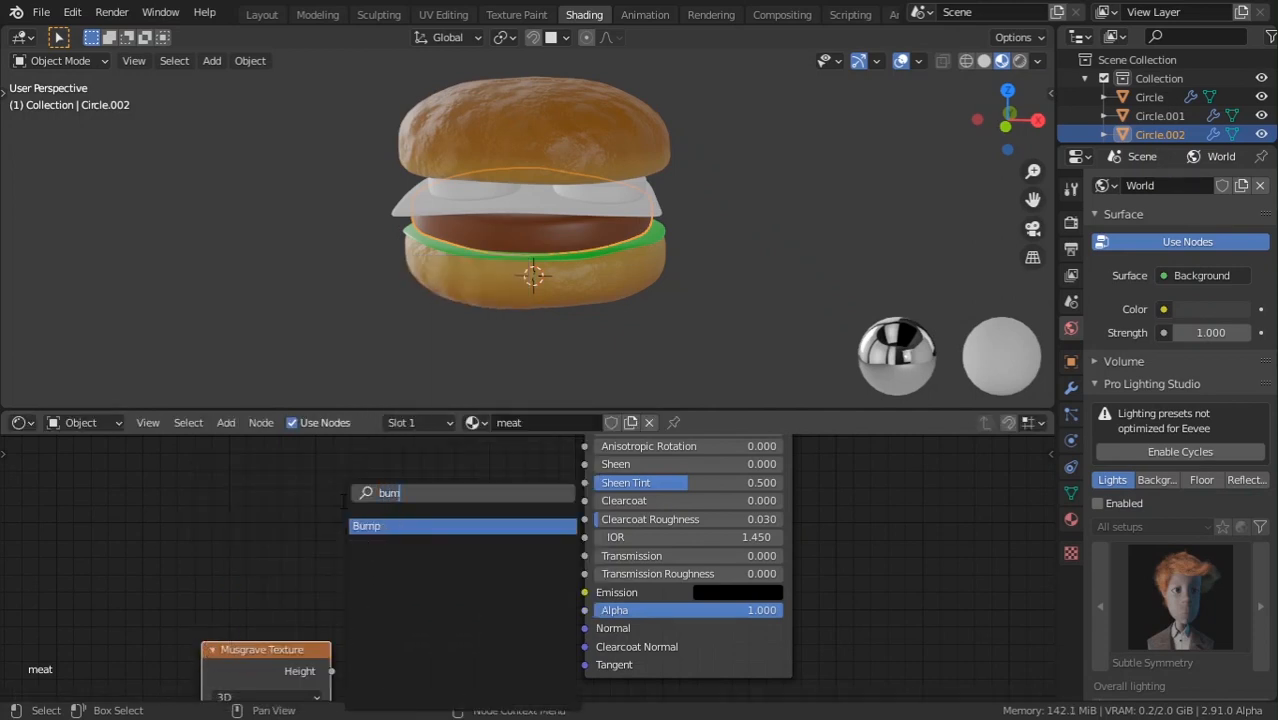
key("Return")
left_click(421, 592)
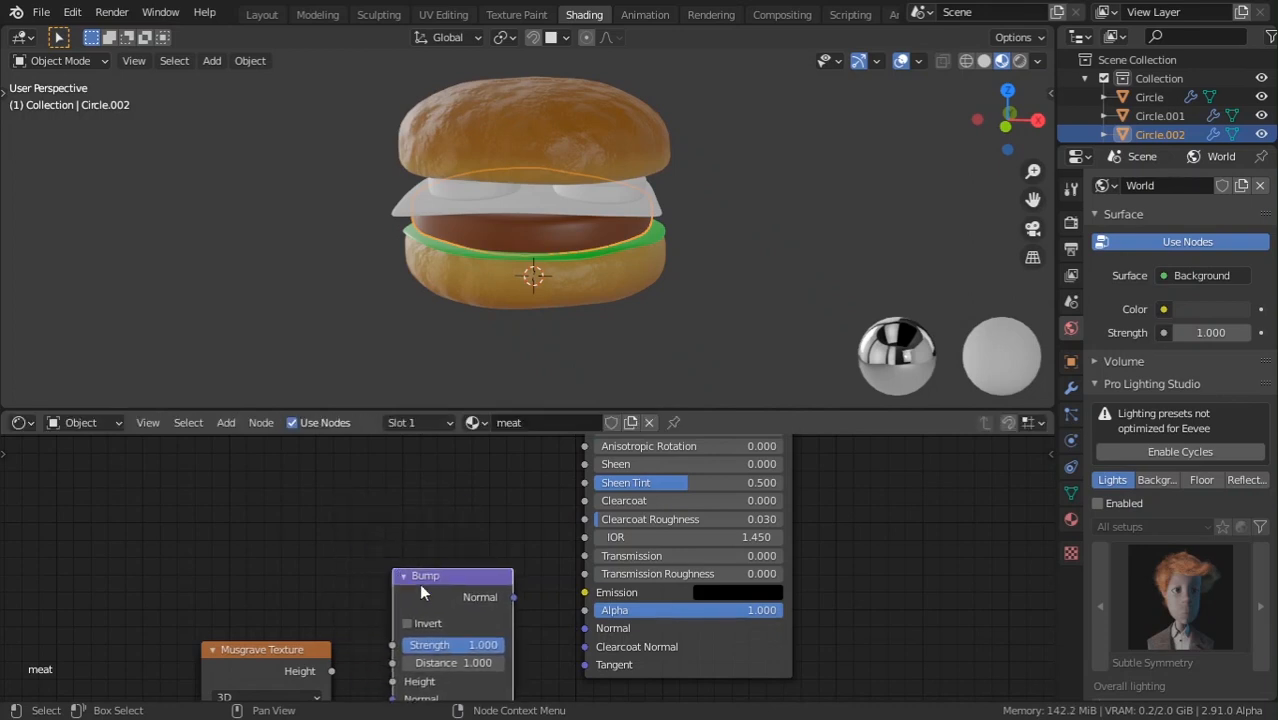
left_click_drag(512, 598, 585, 630)
key("Home")
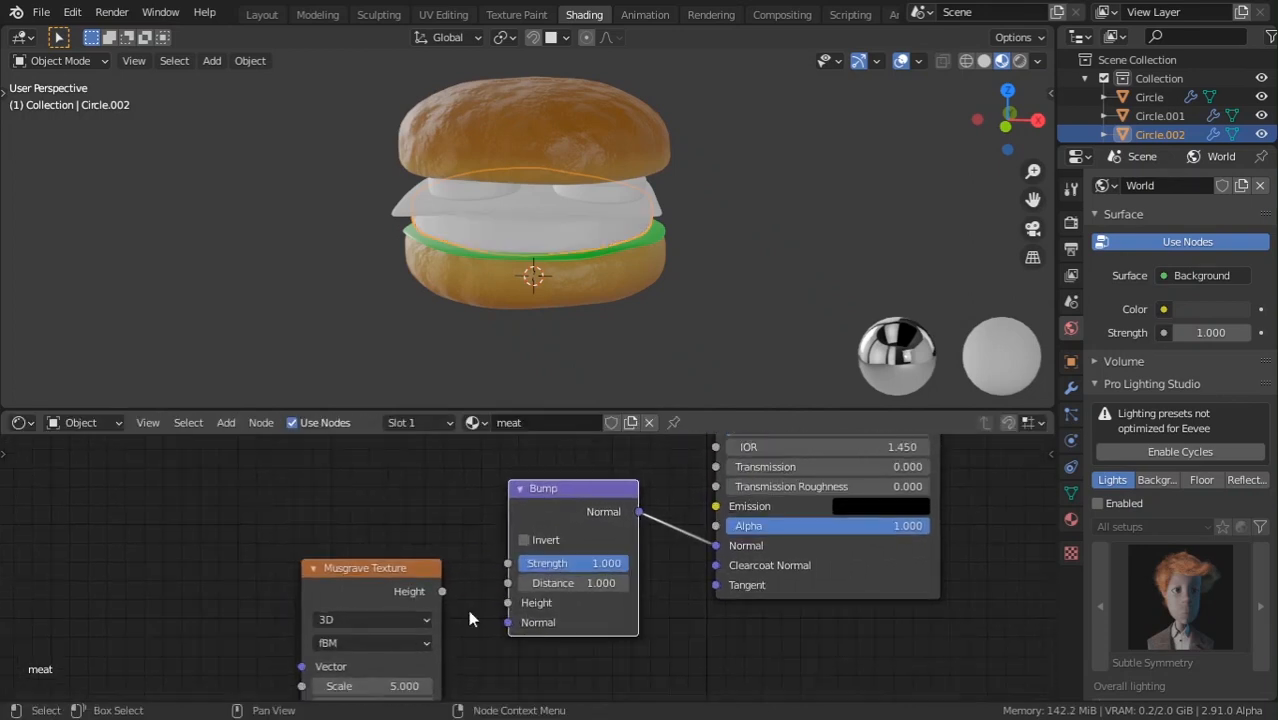
left_click_drag(390, 563, 313, 533)
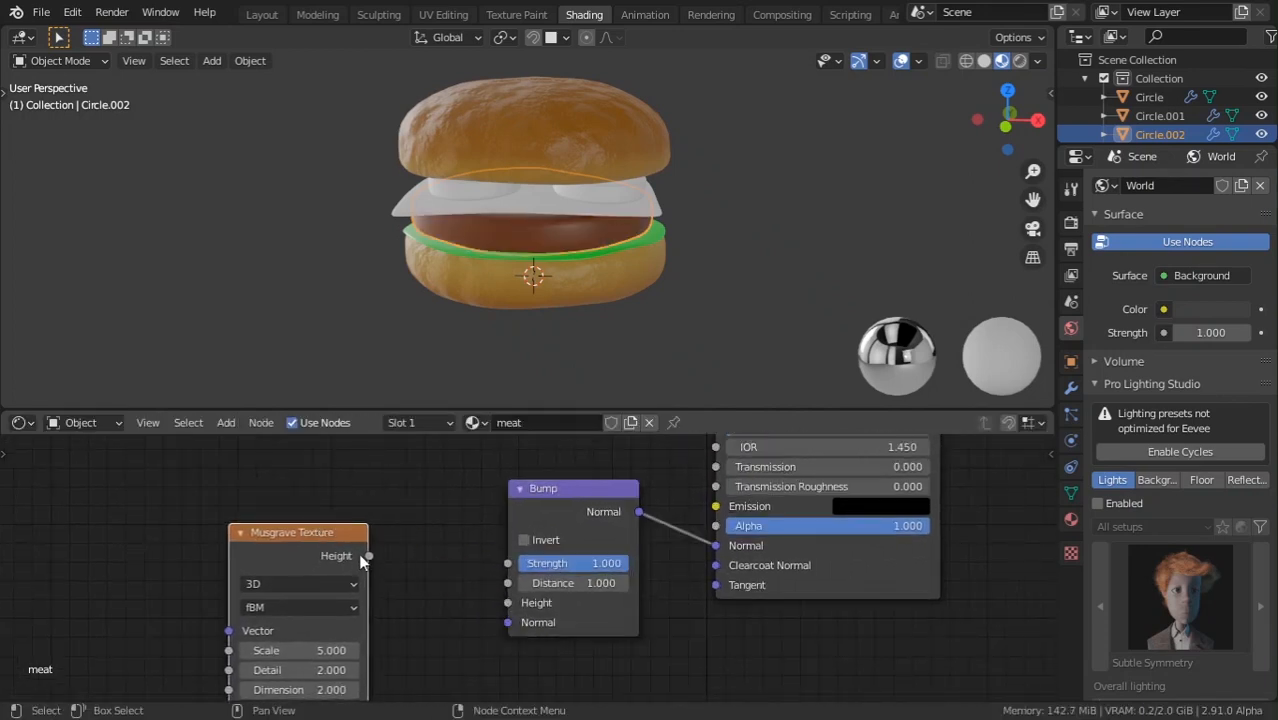
Link the Musgrave Texture's Height output to the Bump node's Height input in the meat material.
left_click_drag(390, 558, 394, 566)
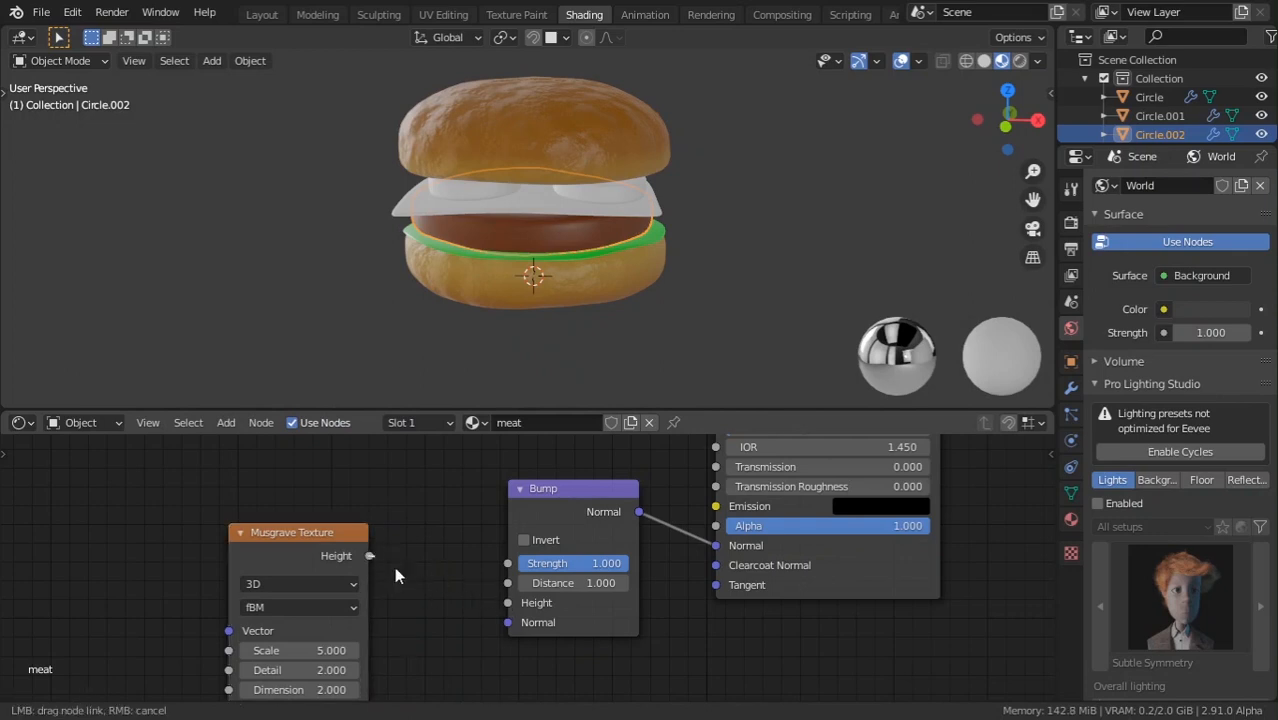
left_click_drag(503, 602, 508, 602)
scroll(468, 251, "up", 5)
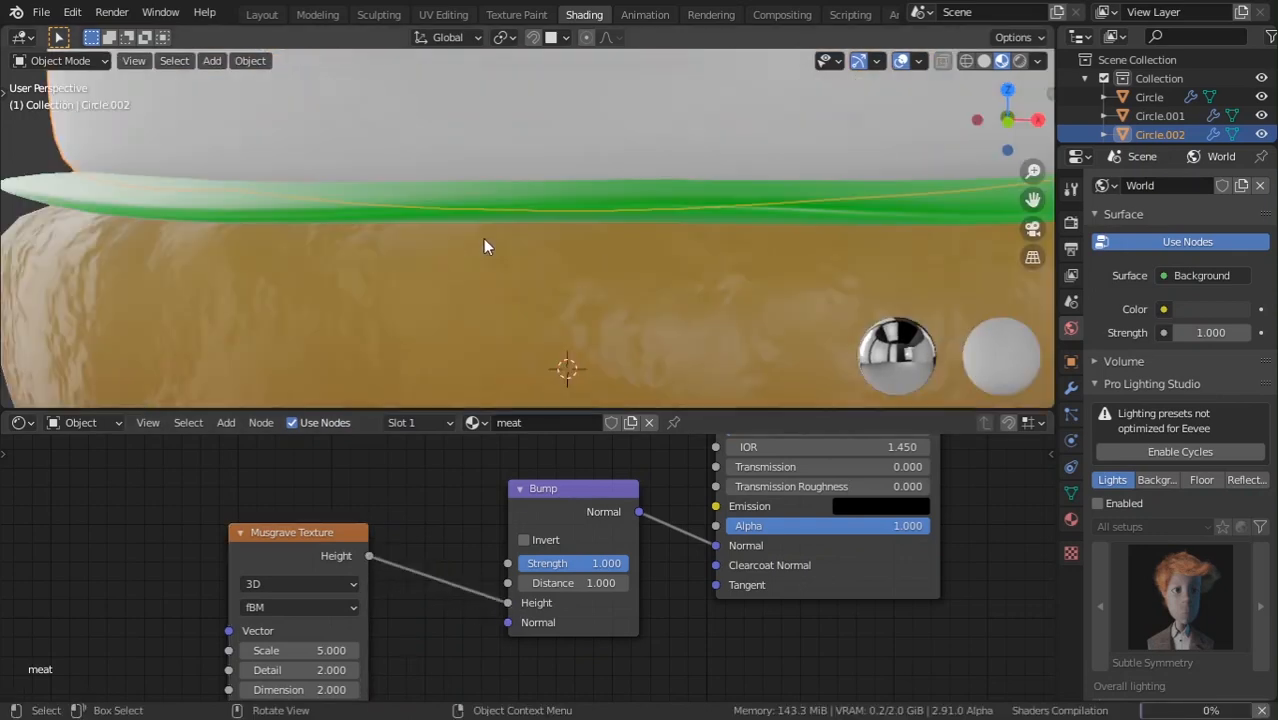
middle_click_drag(453, 199, 340, 405)
middle_click_drag(342, 522, 438, 452)
scroll(444, 261, "down", 8)
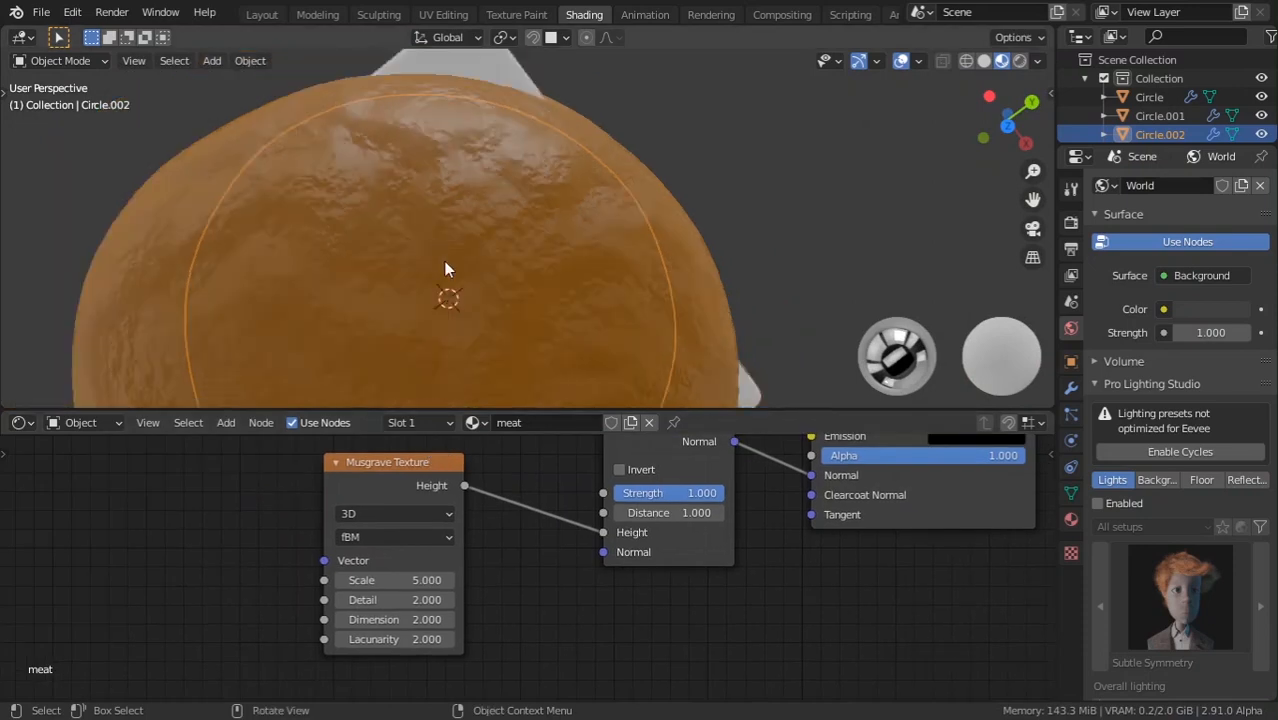
Isolate the meat patty in local view and bring it close up from the side.
middle_click_drag(444, 261, 422, 205)
scroll(422, 205, "up", 1)
key("slash")
scroll(506, 188, "up", 2)
middle_click_drag(506, 285, 478, 280)
scroll(481, 292, "up", 2)
scroll(419, 526, "up", 1)
Move the Musgrave Texture node farther from the Bump node and set its Scale to 26.8 and Detail to 16.
left_click_drag(401, 473, 338, 482)
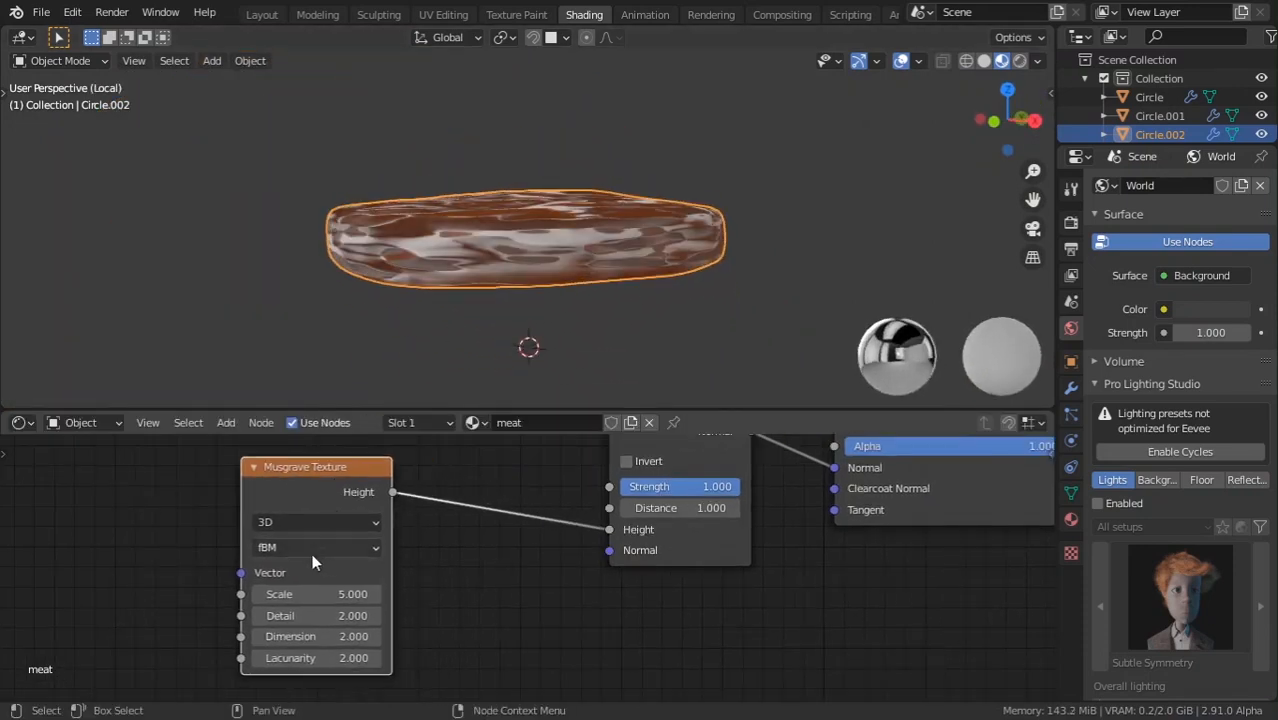
left_click_drag(320, 594, 508, 640)
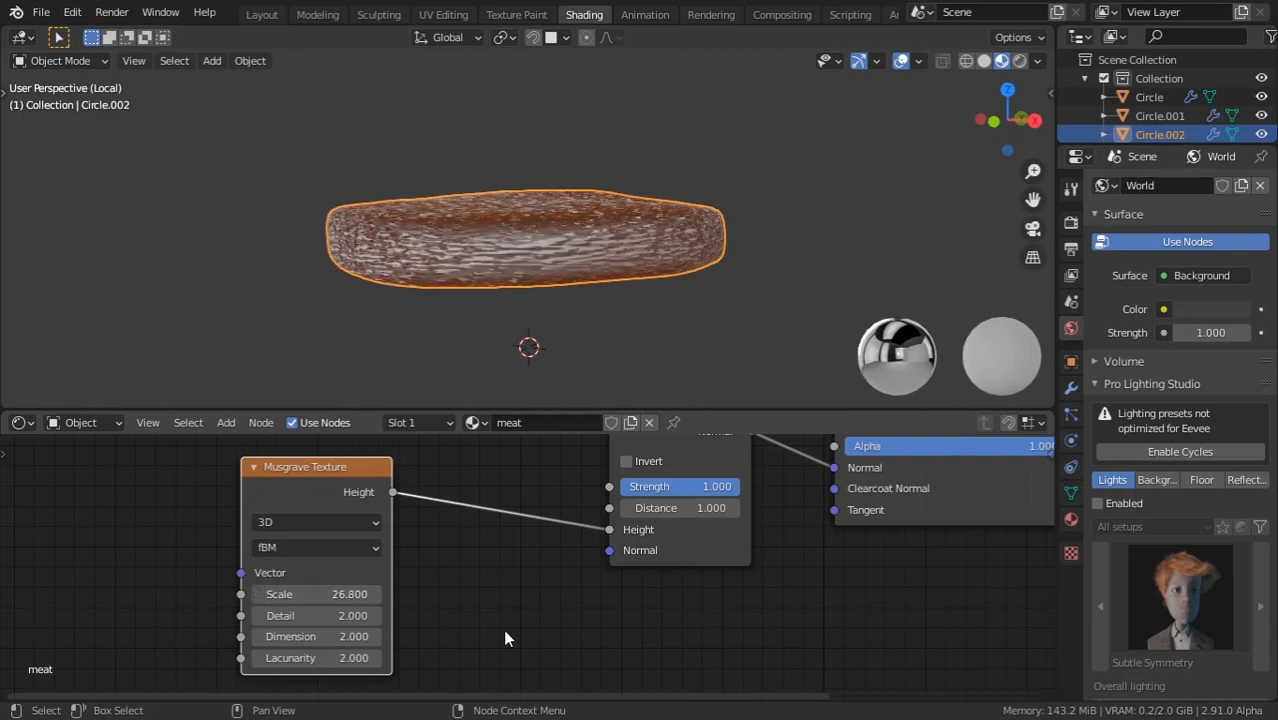
left_click_drag(326, 611, 420, 613)
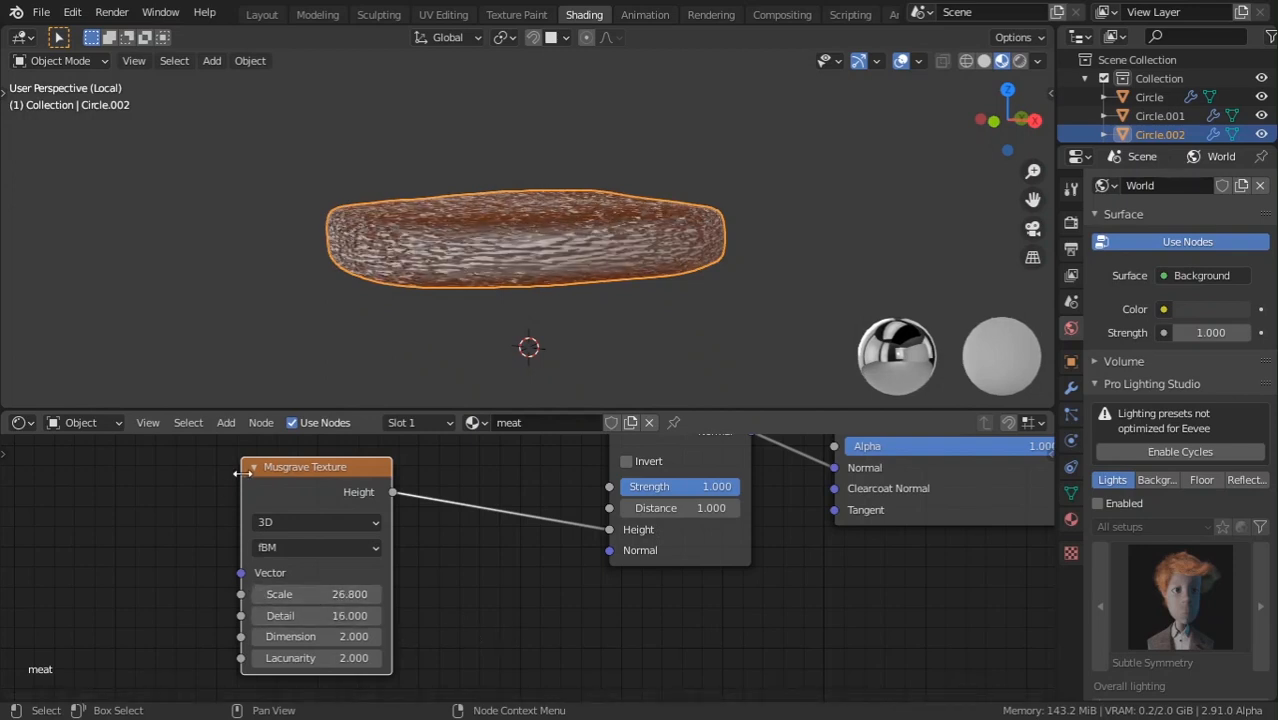
Add Texture Coordinate and Mapping nodes before the Musgrave Texture, and feed the Mapping vector from the Object coordinates.
key("ctrl+t")
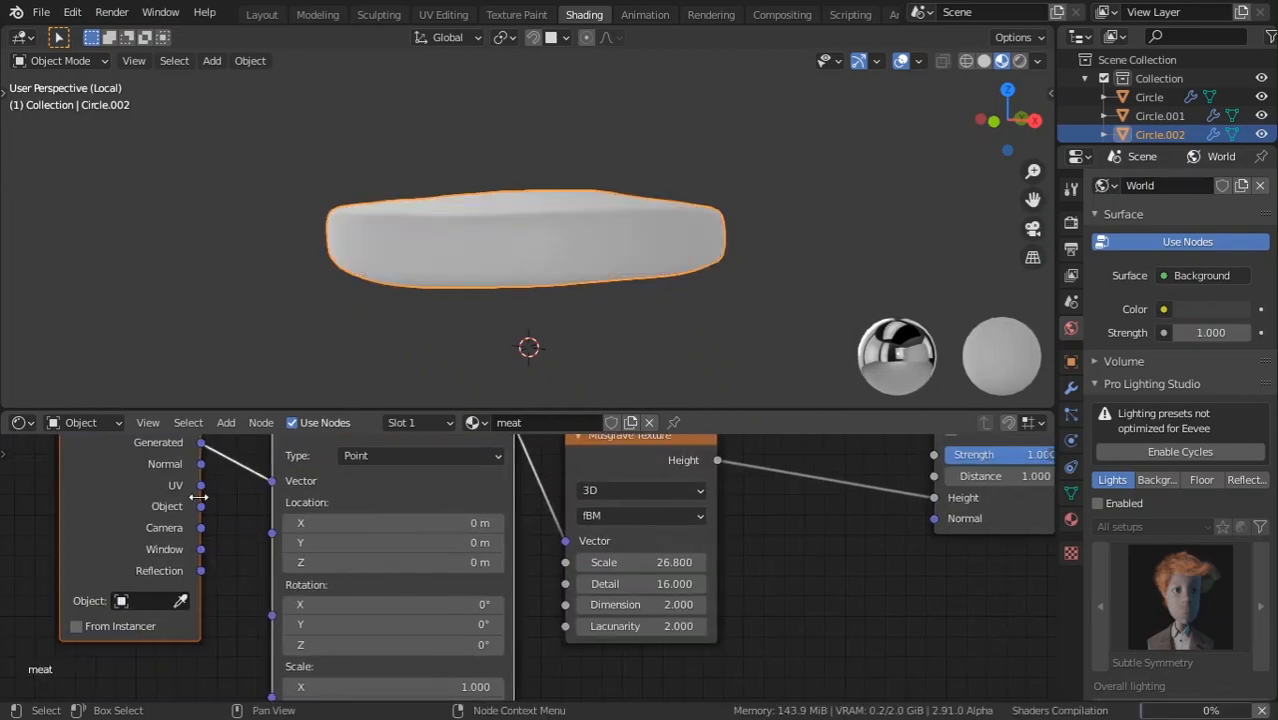
left_click_drag(201, 507, 272, 481)
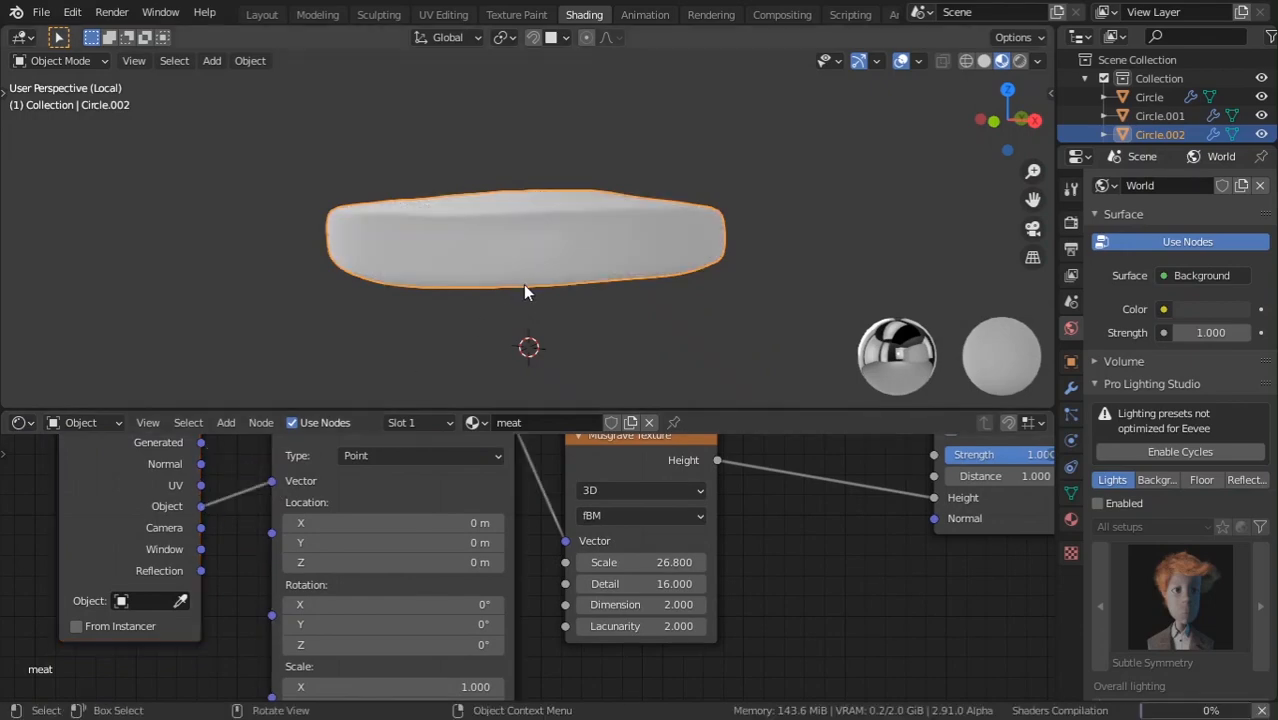
middle_click_drag(556, 269, 448, 354)
scroll(461, 303, "up", 6)
middle_click_drag(672, 583, 452, 566)
left_click_drag(437, 564, 380, 545)
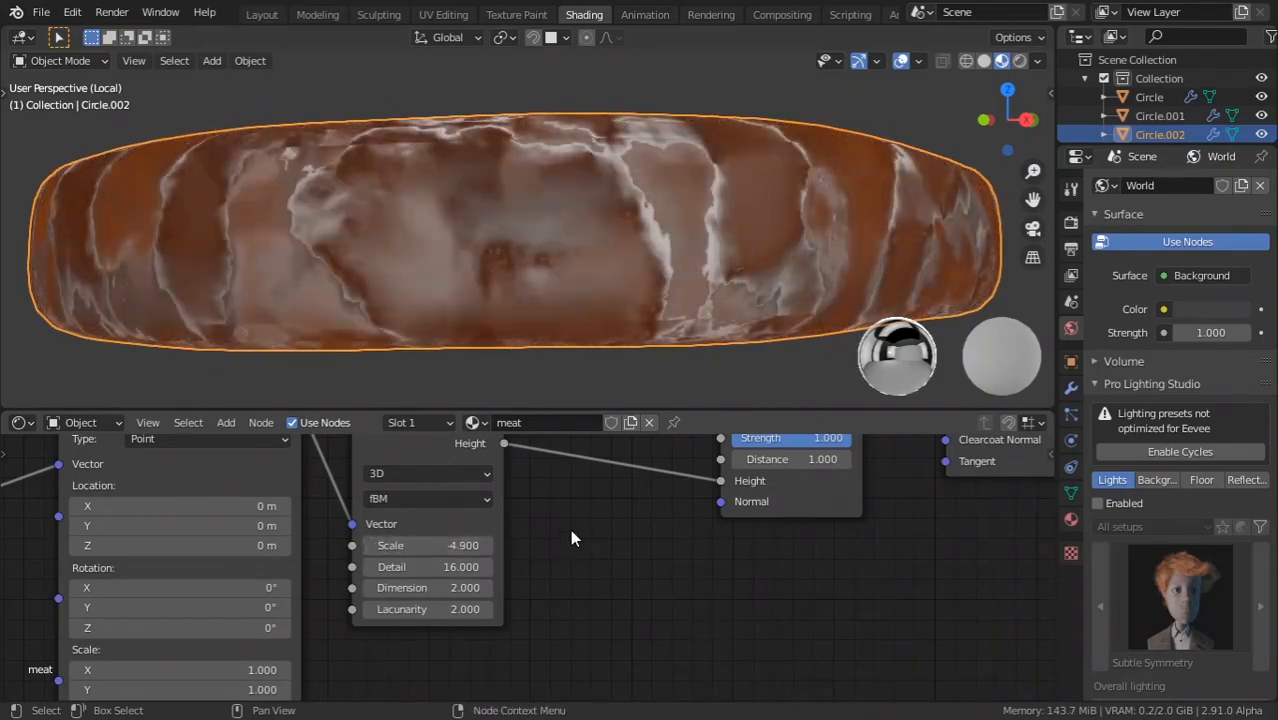
middle_click_drag(606, 513, 560, 538)
key("ctrl+z")
Reduce the meat material's Bump Strength to 0.217 and raise the Musgrave Texture's Scale to 60.
middle_click_drag(687, 530, 595, 582)
scroll(617, 592, "down", 1)
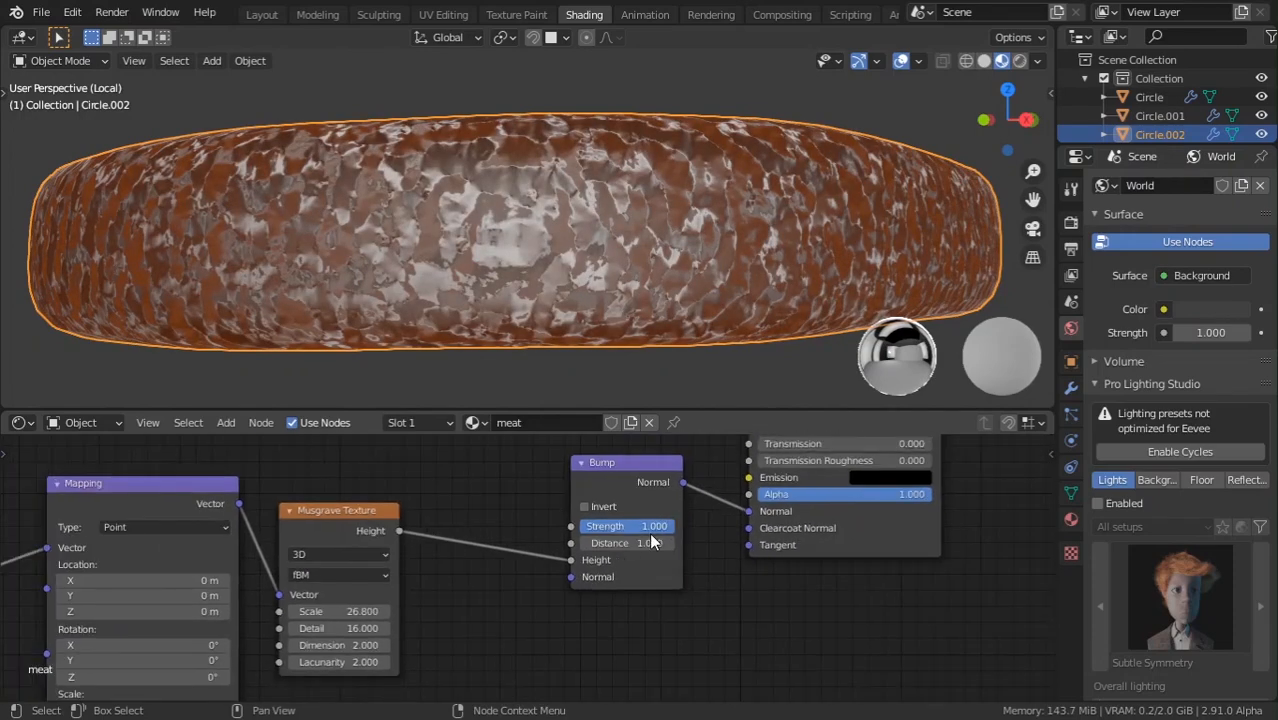
mouse_move(626, 526)
left_mouse_down()
mouse_move(580, 526)
mouse_move(632, 526)
left_mouse_up()
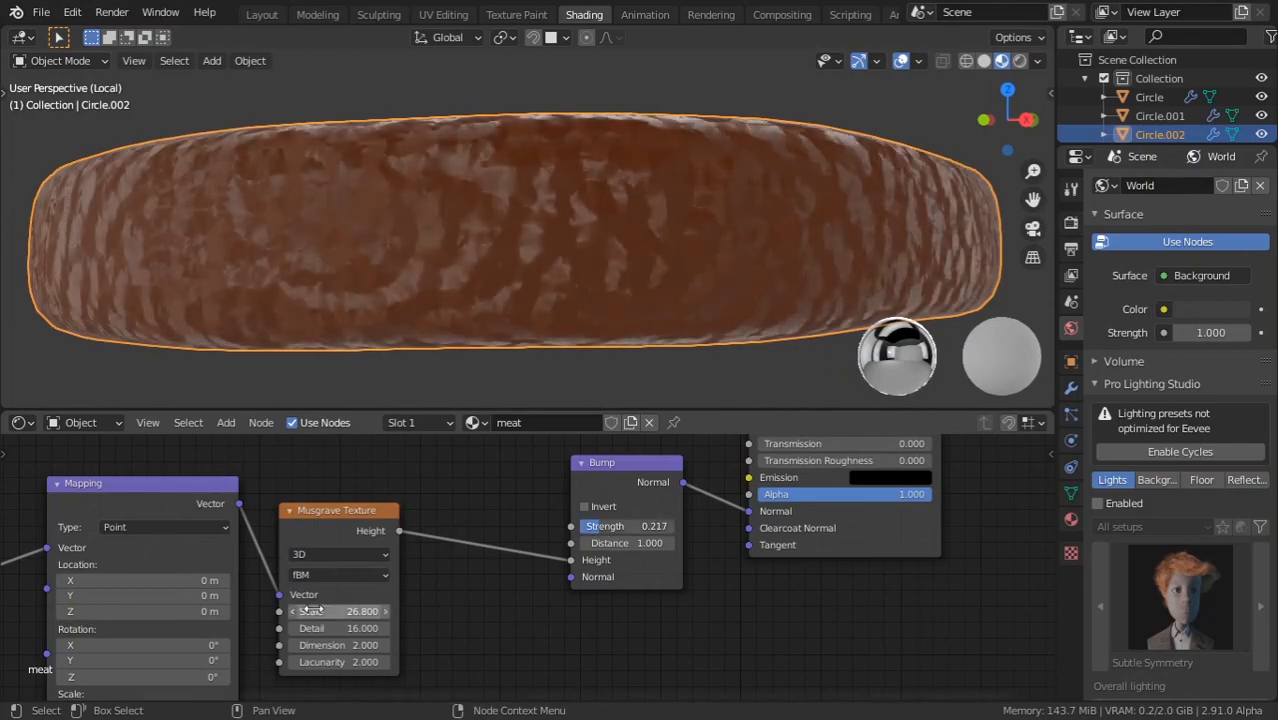
left_click_drag(313, 609, 410, 609)
middle_click_drag(340, 255, 445, 395)
scroll(310, 658, "up", 1)
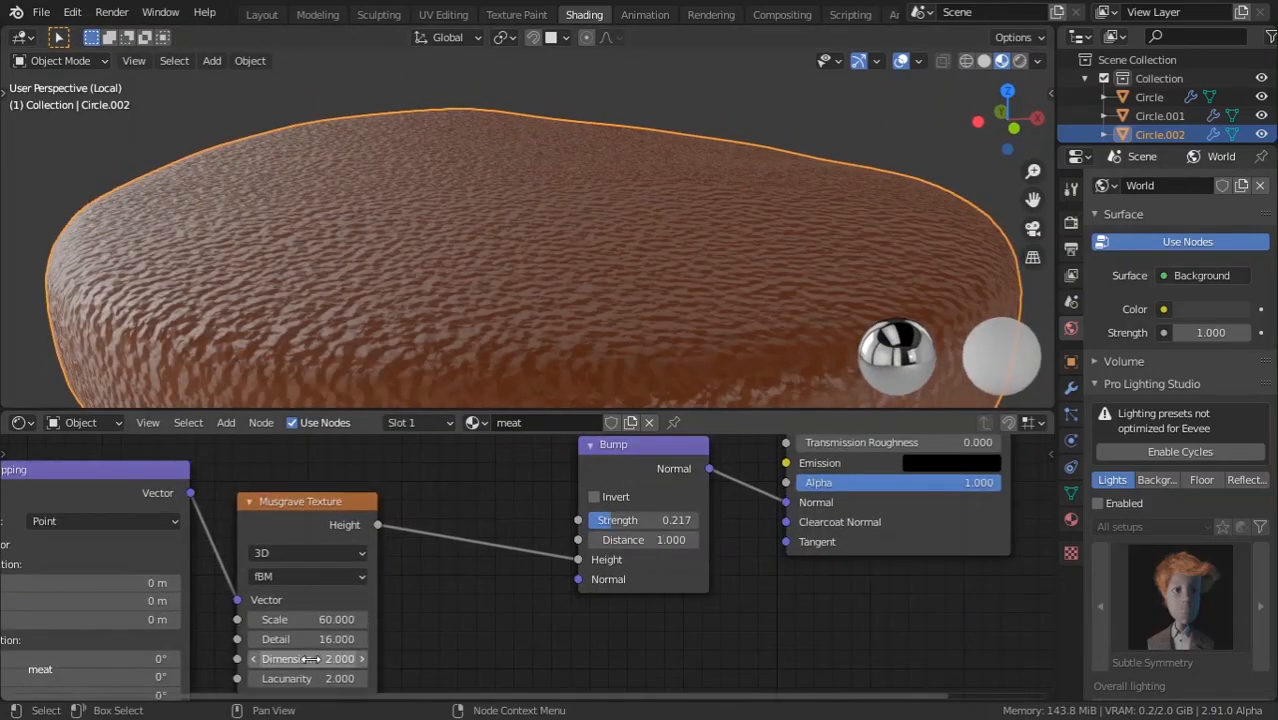
Set the meat material's Musgrave Dimension to 0.5 and its Scale to 31.9.
left_click_drag(310, 658, 200, 658)
middle_click_drag(533, 262, 452, 407)
middle_click_drag(440, 613, 483, 539)
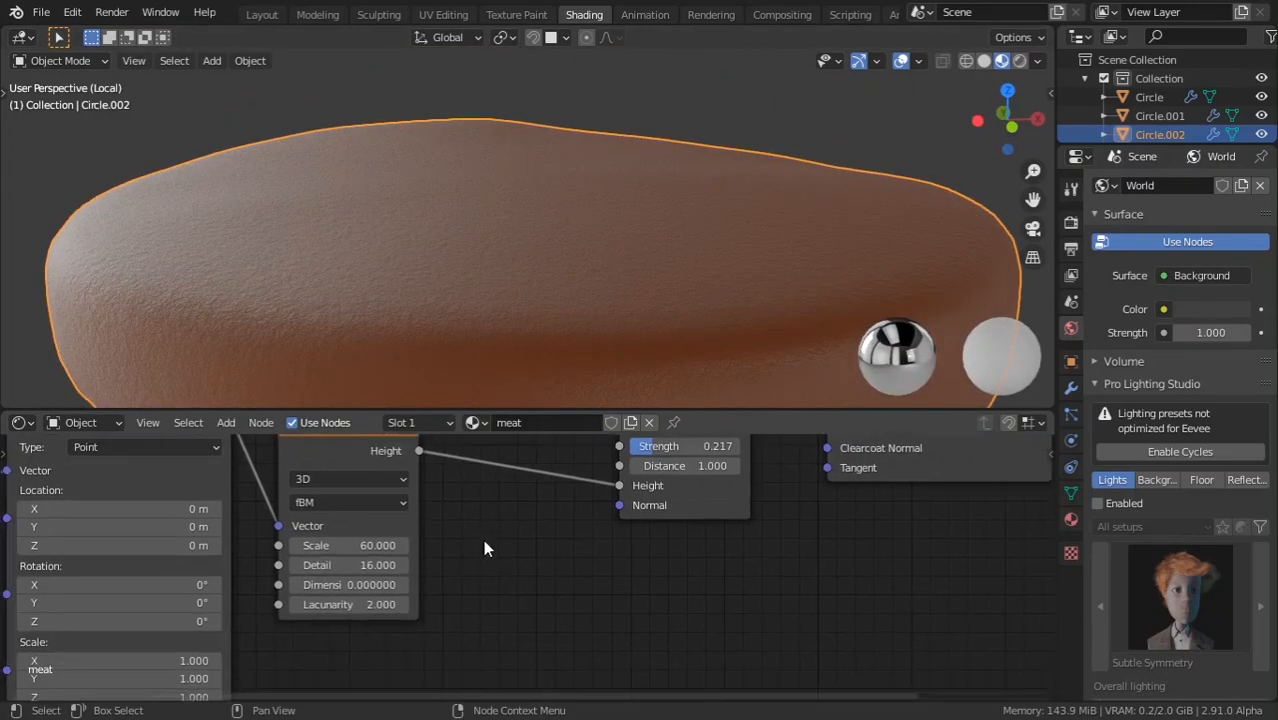
scroll(483, 539, "up", 5)
left_click_drag(300, 578, 390, 578)
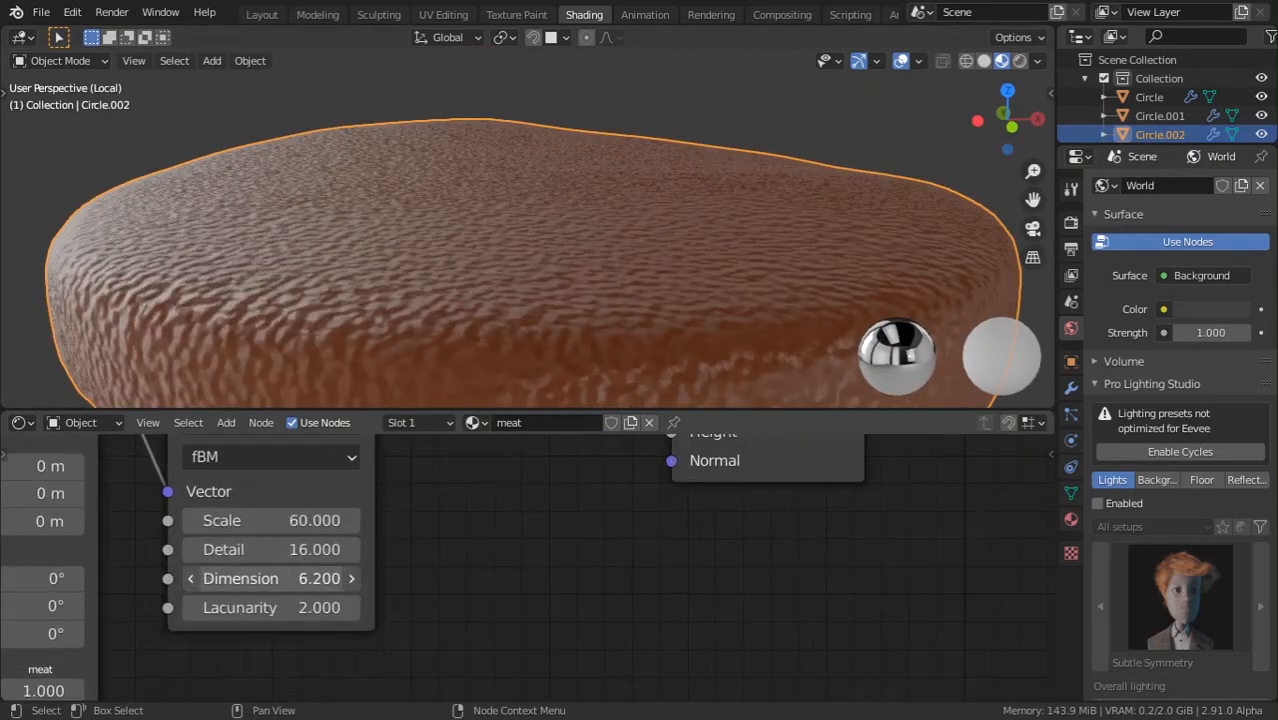
left_click_drag(300, 578, 250, 578)
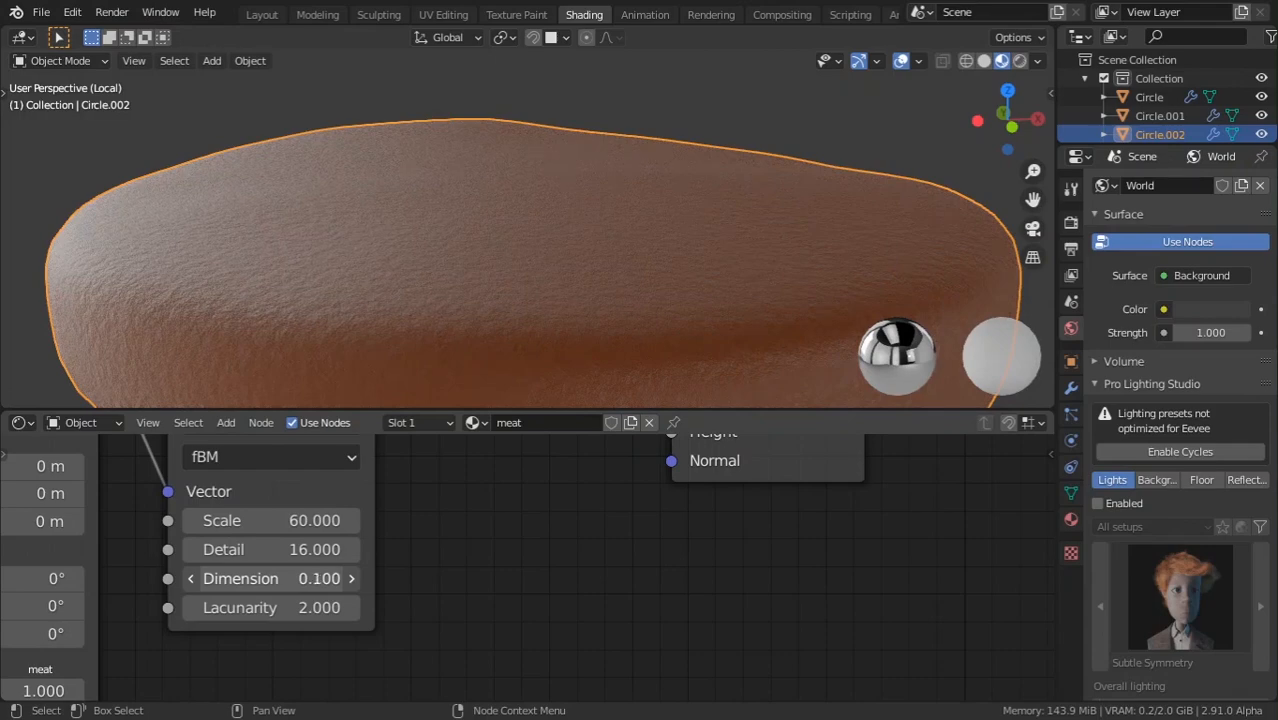
scroll(470, 290, "down", 2)
middle_click_drag(470, 280, 478, 389)
scroll(510, 360, "down", 3)
middle_click_drag(540, 330, 571, 229)
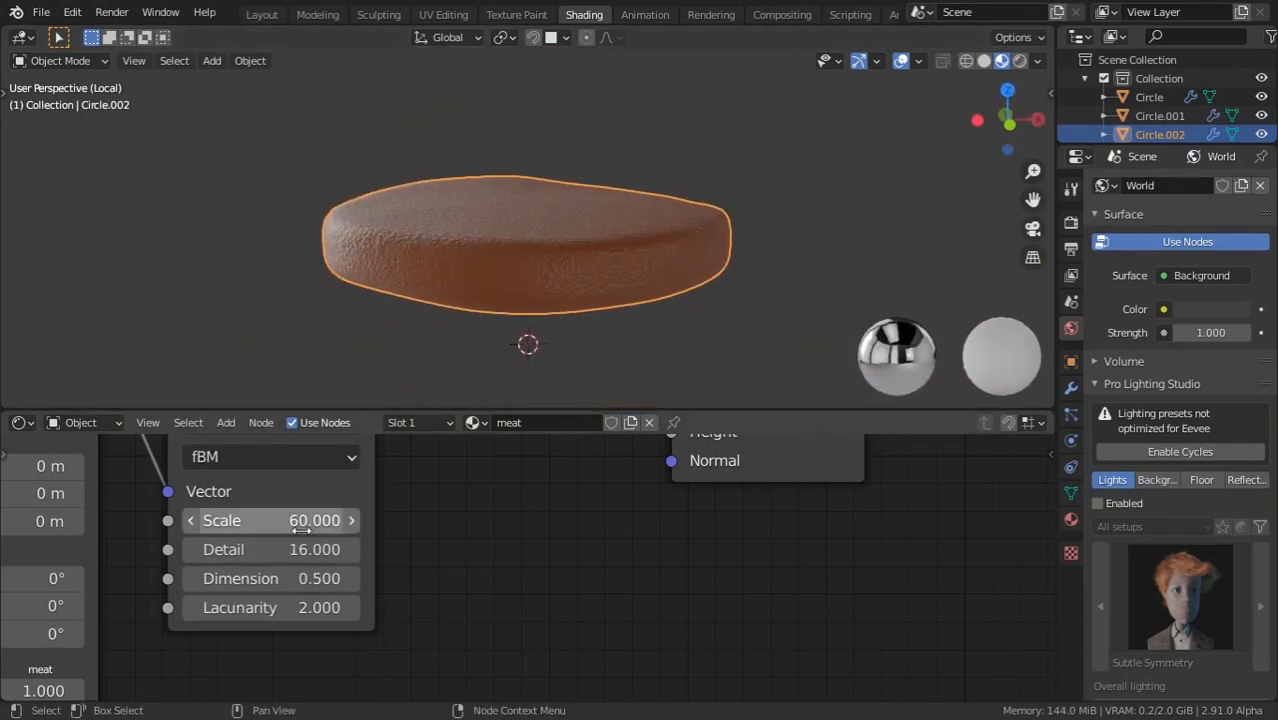
left_click_drag(300, 520, 290, 520)
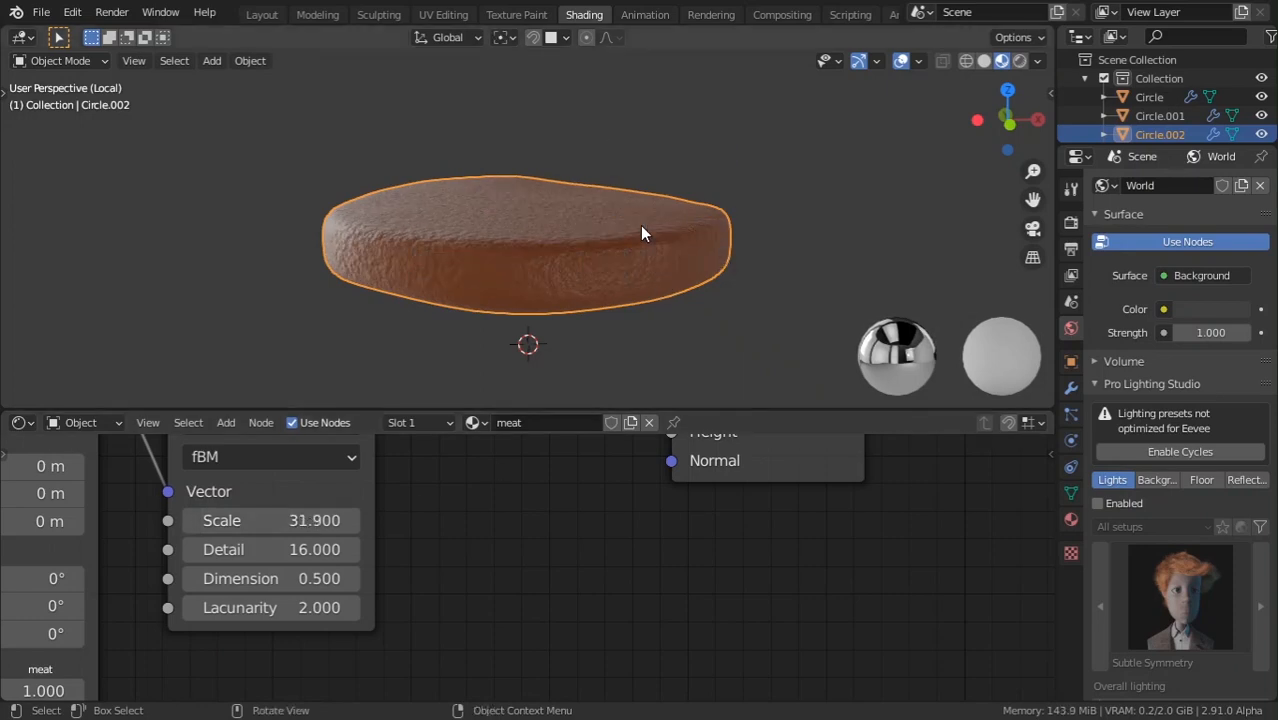
Leave local view, deselect the patty and check it within the whole burger from several sides.
key("slash")
left_click(696, 284)
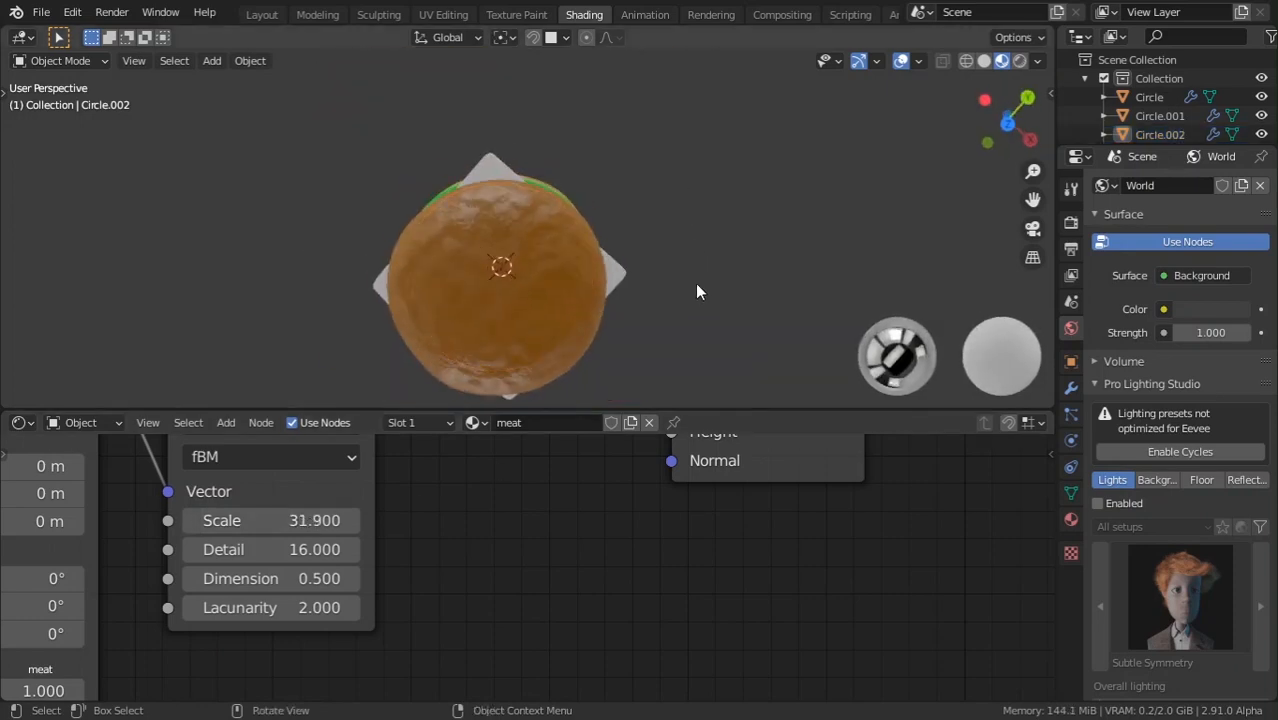
scroll(678, 240, "up", 4)
middle_click_drag(696, 284, 628, 294)
scroll(678, 247, "down", 4)
scroll(644, 265, "up", 4)
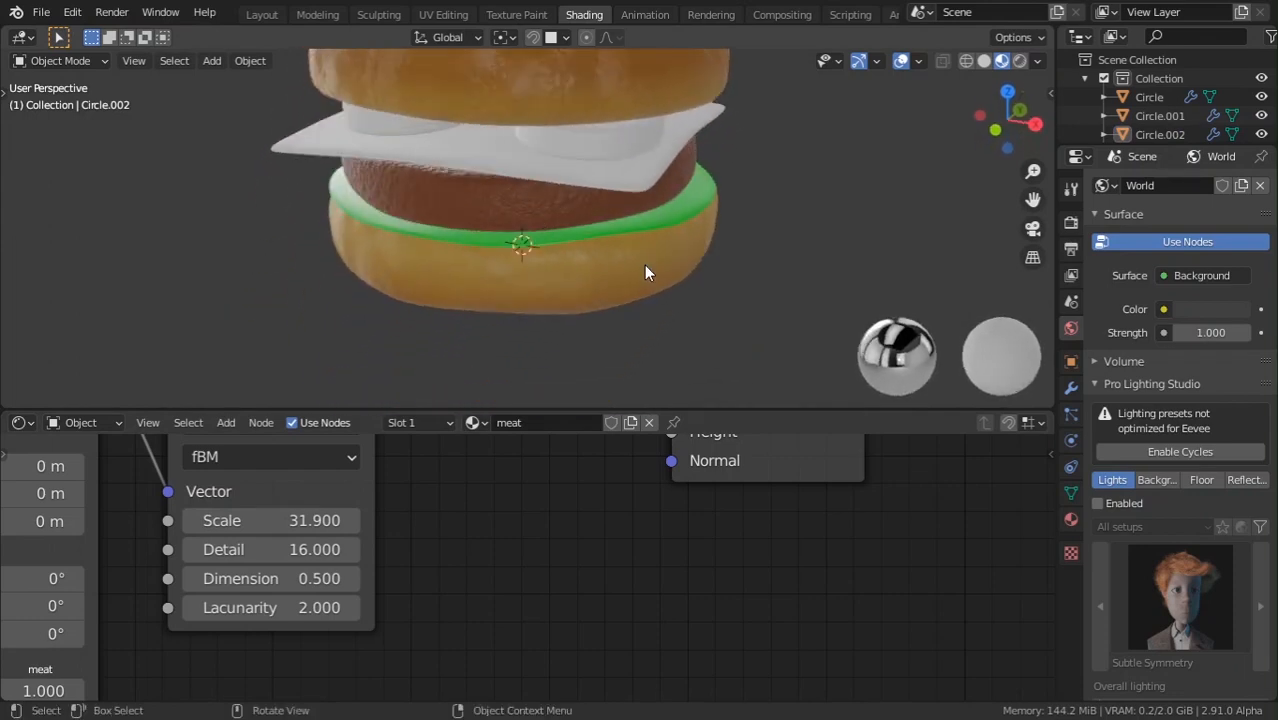
mouse_move(600, 252)
middle_mouse_down()
mouse_move(679, 220)
mouse_move(670, 245)
mouse_move(623, 254)
middle_mouse_up()
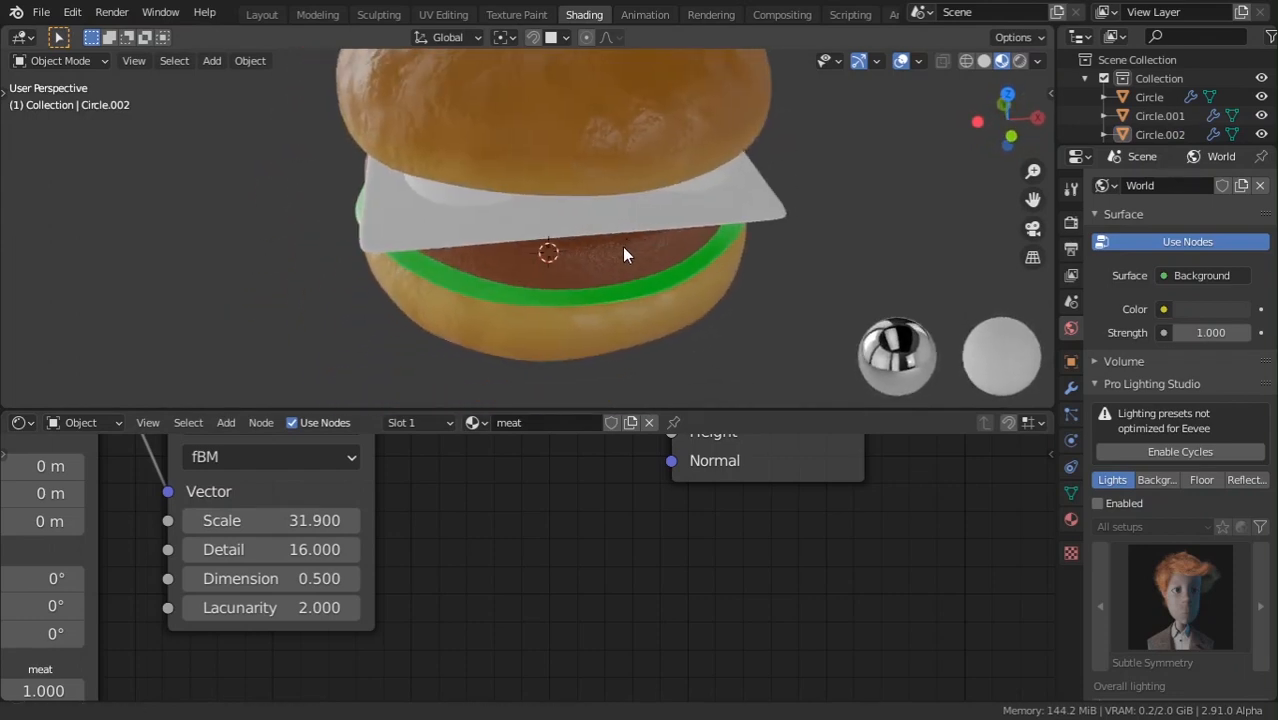
Select the square cheese slice above the patty and give it a new material named "chees".
left_click(398, 225)
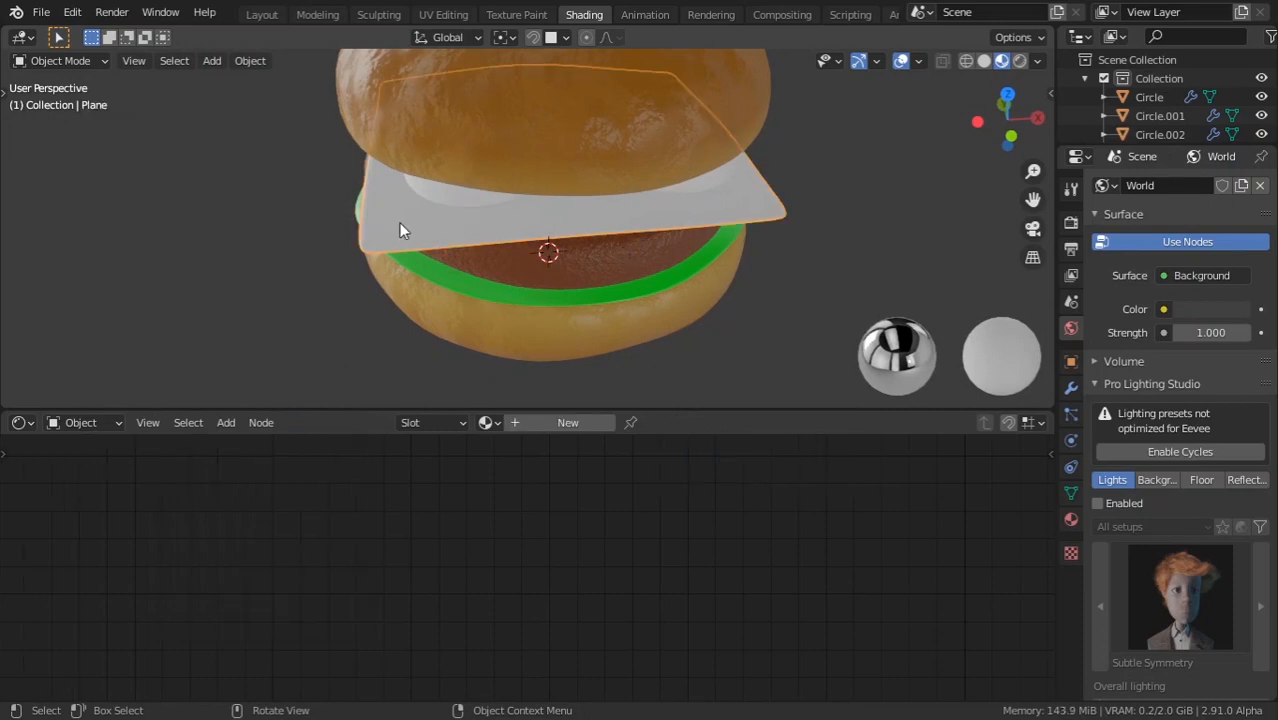
middle_click_drag(542, 251, 454, 224)
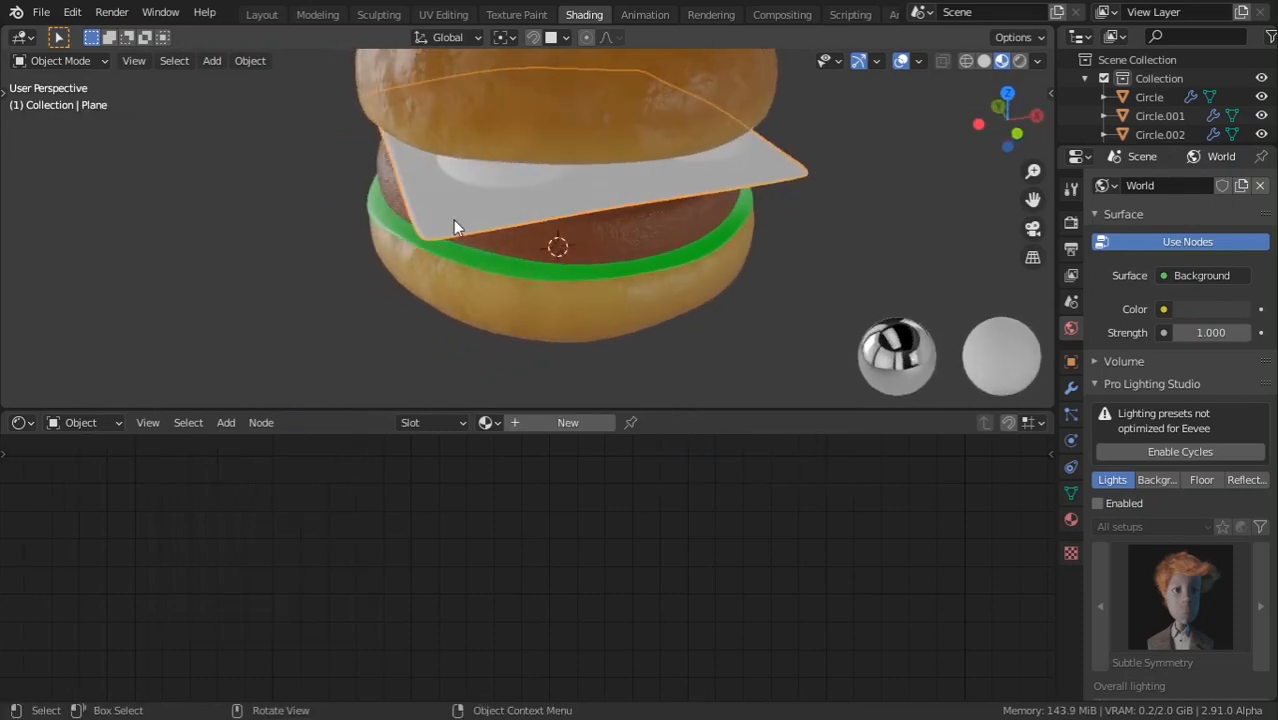
left_click(562, 422)
left_click(566, 424)
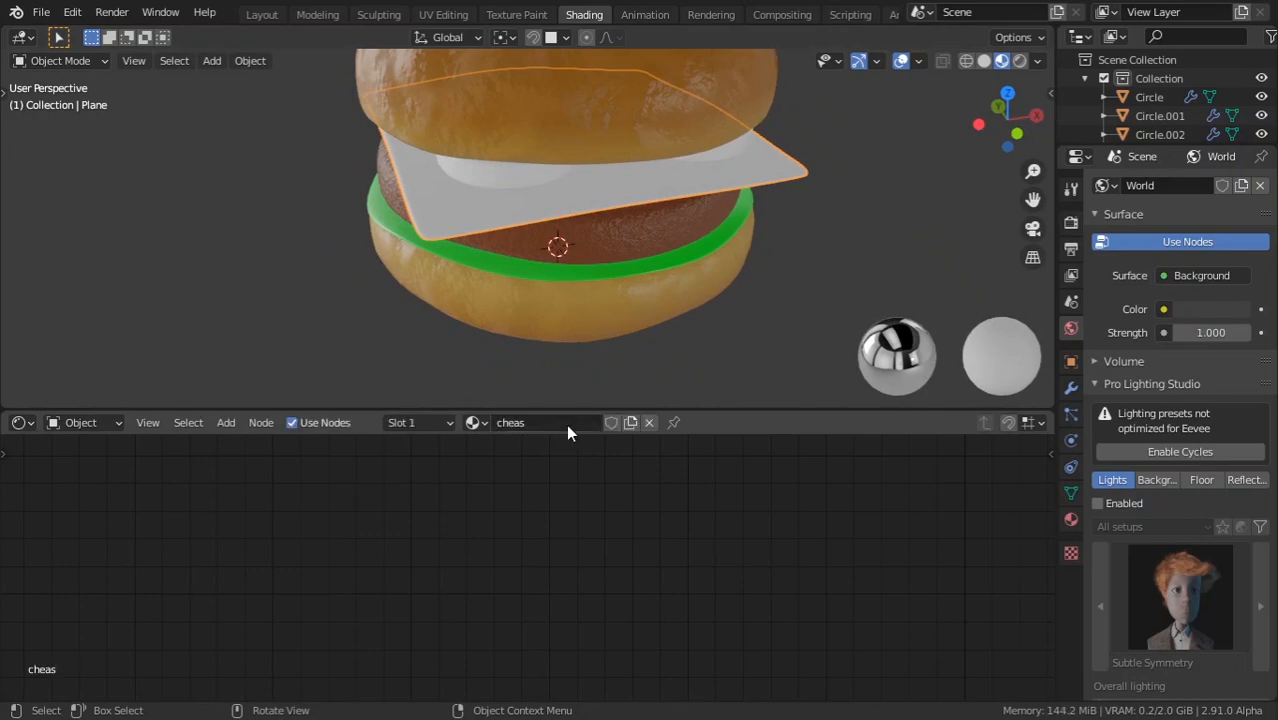
left_click(566, 424)
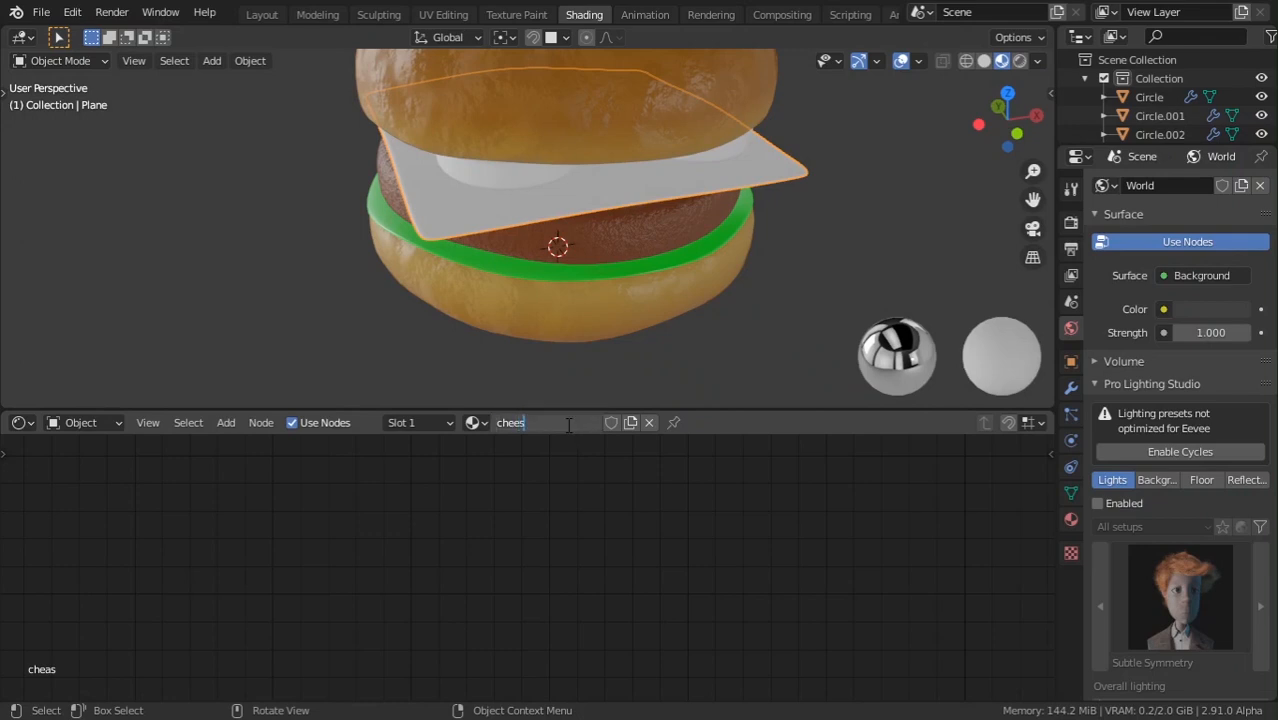
Set the cheese material's Base Color to an orange-yellow with R 1, G 0.5 and B 0.
middle_click_drag(842, 481, 490, 553)
middle_click_drag(530, 440, 592, 542)
middle_click_drag(443, 504, 515, 645)
middle_click_drag(562, 570, 495, 605)
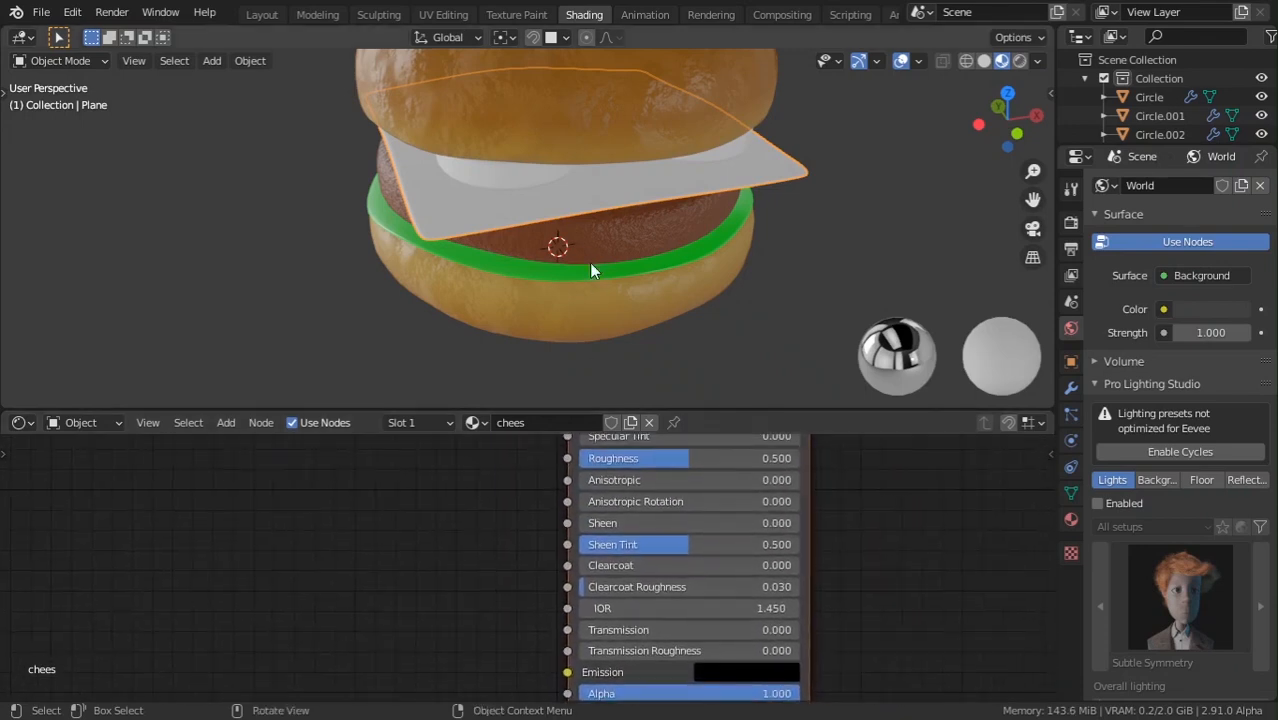
middle_click_drag(545, 454, 518, 526)
middle_click_drag(422, 560, 257, 677)
left_click(684, 472)
left_click(588, 477)
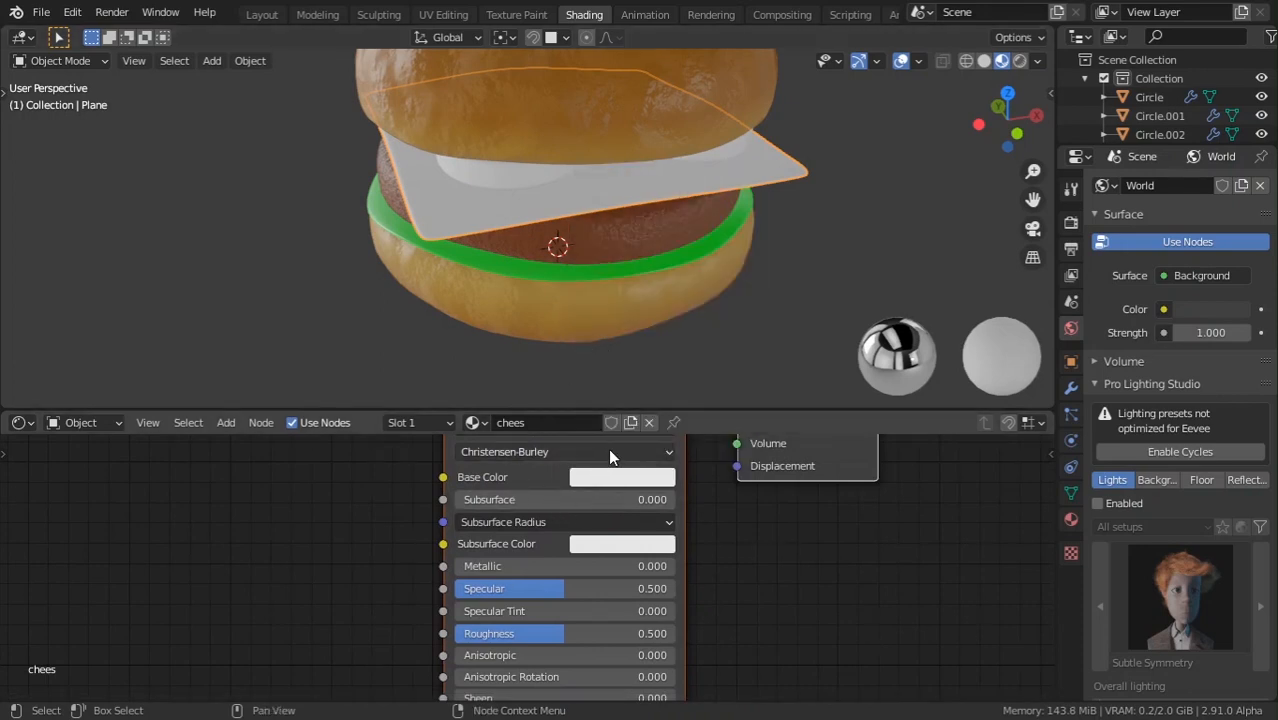
left_click(596, 480)
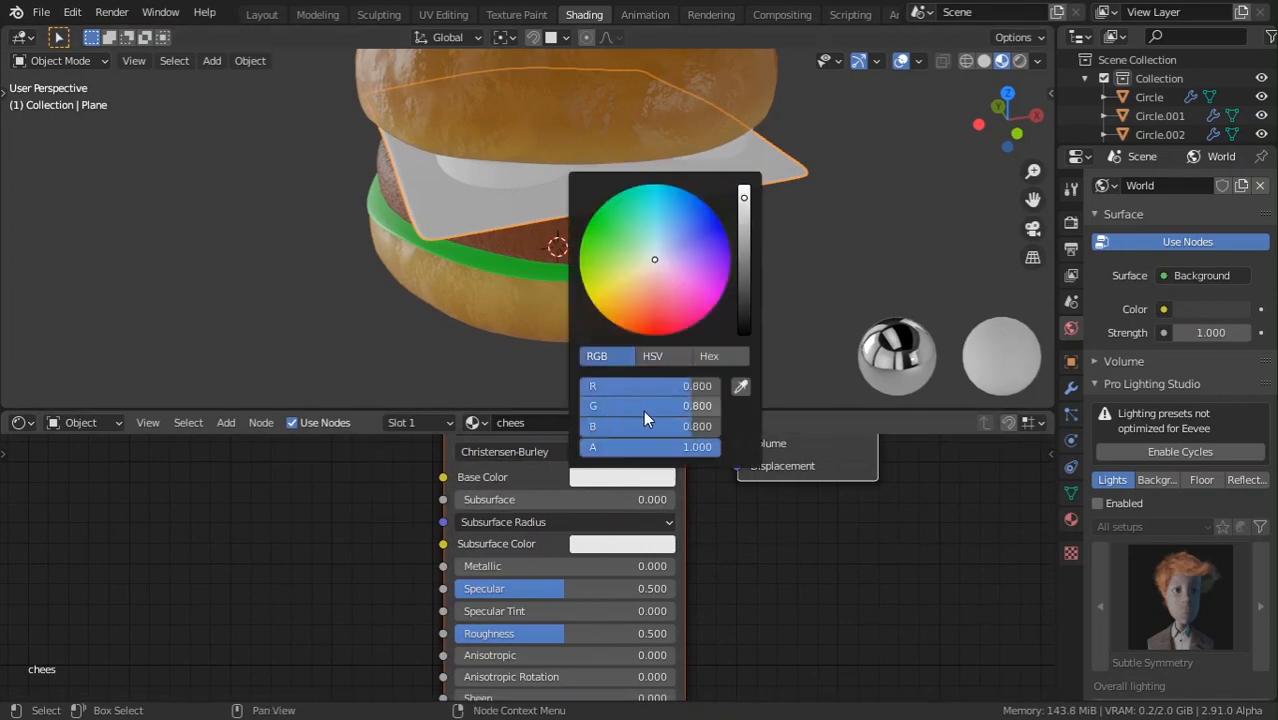
left_click(720, 297)
left_click_drag(670, 426, 582, 426)
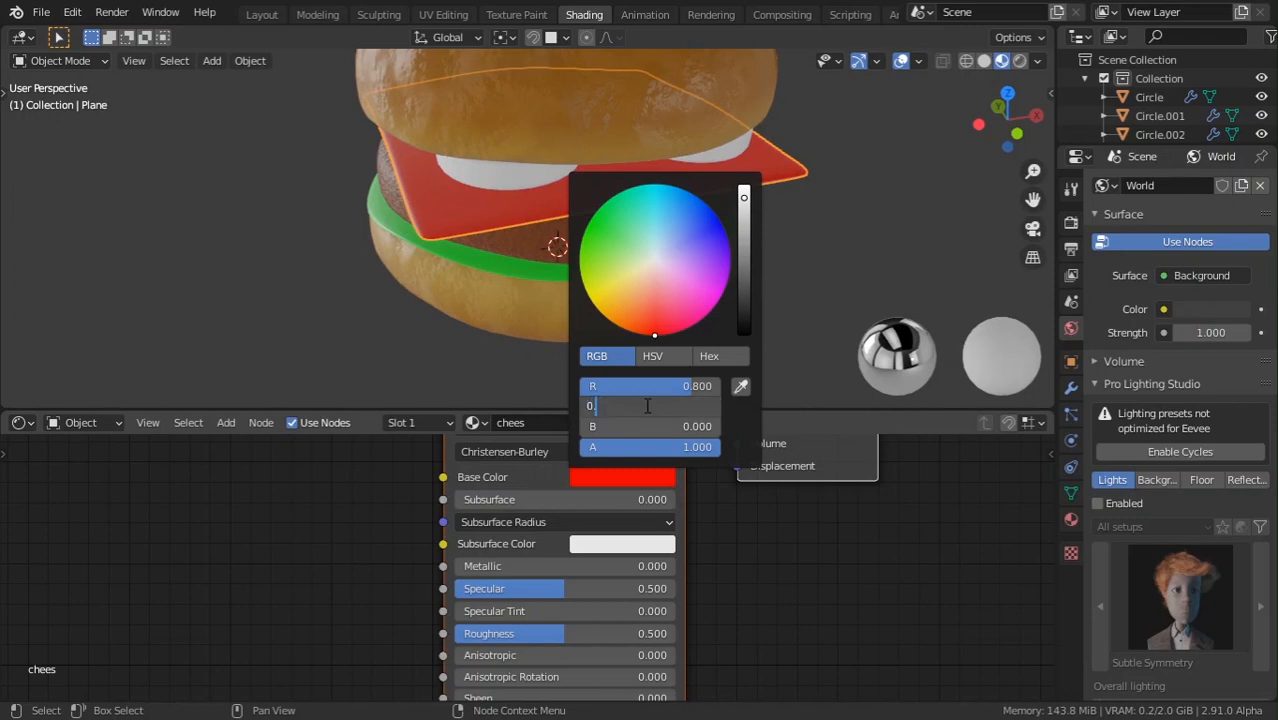
key("Return")
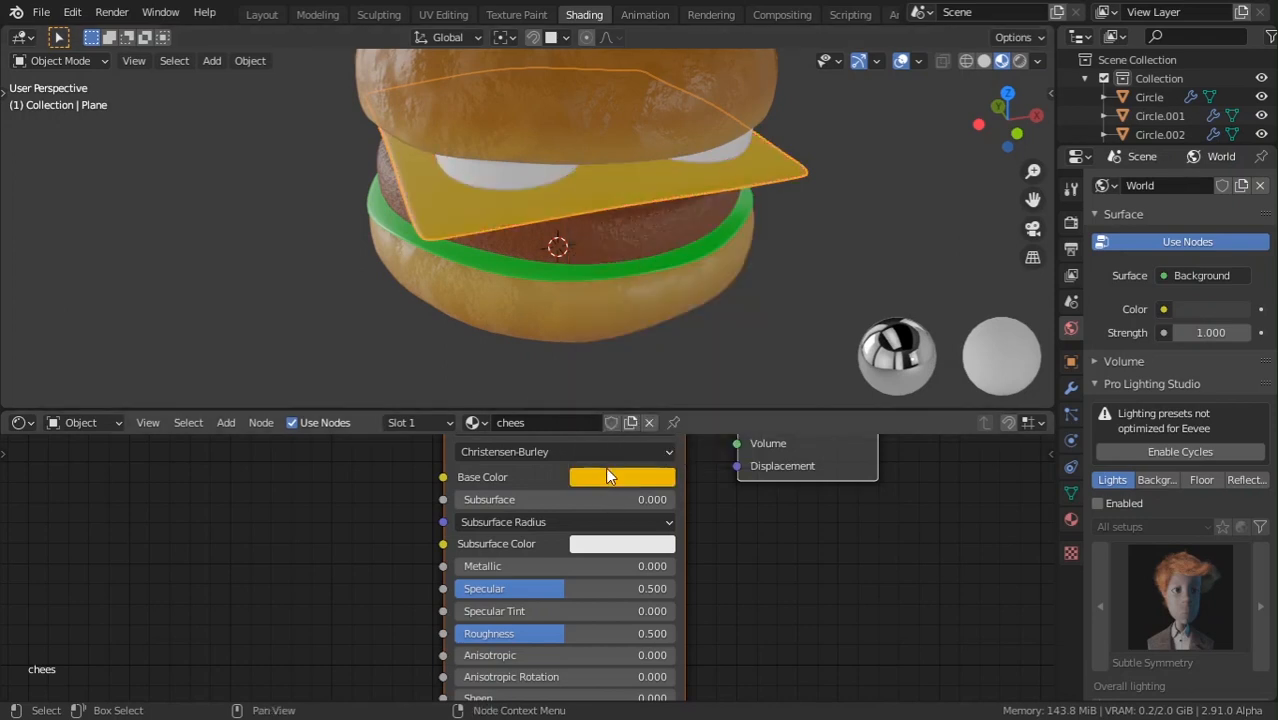
left_click(606, 476)
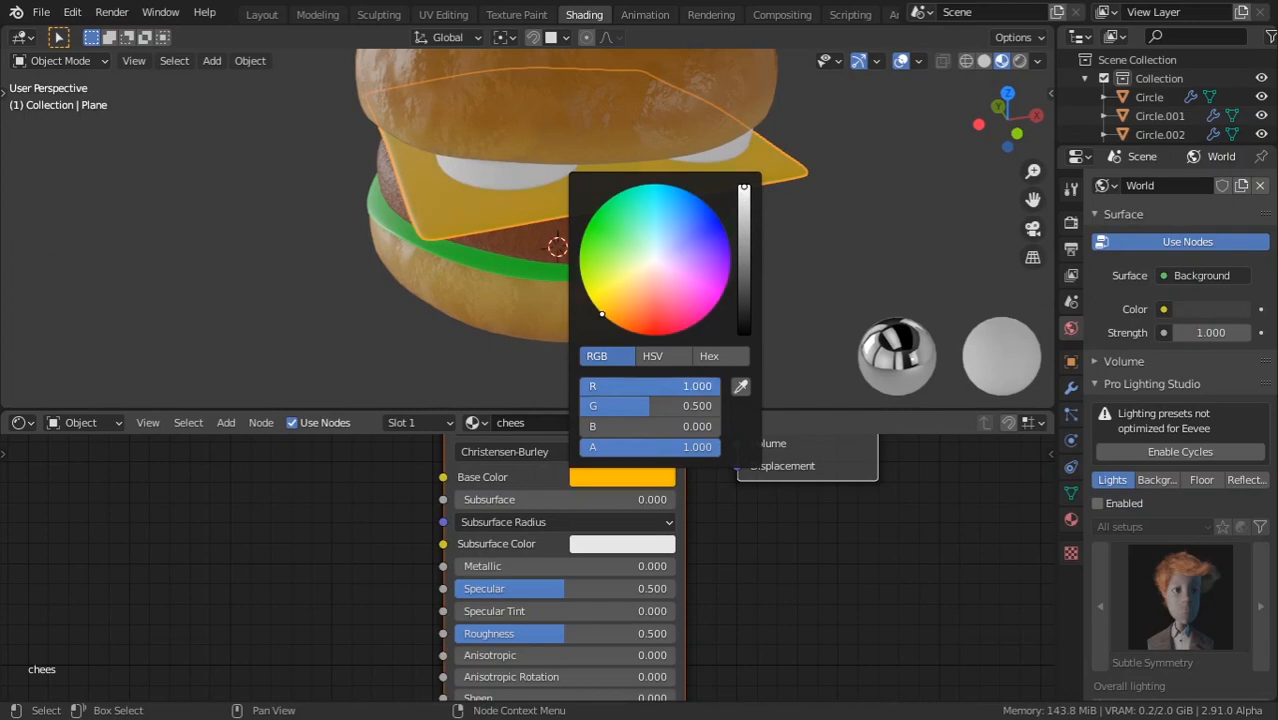
Raise the cheese material's Sheen to 1.
middle_click_drag(473, 264, 640, 270)
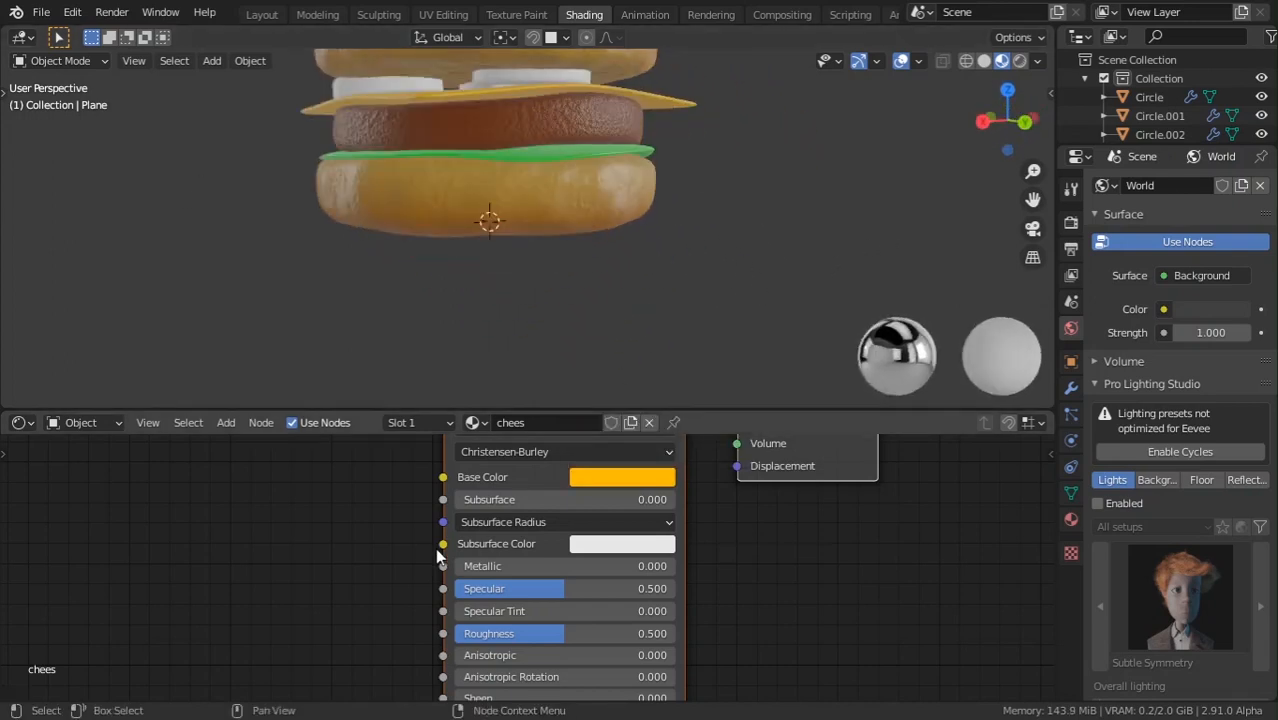
scroll(520, 630, "down", 1)
middle_click_drag(504, 651, 448, 556)
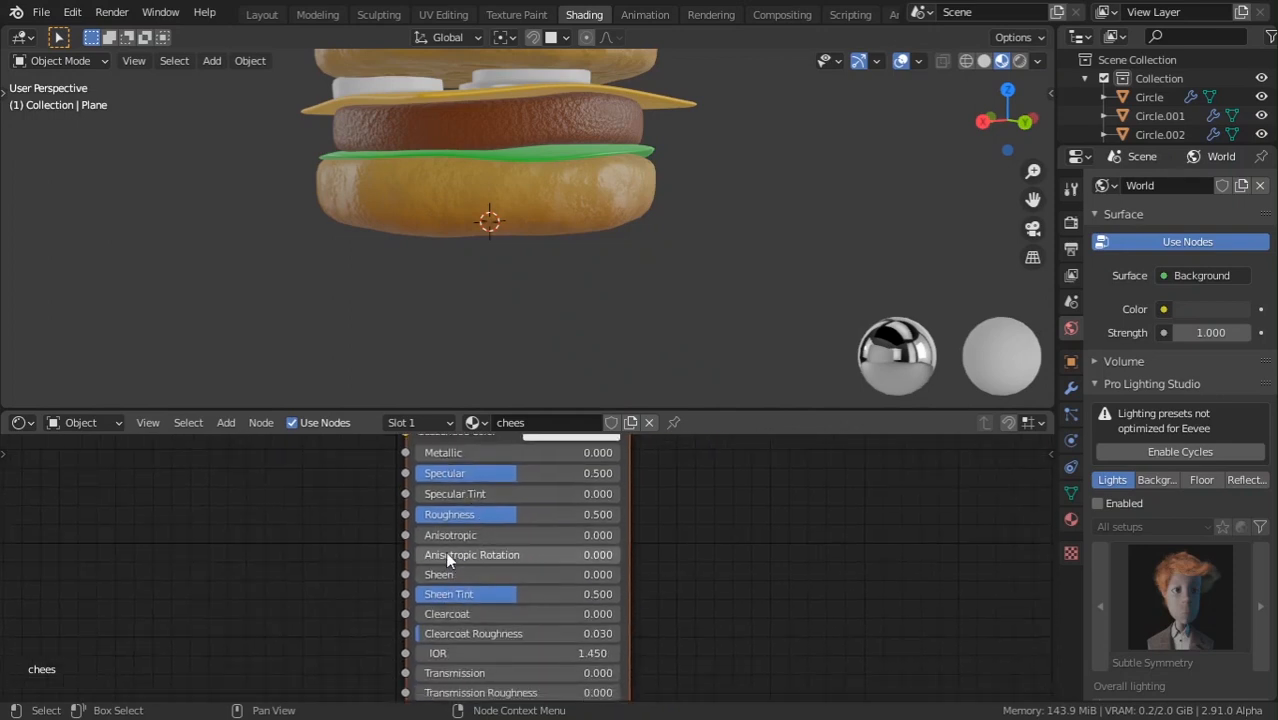
left_click_drag(446, 574, 650, 574)
Make the cheese glossier by setting its Specular to 0.723 and Roughness to 0.268.
middle_click_drag(655, 154, 653, 249)
scroll(651, 248, "up", 4)
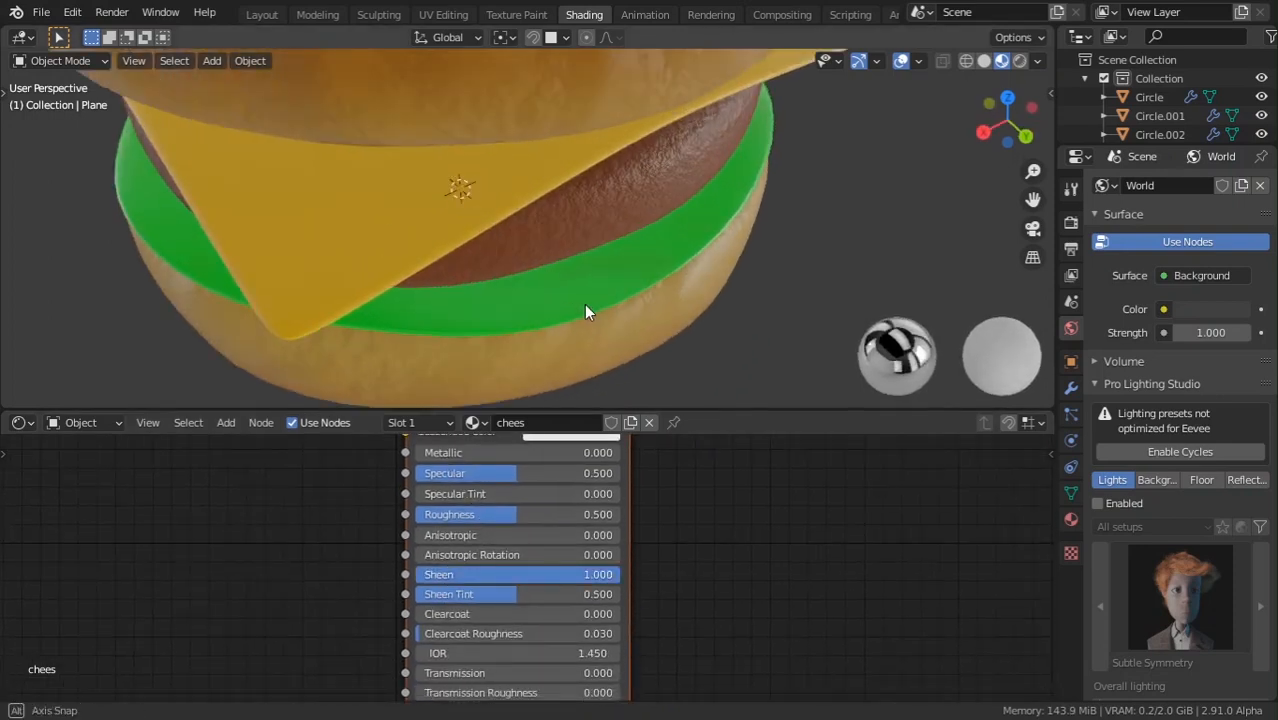
left_click_drag(498, 473, 564, 473)
left_click_drag(518, 514, 459, 514)
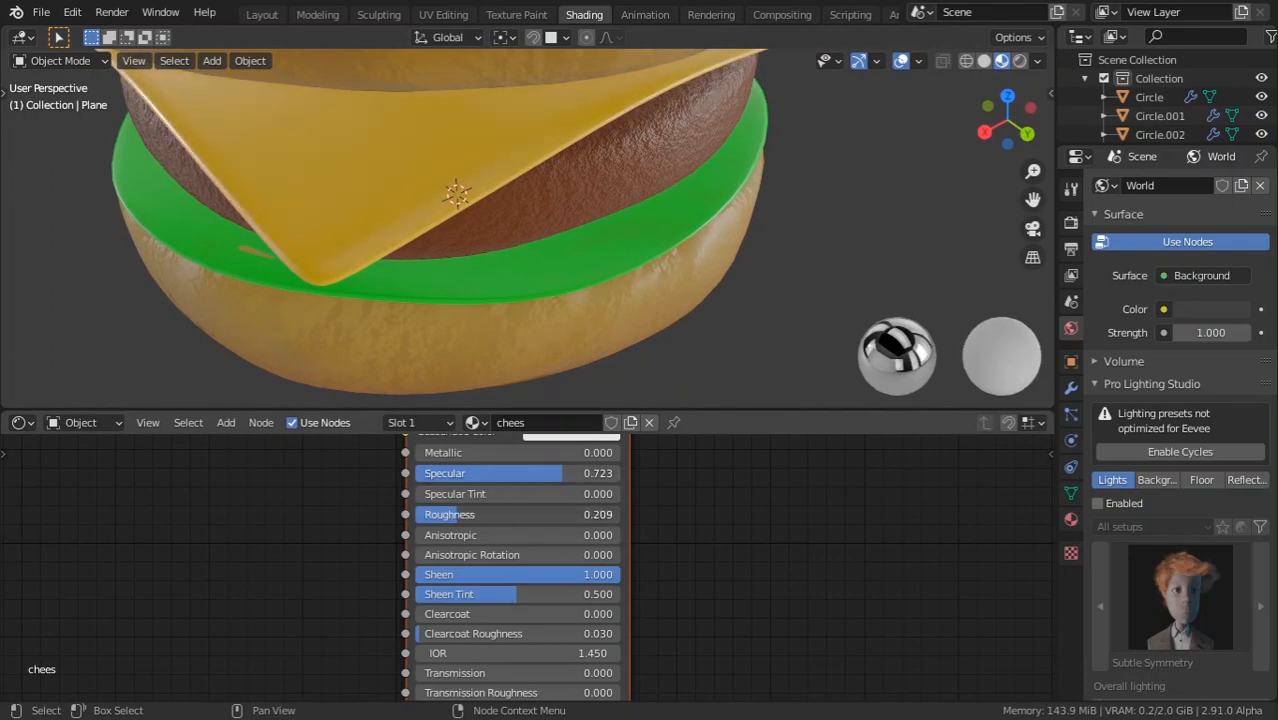
Examine the cheese slice's gloss and the whole burger from several angles.
scroll(440, 250, "down", 2)
middle_click_drag(440, 250, 620, 237)
scroll(688, 295, "down", 2)
scroll(584, 259, "down", 2)
middle_click_drag(523, 256, 414, 238)
middle_click_drag(414, 238, 537, 241, "shift")
scroll(533, 246, "up", 2)
scroll(537, 241, "up", 1)
scroll(538, 249, "up", 2)
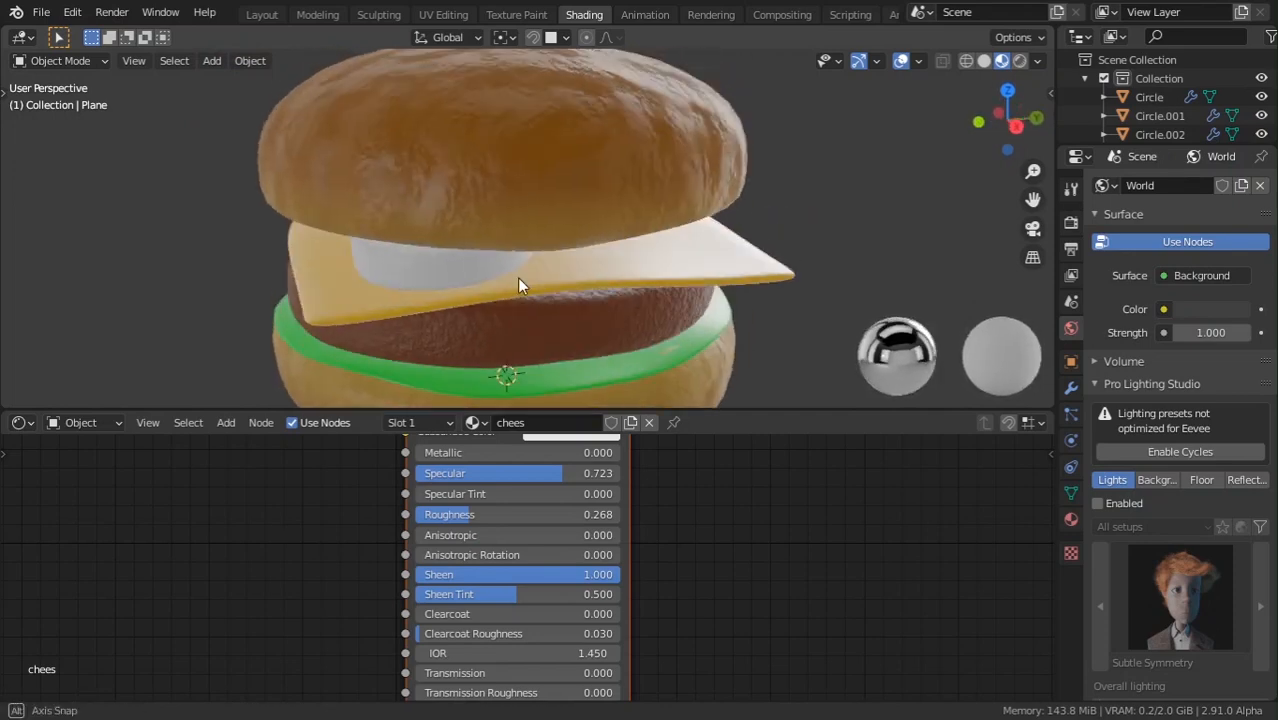
Isolate the front white disc between the cheese and top bun and give it a new material named tom.
scroll(522, 283, "up", 1)
scroll(416, 163, "up", 1)
left_click(502, 180)
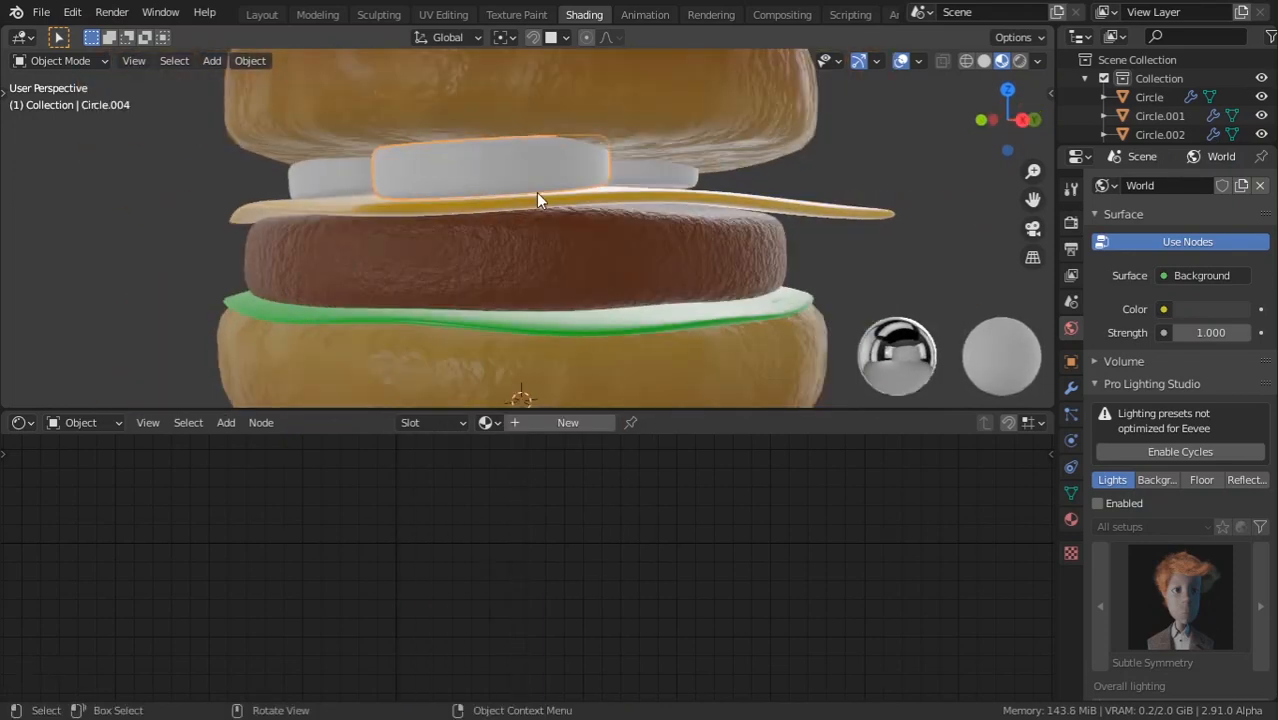
key("KP_Divide")
left_click(560, 422)
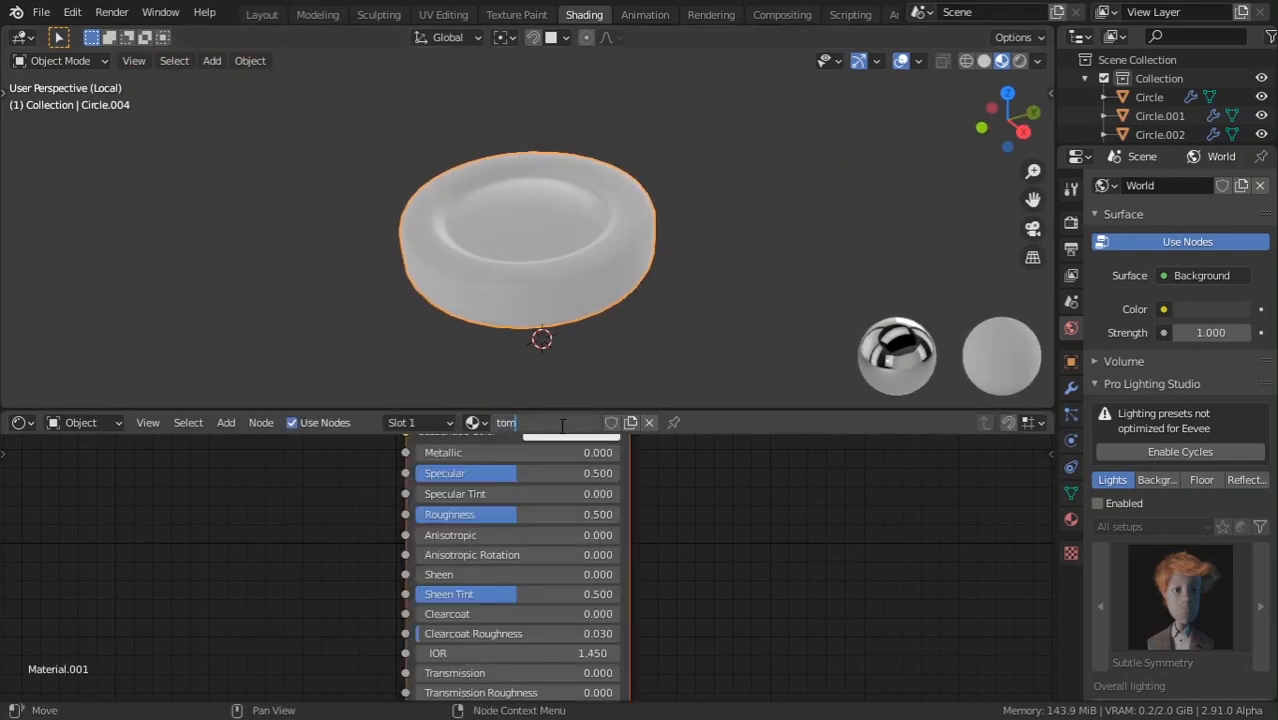
key("Return")
scroll(368, 511, "down", 2)
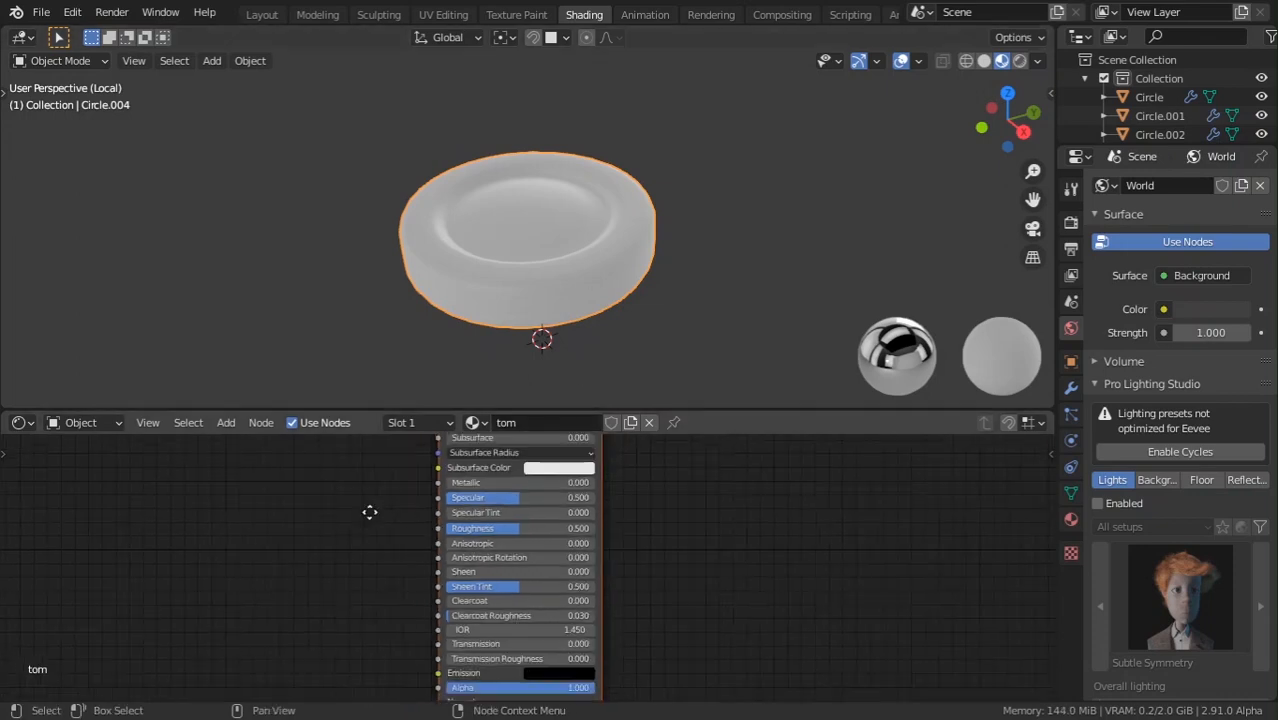
middle_click_drag(368, 511, 382, 597)
scroll(382, 597, "up", 2)
left_click(438, 517)
middle_click_drag(240, 548, 388, 500)
left_click(293, 569)
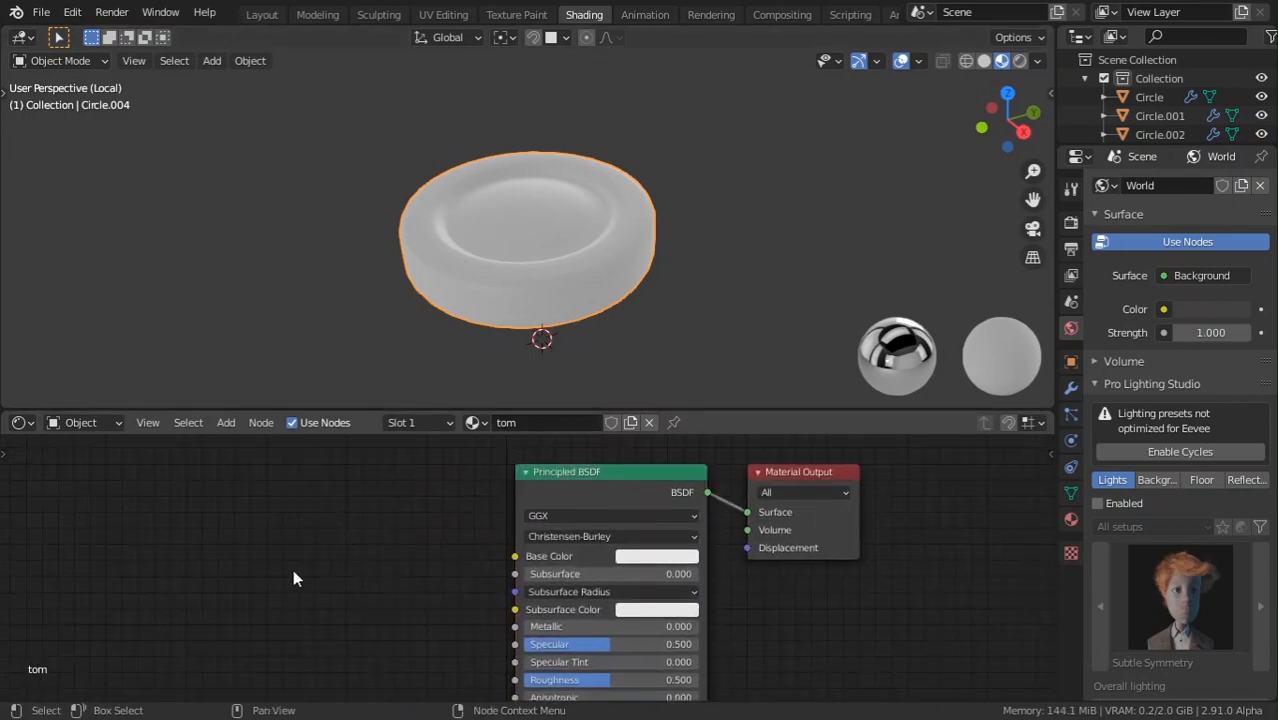
key("shift+a")
Apply the Catmull-Clark subdivision modifier on the isolated disc.
mouse_move(270, 574)
middle_click_drag(605, 128, 575, 193)
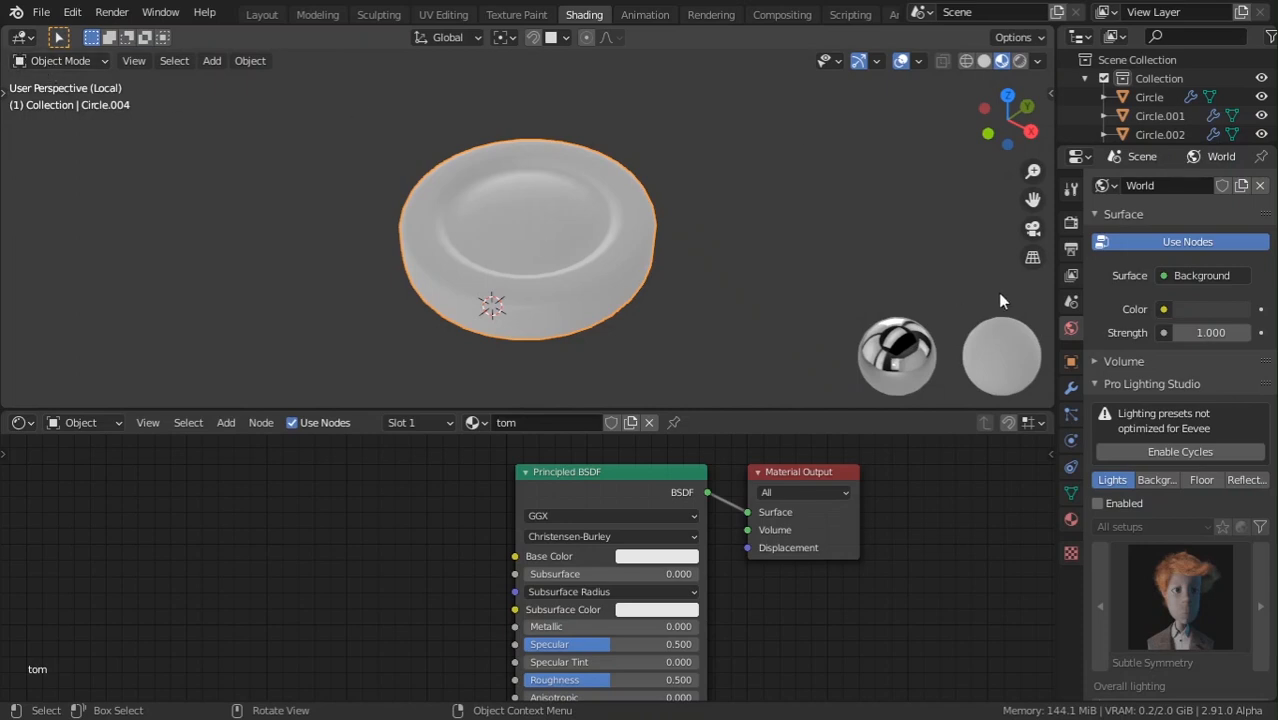
left_click(1070, 387)
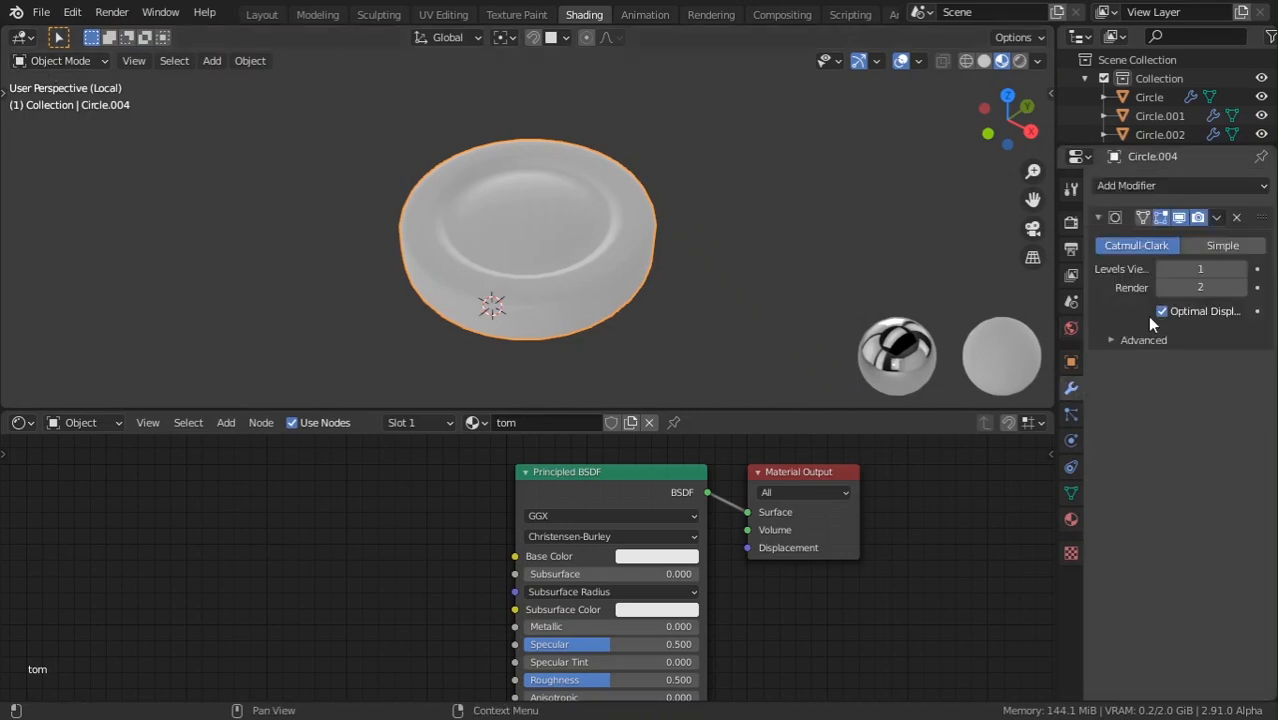
left_click(1216, 217)
left_click(1180, 243)
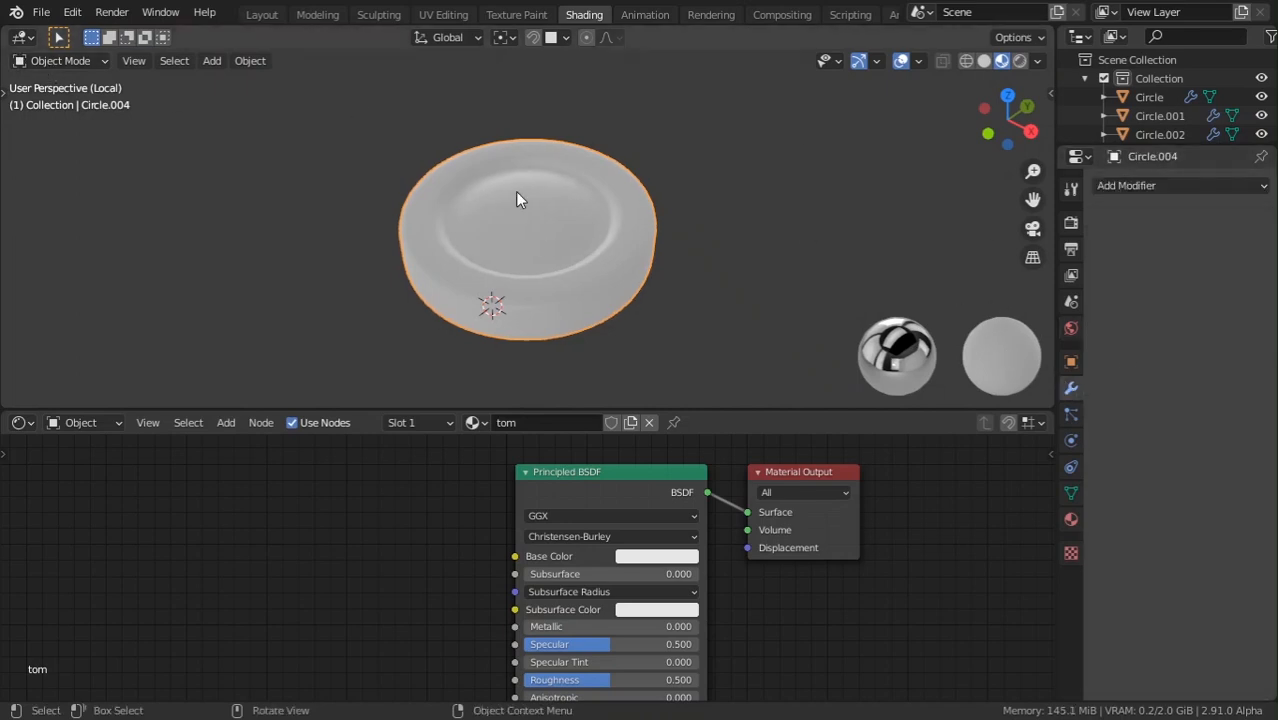
Put the disc into Vertex Paint mode with solid viewport shading and set the brush color to black.
left_click(80, 61)
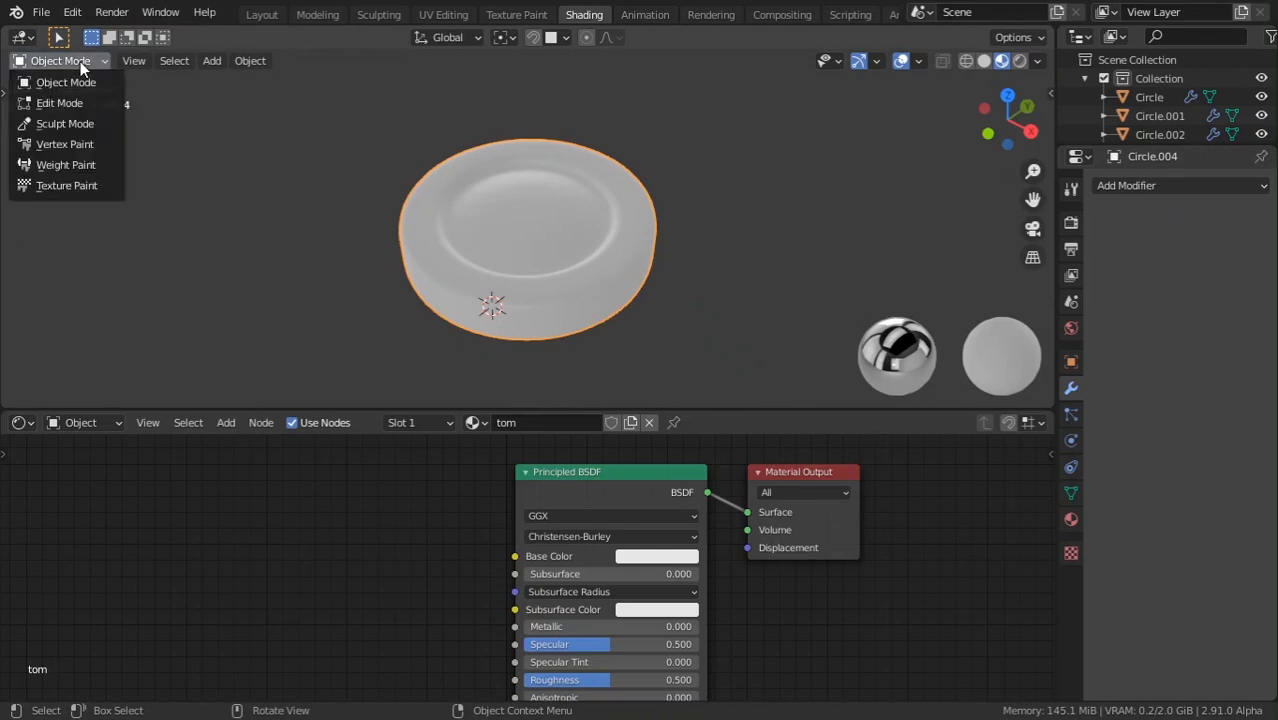
left_click(63, 145)
left_click(984, 61)
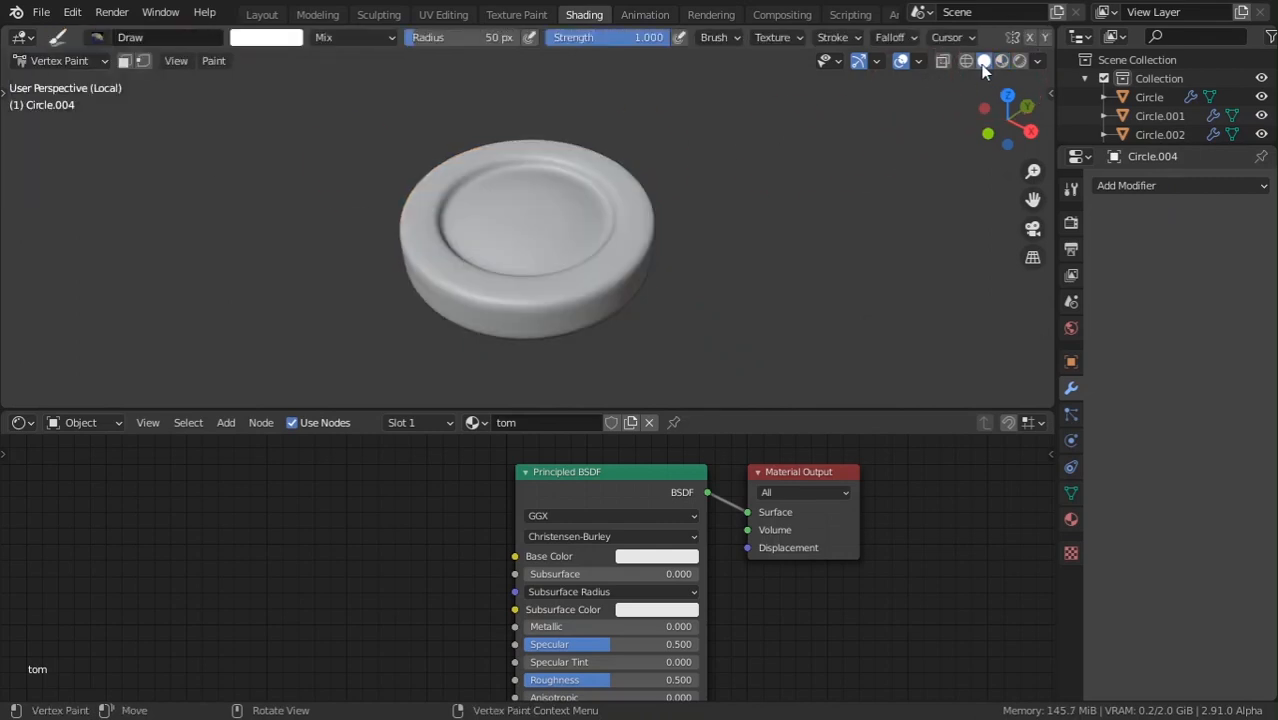
scroll(606, 174, "up", 2)
key("x")
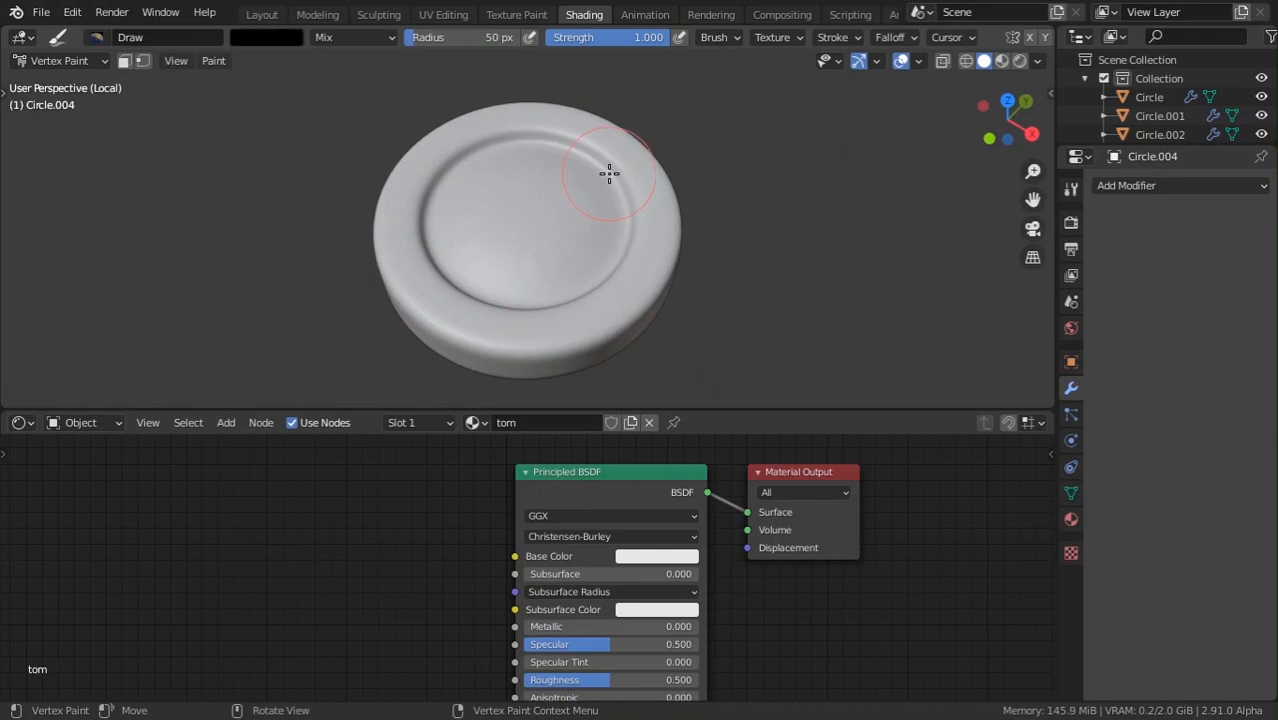
middle_click_drag(606, 172, 591, 262)
left_click(266, 37)
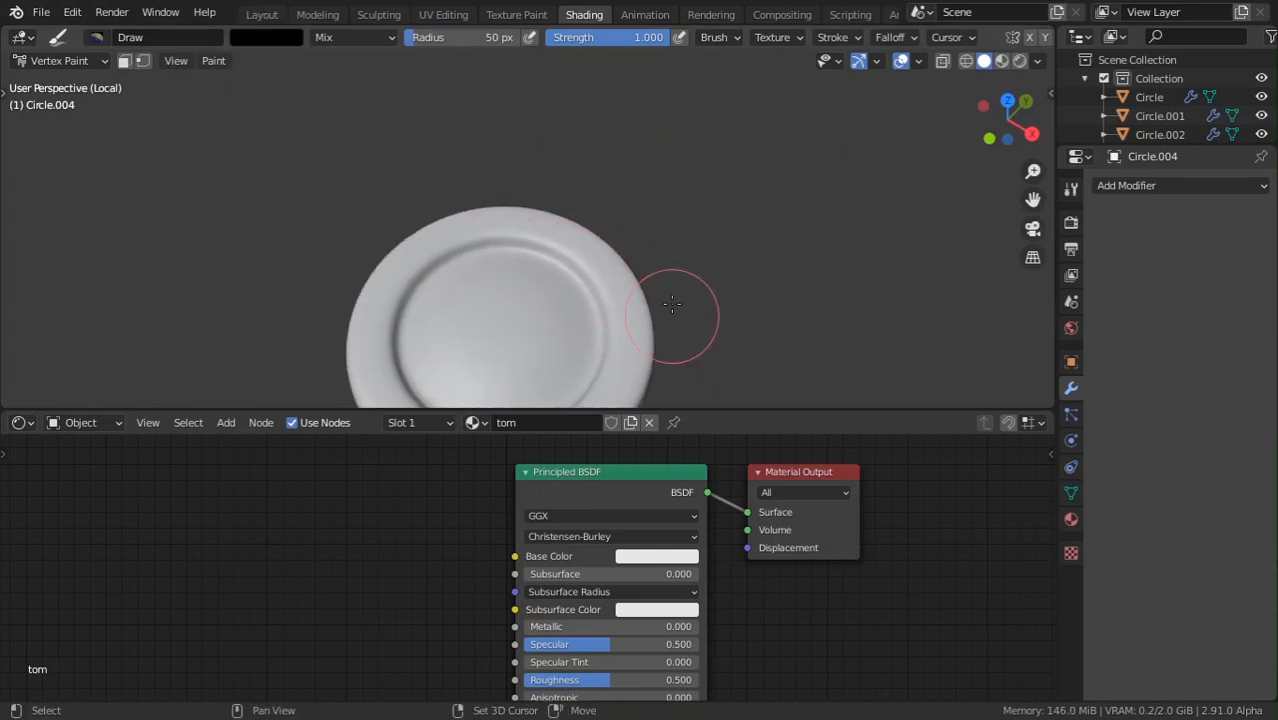
Paint a black four-armed cross across the disc's recessed top face with the 50 px Draw brush.
mouse_move(668, 345)
middle_mouse_down("shift")
mouse_move(650, 260)
mouse_move(622, 285)
middle_mouse_up("shift")
scroll(600, 252, "up", 2)
mouse_move(462, 235)
left_mouse_down()
mouse_move(500, 182)
mouse_move(503, 150)
left_mouse_up()
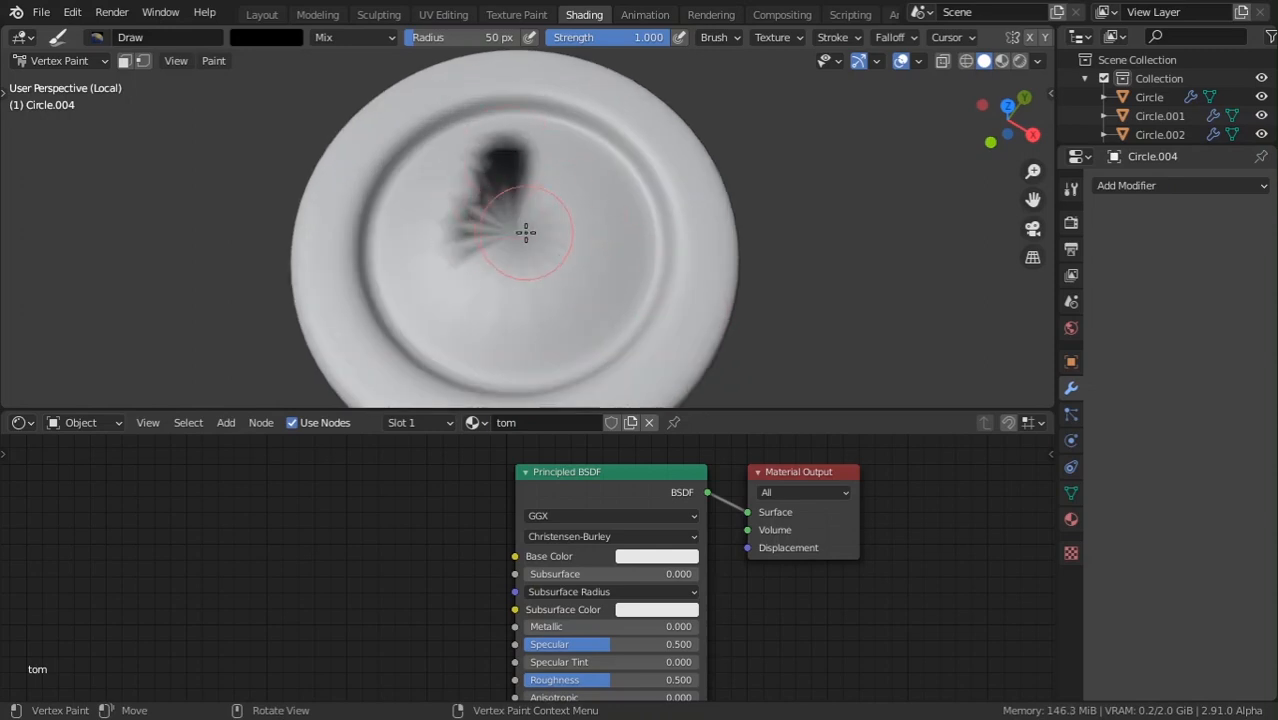
key("ctrl+z")
mouse_move(516, 234)
left_mouse_down()
mouse_move(526, 104)
mouse_move(436, 245)
mouse_move(365, 237)
left_mouse_up()
left_click_drag(577, 237, 672, 242)
mouse_move(515, 245)
left_mouse_down()
mouse_move(525, 308)
mouse_move(502, 334)
mouse_move(537, 386)
left_mouse_up()
scroll(680, 245, "down", 2)
mouse_move(680, 245)
middle_mouse_down()
mouse_move(670, 166)
mouse_move(664, 226)
mouse_move(693, 222)
middle_mouse_up()
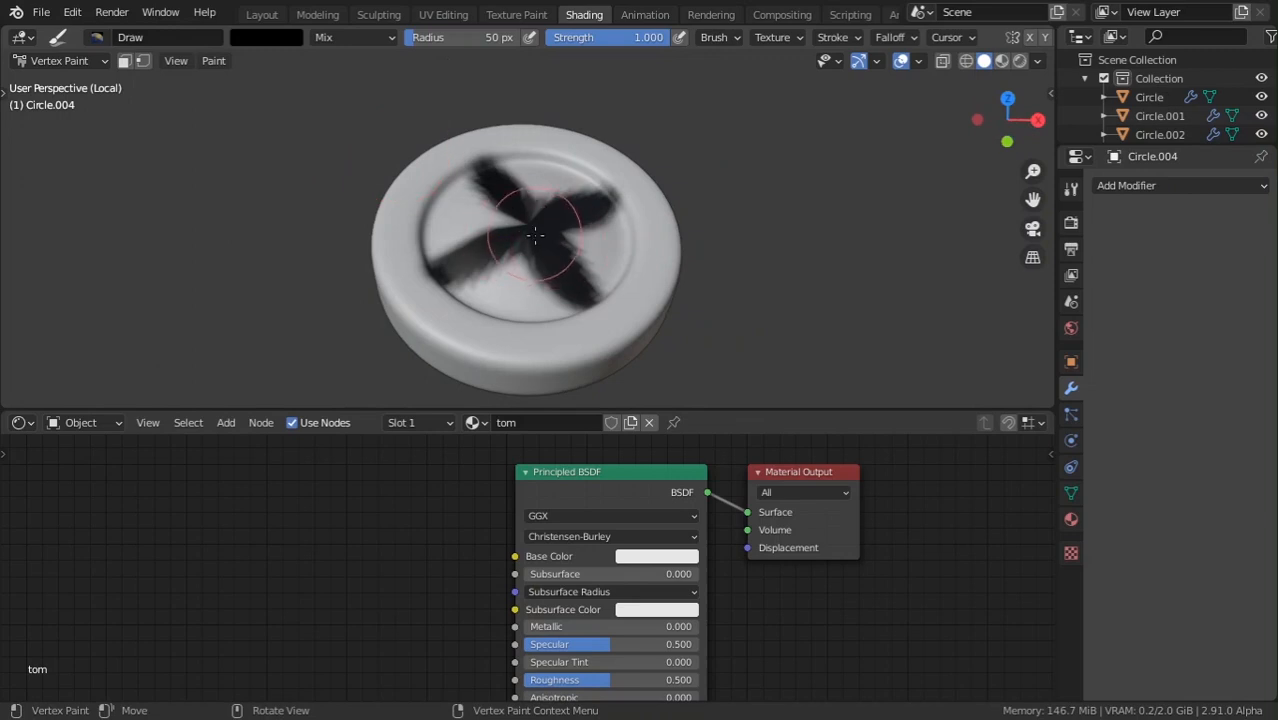
left_click_drag(505, 195, 528, 217)
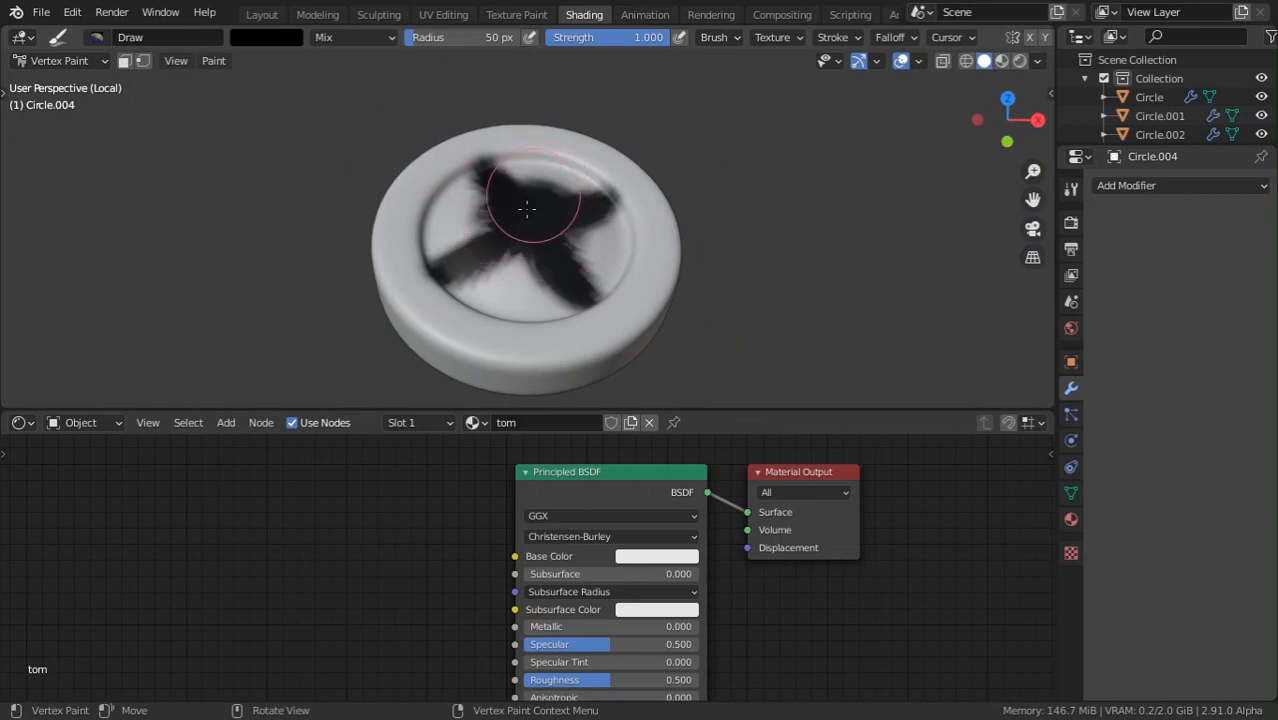
middle_click_drag(490, 205, 511, 238)
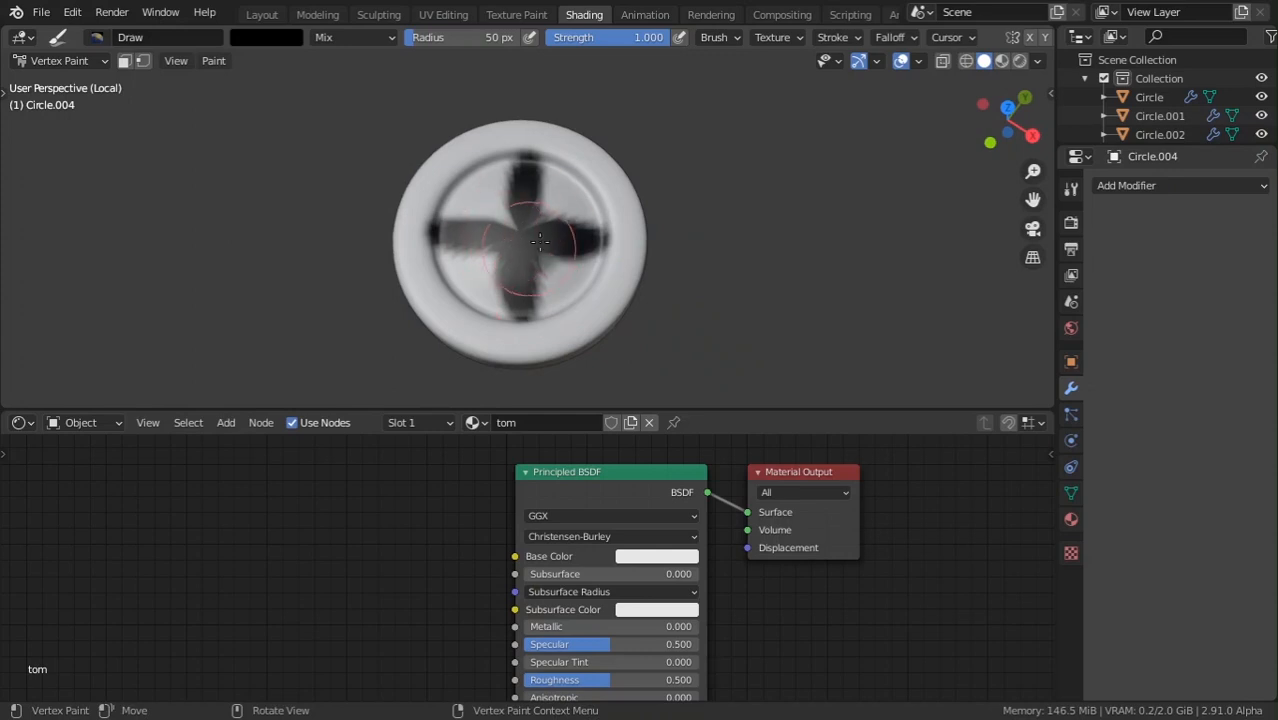
Enlarge the vertex paint brush's radius to 131 px.
key("f")
left_click(509, 232)
scroll(497, 230, "up", 2)
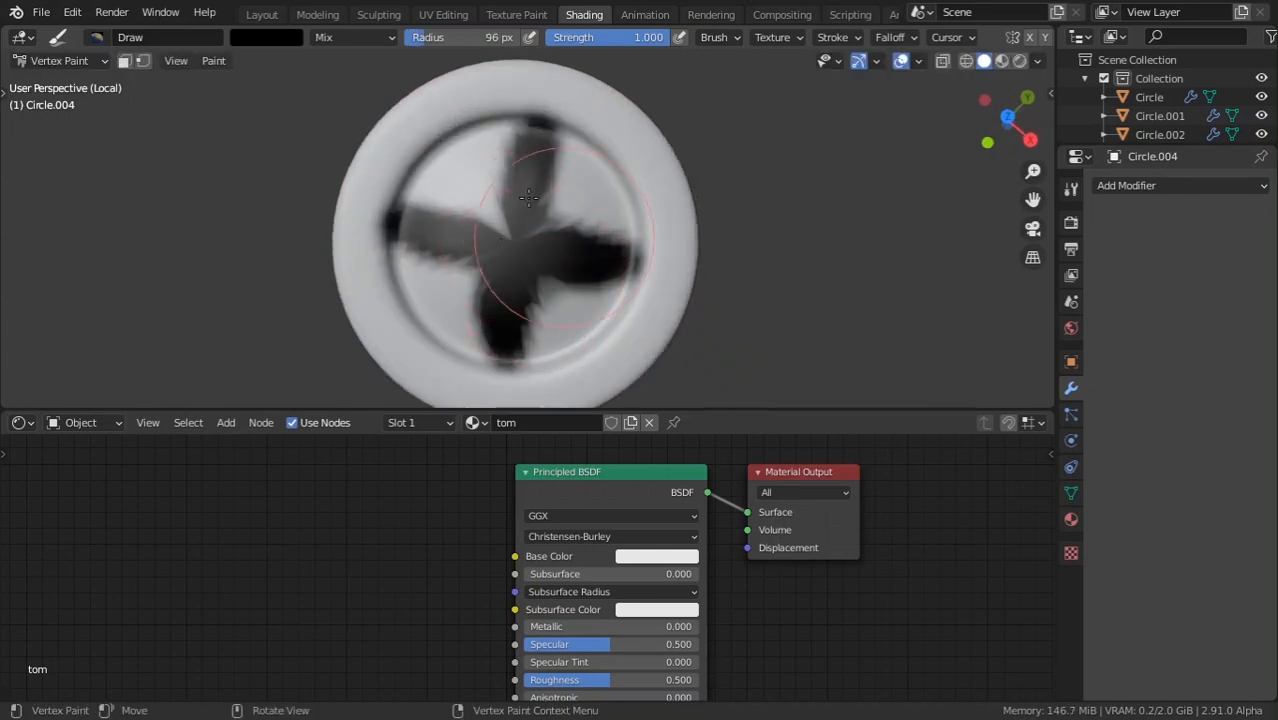
key("f")
left_click(491, 219)
mouse_move(480, 215)
left_mouse_down()
mouse_move(490, 250)
mouse_move(514, 242)
mouse_move(554, 278)
mouse_move(505, 208)
mouse_move(522, 251)
left_mouse_up()
key("f")
left_click(504, 237)
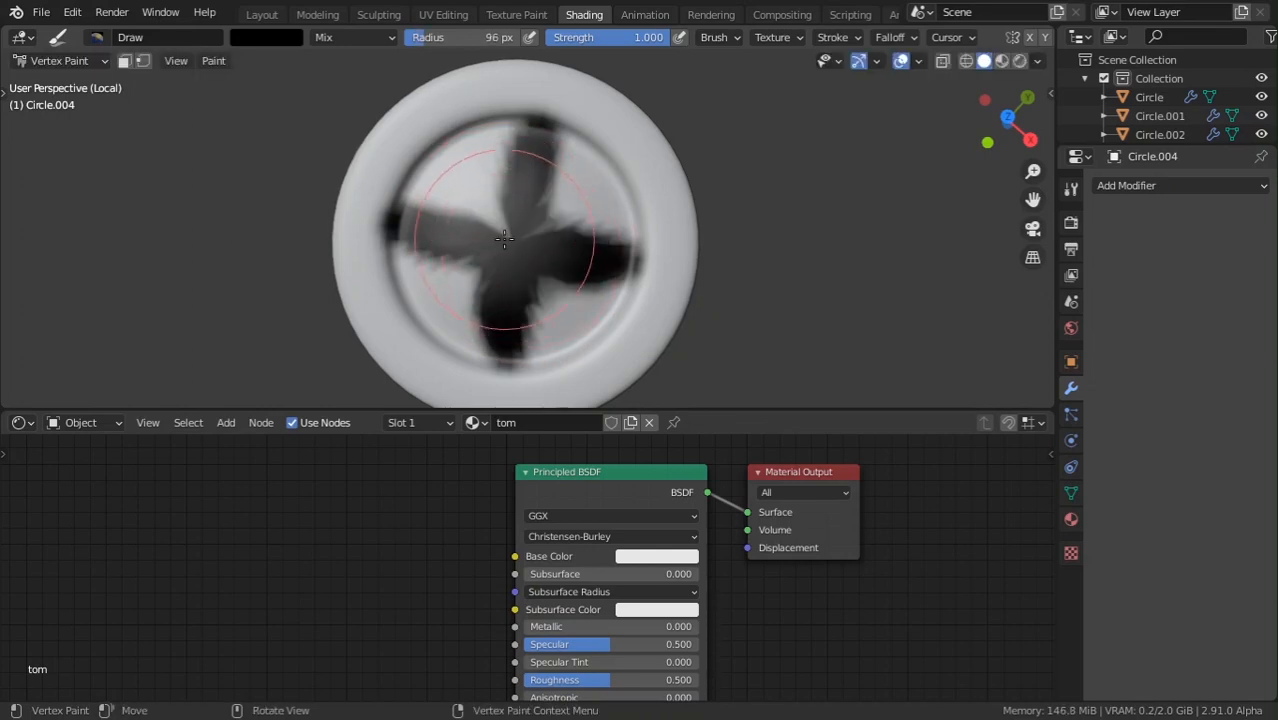
key("f")
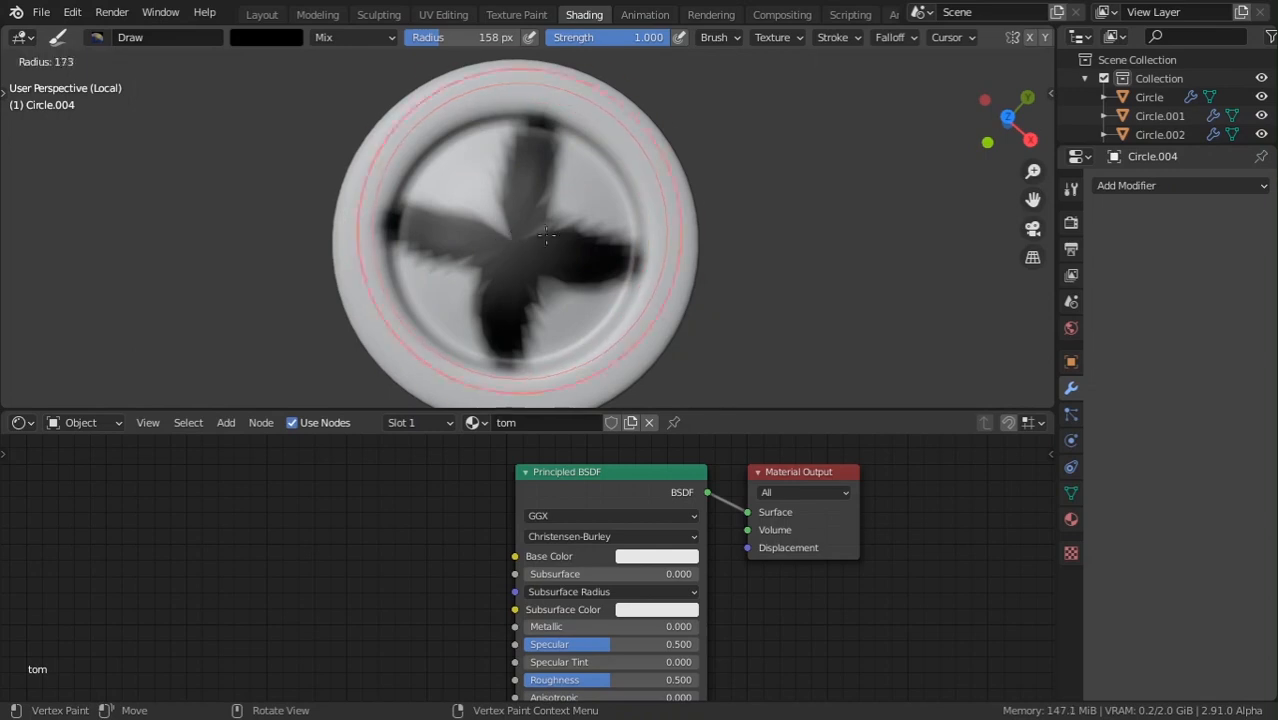
left_click(512, 240)
key("f")
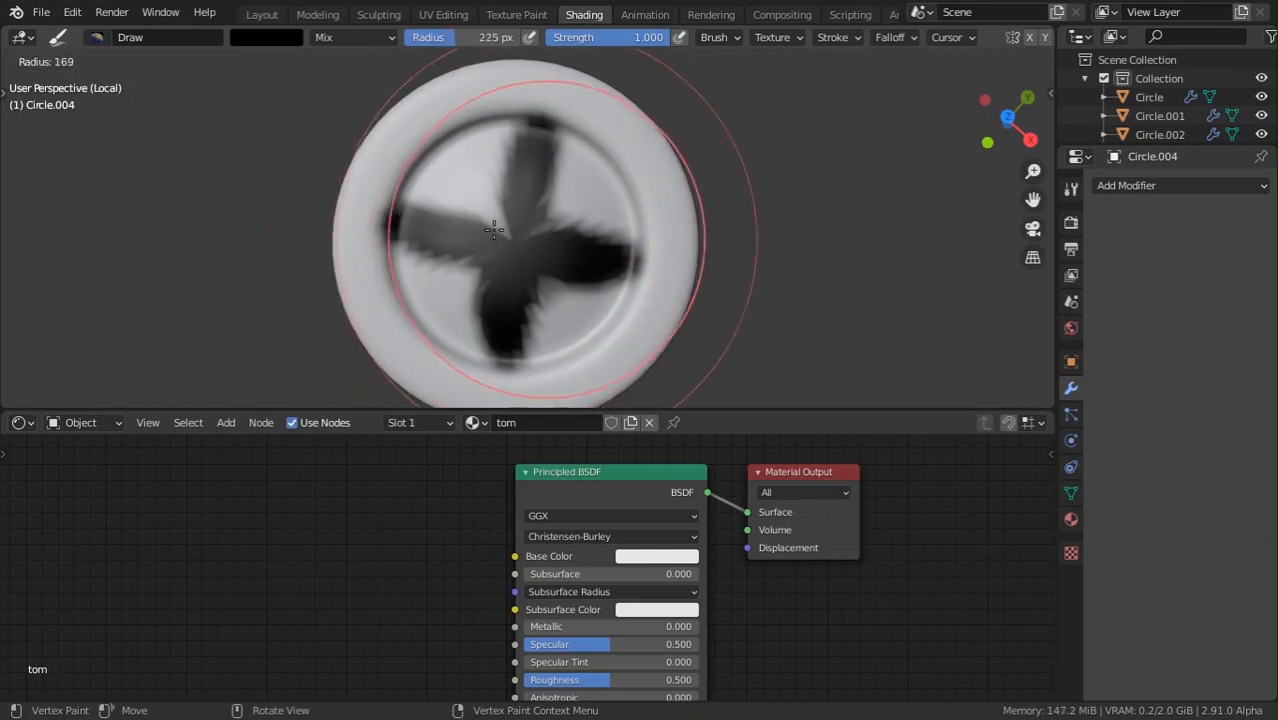
left_click(494, 226)
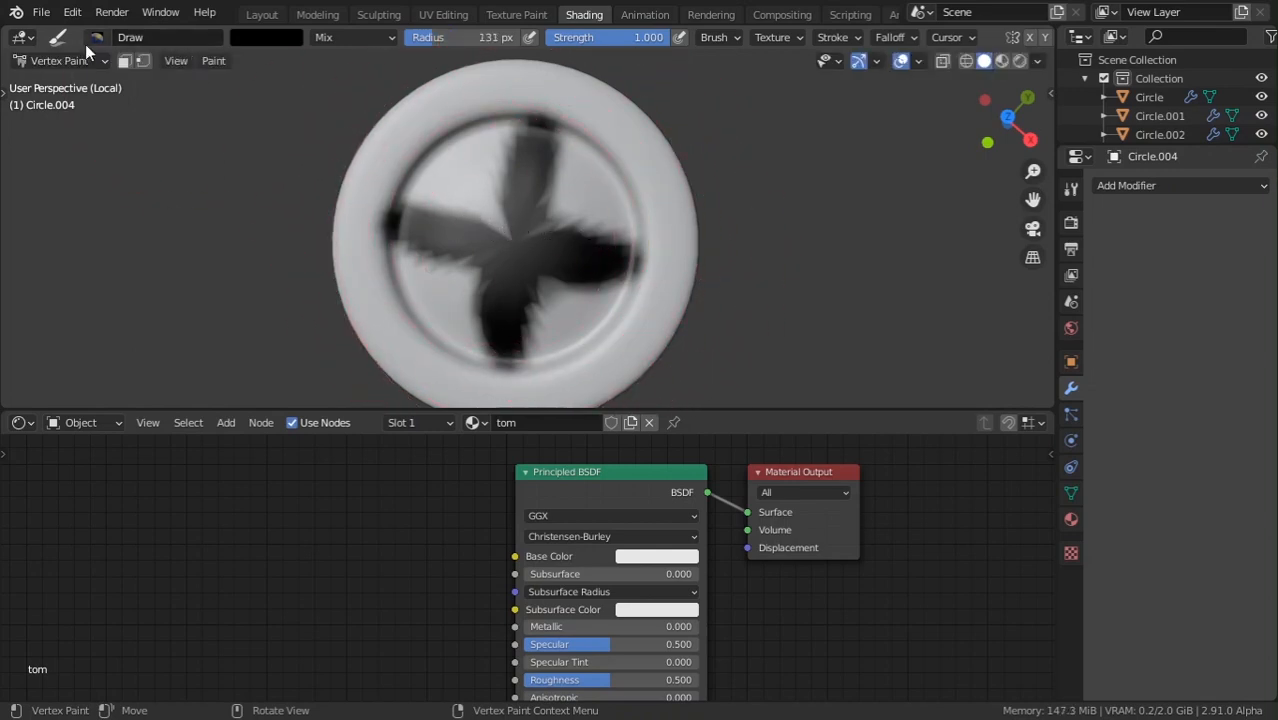
Leave Vertex Paint and return the disc to Object Mode.
left_click(90, 40)
left_click(46, 60)
left_click(92, 82)
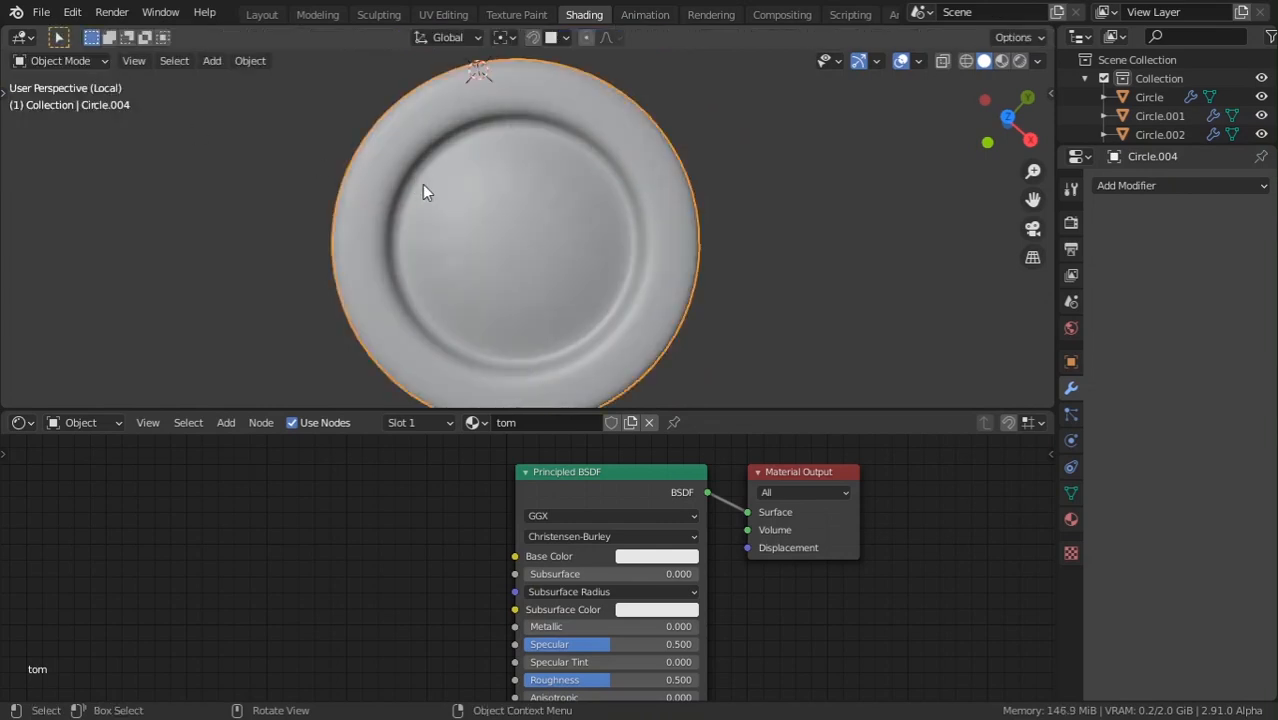
middle_click_drag(422, 184, 532, 320)
Add an Attribute node for the Col vertex colors to the tom material.
scroll(466, 578, "down", 2)
key("shift+a")
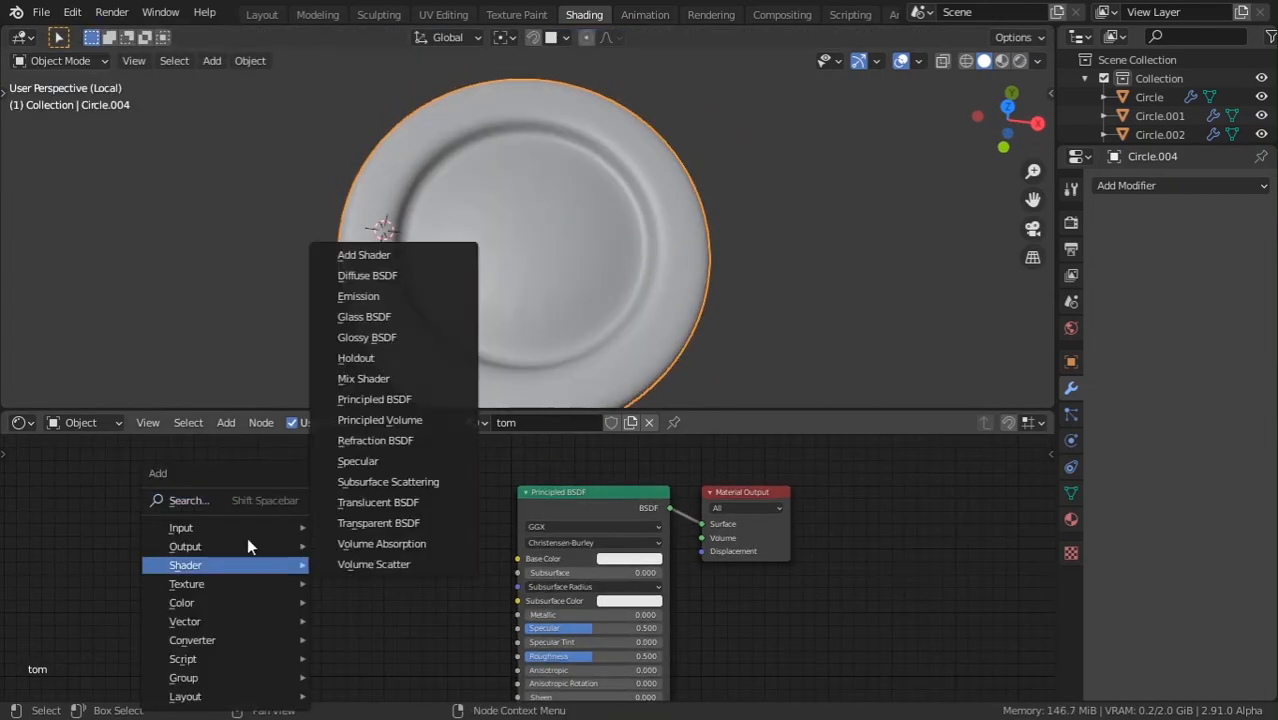
mouse_move(250, 527)
mouse_move(478, 128)
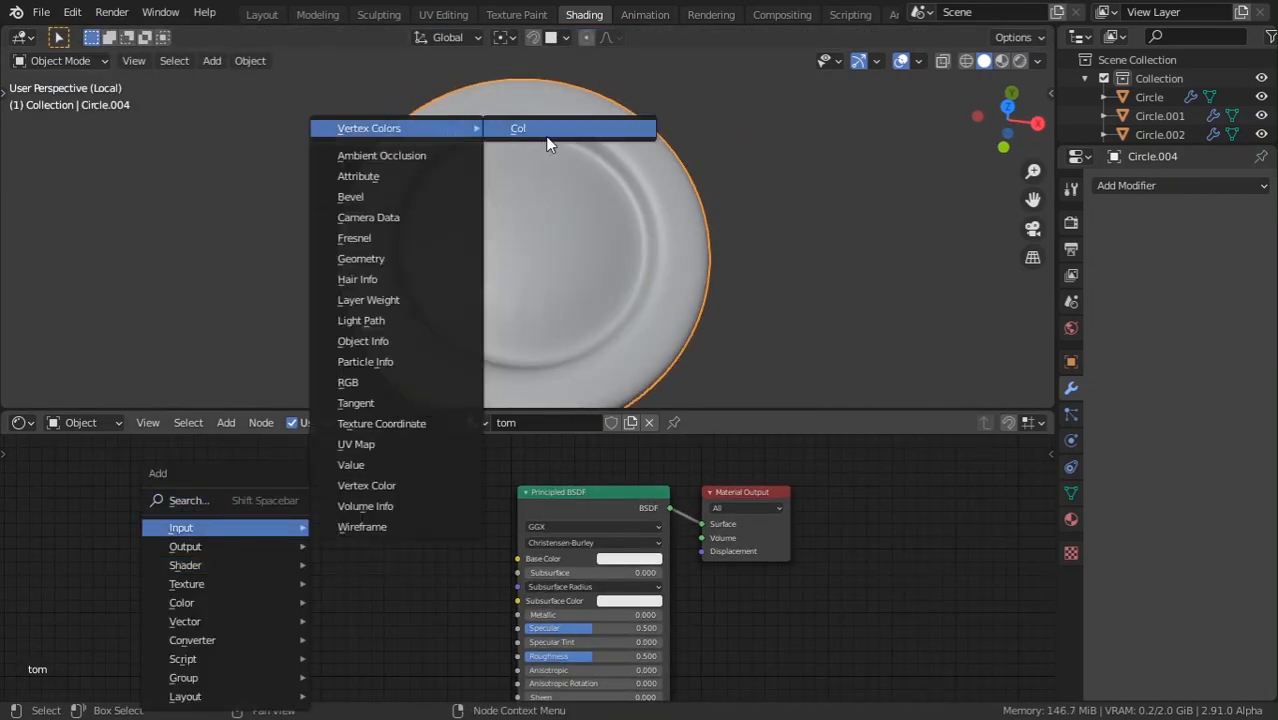
left_click(546, 134)
left_click(332, 302)
middle_click_drag(293, 485, 304, 486)
scroll(275, 468, "up", 2)
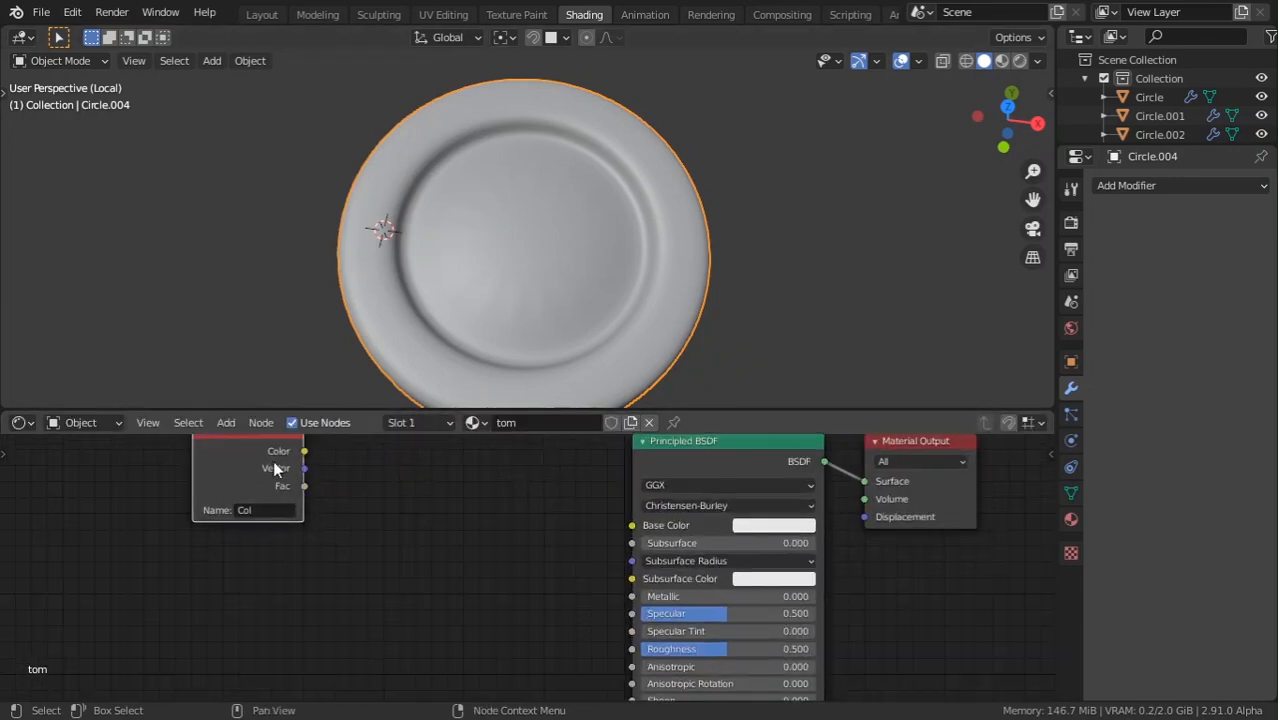
Connect the Attribute node's Color to the Principled BSDF's Base Color and show the disc in Material Preview shading.
left_click_drag(308, 455, 632, 525)
scroll(566, 279, "down", 3)
middle_click_drag(566, 279, 667, 133)
left_click(1002, 61)
scroll(607, 231, "up", 3)
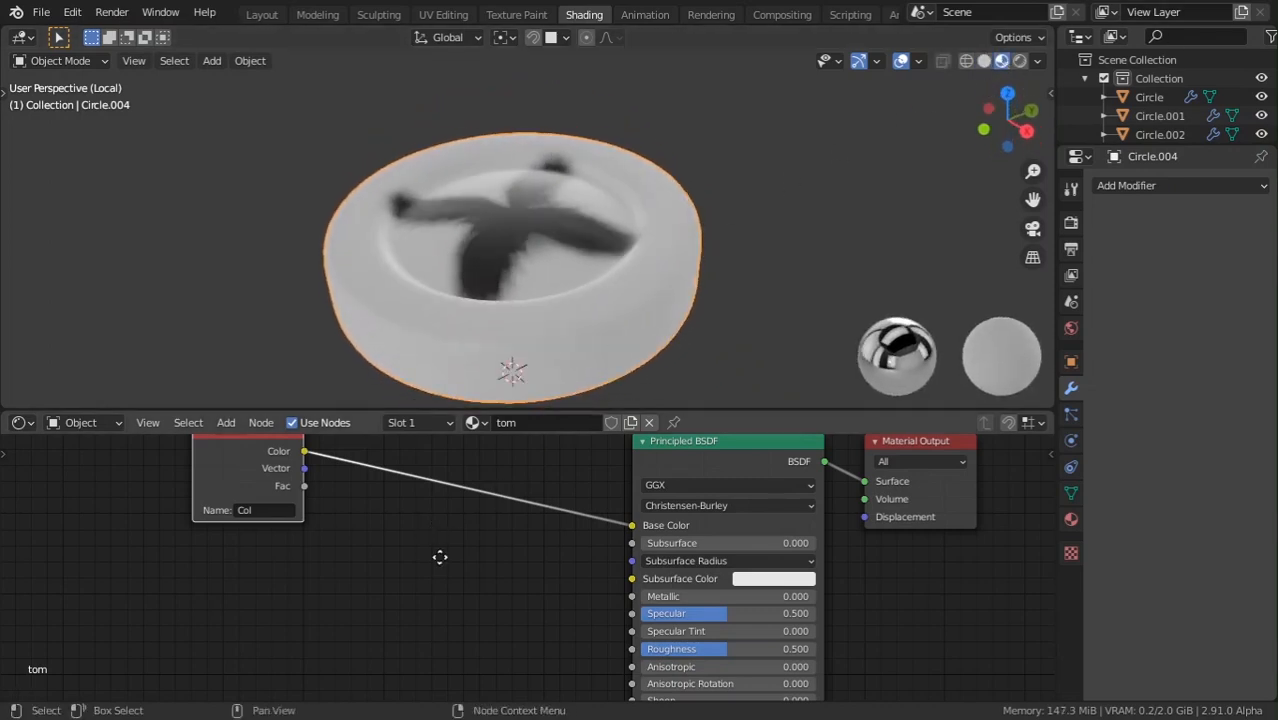
Move the Attribute node farther from the Principled BSDF to leave room between them.
middle_click_drag(320, 523, 400, 545)
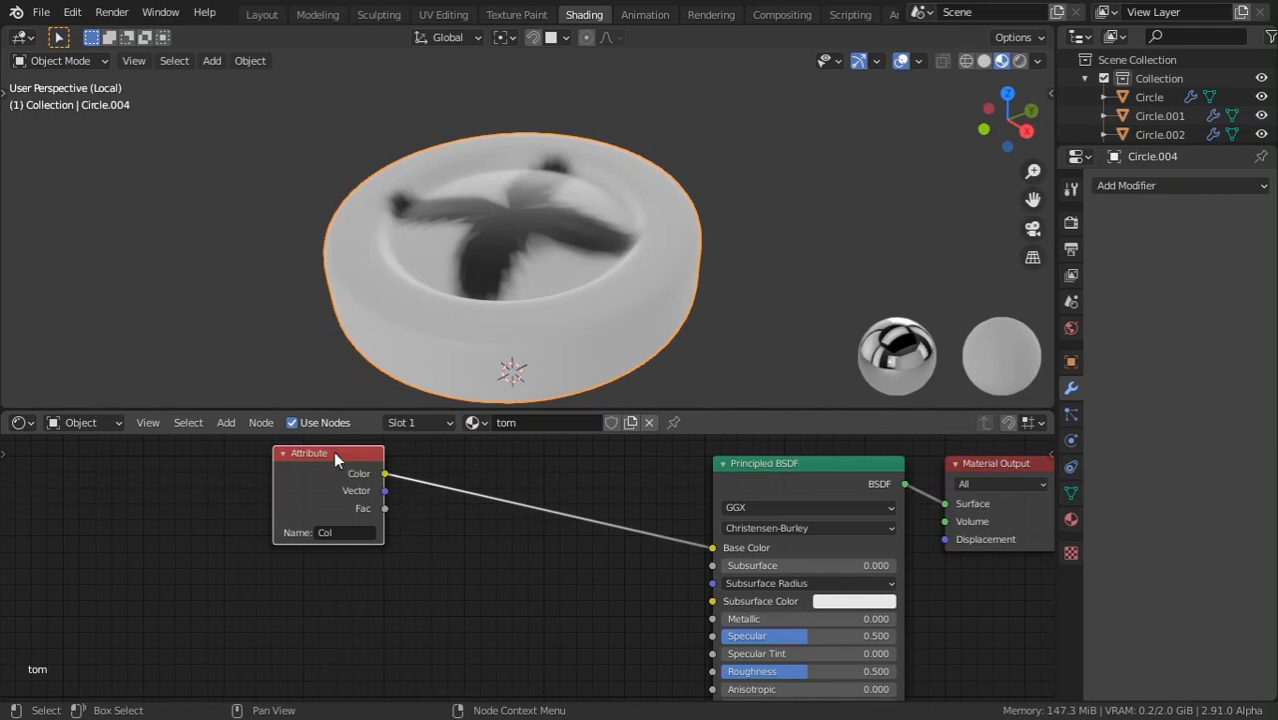
left_click_drag(335, 500, 163, 539)
middle_click_drag(346, 550, 360, 523)
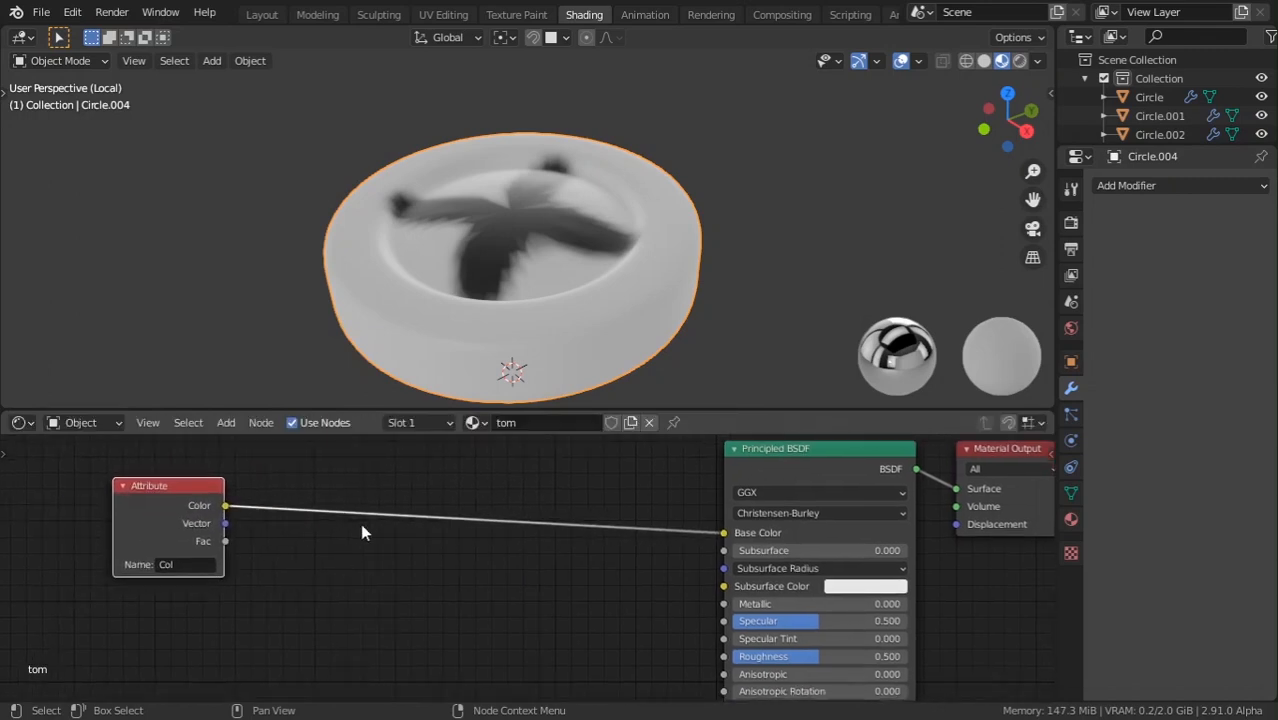
middle_click_drag(540, 330, 590, 340)
key("shift+a")
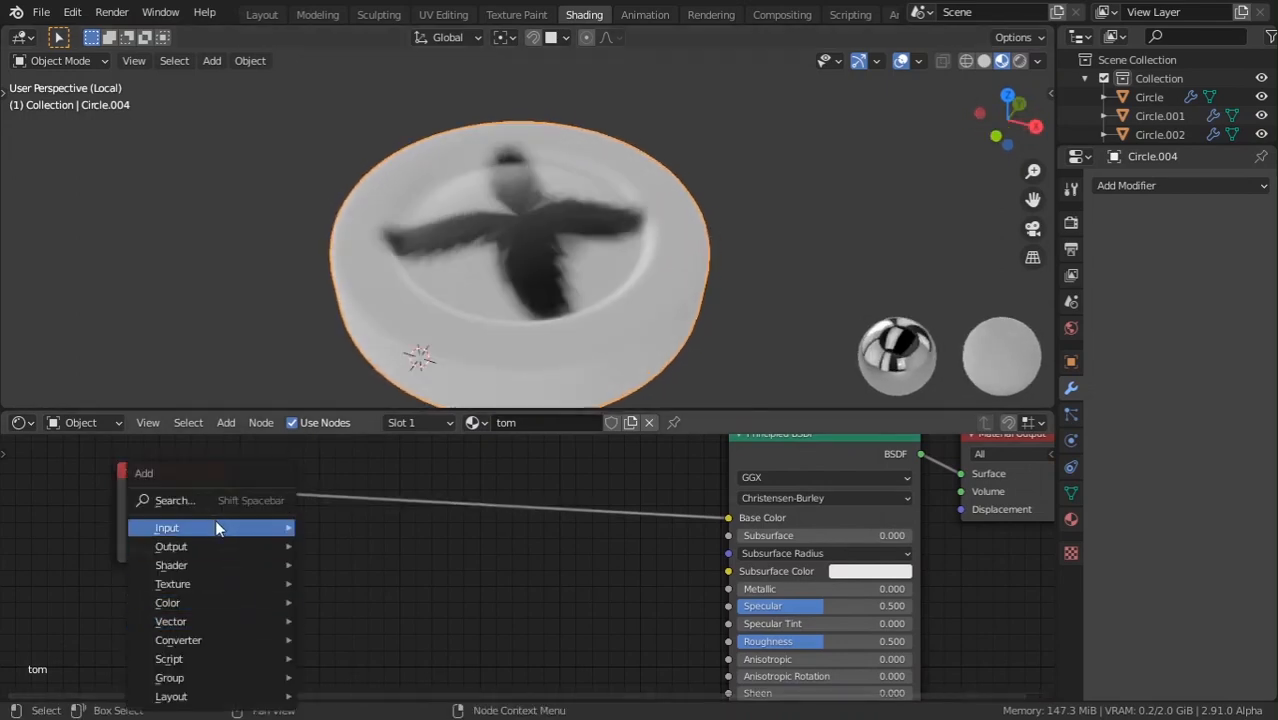
mouse_move(214, 525)
key("c")
key("l")
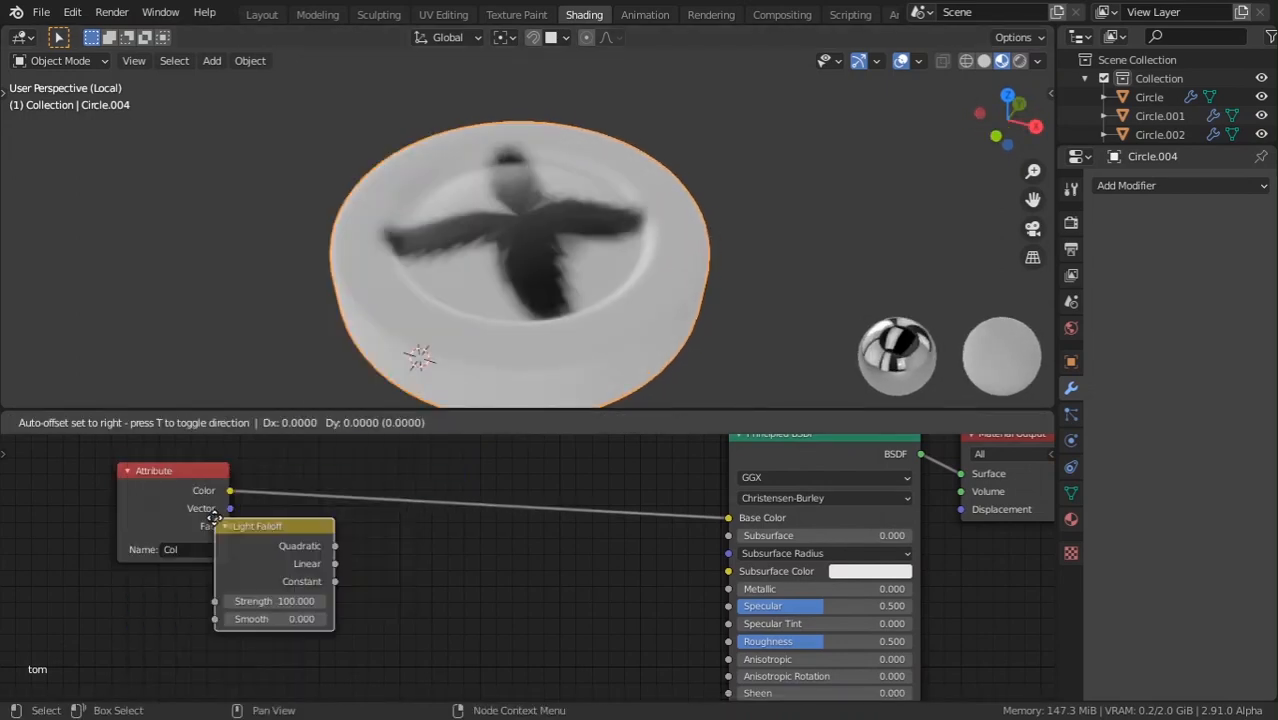
left_click(254, 528)
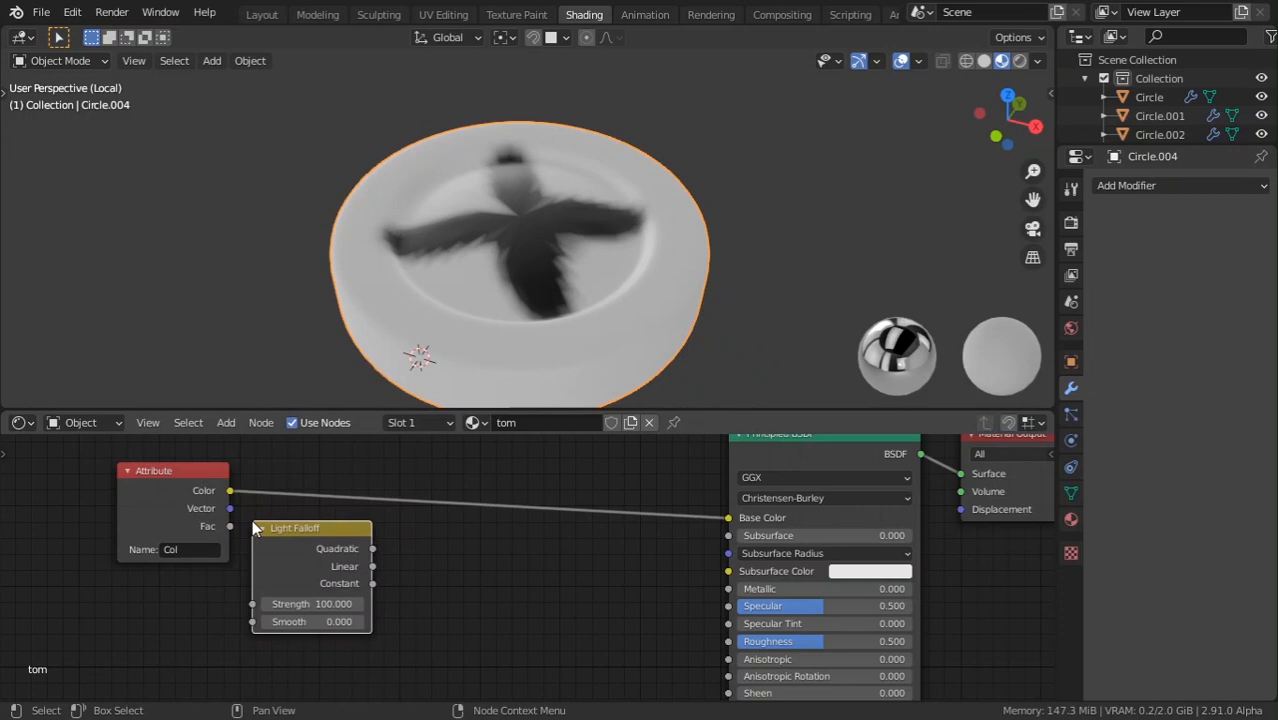
key("ctrl+z")
key("shift+a")
mouse_move(252, 521)
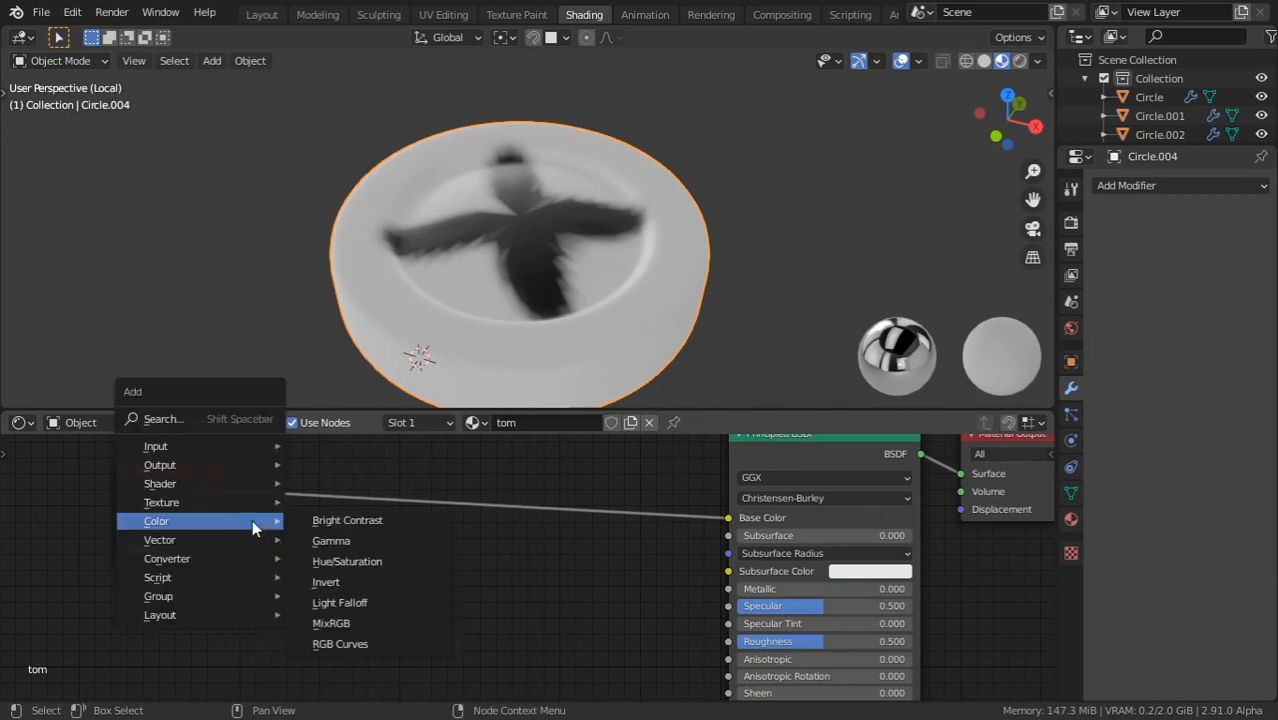
key("l")
left_click(252, 521)
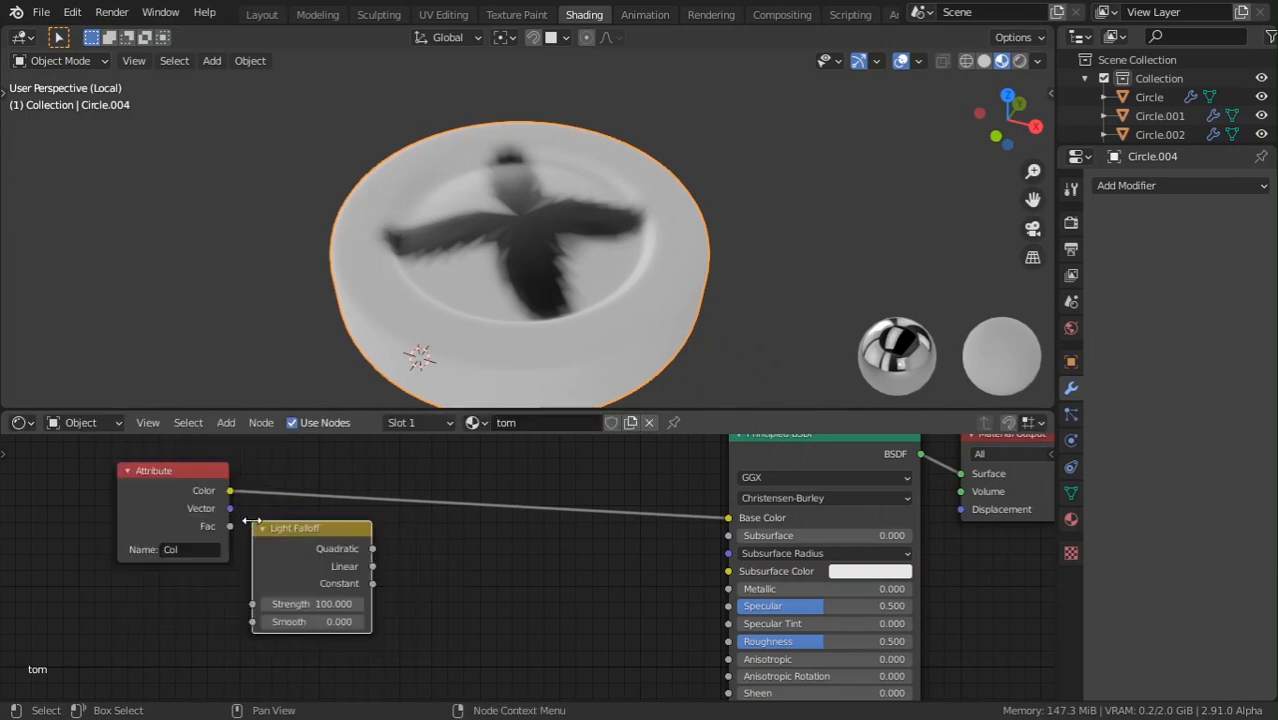
key("ctrl+z")
Insert a ColorRamp node on the link between the Attribute node's Color and the Base Color.
key("shift+a")
left_click(362, 484)
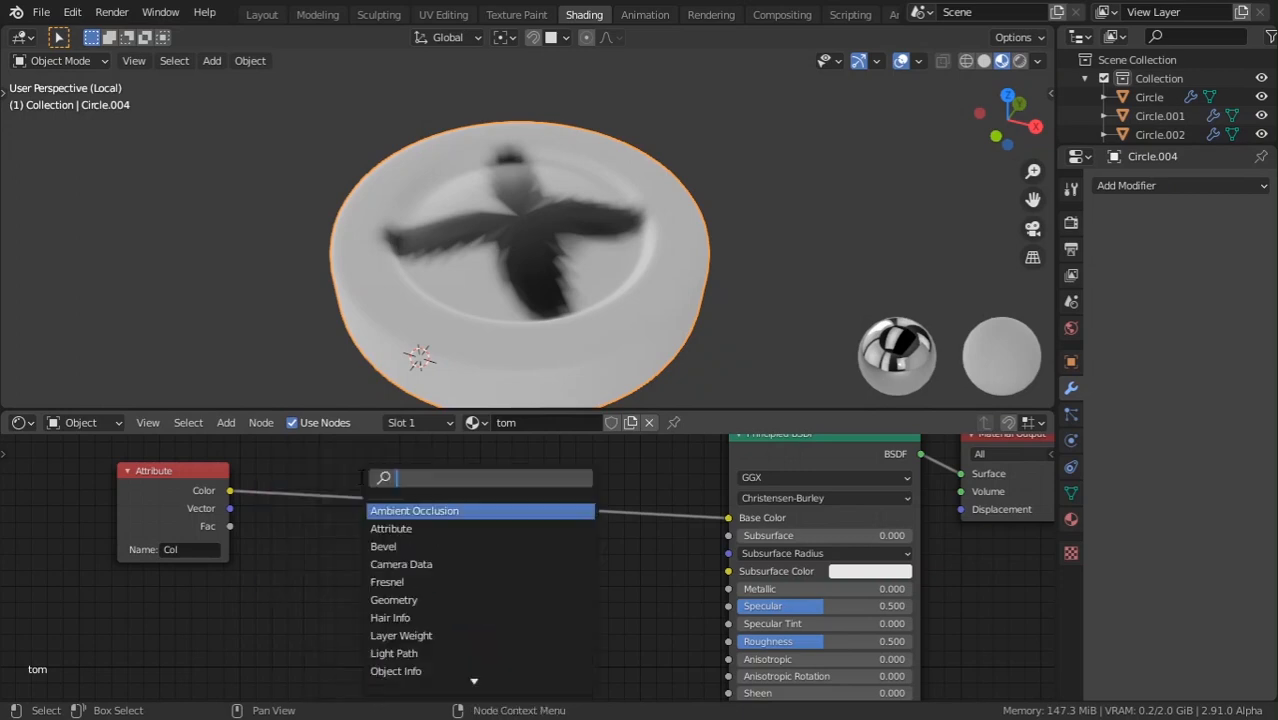
type("colo")
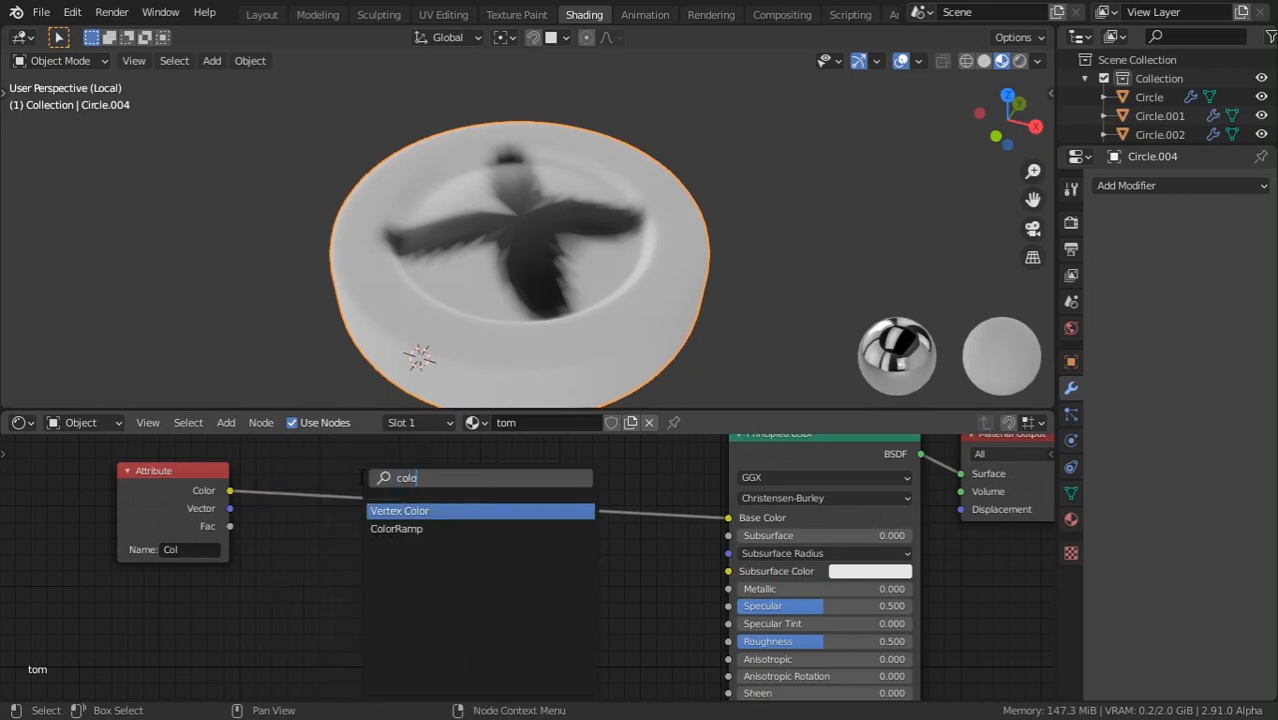
key("Down")
key("Return")
left_click(358, 475)
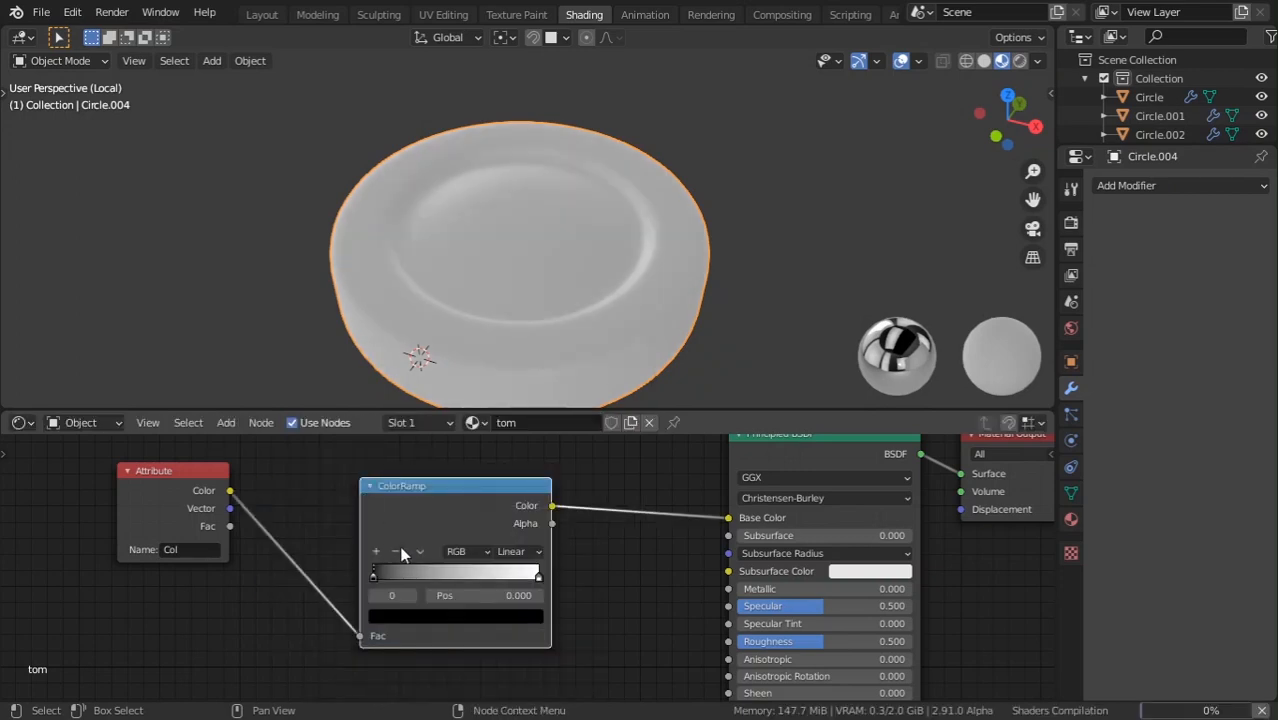
Set the ColorRamp's first stop to a bluish white with R 0.858, G 0.909 and B 1.000.
scroll(400, 556, "up", 2)
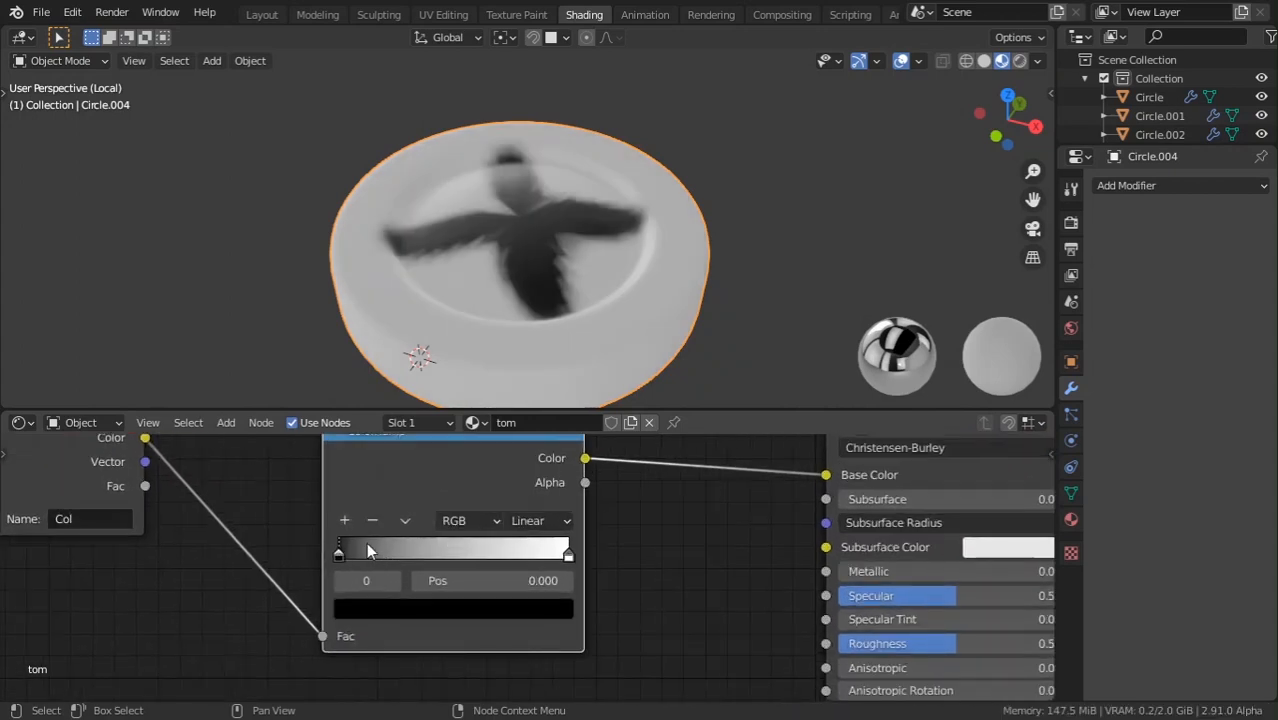
left_click(430, 607)
left_click_drag(529, 372, 522, 296)
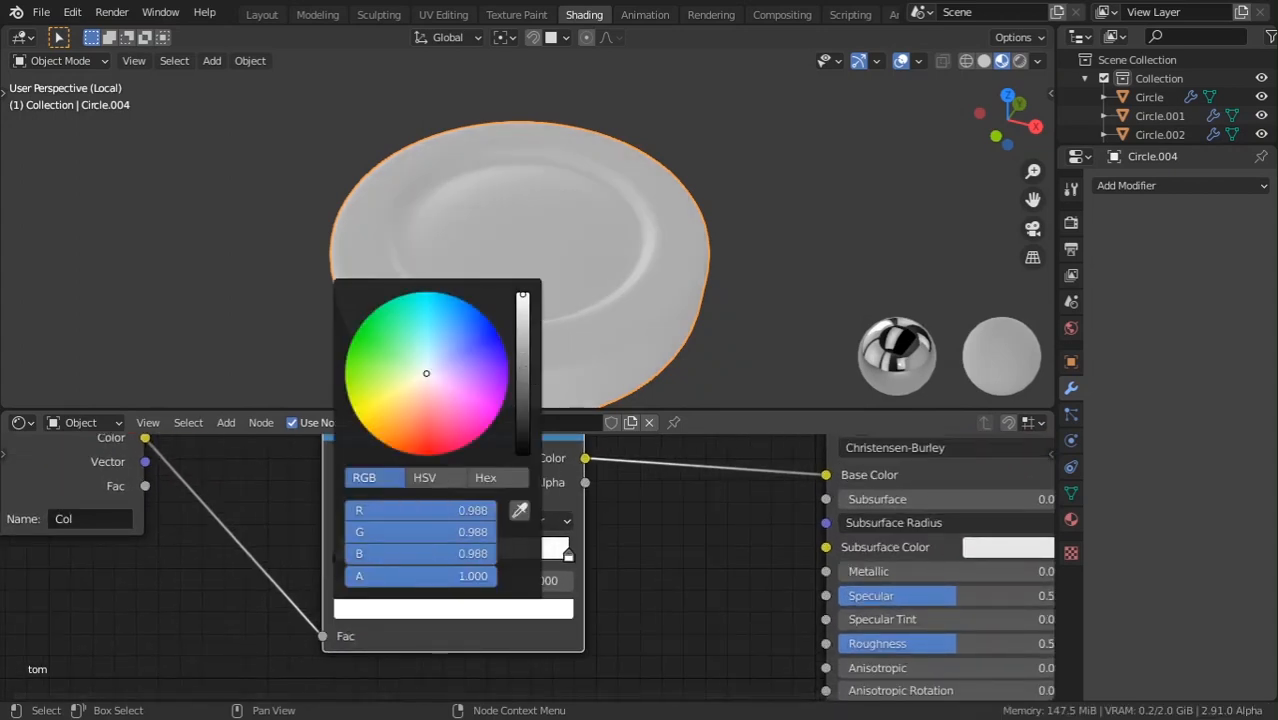
mouse_move(433, 379)
left_mouse_down()
mouse_move(420, 435)
mouse_move(425, 369)
left_mouse_up()
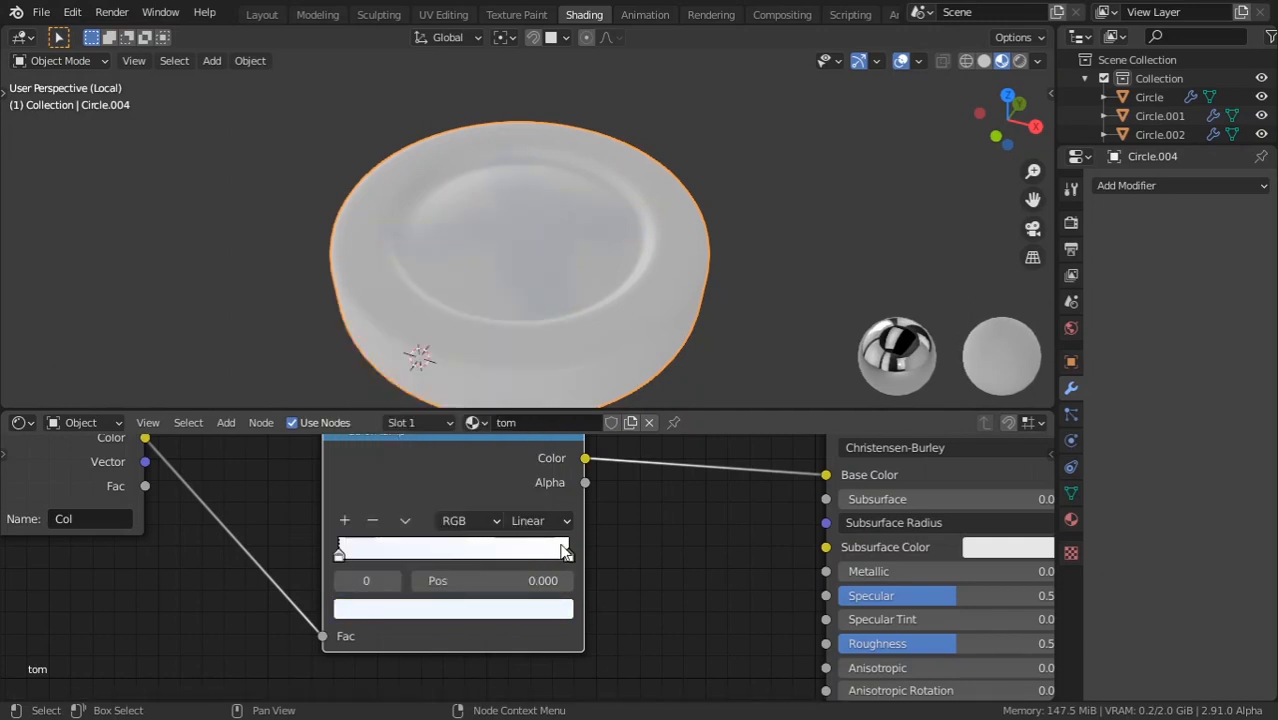
Set the ColorRamp's last stop to pure red with R 1.000, G 0.000 and B 0.000.
left_click(476, 609)
mouse_move(408, 405)
left_mouse_down()
mouse_move(415, 453)
mouse_move(428, 456)
left_mouse_up()
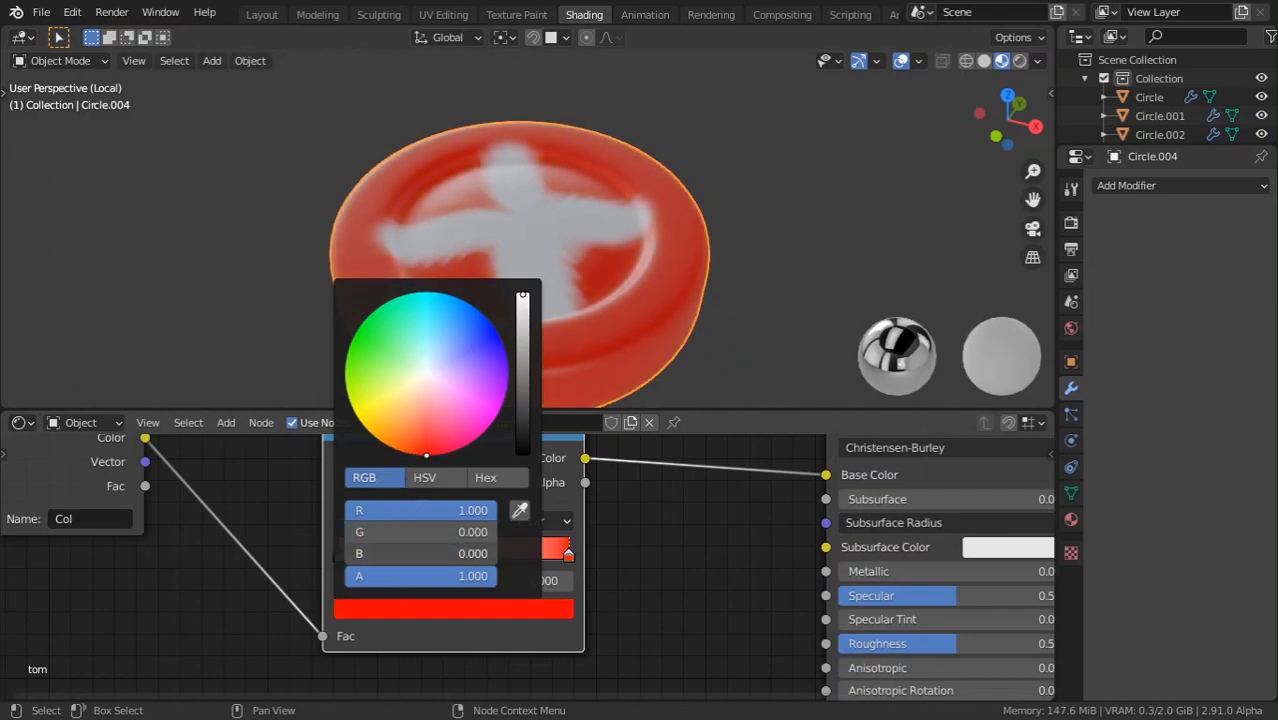
scroll(752, 563, "down", 3)
scroll(627, 311, "down", 4)
middle_click_drag(640, 300, 575, 312)
scroll(661, 270, "up", 6)
scroll(655, 272, "down", 5)
middle_click_drag(568, 580, 590, 575)
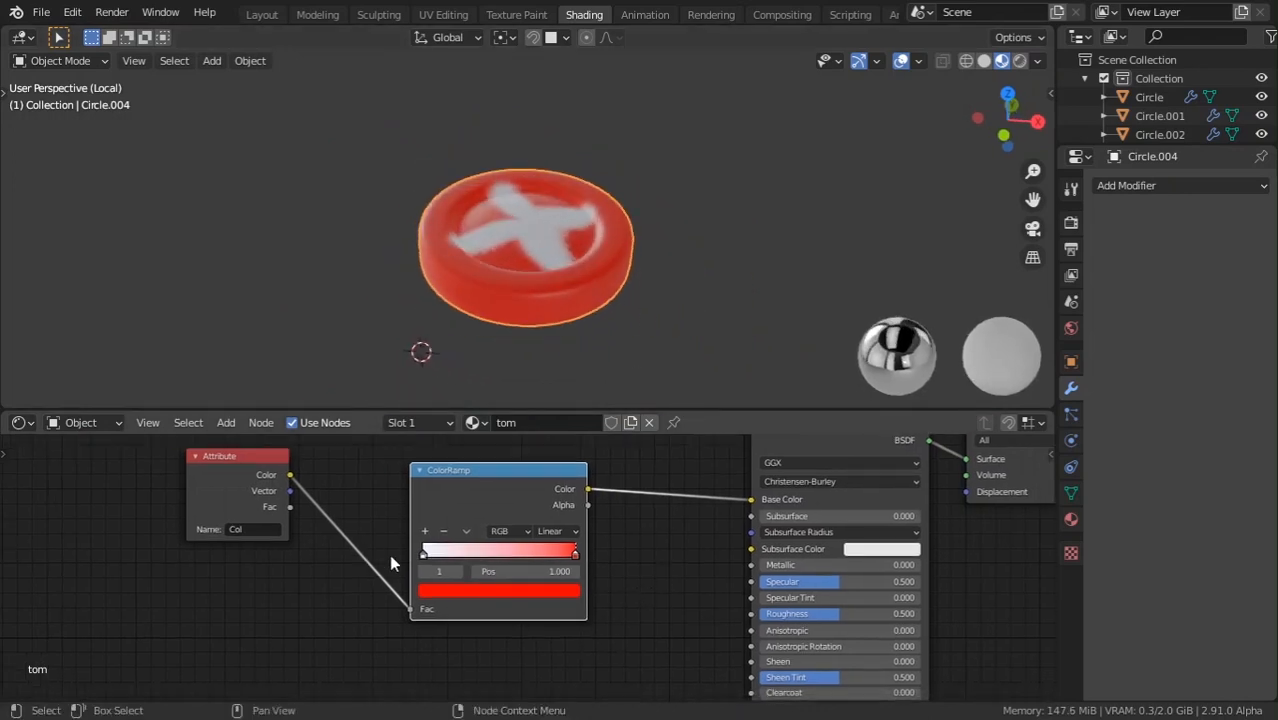
Change the ColorRamp's first stop to a light salmon red with hue 0.000, saturation 0.450 and value 0.935.
left_click(424, 552)
left_click(444, 596)
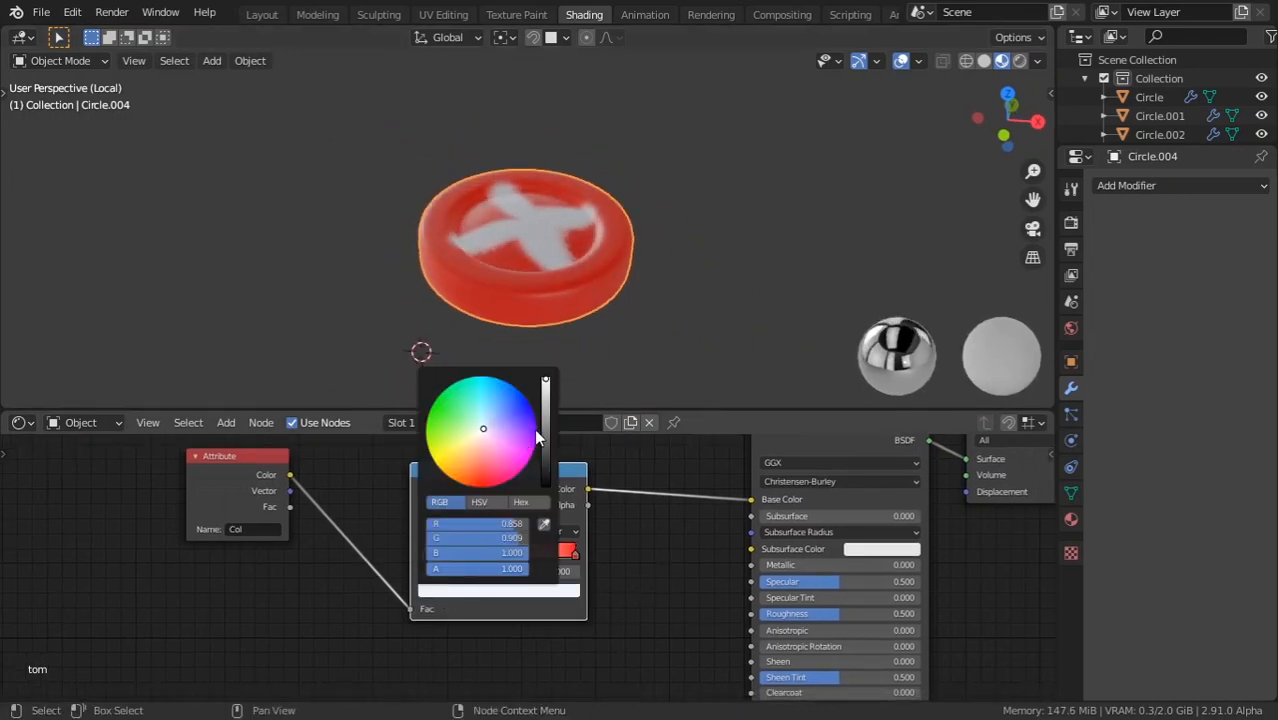
mouse_move(546, 387)
left_mouse_down()
mouse_move(546, 431)
mouse_move(546, 378)
left_mouse_up()
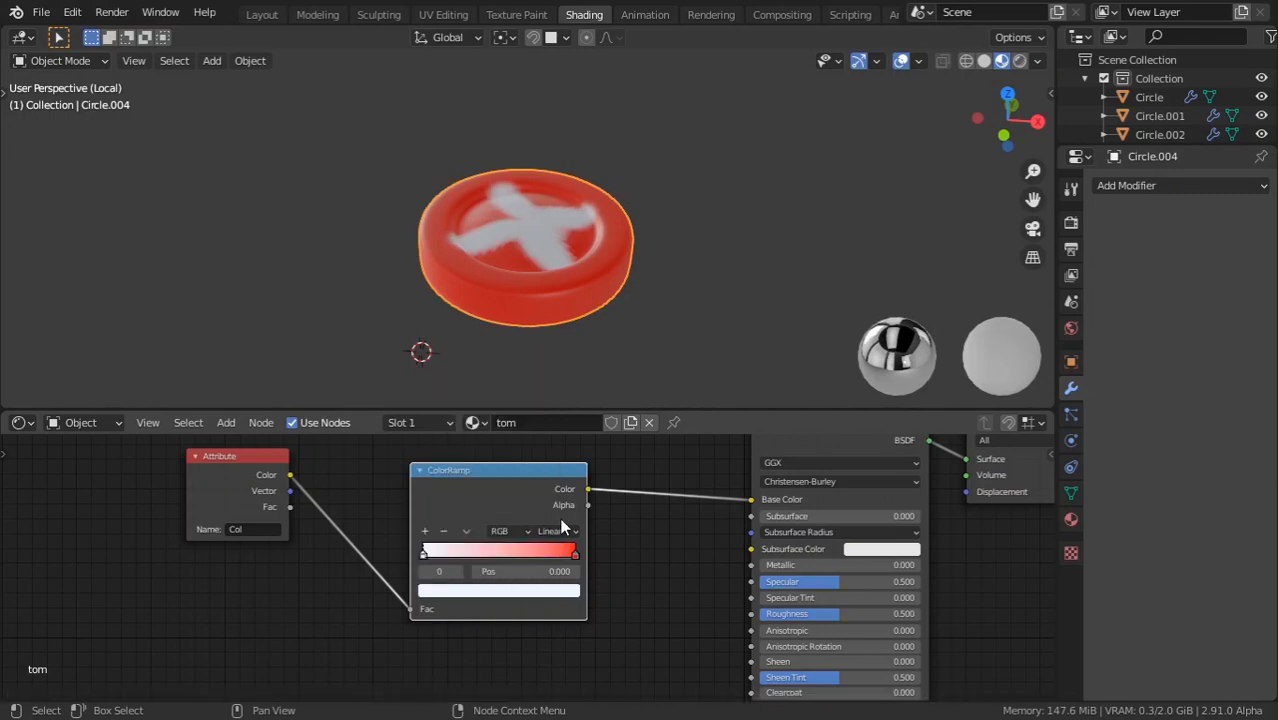
middle_click_drag(538, 592, 538, 588)
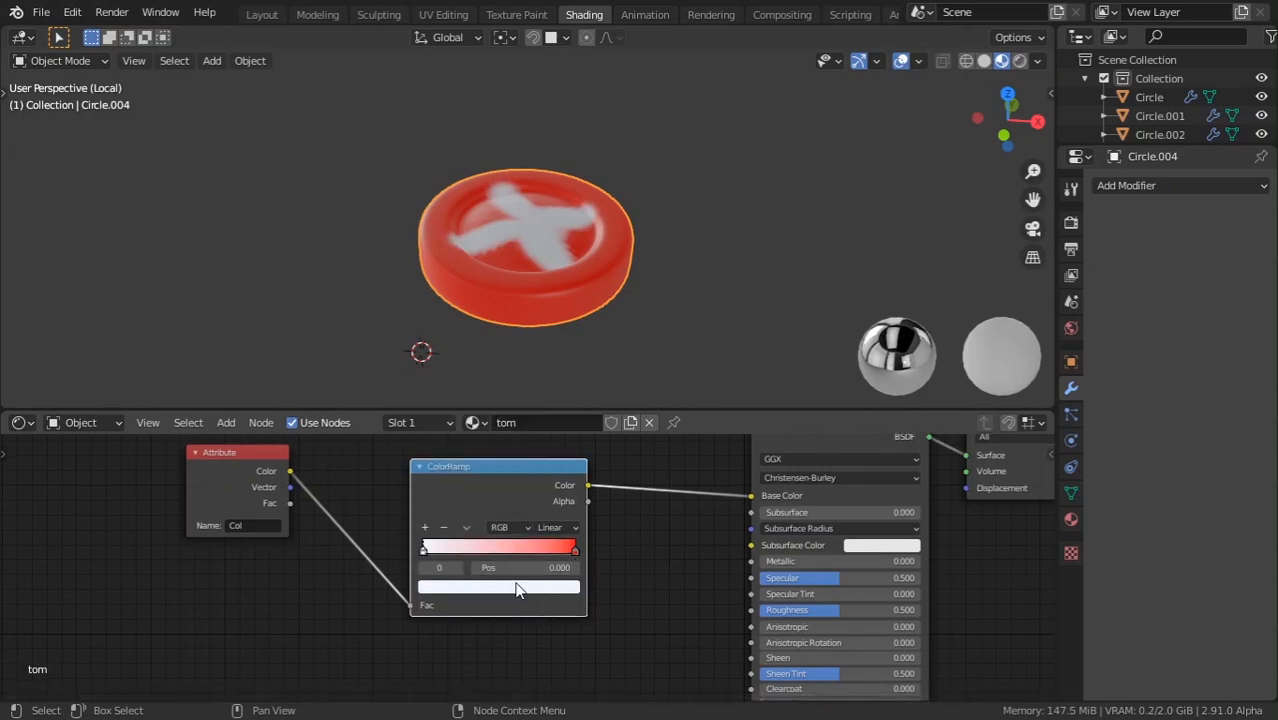
left_click(518, 588)
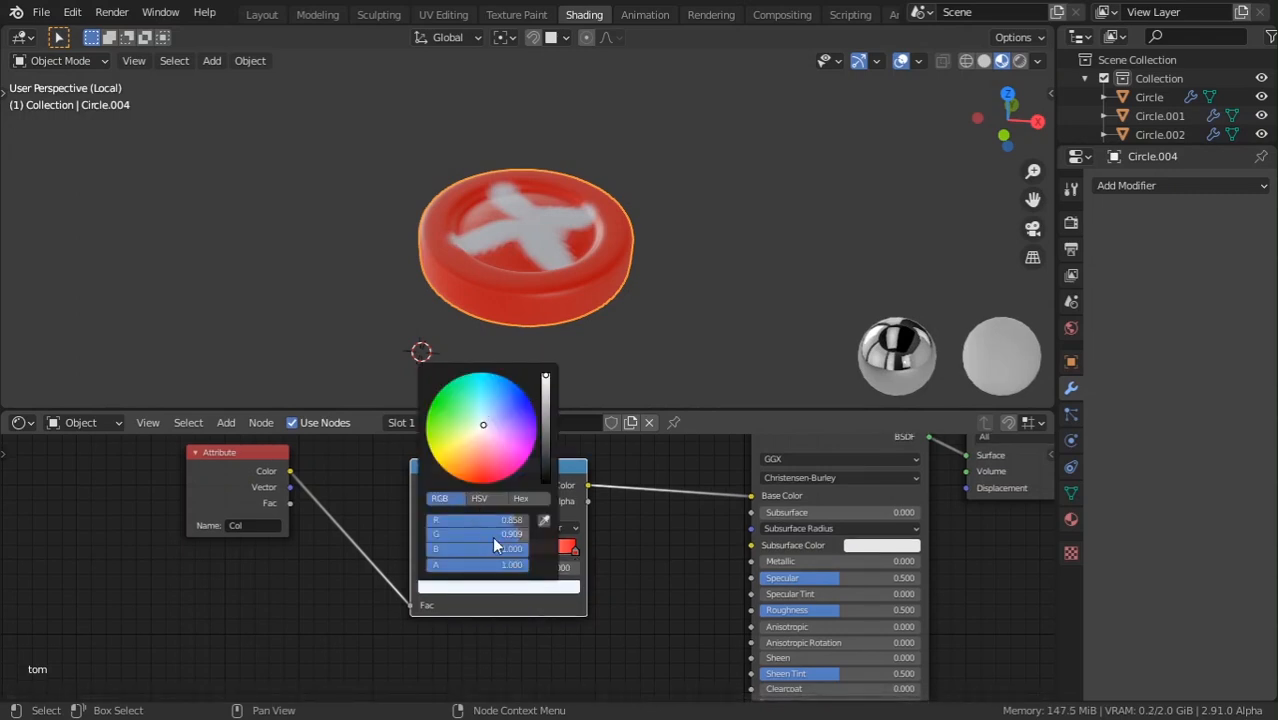
left_click_drag(492, 536, 430, 536)
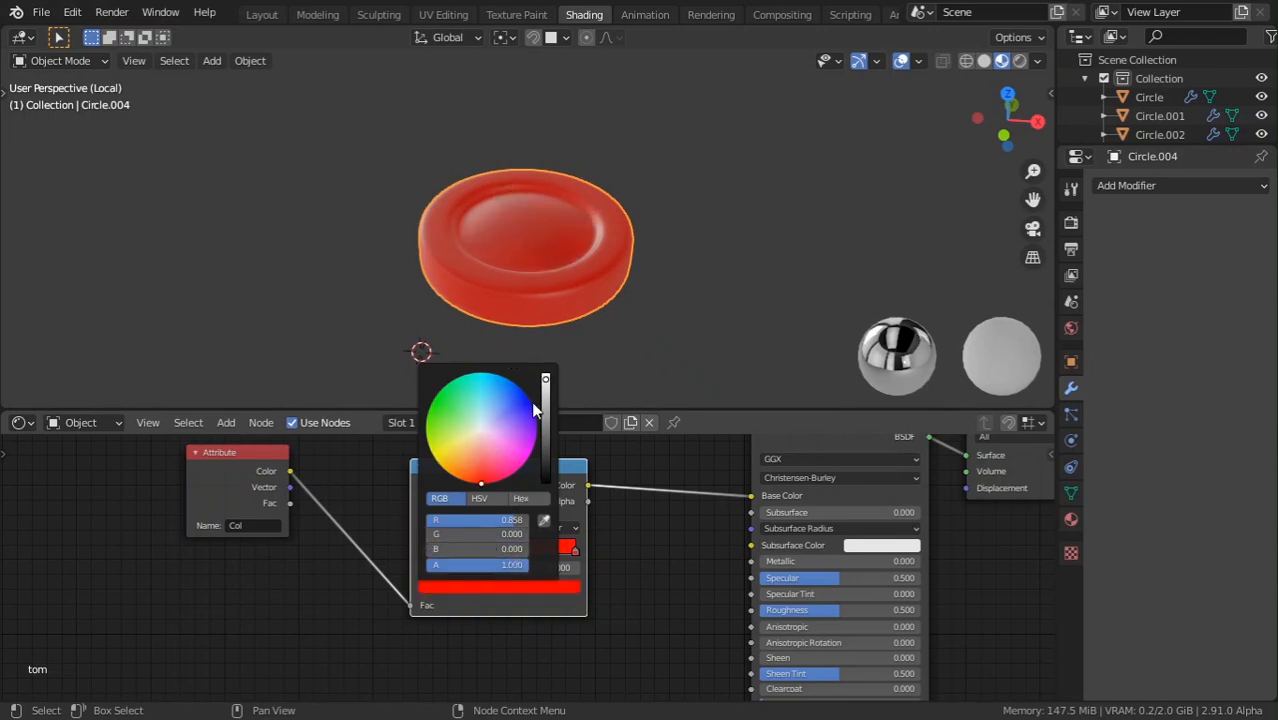
left_click(477, 499)
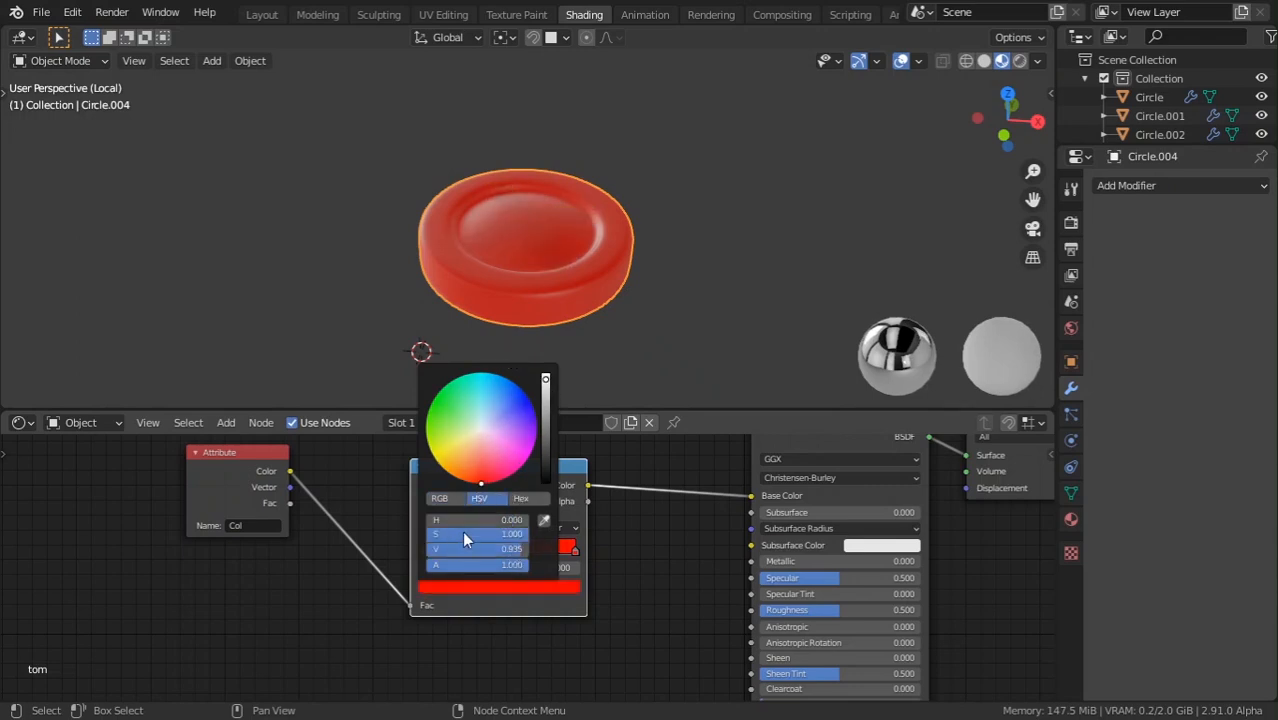
left_click_drag(462, 531, 476, 534)
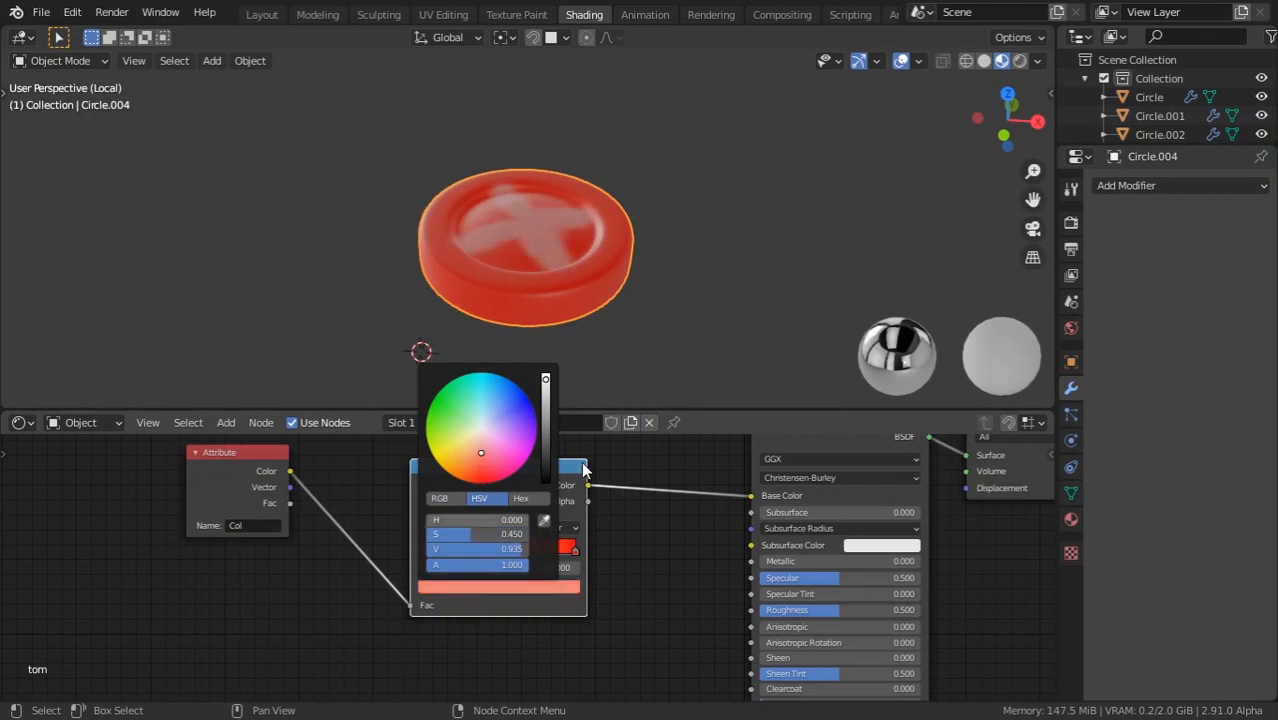
Add a Noise Texture node to the tom material, below the ColorRamp node.
middle_click_drag(640, 330, 700, 269)
middle_click_drag(564, 487, 670, 528)
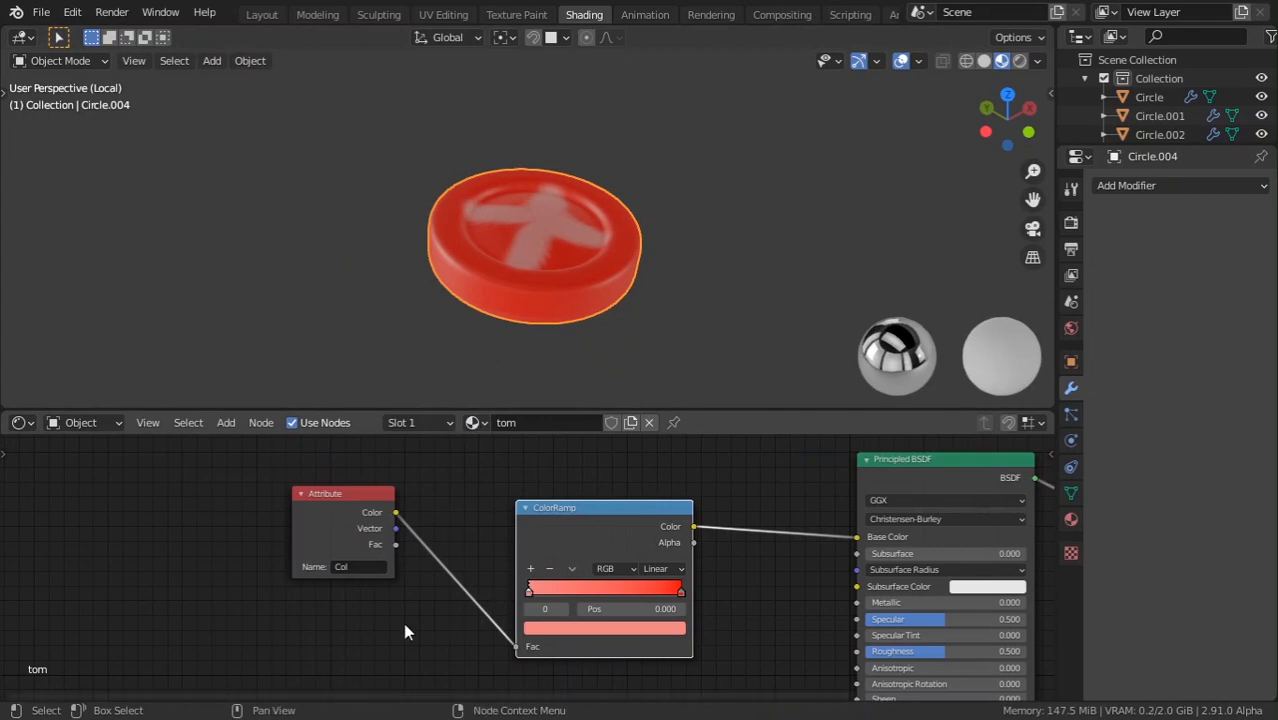
scroll(403, 622, "down", 2)
key("shift+a")
left_click(182, 525)
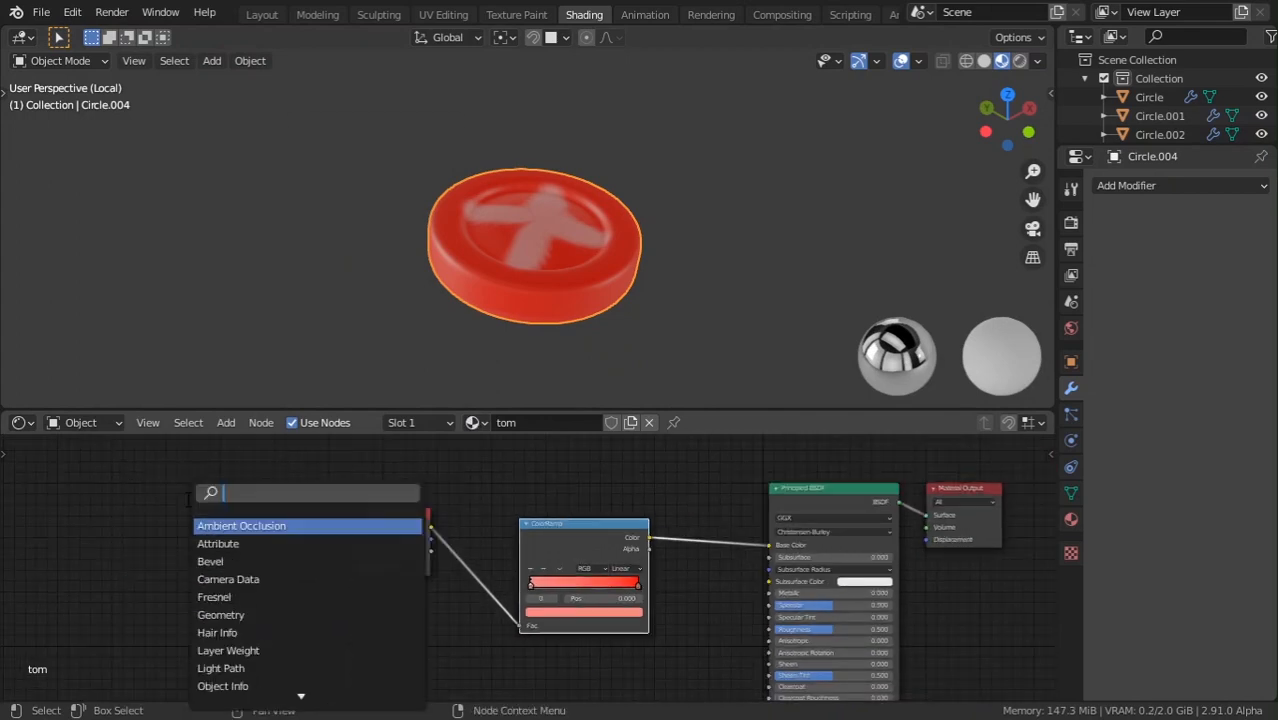
type("noise")
key("Return")
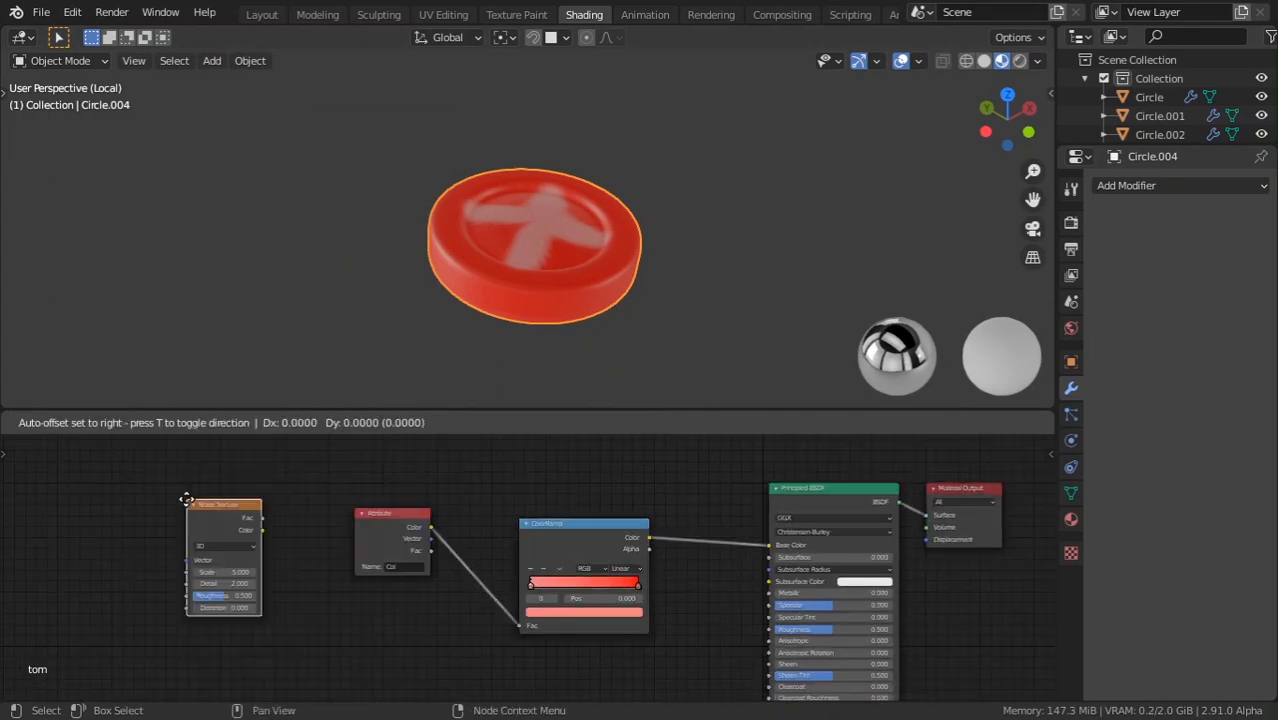
left_click(398, 645)
Move the Attribute and ColorRamp nodes together farther from the Principled BSDF to make room on the link.
scroll(438, 522, "down", 1)
left_click_drag(406, 480, 528, 556)
key("g")
left_click(205, 522)
Insert a MixRGB node on the link between the ColorRamp's Color and the Principled BSDF's Base Color.
key("shift+a")
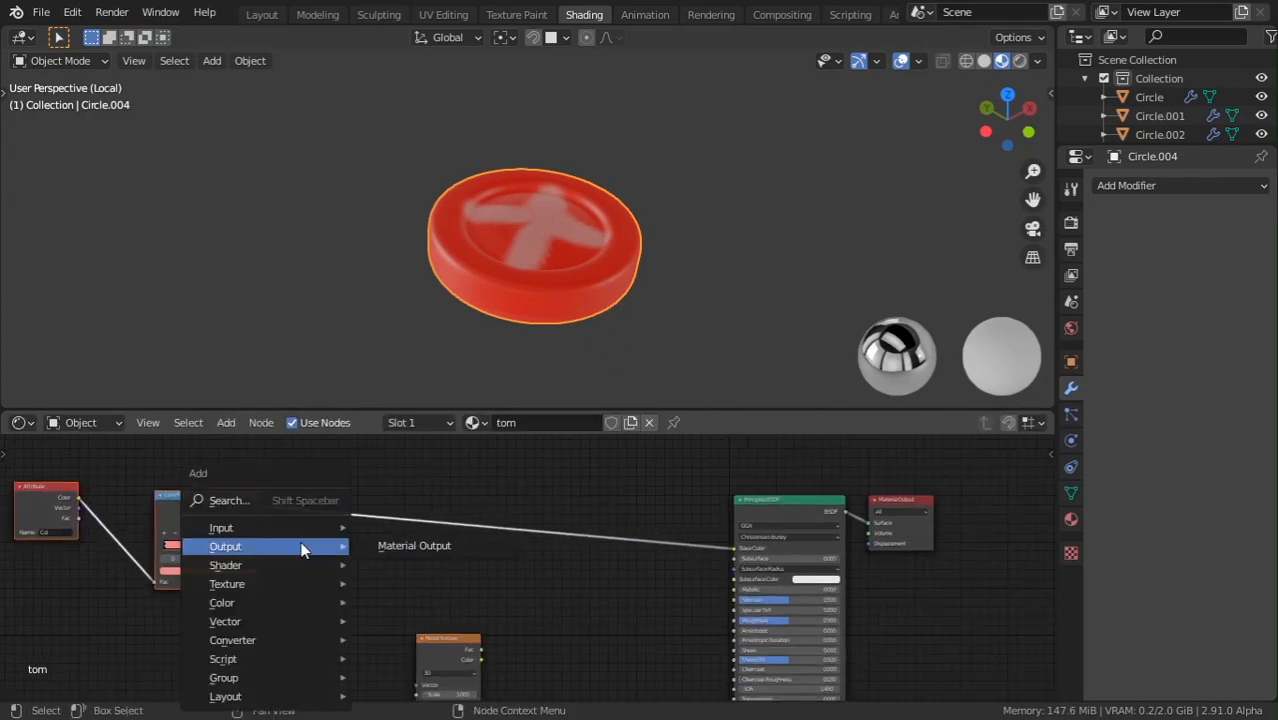
left_click(258, 503)
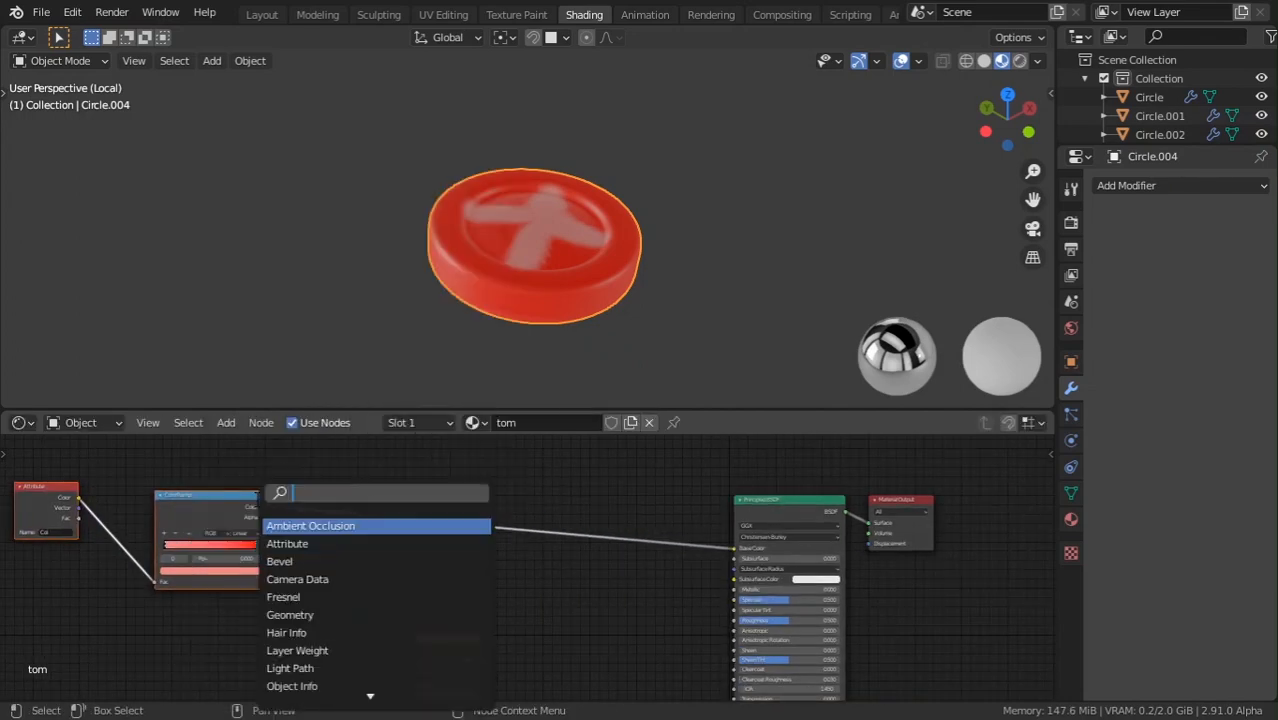
type("c")
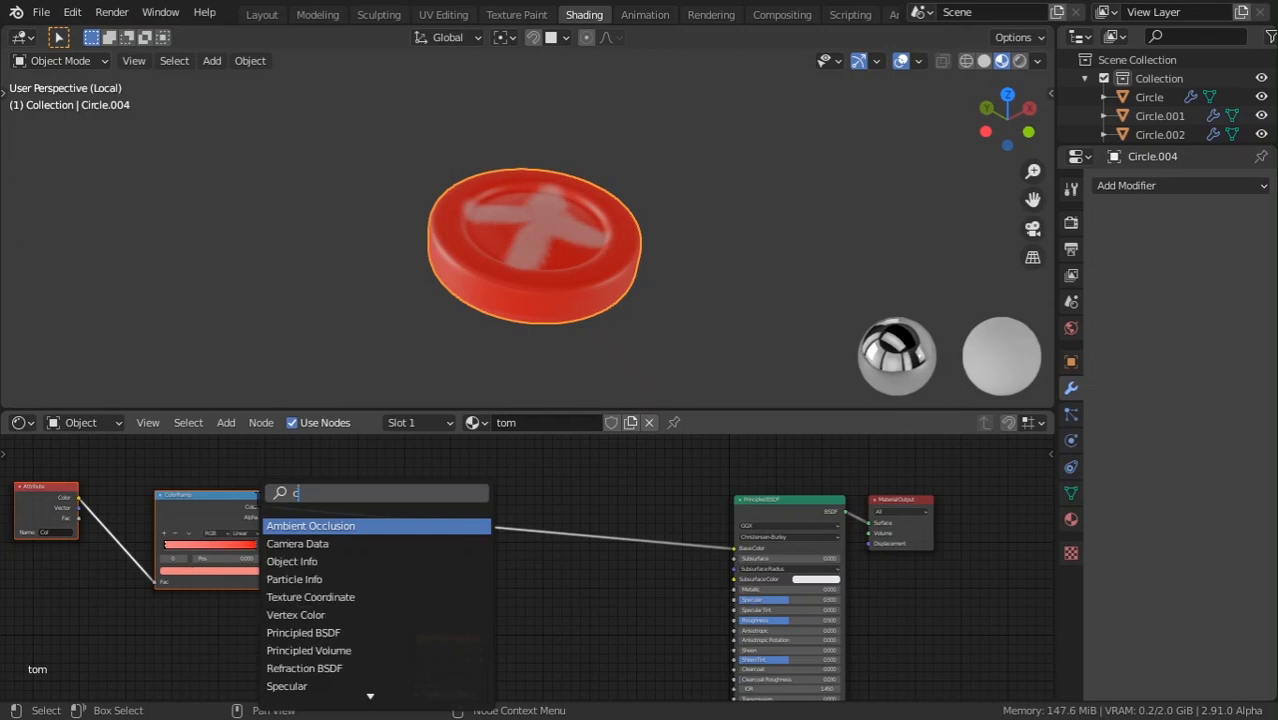
type("olo")
key("BackSpace")
key("BackSpace")
key("BackSpace")
key("BackSpace")
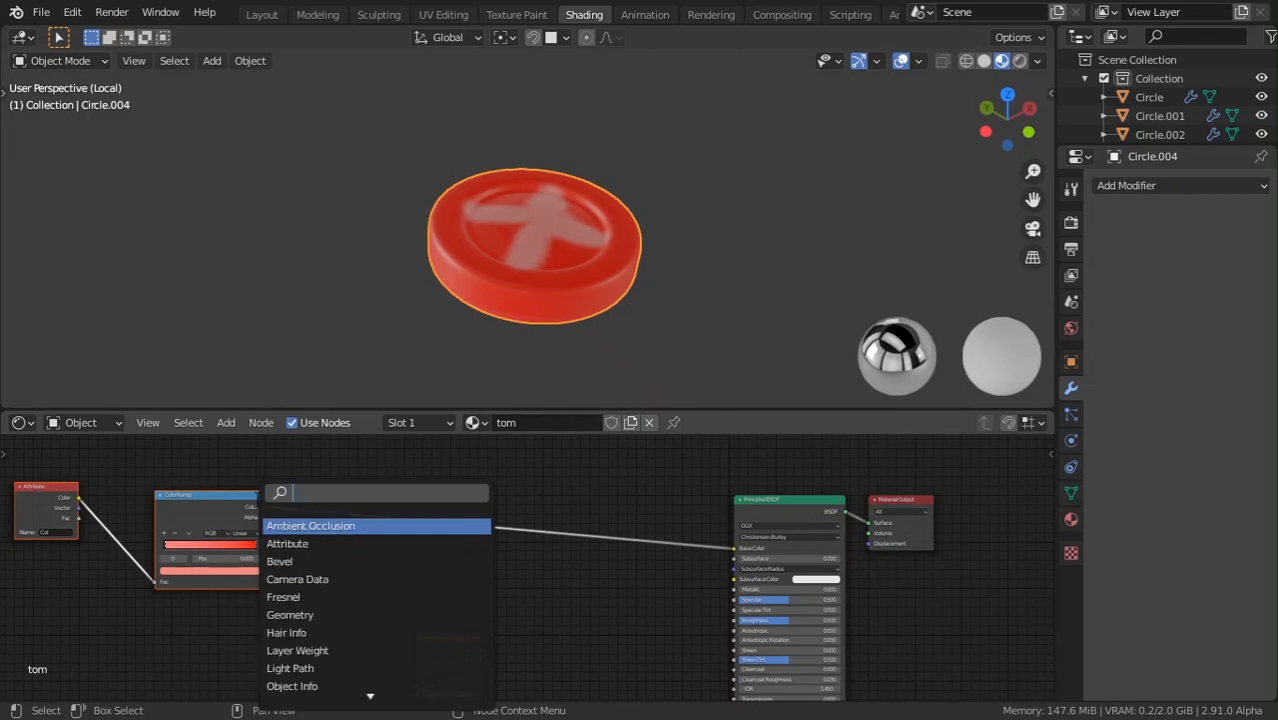
type("colo")
key("BackSpace")
key("BackSpace")
key("BackSpace")
key("BackSpace")
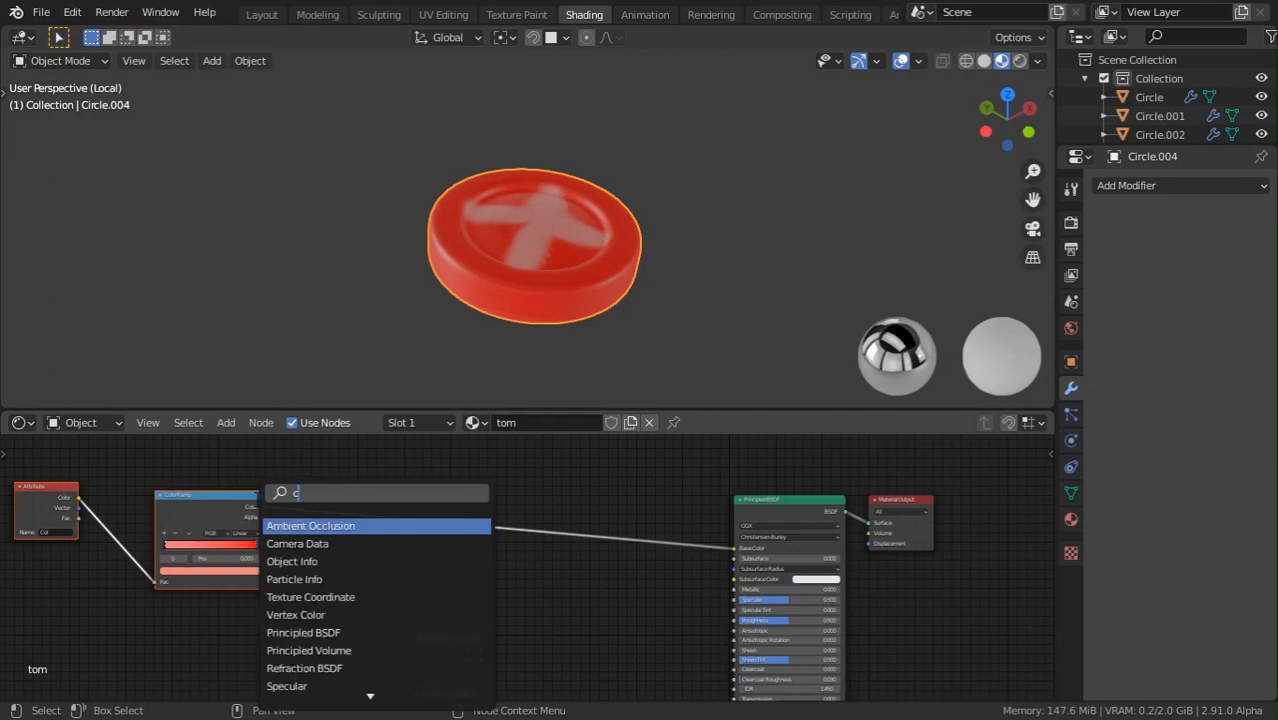
type("mi")
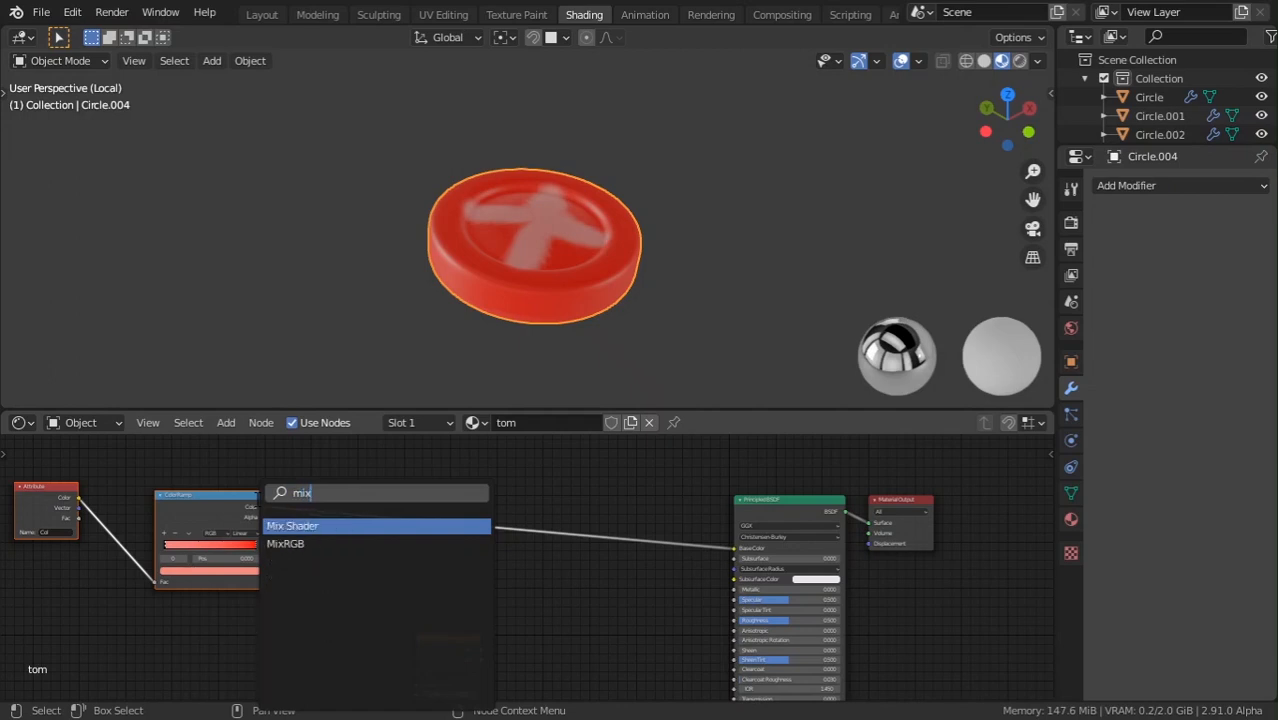
type("x")
key("Down")
key("Return")
left_click(417, 534)
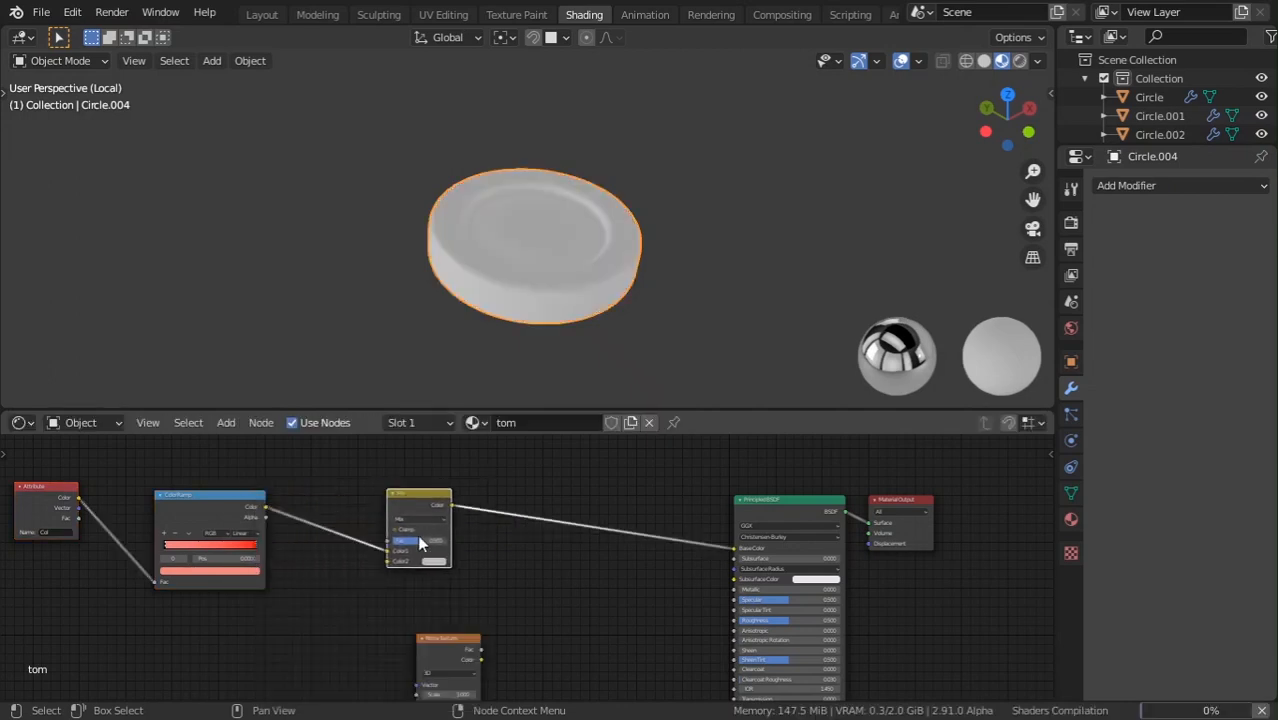
Connect the Noise Texture's Fac to the Mix node's Fac and set Color2 to a bright orange with hue 0.040.
left_click_drag(466, 653, 424, 481)
scroll(435, 575, "up", 3)
left_click(486, 509)
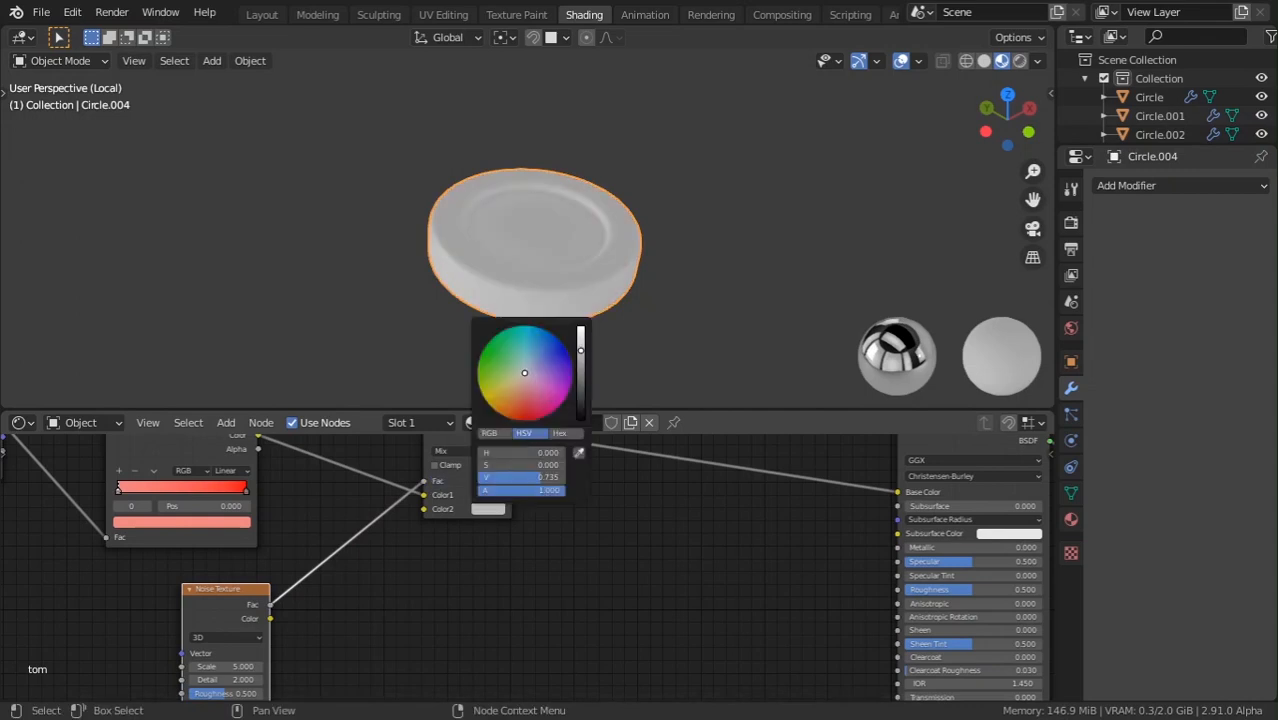
mouse_move(521, 410)
left_mouse_down()
mouse_move(508, 444)
mouse_move(513, 417)
left_mouse_up()
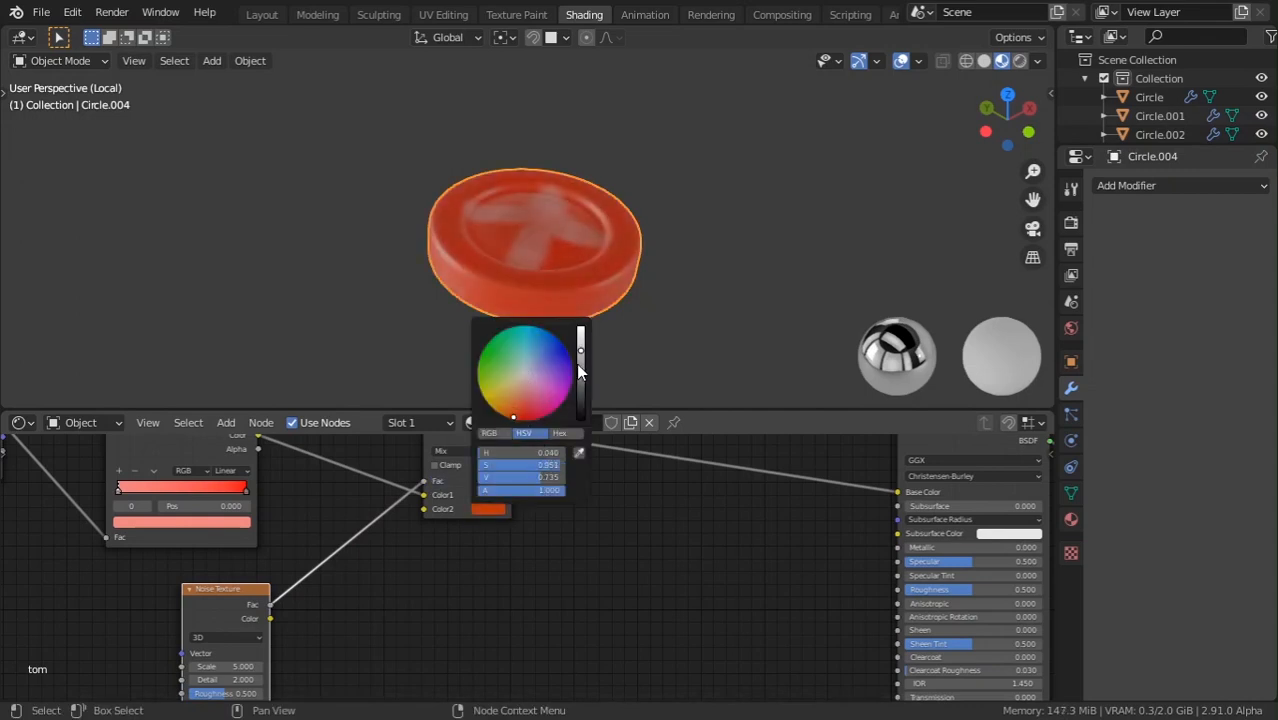
left_click_drag(580, 360, 580, 324)
scroll(607, 529, "up", 3)
middle_click_drag(456, 494, 670, 488)
scroll(585, 285, "down", 2)
middle_click_drag(585, 285, 580, 328)
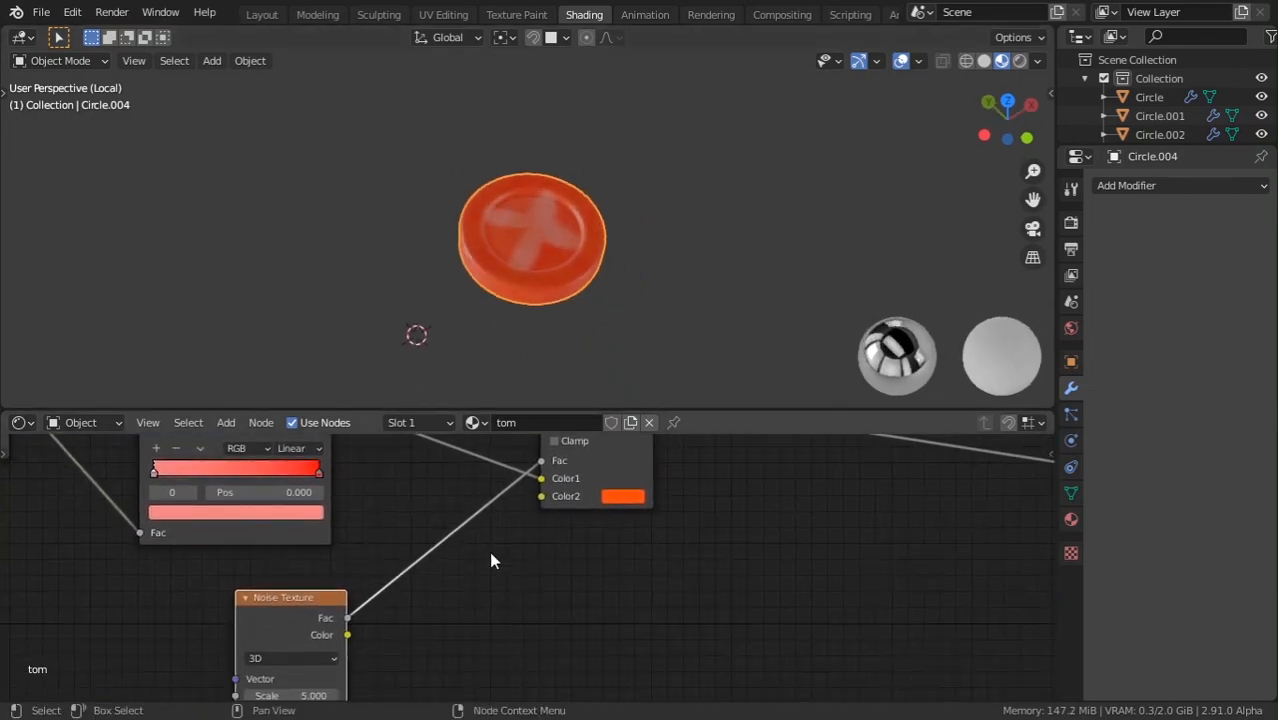
Change the Mix node's Color2 to a saturated red.
left_click(619, 494)
left_click_drag(659, 370, 669, 383)
scroll(464, 372, "up", 4)
middle_click_drag(471, 314, 551, 262)
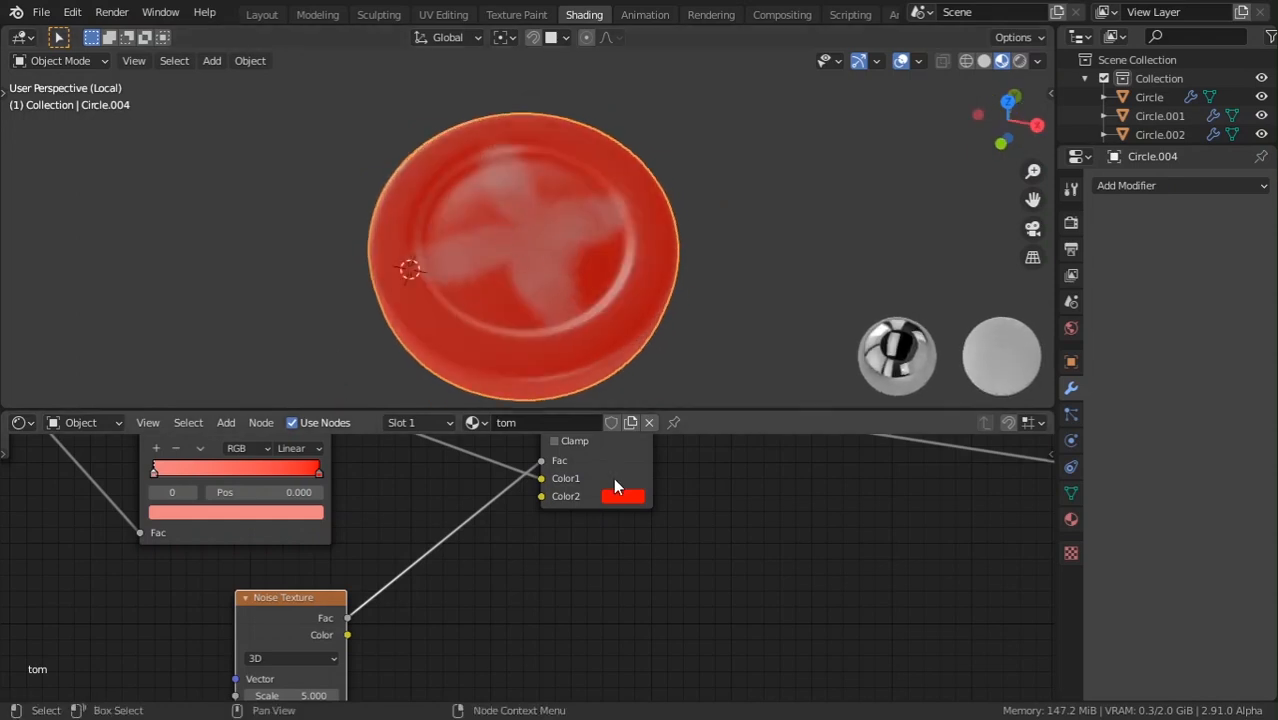
Add a Bump node and connect its Normal output to the Principled BSDF's Normal input.
scroll(499, 471, "down", 5)
middle_click_drag(478, 650, 510, 554)
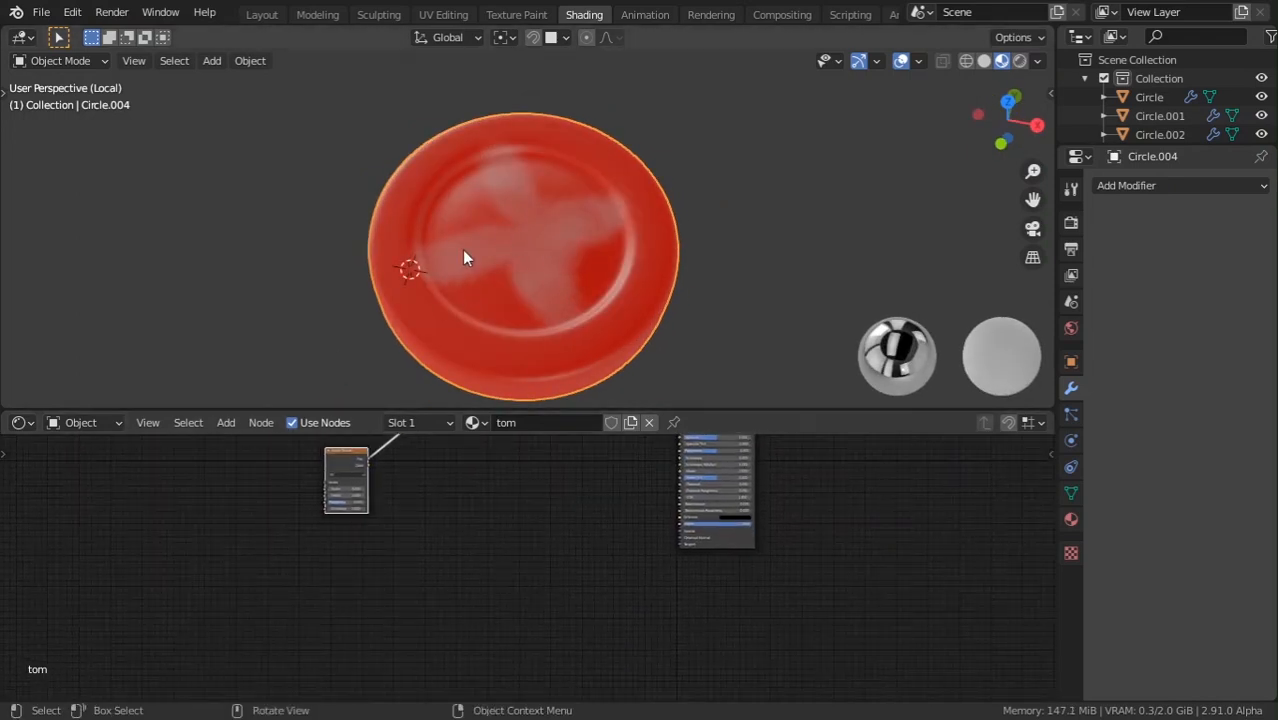
middle_click_drag(467, 320, 523, 257)
scroll(585, 545, "up", 3)
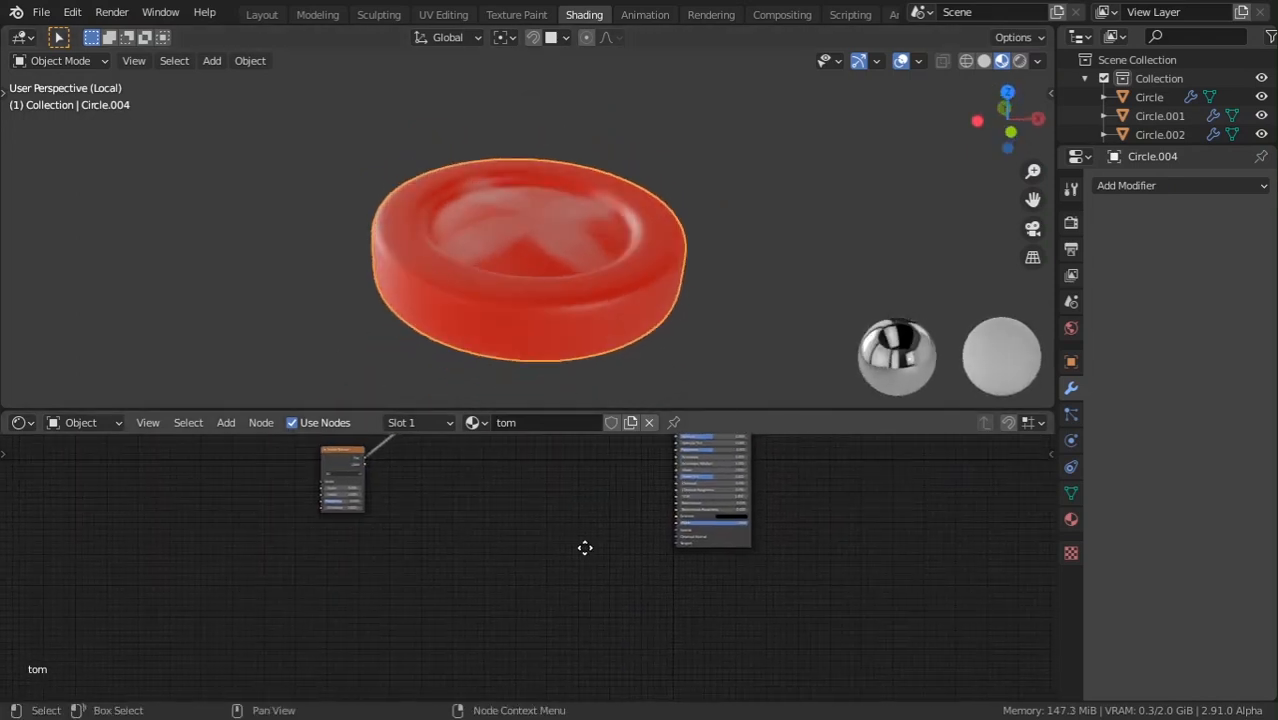
key("shift+a")
left_click(543, 526)
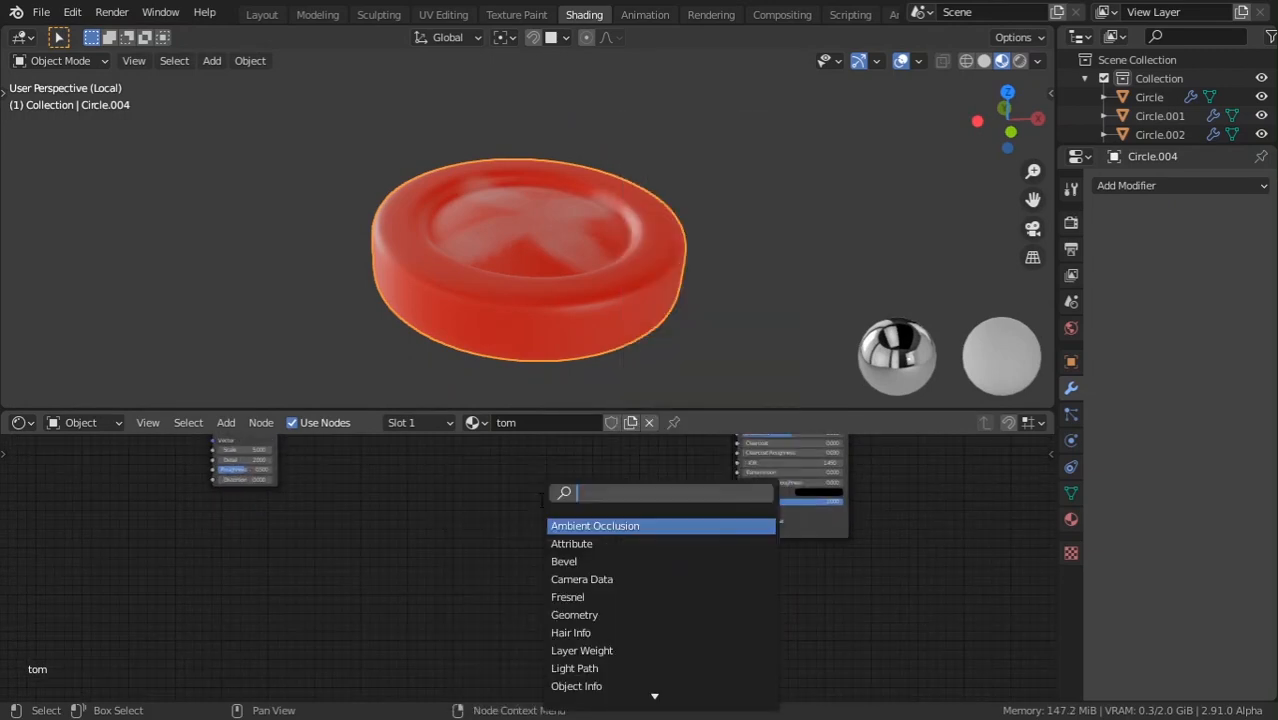
type("bump")
key("Return")
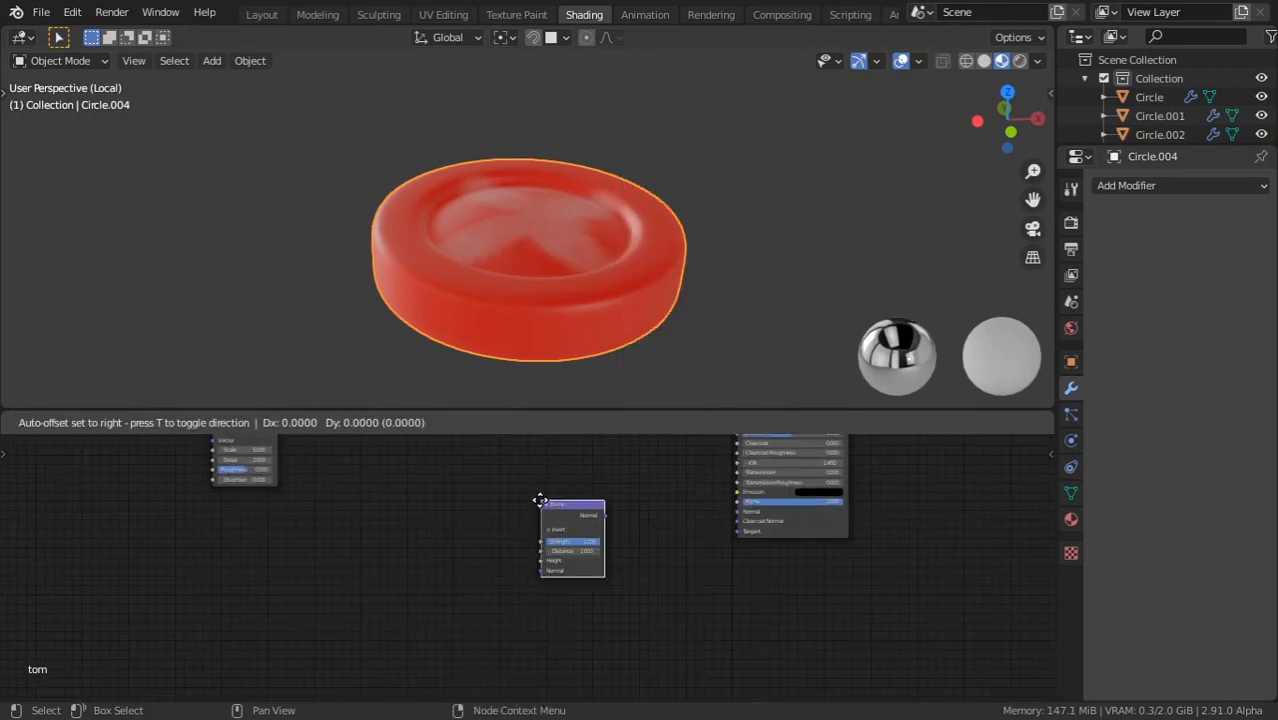
left_click(648, 522)
left_click_drag(673, 516, 743, 512)
Drive the Bump node's Height with a new Noise Texture's Fac, and add Texture Coordinate and Mapping nodes to that texture.
middle_click_drag(540, 560, 592, 558)
scroll(590, 558, "up", 2)
key("shift+a")
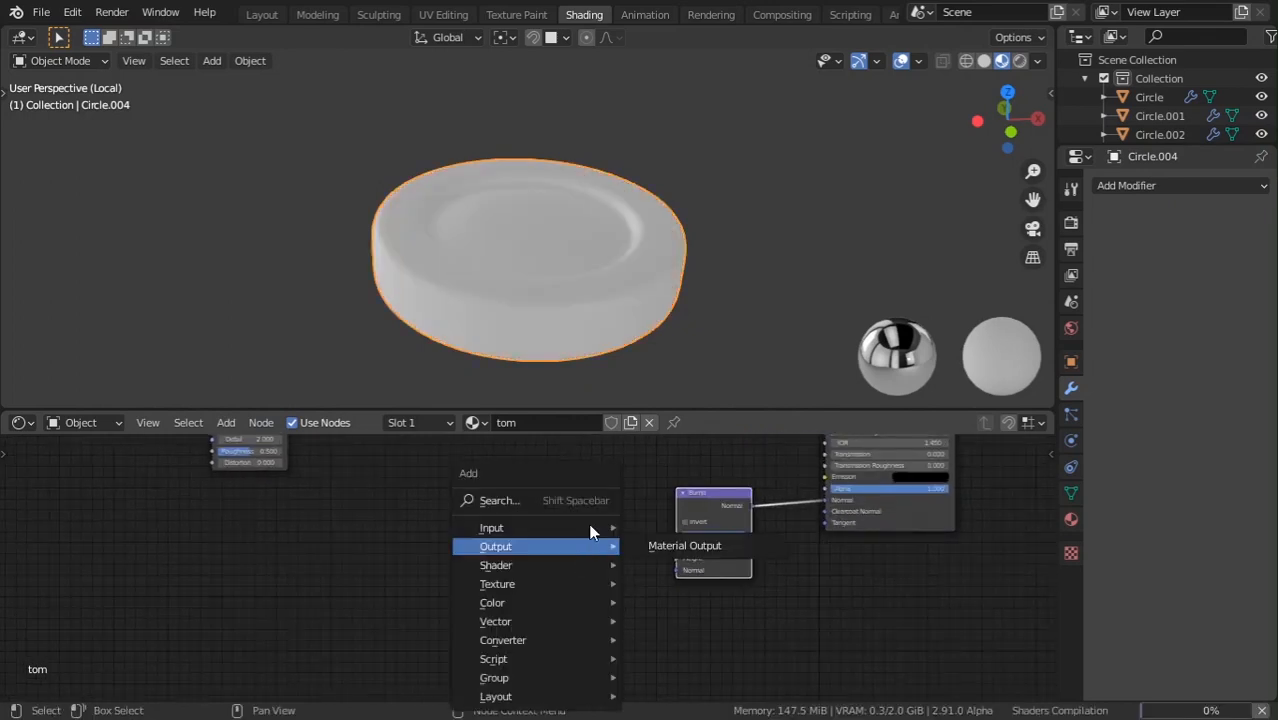
left_click(577, 491)
type("noise")
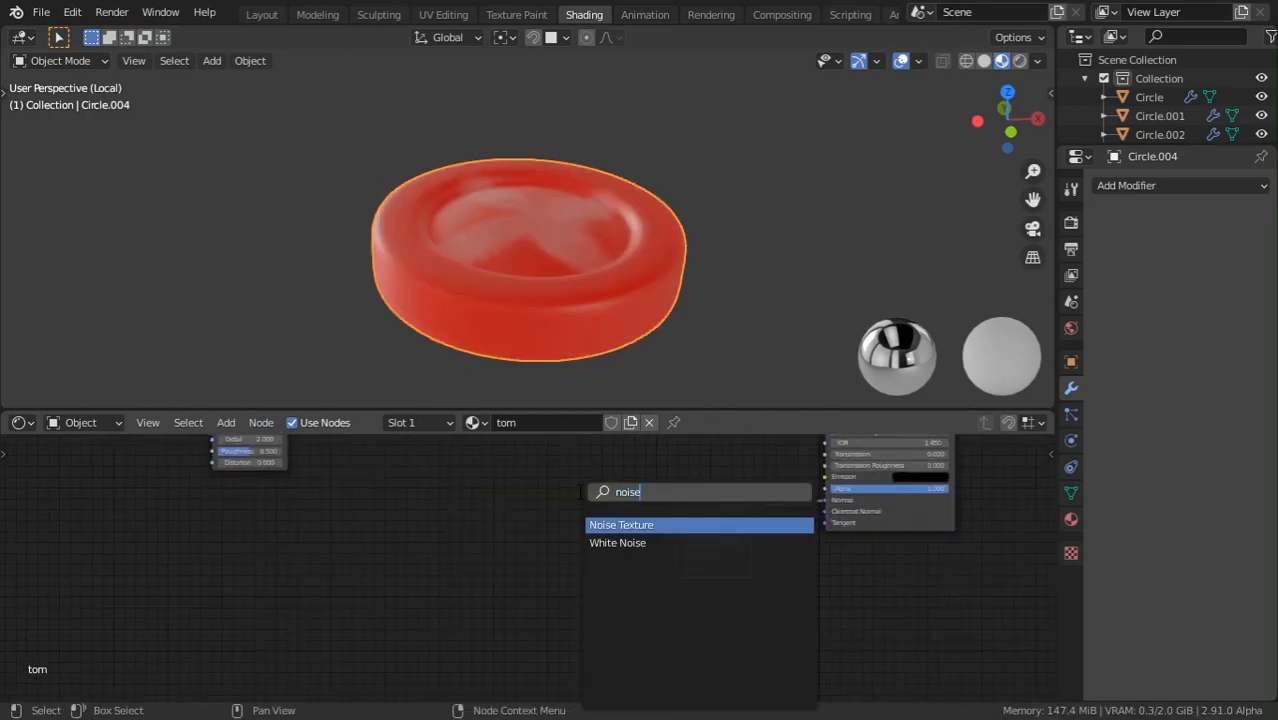
key("Return")
left_click(575, 492)
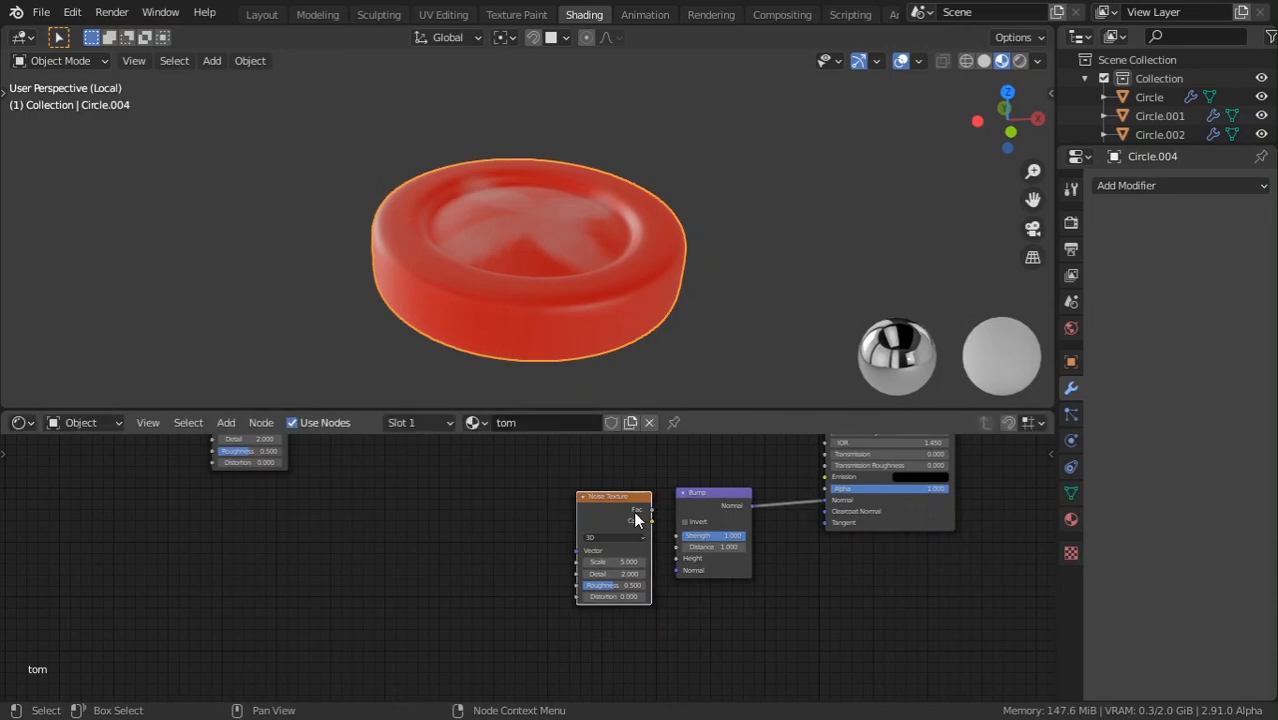
left_click_drag(669, 565, 672, 560)
middle_click_drag(591, 490, 629, 512)
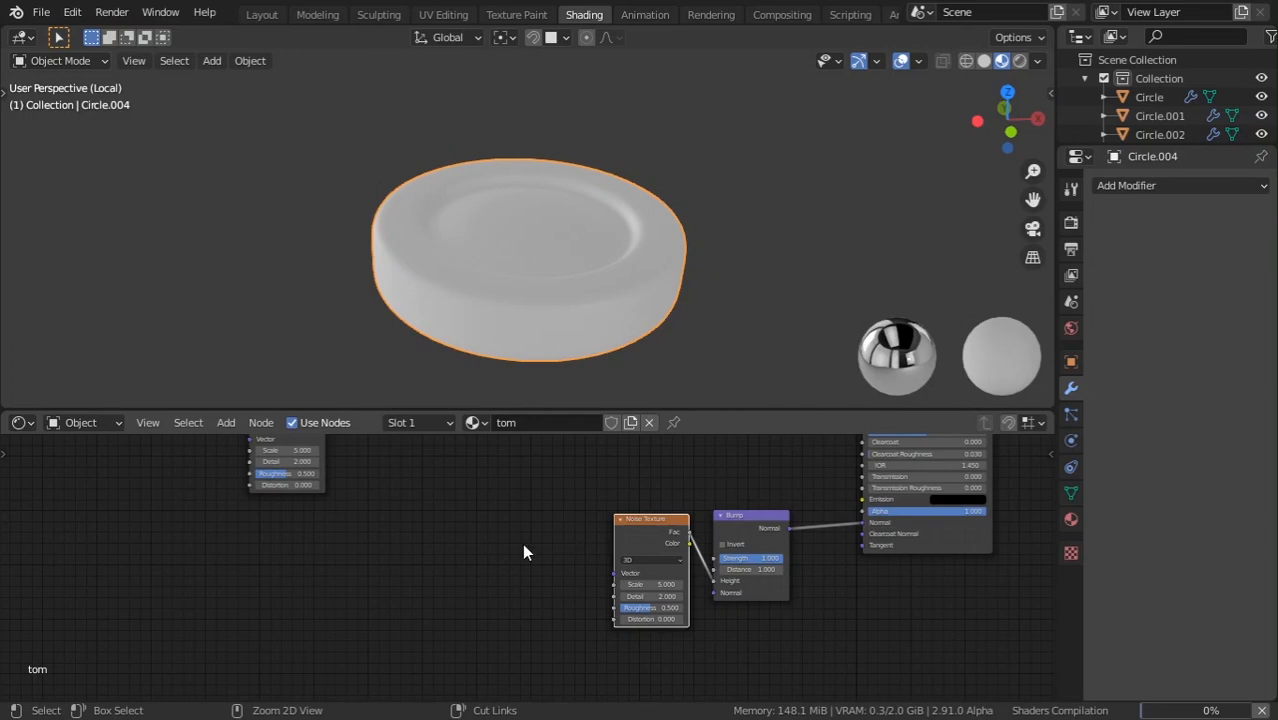
key("ctrl+t")
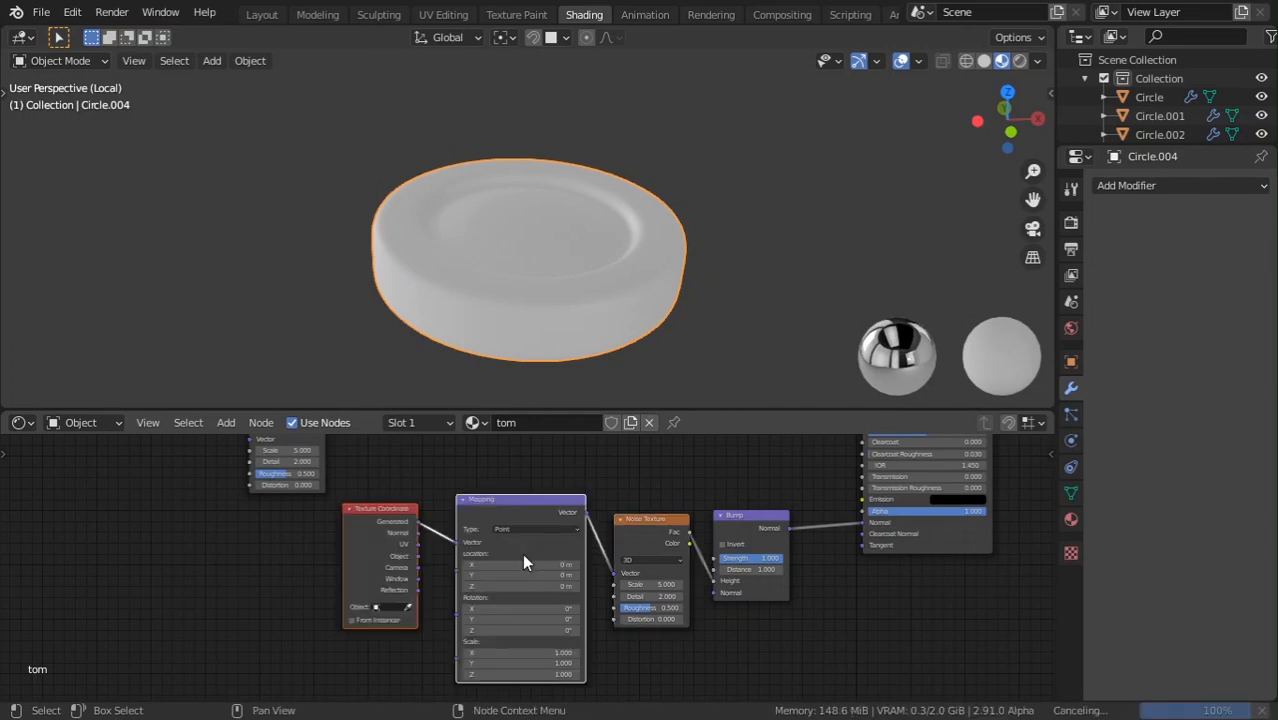
Set the bump Noise Texture's Scale to 17.6 and reduce the Bump node's Strength to 0.025.
middle_click_drag(595, 361, 506, 328)
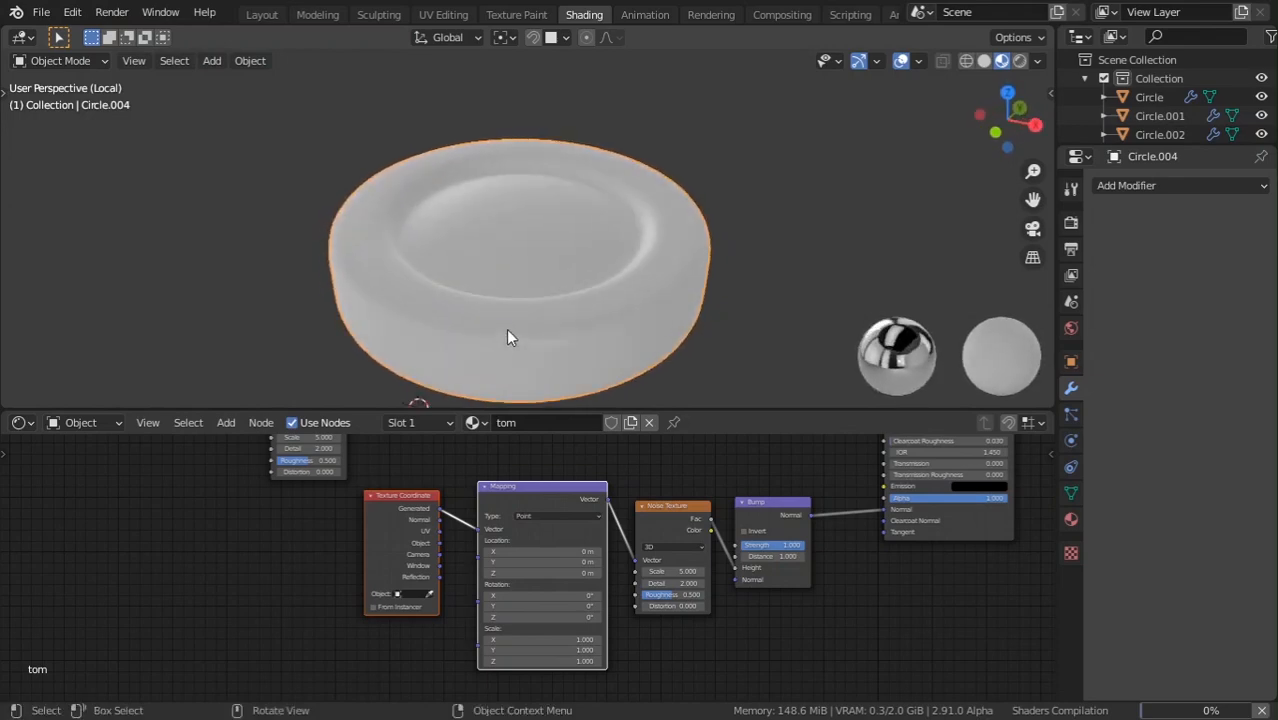
scroll(565, 246, "up", 2)
scroll(632, 264, "down", 2)
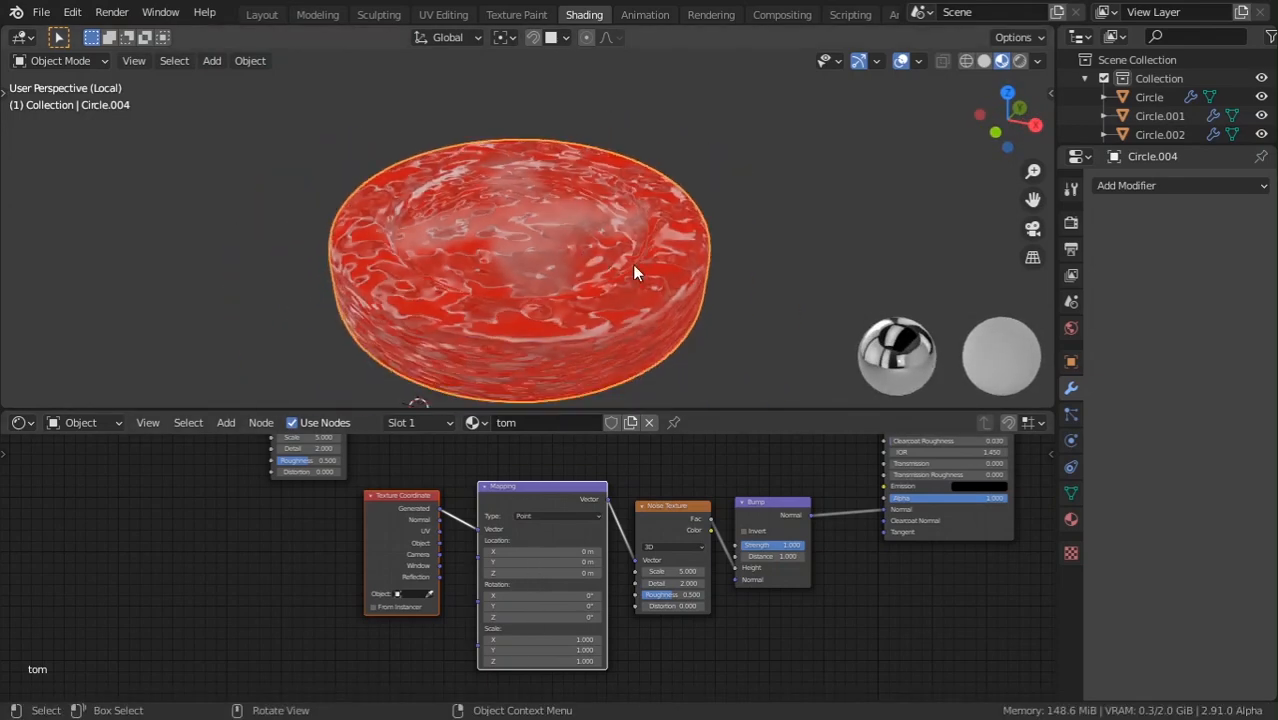
middle_click_drag(632, 264, 547, 275)
scroll(547, 275, "up", 2)
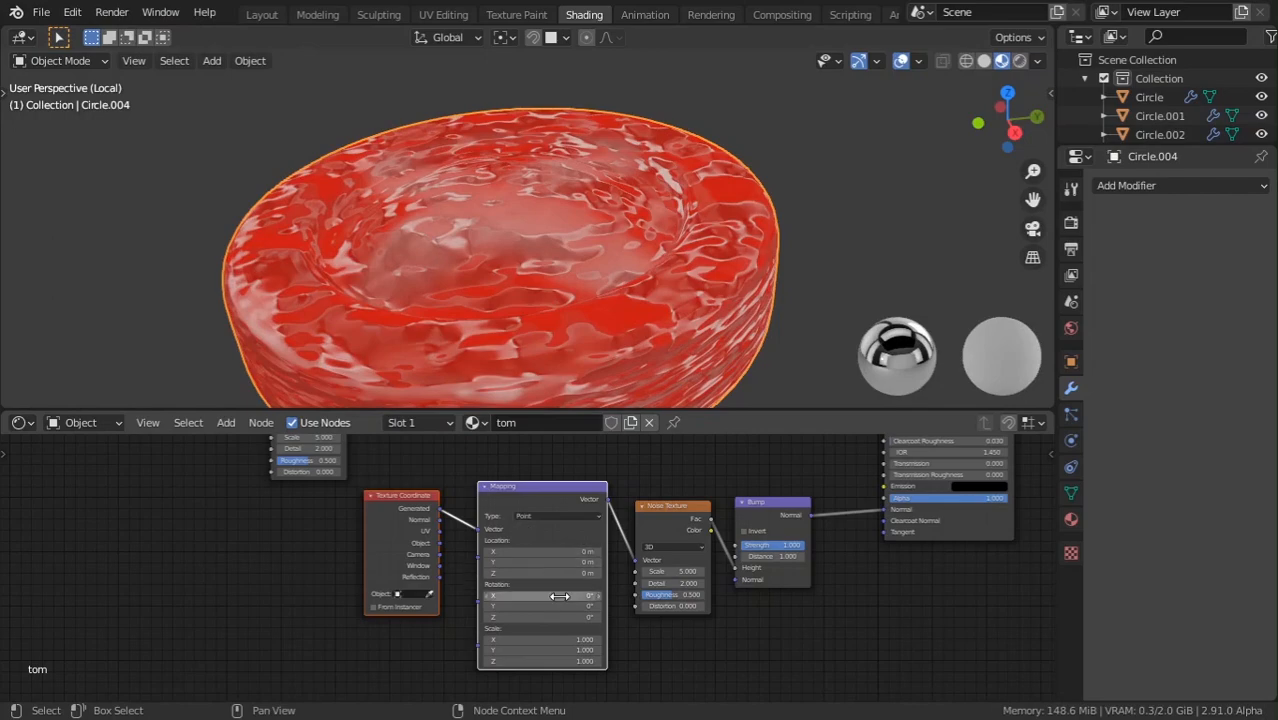
left_click_drag(705, 571, 741, 545)
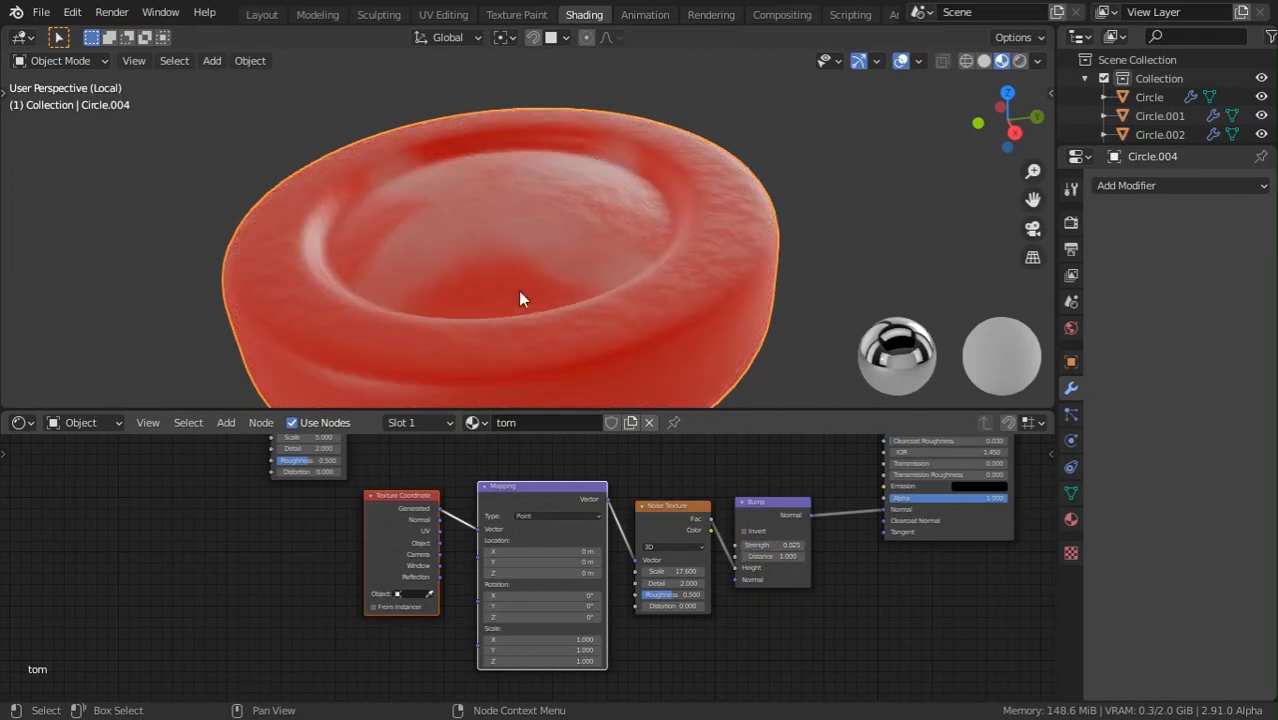
Leave local view to bring back the whole burger, and hide the top bun.
scroll(518, 291, "down", 3)
middle_click_drag(596, 225, 518, 252)
key("KP_Divide")
scroll(630, 236, "down", 2)
left_click(612, 216)
key("h")
Delete the two unshaded tomato slices on the cheese, keeping only the red one.
left_click(518, 252)
left_click(556, 219, "shift")
key("Delete")
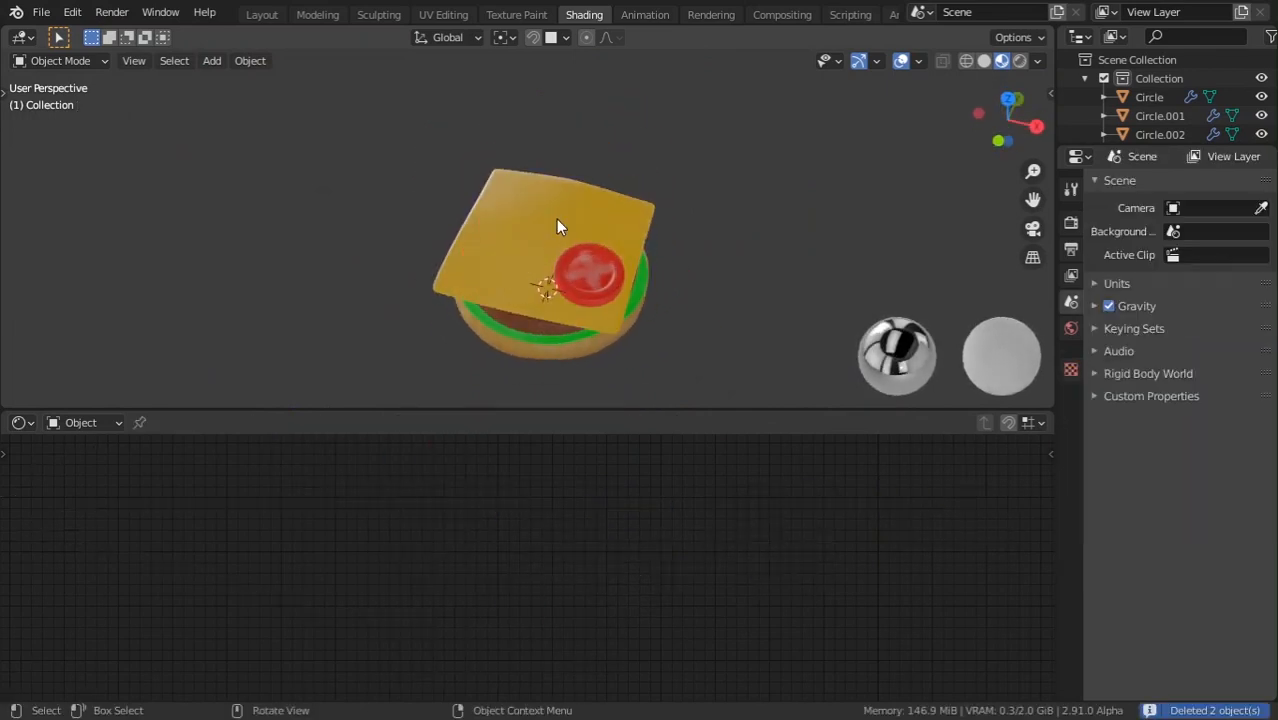
Enable snapping and, in top view, duplicate the red tomato slice twice, arranging the three slices in a triangle on the cheese.
key("KP_7")
scroll(561, 215, "up", 5)
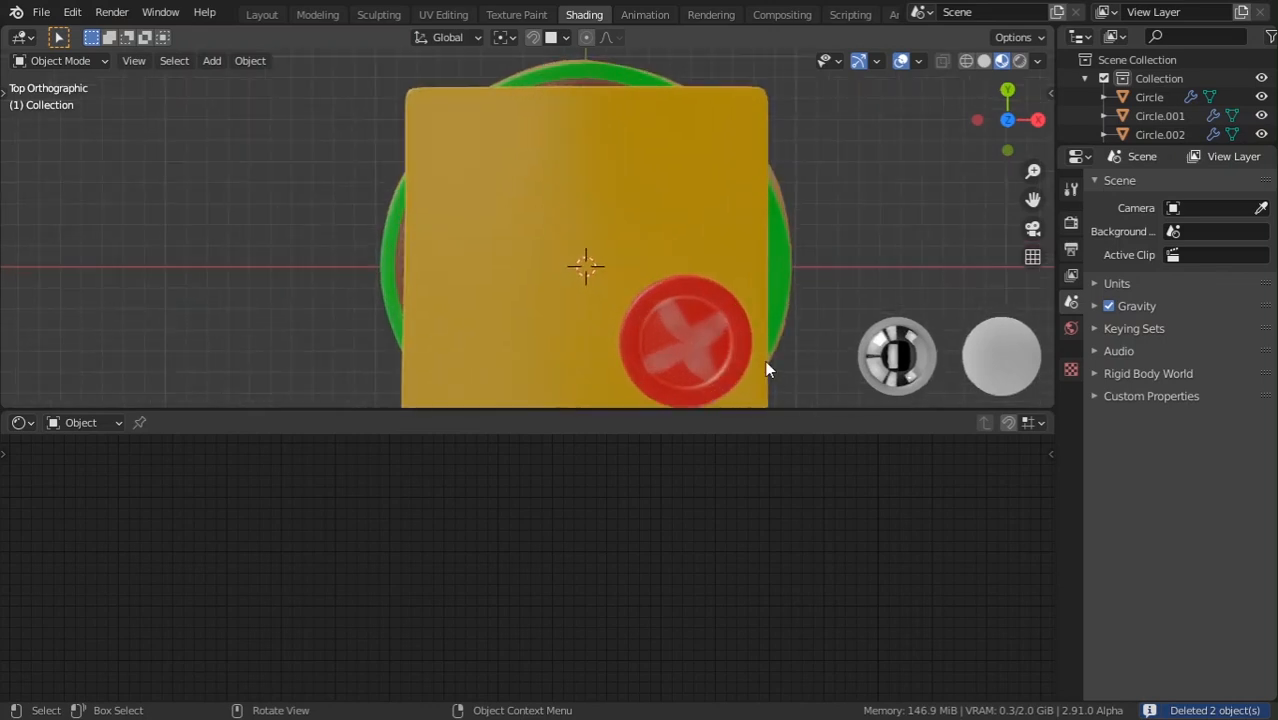
left_click(531, 37)
left_click(709, 317)
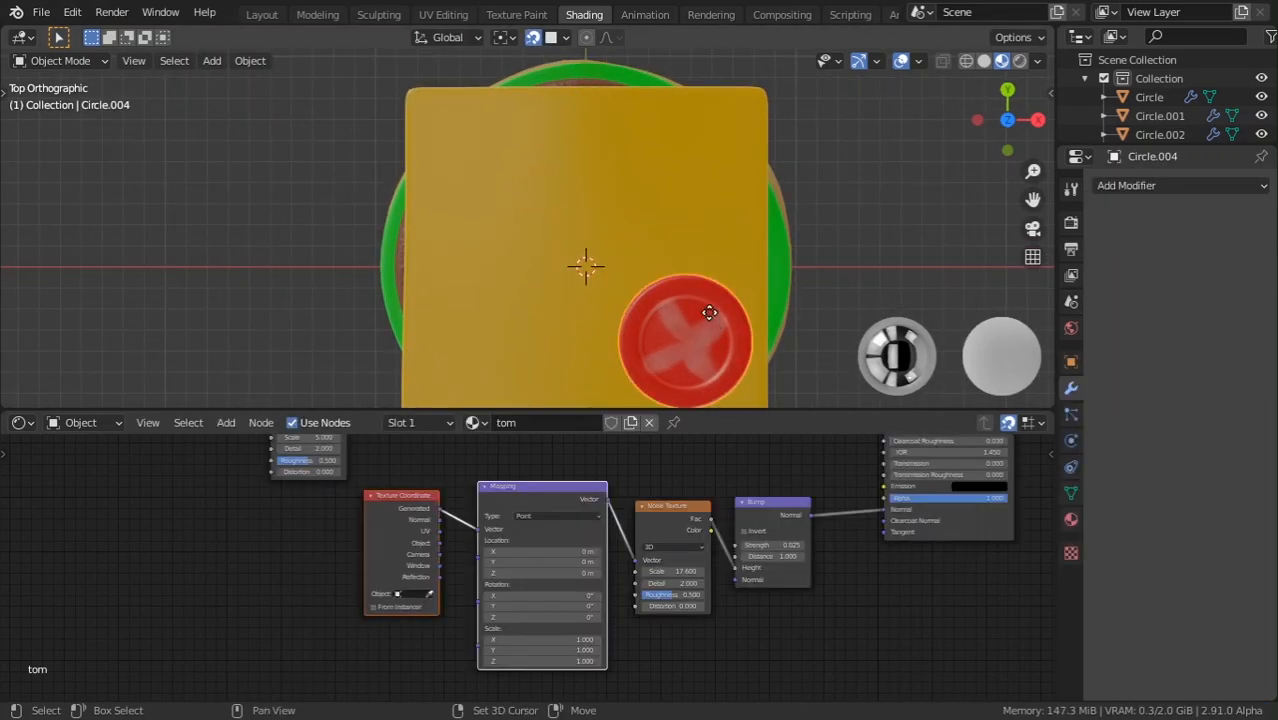
key("shift+d")
left_click(600, 175)
key("shift+d")
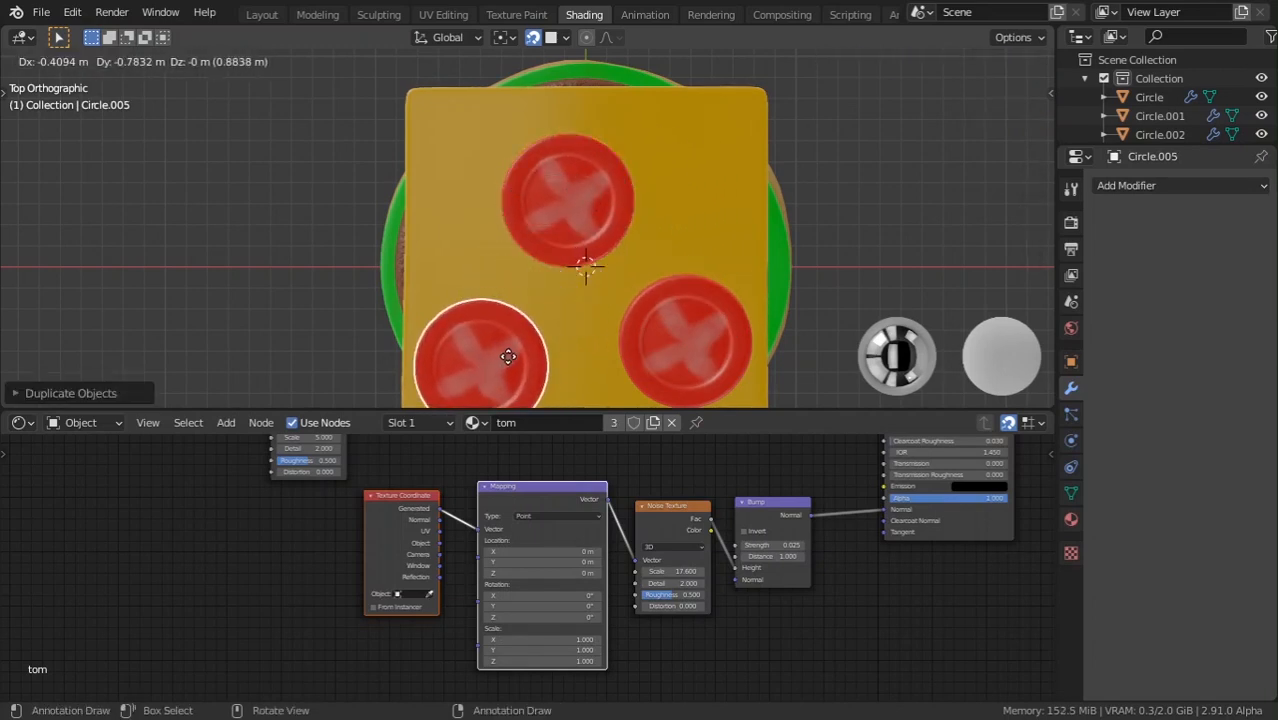
left_click(515, 360)
Unhide the top bun so the burger is complete again.
middle_click_drag(515, 360, 625, 128)
scroll(700, 220, "down", 3)
middle_click_drag(752, 278, 354, 223)
key("alt+h")
scroll(739, 251, "up", 5)
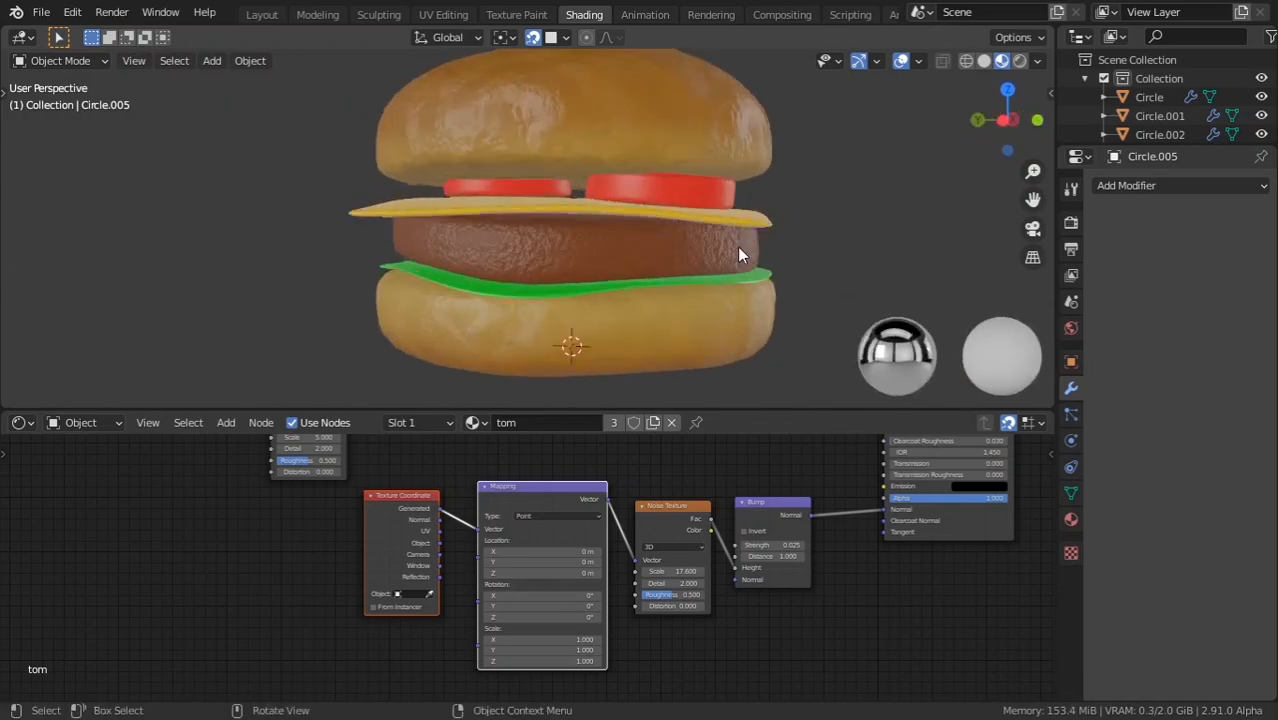
middle_click_drag(739, 251, 756, 217)
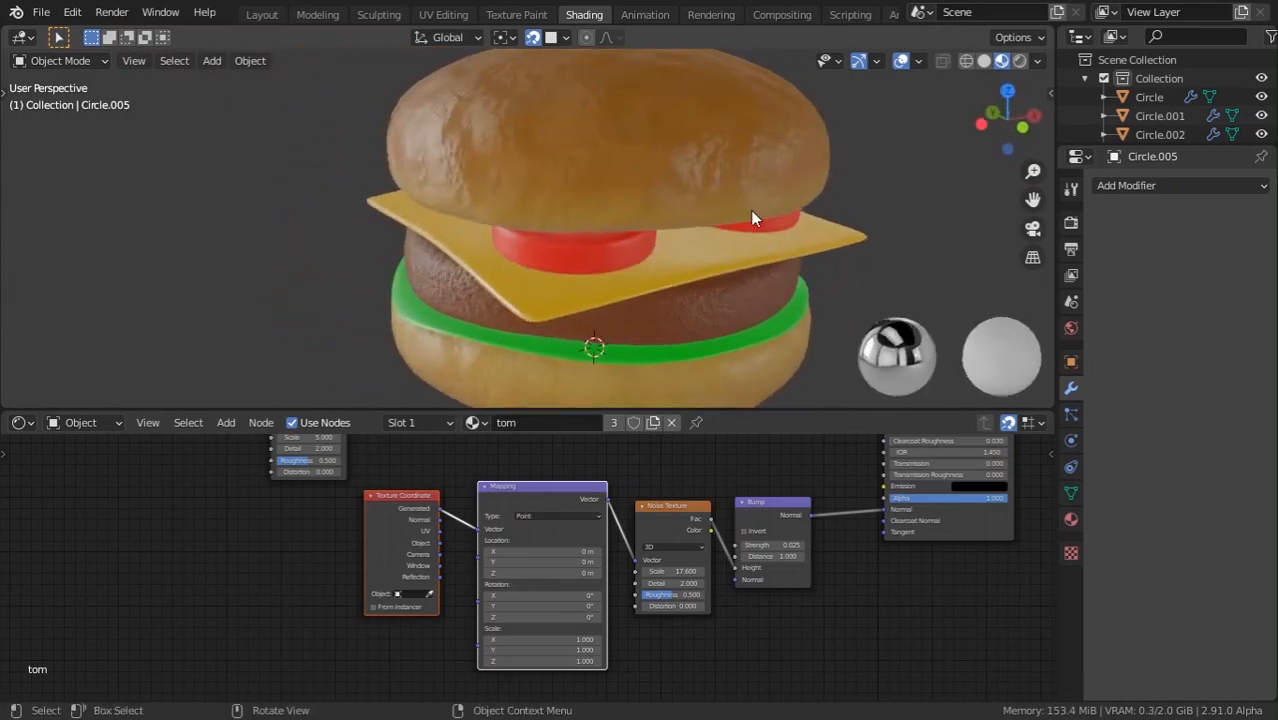
Switch the viewport to rendered shading with the Cycles engine and light it with the studio HDRI instead of the scene world.
left_click(1019, 61)
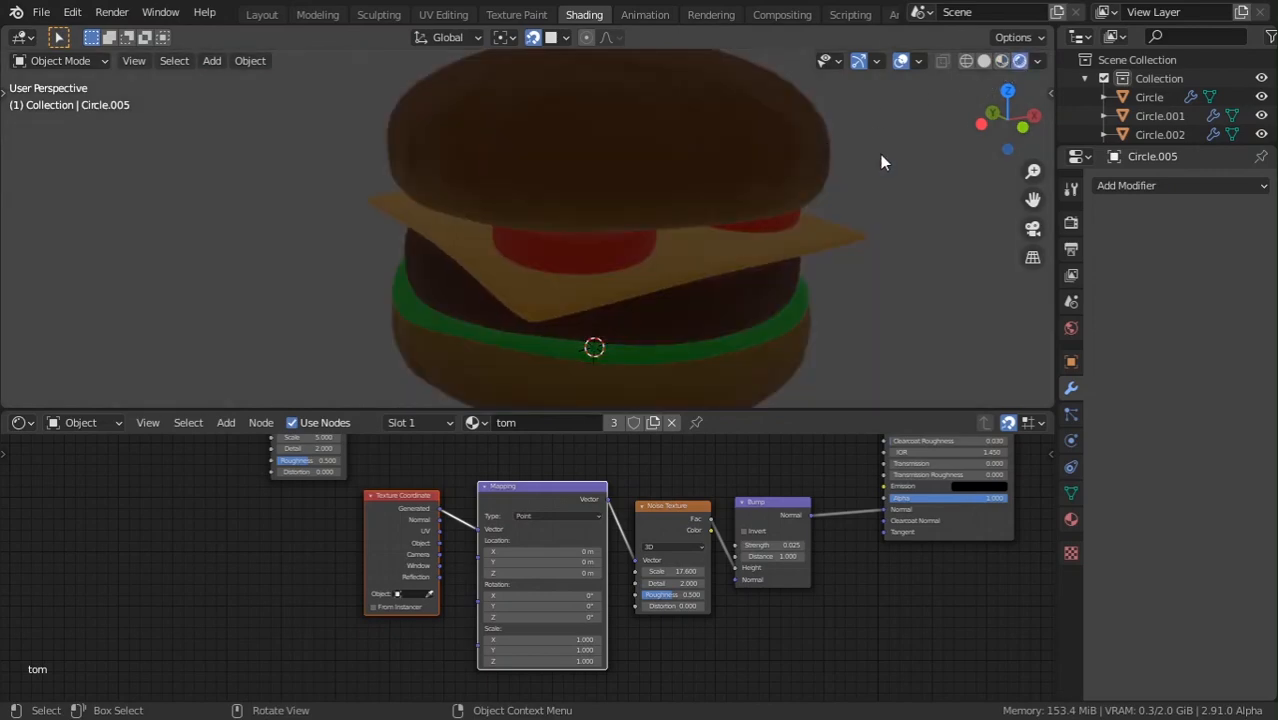
left_click(1071, 222)
left_click(1200, 187)
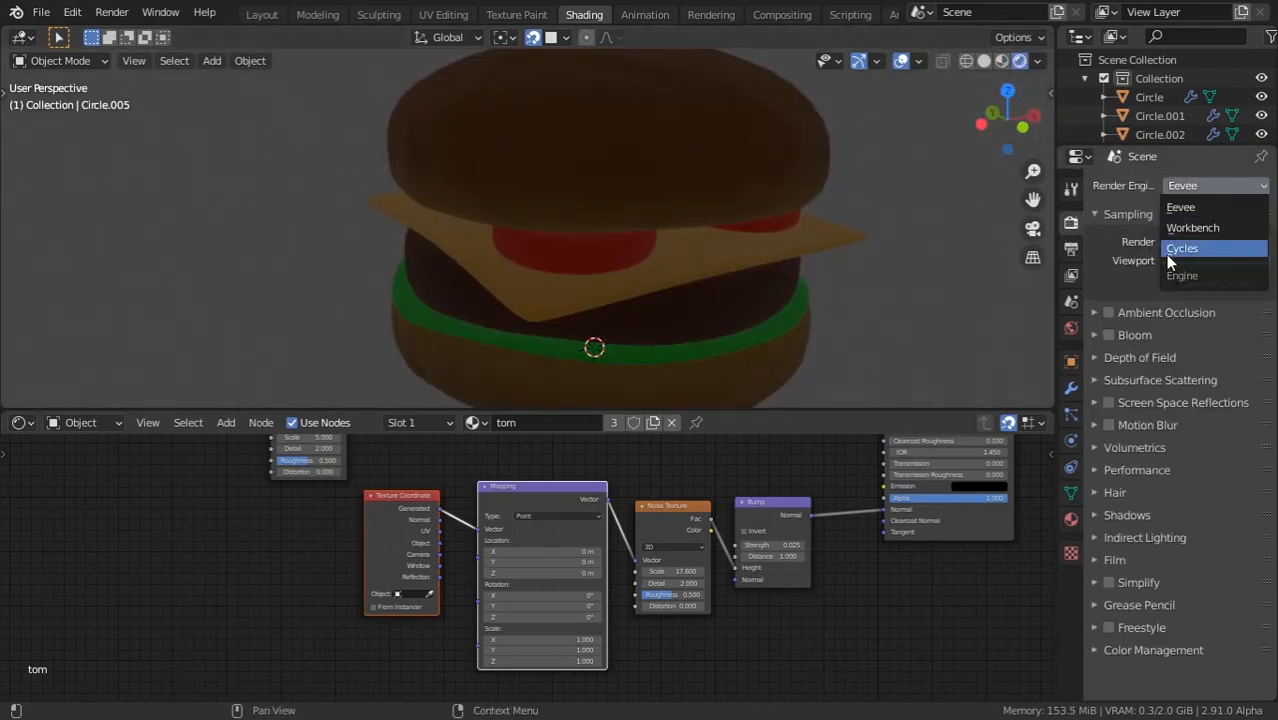
left_click(1165, 254)
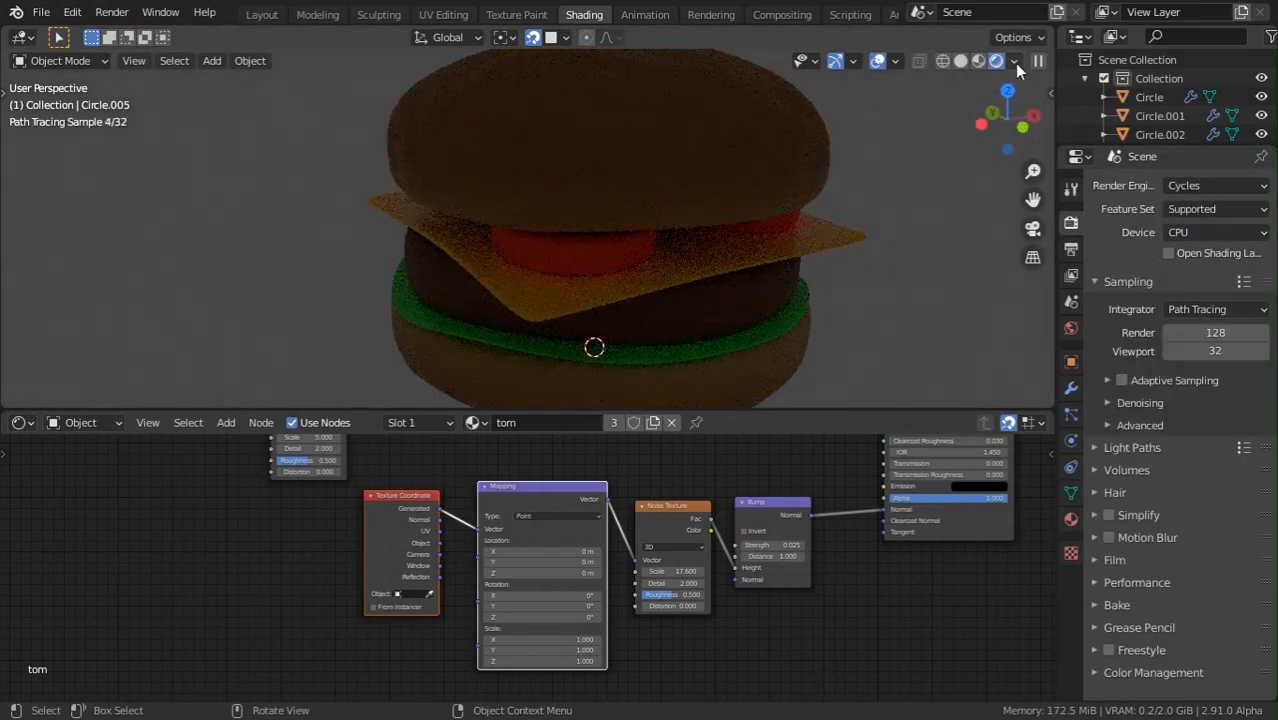
left_click(1014, 61)
left_click(907, 173)
left_click(1000, 217)
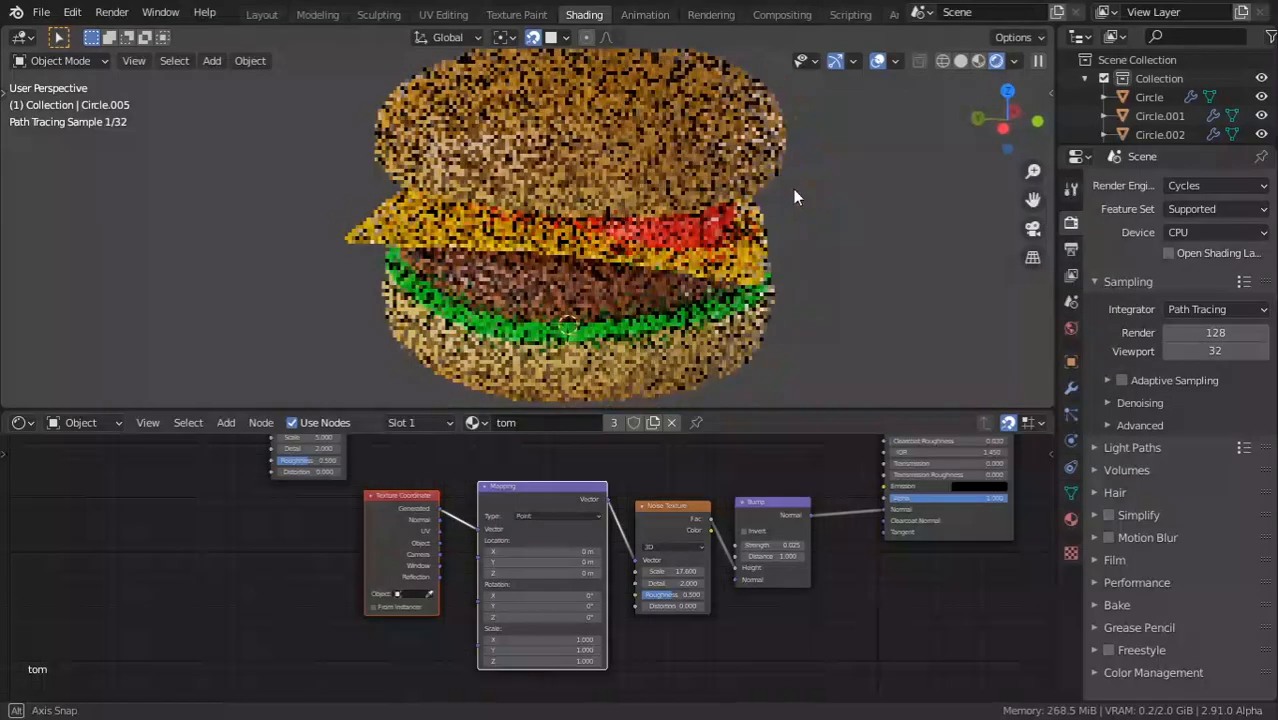
middle_click_drag(793, 197, 727, 230)
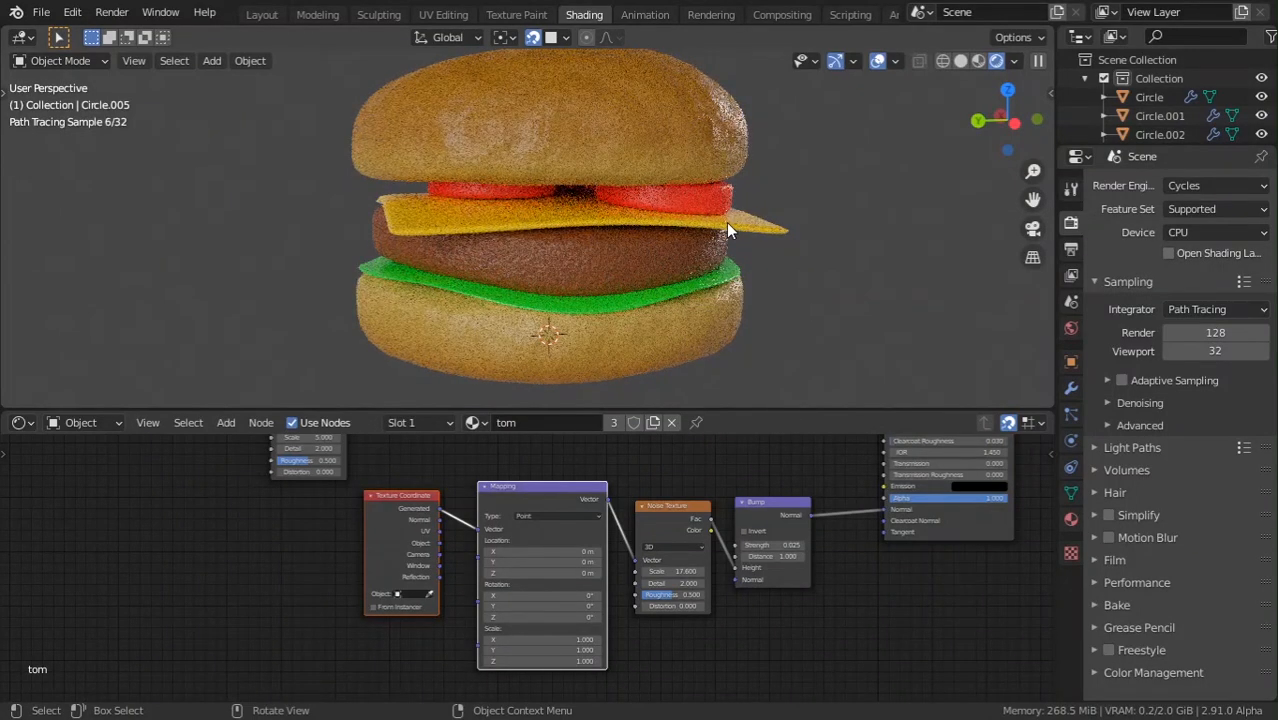
scroll(691, 272, "down", 3)
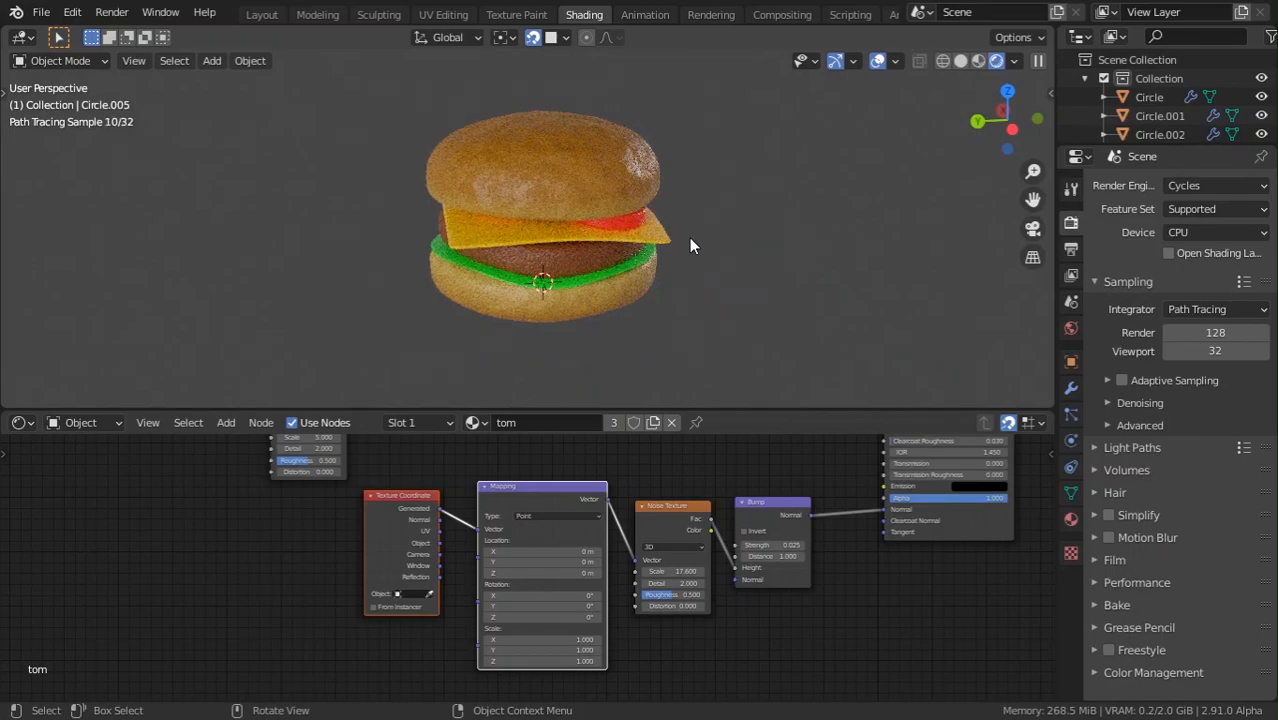
key("shift+a")
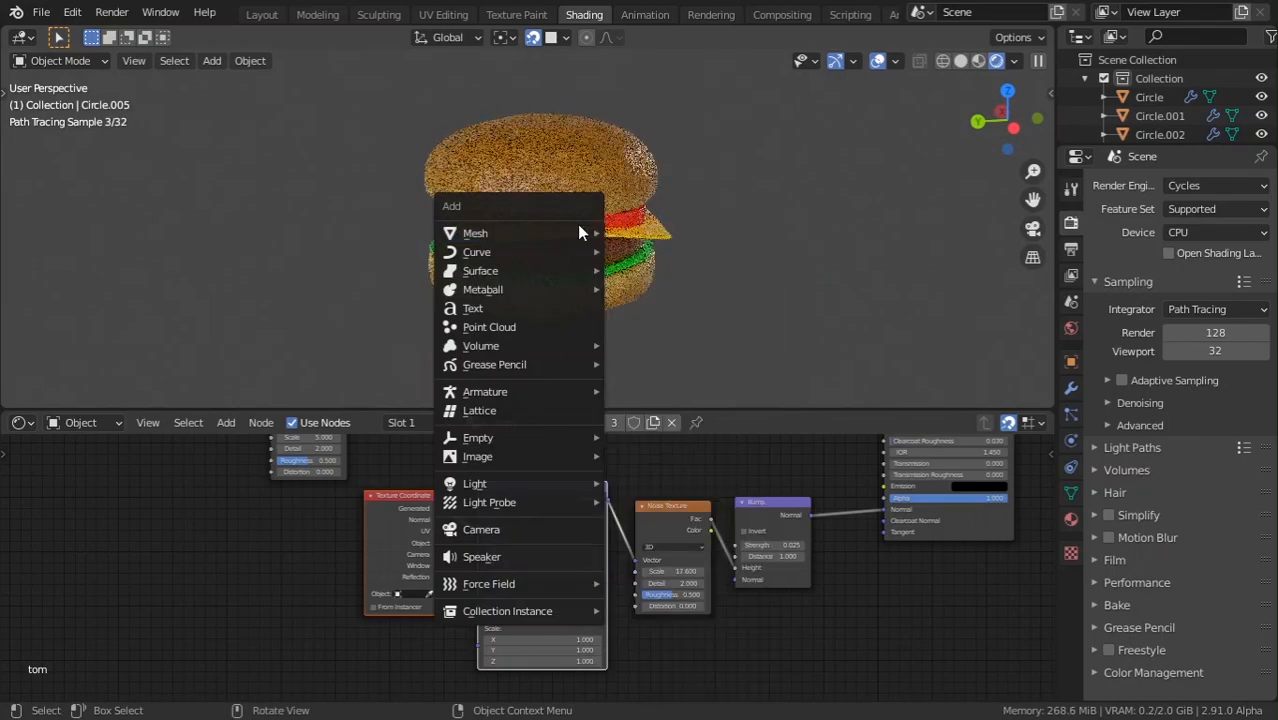
middle_click_drag(759, 176, 608, 201)
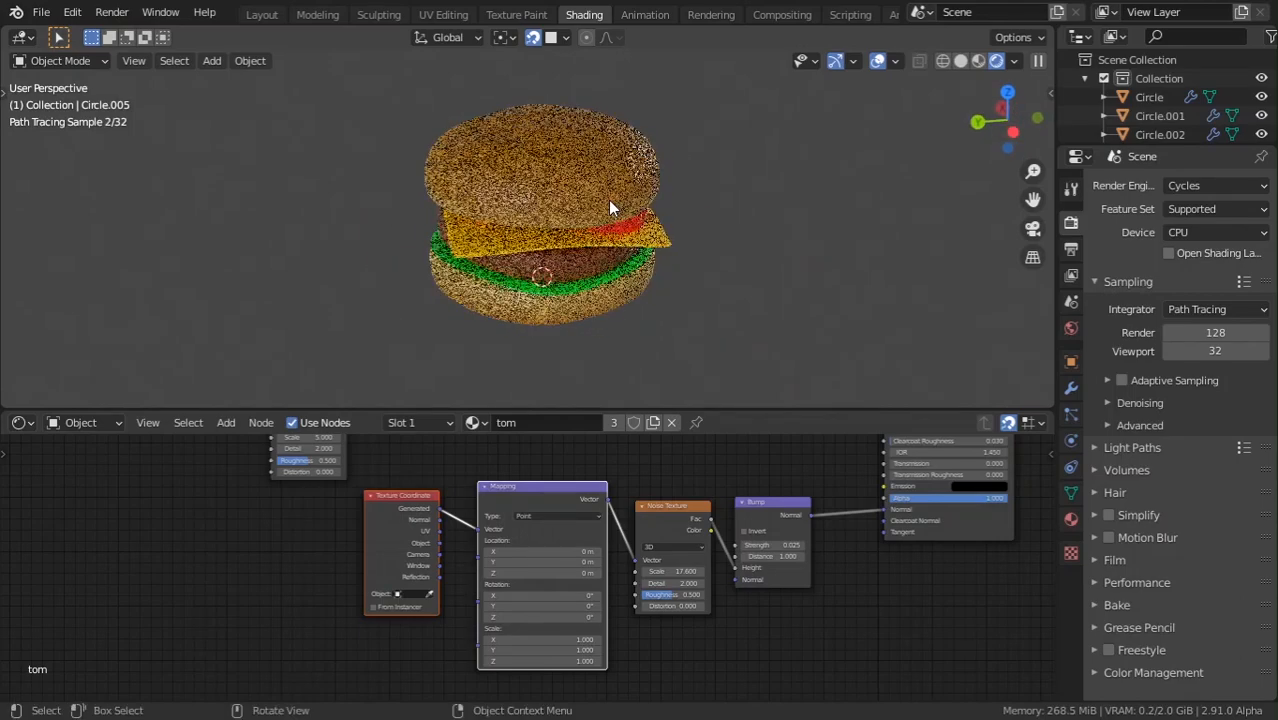